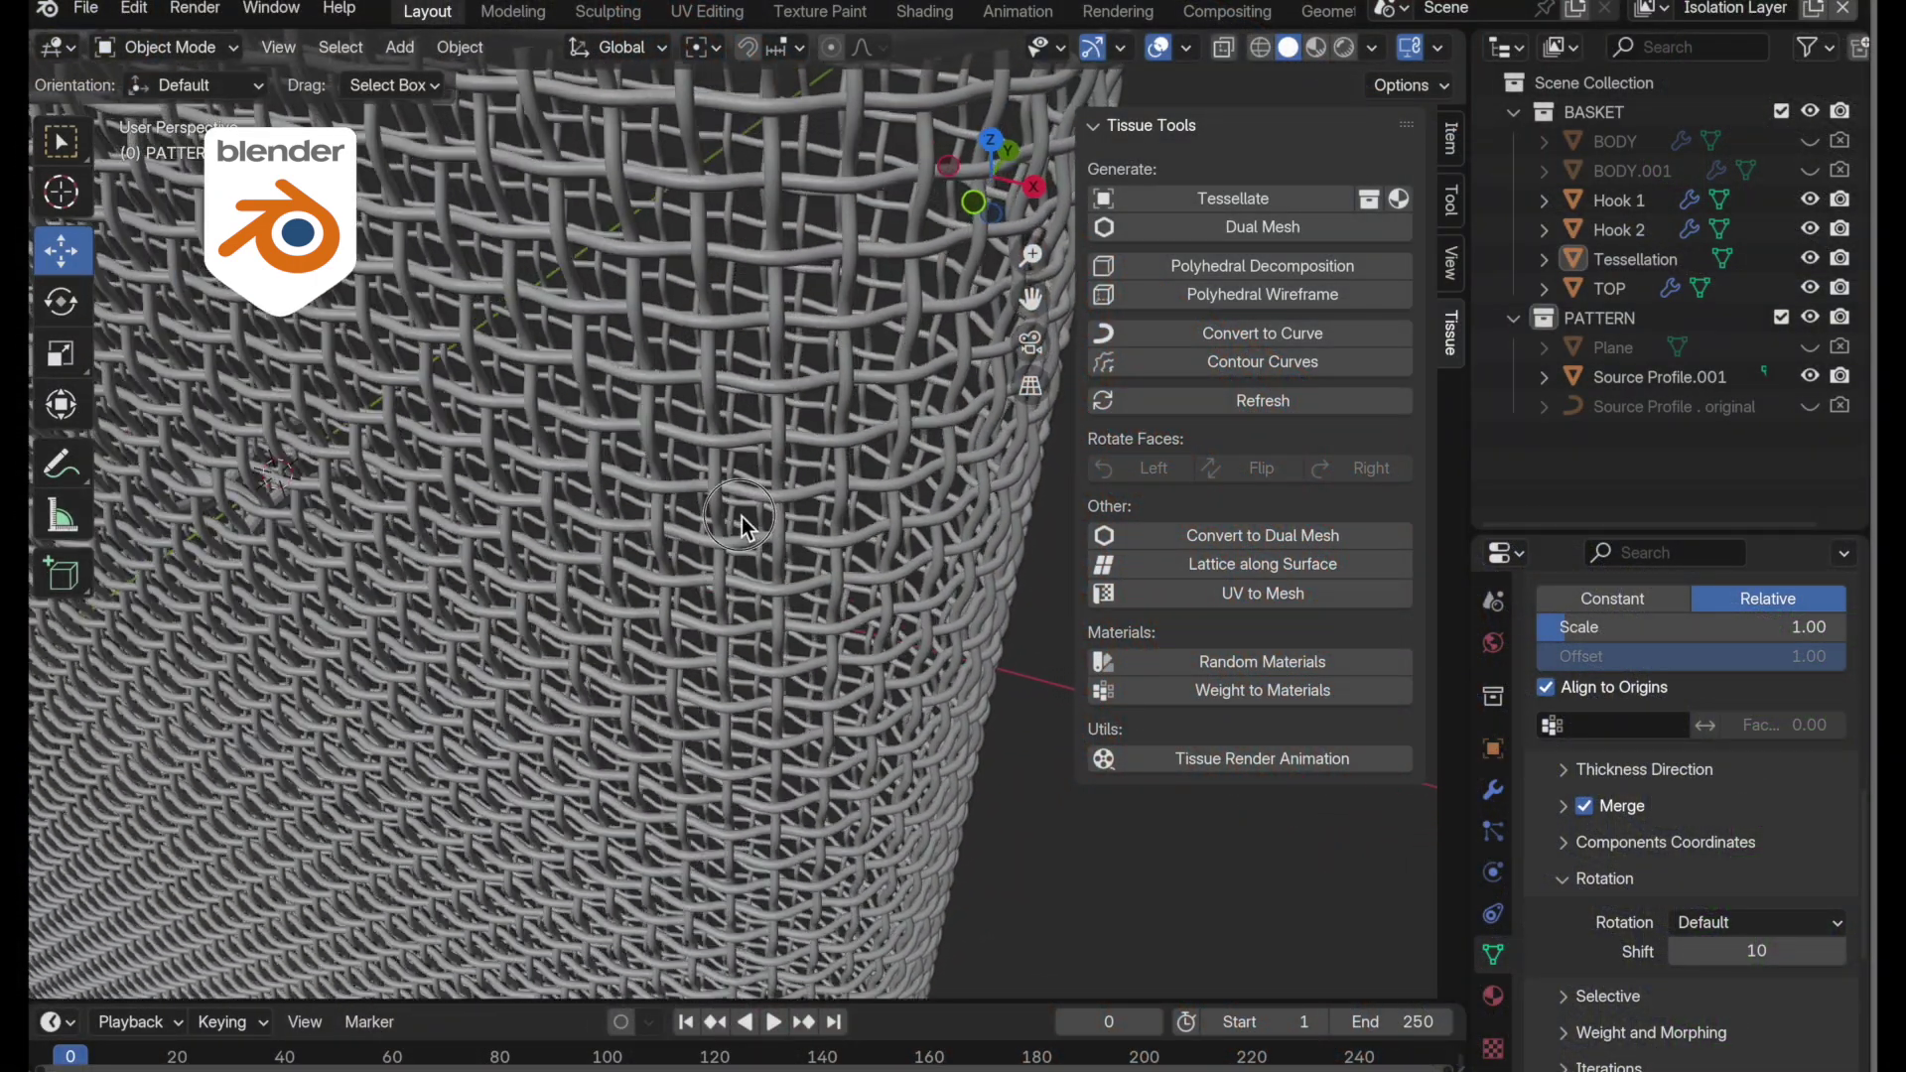
- Zoom in and orbit around the woven basket body to inspect it
{"action": "scroll", "coordinate": [730, 535], "scroll_direction": "up", "scroll_amount": 8}
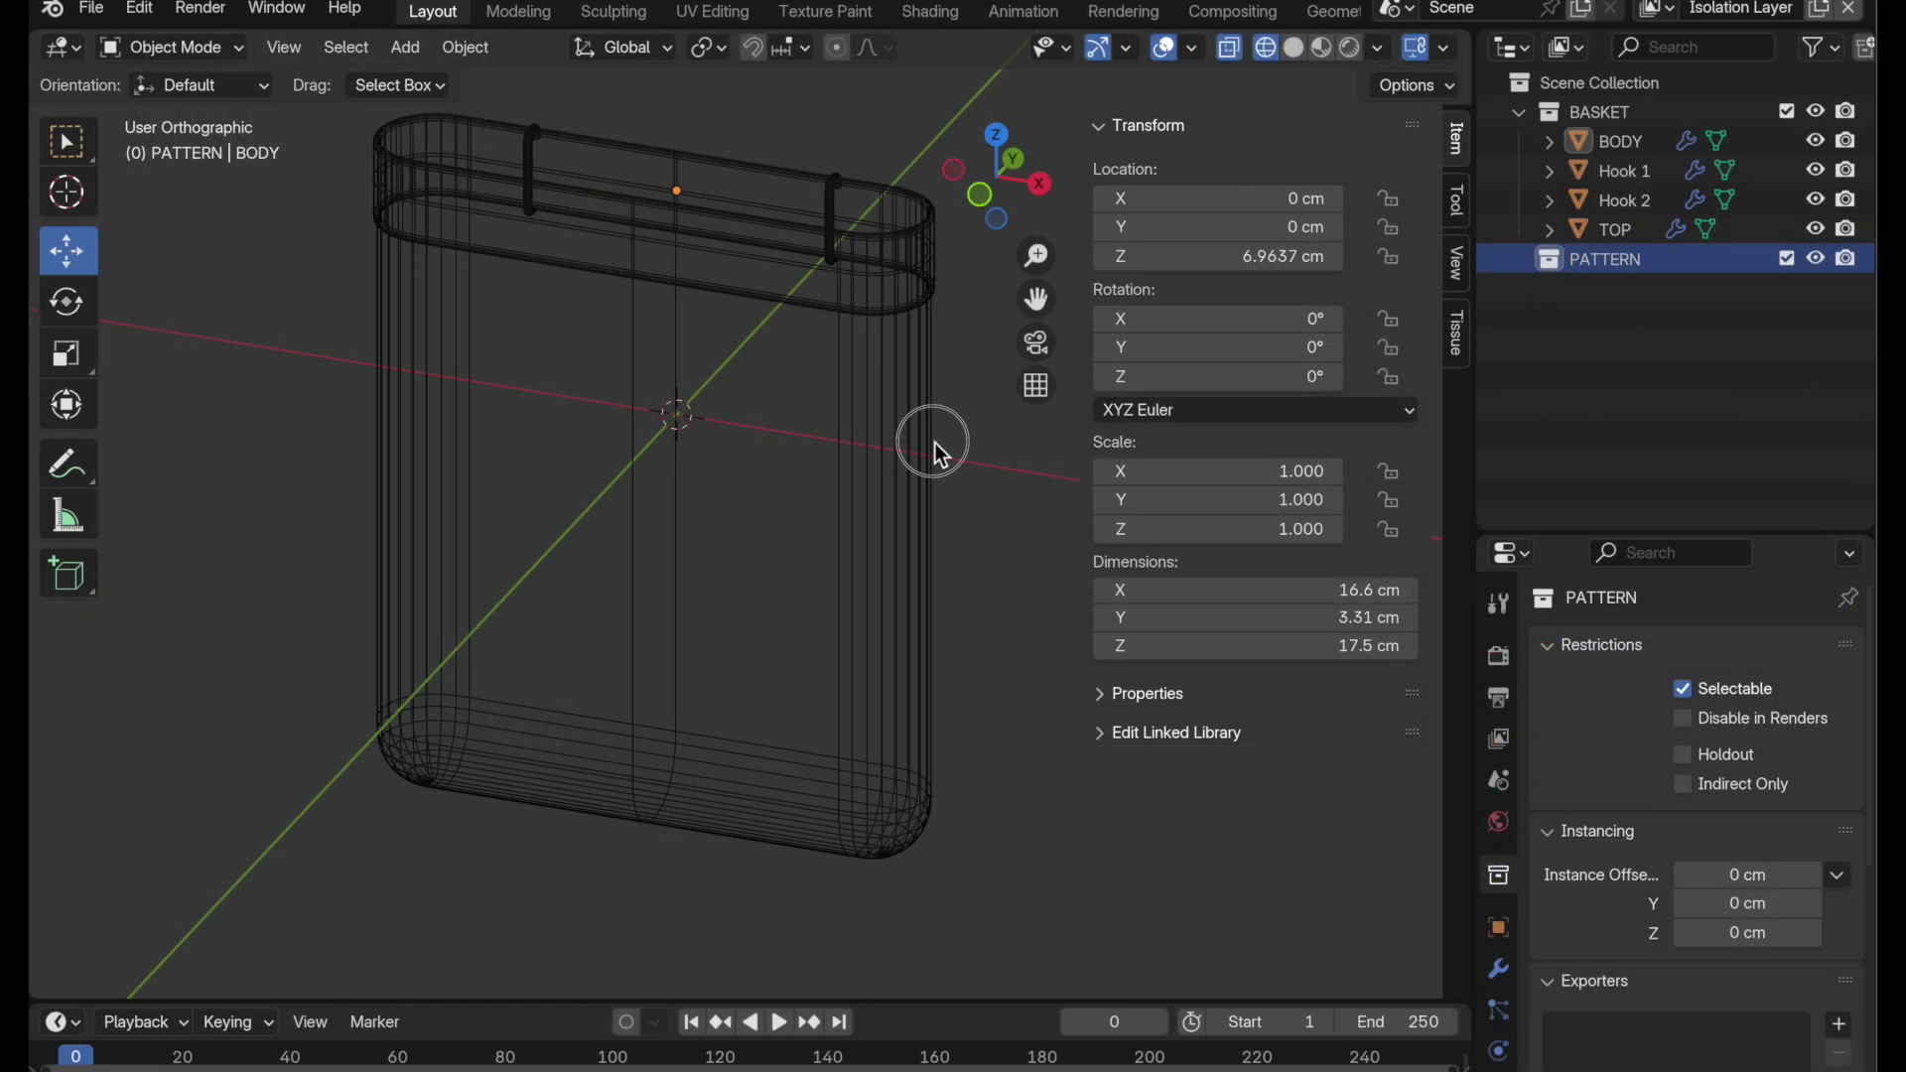
{"action": "middle_click_drag", "start_coordinate": [945, 394], "coordinate": [858, 432]}
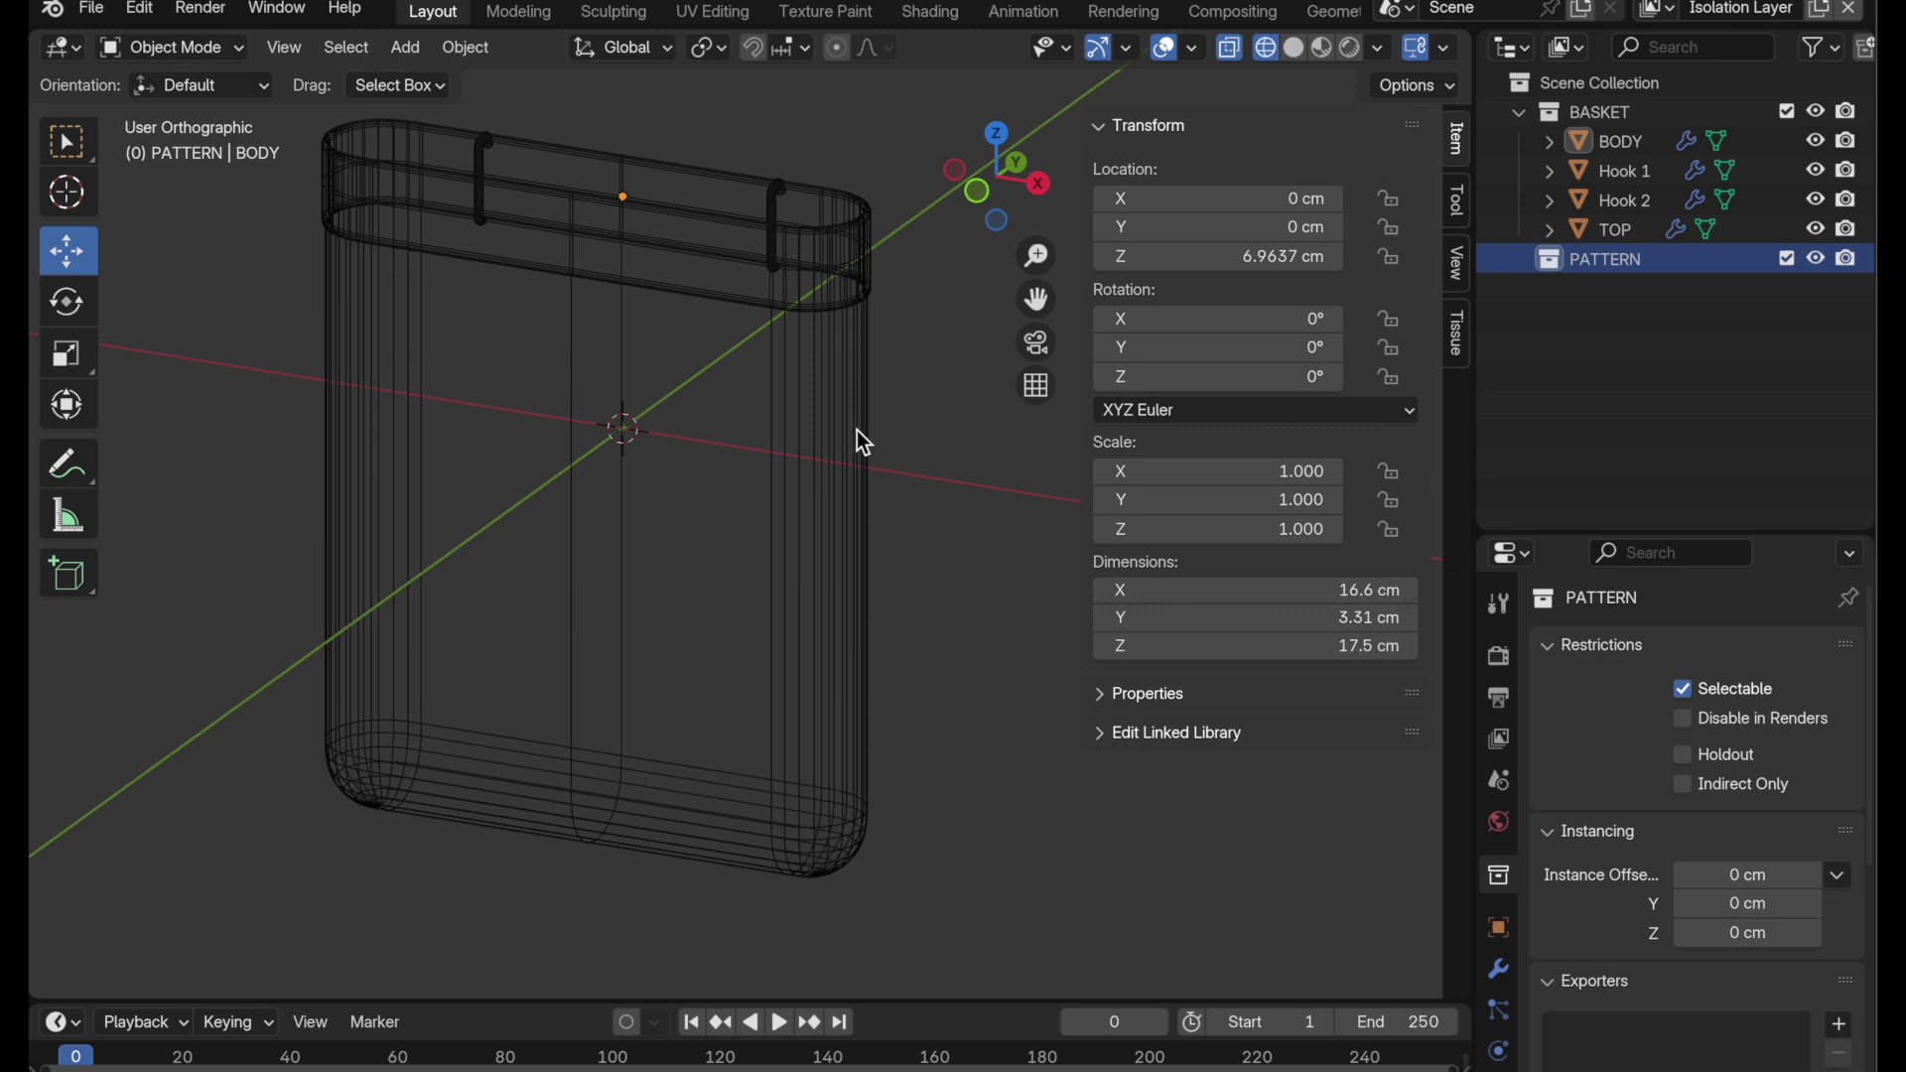
- Exclude the BASKET collection and add a 2 cm plane to PATTERN
{"action": "left_click", "coordinate": [1787, 111]}
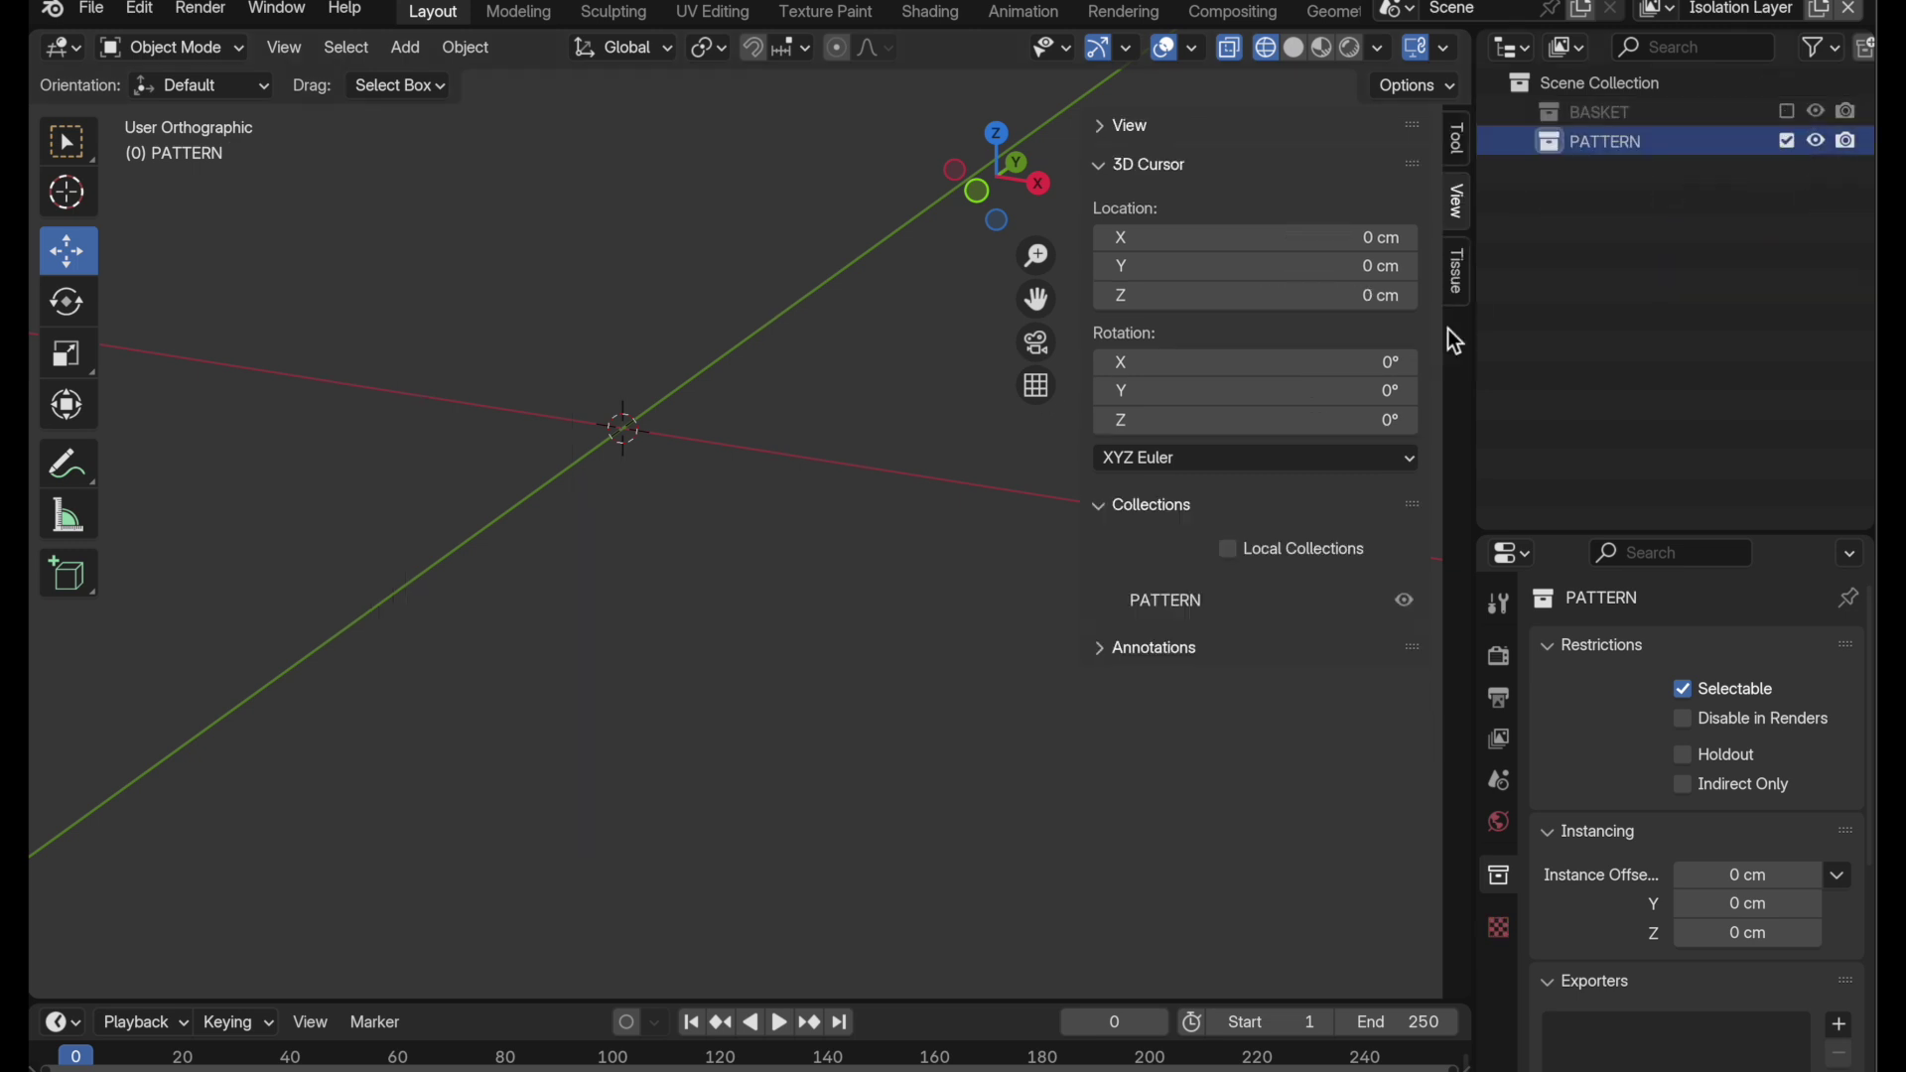
{"action": "key", "text": "shift+a"}
{"action": "mouse_move", "coordinate": [779, 530]}
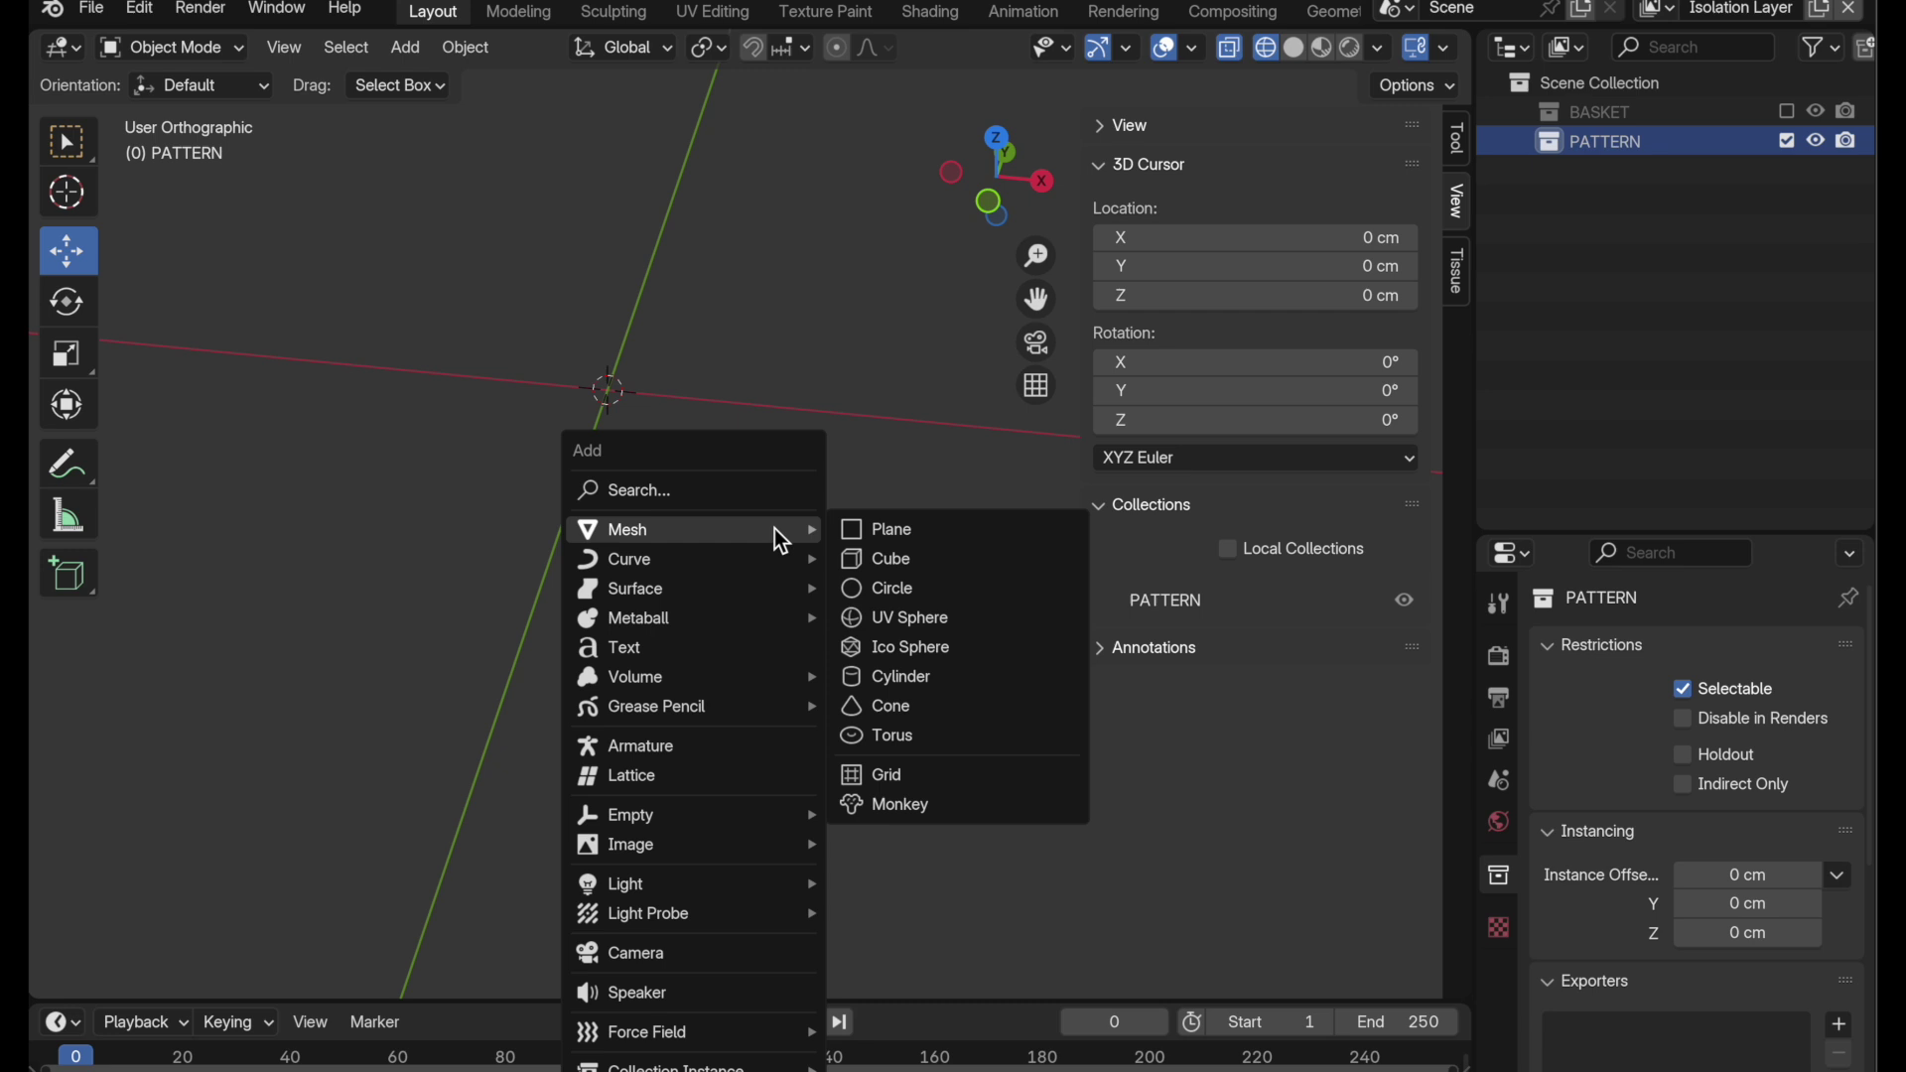
{"action": "left_click", "coordinate": [869, 535]}
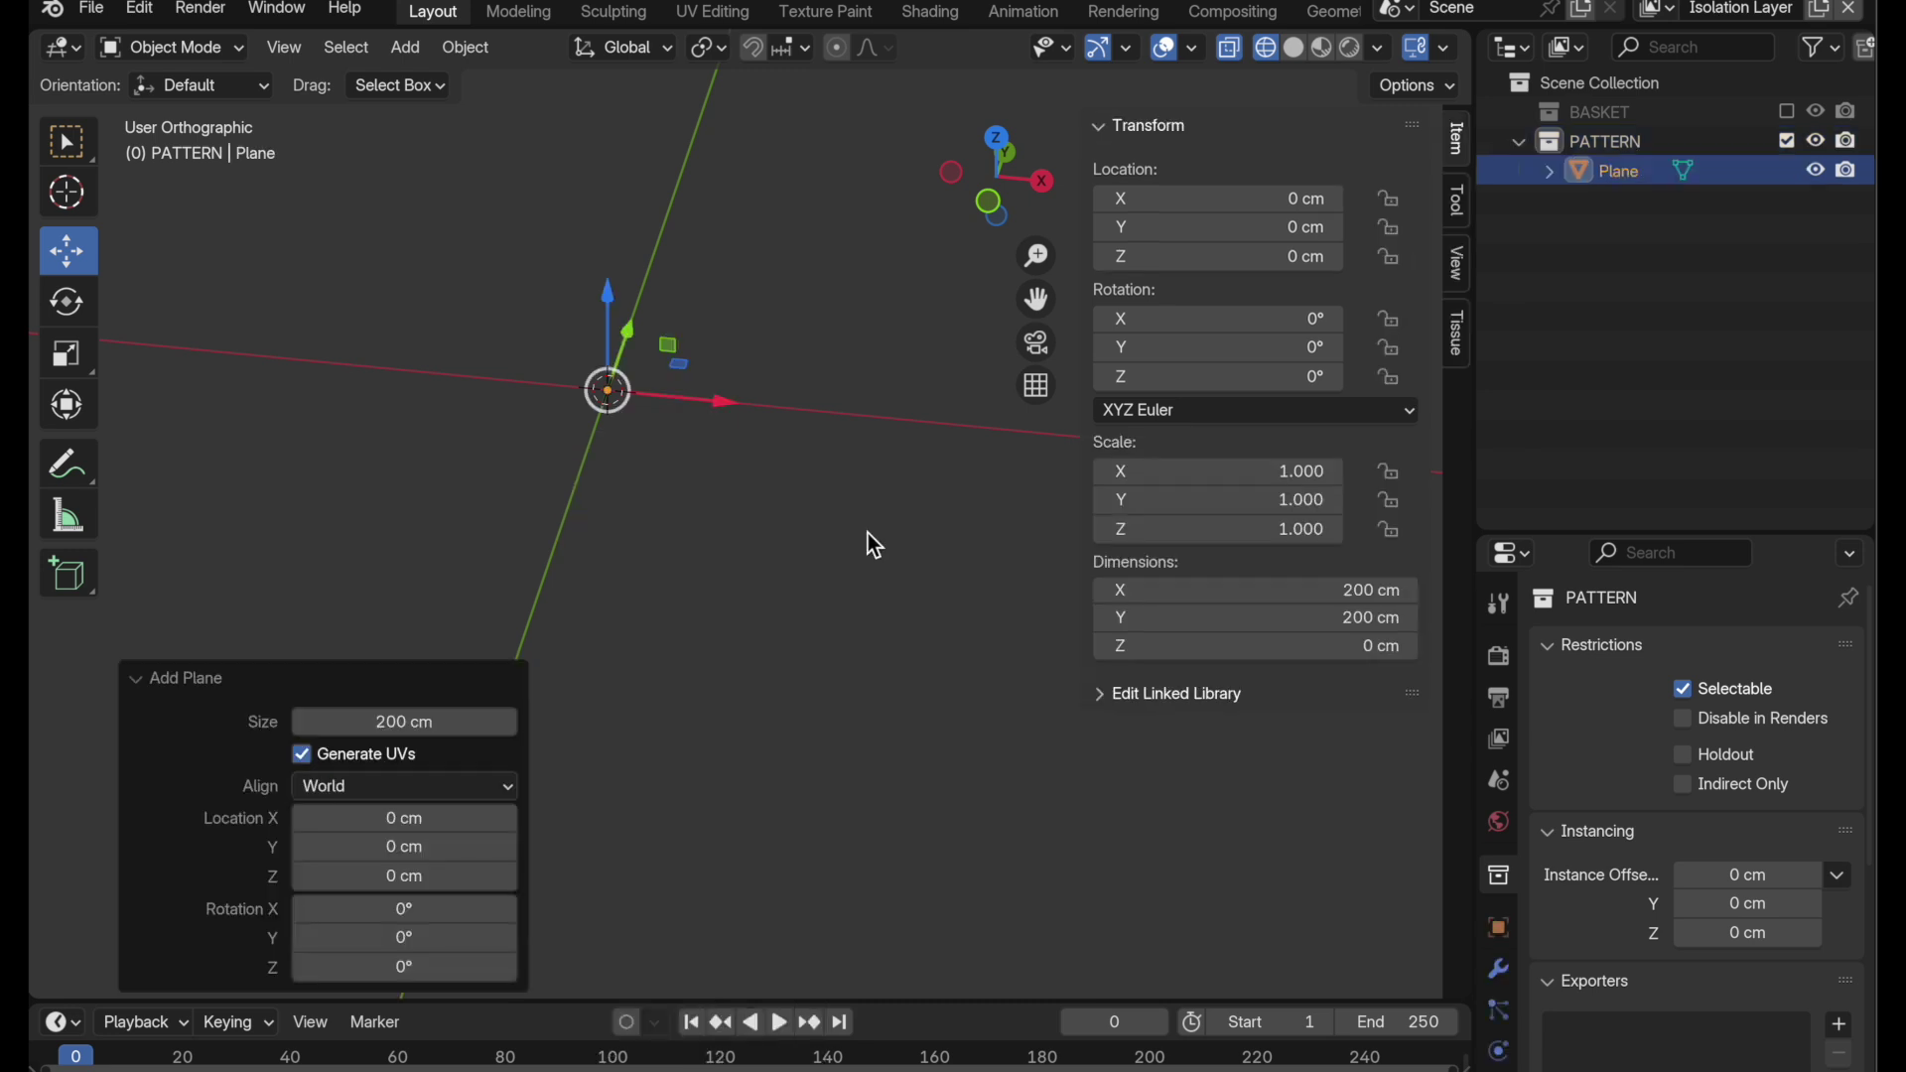
{"action": "left_click", "coordinate": [405, 732]}
{"action": "type", "text": "2"}
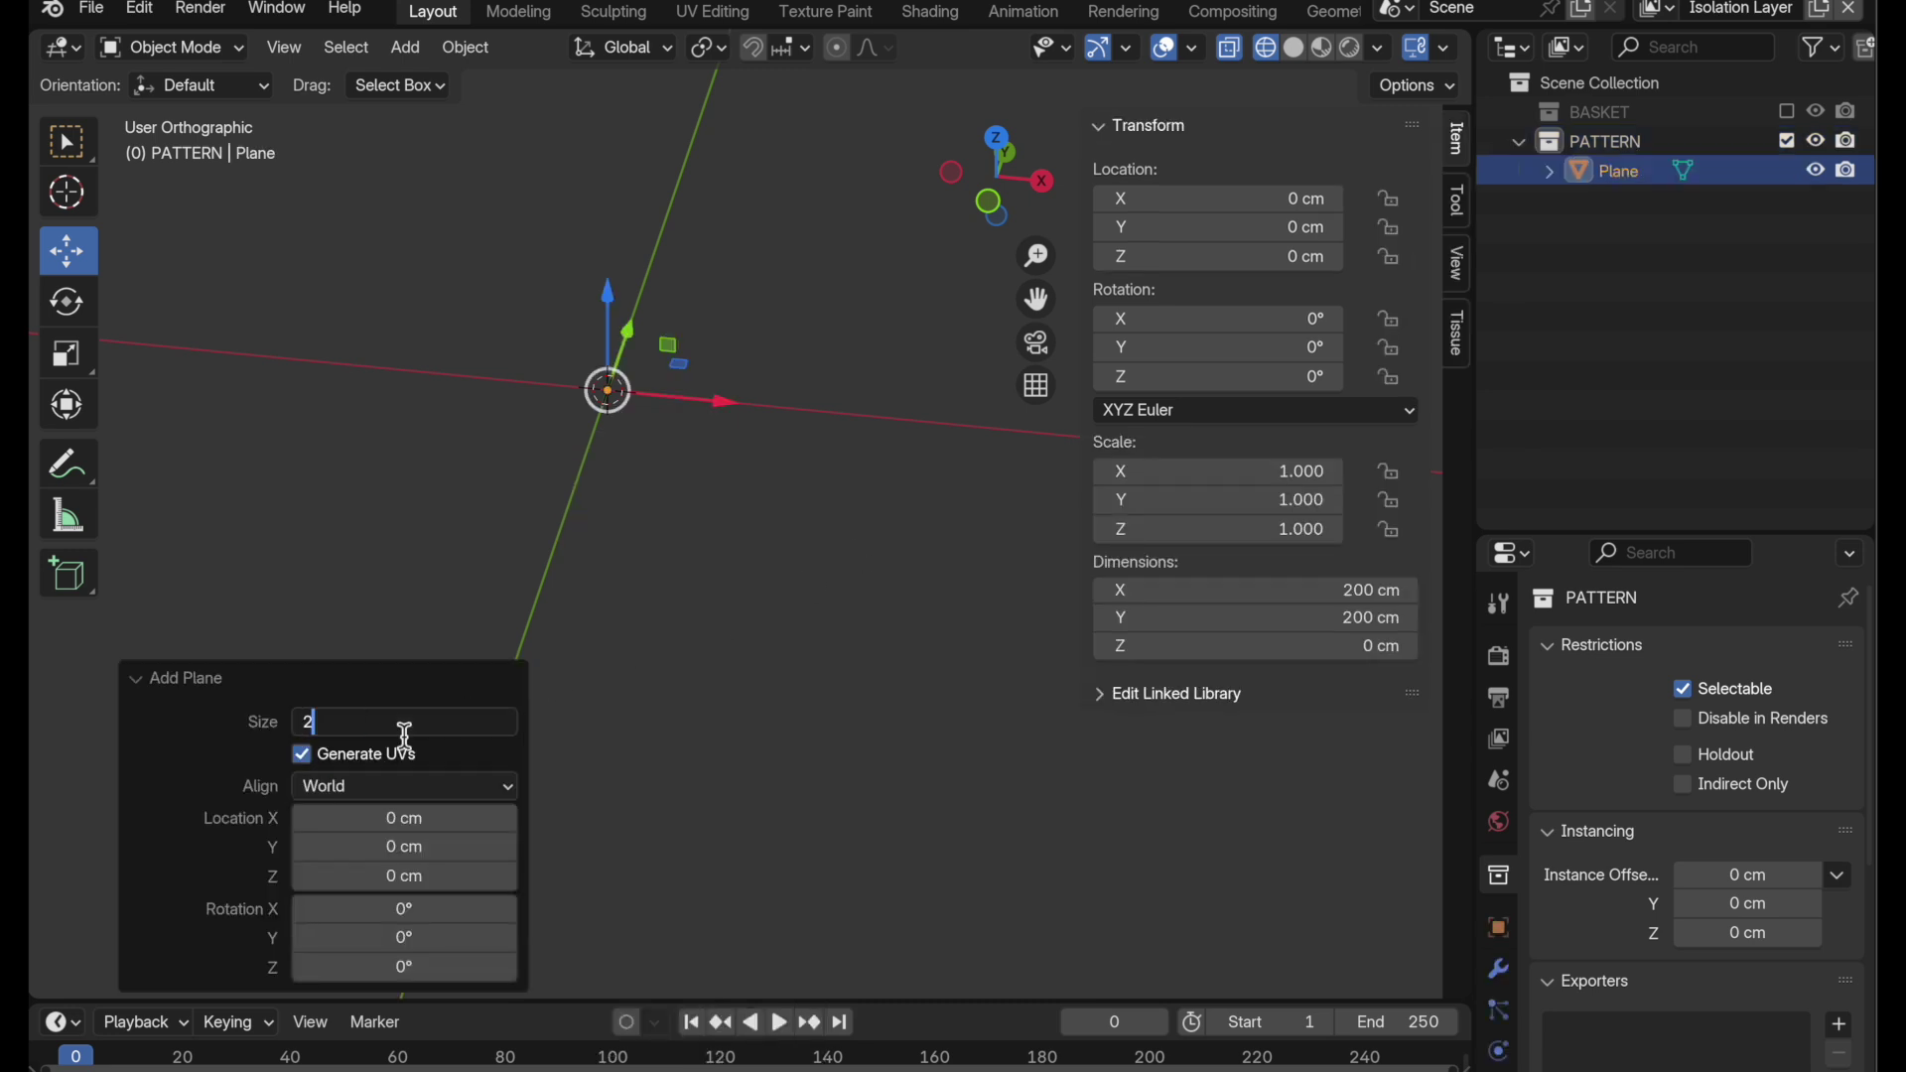
{"action": "key", "text": "Return"}
- In Edit Mode, subdivide the plane with 3 cuts into a 4×4 face grid, viewed from top
{"action": "scroll", "coordinate": [562, 442], "scroll_direction": "up", "scroll_amount": 8}
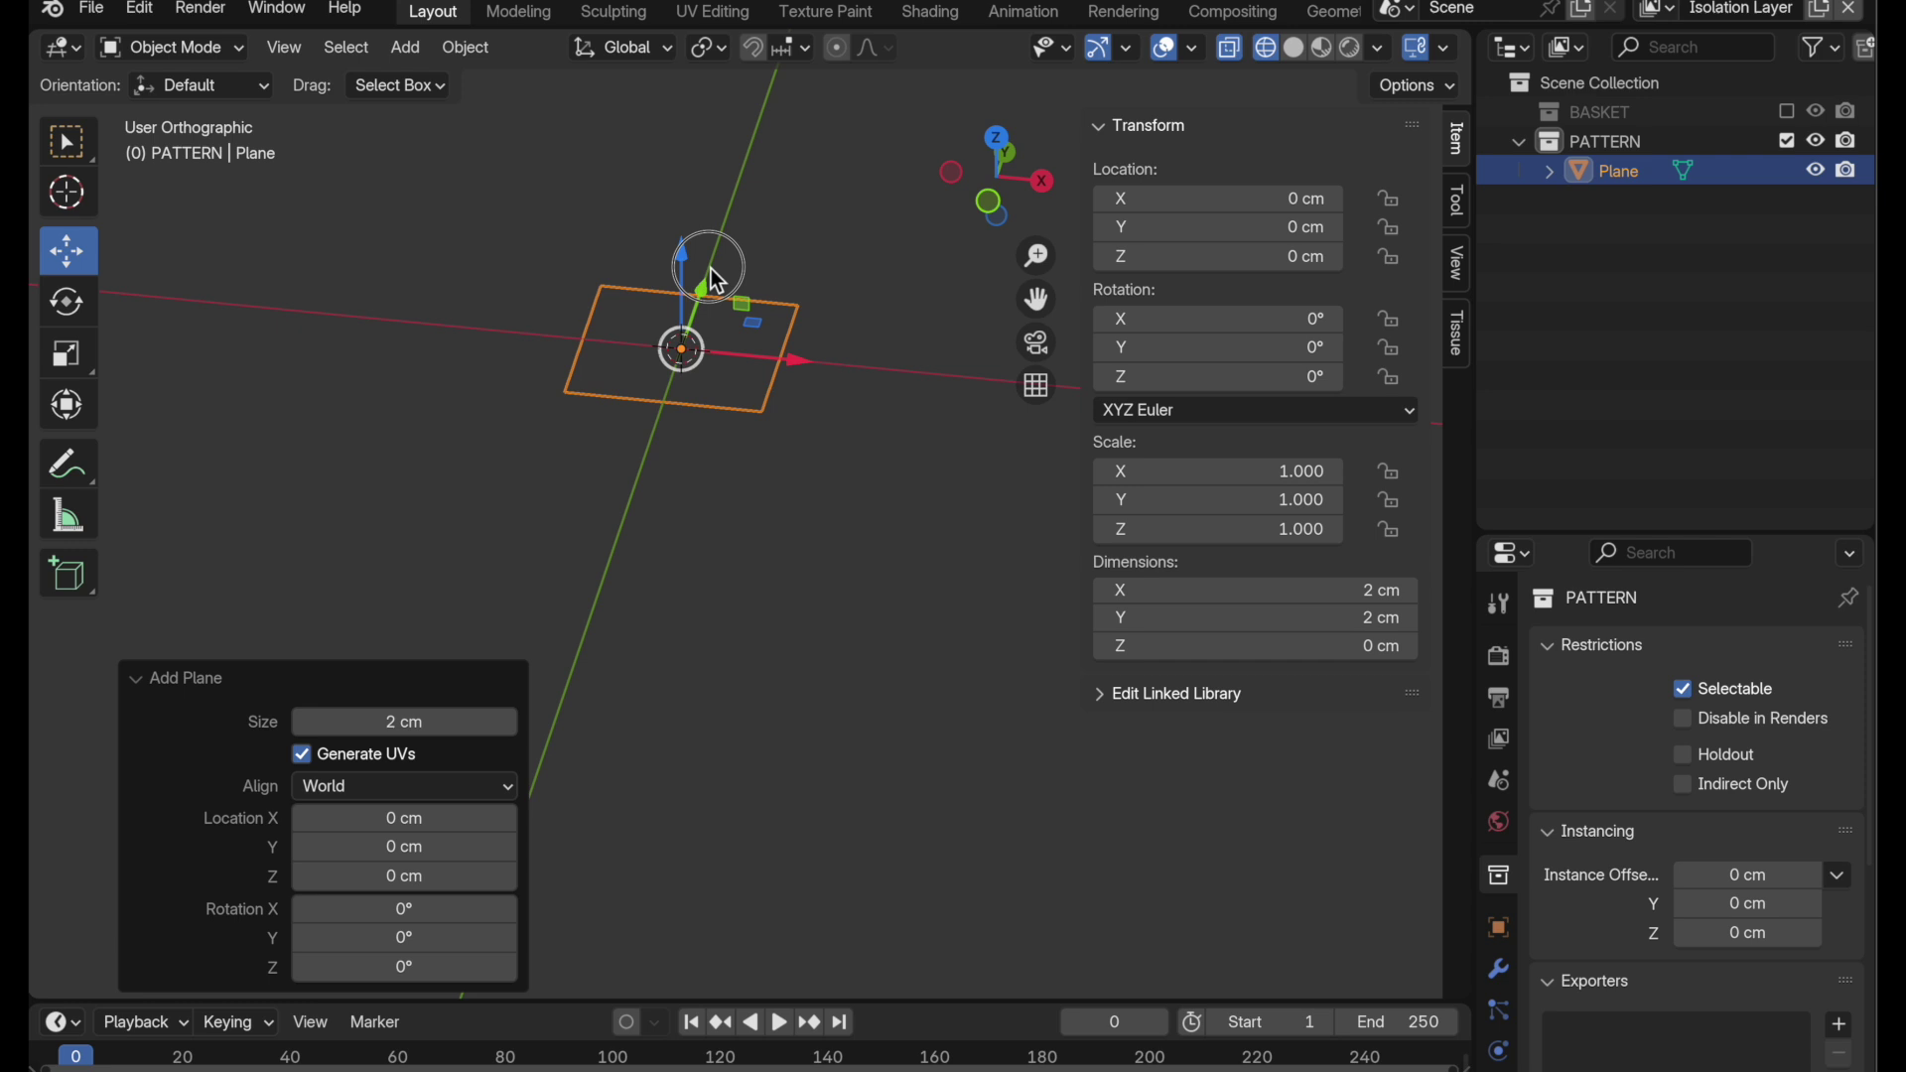
{"action": "scroll", "coordinate": [733, 341], "scroll_direction": "up", "scroll_amount": 4}
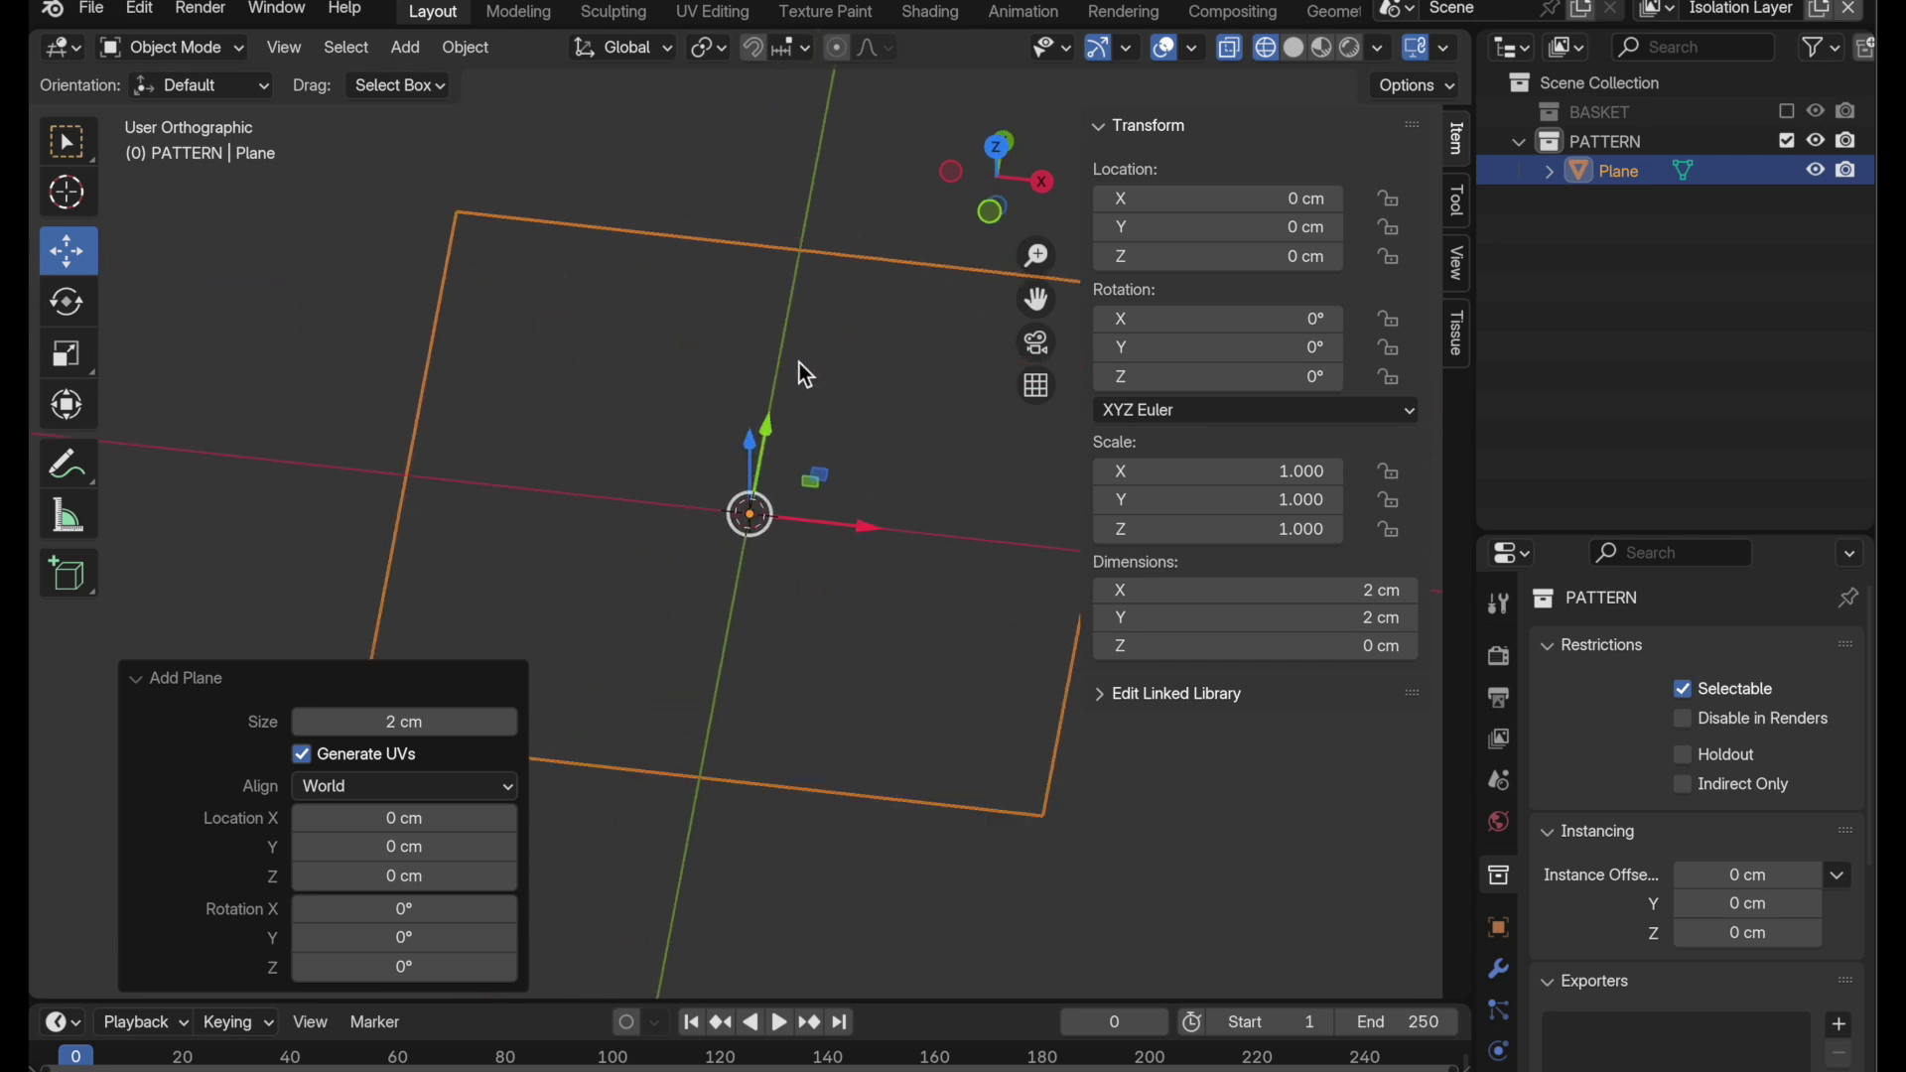
{"action": "key", "text": "Tab"}
{"action": "middle_click_drag", "start_coordinate": [798, 383], "coordinate": [689, 421], "text": "shift"}
{"action": "right_click", "coordinate": [689, 422]}
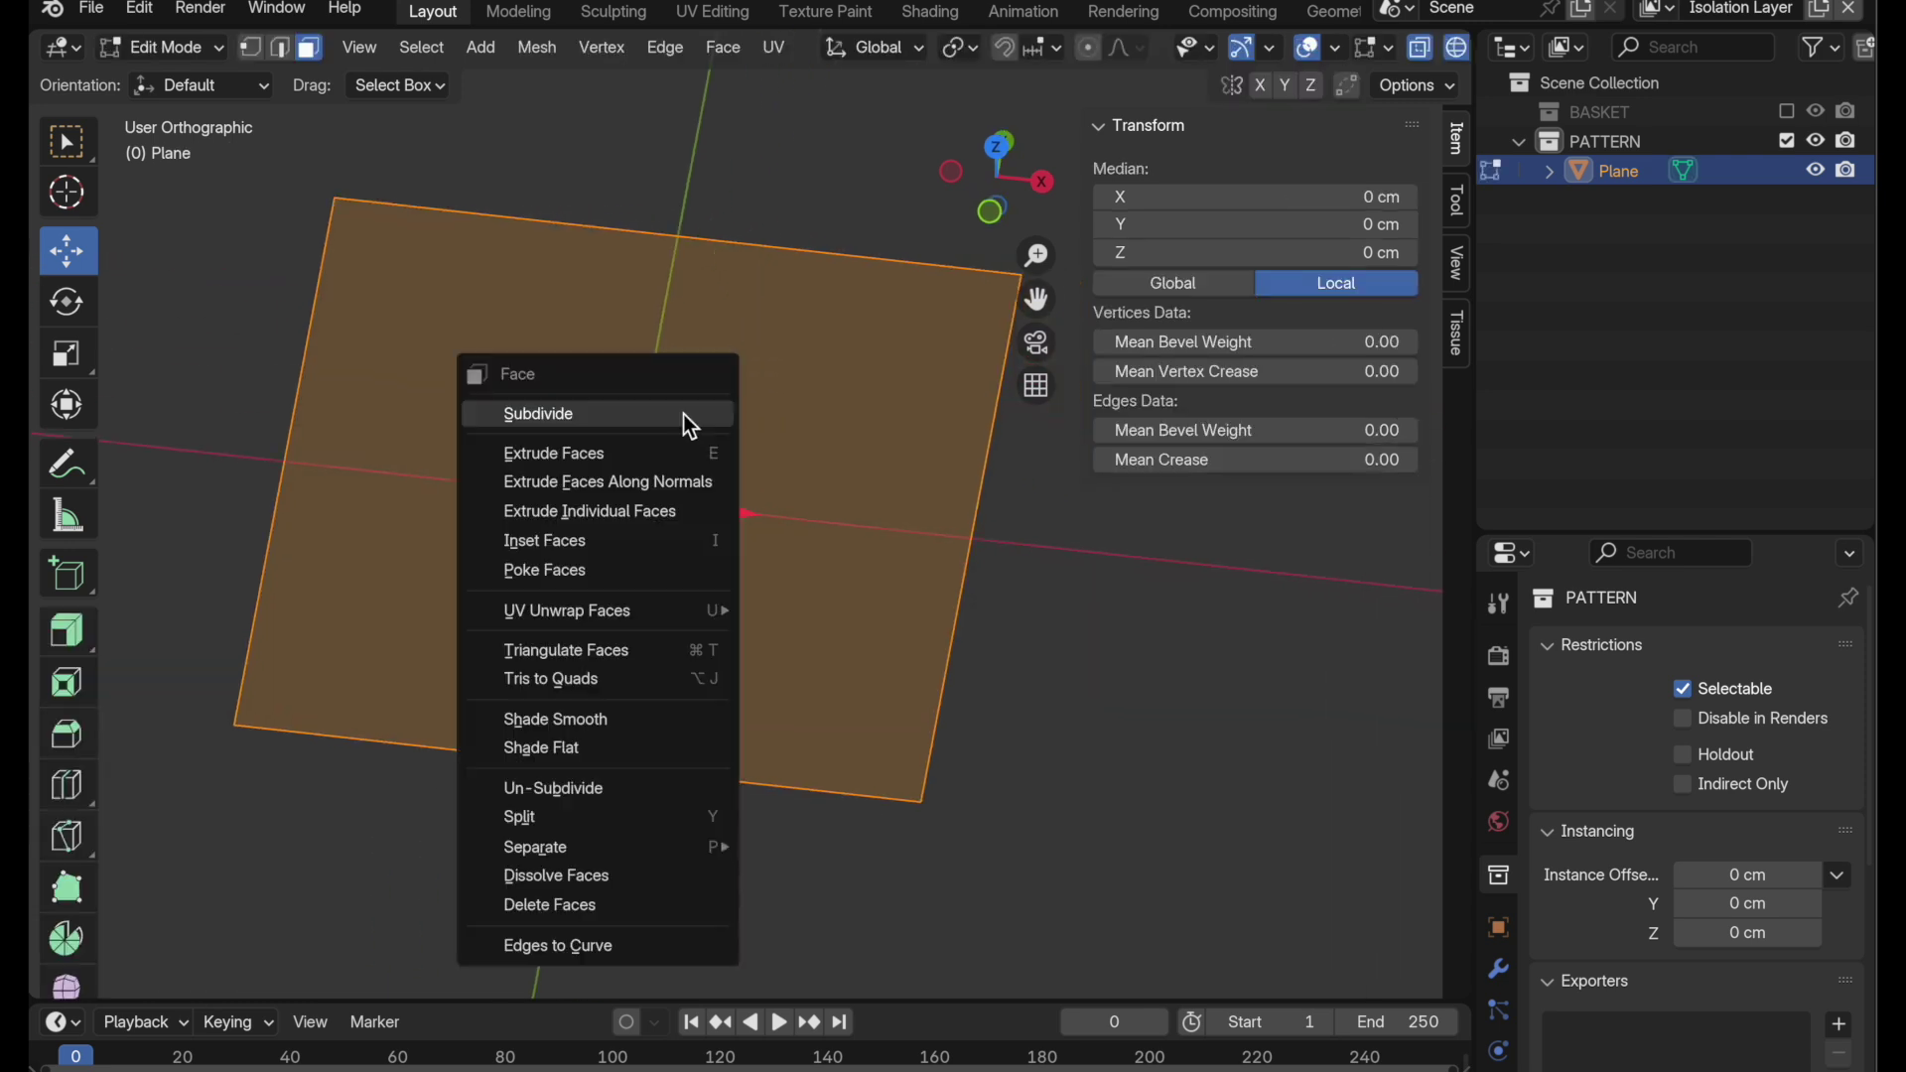
{"action": "left_click", "coordinate": [683, 414]}
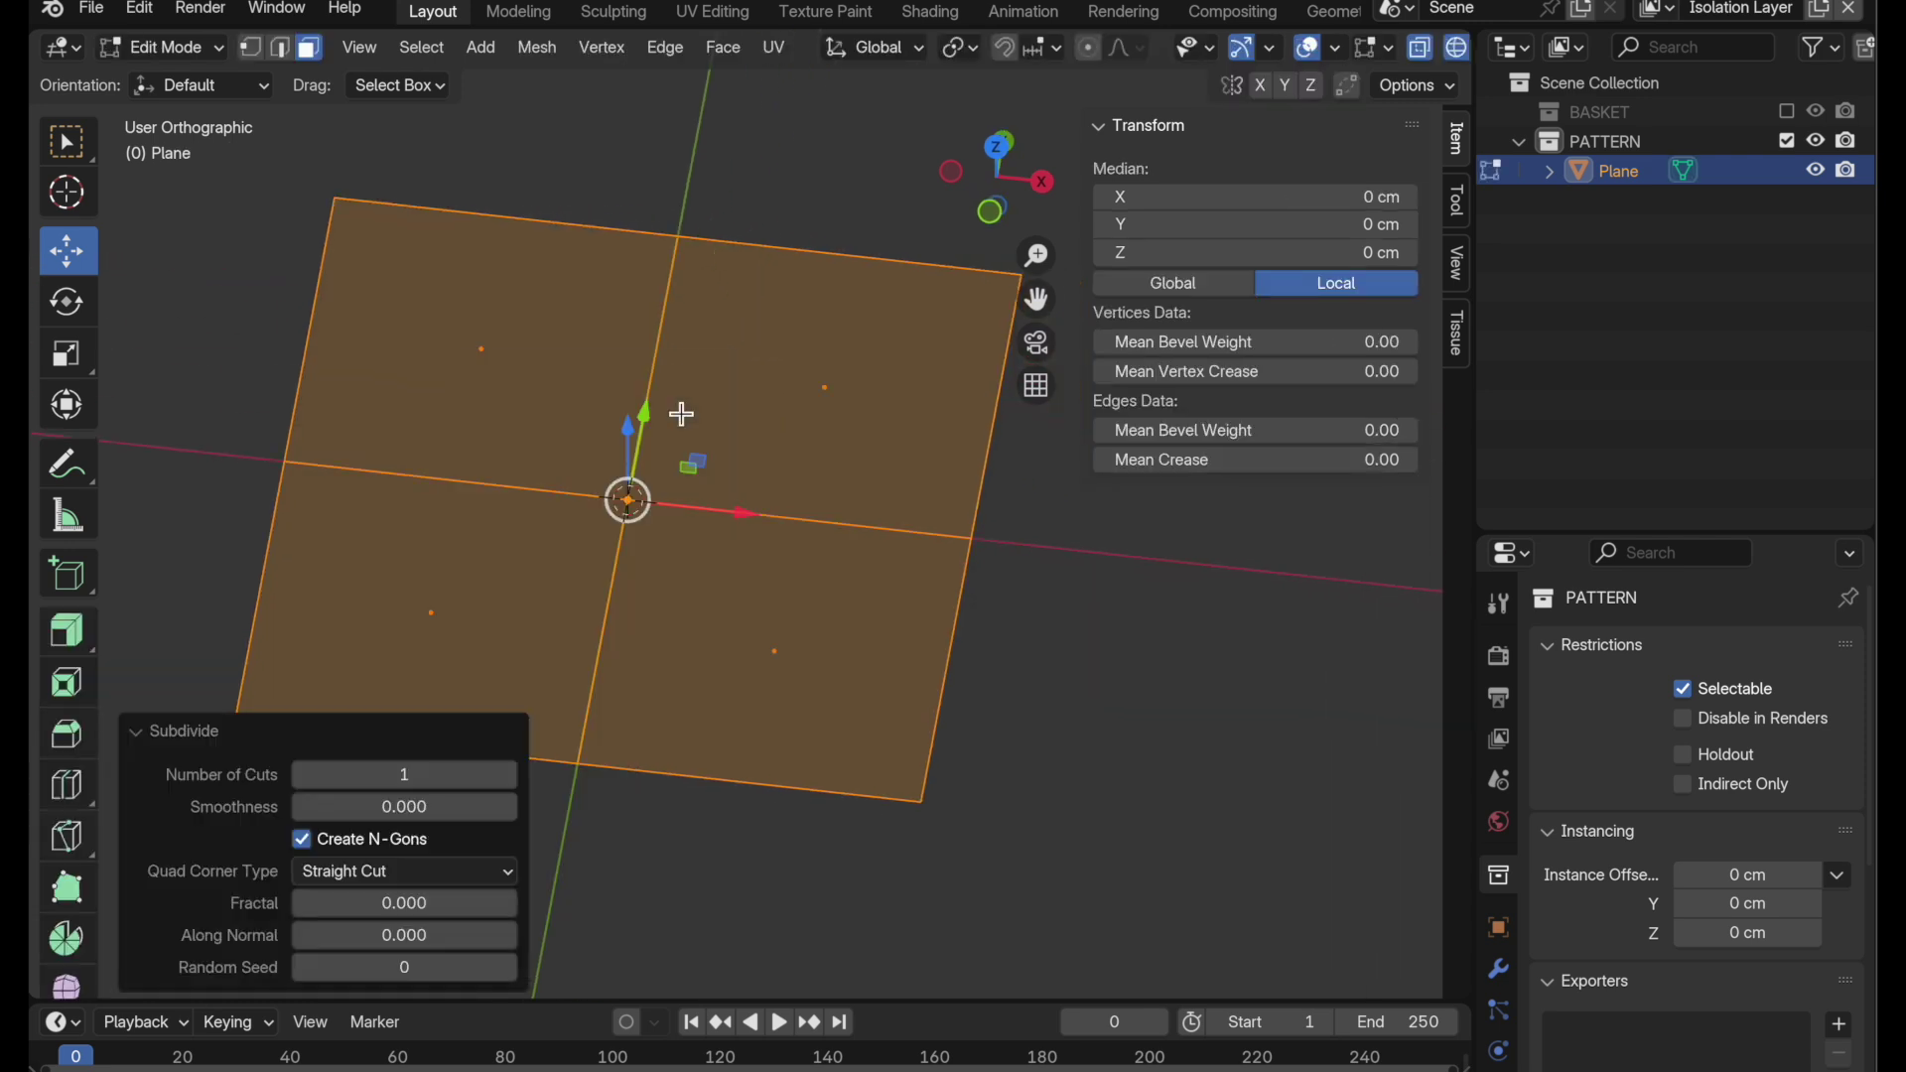
{"action": "left_click", "coordinate": [1004, 157]}
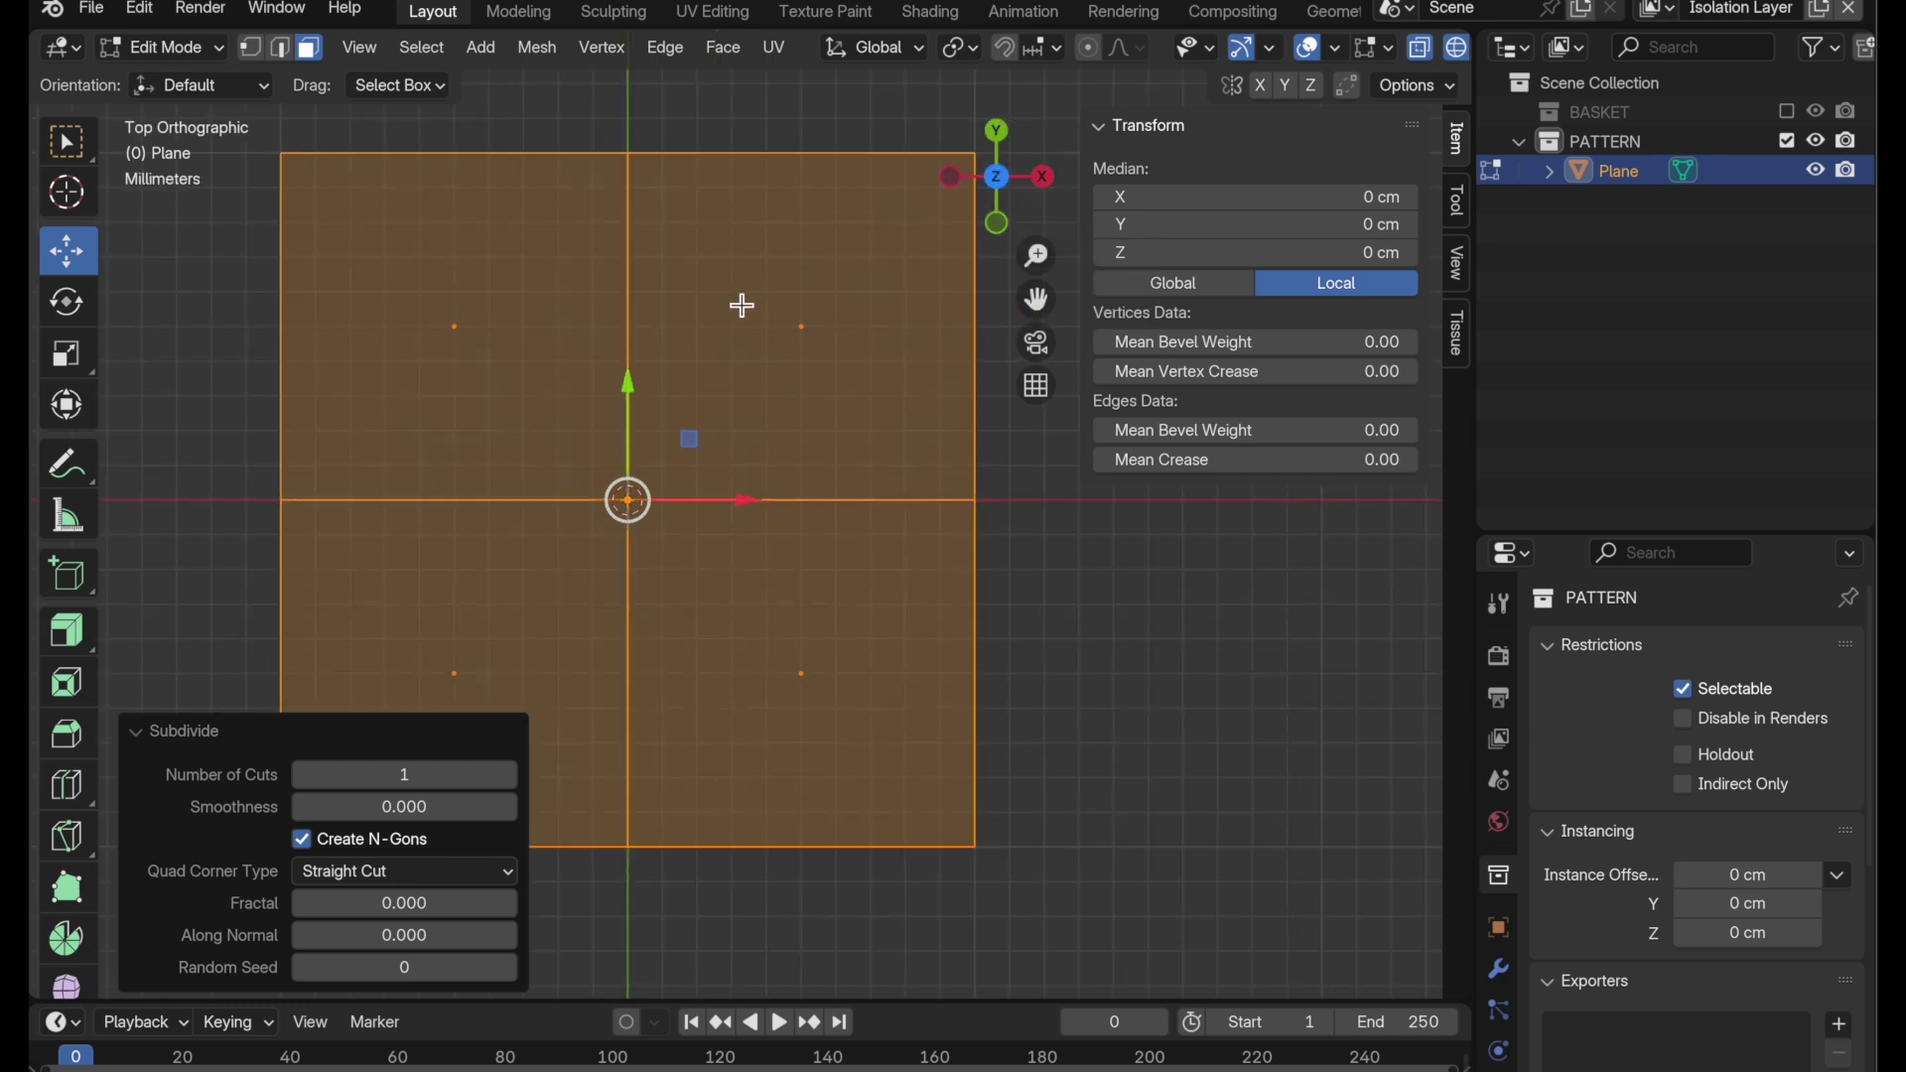
{"action": "left_click", "coordinate": [509, 785]}
{"action": "left_click", "coordinate": [510, 785]}
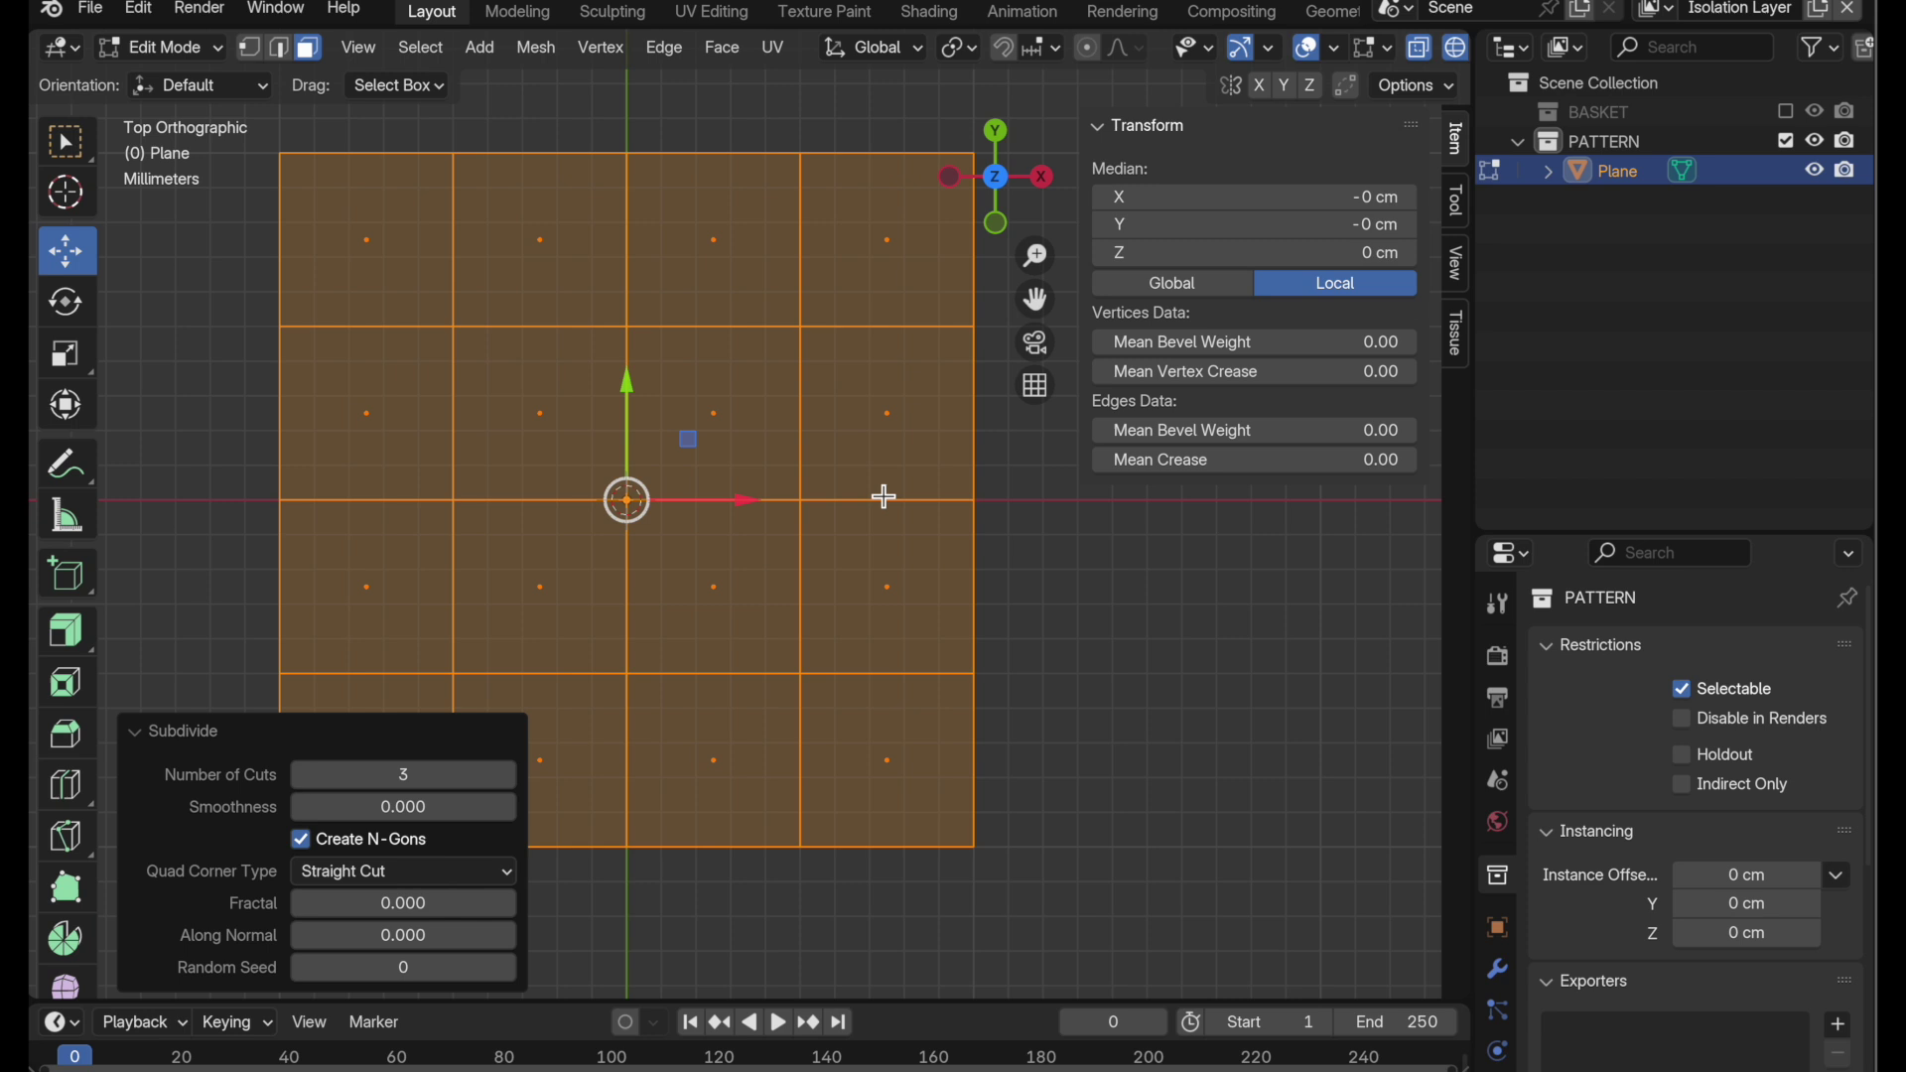
{"action": "middle_click_drag", "start_coordinate": [885, 497], "coordinate": [843, 513], "text": "shift"}
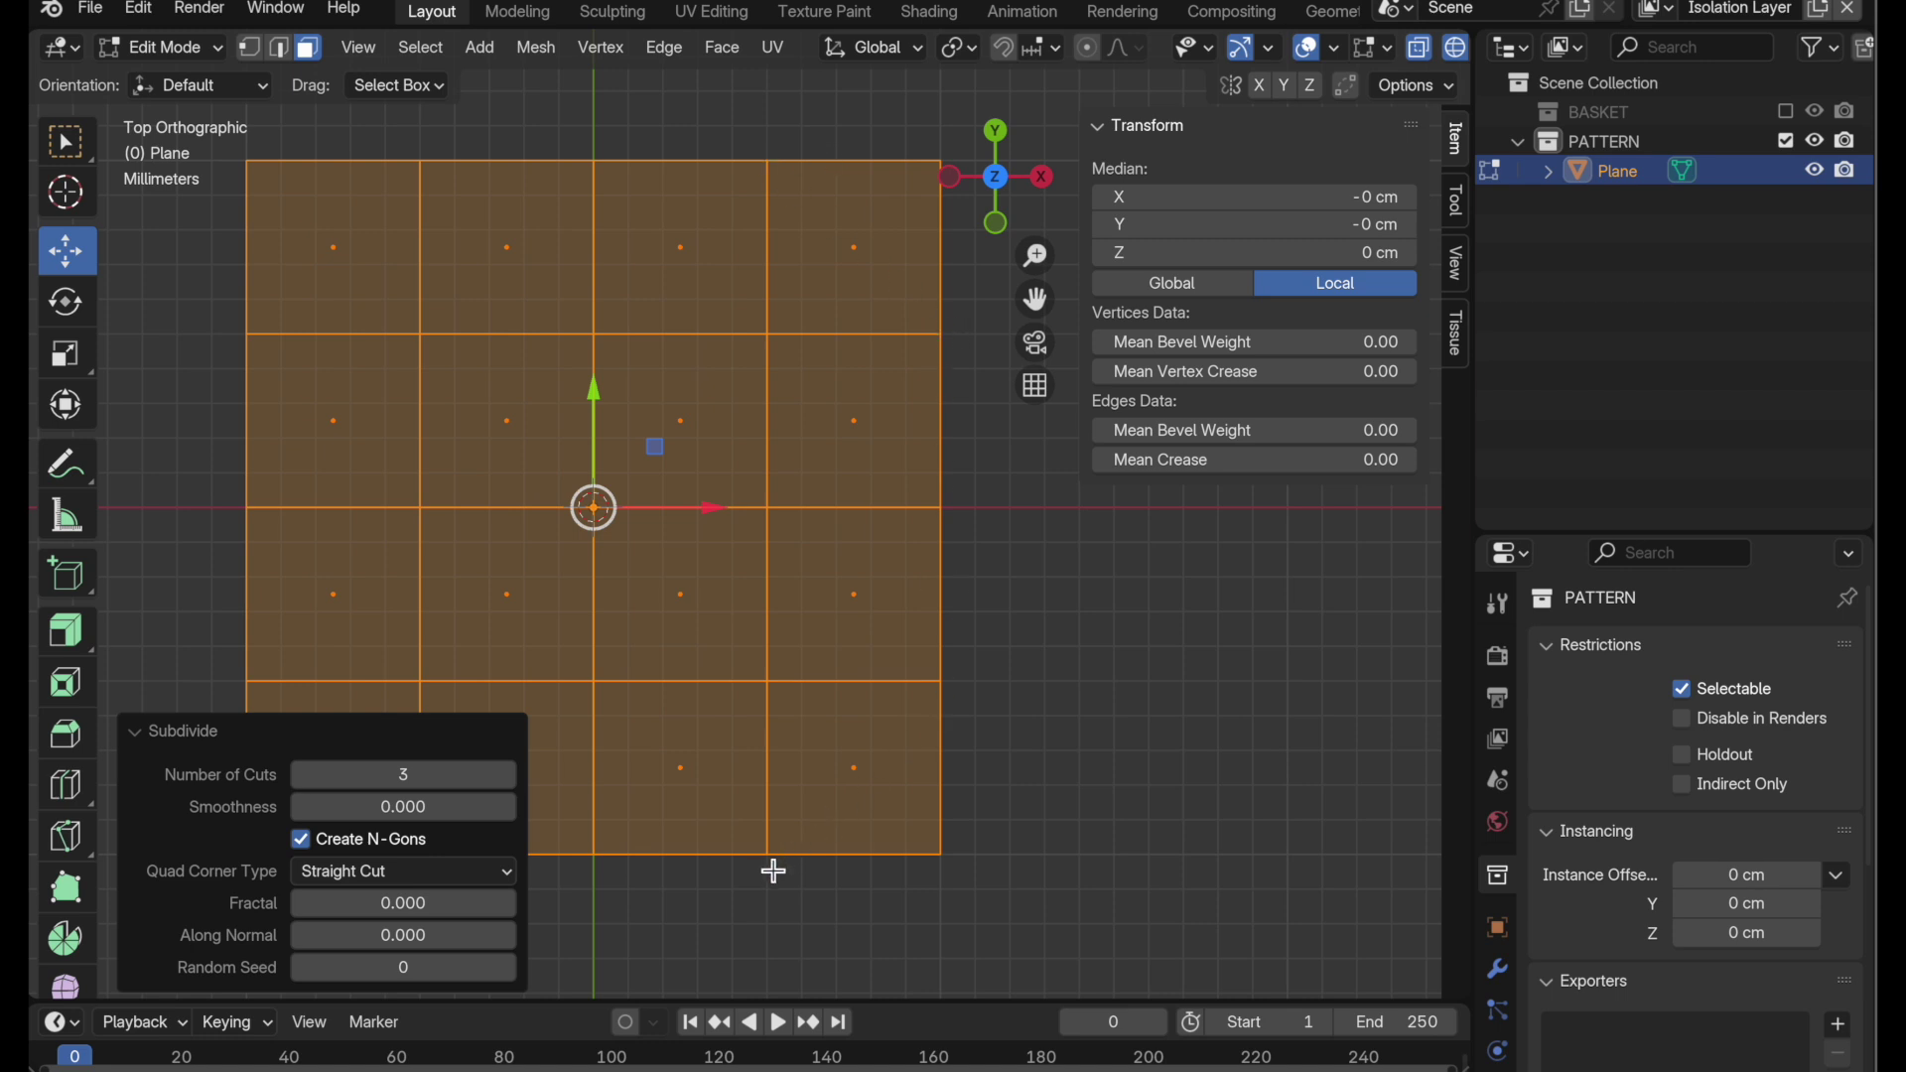
- In edge select mode, select the two inner vertical and two inner horizontal edge loops
{"action": "left_click", "coordinate": [279, 48]}
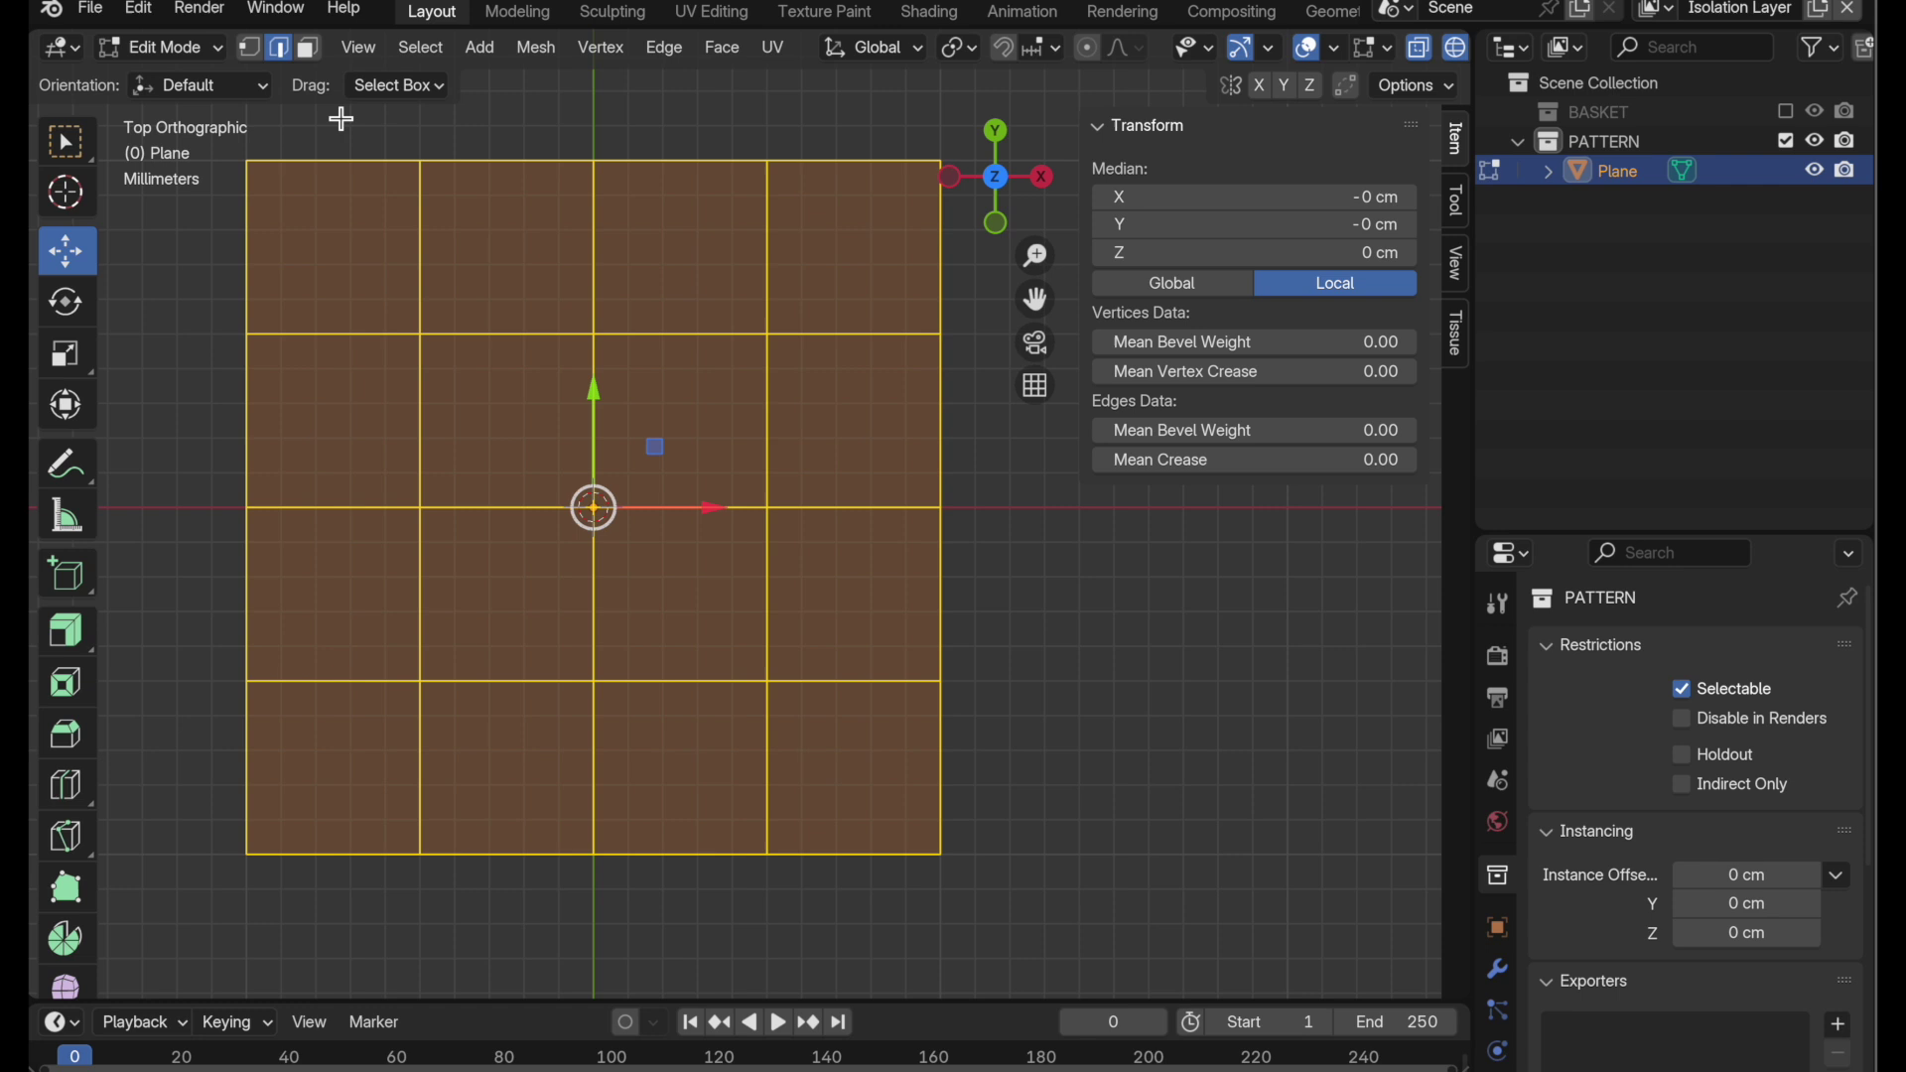
{"action": "left_click", "coordinate": [435, 273], "text": "alt"}
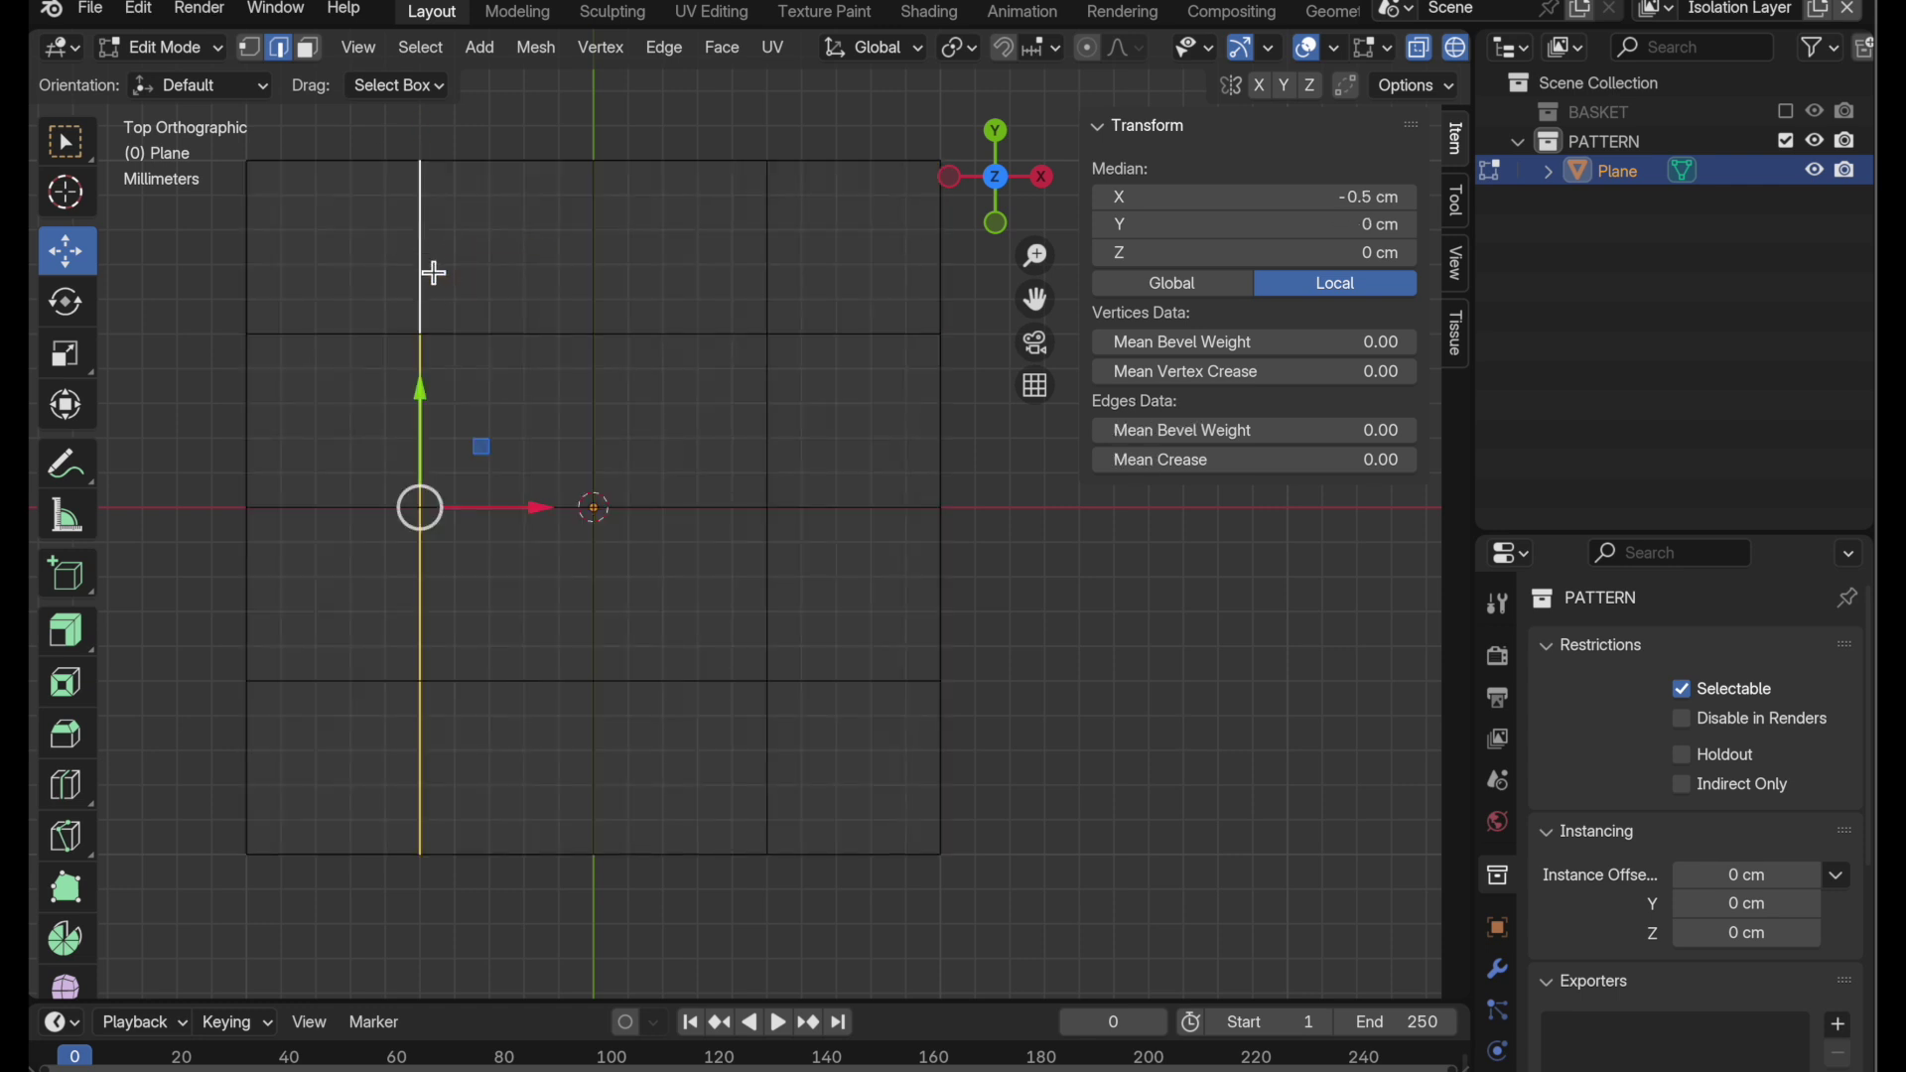
{"action": "left_click", "coordinate": [771, 236], "text": "alt+shift"}
{"action": "left_click", "coordinate": [834, 353], "text": "alt+shift"}
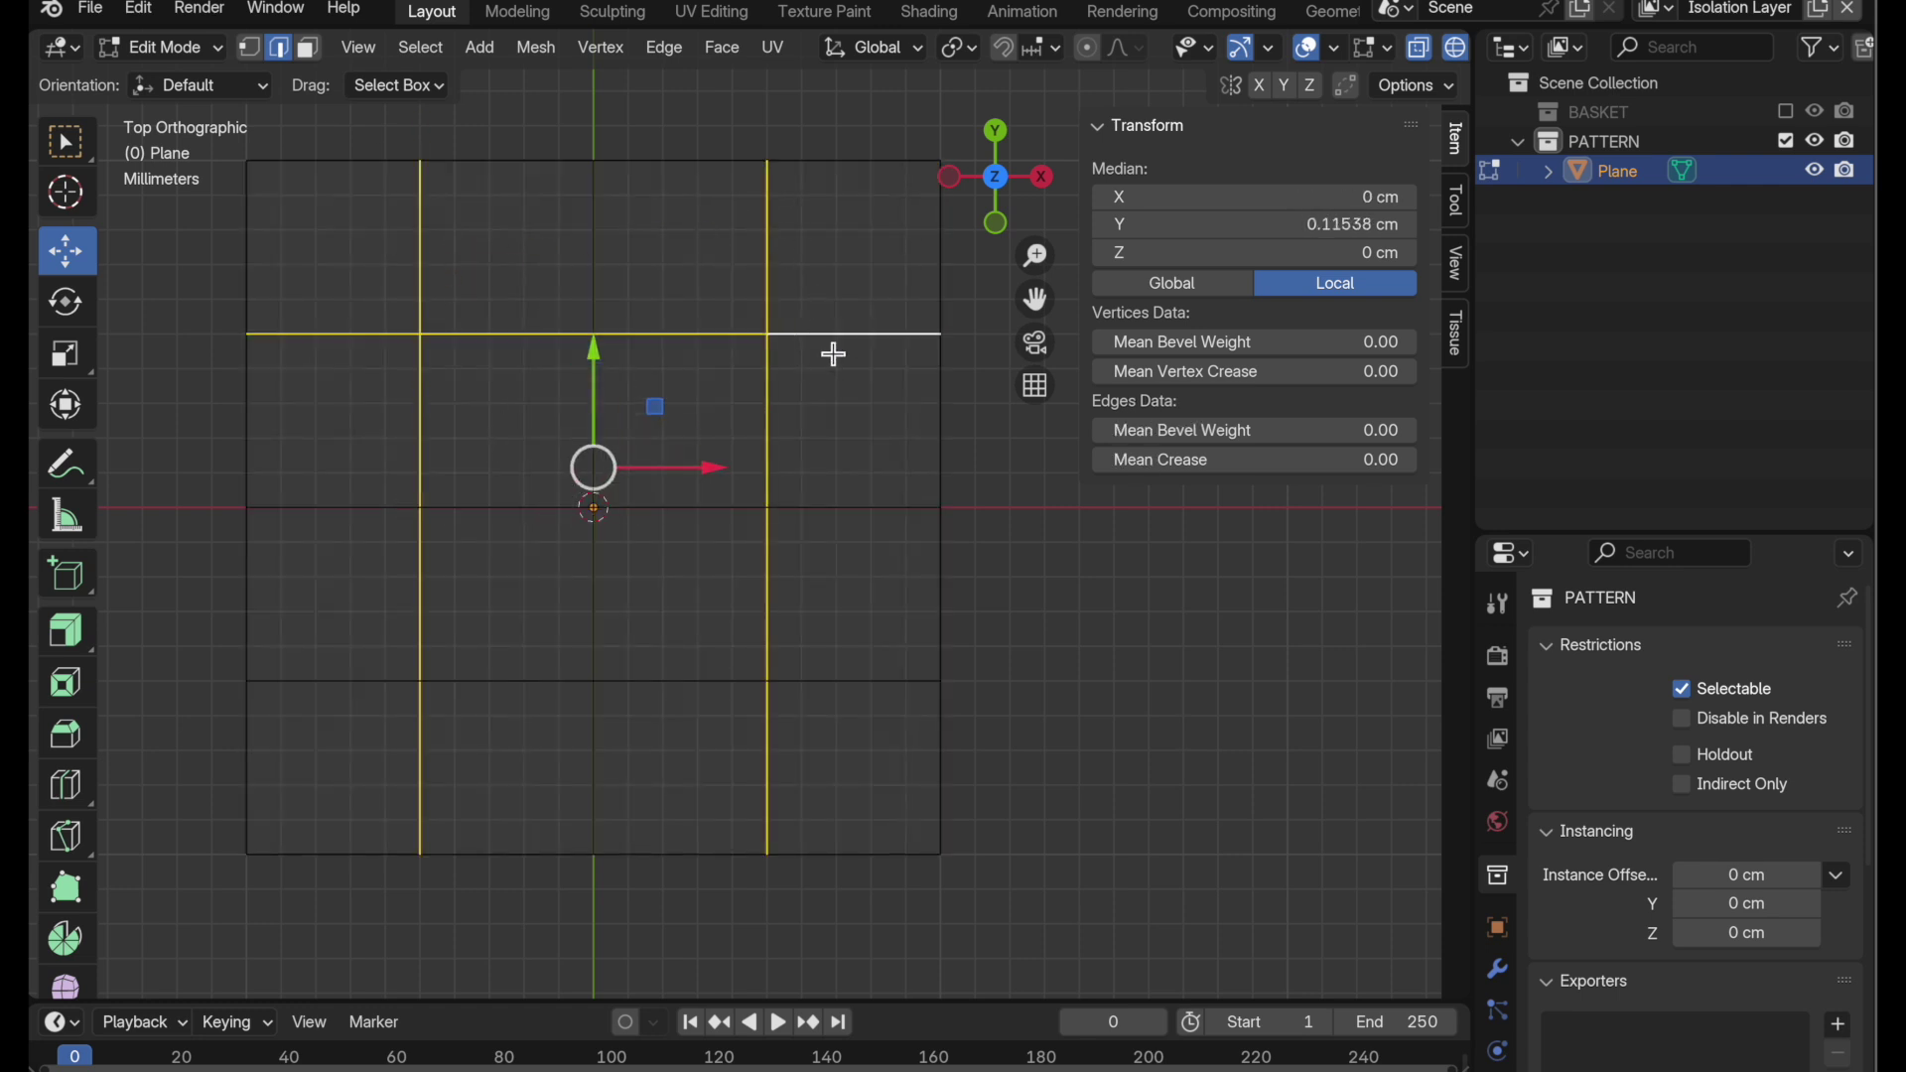
{"action": "left_click", "coordinate": [855, 685], "text": "alt+shift"}
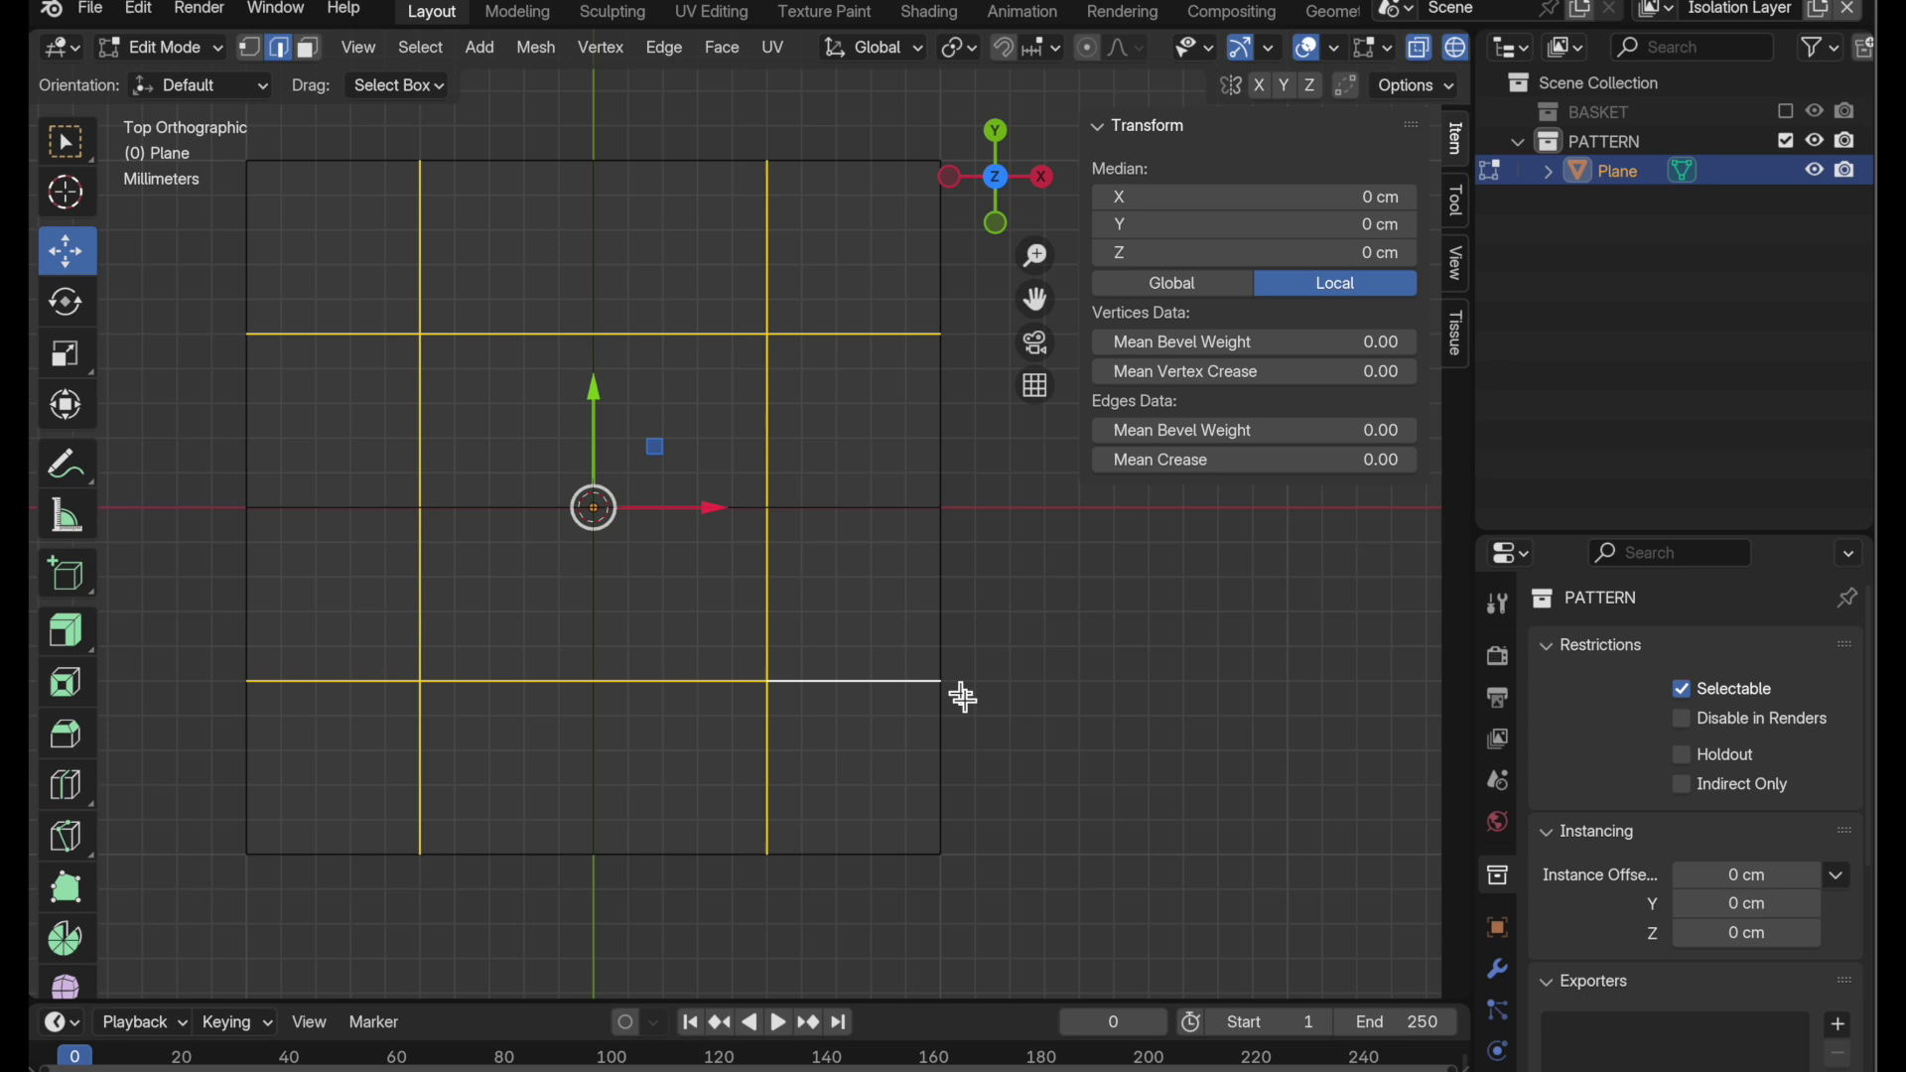
- View the plane at an angle and select a single top outer edge
{"action": "scroll", "coordinate": [932, 630], "scroll_direction": "down", "scroll_amount": 5}
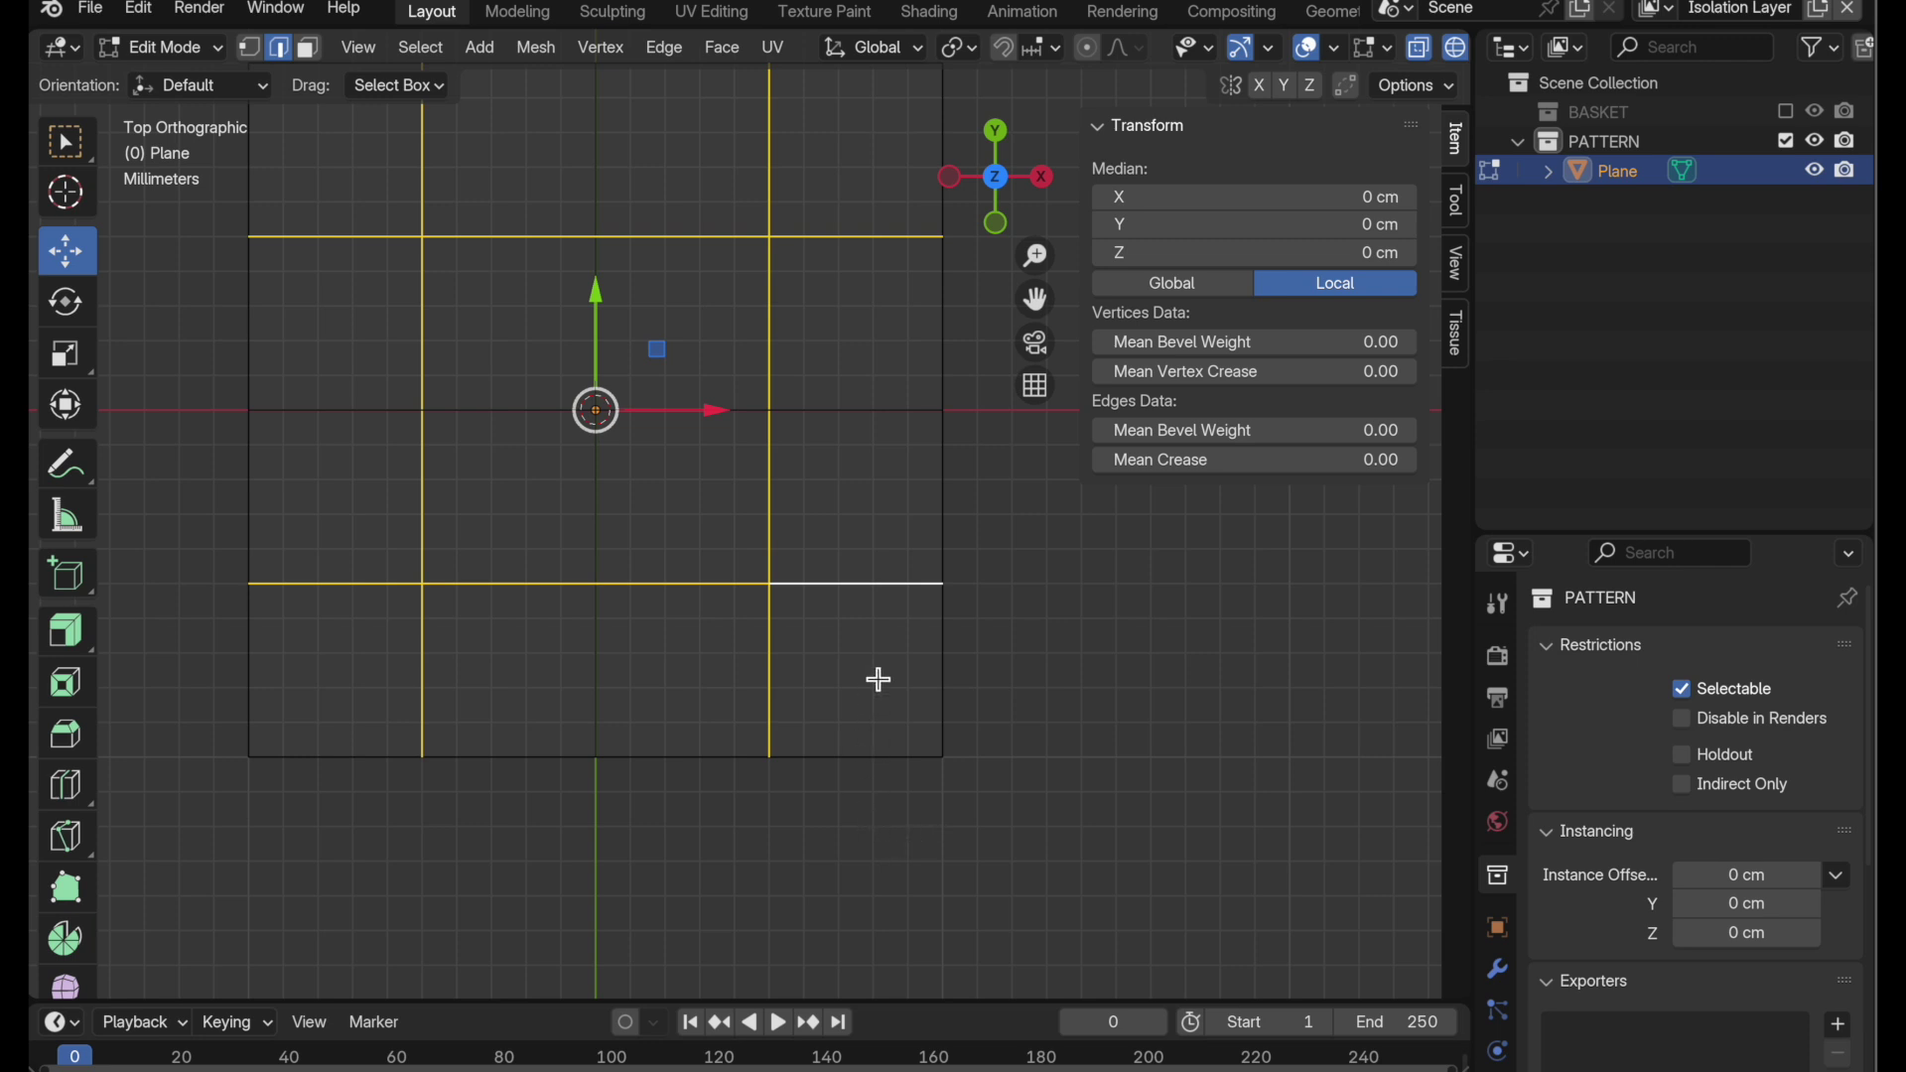
{"action": "middle_click_drag", "start_coordinate": [877, 562], "coordinate": [1060, 583]}
{"action": "mouse_move", "coordinate": [928, 779]}
{"action": "middle_mouse_down"}
{"action": "mouse_move", "coordinate": [859, 728]}
{"action": "mouse_move", "coordinate": [944, 744]}
{"action": "mouse_move", "coordinate": [938, 772]}
{"action": "middle_mouse_up"}
{"action": "left_click", "coordinate": [650, 228]}
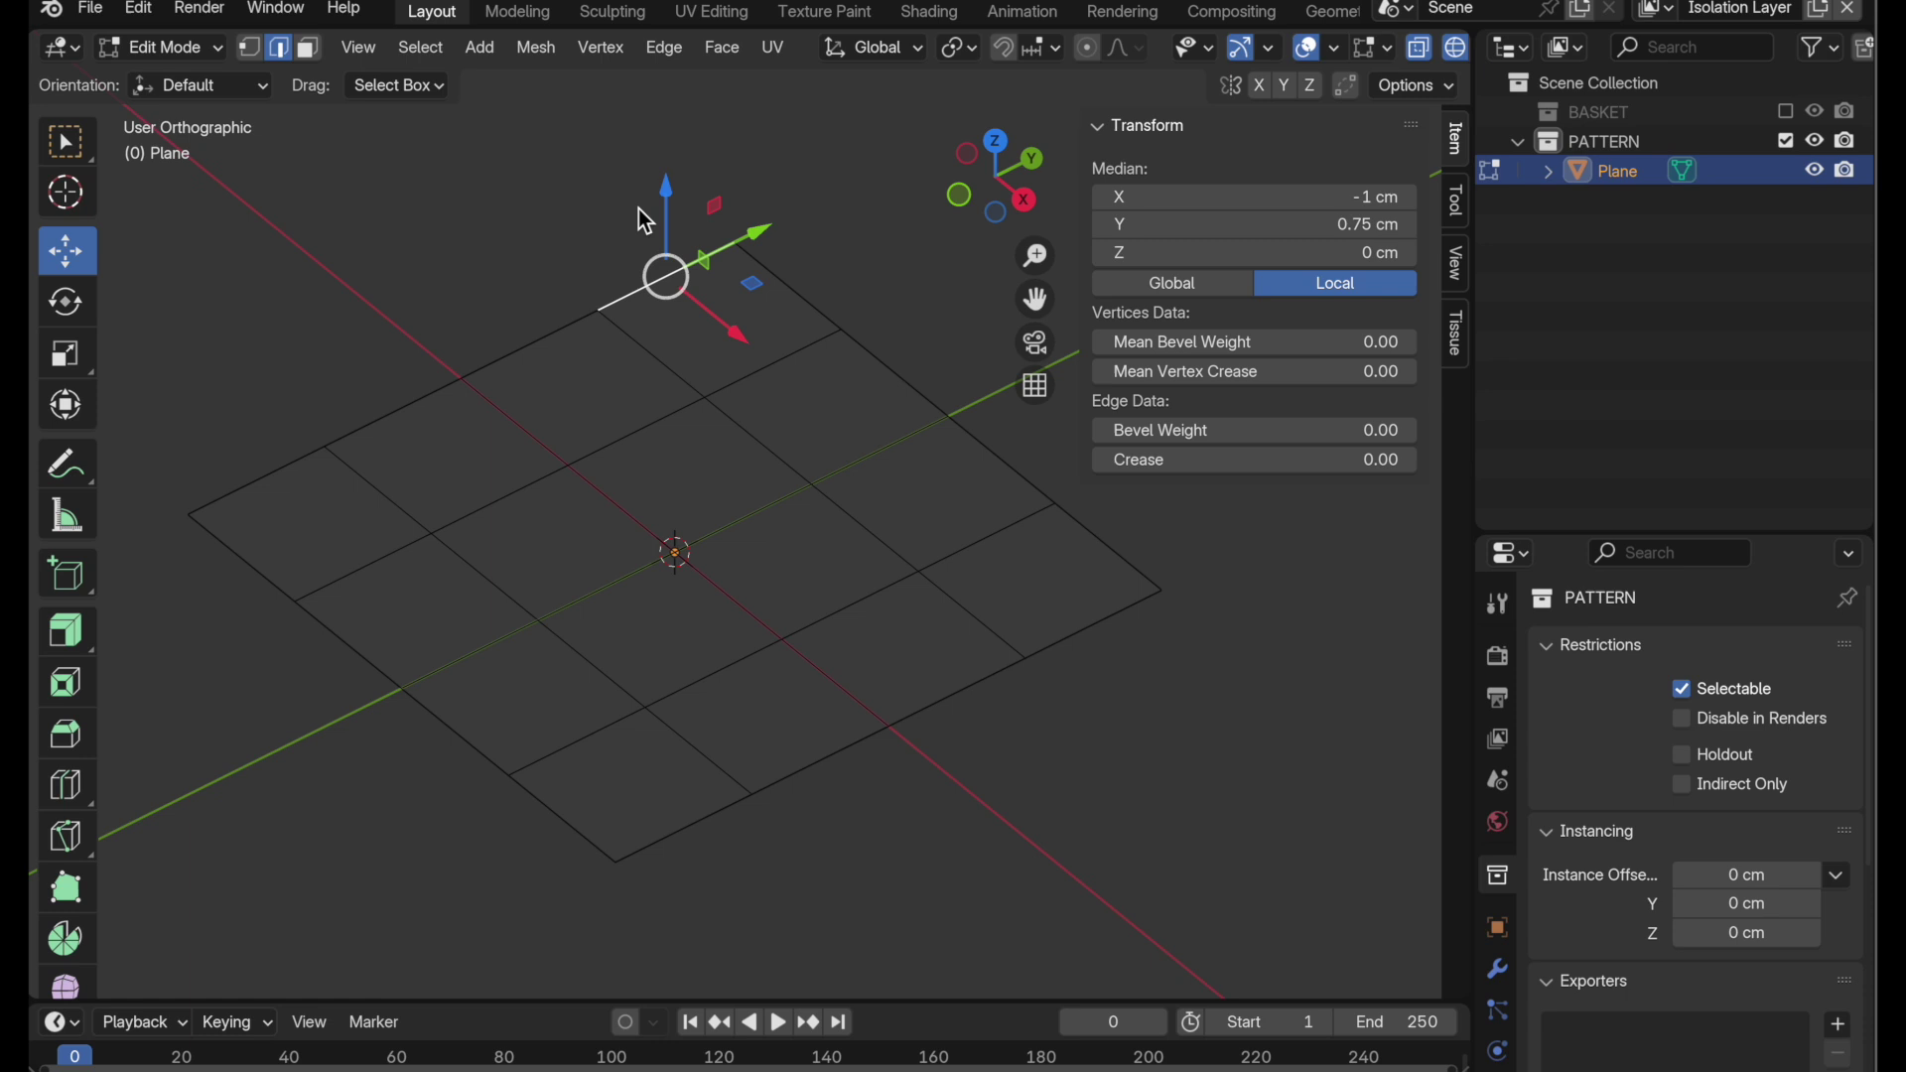
{"action": "mouse_move", "coordinate": [657, 466]}
{"action": "middle_mouse_down"}
{"action": "mouse_move", "coordinate": [697, 508]}
{"action": "mouse_move", "coordinate": [668, 455]}
{"action": "middle_mouse_up"}
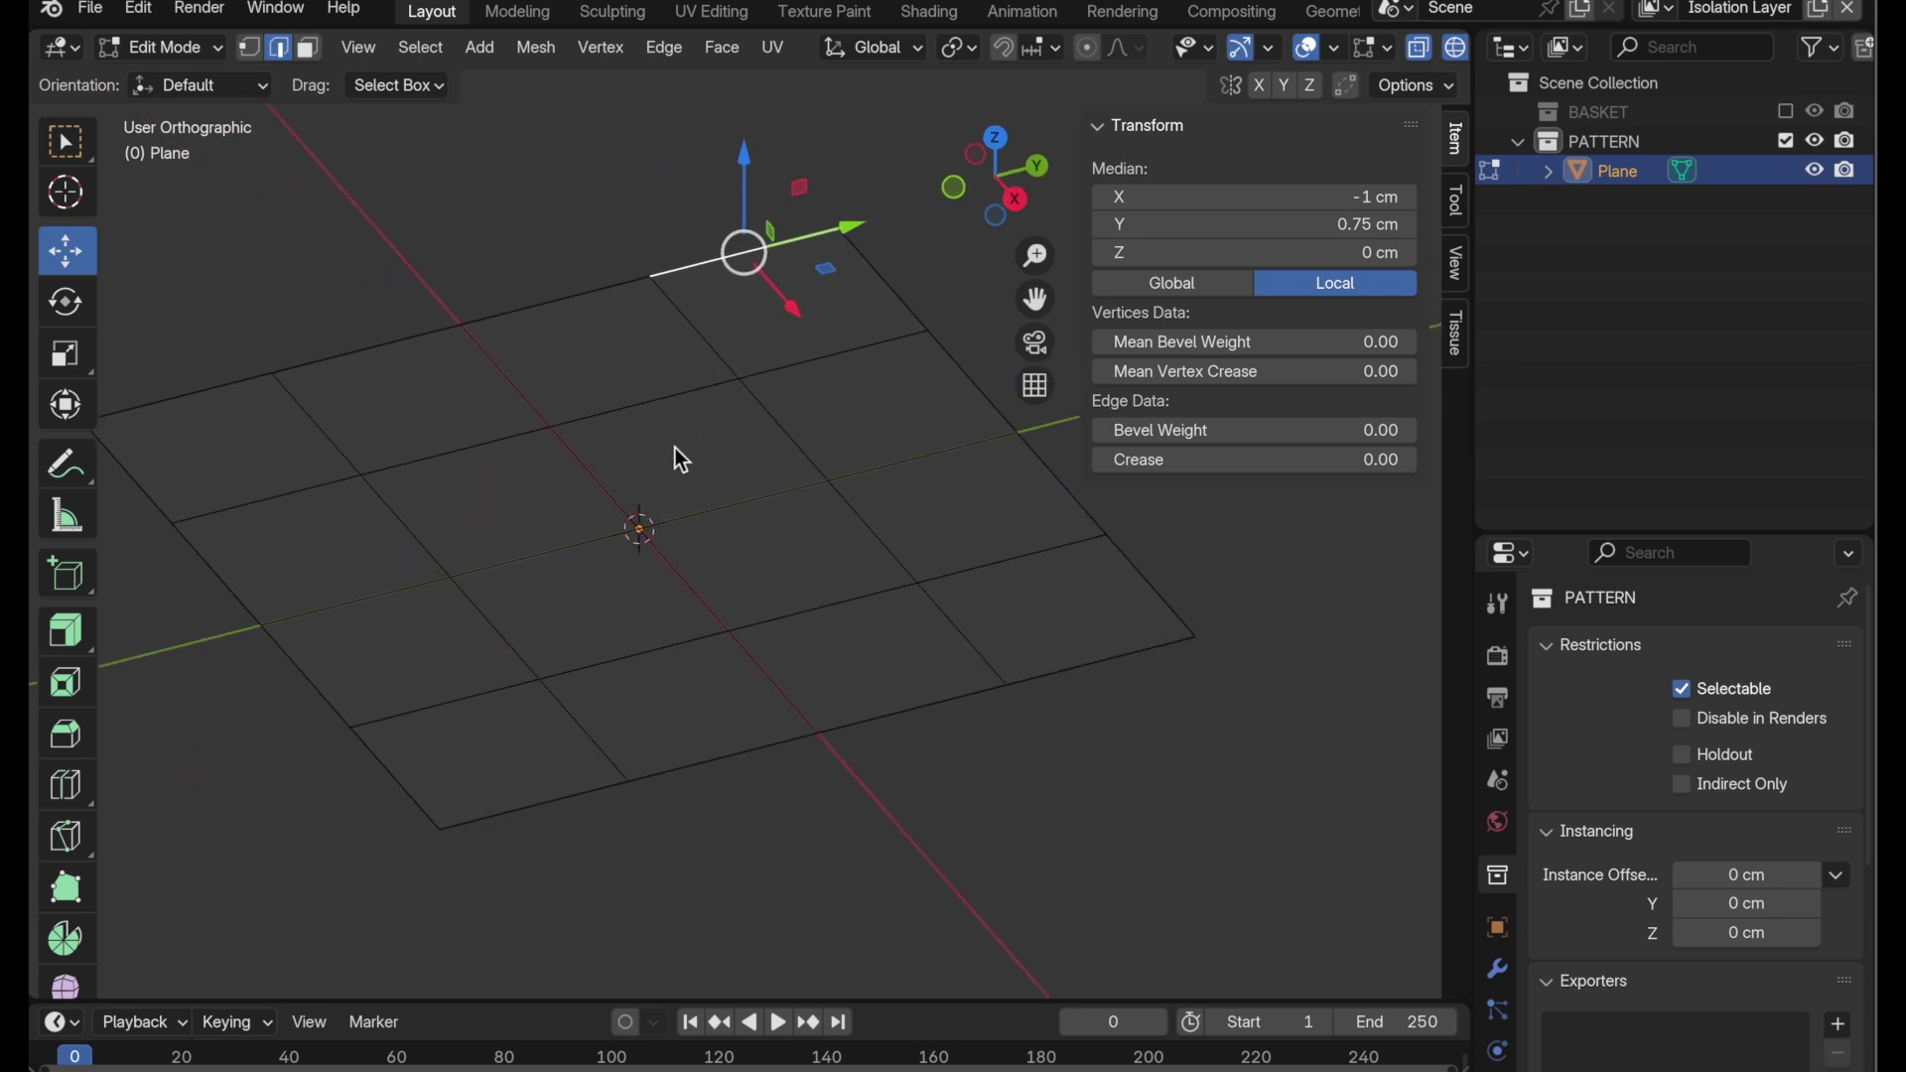
- Select the row of four edges running along the left of the grid
{"action": "left_click", "coordinate": [267, 517]}
{"action": "left_click", "coordinate": [473, 456], "text": "shift"}
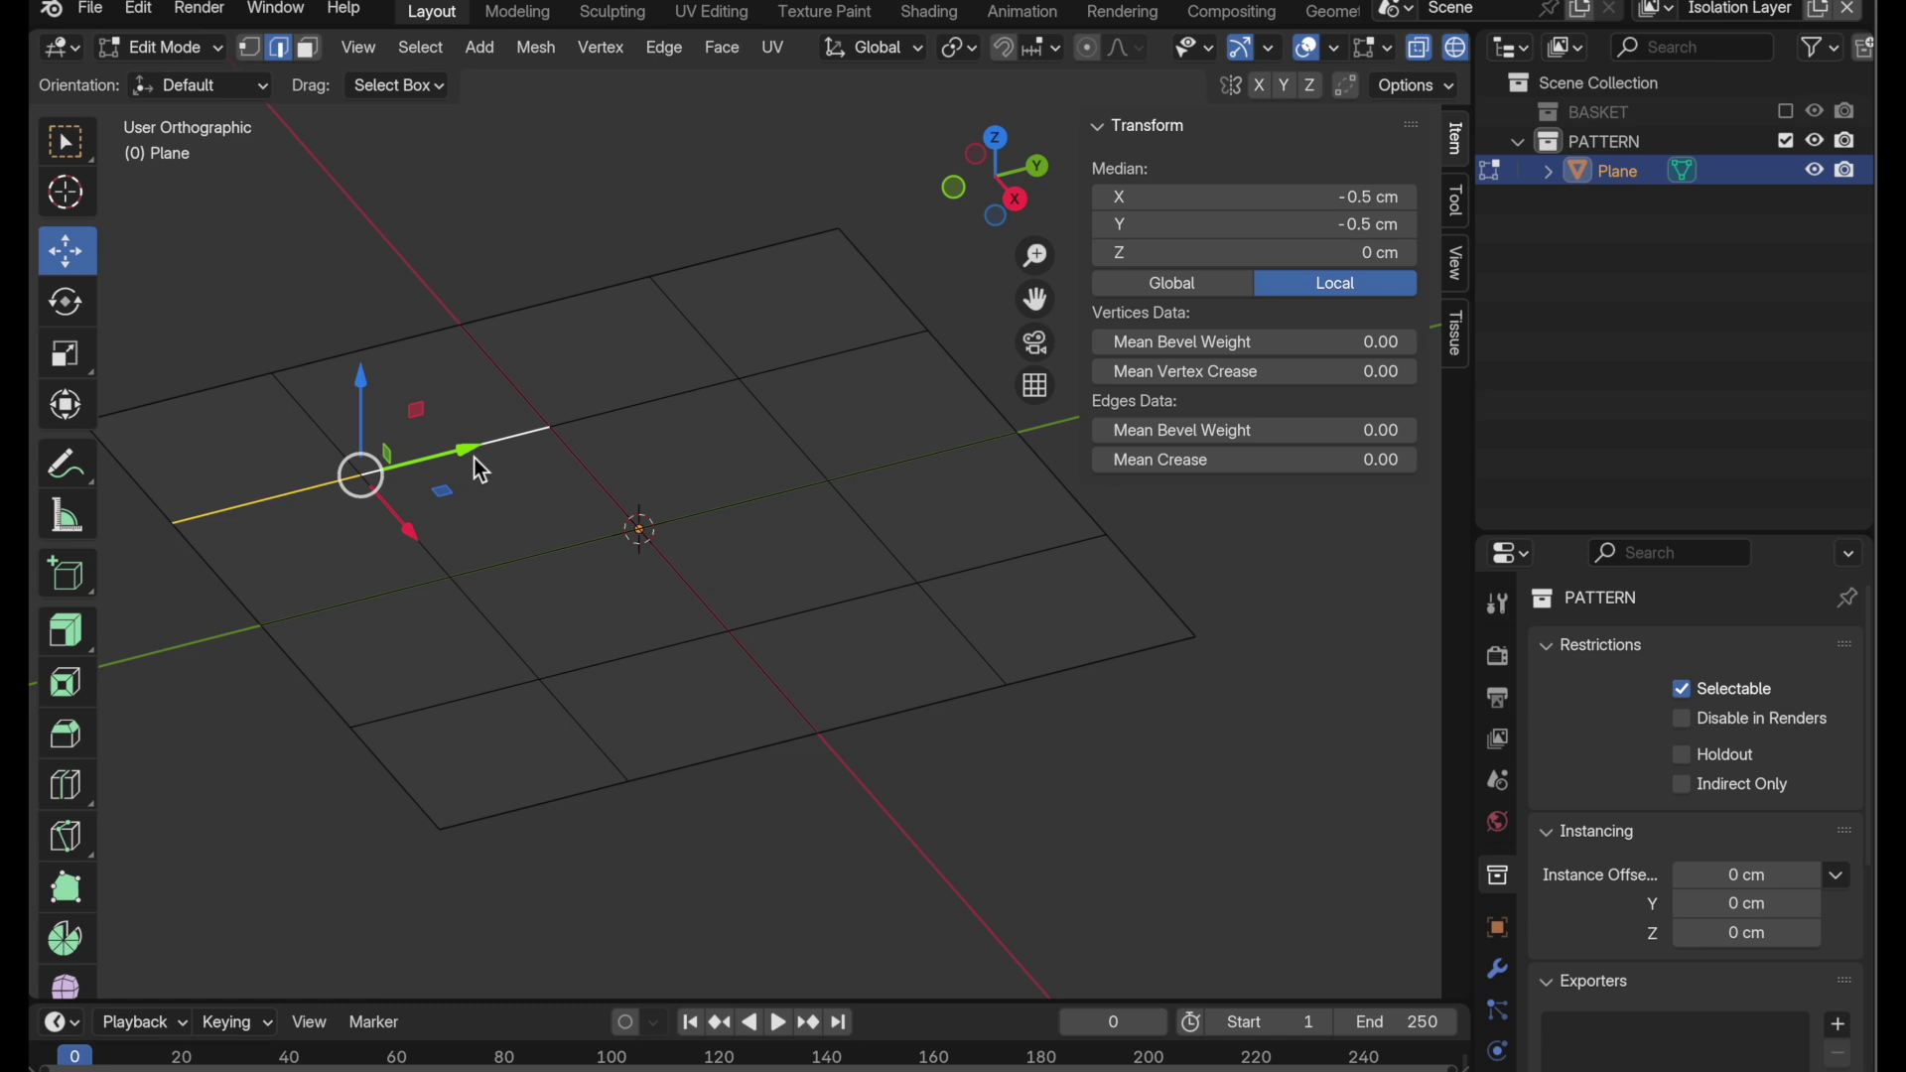
{"action": "left_click", "coordinate": [635, 407], "text": "shift"}
{"action": "left_click", "coordinate": [783, 383], "text": "shift"}
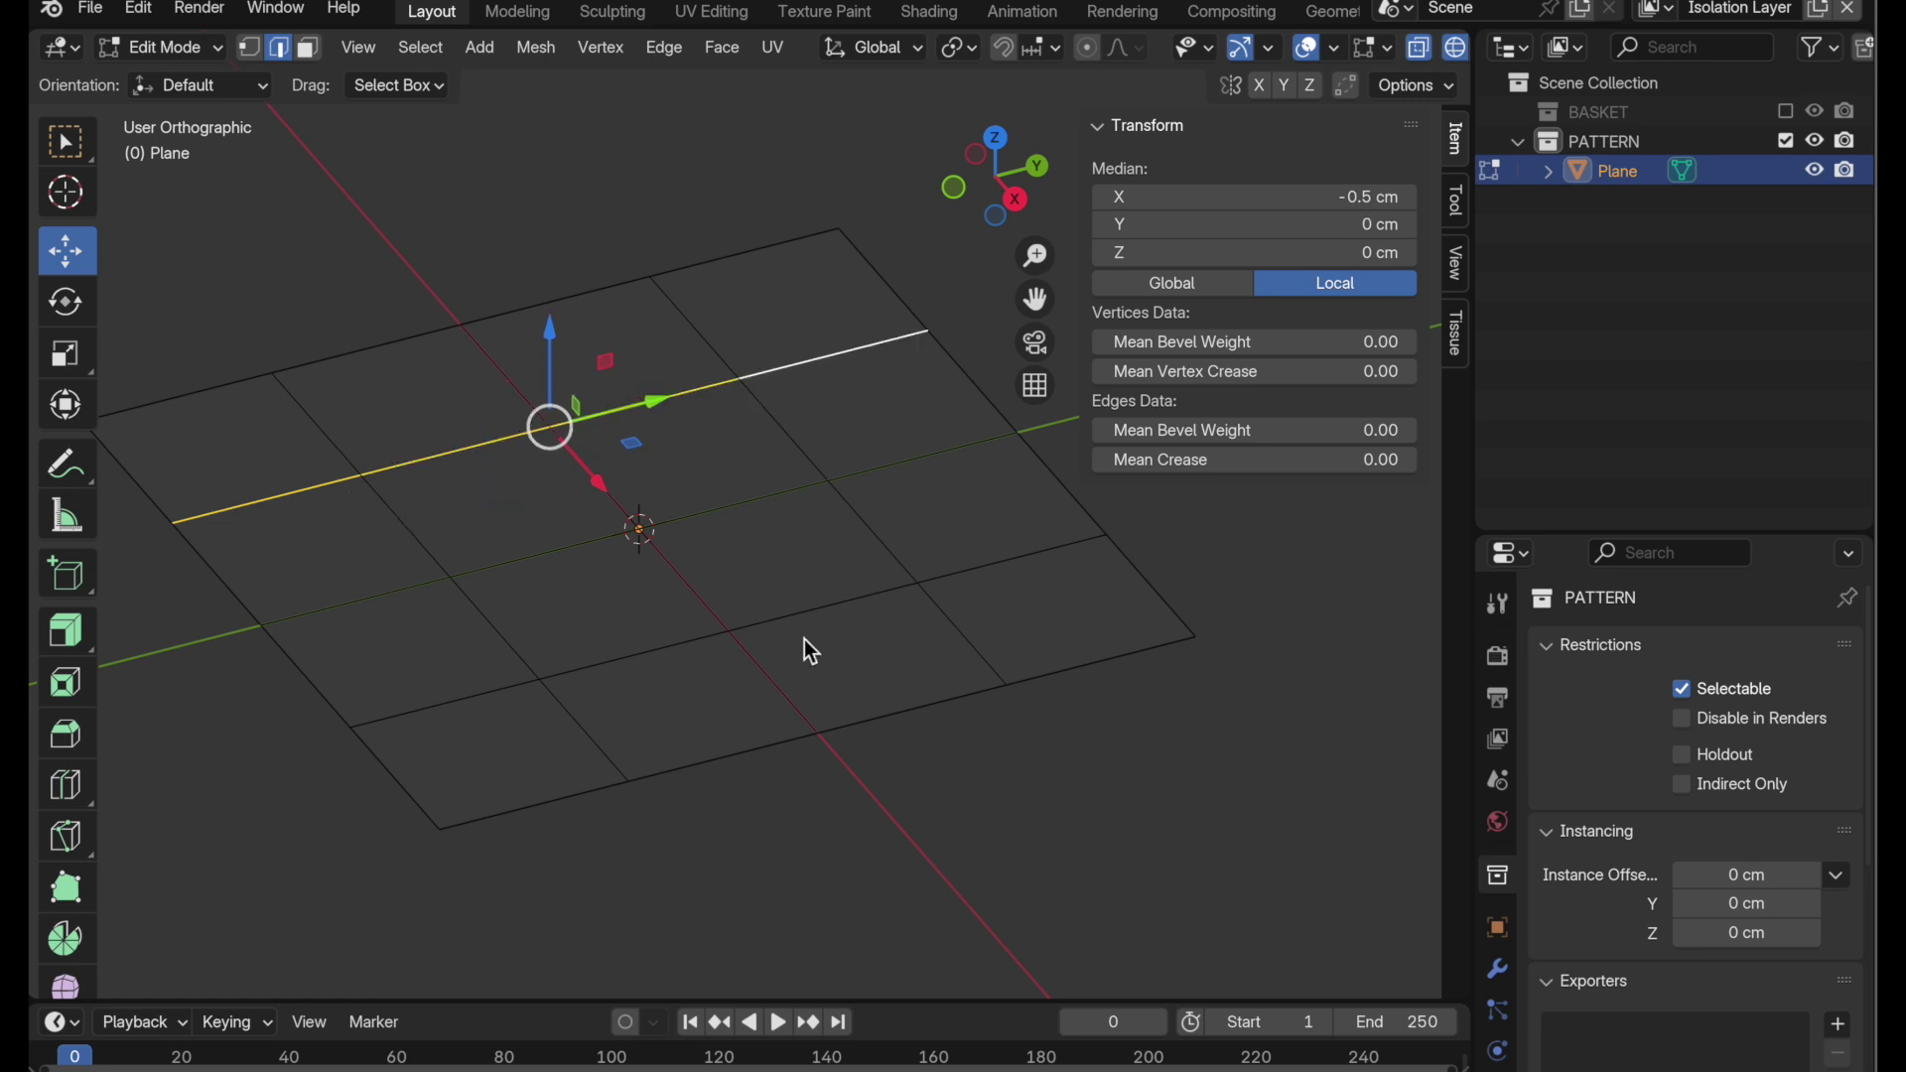
- Lower the vertex at X -0.5, Y -0.5 to a Z offset of -0.2 cm
{"action": "left_click", "coordinate": [250, 49]}
{"action": "left_click", "coordinate": [320, 457]}
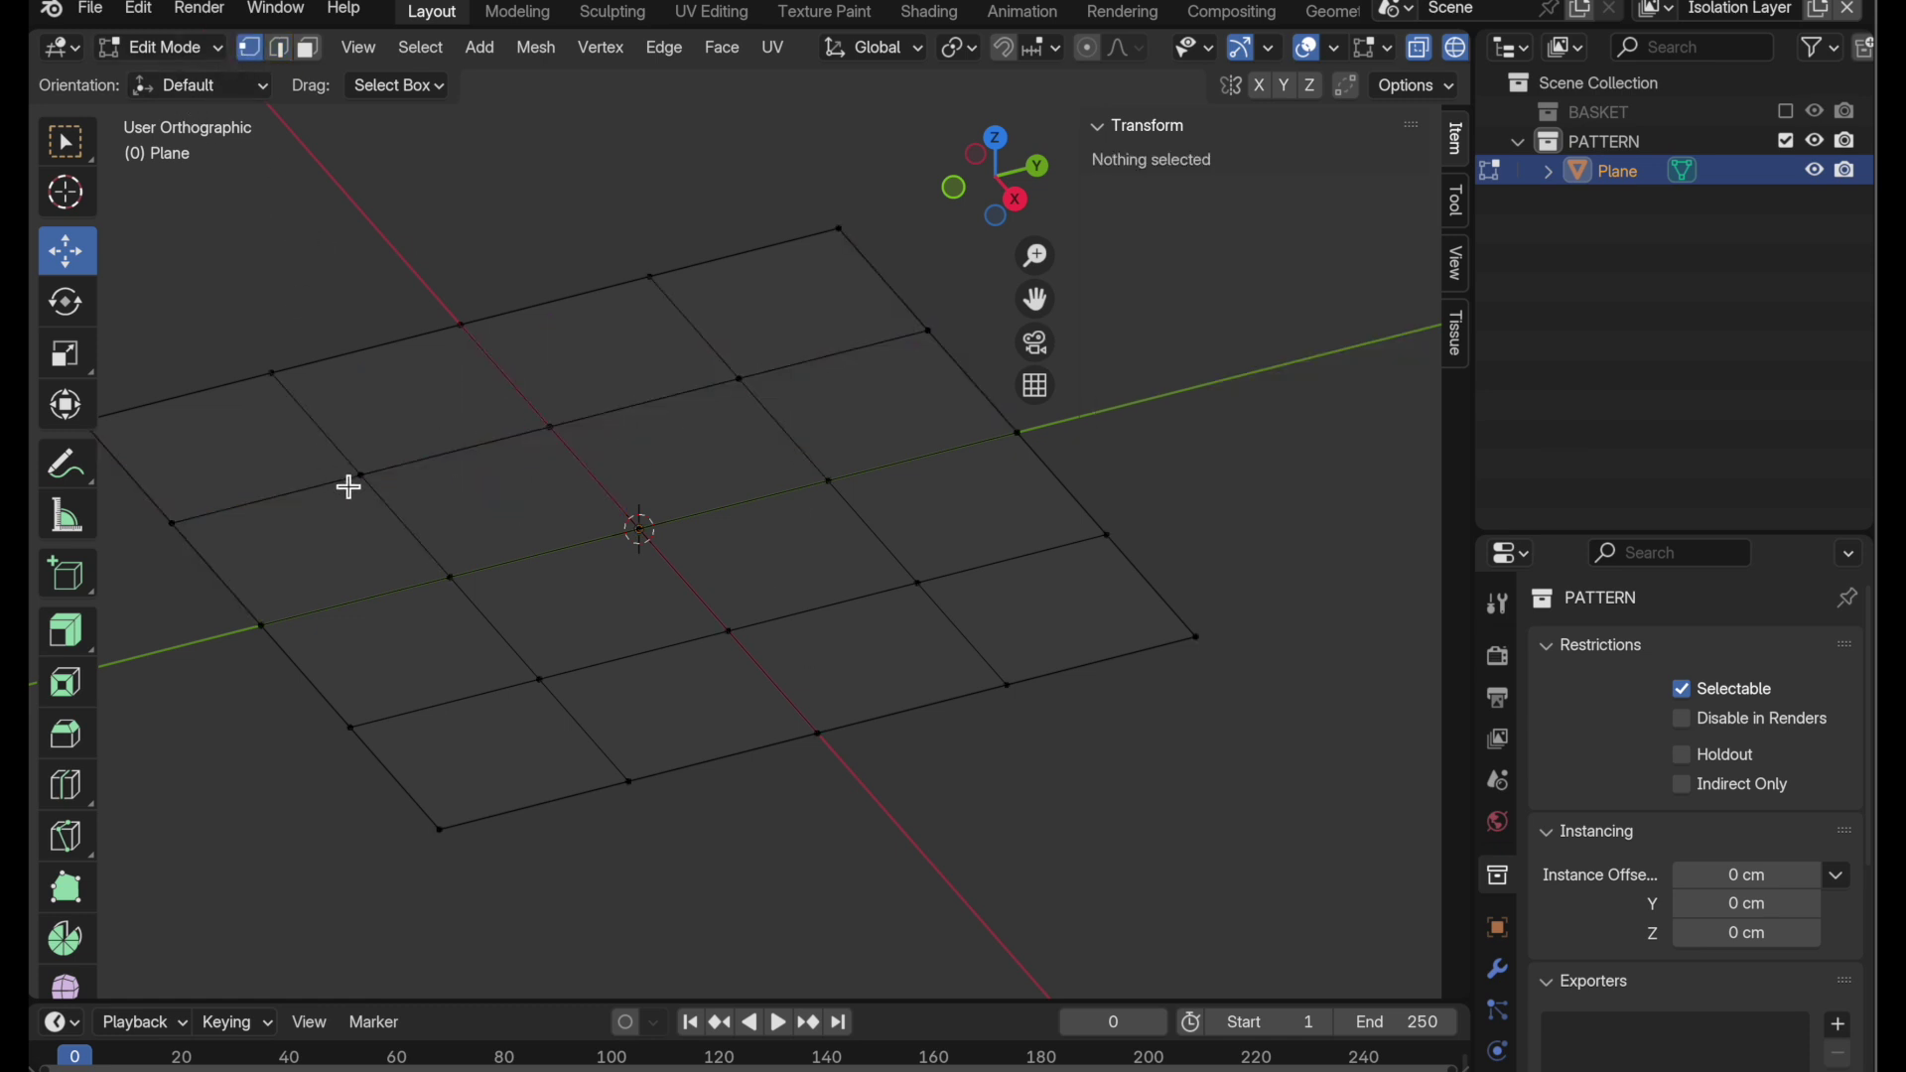
{"action": "left_click", "coordinate": [349, 486]}
{"action": "middle_click_drag", "start_coordinate": [395, 531], "coordinate": [451, 405]}
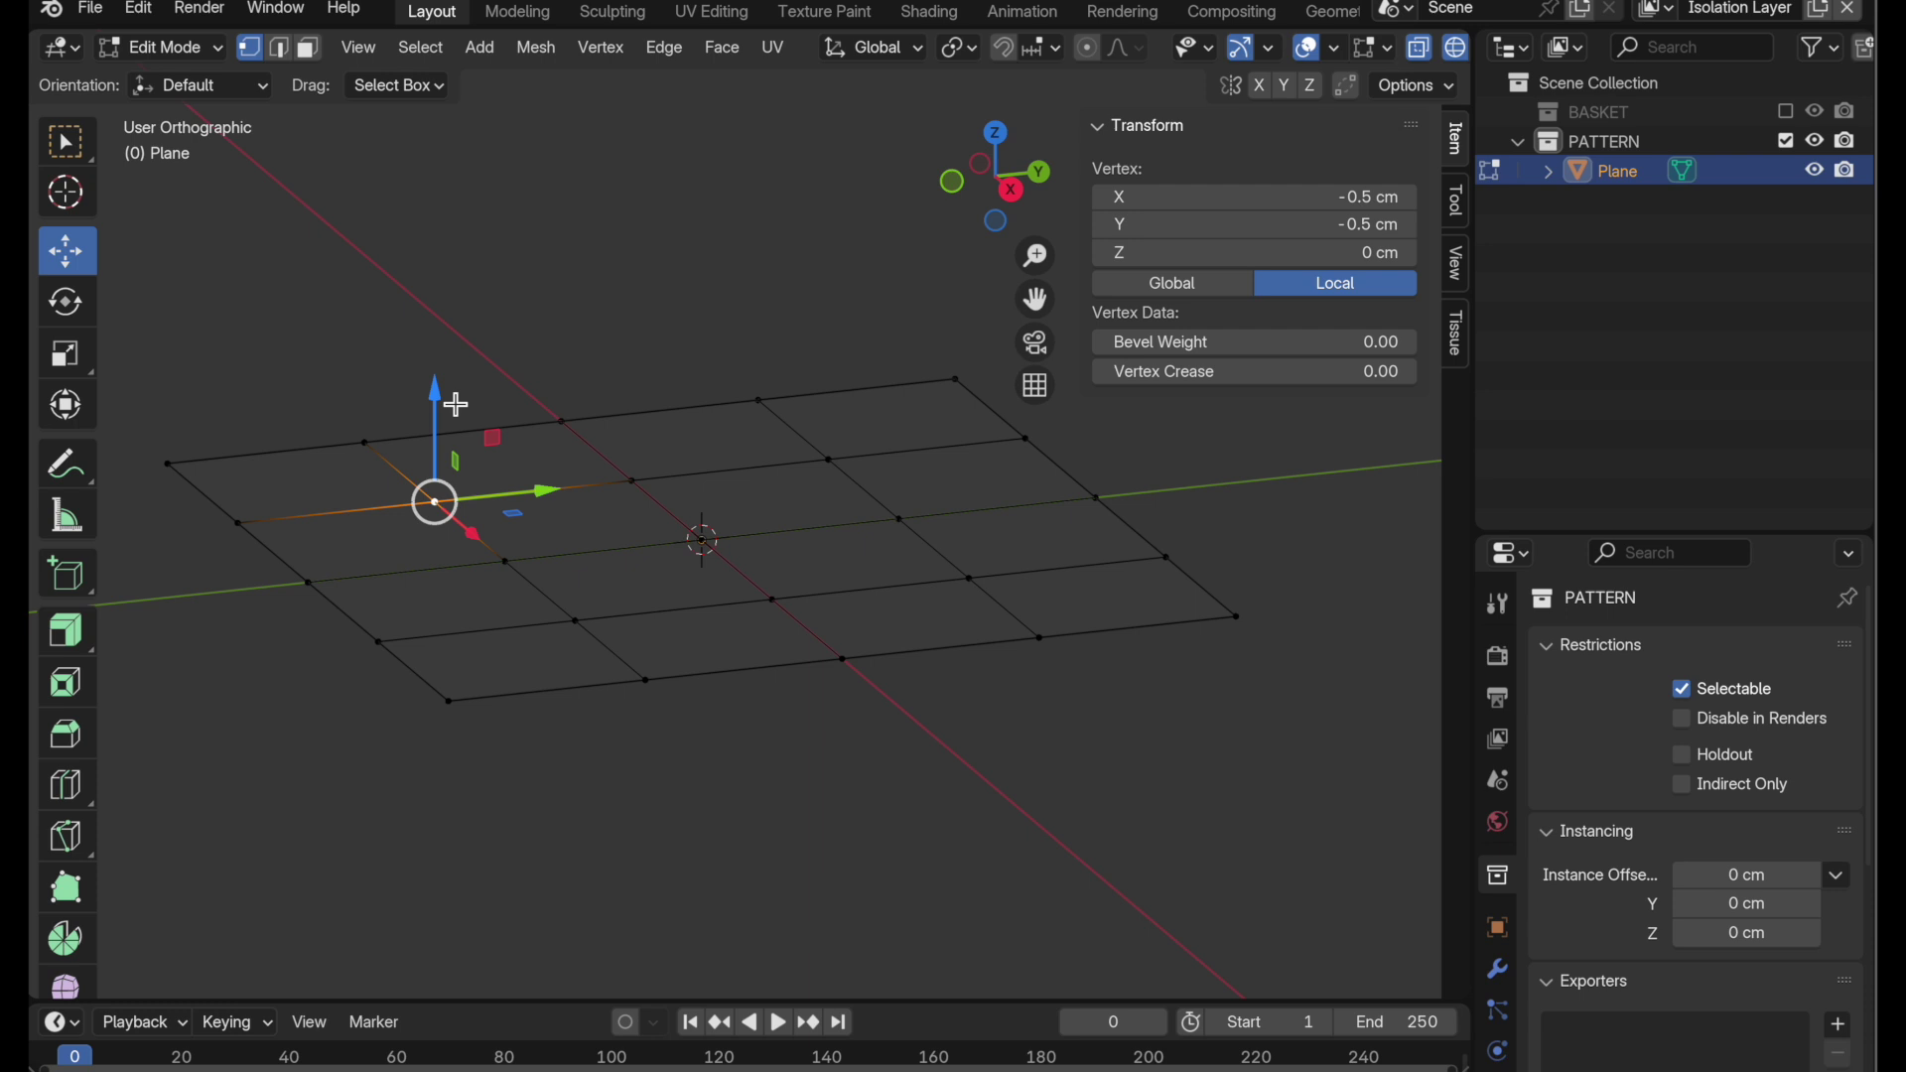
{"action": "left_click_drag", "start_coordinate": [450, 404], "coordinate": [444, 494]}
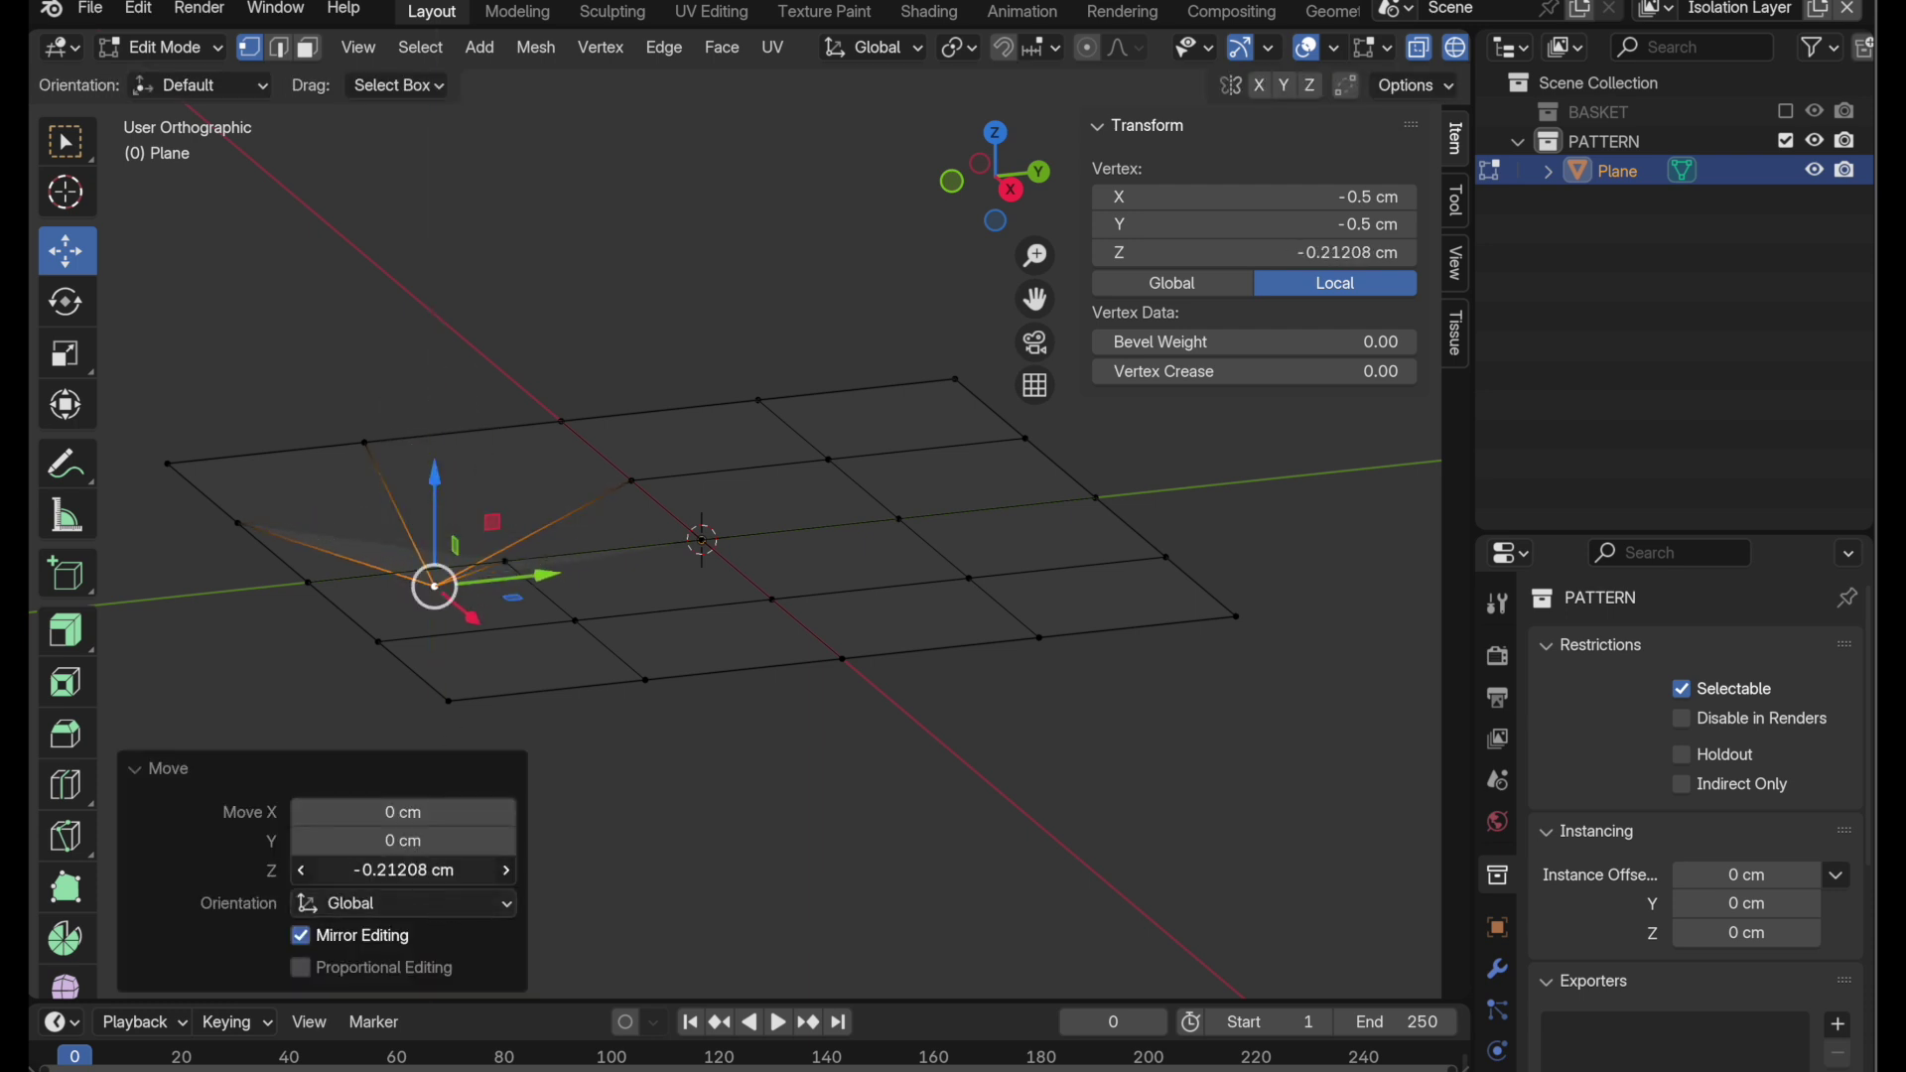
{"action": "left_click", "coordinate": [480, 878]}
{"action": "left_click", "coordinate": [480, 877]}
{"action": "key", "text": "BackSpace"}
{"action": "key", "text": "BackSpace"}
{"action": "key", "text": "BackSpace"}
{"action": "key", "text": "BackSpace"}
{"action": "key", "text": "BackSpace"}
{"action": "key", "text": "BackSpace"}
{"action": "key", "text": "BackSpace"}
{"action": "key", "text": "BackSpace"}
{"action": "key", "text": "Return"}
- Raise the vertex at X -0.5, Y 0.5 by 0.2 along Z
{"action": "left_click", "coordinate": [832, 461]}
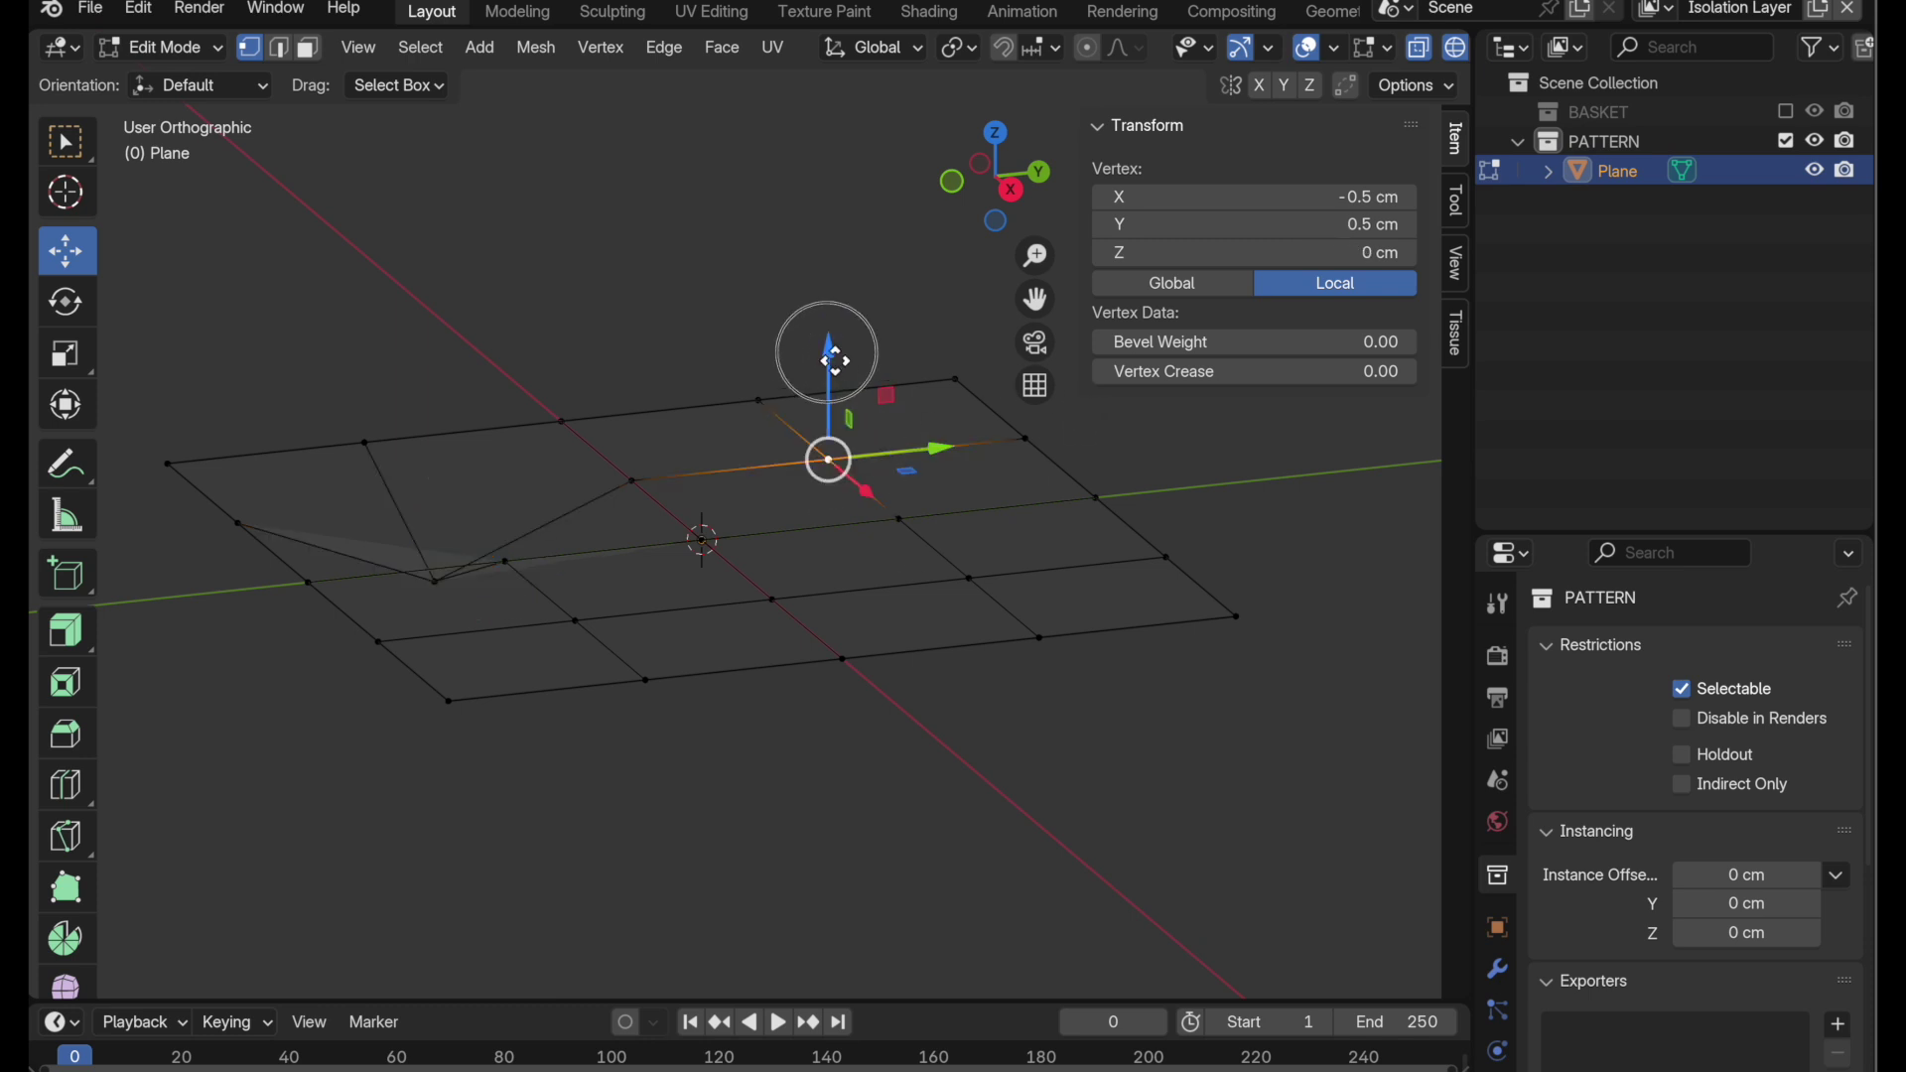
{"action": "left_click_drag", "start_coordinate": [836, 361], "coordinate": [836, 283]}
{"action": "left_click", "coordinate": [375, 874]}
{"action": "type", "text": ".2"}
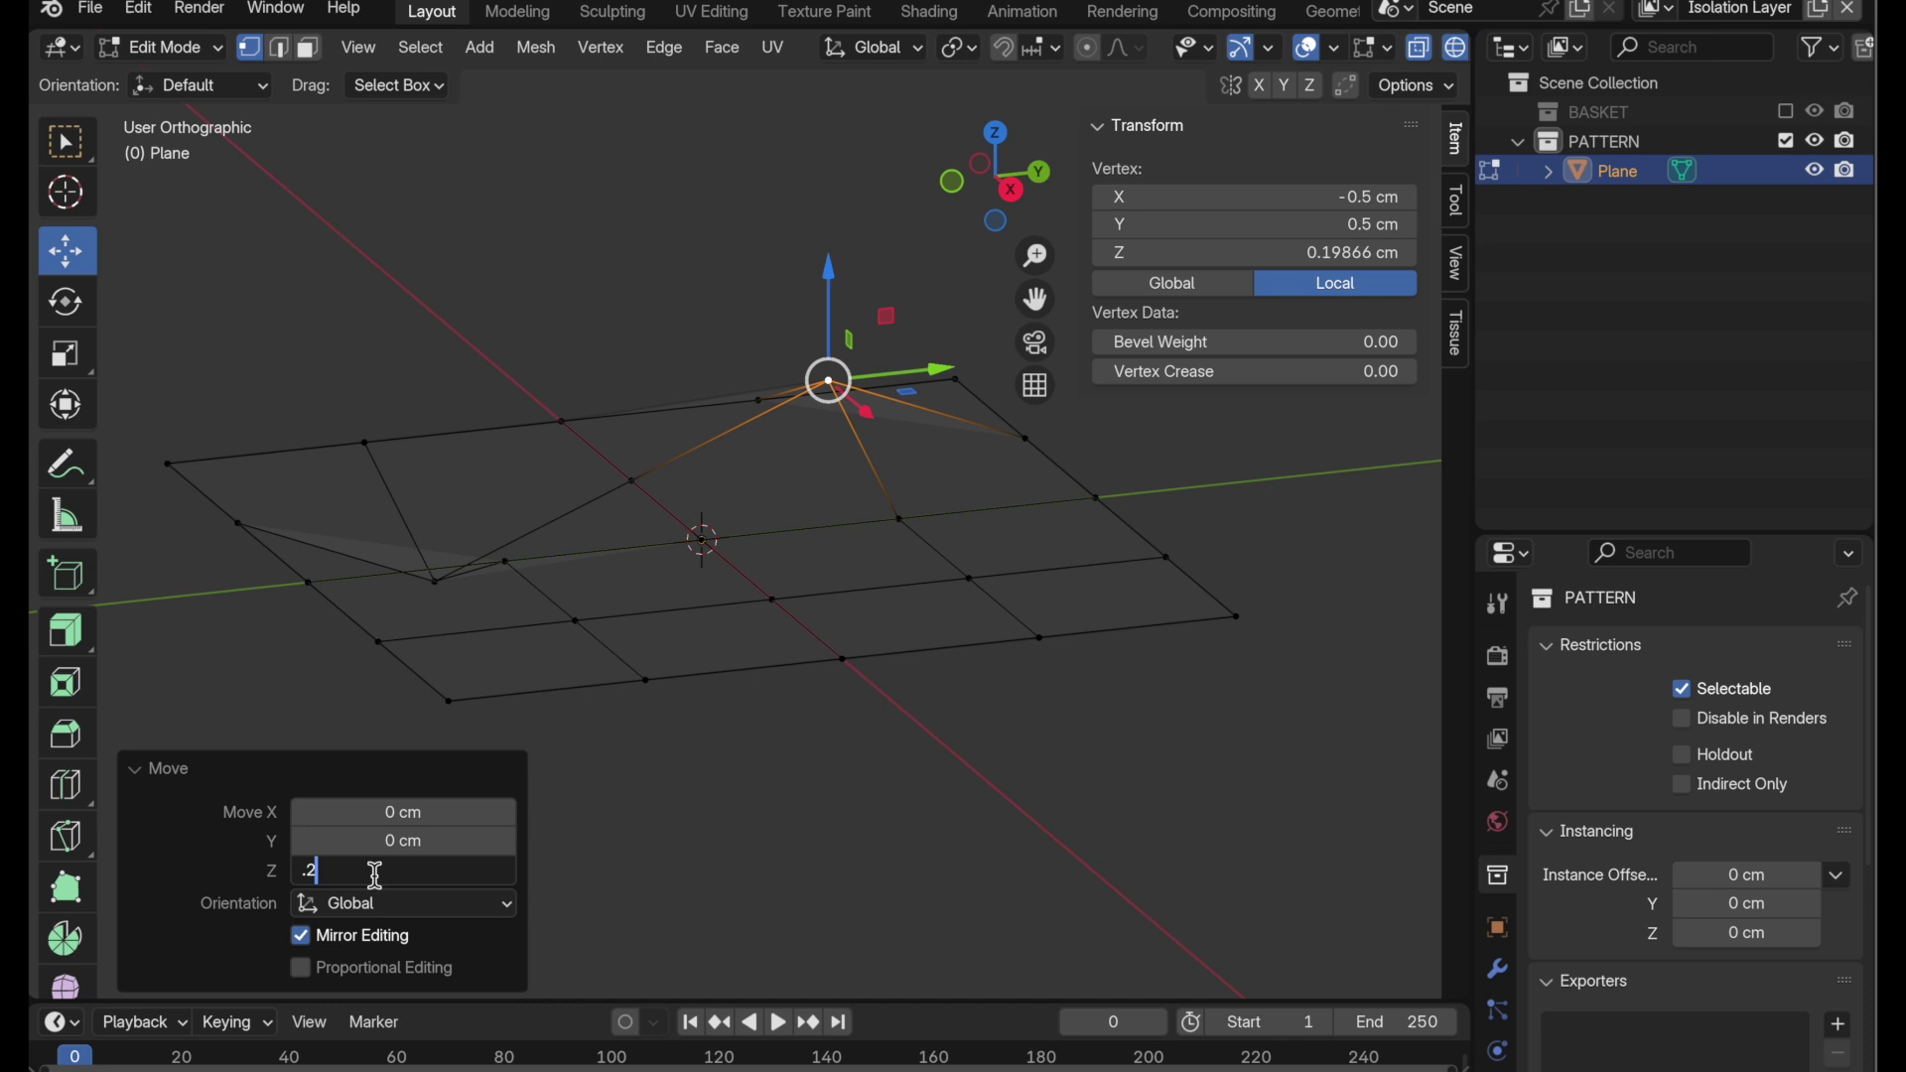
{"action": "key", "text": "Return"}
- Duplicate the raised zigzag edge loop in place and separate it into Plane.001
{"action": "left_click", "coordinate": [506, 285]}
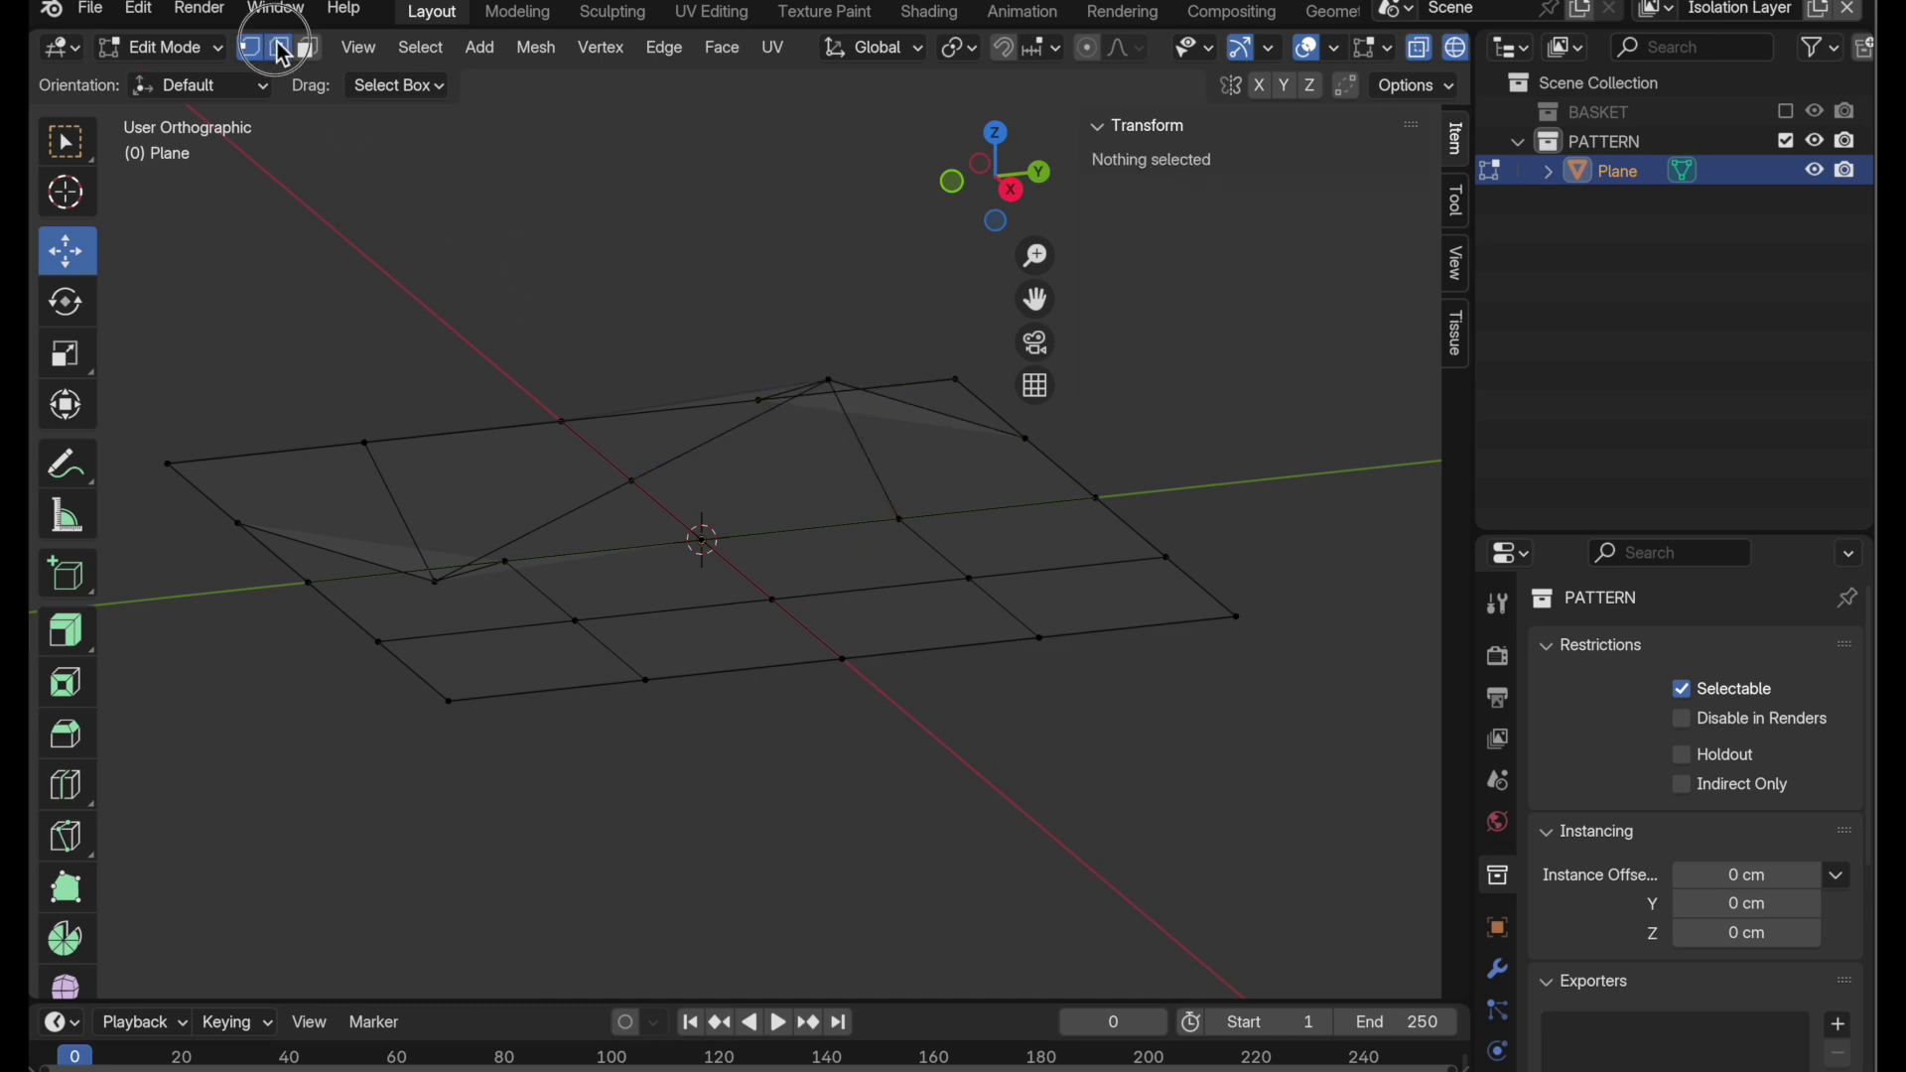
{"action": "left_click", "coordinate": [281, 48]}
{"action": "left_click", "coordinate": [732, 463], "text": "alt"}
{"action": "mouse_move", "coordinate": [702, 523]}
{"action": "middle_mouse_down"}
{"action": "mouse_move", "coordinate": [819, 566]}
{"action": "mouse_move", "coordinate": [724, 562]}
{"action": "mouse_move", "coordinate": [731, 536]}
{"action": "middle_mouse_up"}
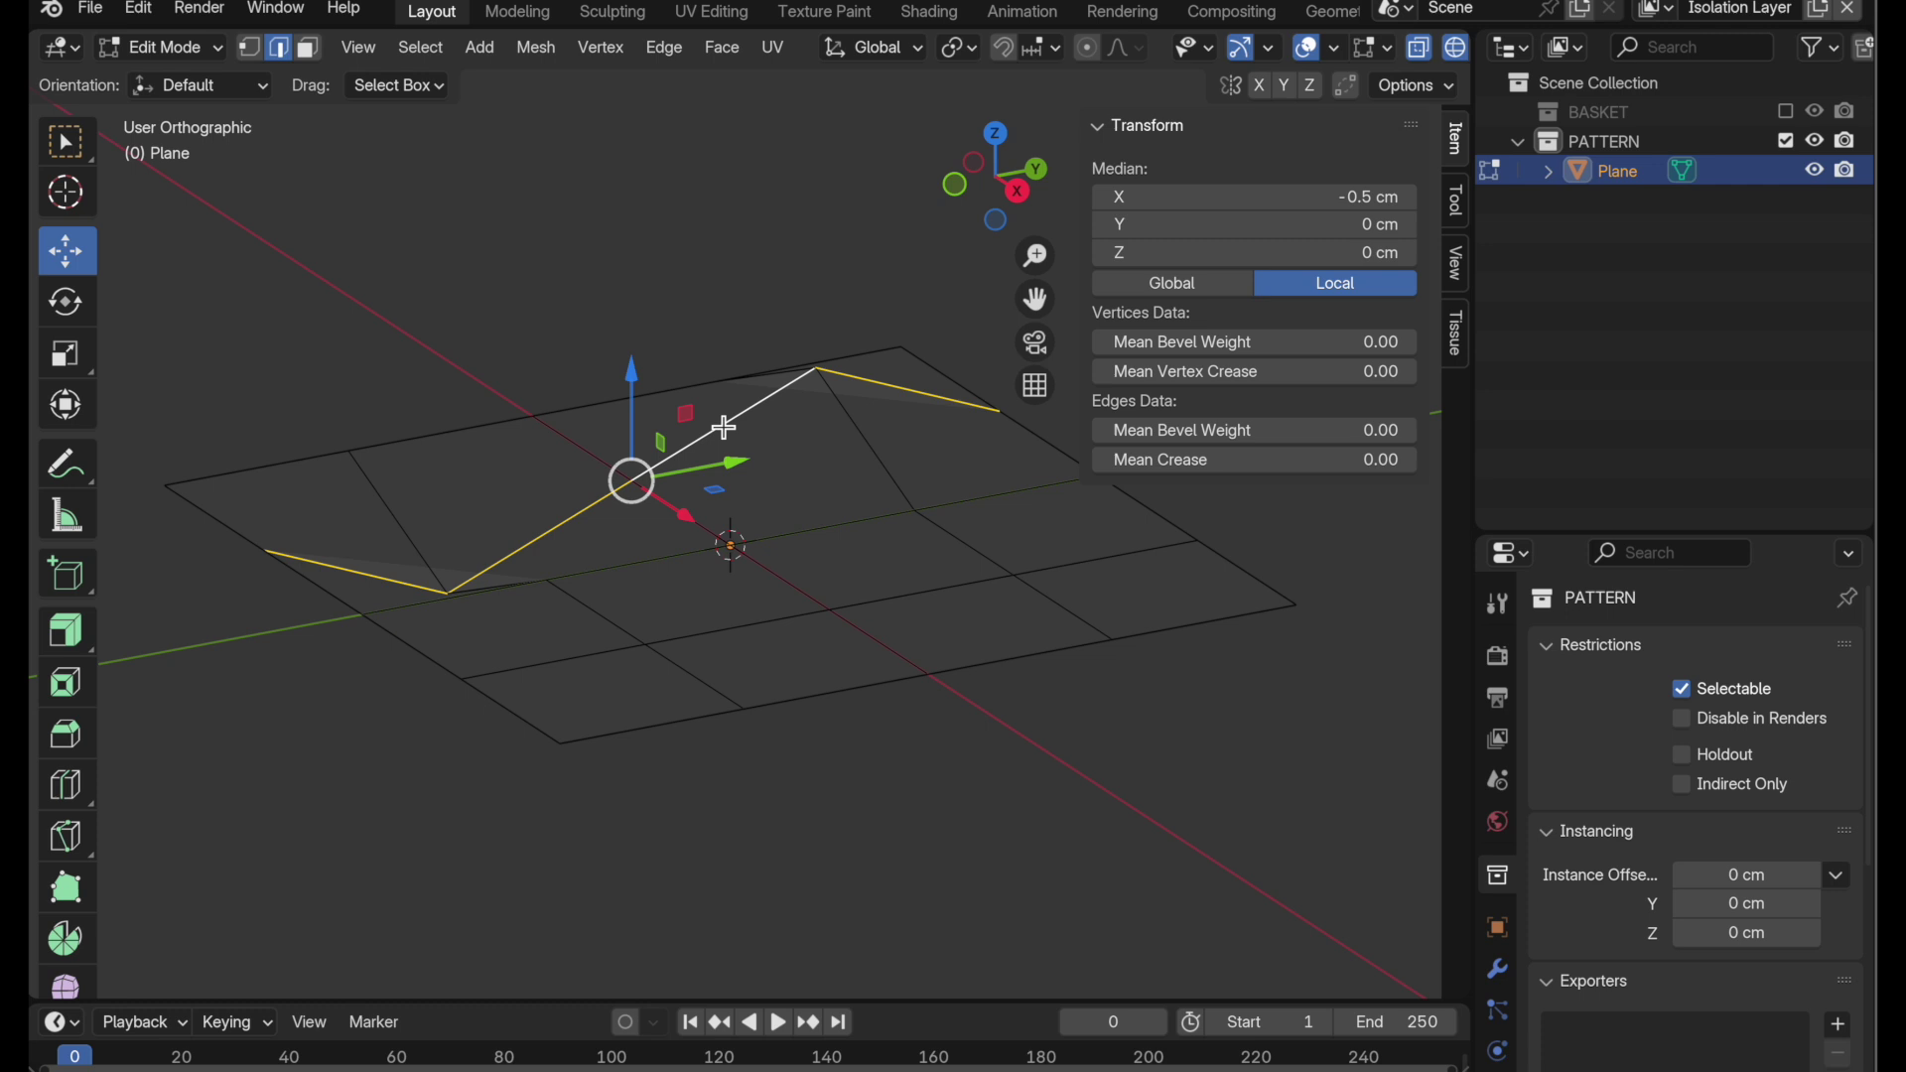
{"action": "key", "text": "g"}
{"action": "key", "text": "Escape"}
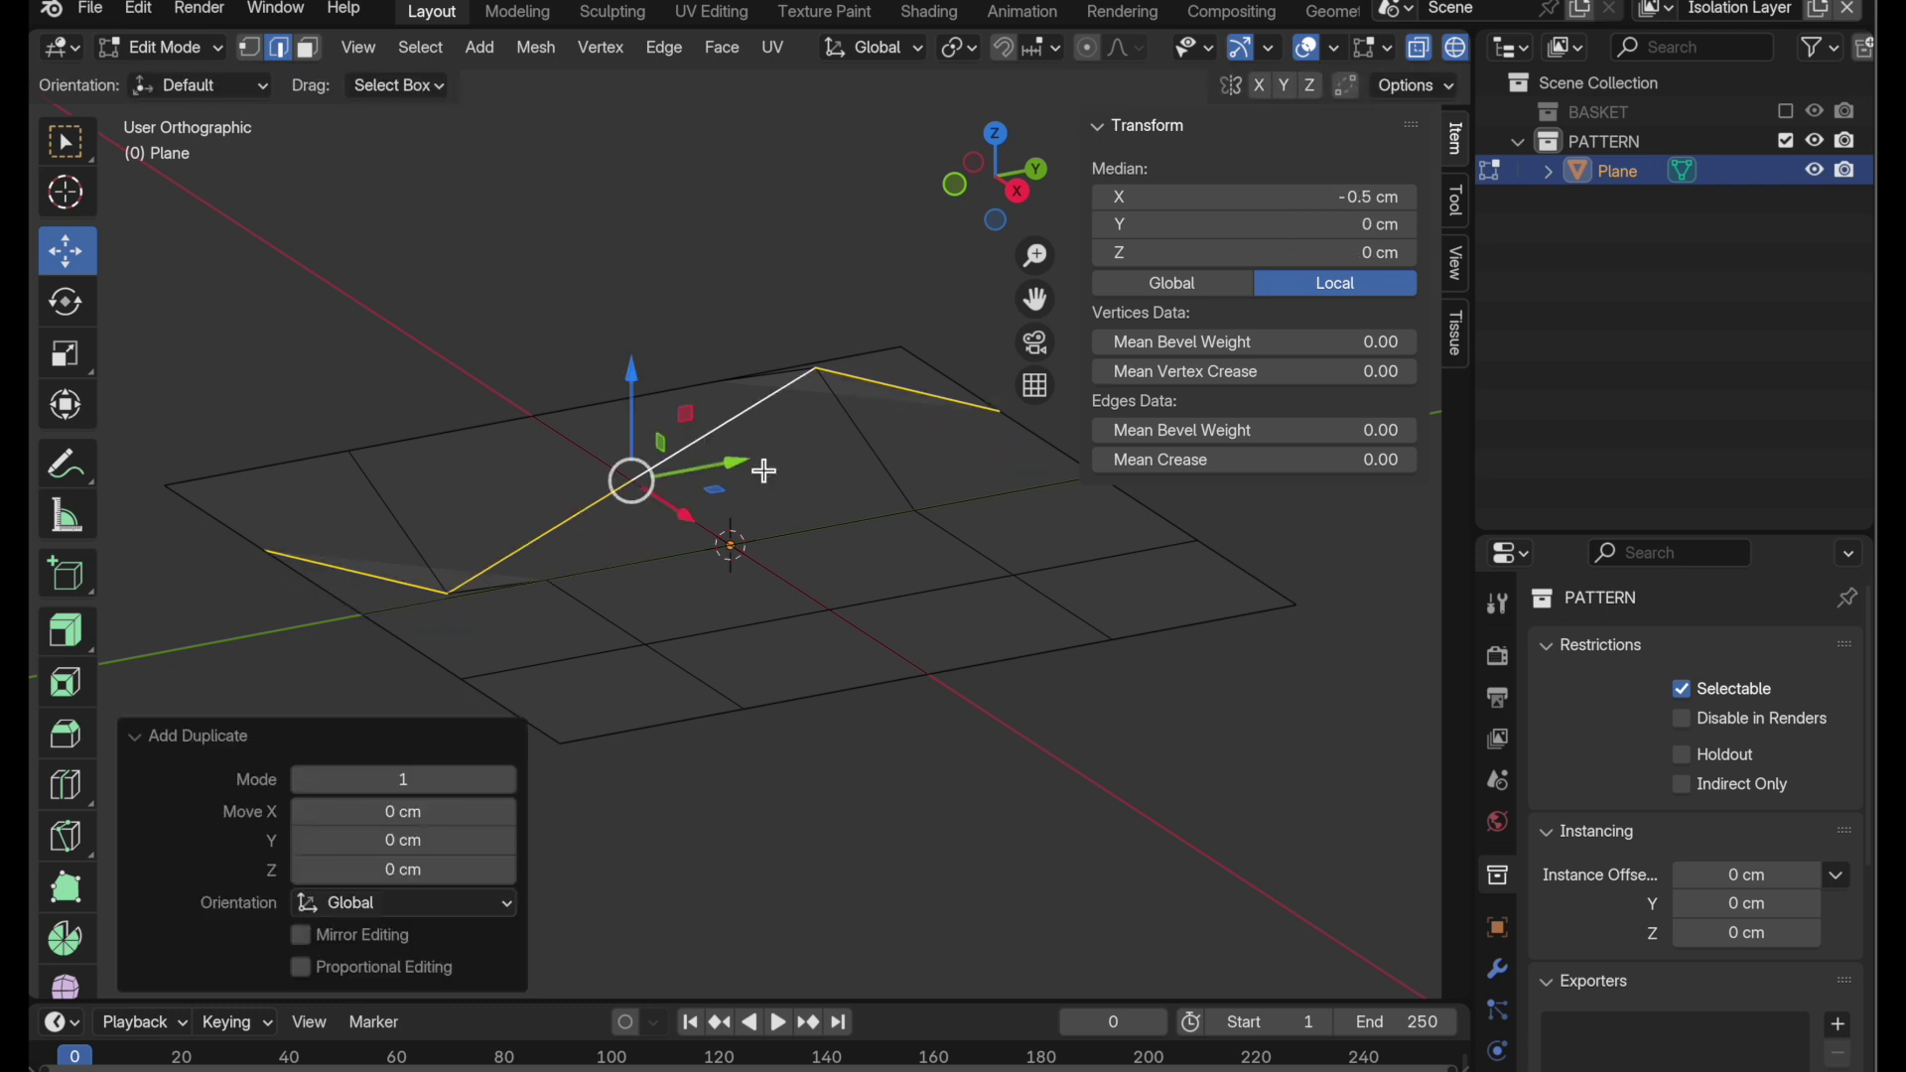
{"action": "key", "text": "p"}
{"action": "left_click", "coordinate": [765, 470]}
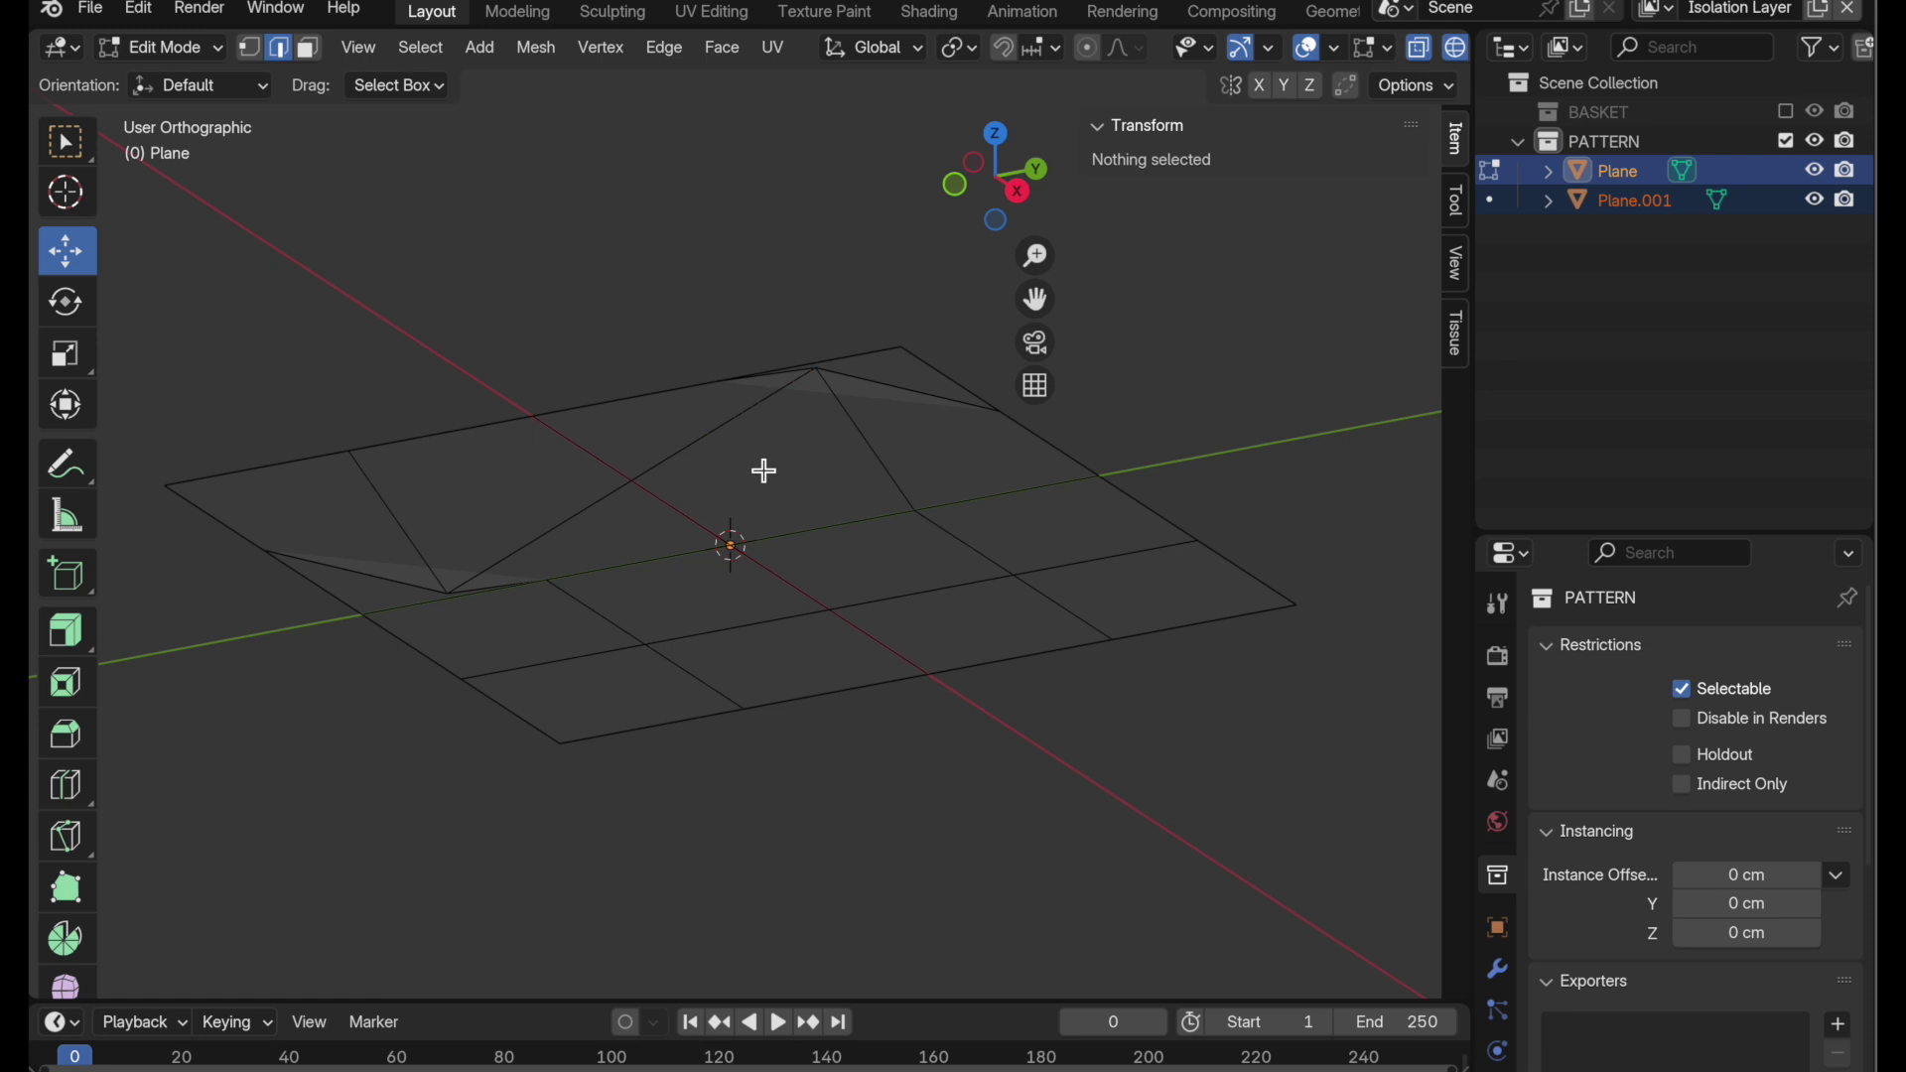
{"action": "key", "text": "Tab"}
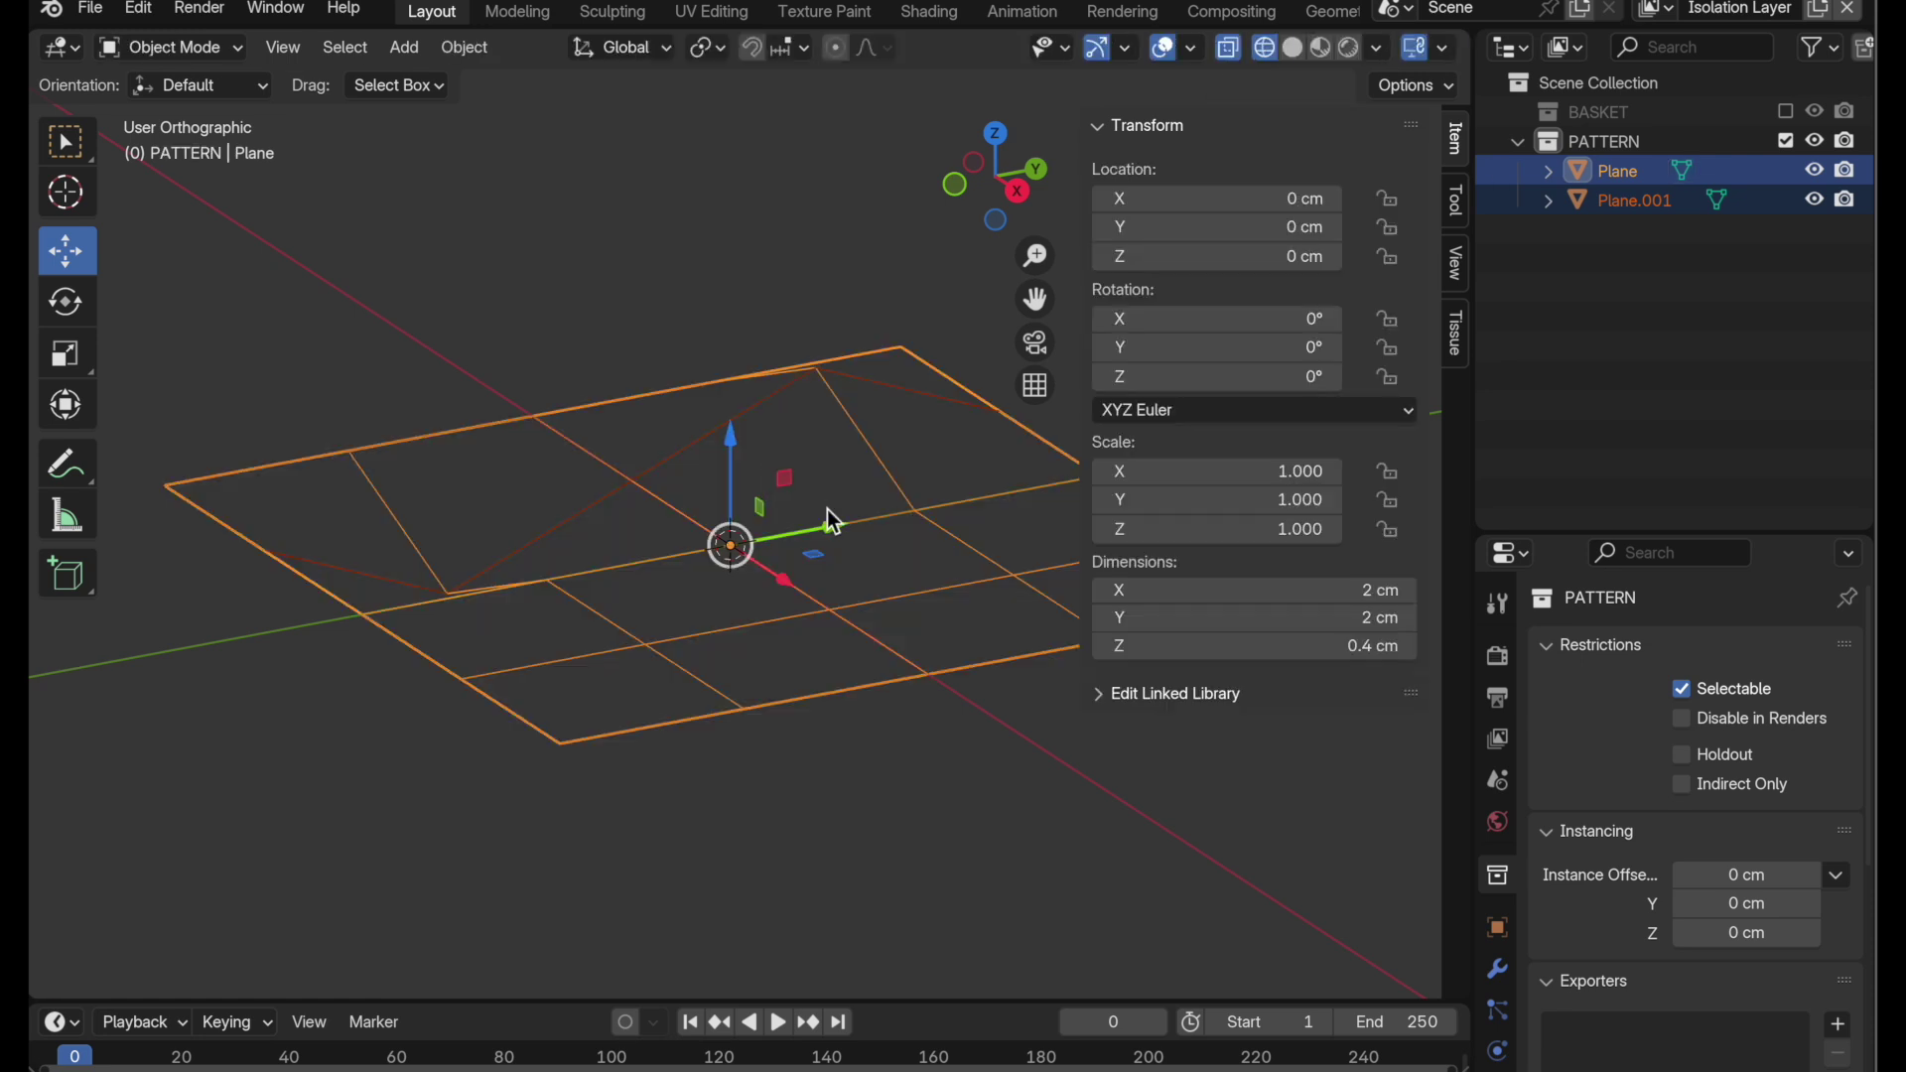
- Hide the original Plane and select the separated zigzag object
{"action": "left_click", "coordinate": [908, 479]}
{"action": "left_click", "coordinate": [1814, 170]}
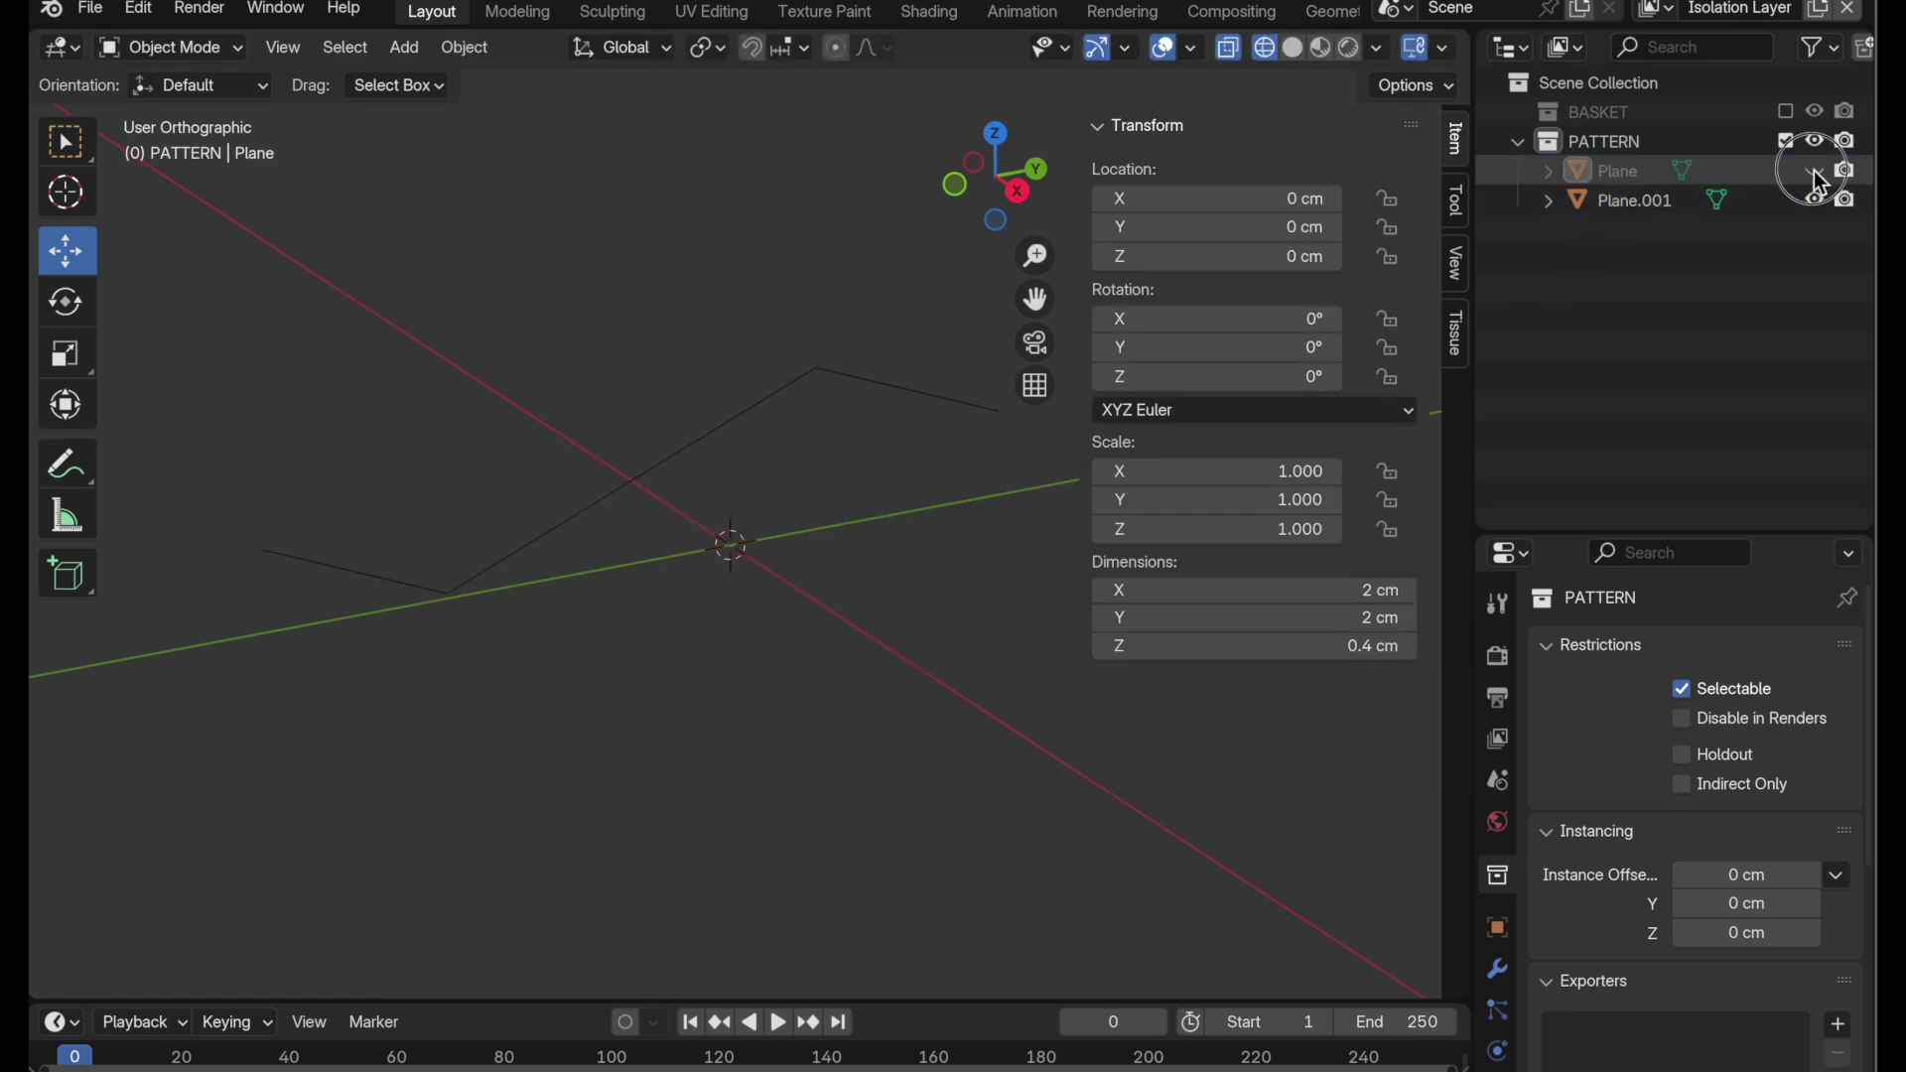
{"action": "left_click", "coordinate": [652, 477]}
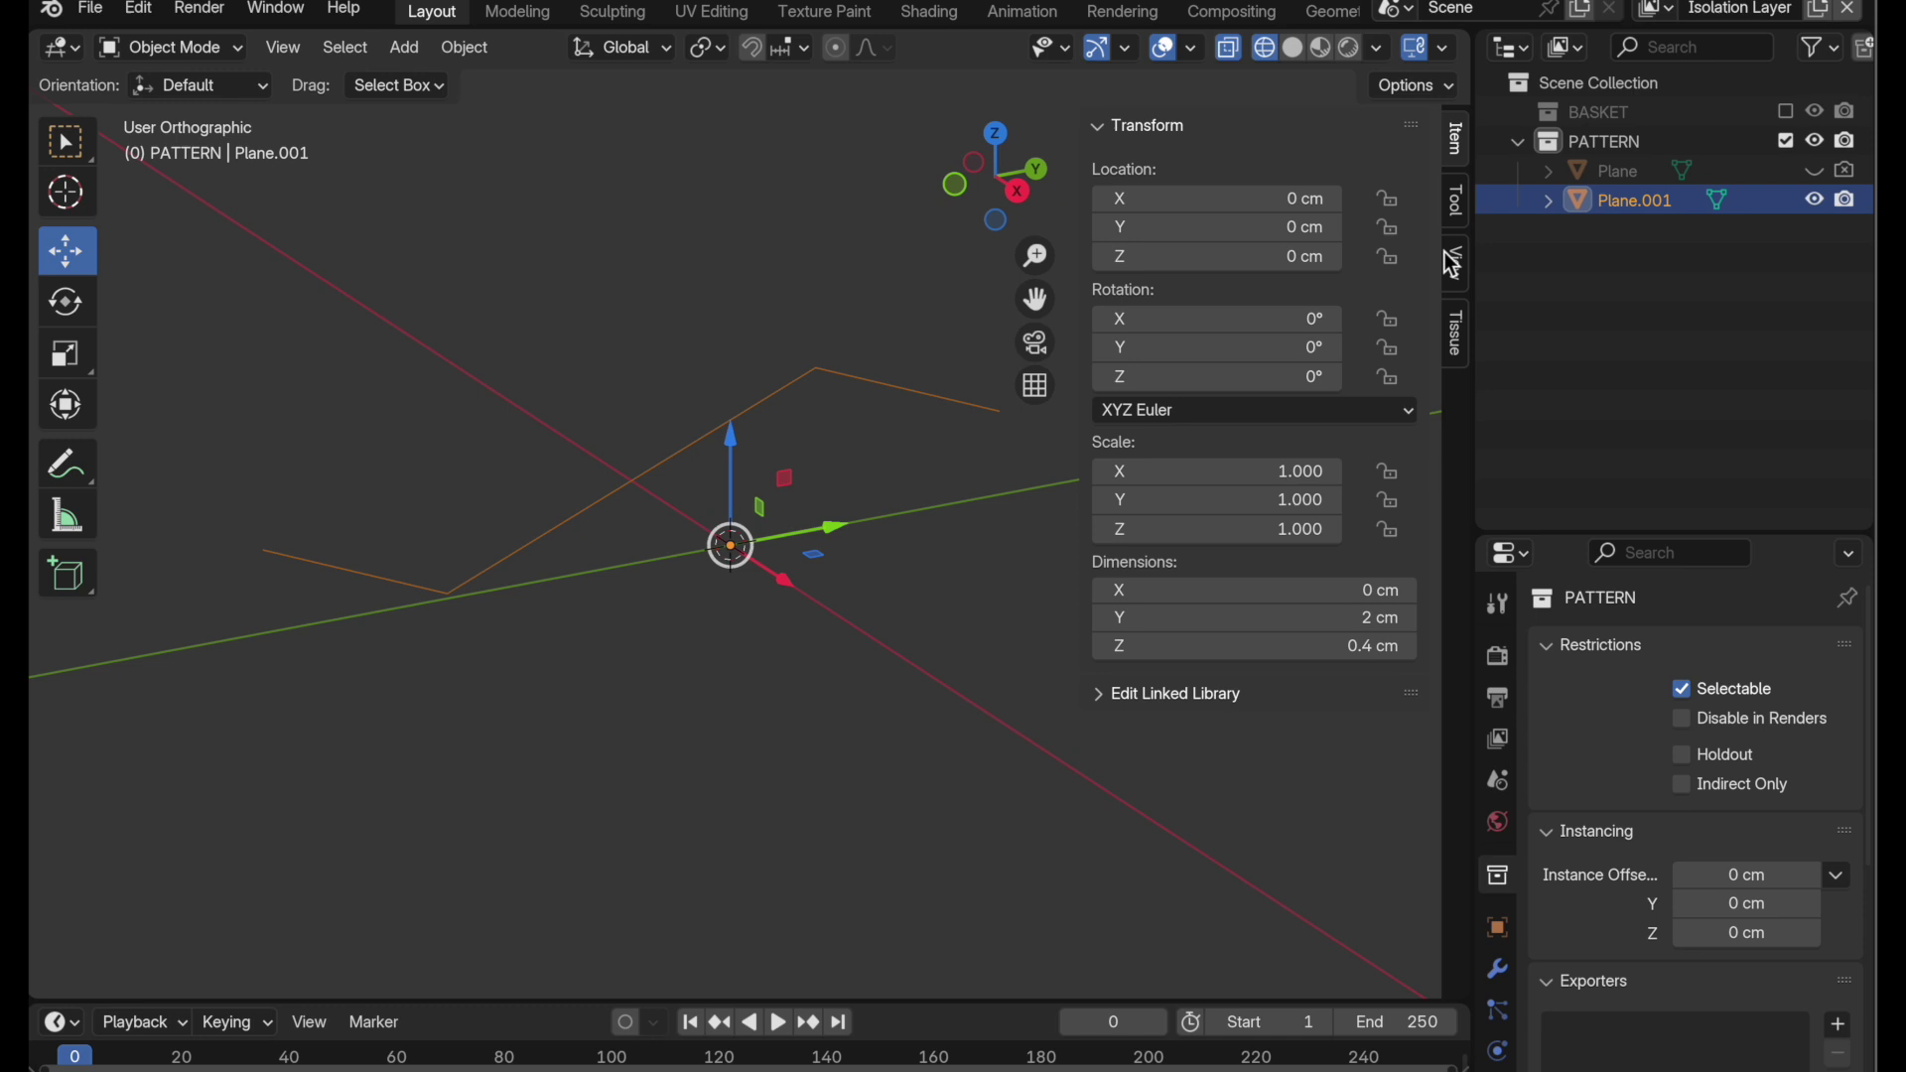
- Rename Plane.001 to 'Source Profile' and bring up its Convert To options
{"action": "double_click", "coordinate": [1638, 200]}
{"action": "type", "text": "Source Profile"}
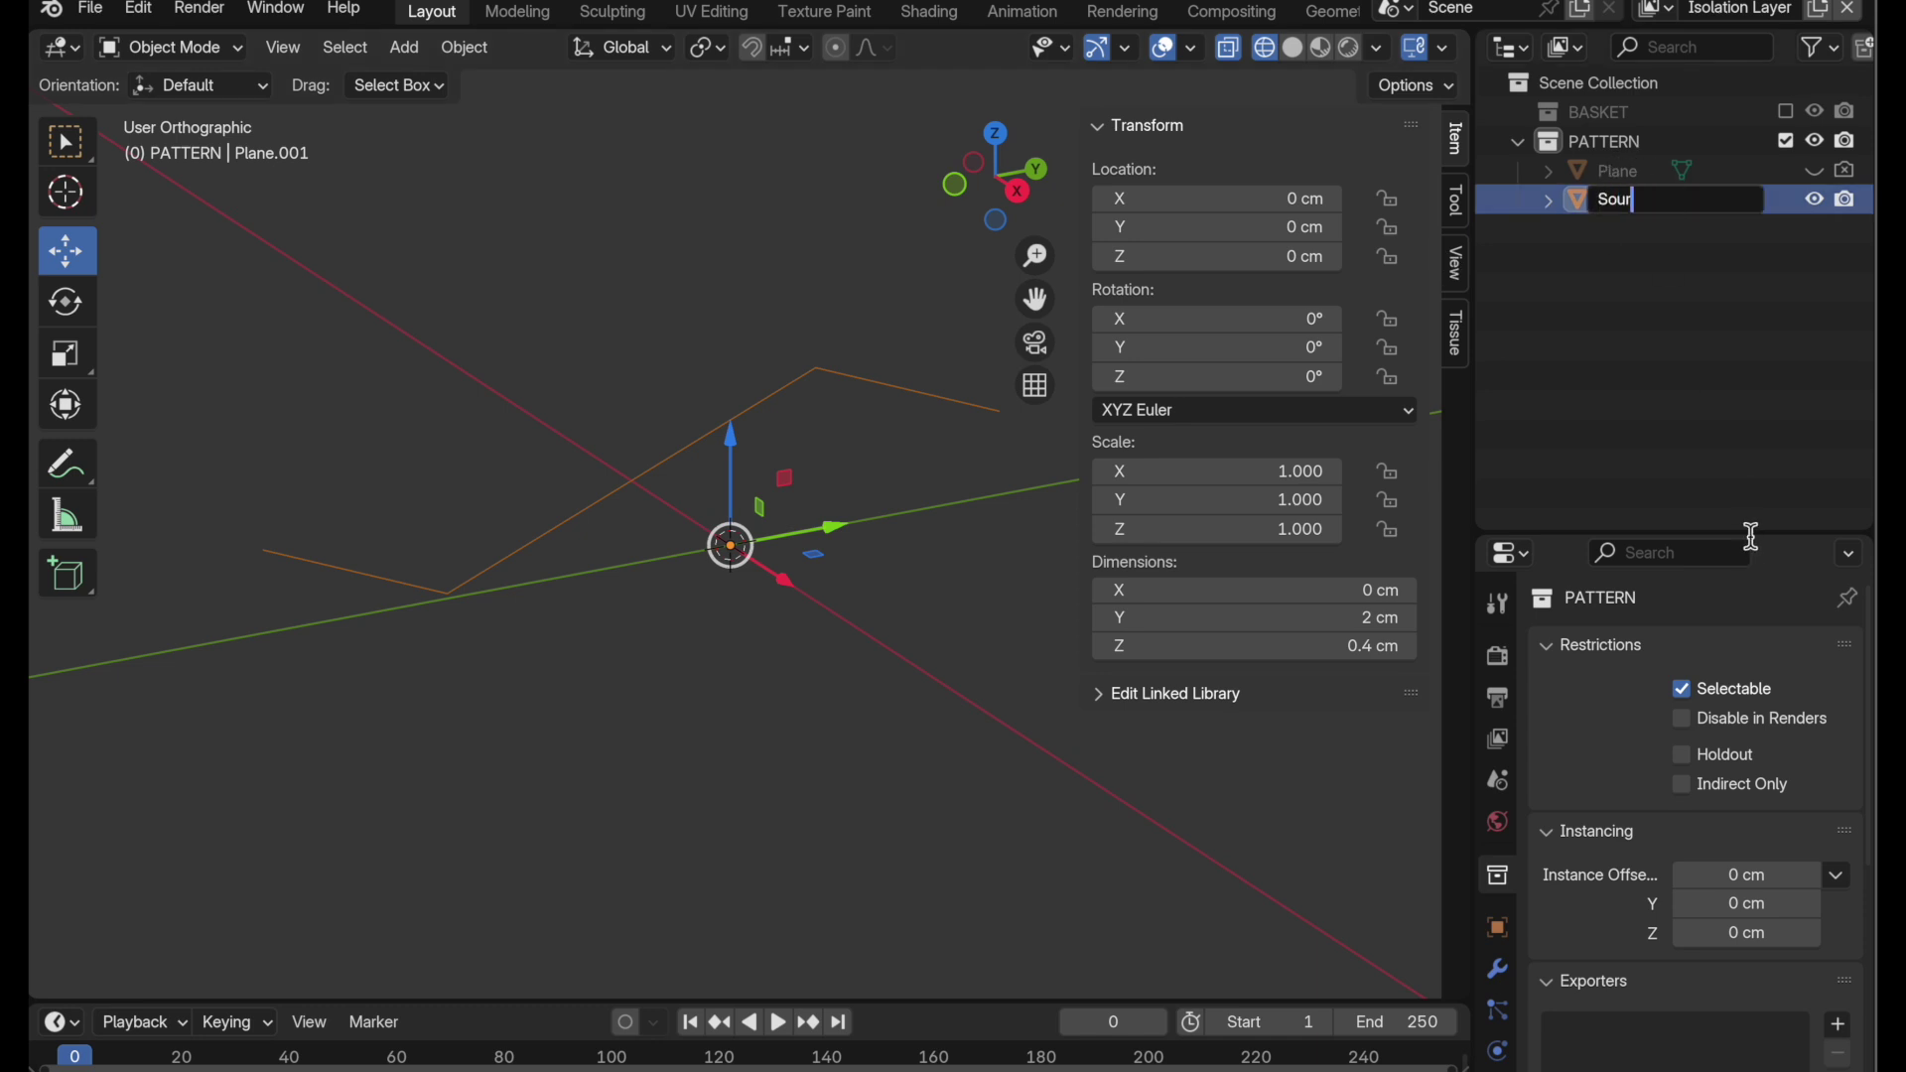
{"action": "key", "text": "Return"}
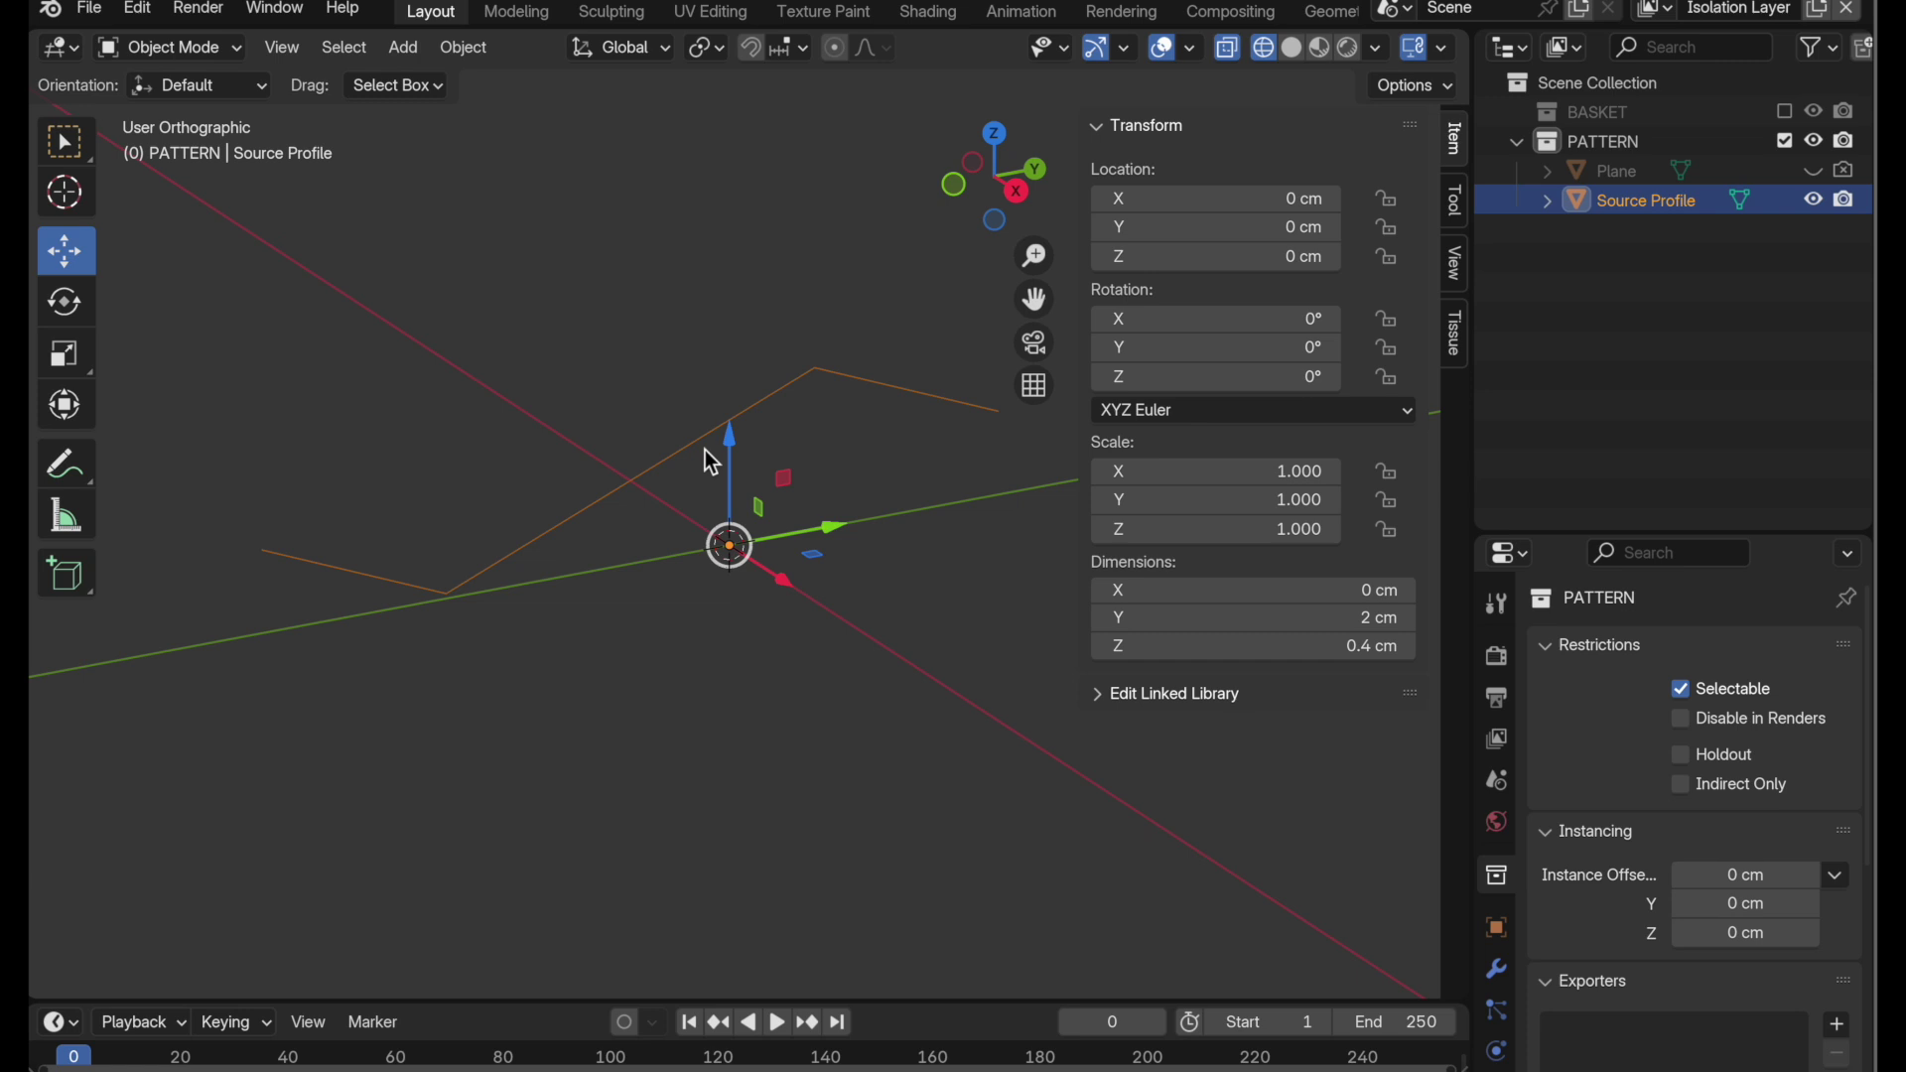
{"action": "right_click", "coordinate": [342, 573]}
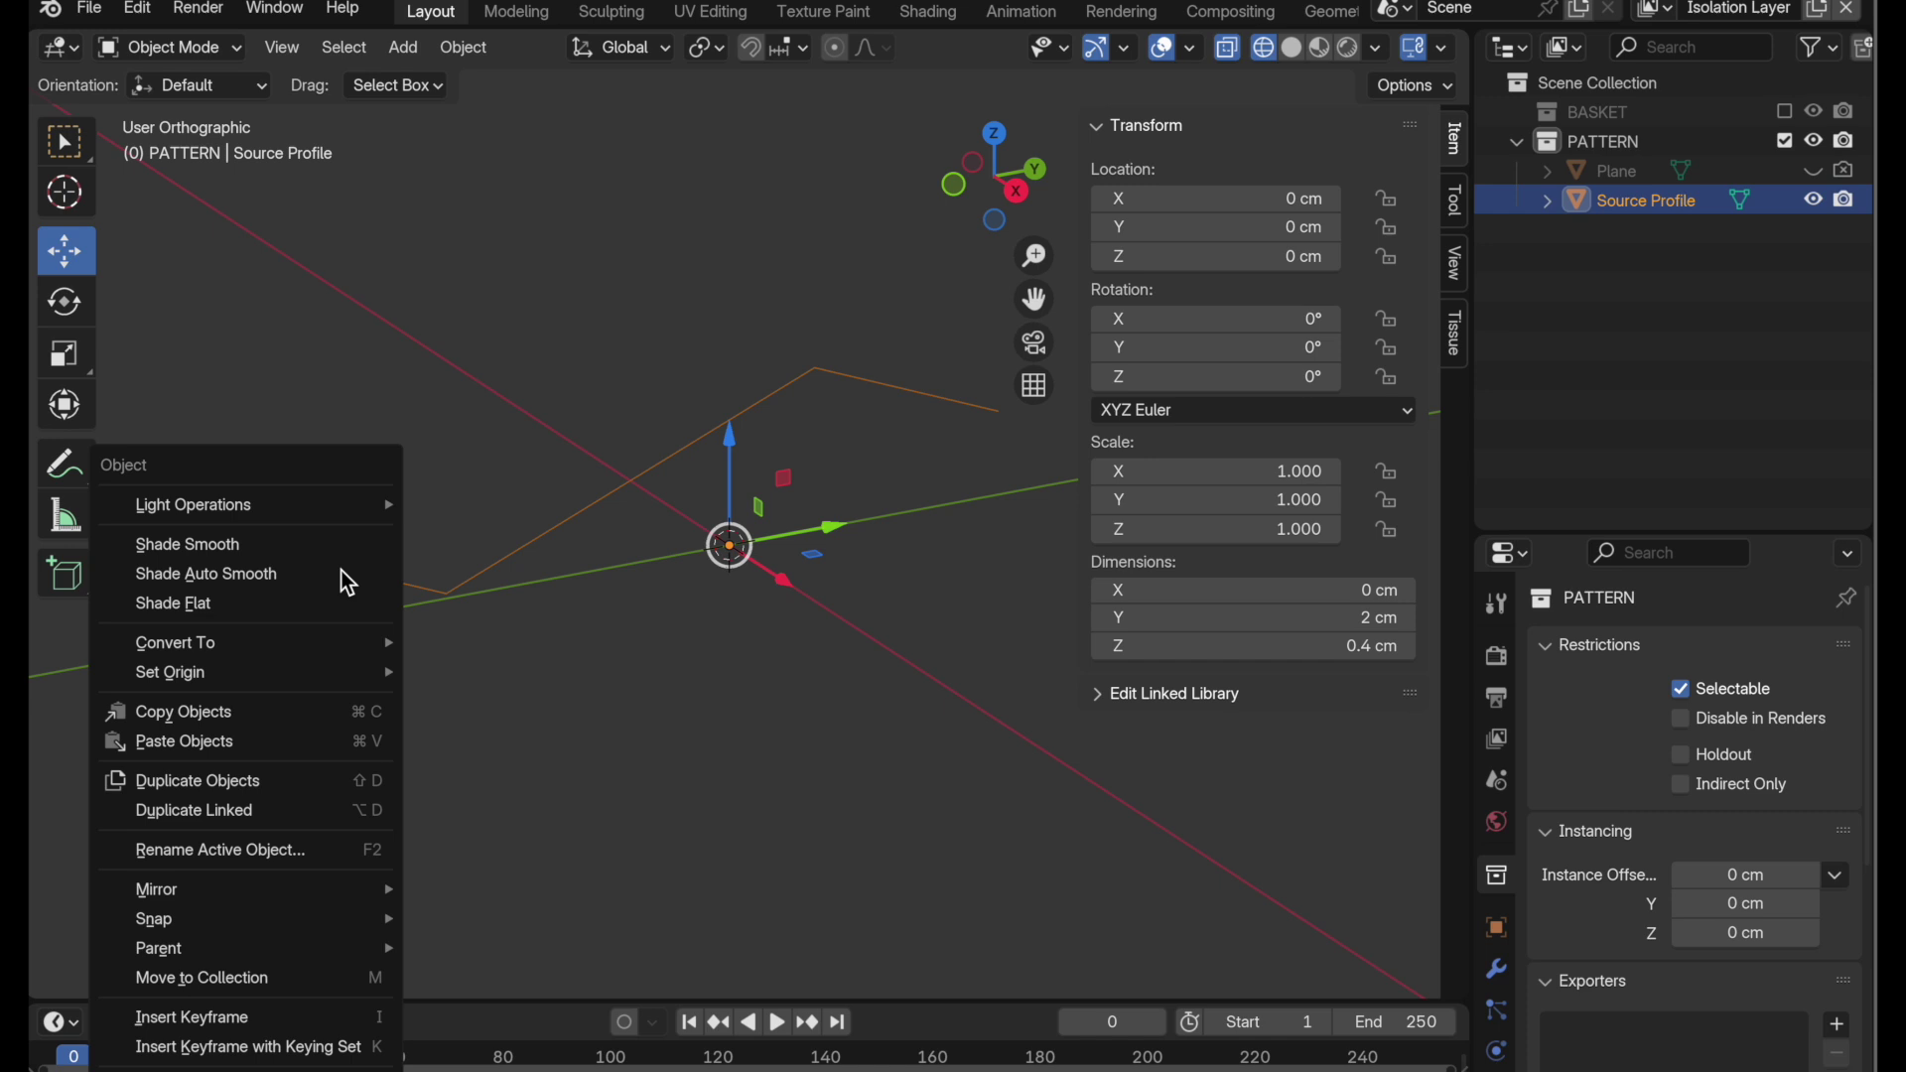
{"action": "mouse_move", "coordinate": [350, 643]}
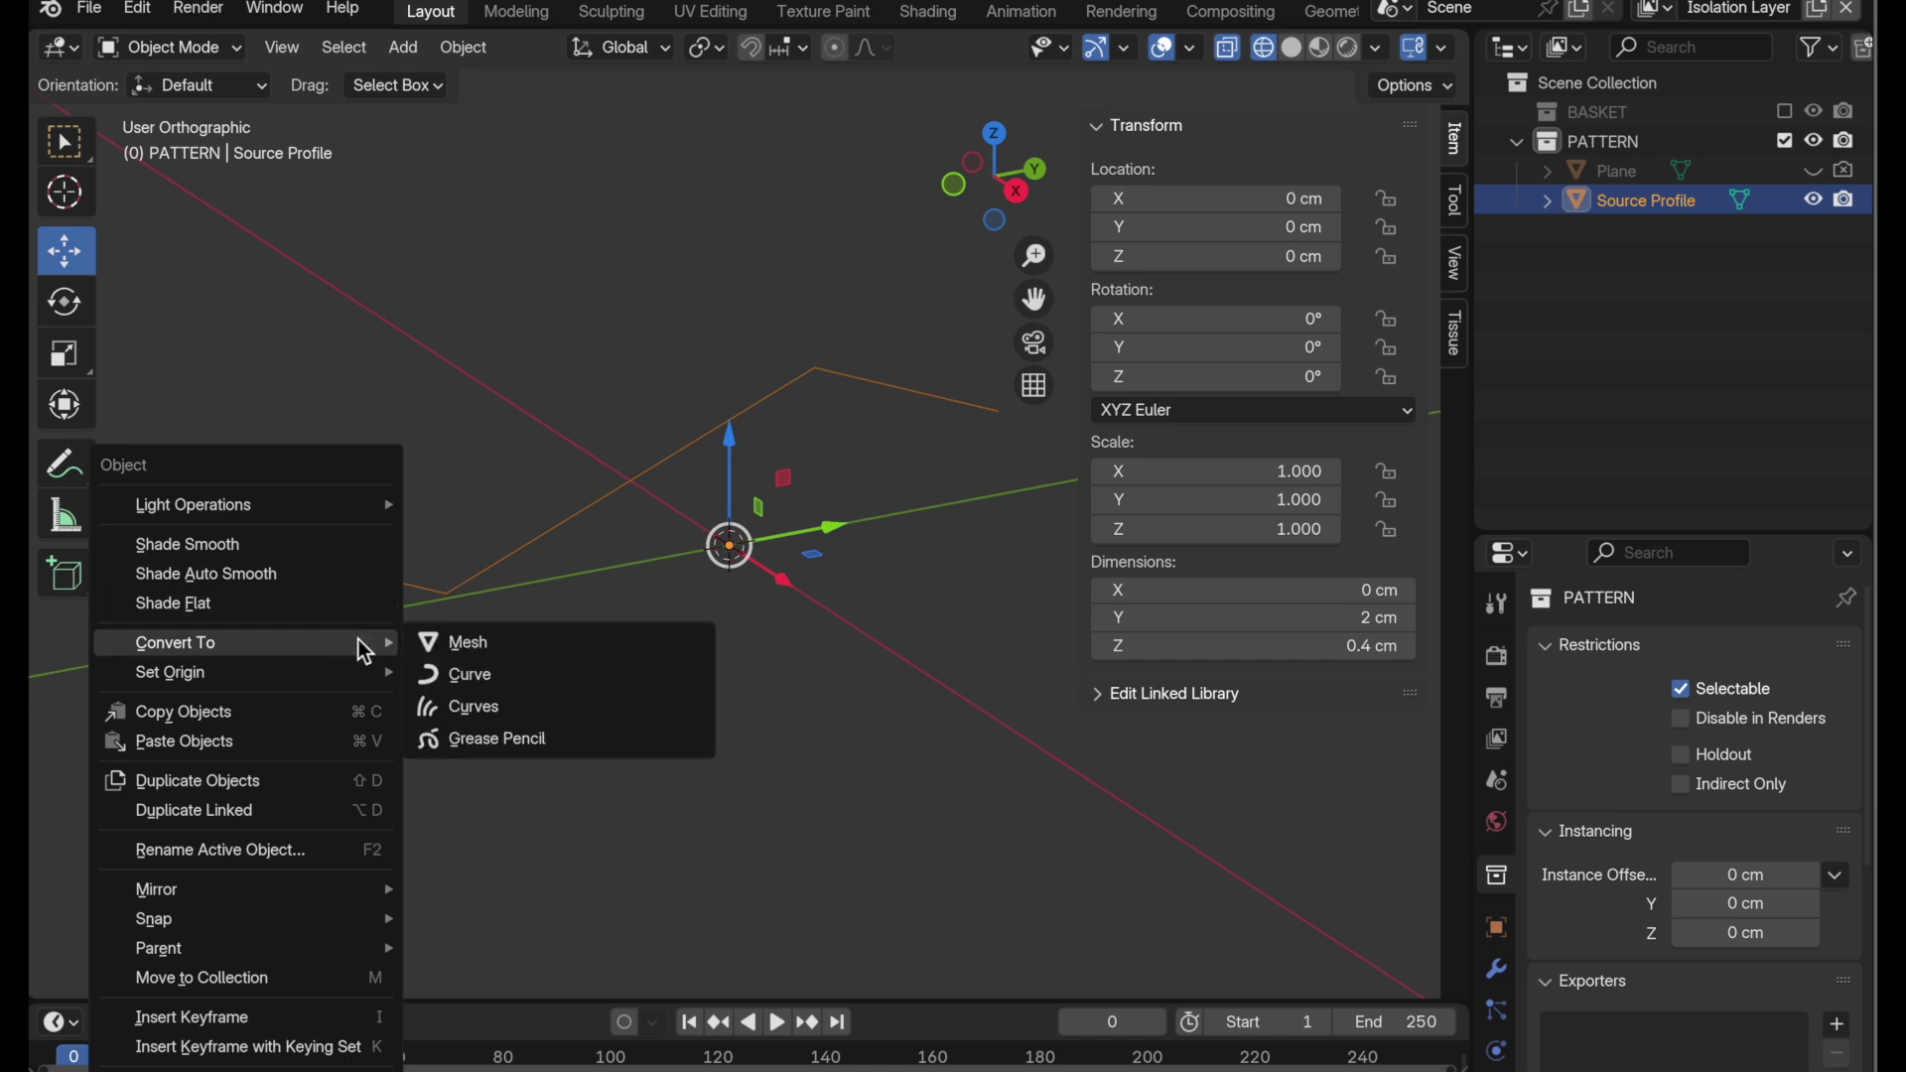
- Convert Source Profile to a curve and set its spline type to NURBS
{"action": "left_click", "coordinate": [498, 675]}
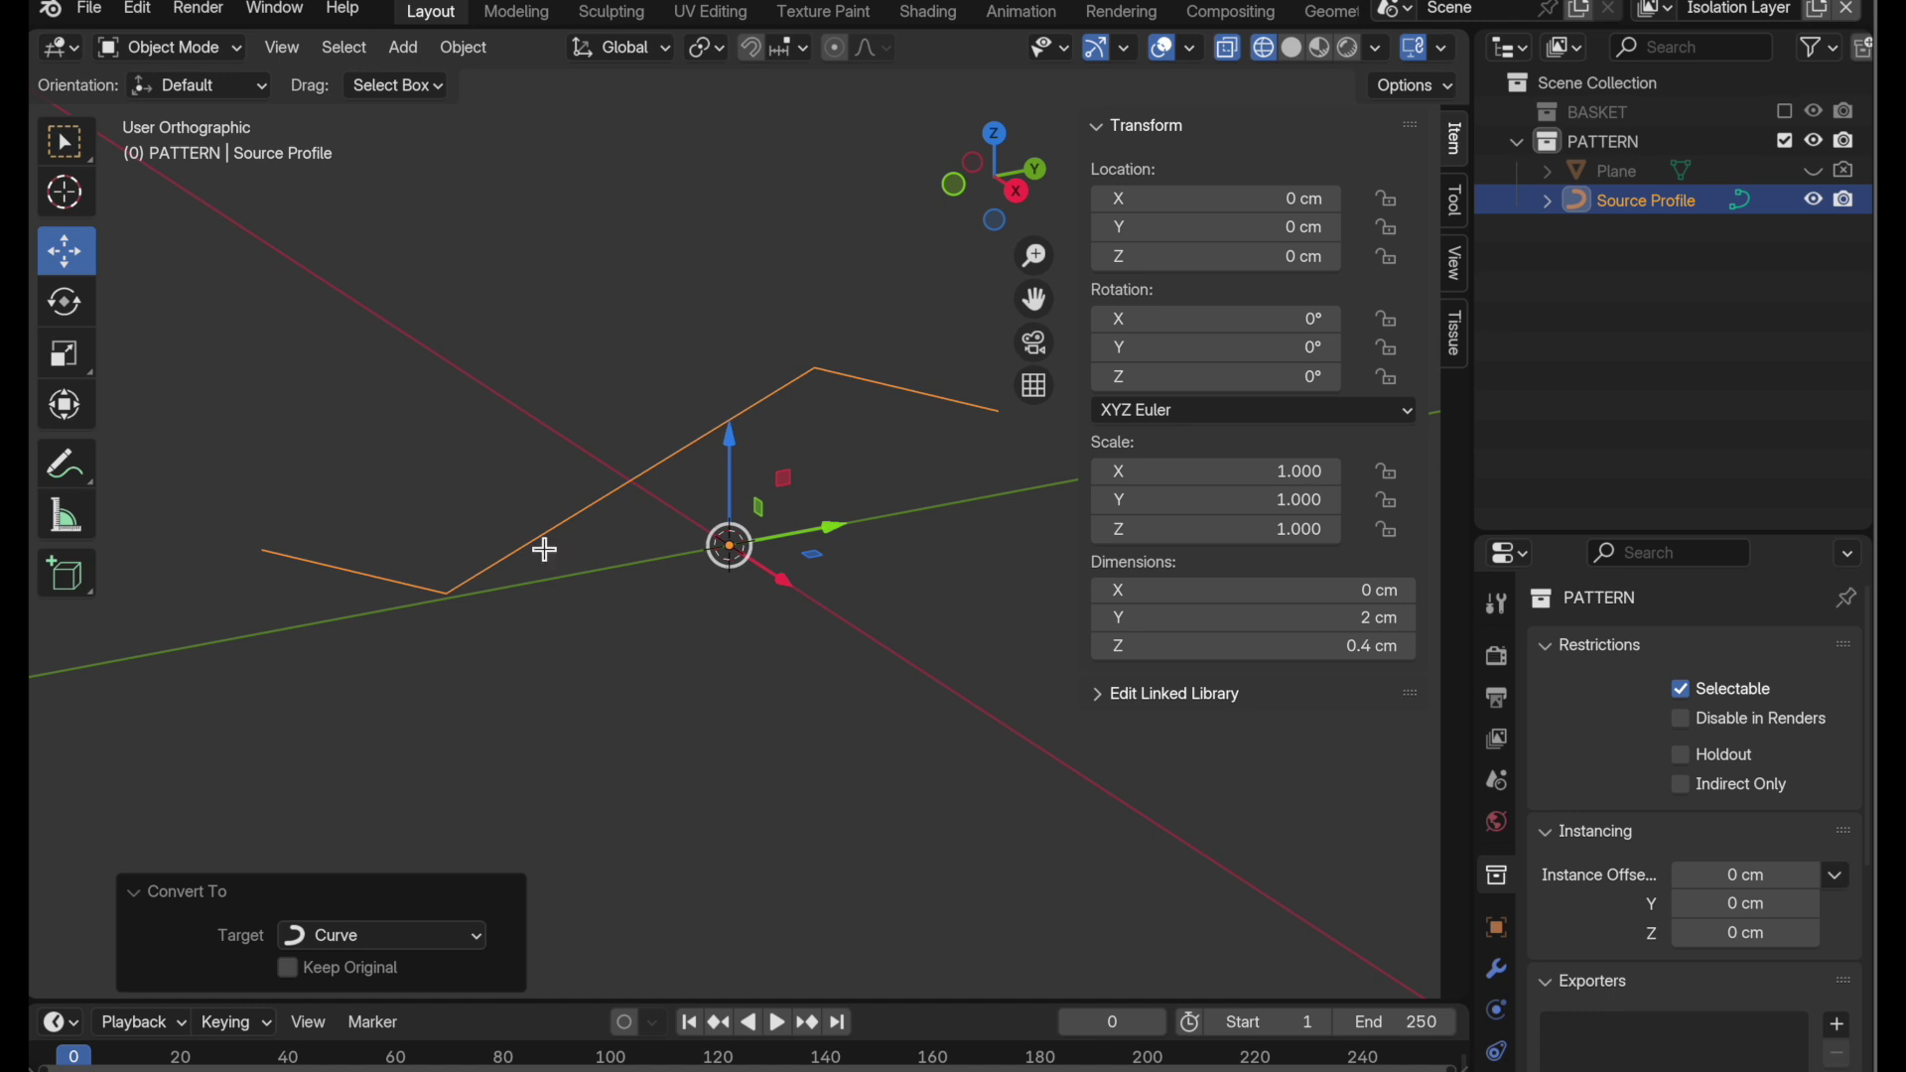
{"action": "key", "text": "Tab"}
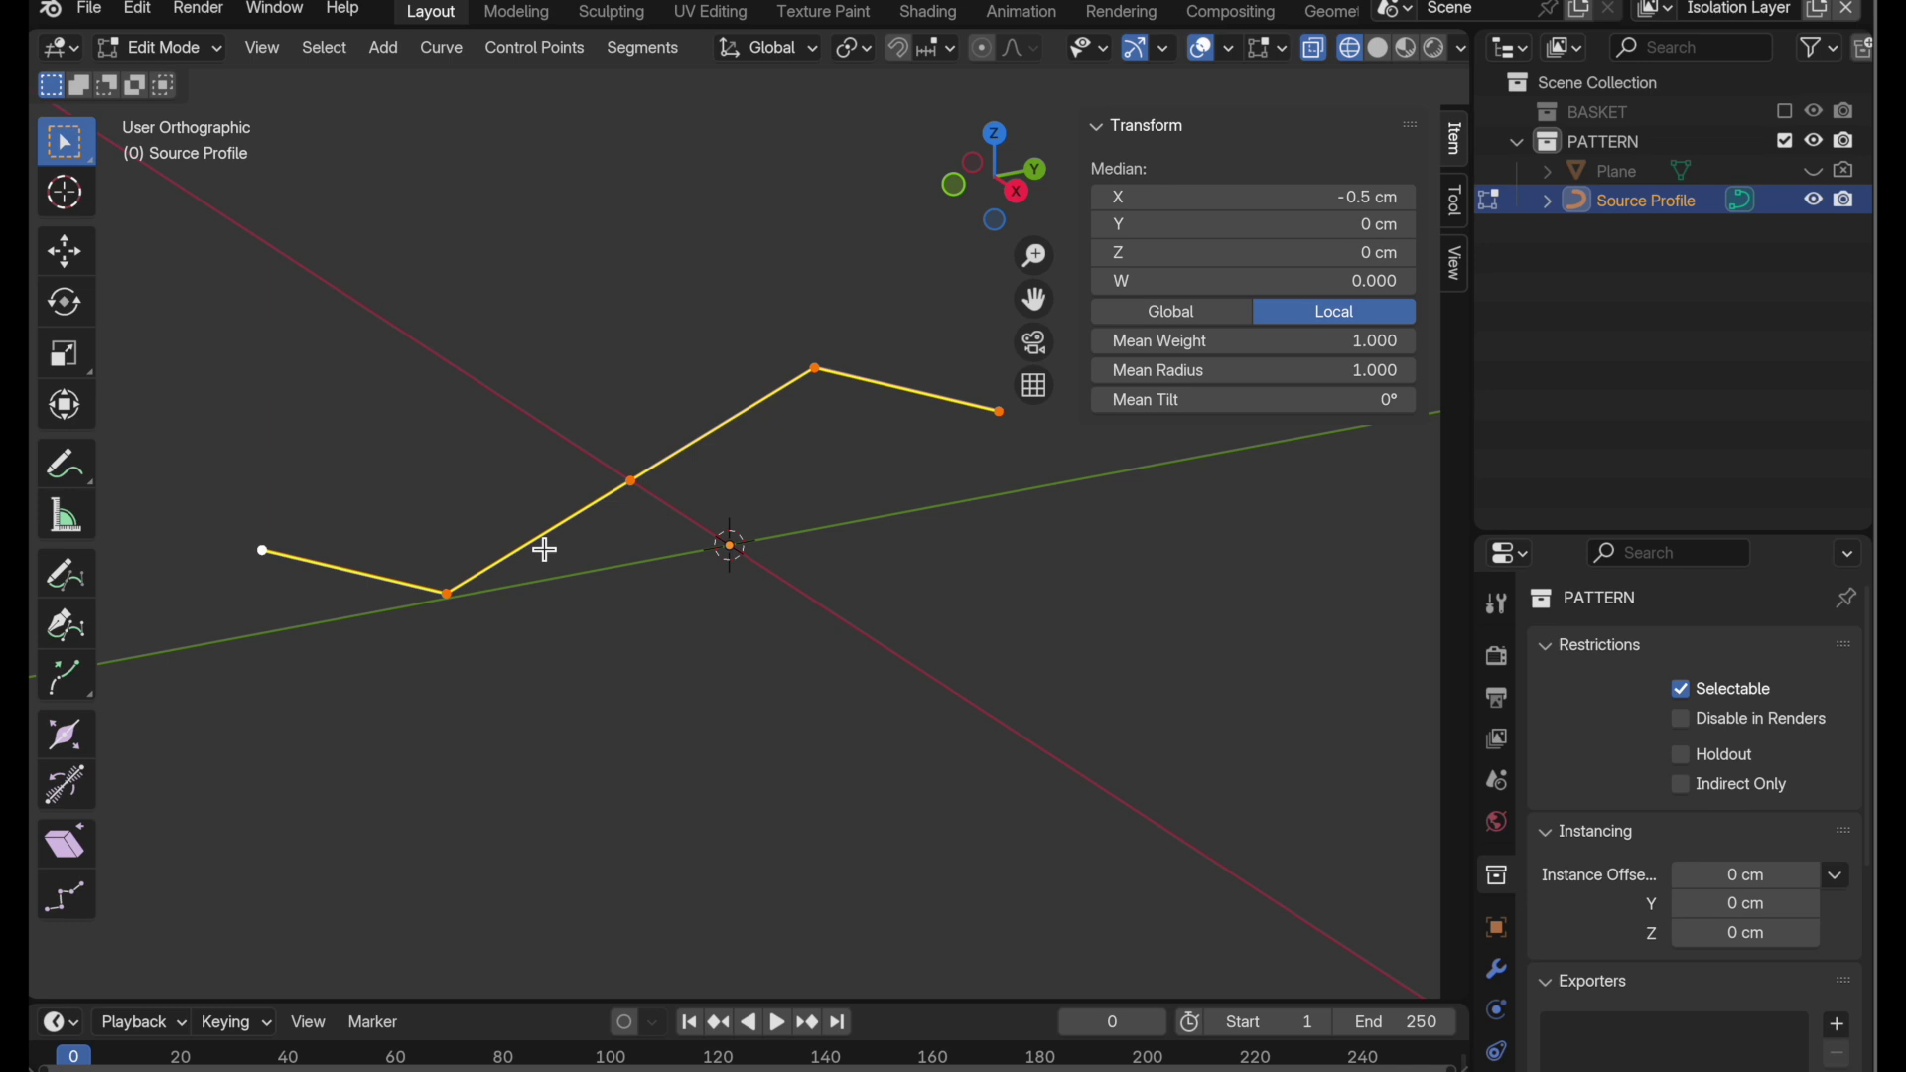
{"action": "right_click", "coordinate": [545, 549]}
{"action": "mouse_move", "coordinate": [547, 554]}
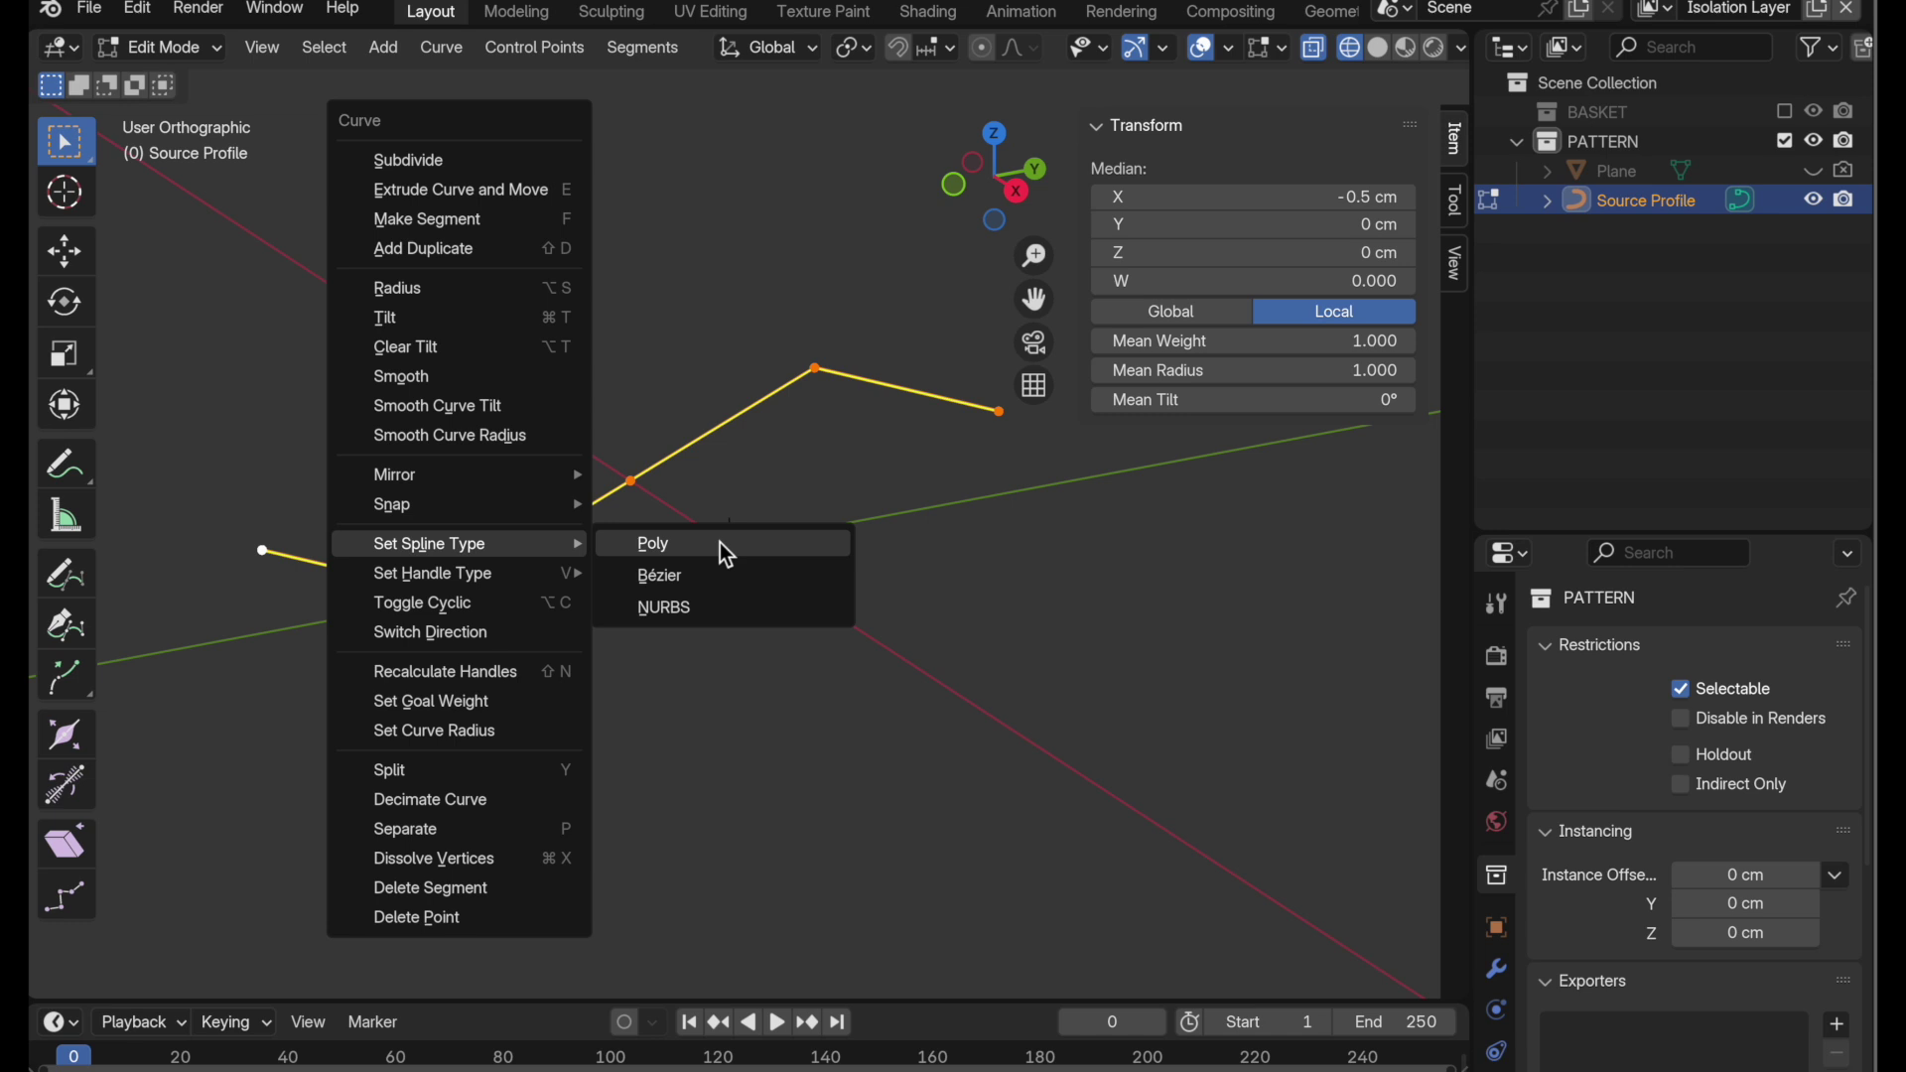
{"action": "left_click", "coordinate": [713, 614]}
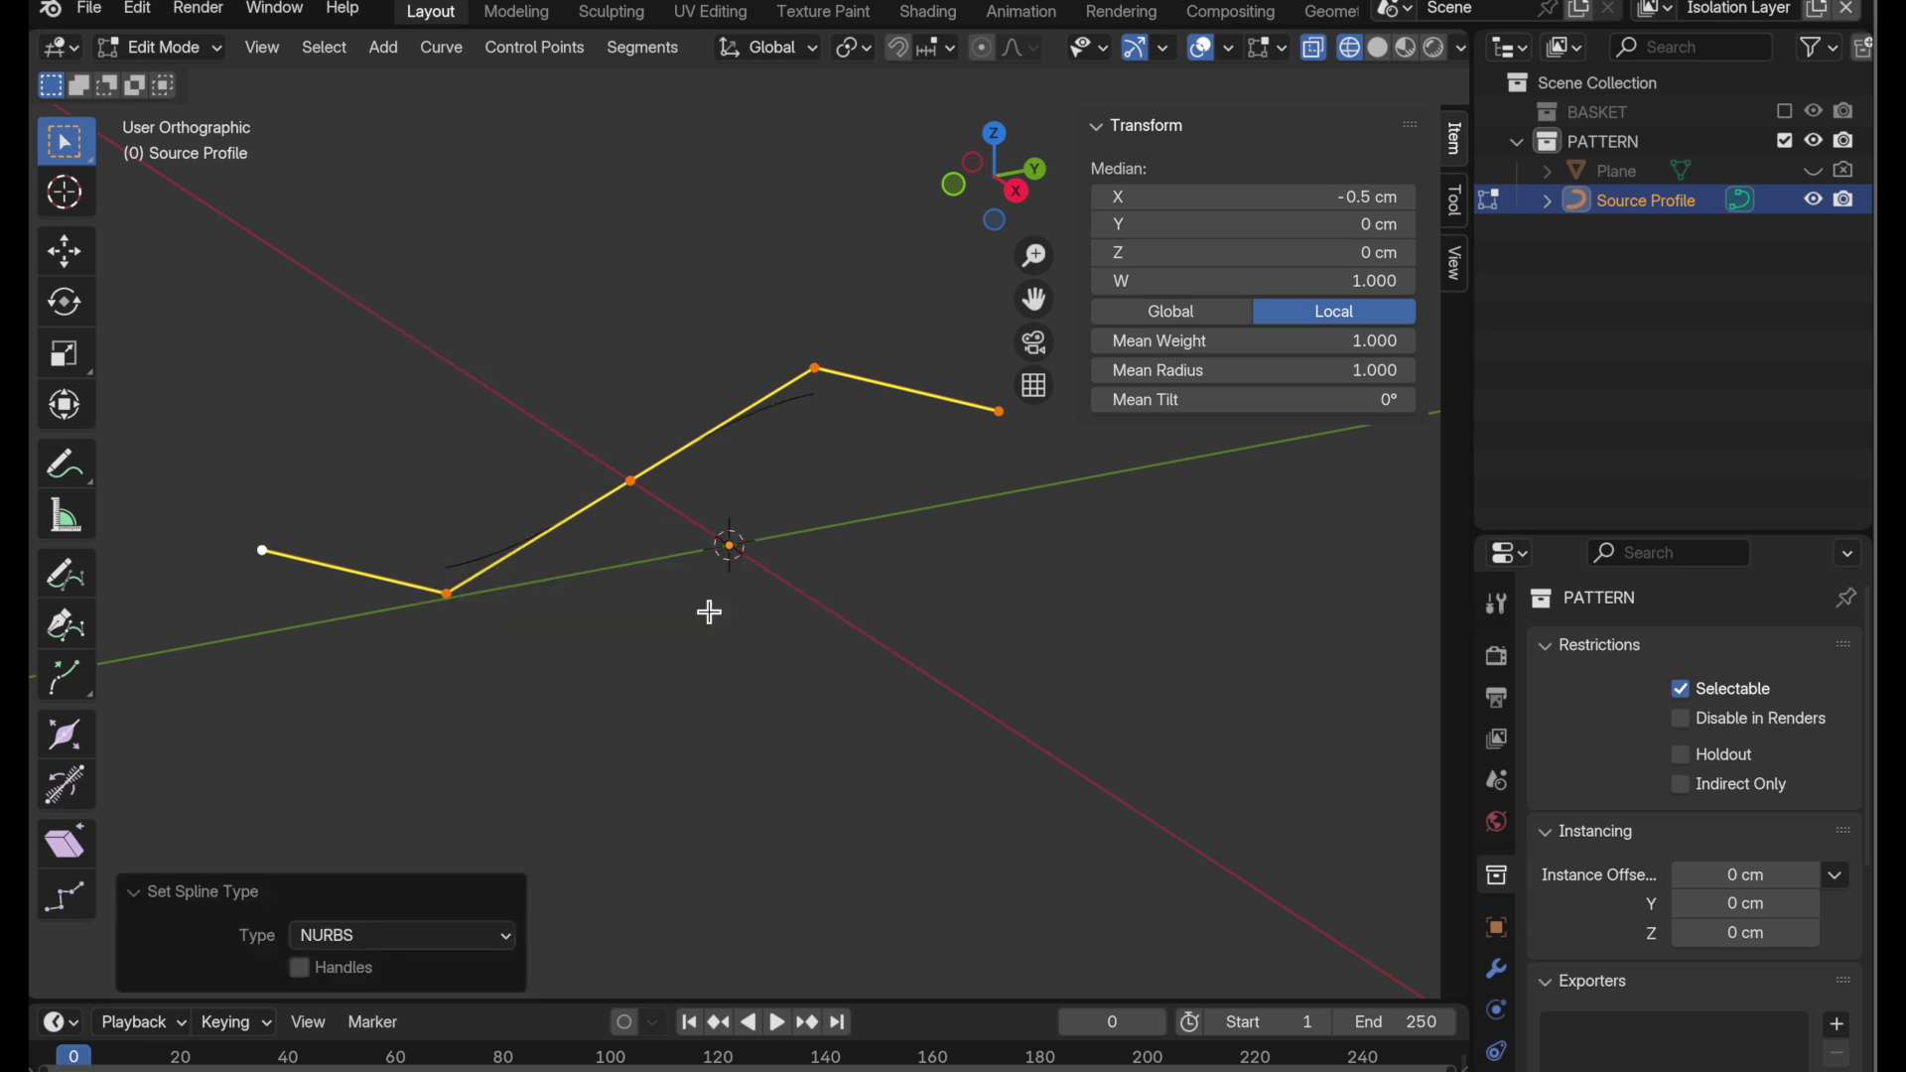
- Set the viewport background to Viewport colour with value 0.134
{"action": "scroll", "coordinate": [698, 599], "scroll_direction": "left", "scroll_amount": 3}
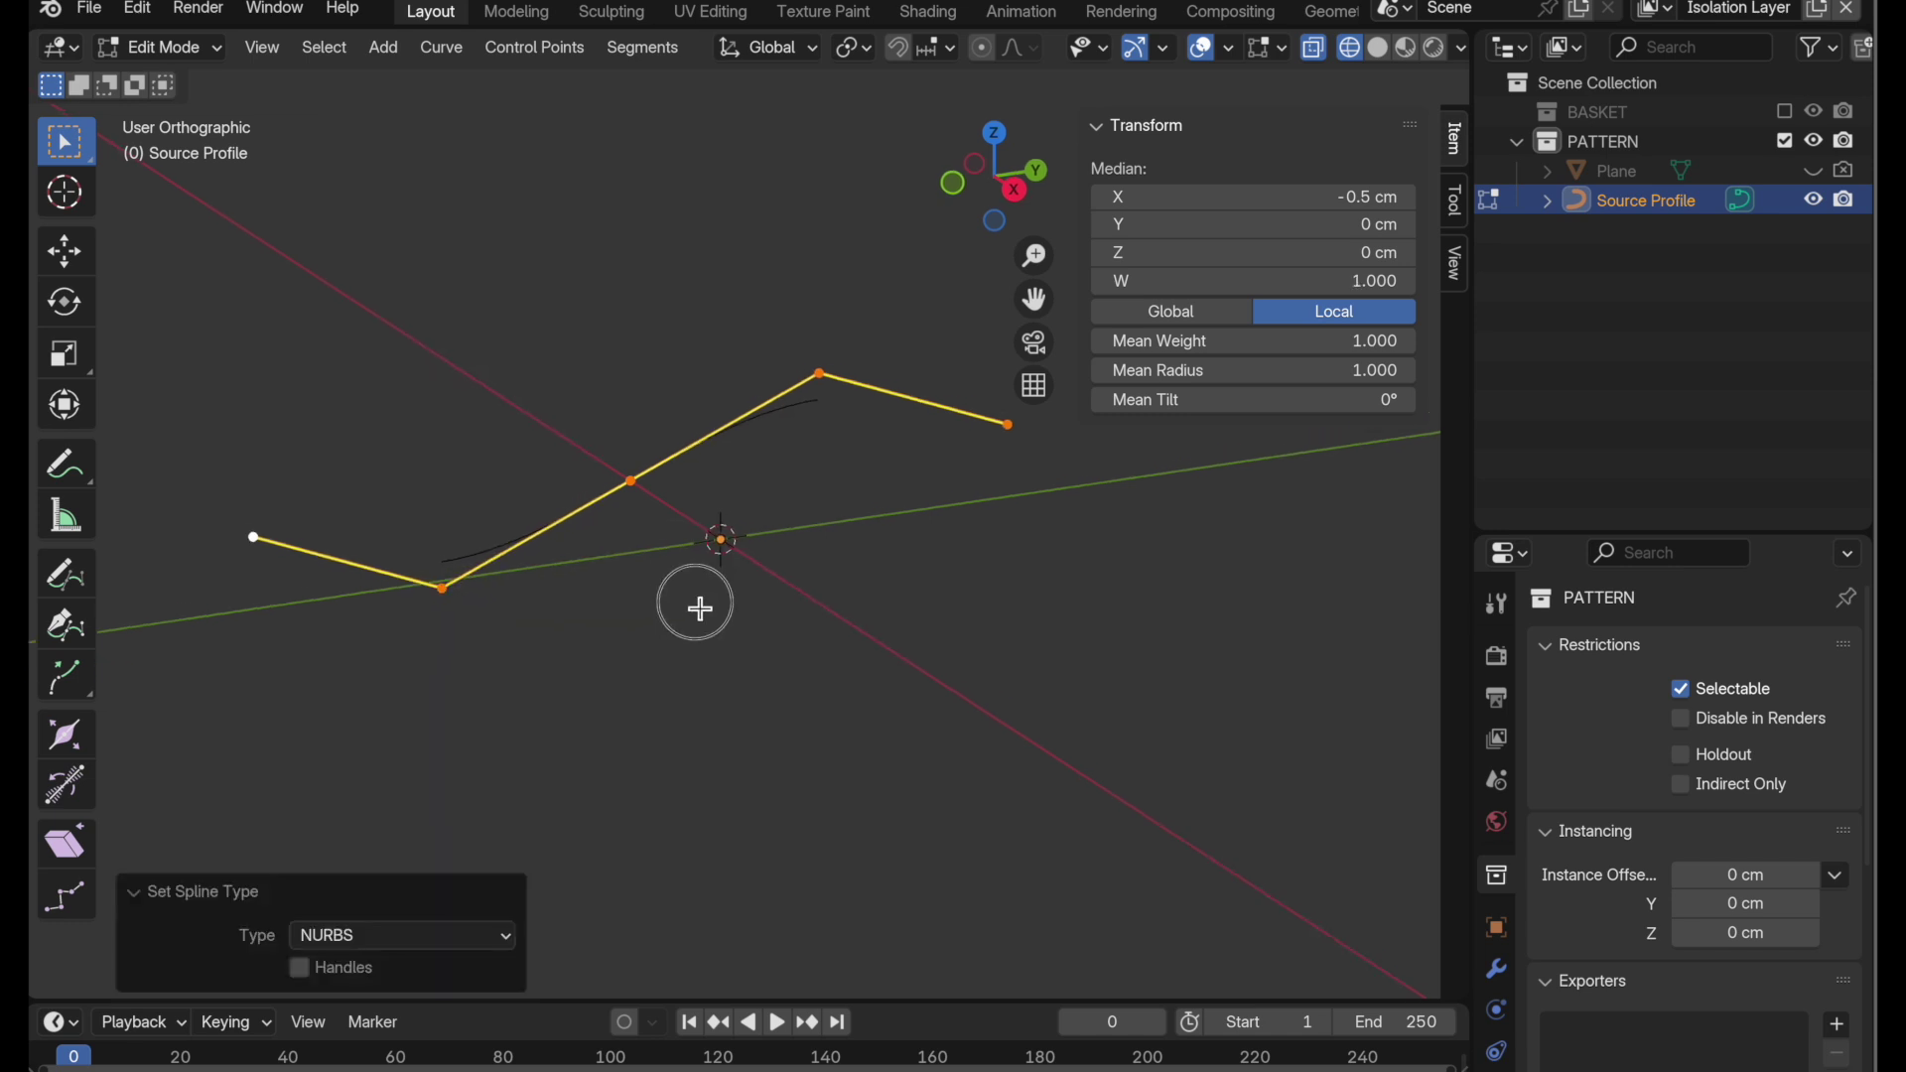
{"action": "left_click", "coordinate": [1460, 52]}
{"action": "left_click", "coordinate": [1605, 268]}
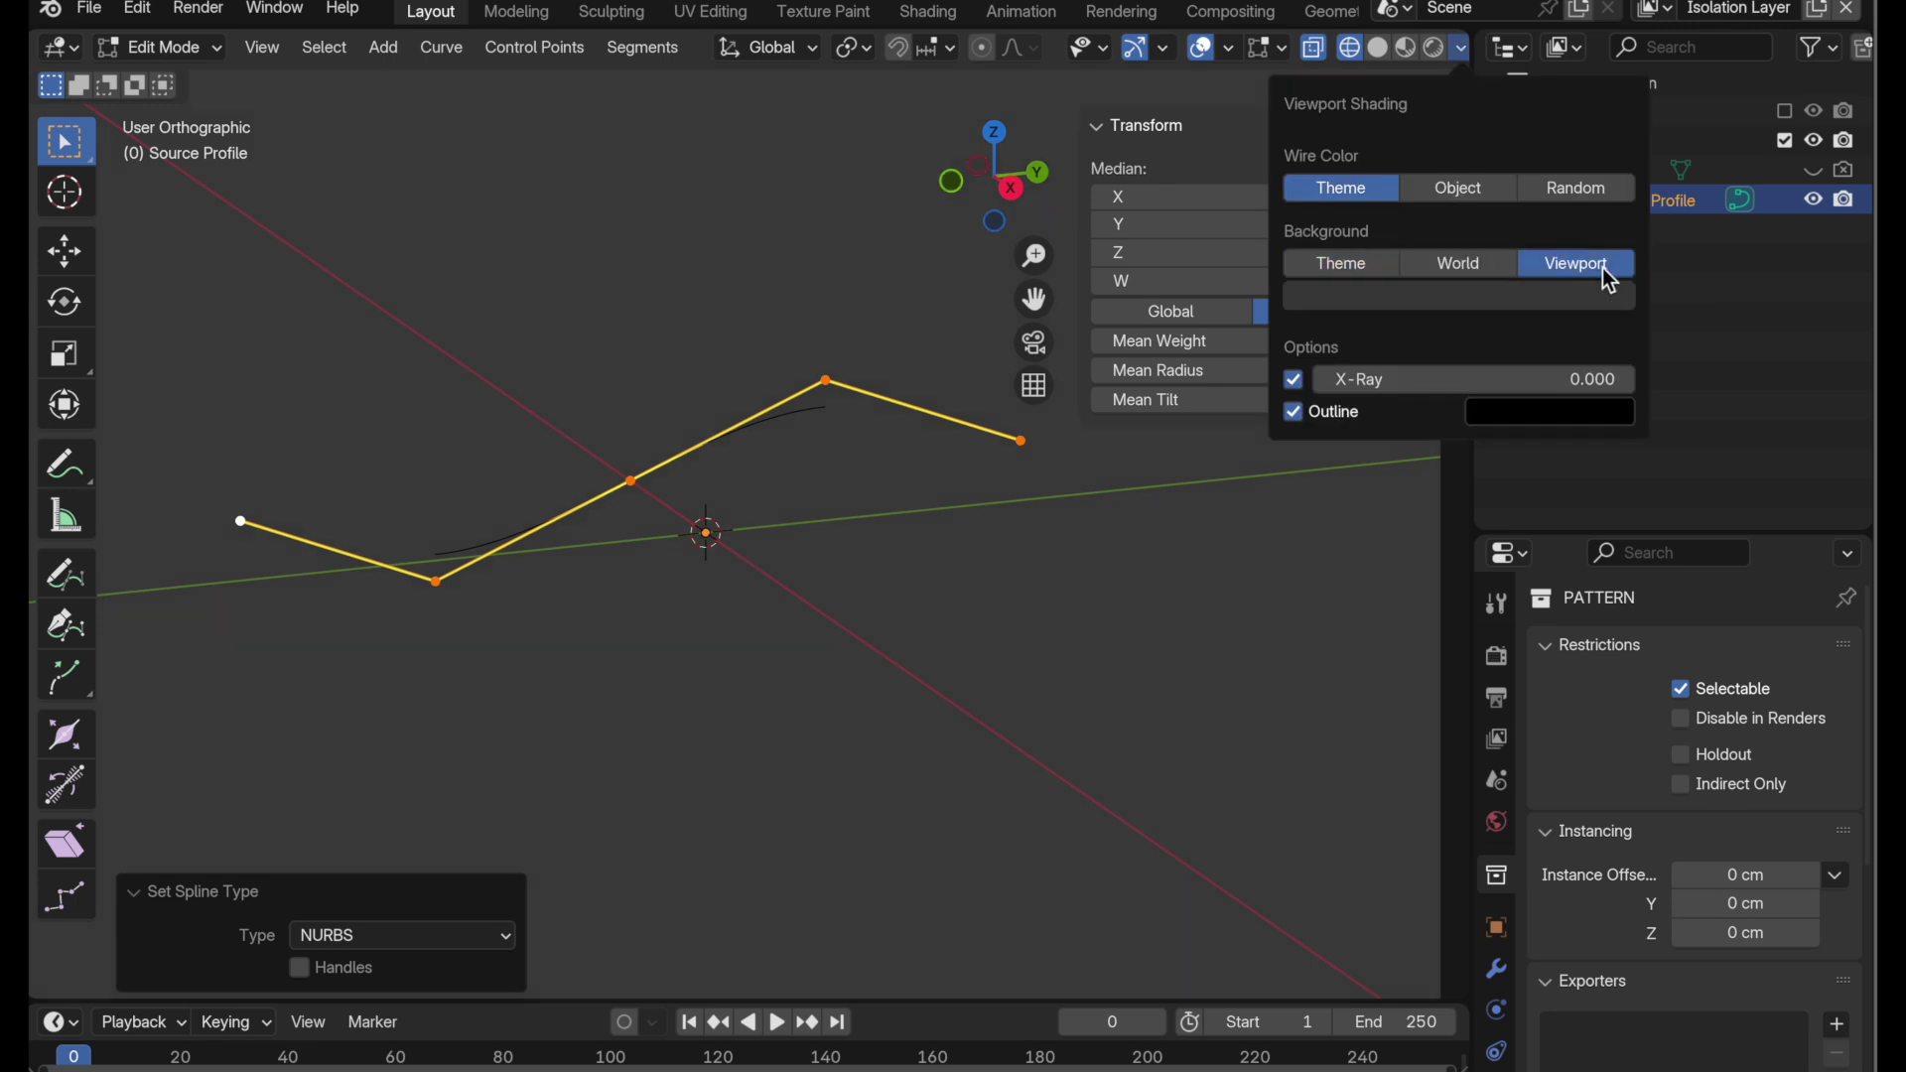
{"action": "left_click", "coordinate": [1380, 302]}
{"action": "left_click", "coordinate": [1576, 294]}
{"action": "left_click_drag", "start_coordinate": [1599, 457], "coordinate": [1610, 476]}
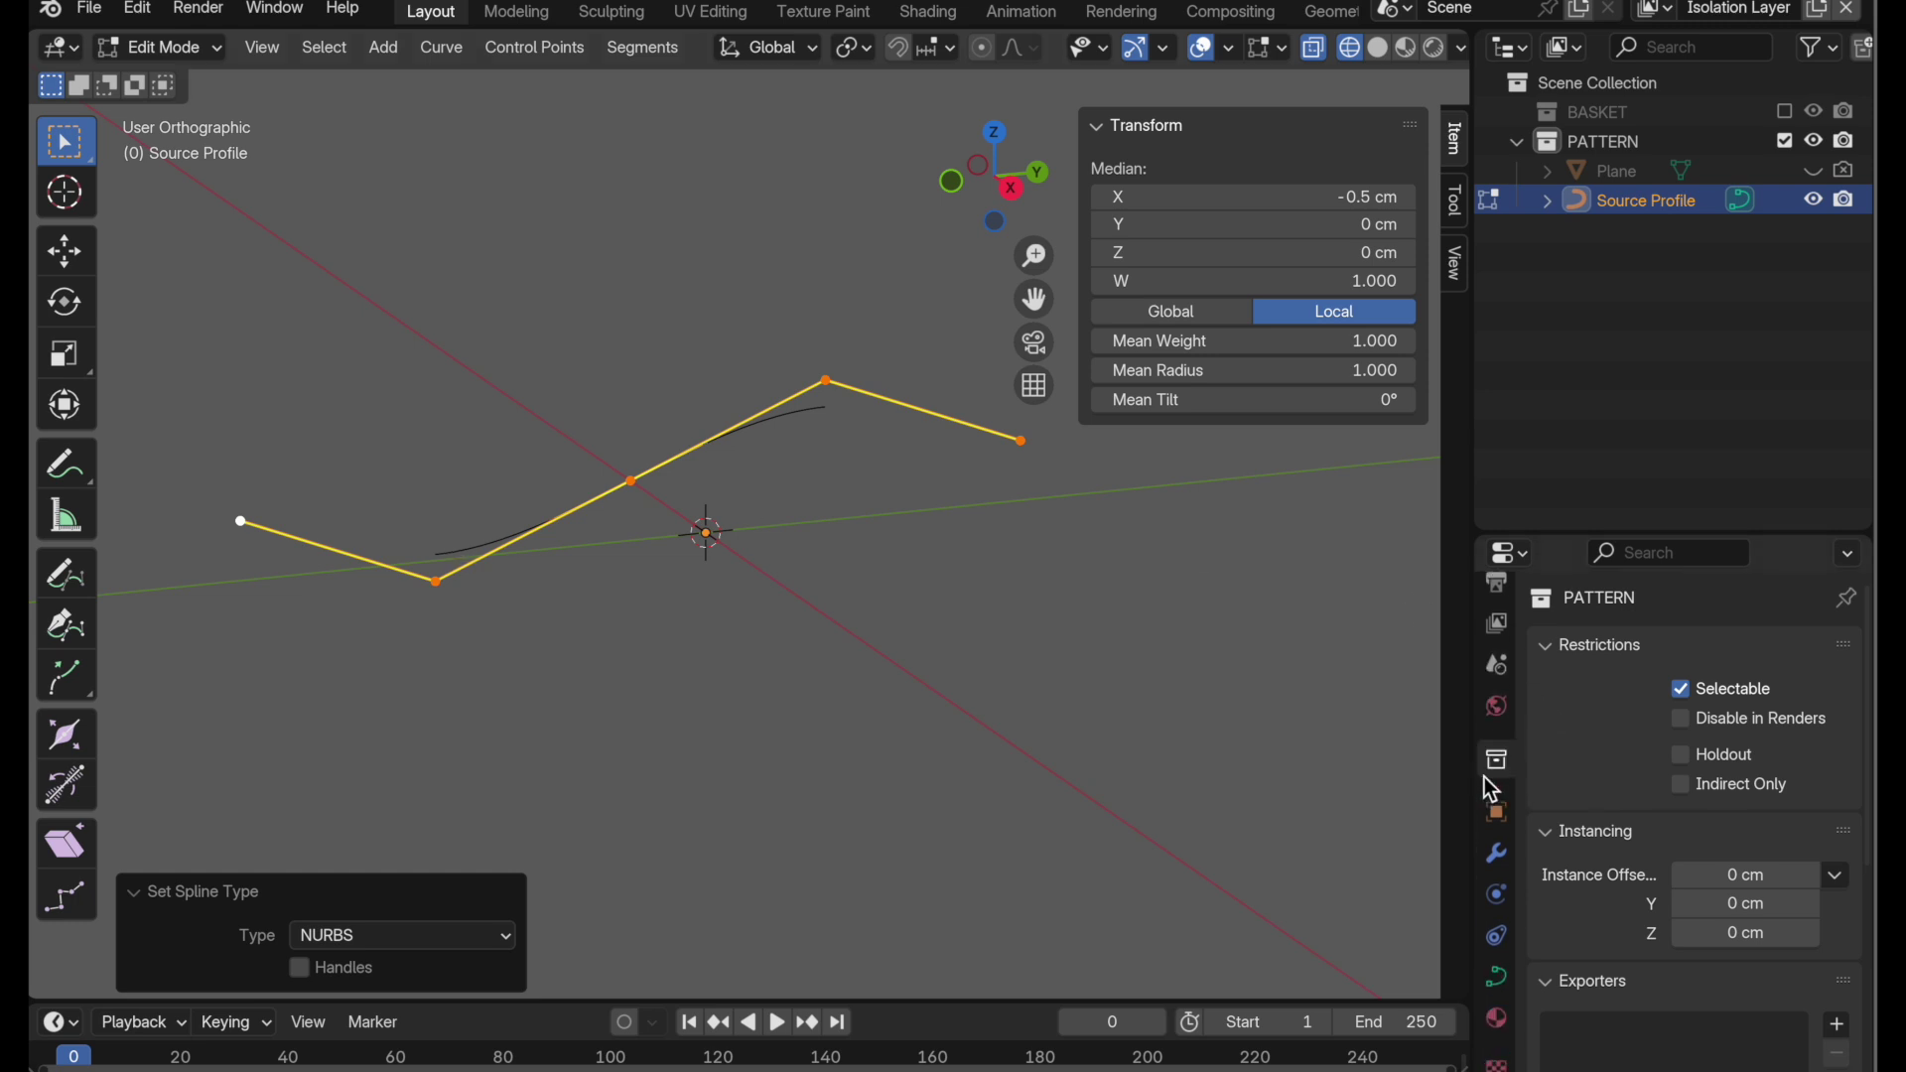
- Enable Endpoint in the curve's Active Spline settings so it reaches its end points
{"action": "scroll", "coordinate": [1485, 776], "scroll_direction": "down", "scroll_amount": 1}
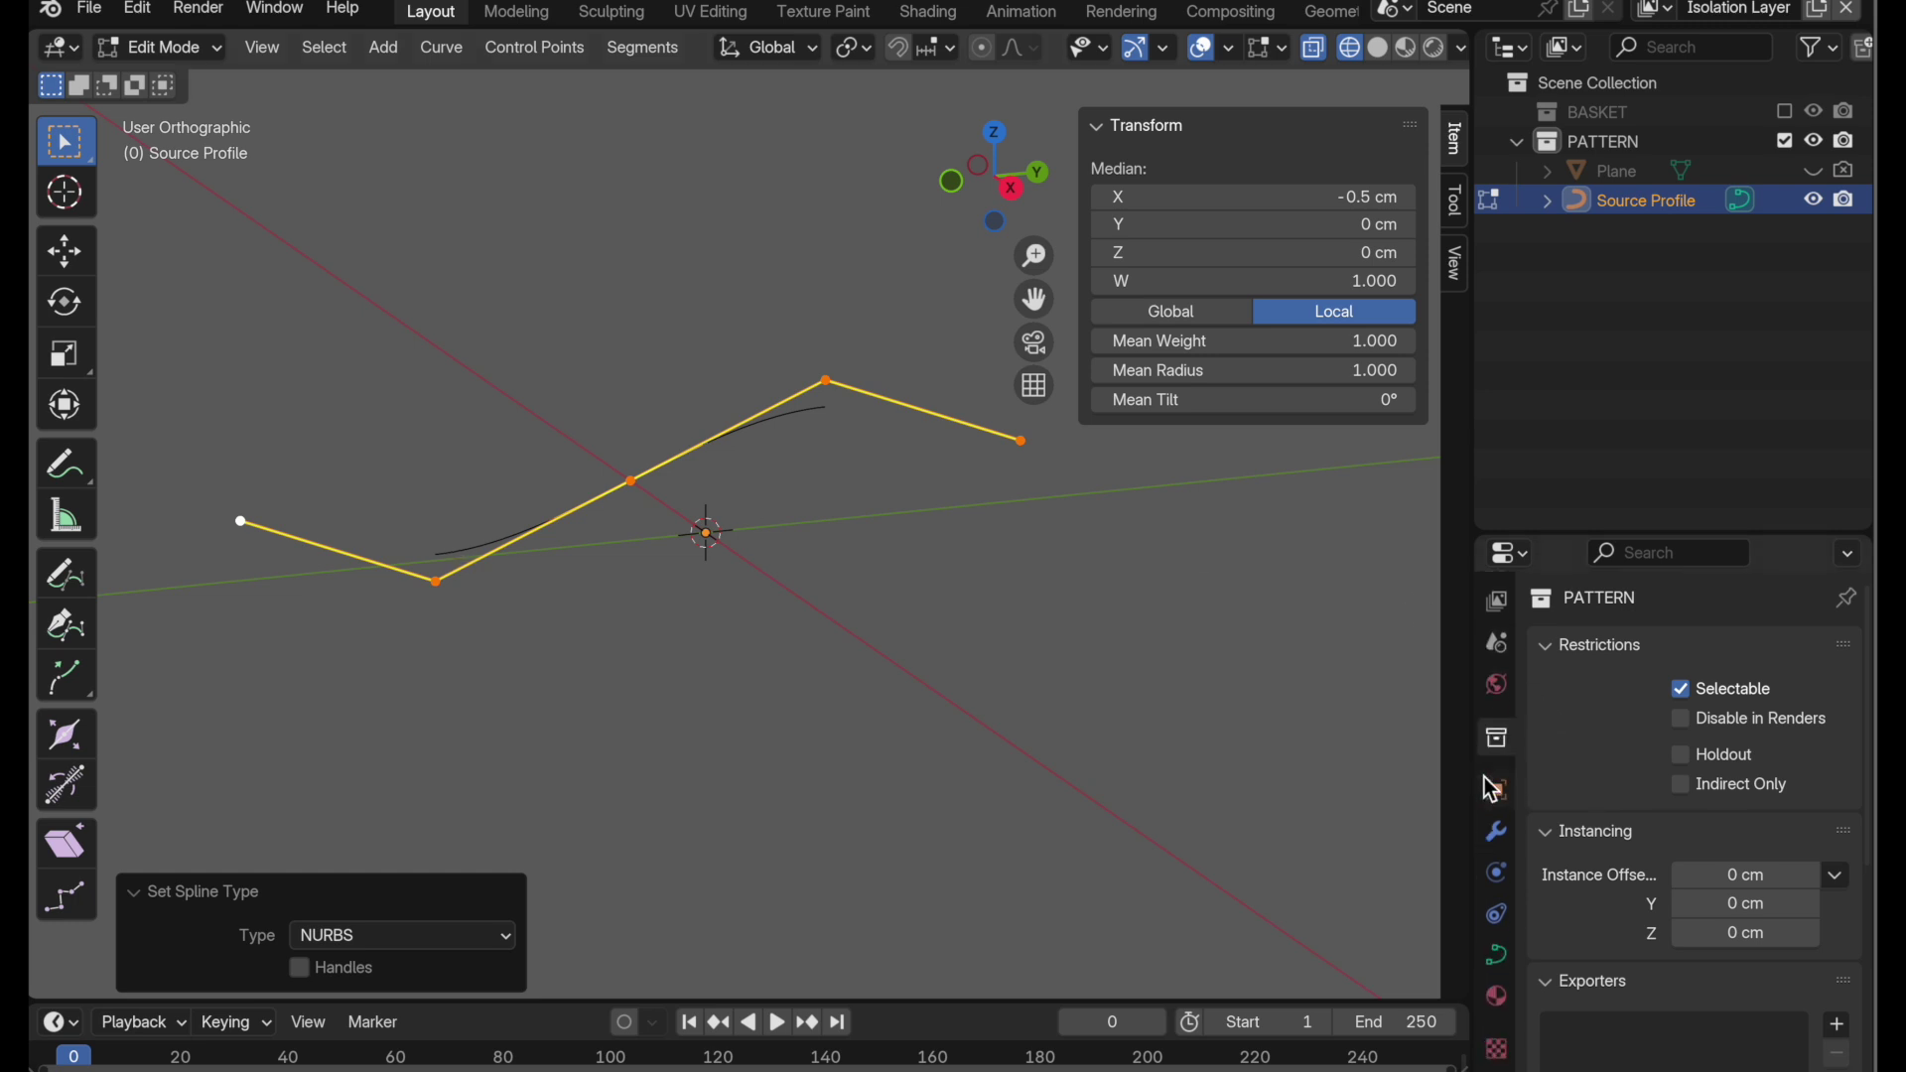
{"action": "left_click", "coordinate": [1502, 963]}
{"action": "scroll", "coordinate": [1625, 970], "scroll_direction": "down", "scroll_amount": 3}
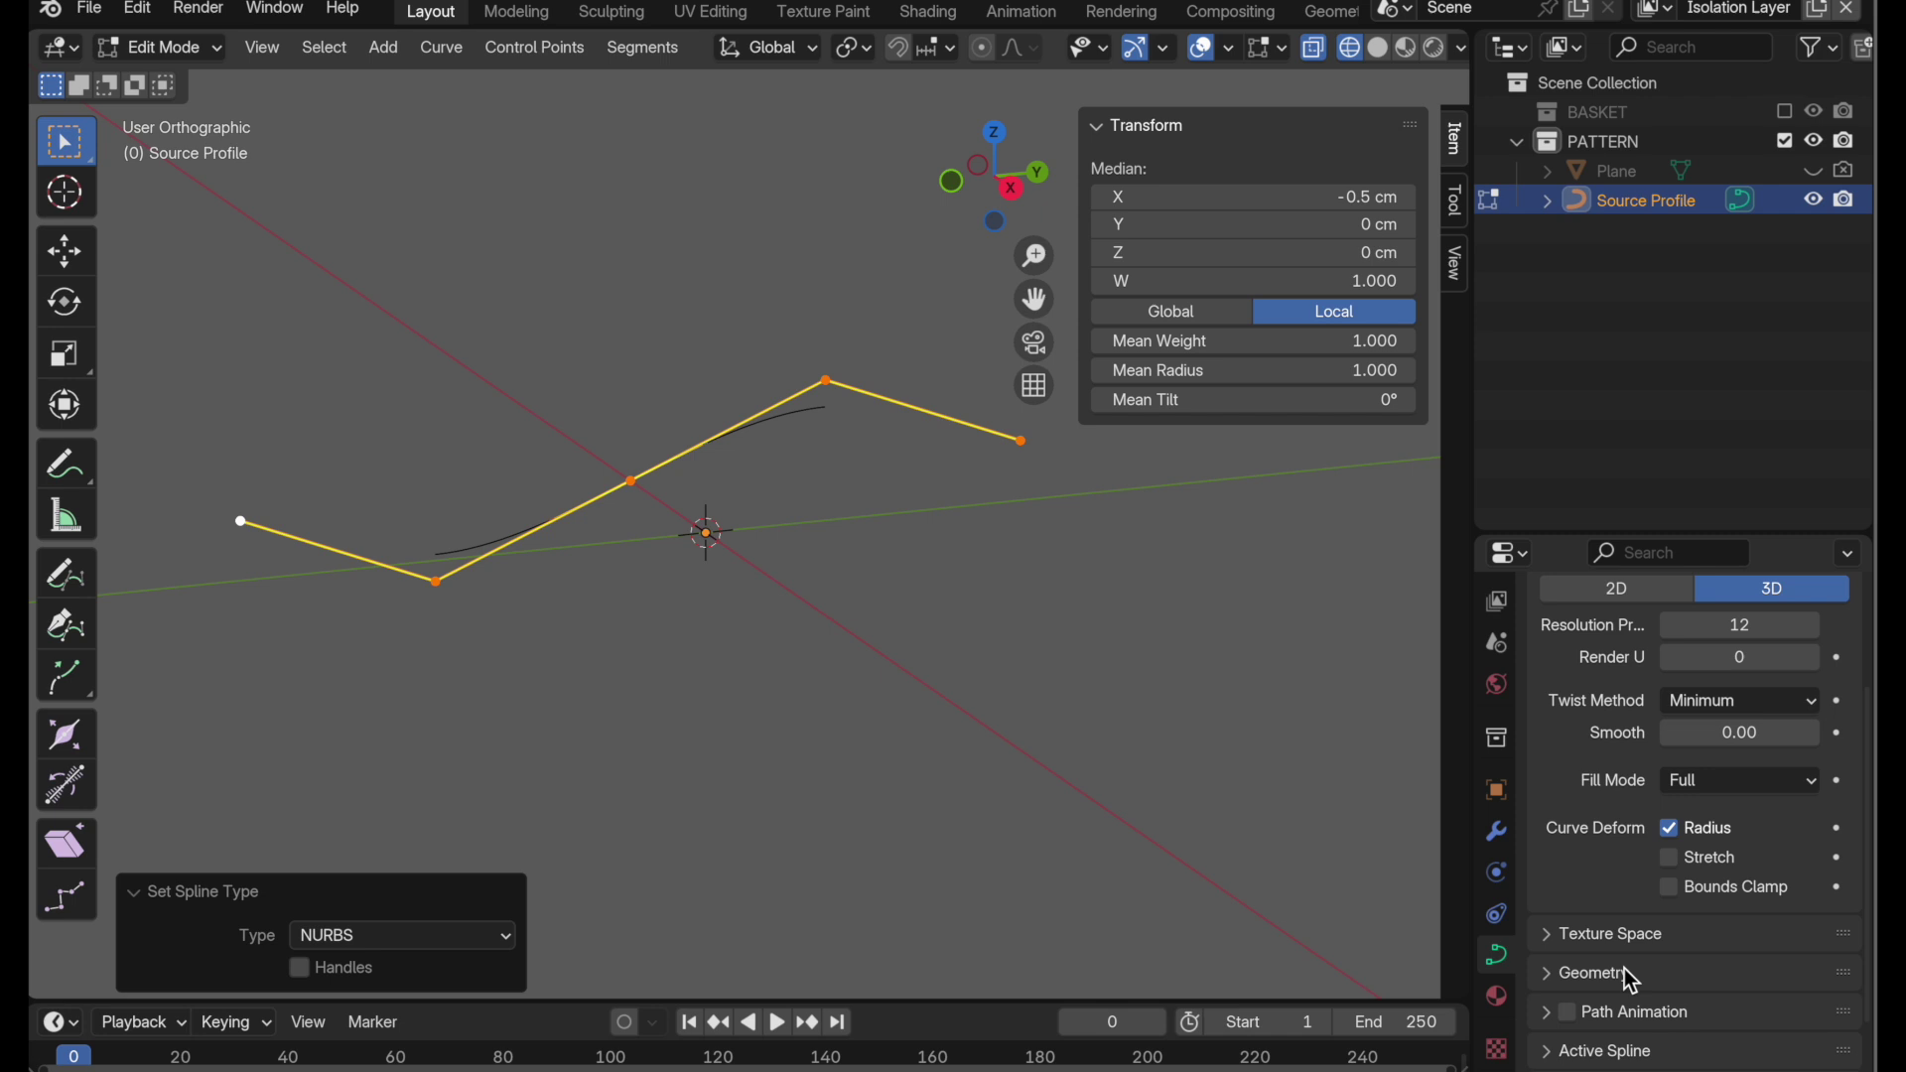
{"action": "scroll", "coordinate": [1625, 968], "scroll_direction": "down", "scroll_amount": 2}
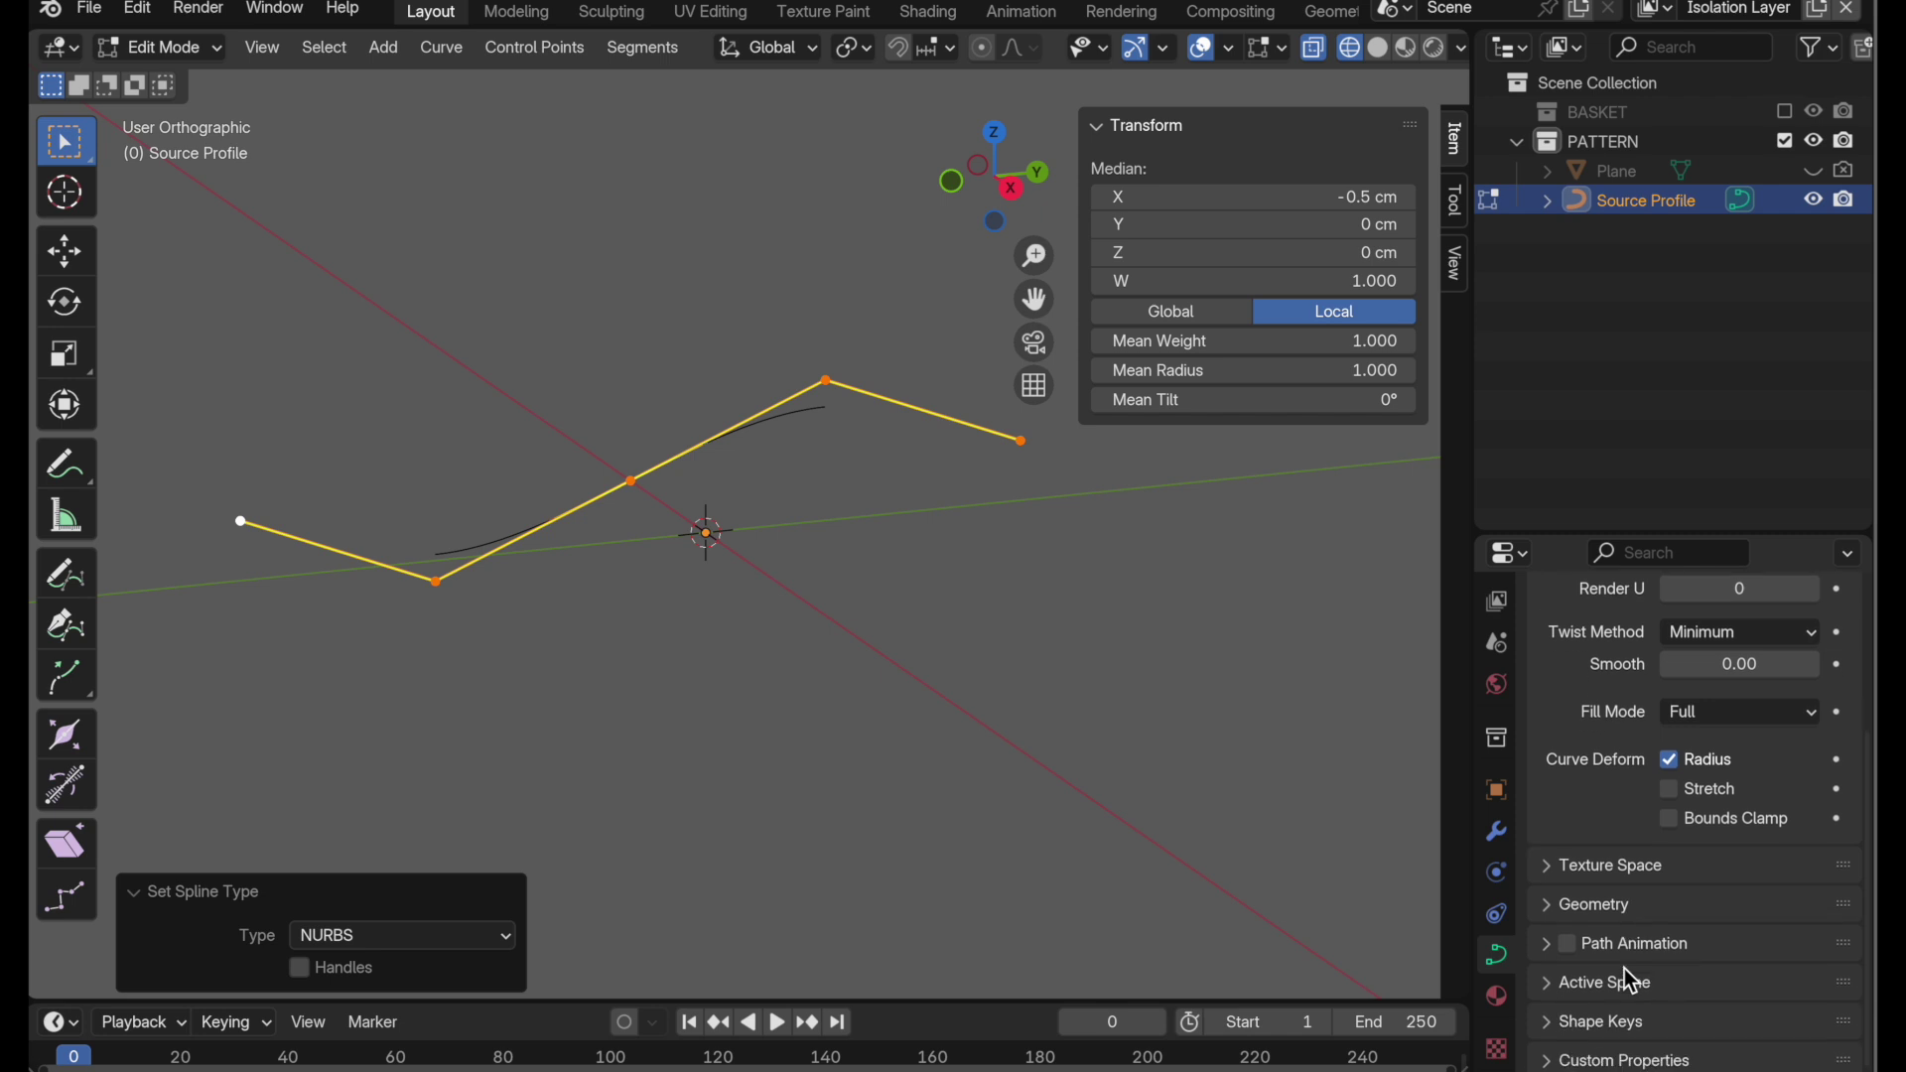
{"action": "left_click", "coordinate": [1547, 991]}
{"action": "scroll", "coordinate": [1617, 987], "scroll_direction": "down", "scroll_amount": 6}
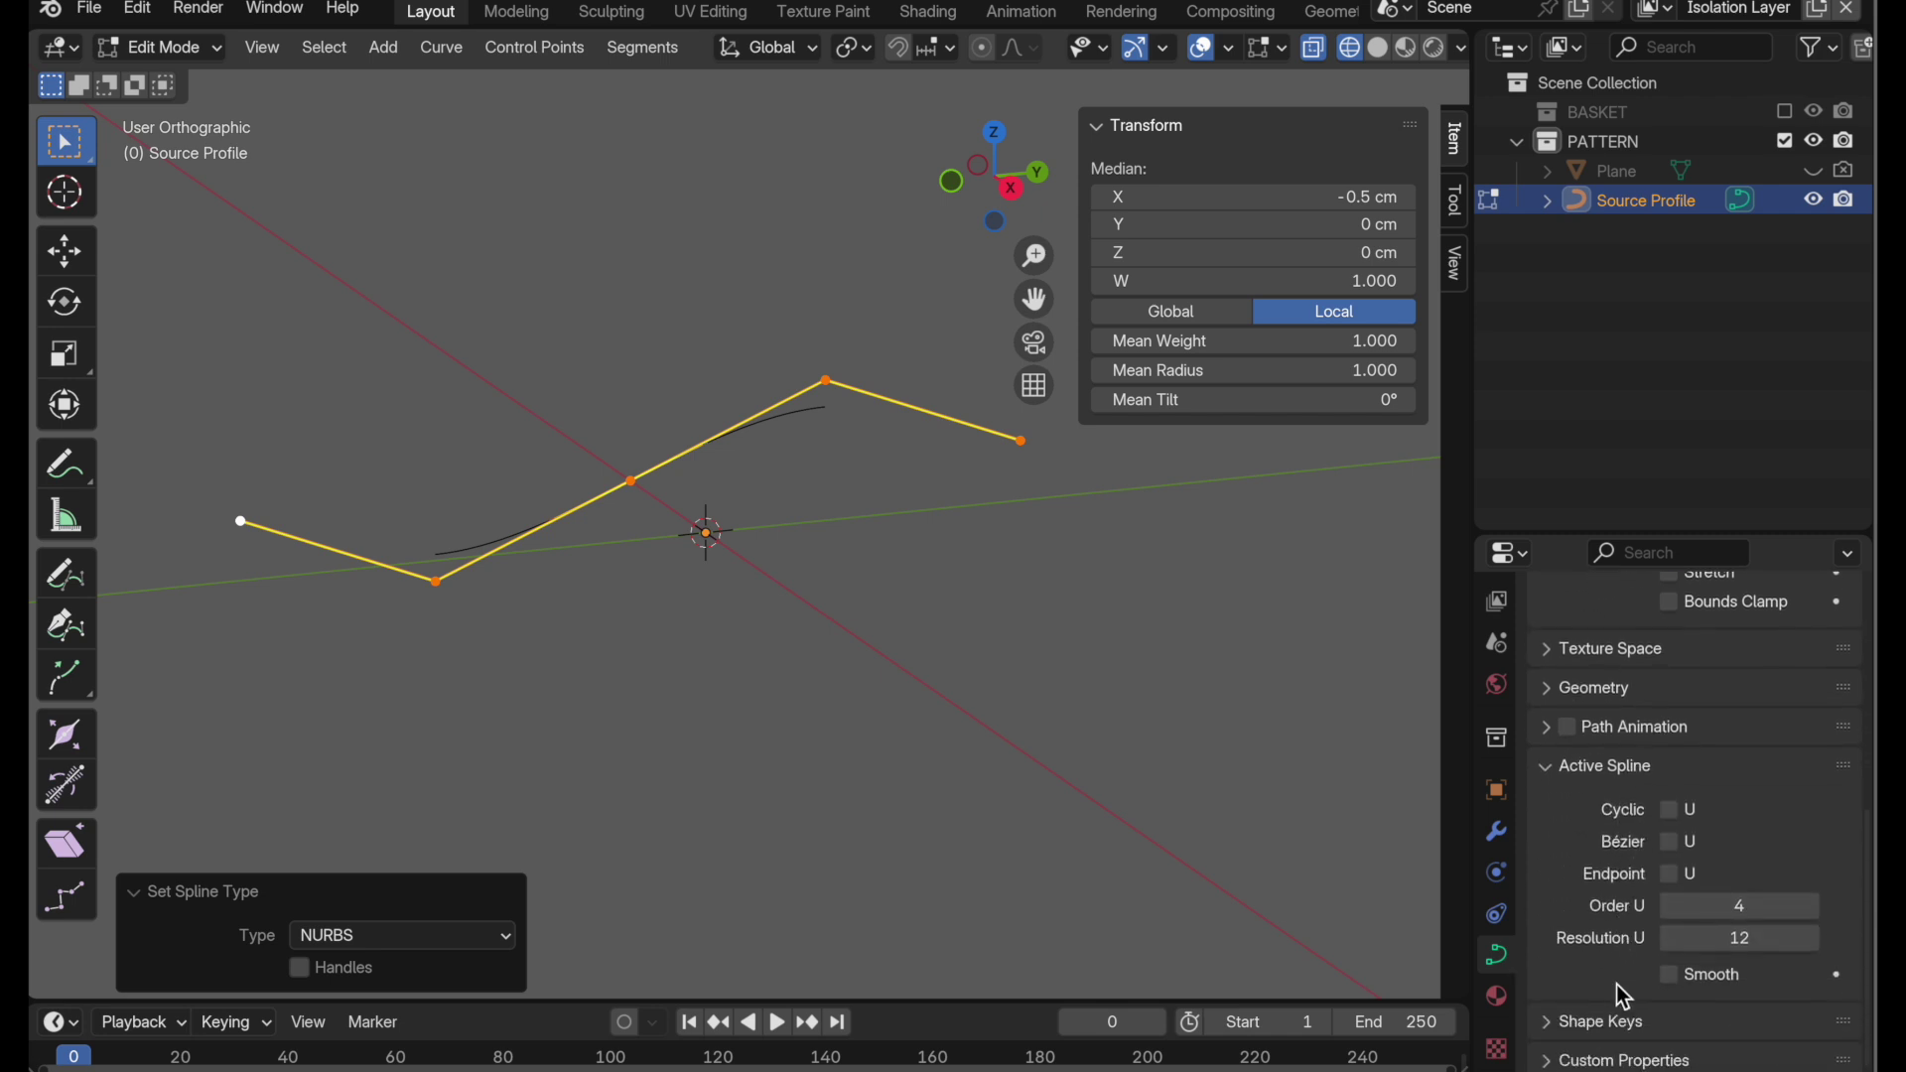
{"action": "left_click", "coordinate": [1675, 878]}
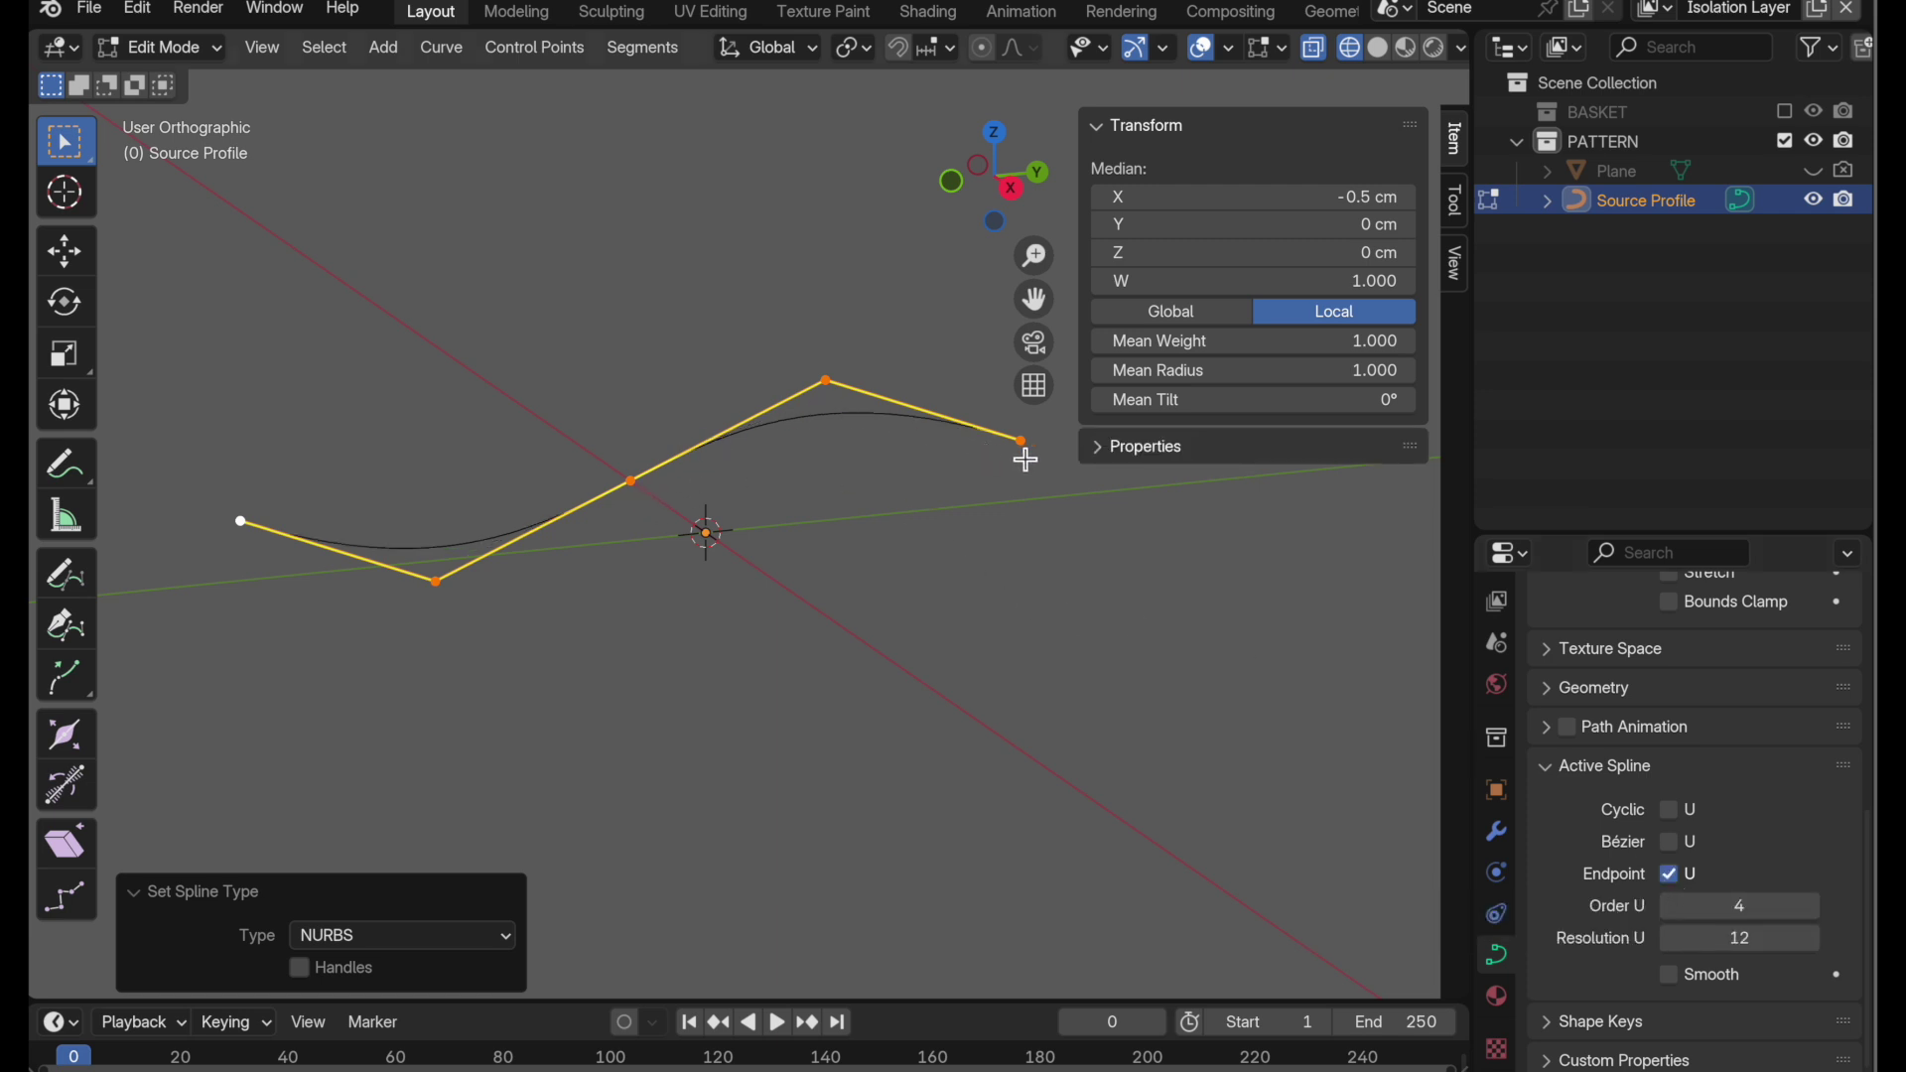
- From the right view, scale the top and bottom points 1.237 along Z around the bounding box center
{"action": "left_click", "coordinate": [1011, 186]}
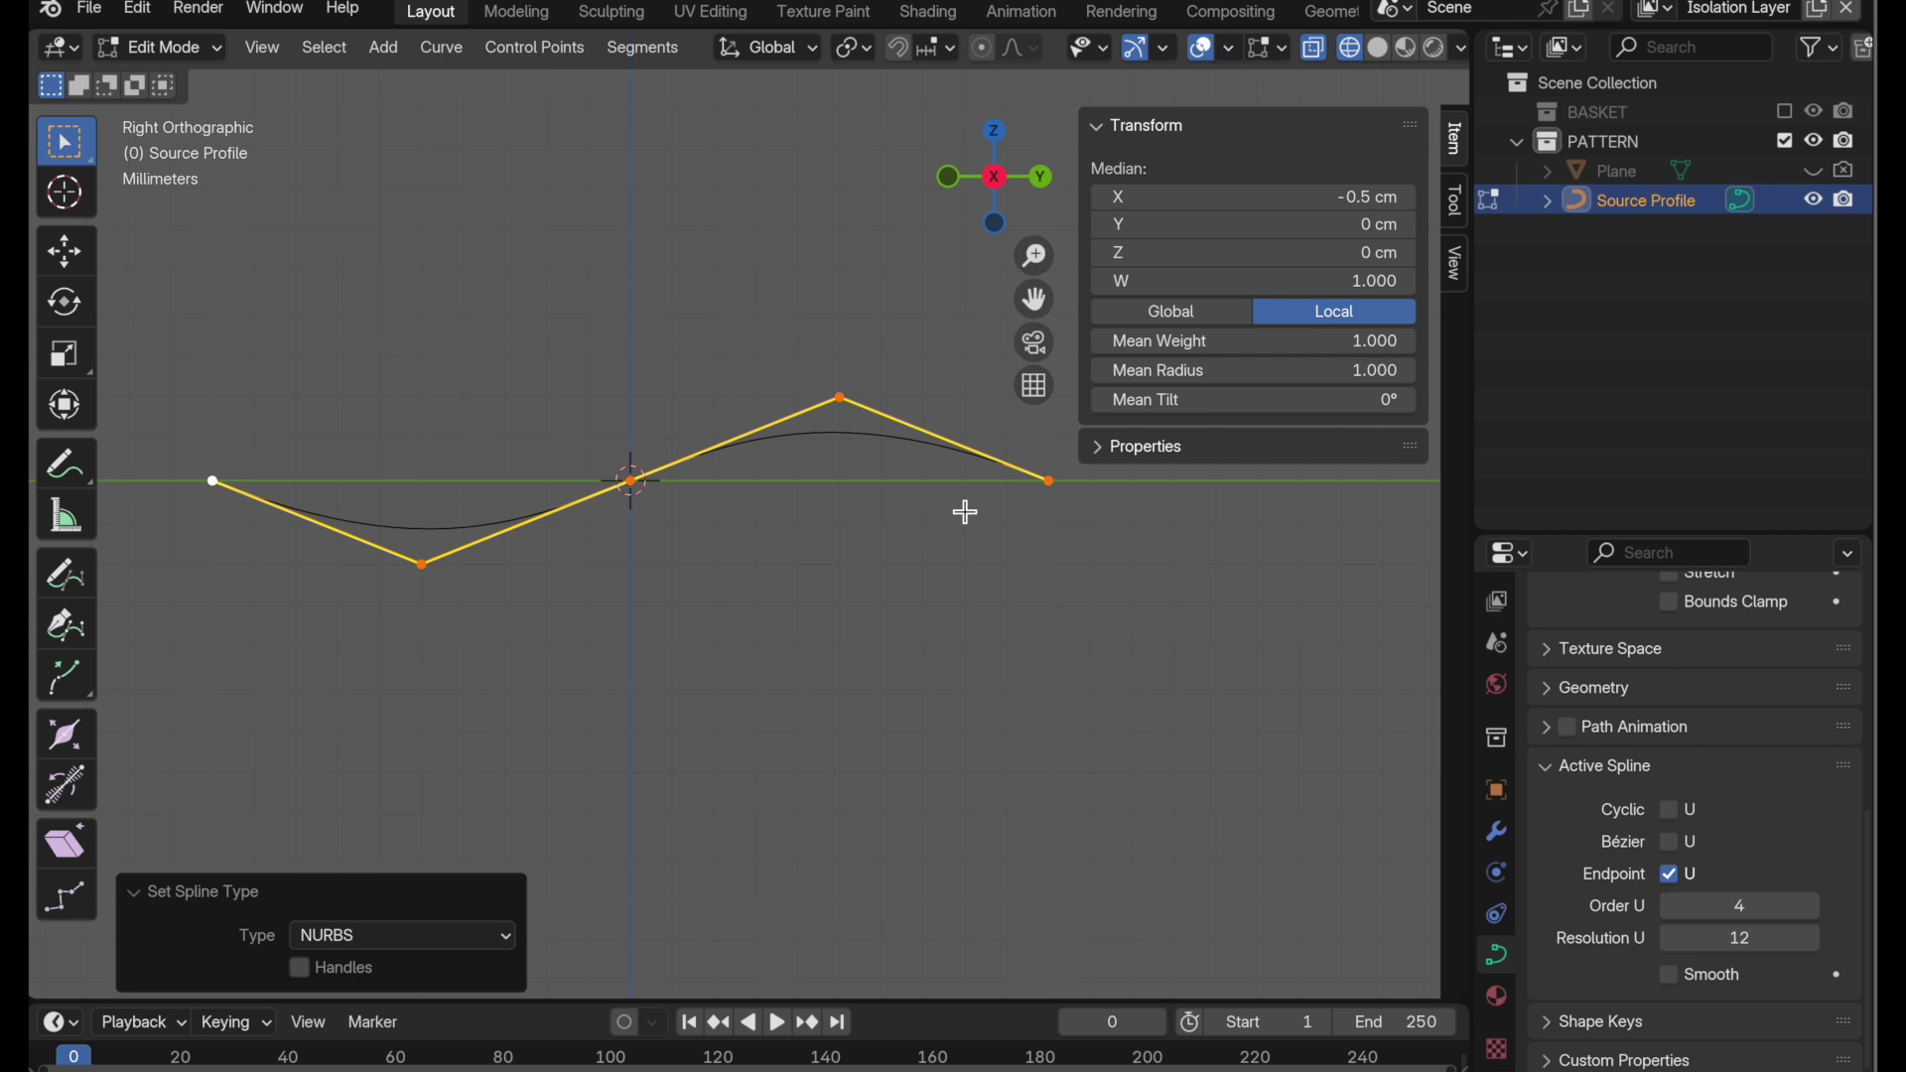
{"action": "key", "text": "Tab"}
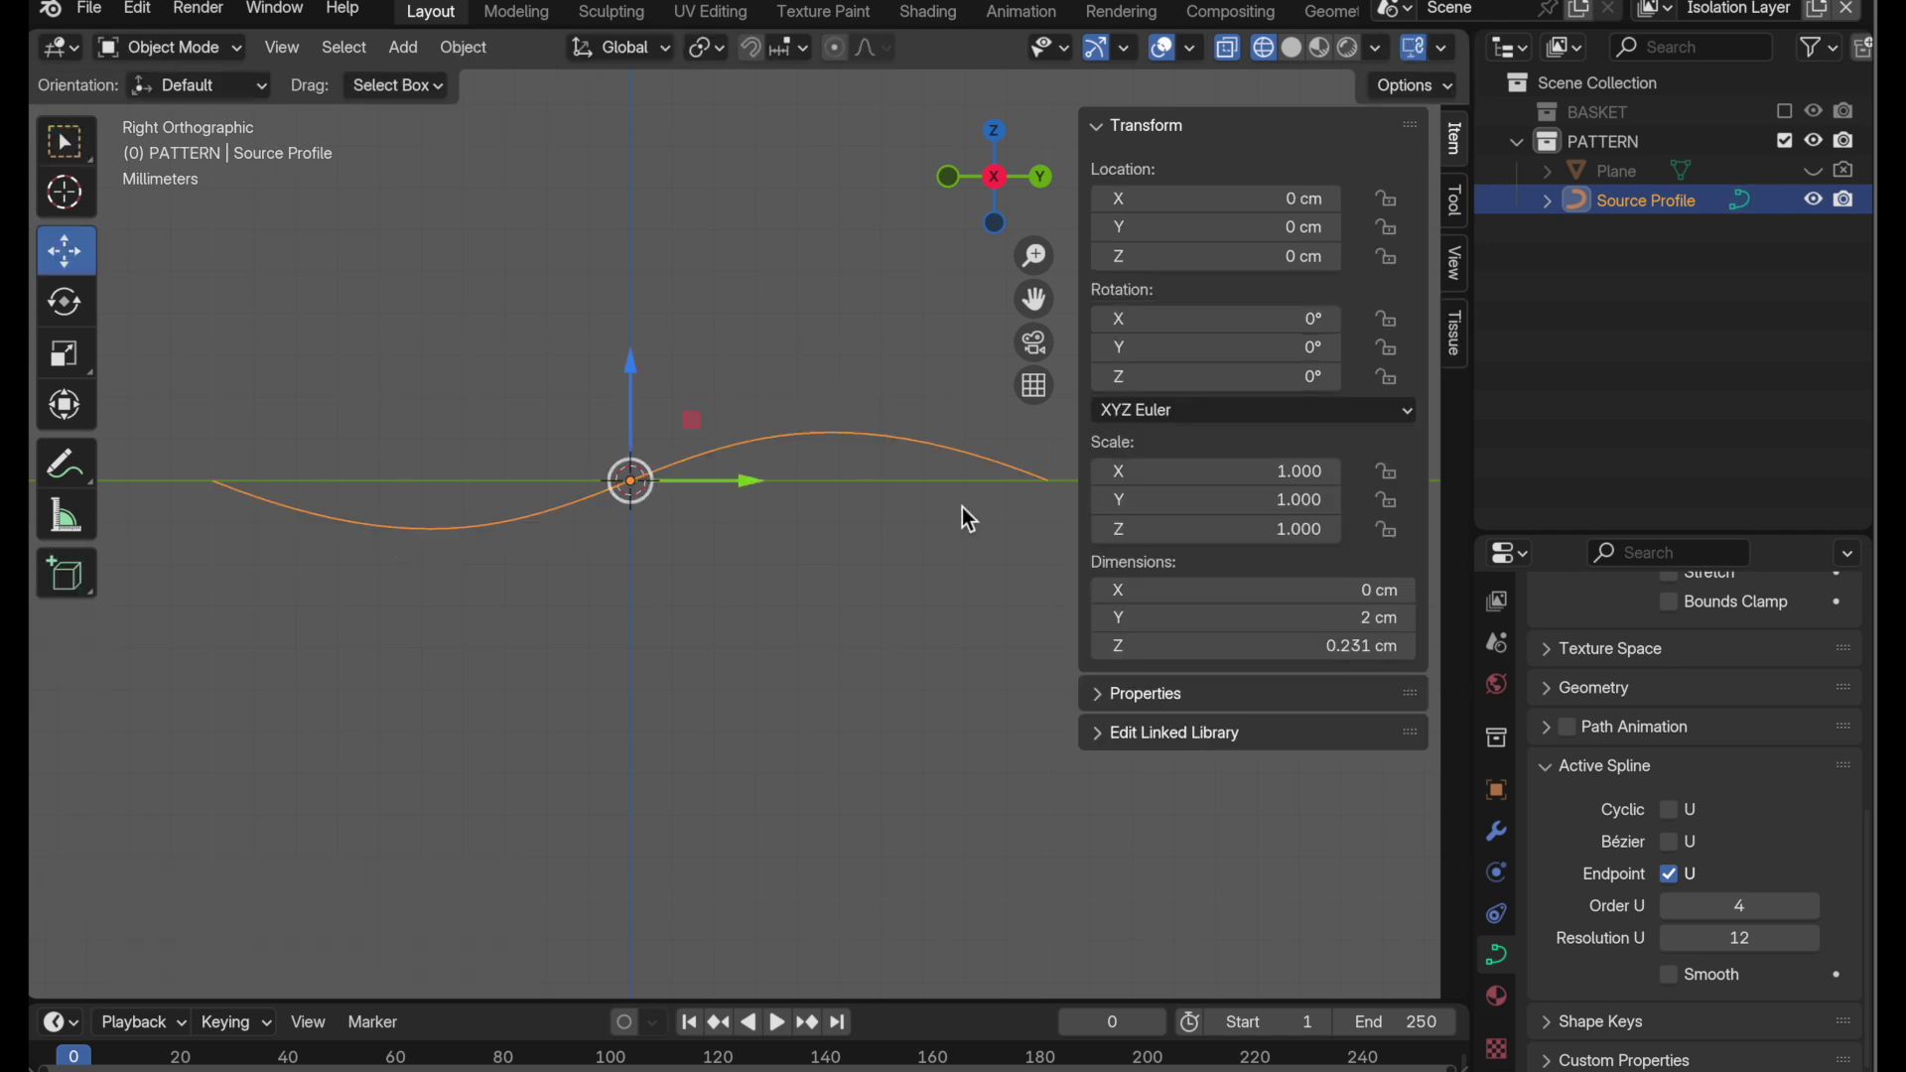
{"action": "key", "text": "Tab"}
{"action": "left_click", "coordinate": [844, 397]}
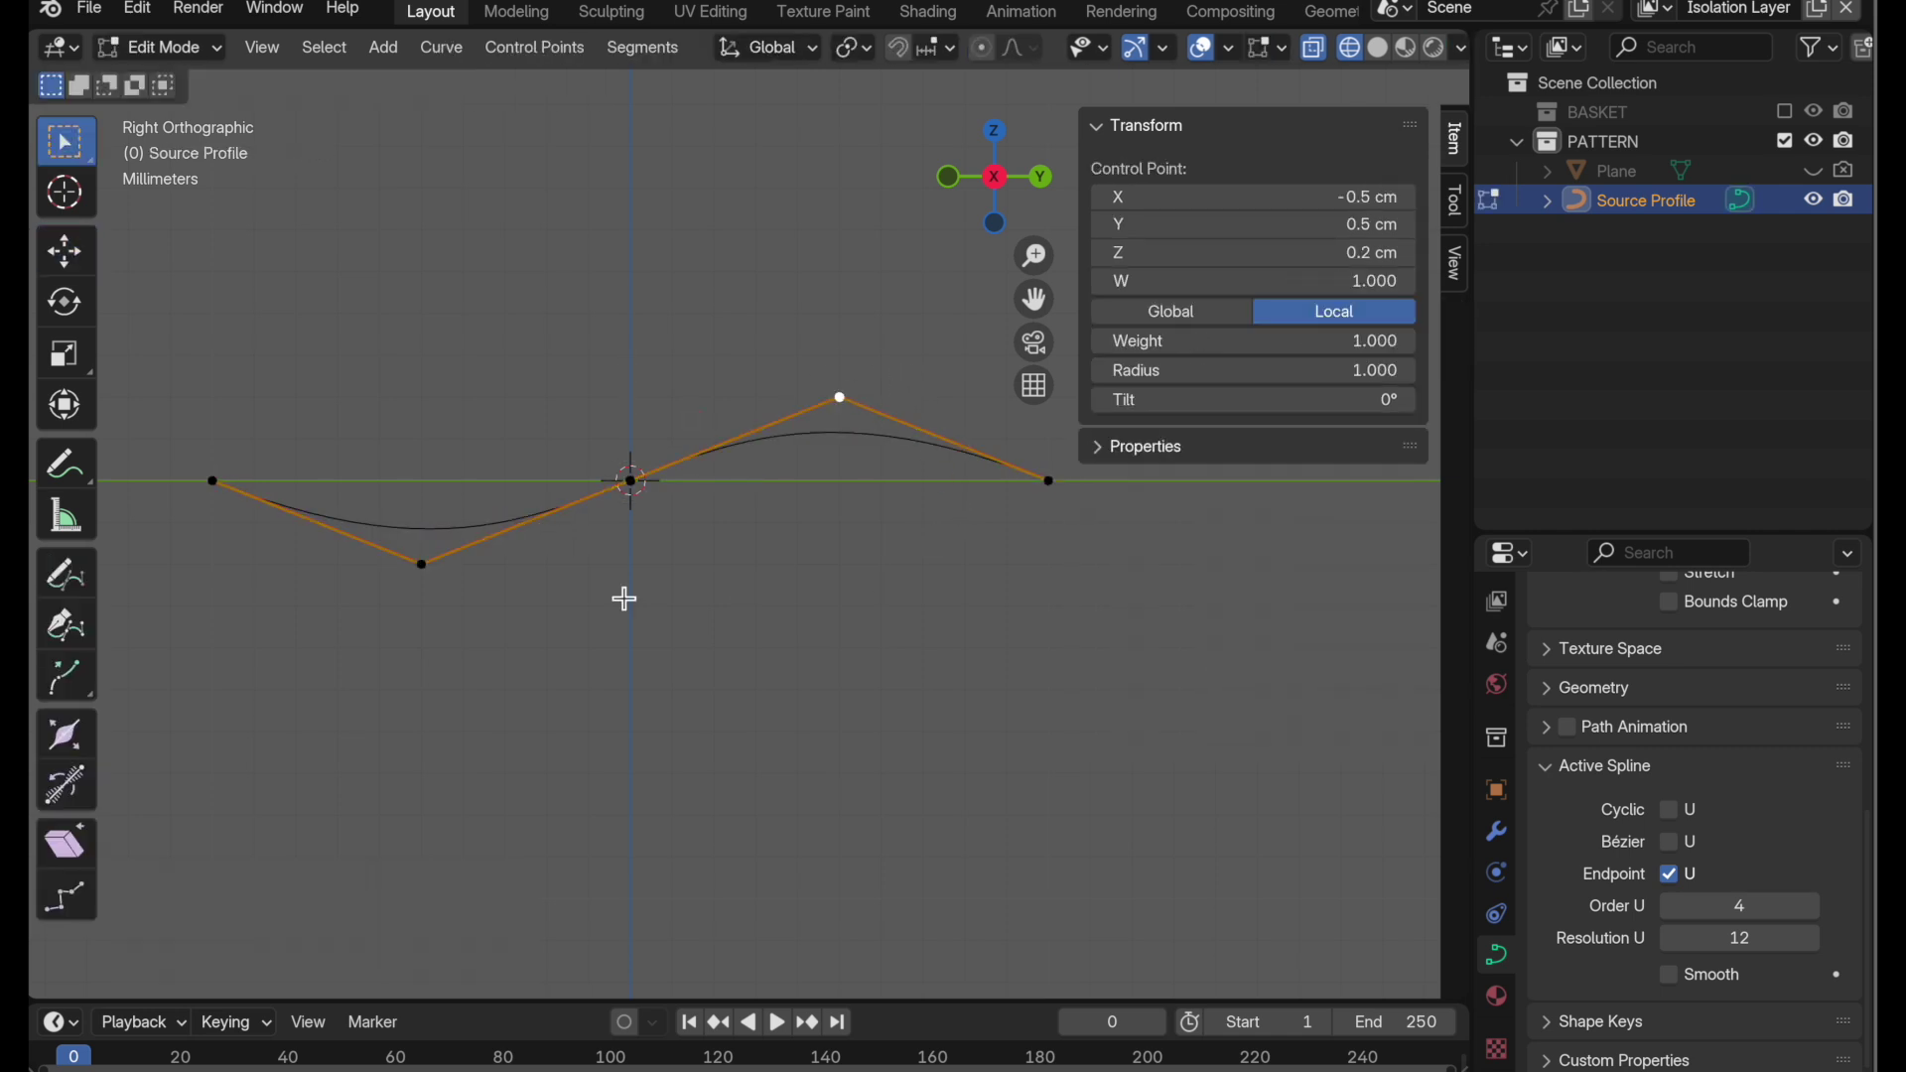
{"action": "left_click", "coordinate": [419, 573], "text": "shift"}
{"action": "key", "text": "period"}
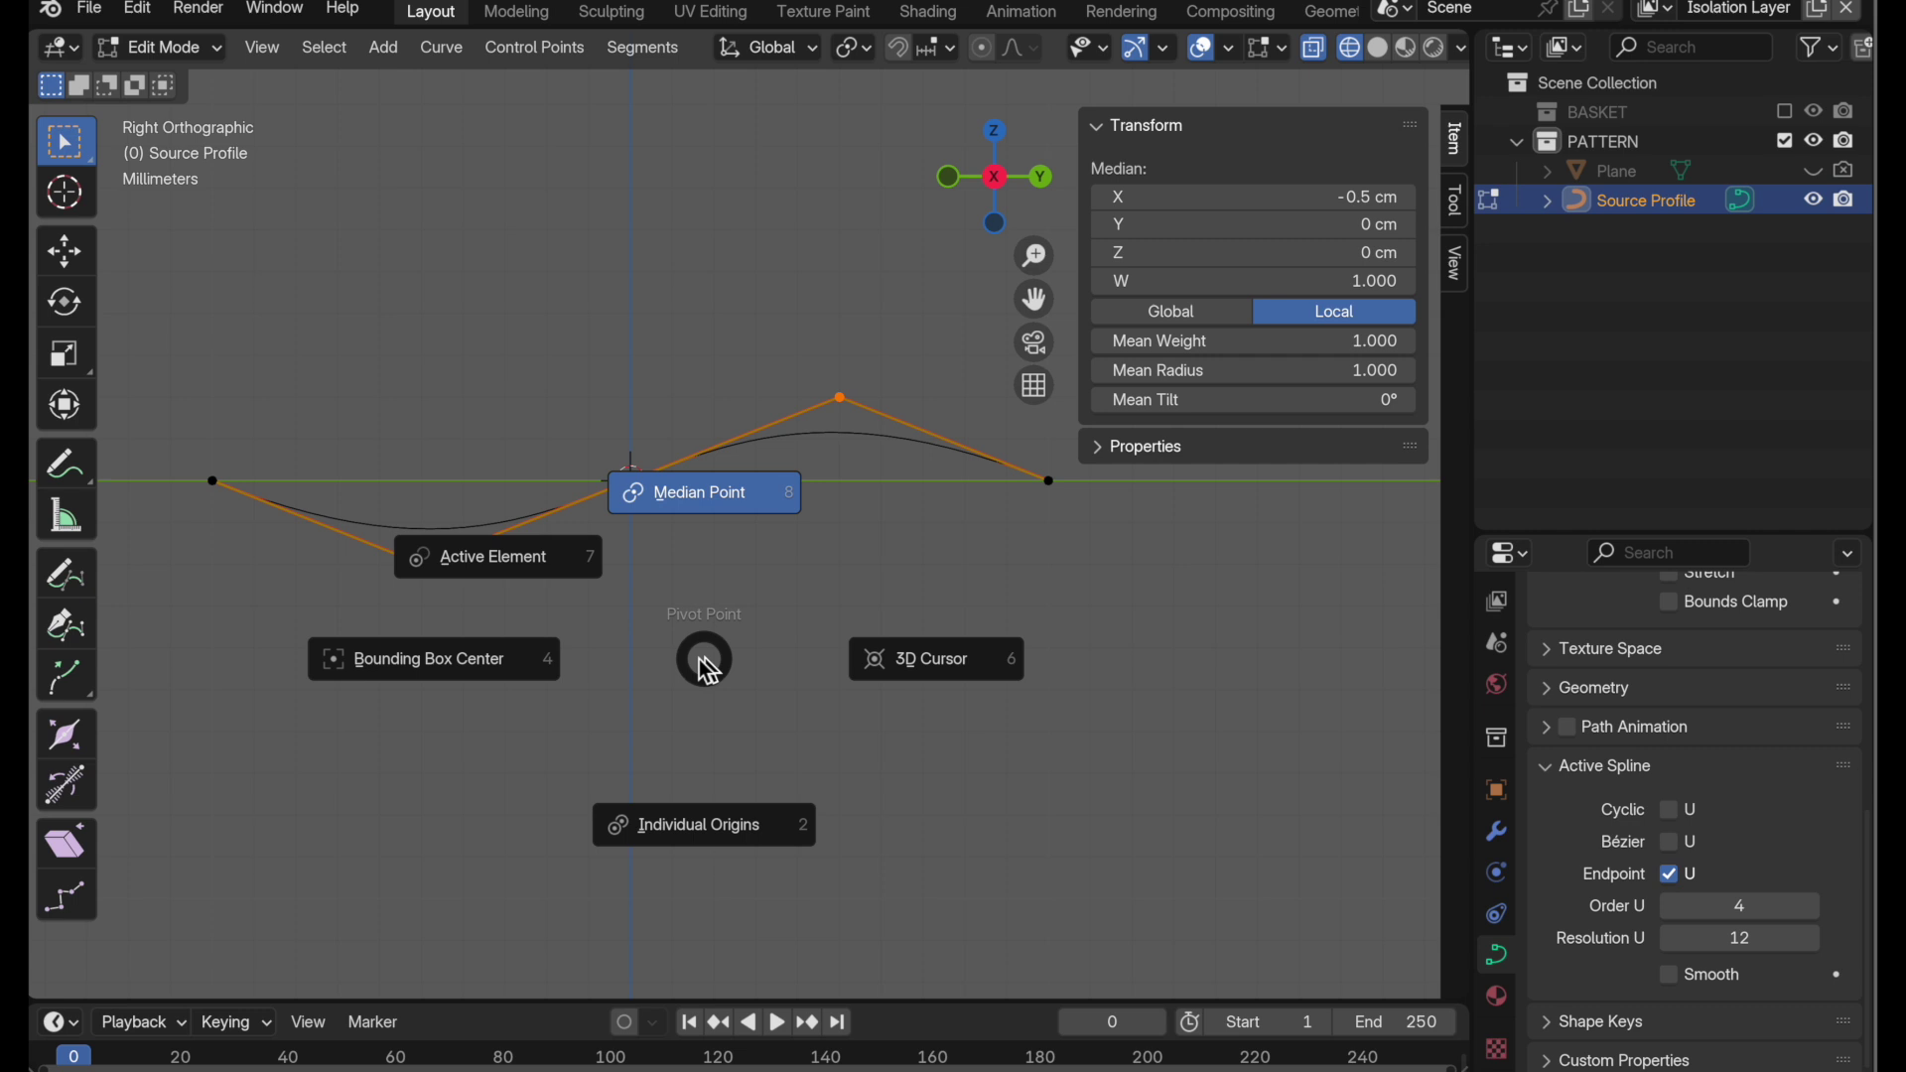
{"action": "left_click", "coordinate": [463, 669]}
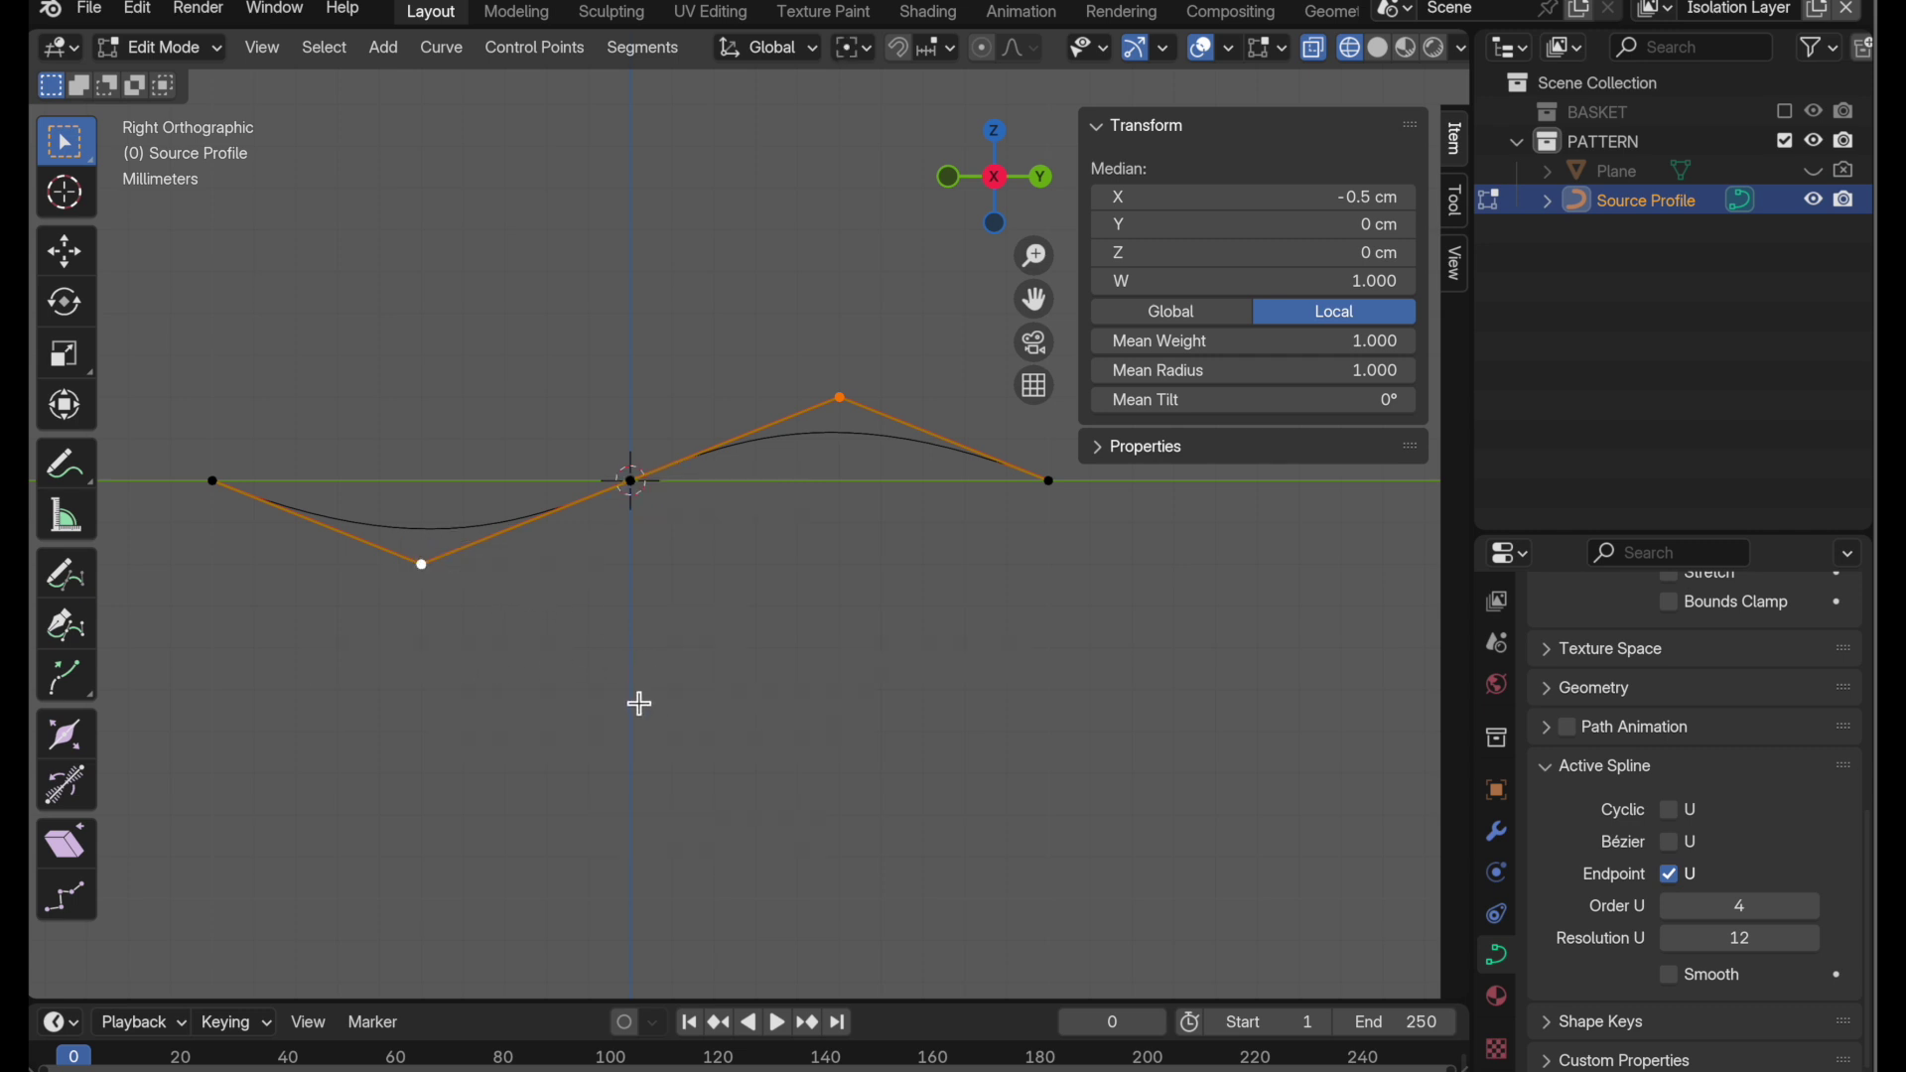
{"action": "key", "text": "s"}
{"action": "key", "text": "z"}
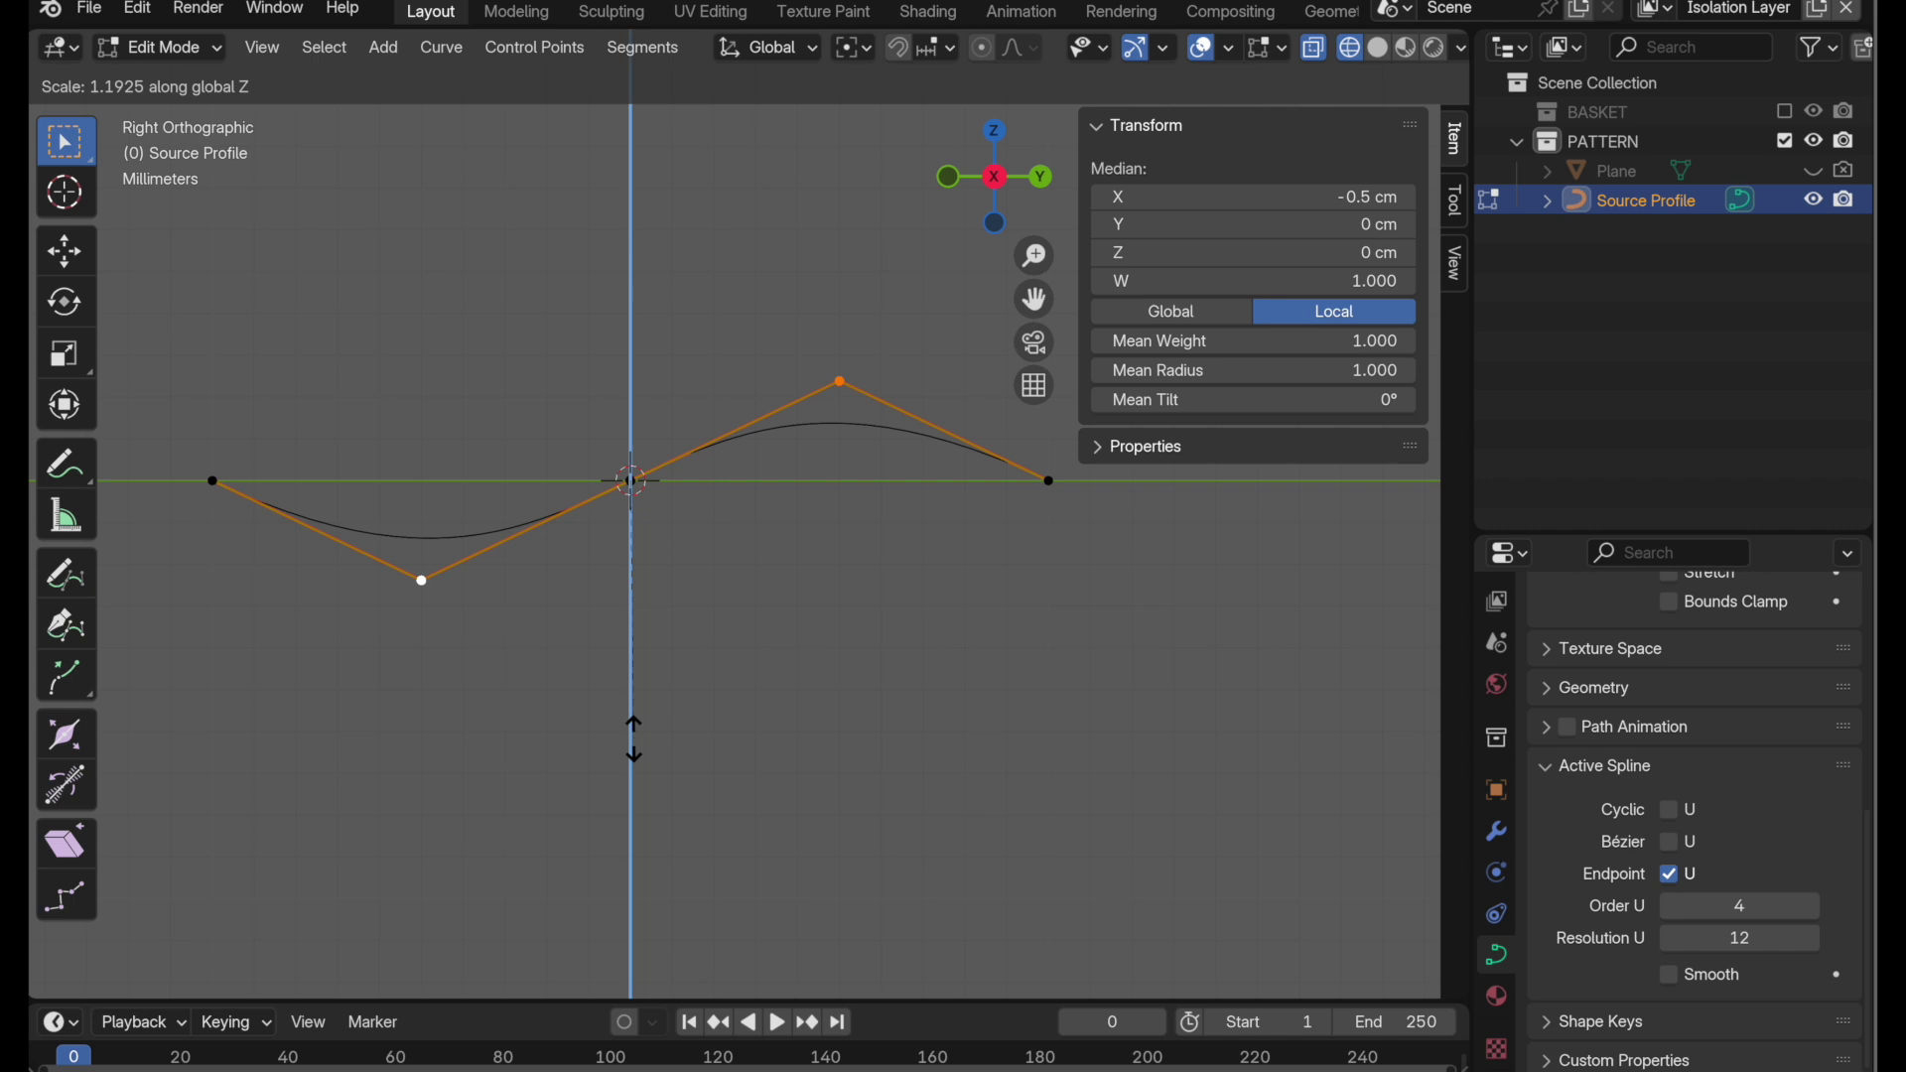
{"action": "left_click", "coordinate": [633, 748]}
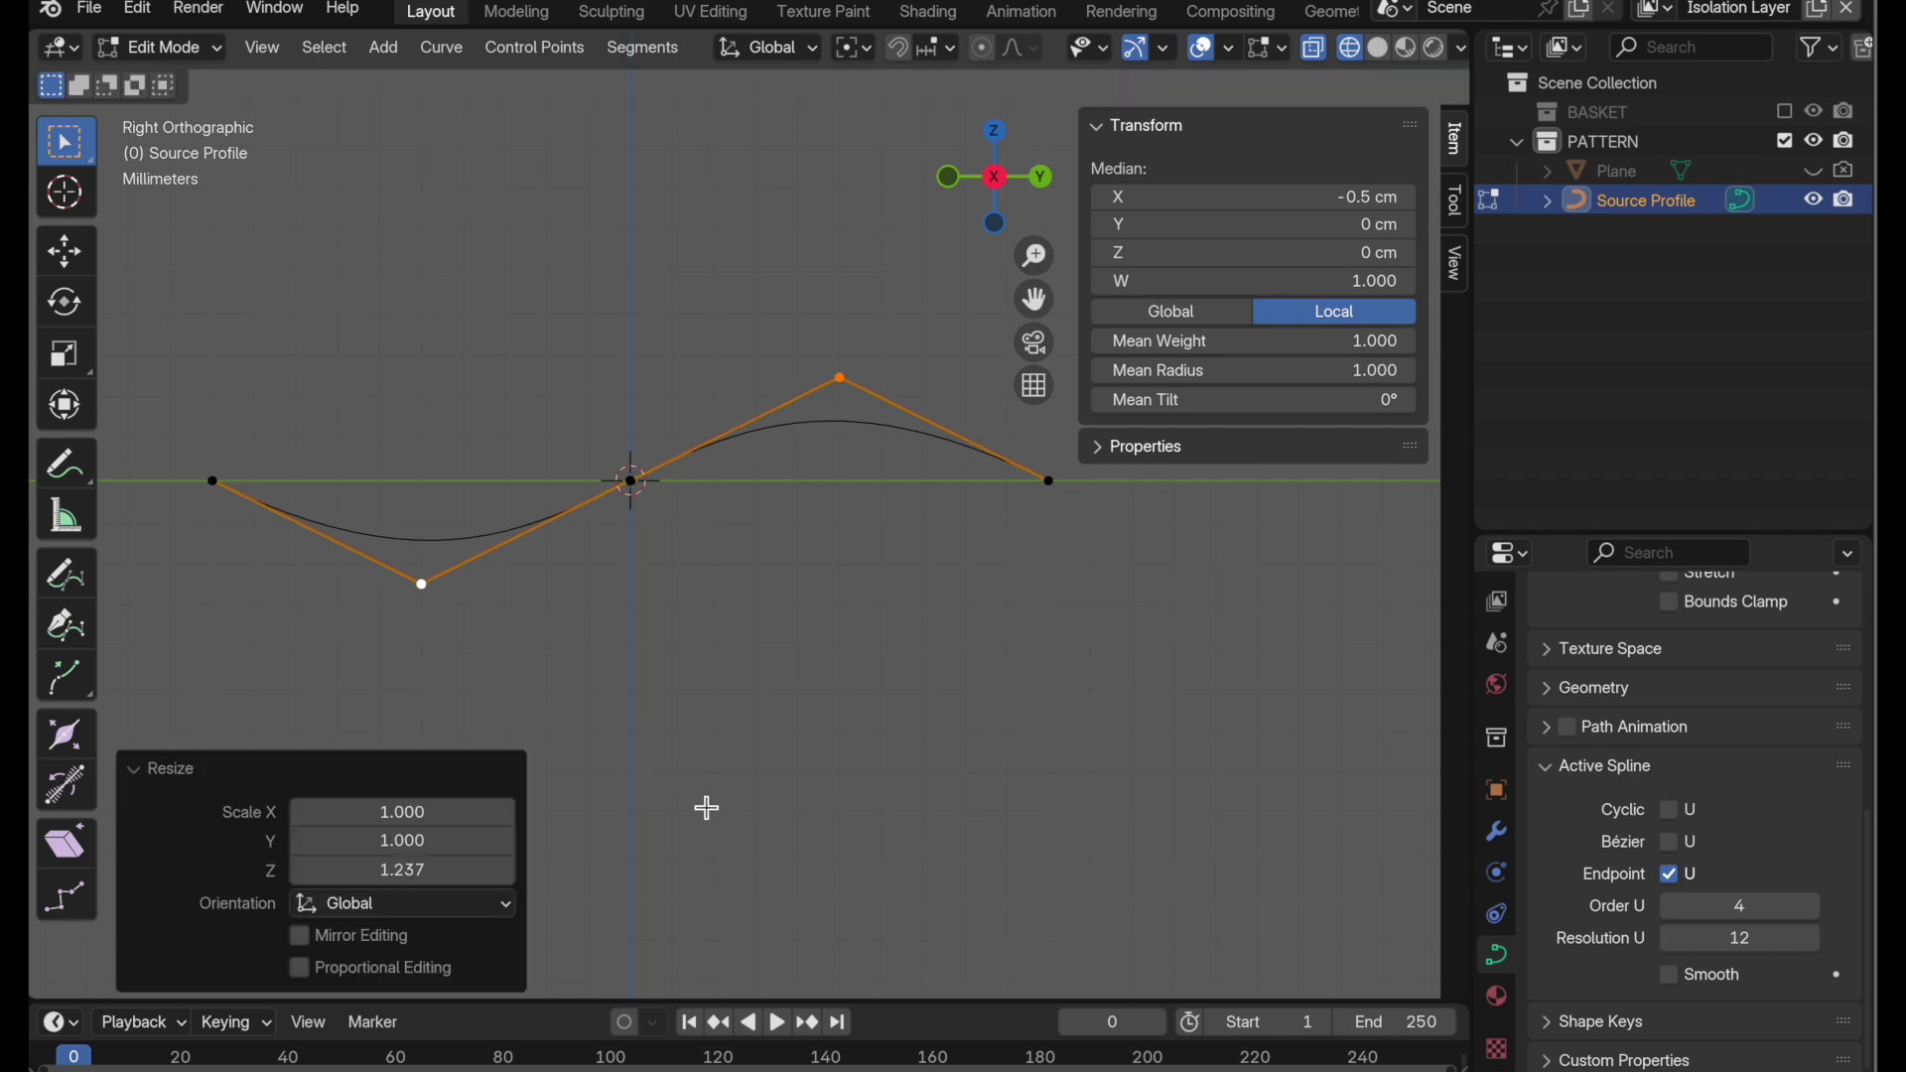
- Set the curve's Geometry bevel depth to 0.1 cm, making the wave a round tube
{"action": "middle_click_drag", "start_coordinate": [711, 651], "coordinate": [856, 739]}
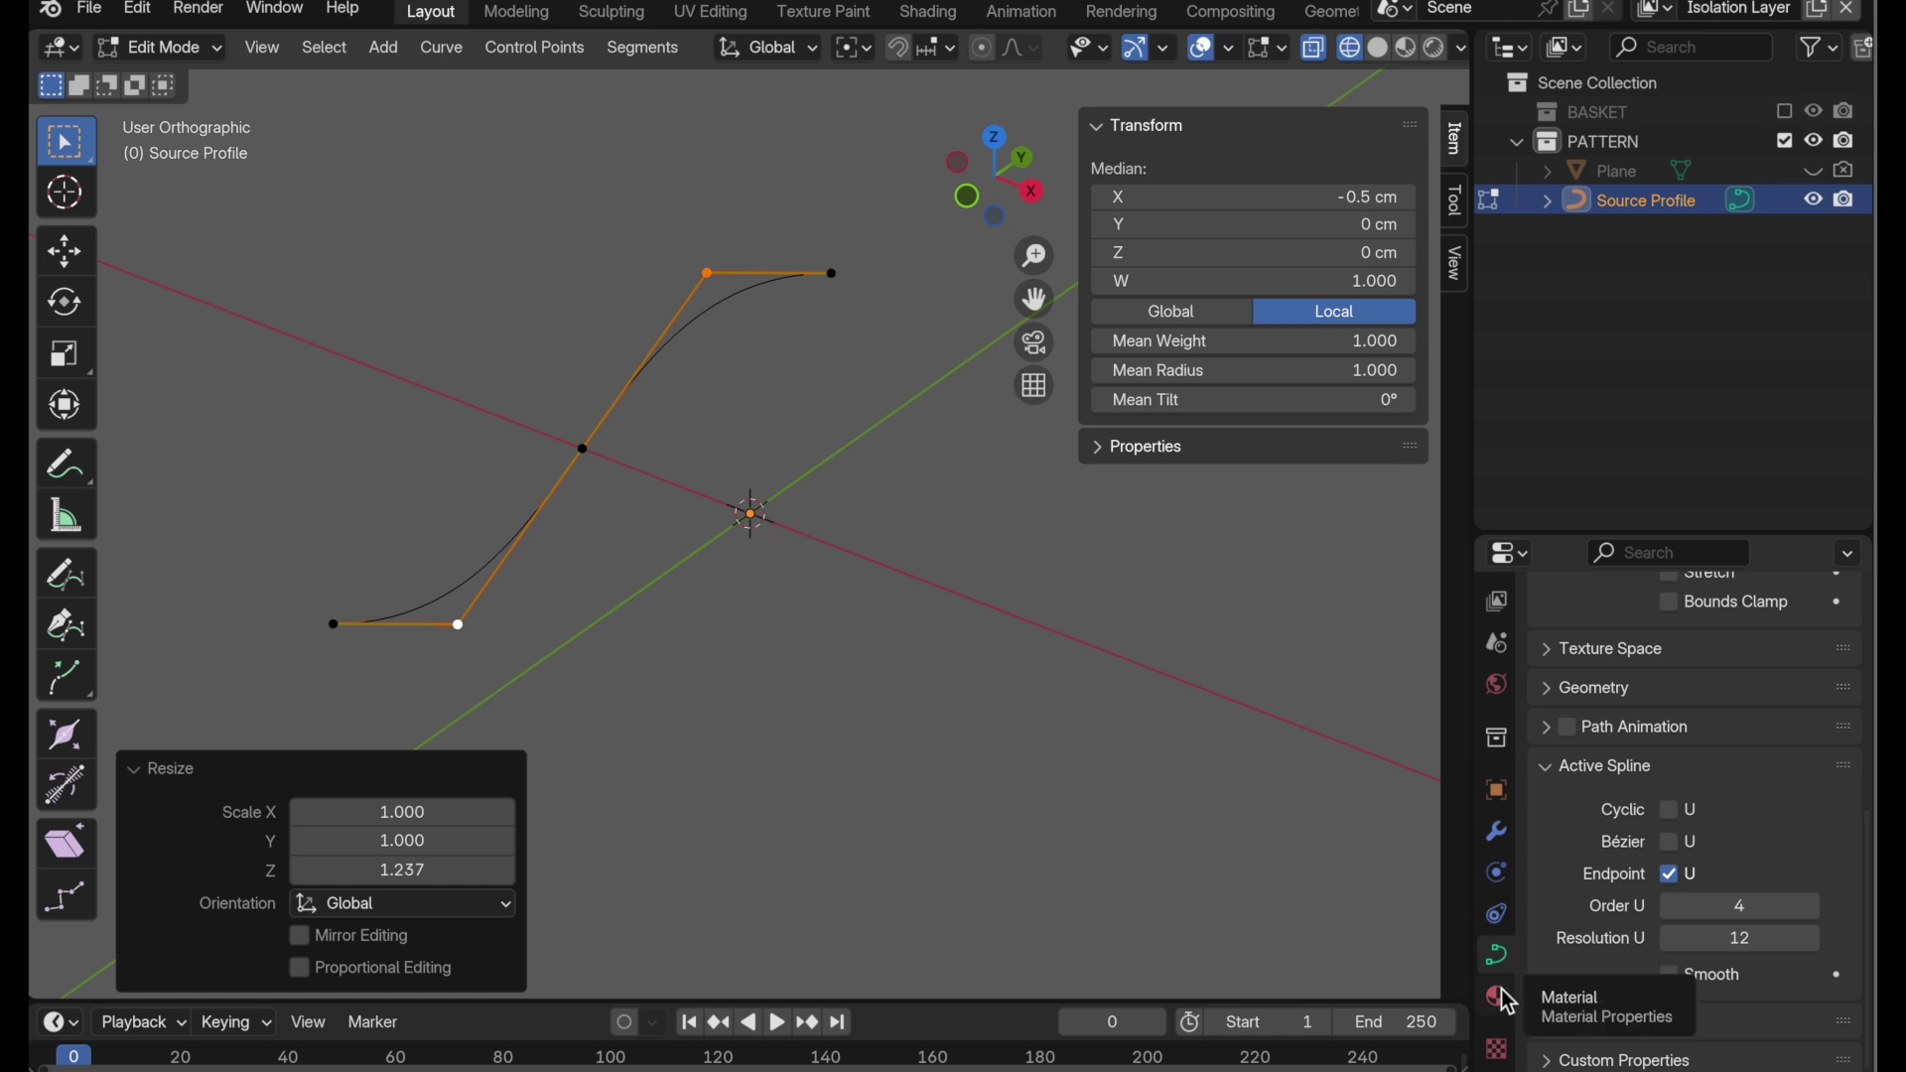
{"action": "scroll", "coordinate": [1602, 986], "scroll_direction": "up", "scroll_amount": 5}
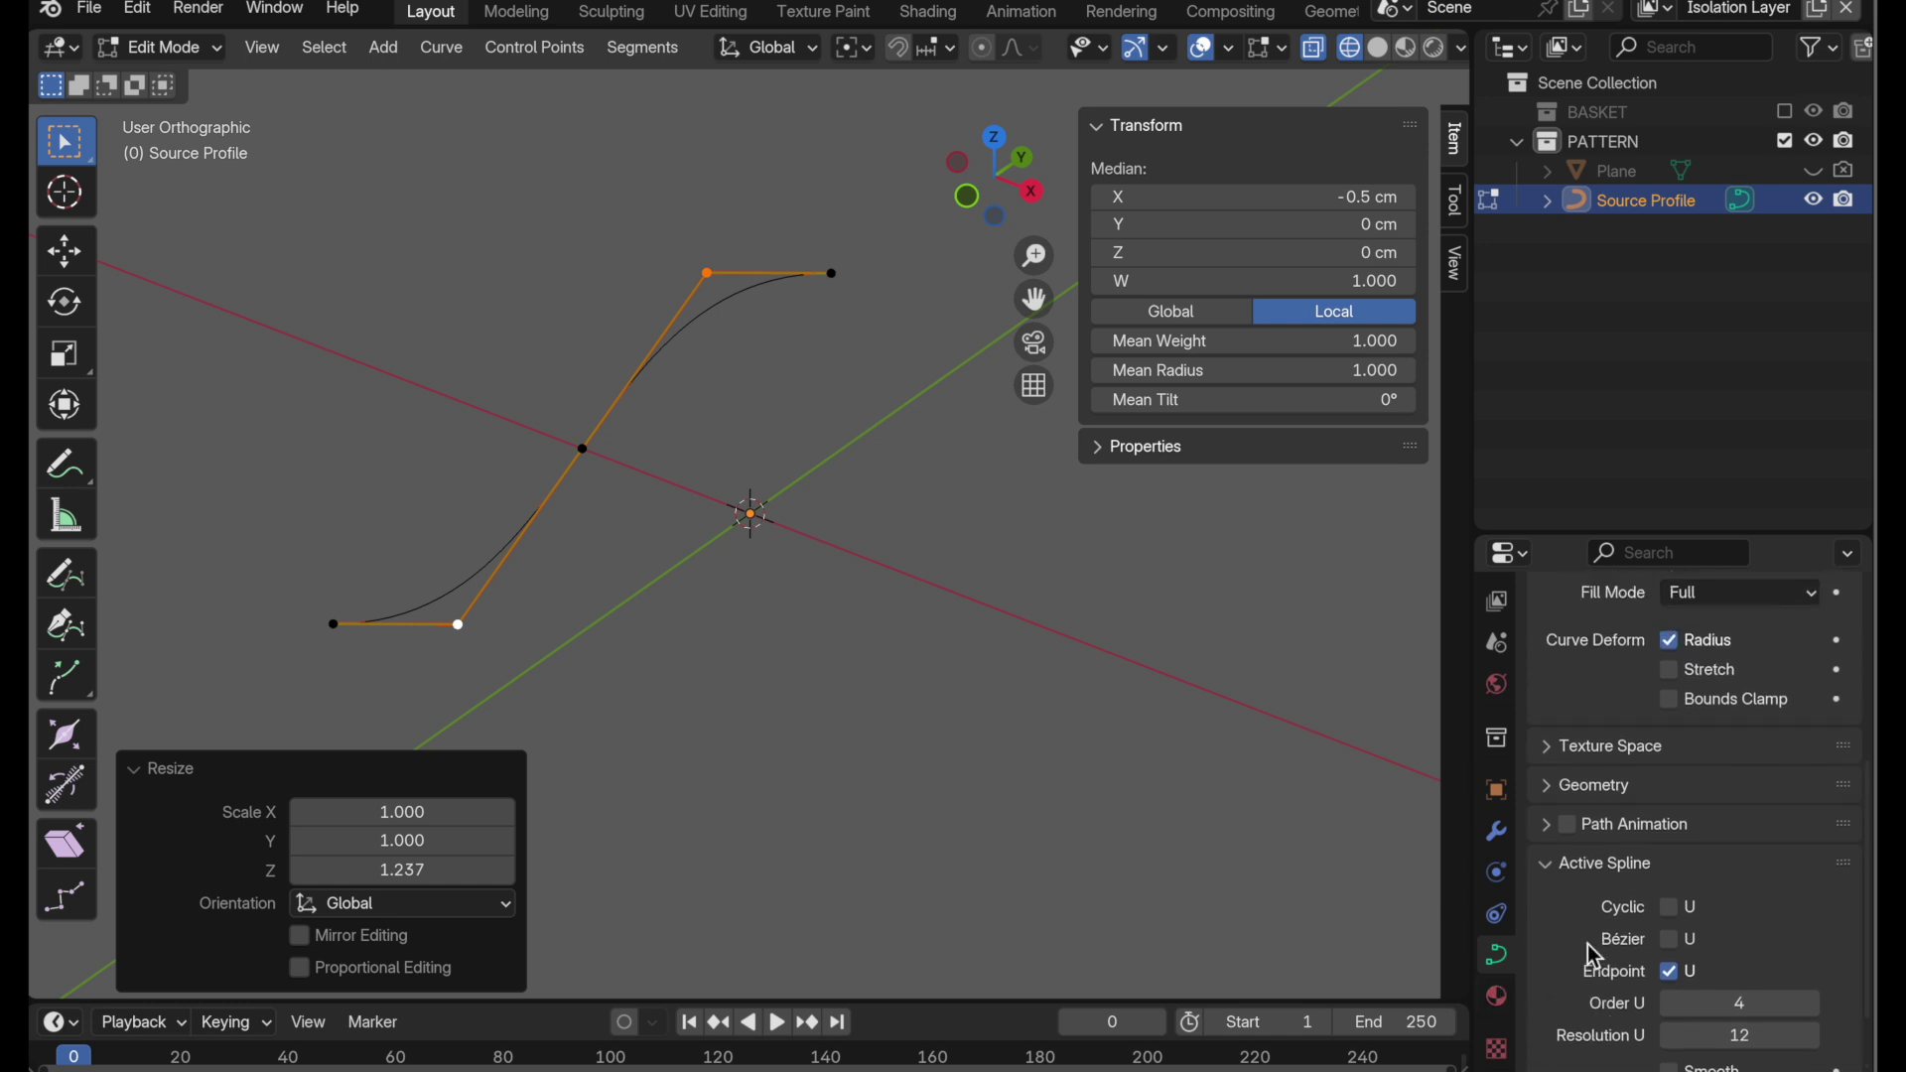
{"action": "left_click", "coordinate": [1554, 912]}
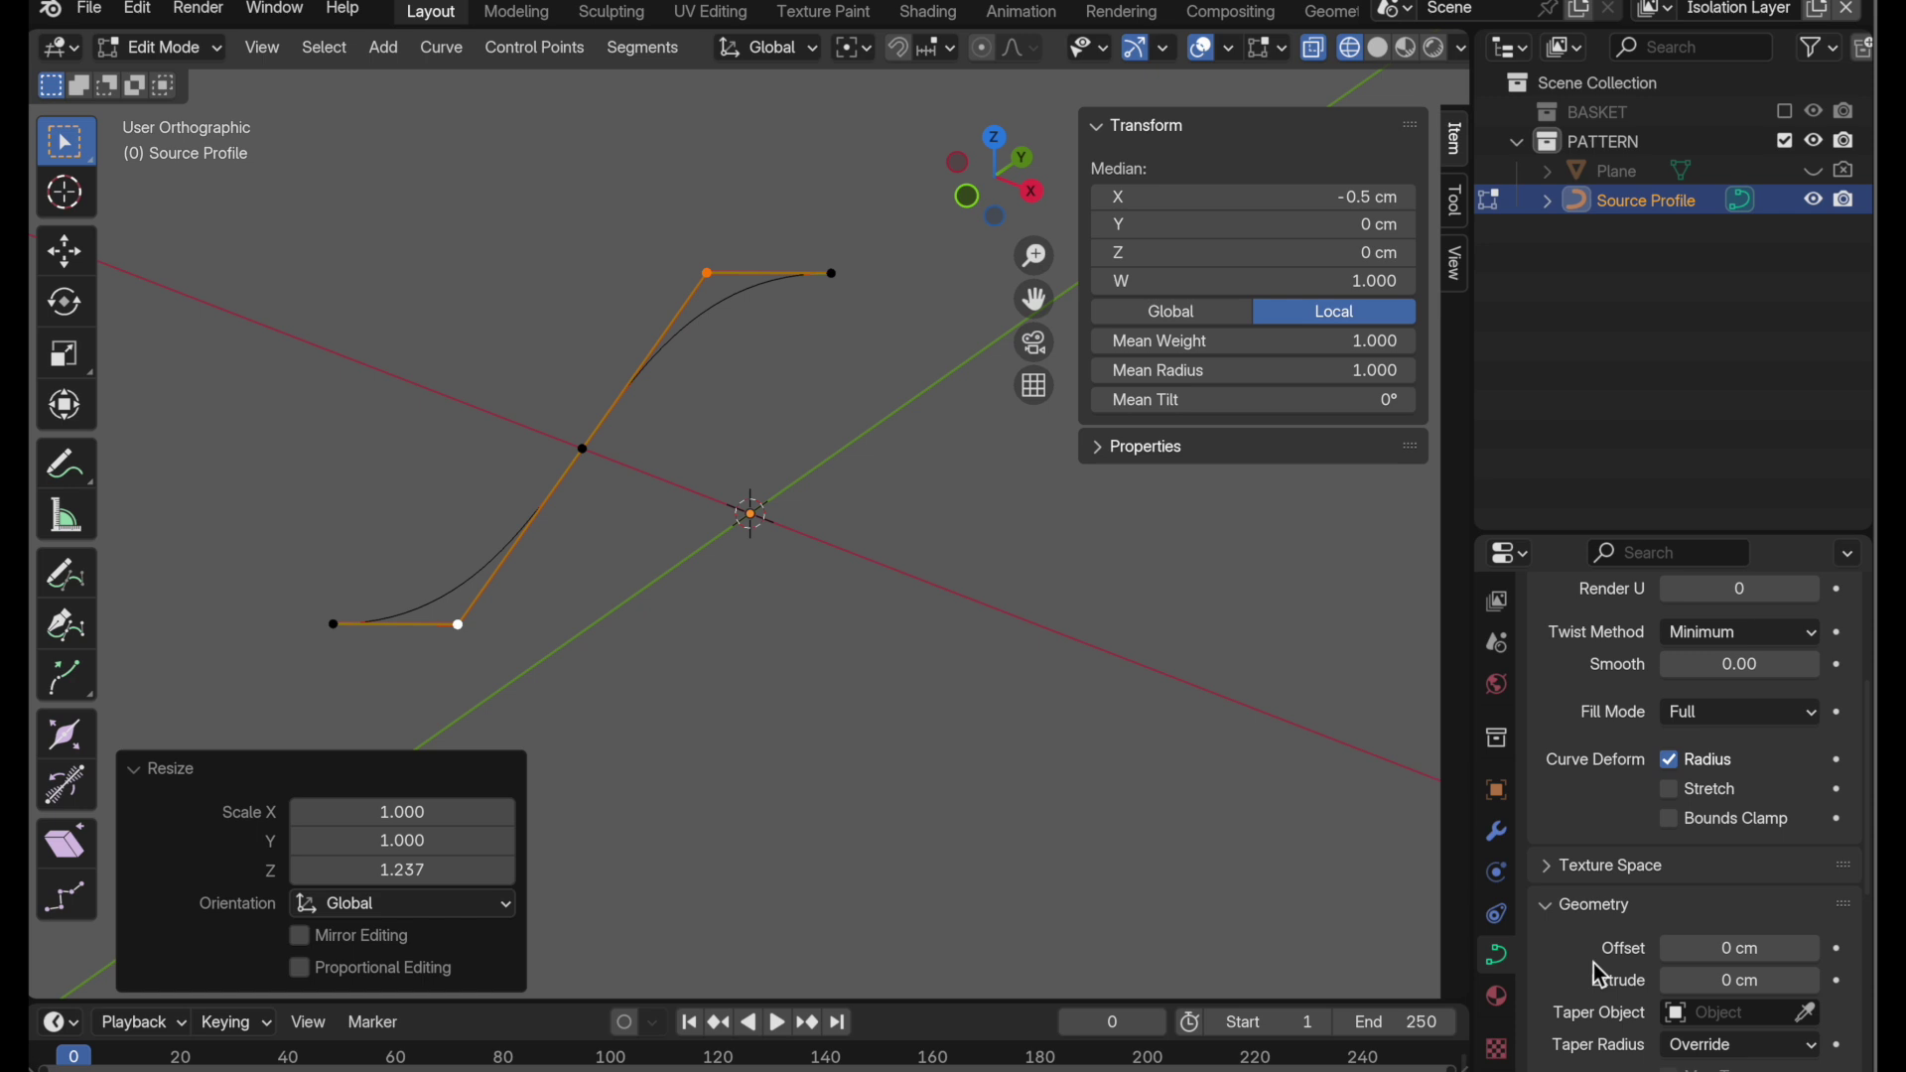
{"action": "scroll", "coordinate": [1594, 973], "scroll_direction": "down", "scroll_amount": 6}
{"action": "scroll", "coordinate": [1601, 978], "scroll_direction": "down", "scroll_amount": 2}
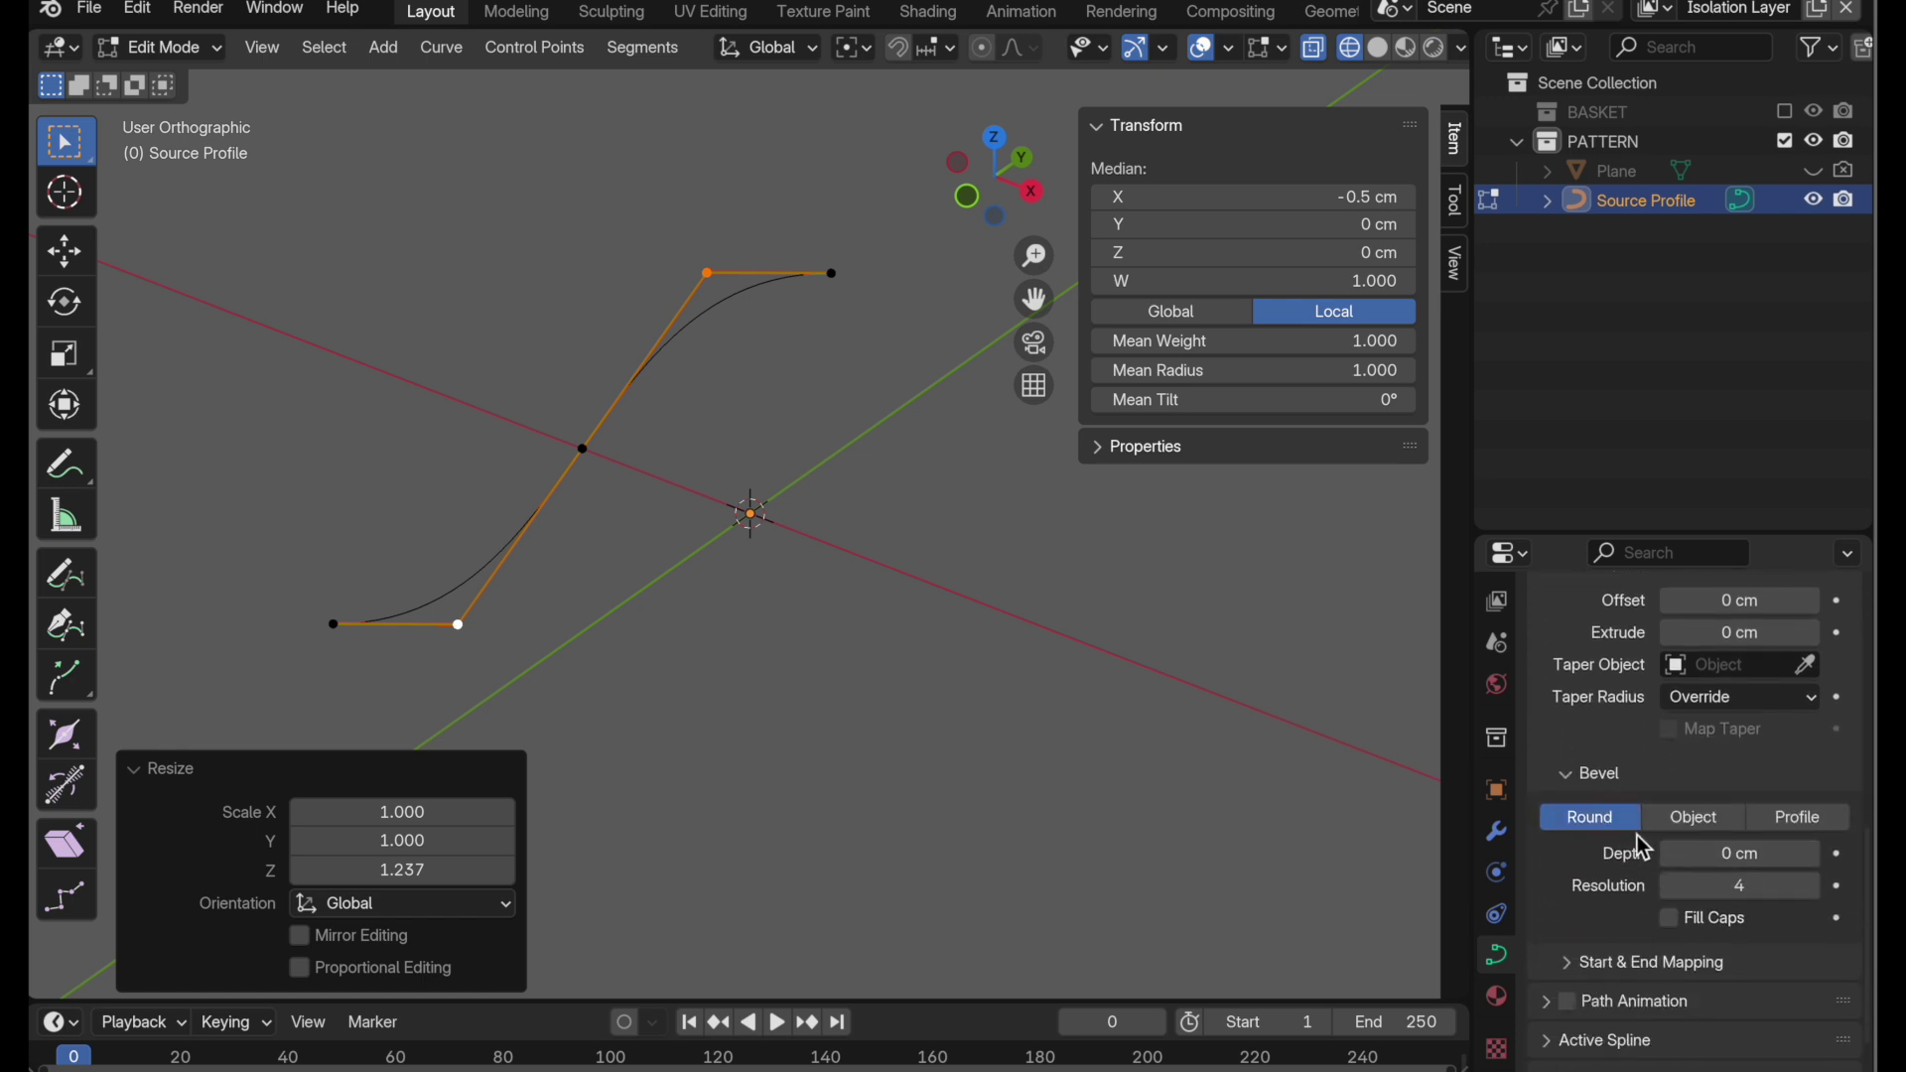
{"action": "left_click", "coordinate": [1708, 859]}
{"action": "type", "text": "0.1"}
{"action": "key", "text": "Return"}
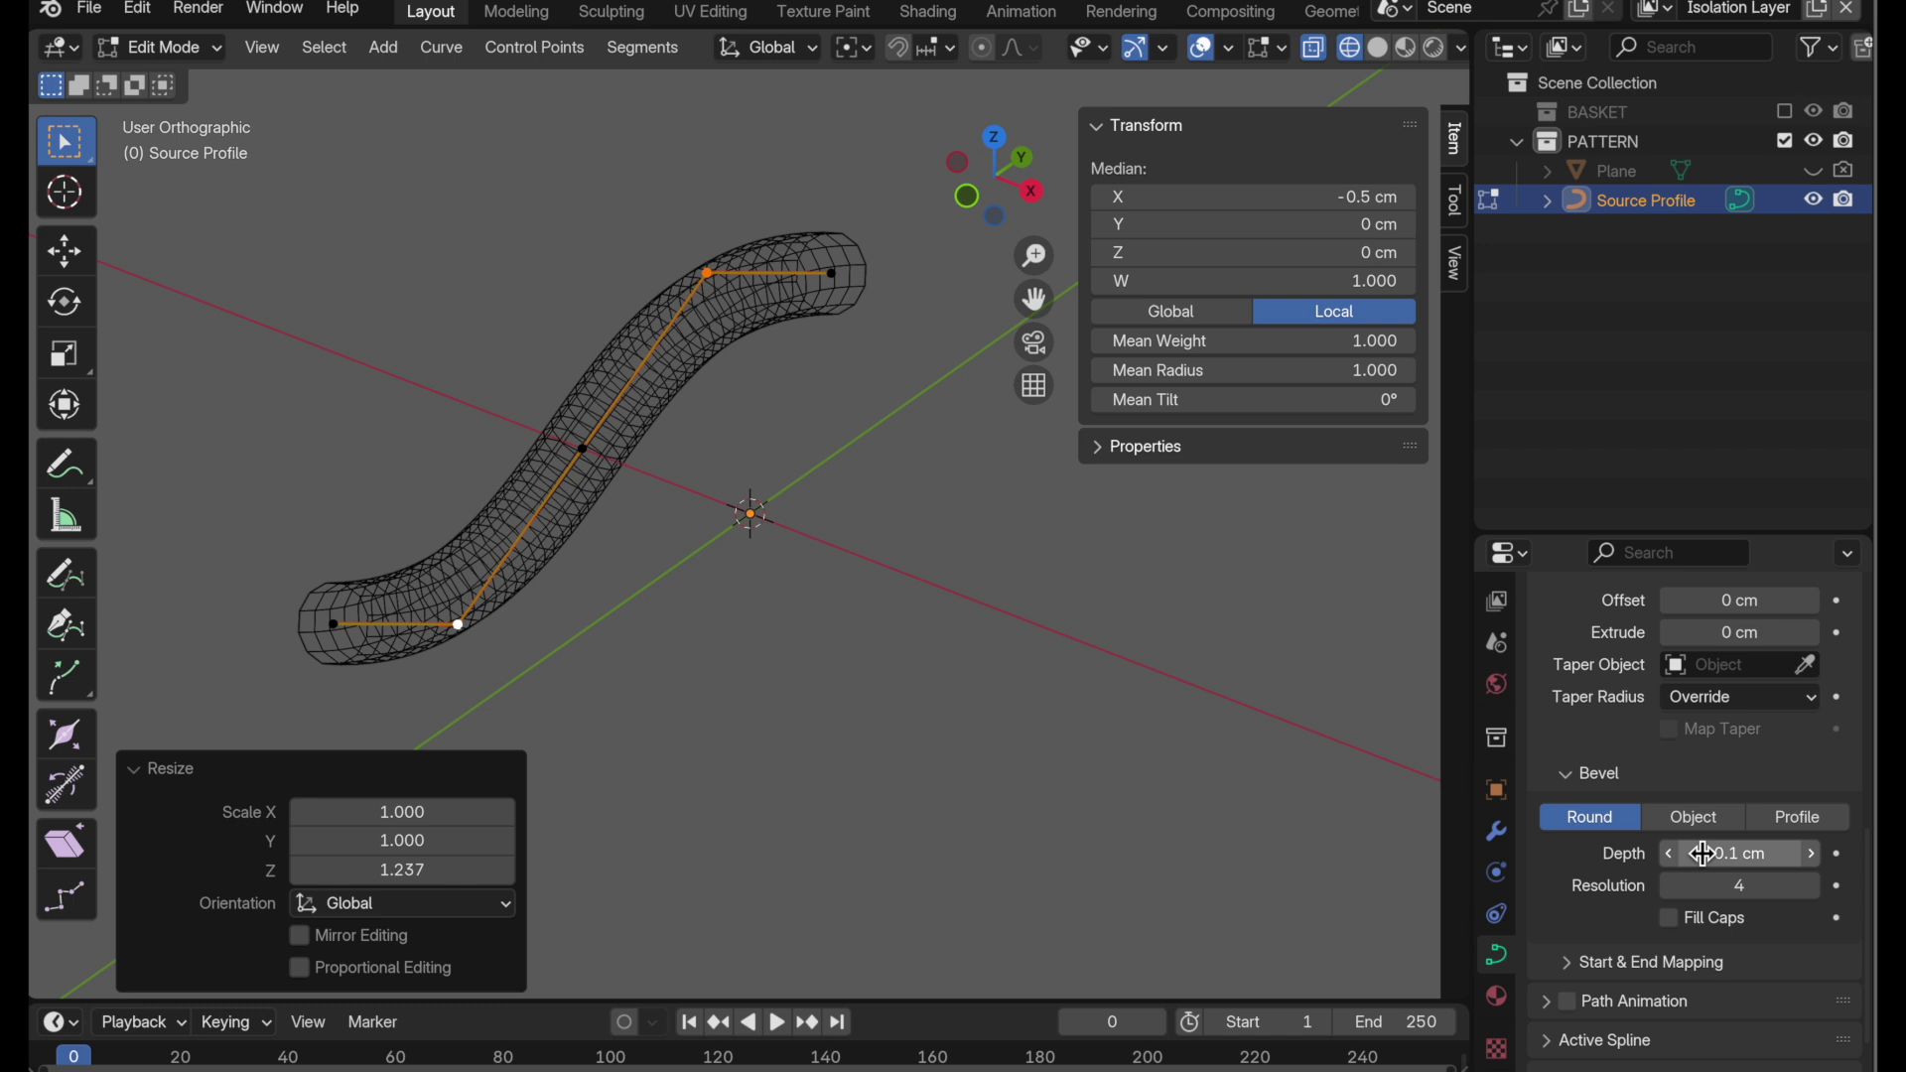
{"action": "middle_click_drag", "start_coordinate": [864, 656], "coordinate": [753, 604]}
- Set the curve's Resolution Preview to 6 and Bevel Resolution to 5
{"action": "scroll", "coordinate": [1774, 817], "scroll_direction": "up", "scroll_amount": 8}
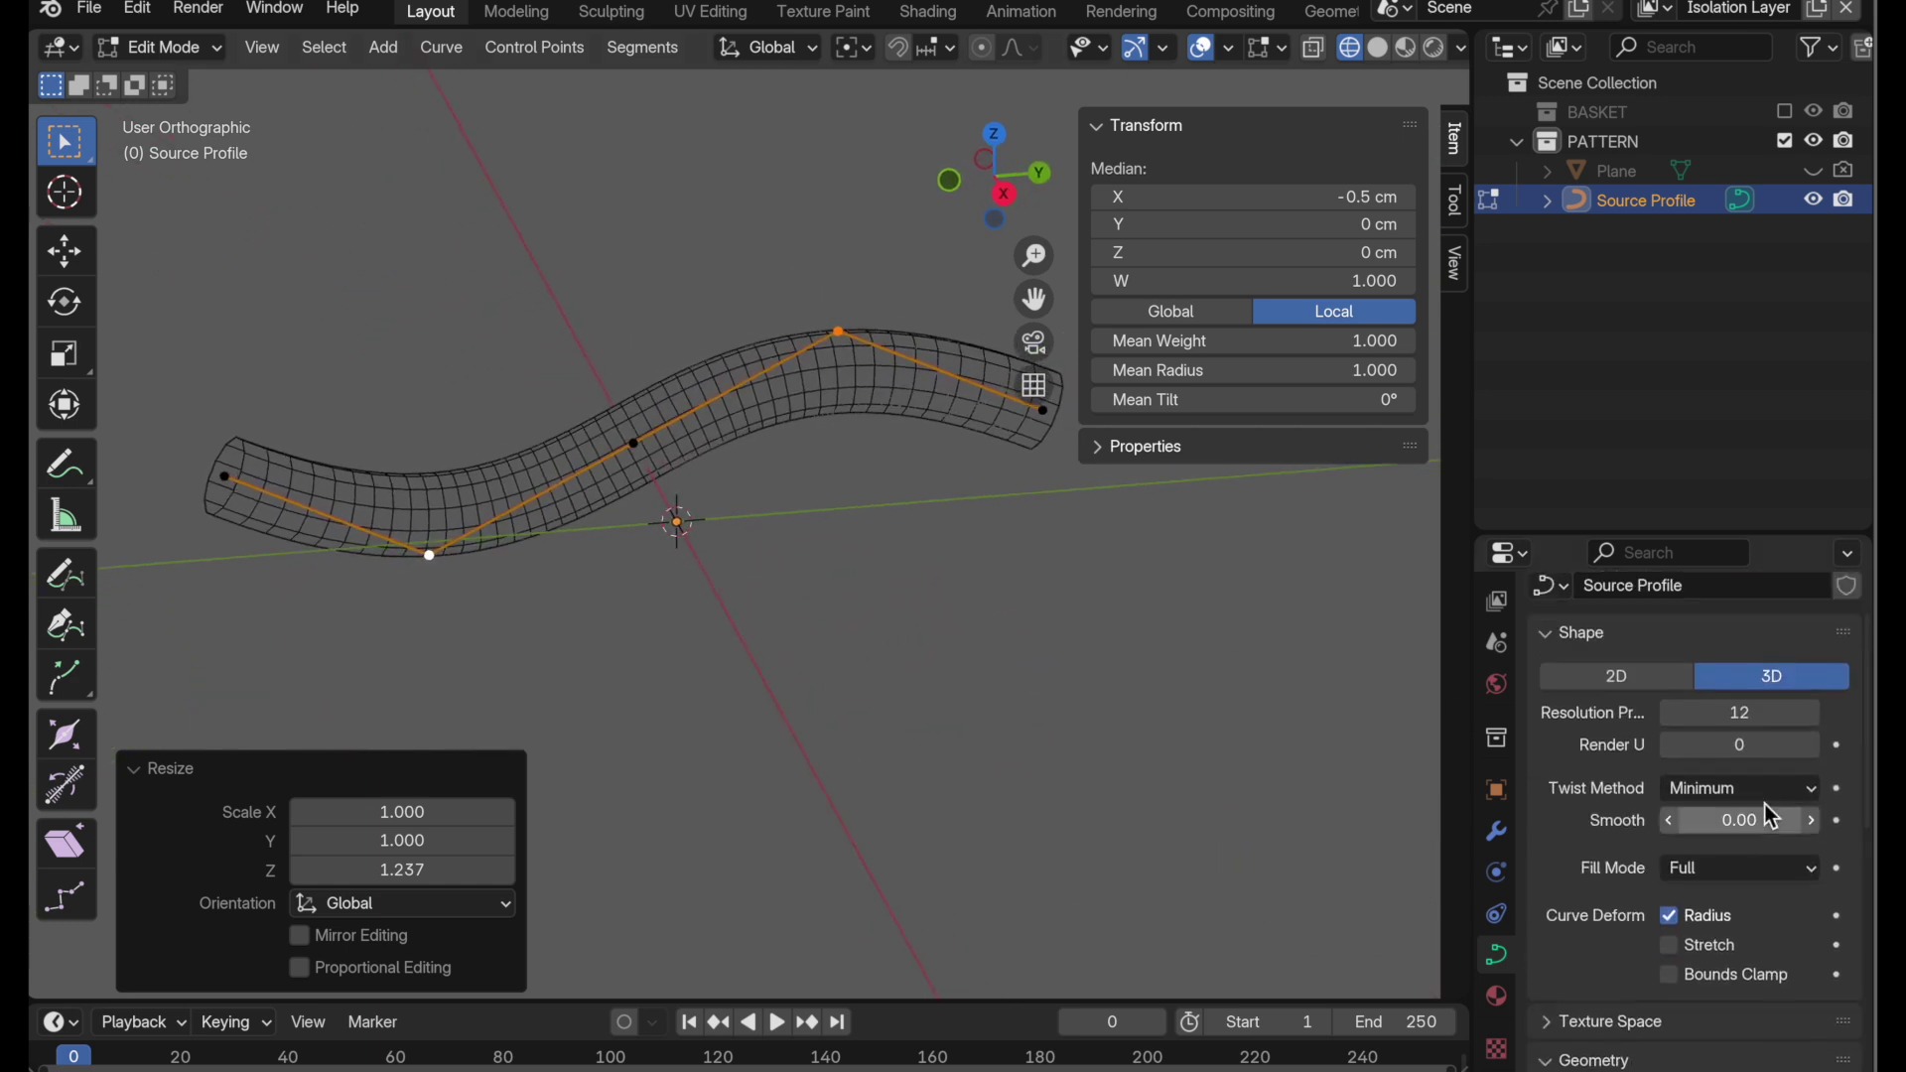
{"action": "scroll", "coordinate": [1774, 816], "scroll_direction": "up", "scroll_amount": 2}
{"action": "left_click", "coordinate": [1764, 782]}
{"action": "type", "text": "6"}
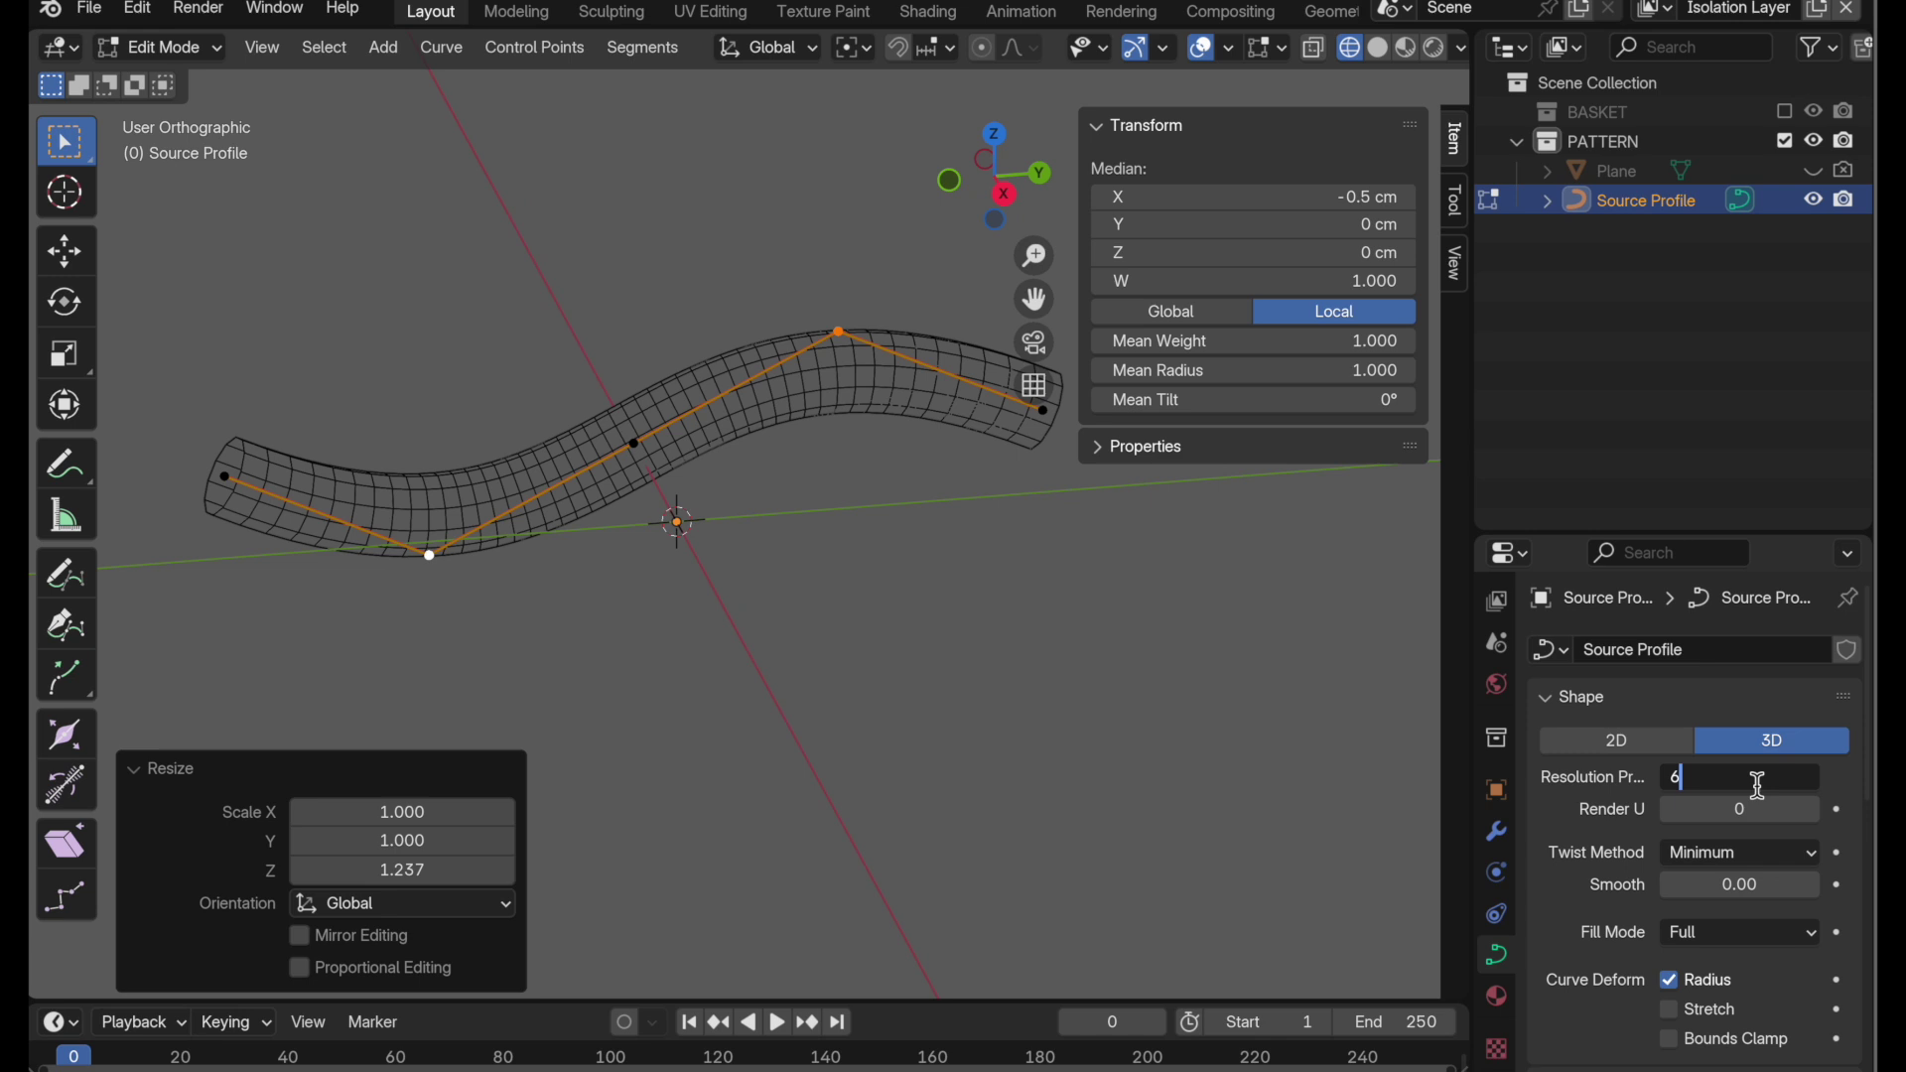
{"action": "key", "text": "Return"}
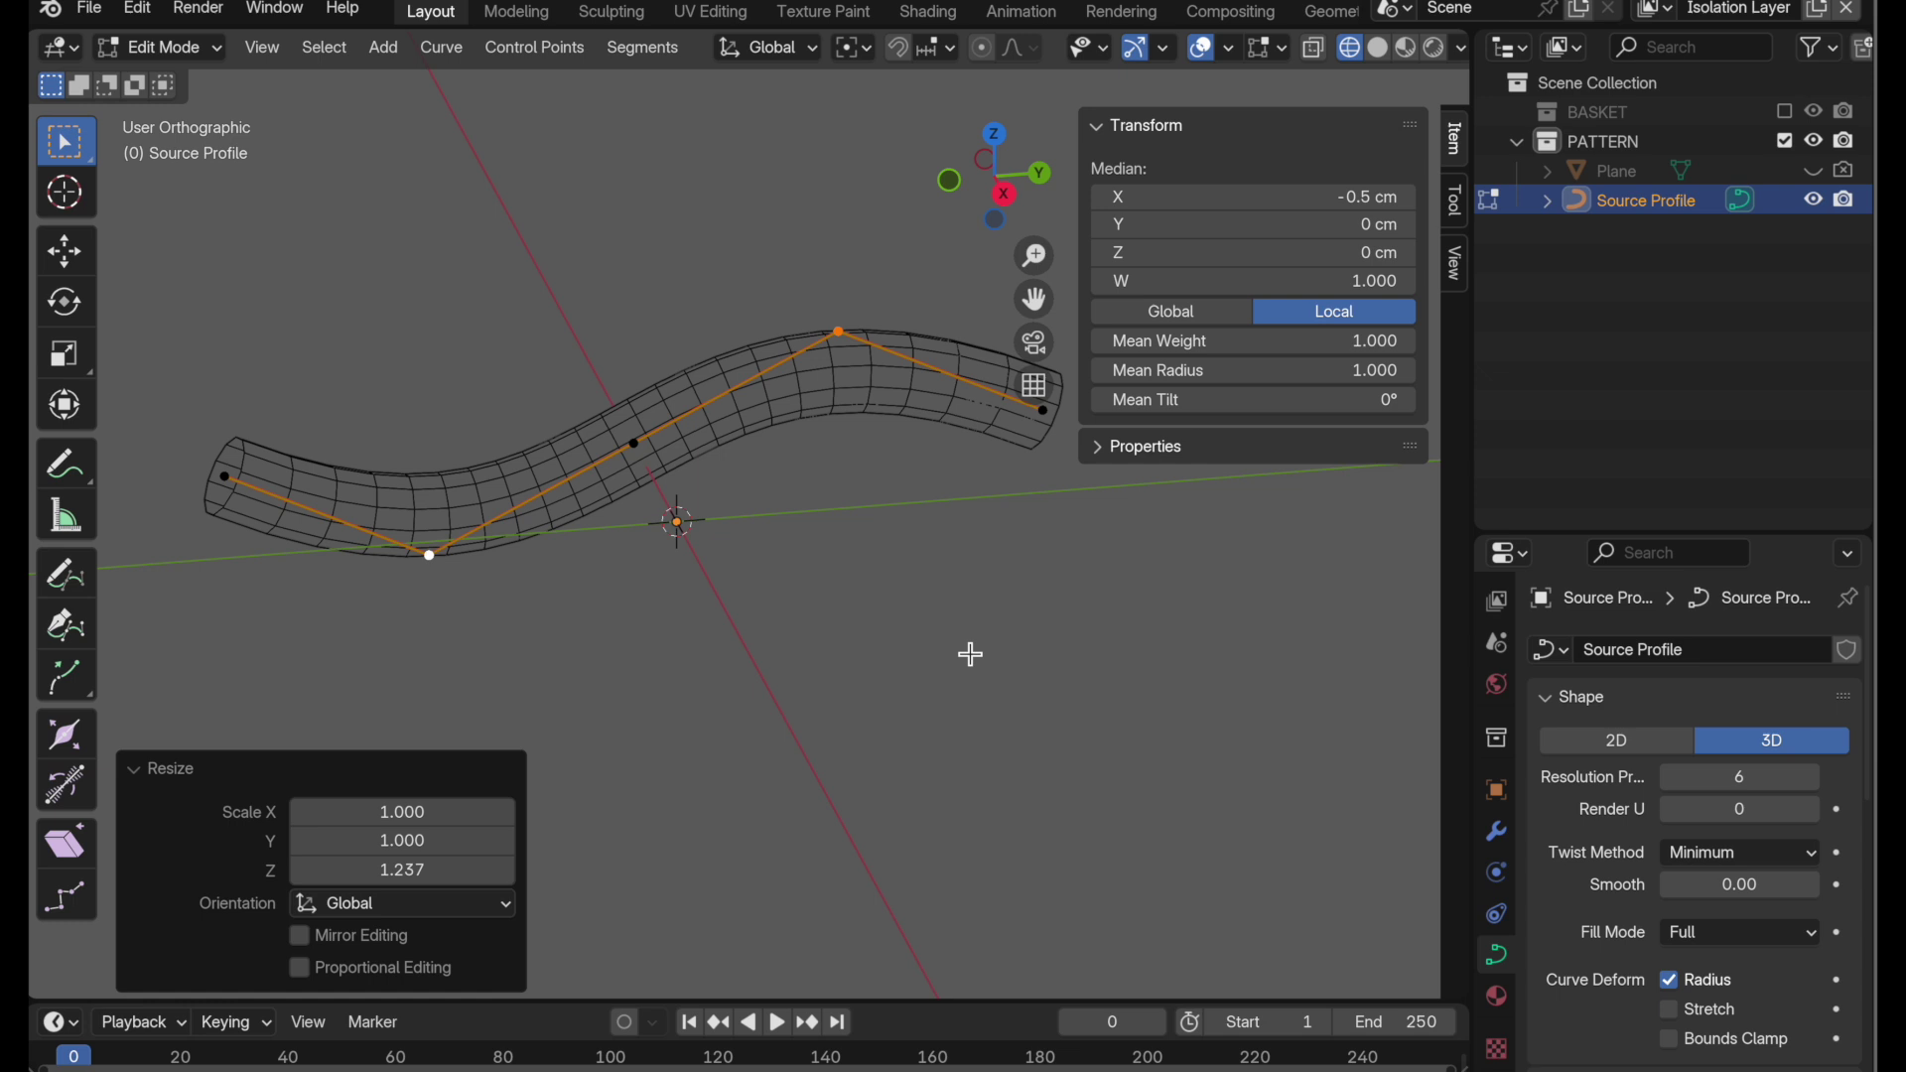
{"action": "scroll", "coordinate": [1671, 945], "scroll_direction": "down", "scroll_amount": 8}
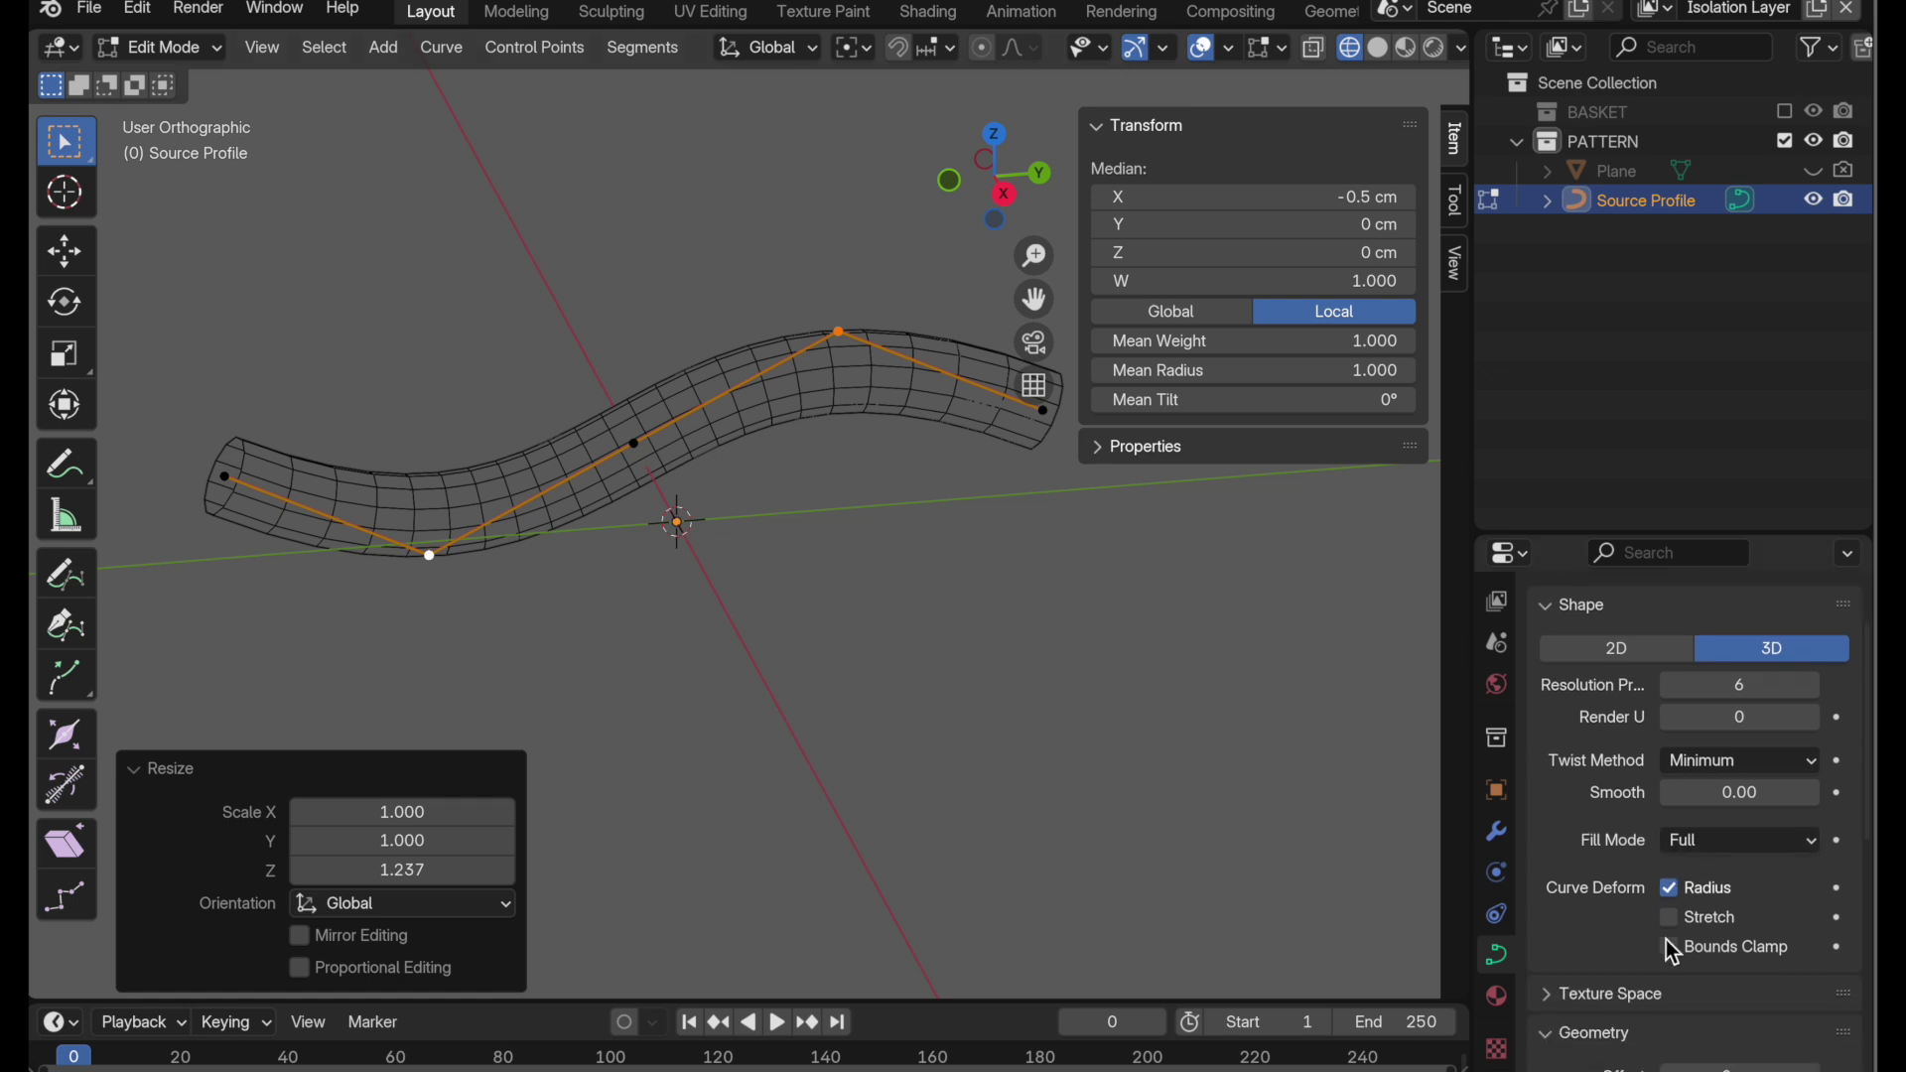
{"action": "scroll", "coordinate": [1667, 939], "scroll_direction": "down", "scroll_amount": 5}
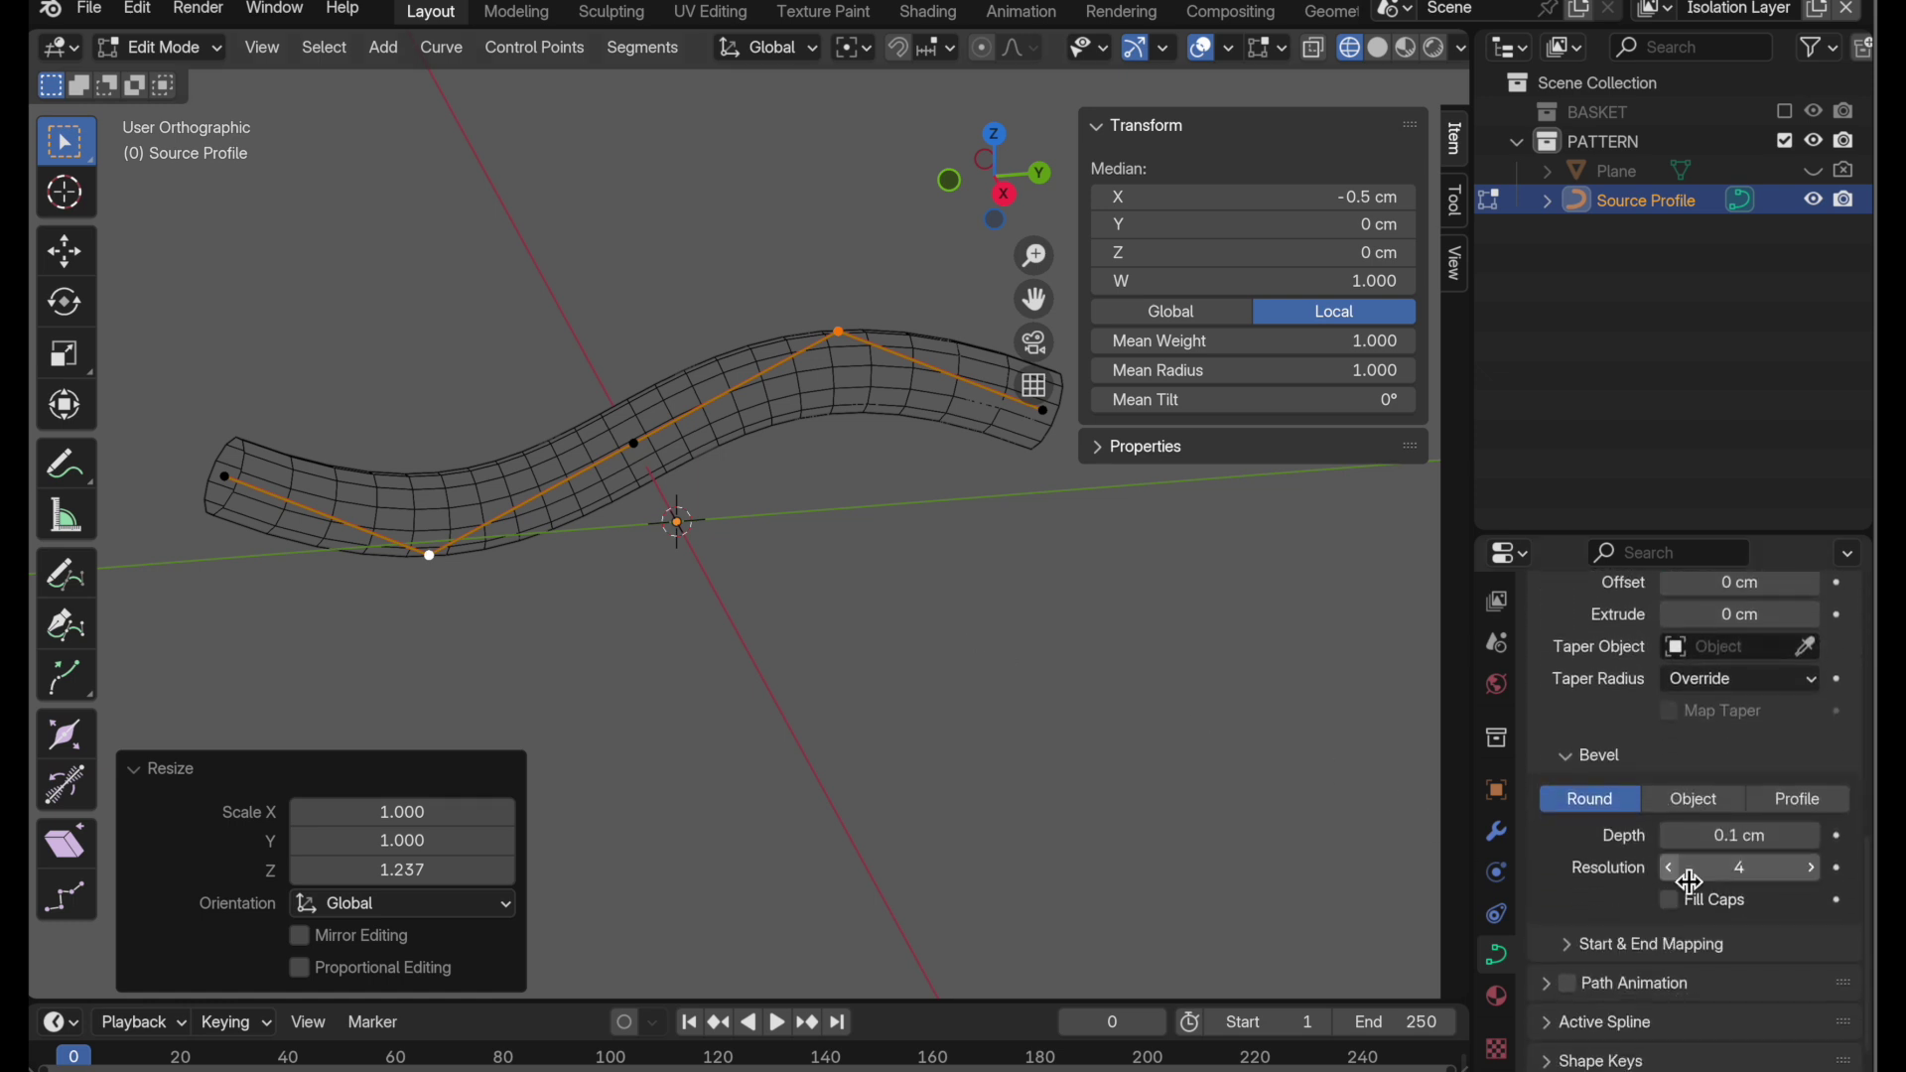
{"action": "left_click", "coordinate": [1813, 874]}
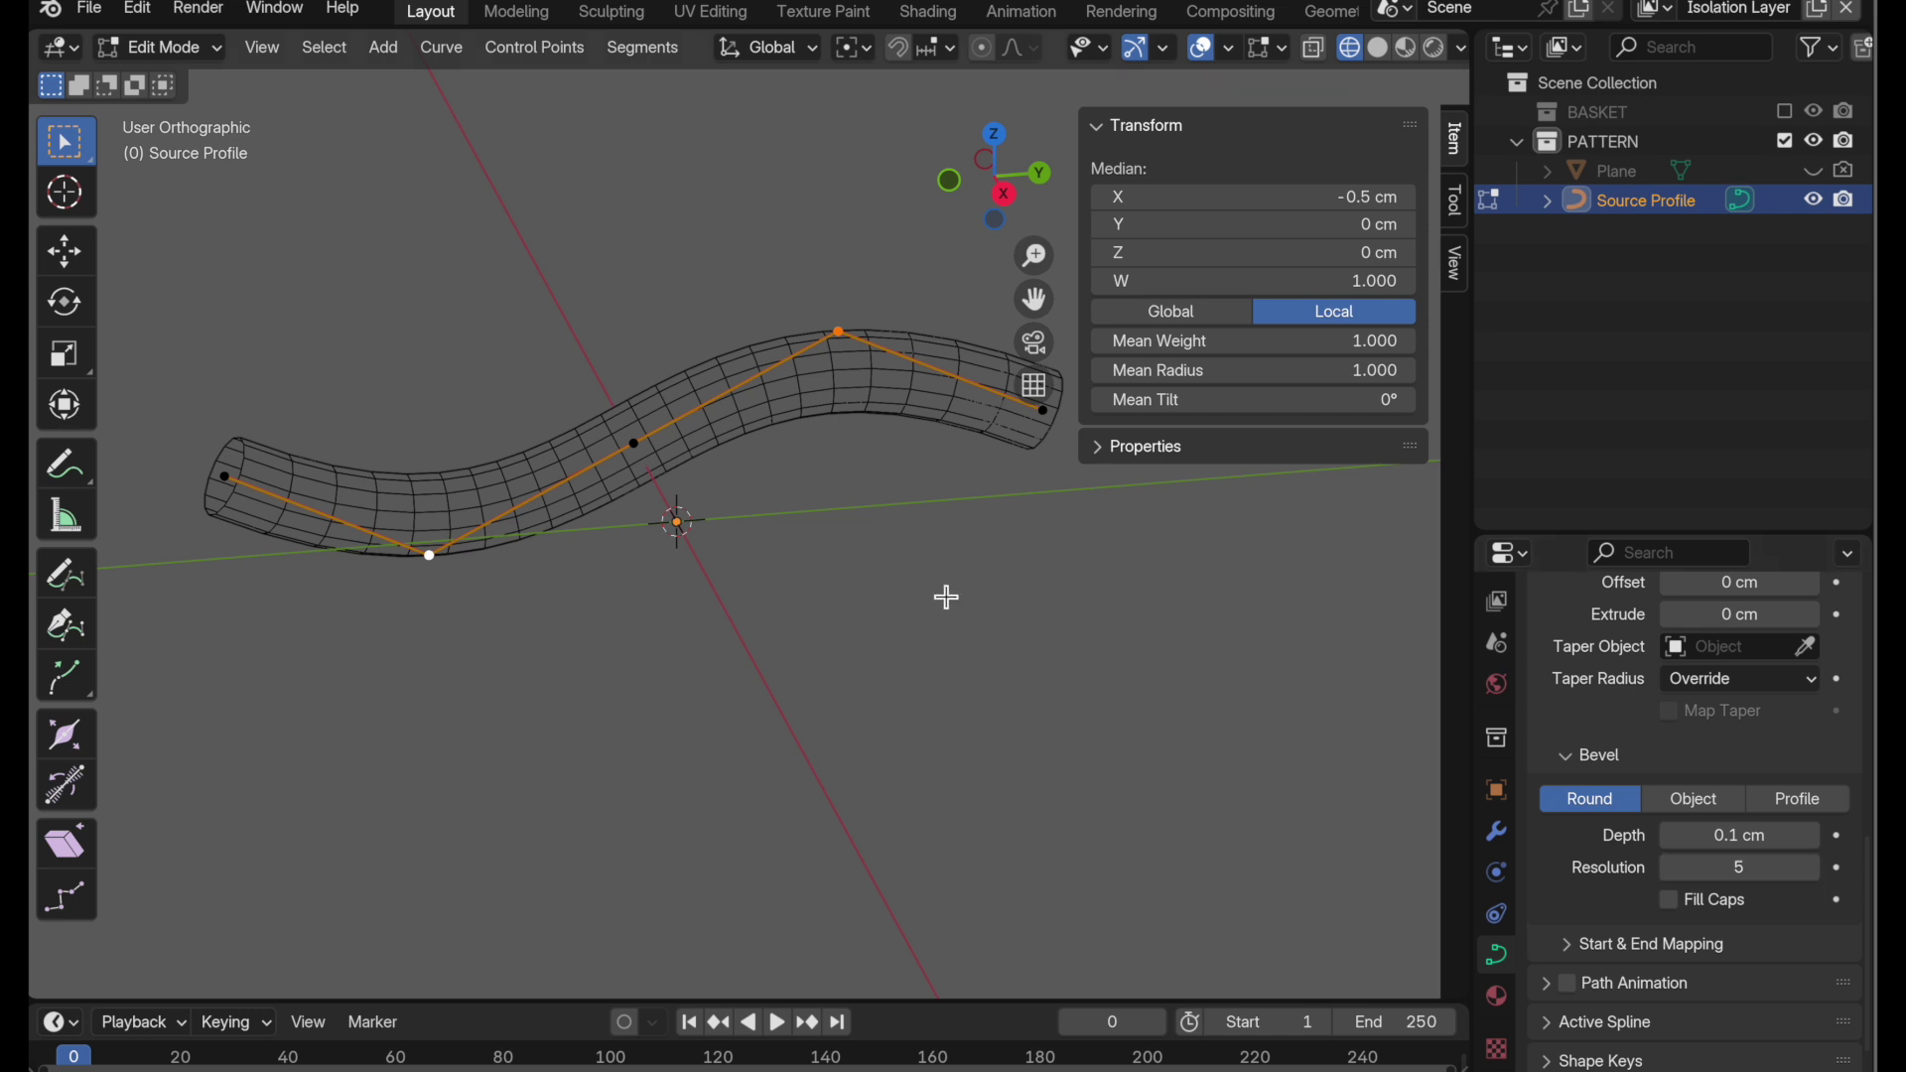
{"action": "middle_click_drag", "start_coordinate": [843, 587], "coordinate": [845, 673]}
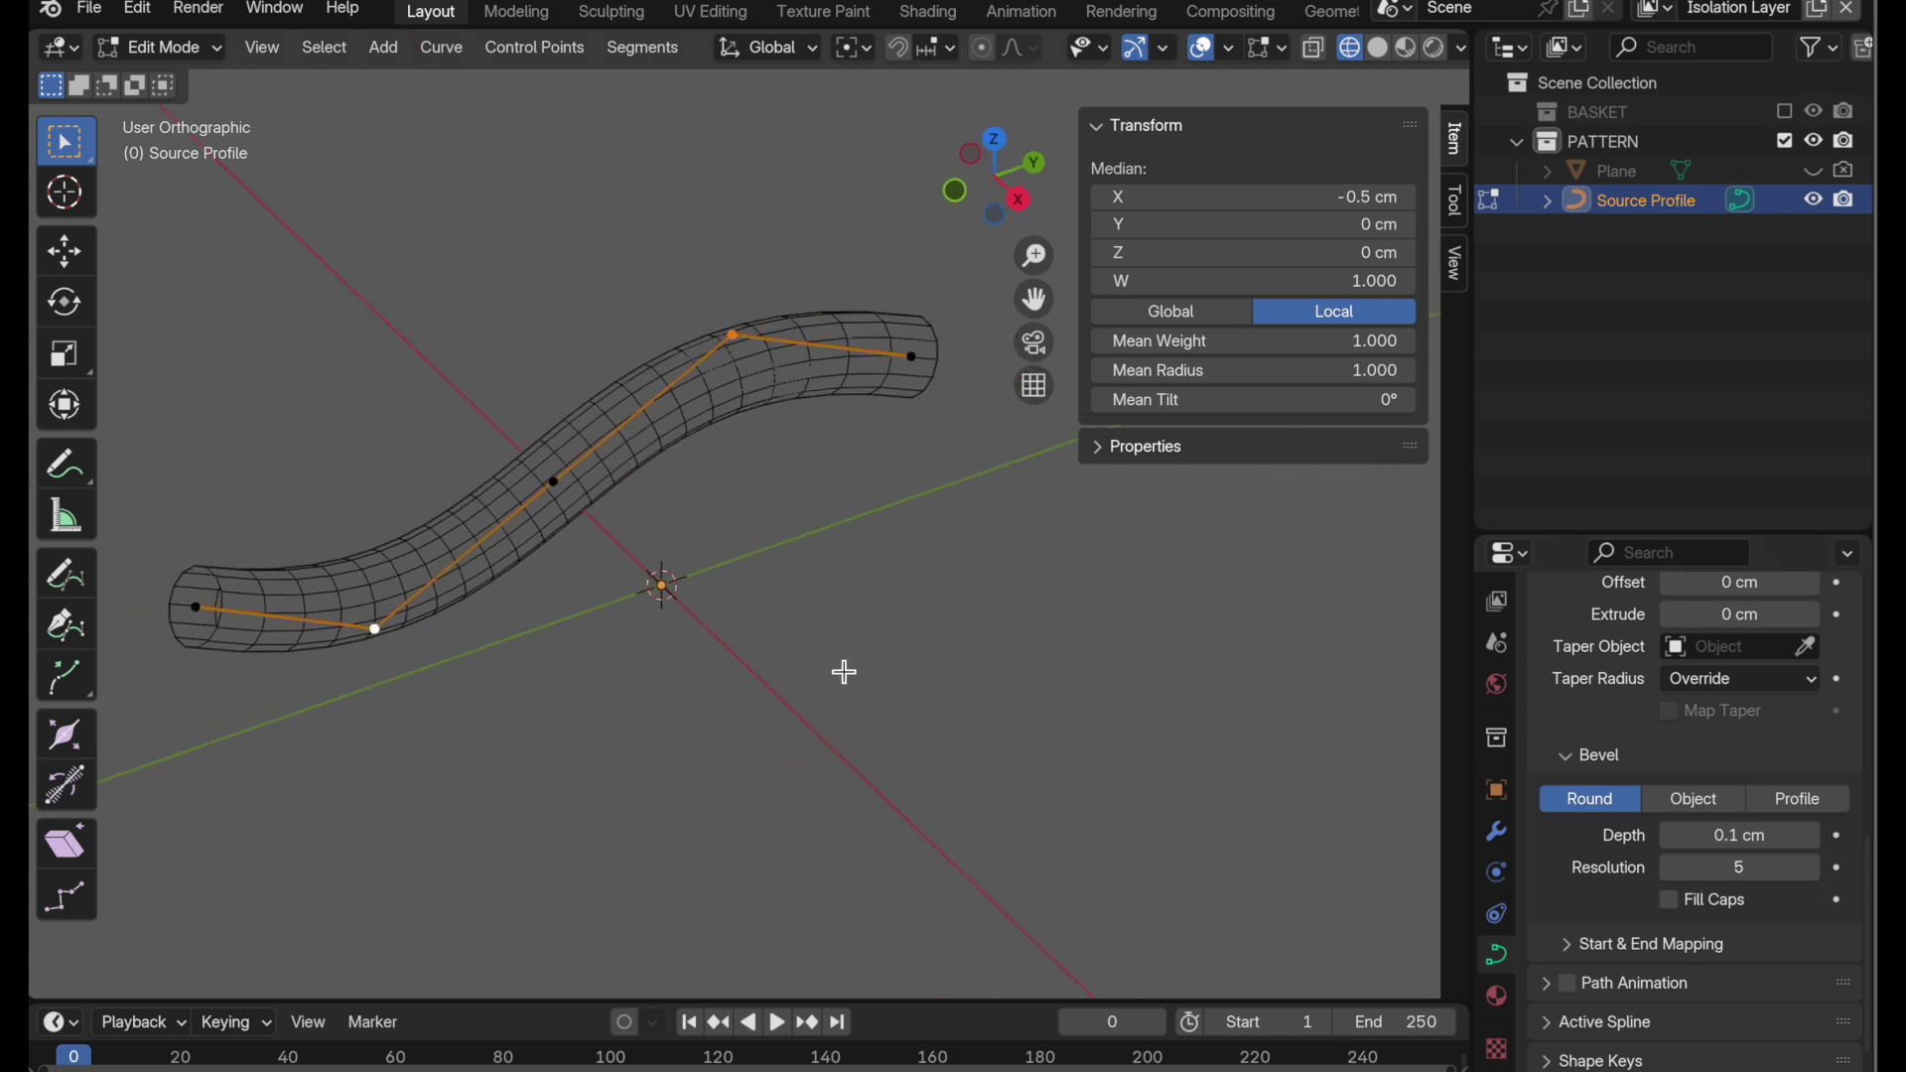
- In Object Mode, make a linked copy of the tube rotated 90° around Z, then repeat it twice
{"action": "key", "text": "Tab"}
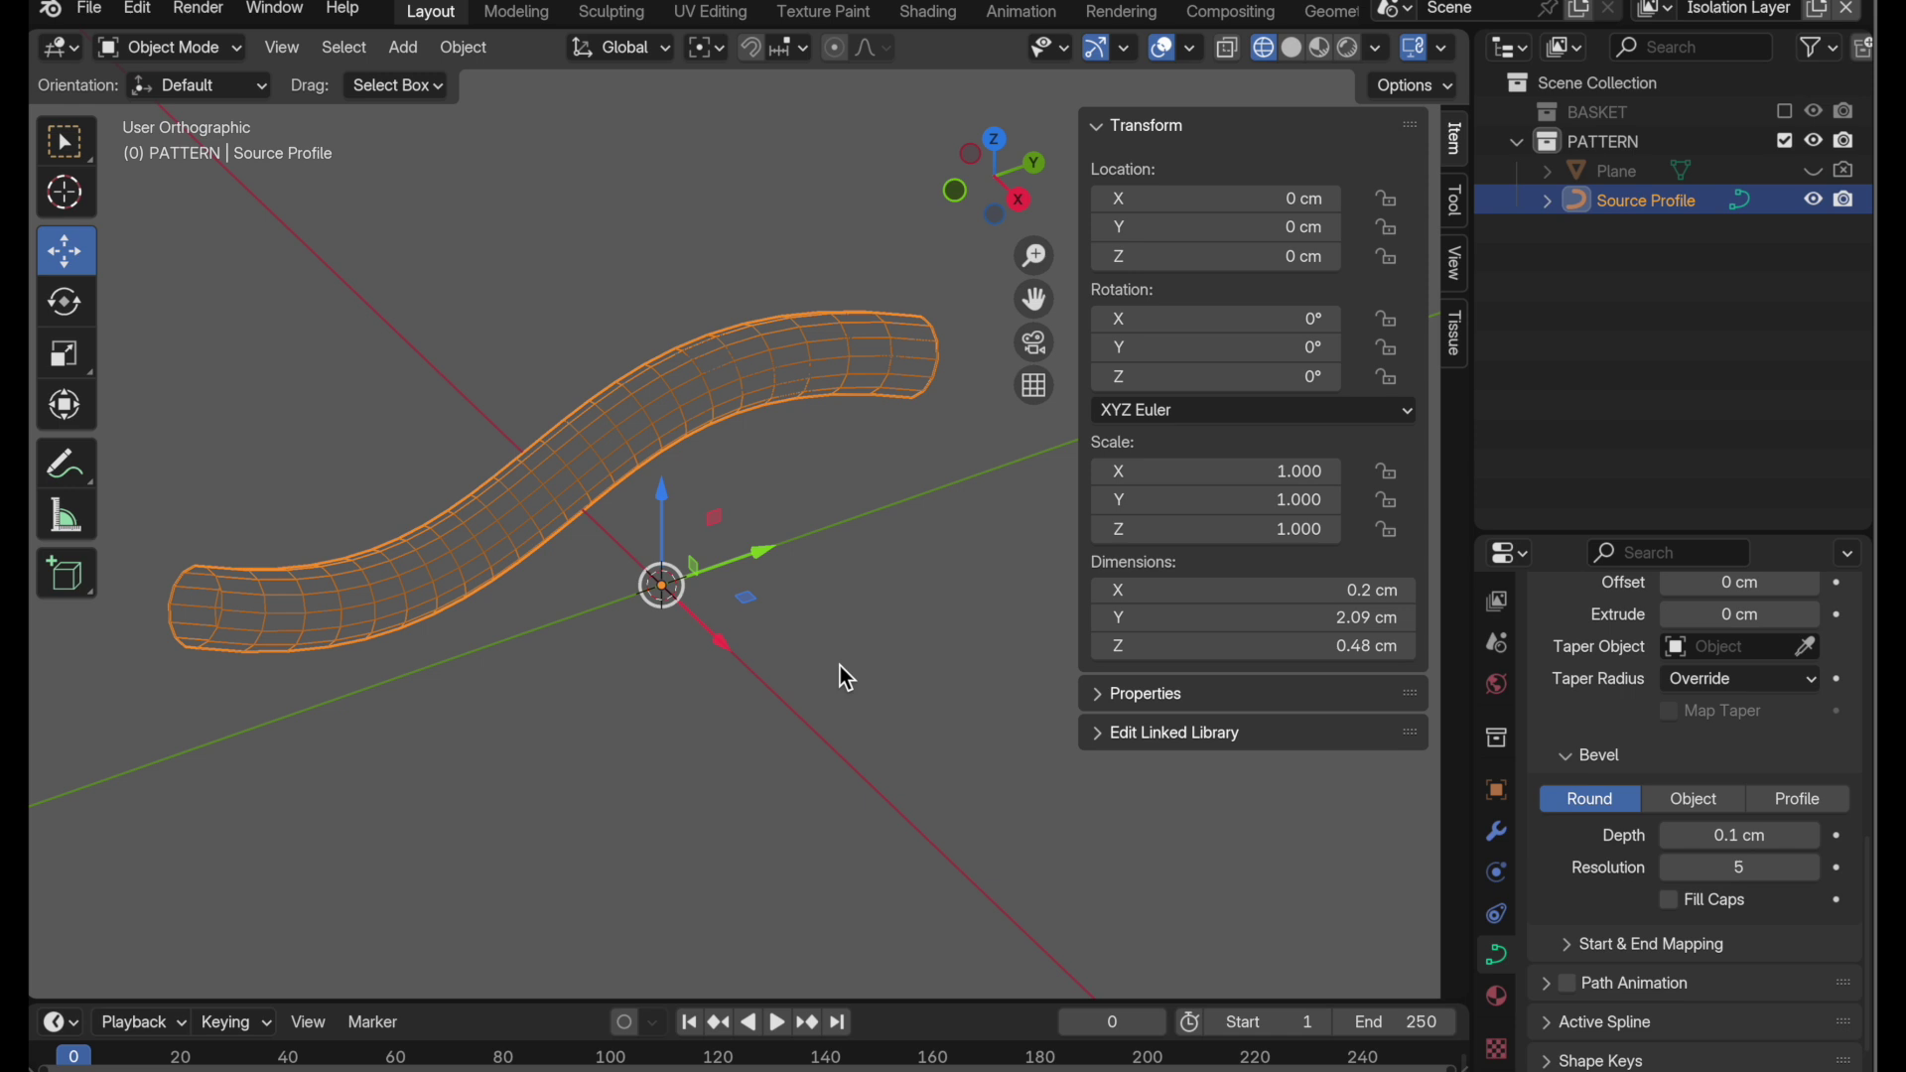
{"action": "middle_click_drag", "start_coordinate": [839, 664], "coordinate": [686, 605]}
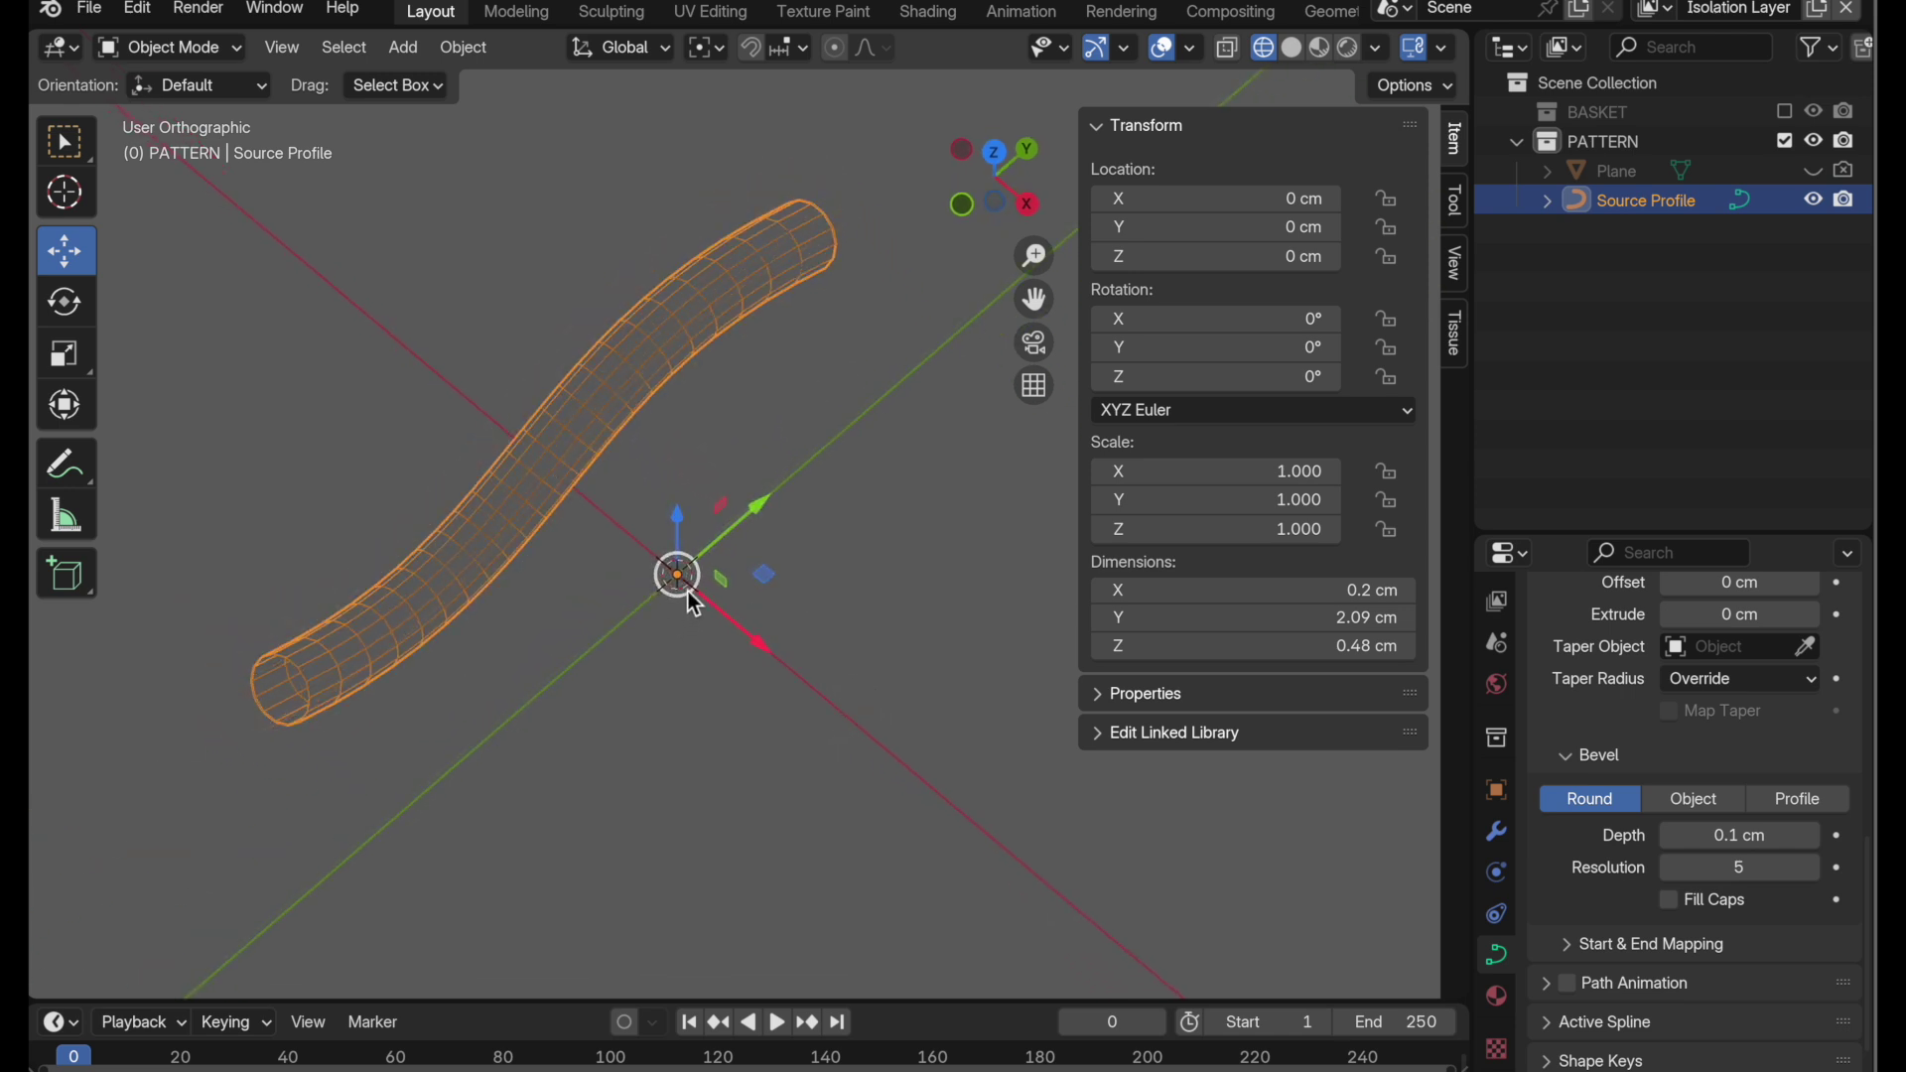
{"action": "middle_click_drag", "start_coordinate": [685, 679], "coordinate": [737, 588]}
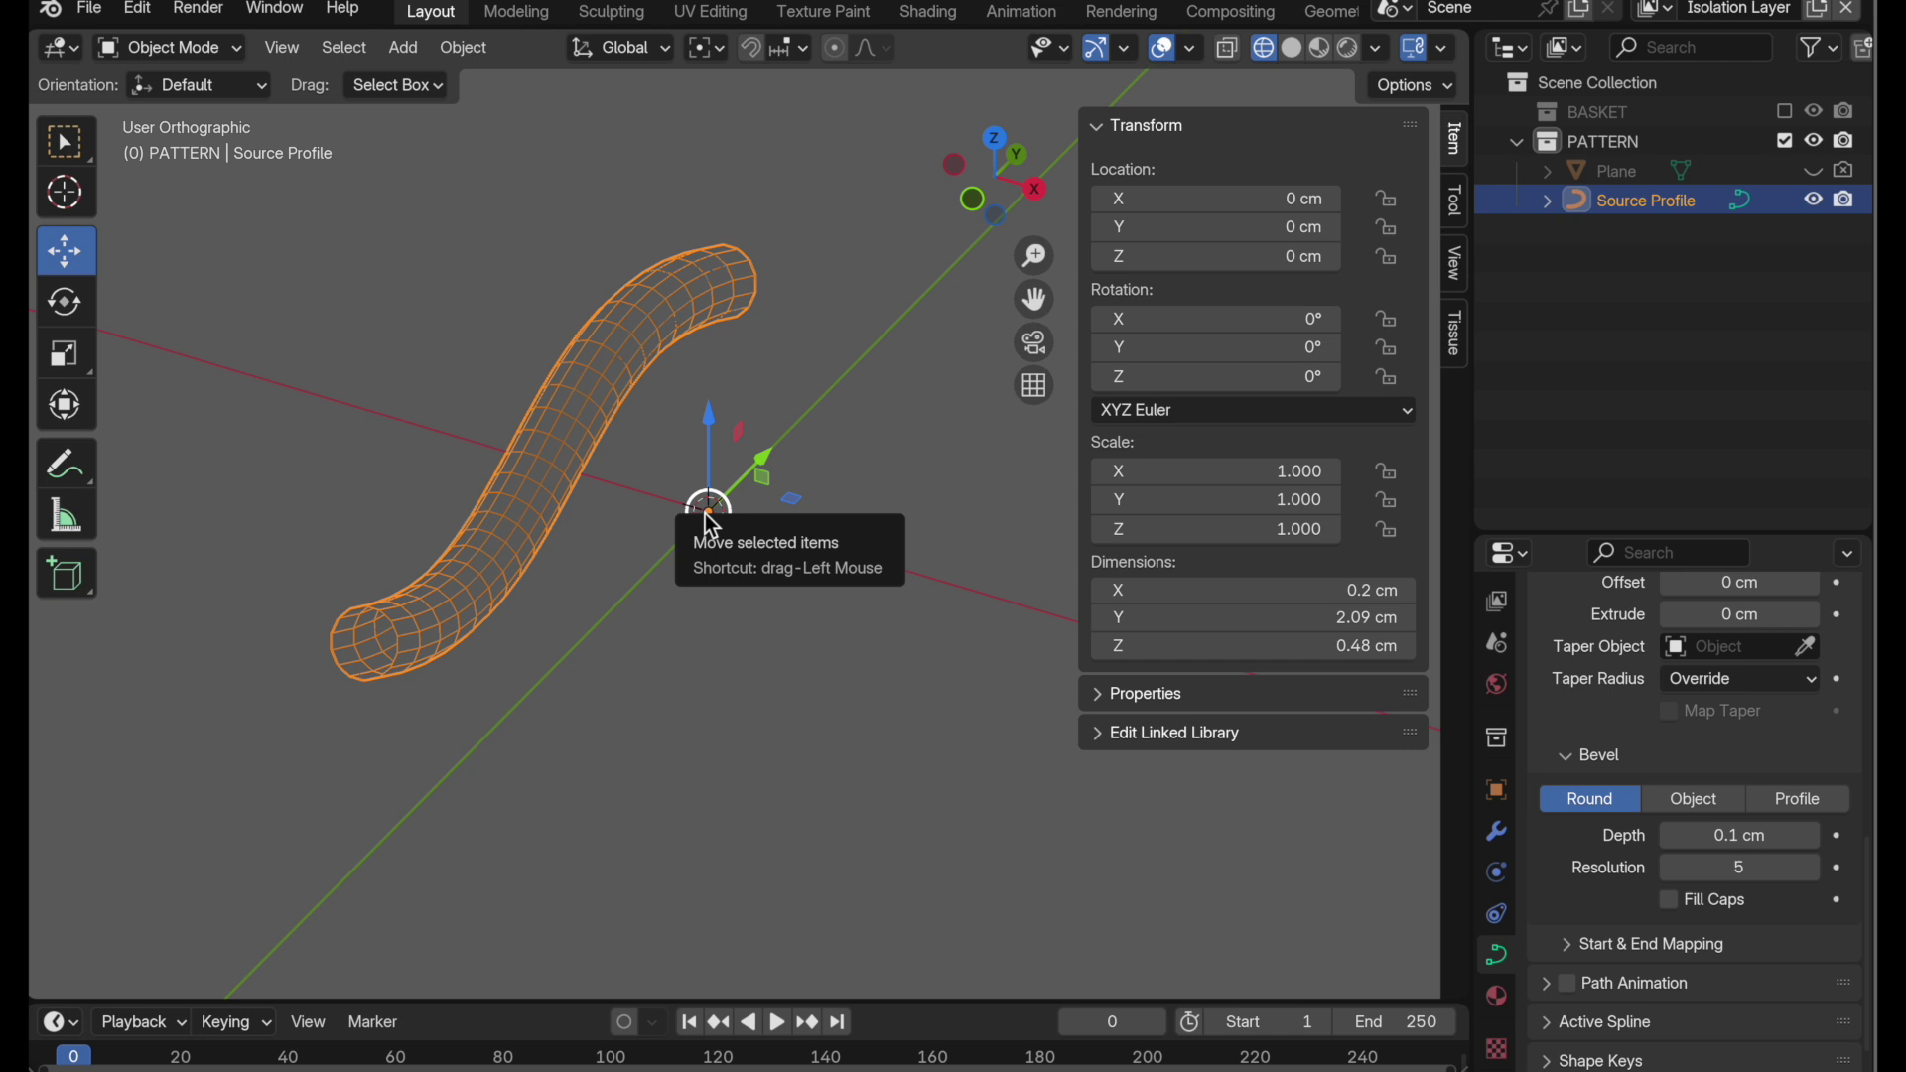
{"action": "middle_click_drag", "start_coordinate": [729, 550], "coordinate": [686, 620]}
{"action": "key", "text": "shift+d"}
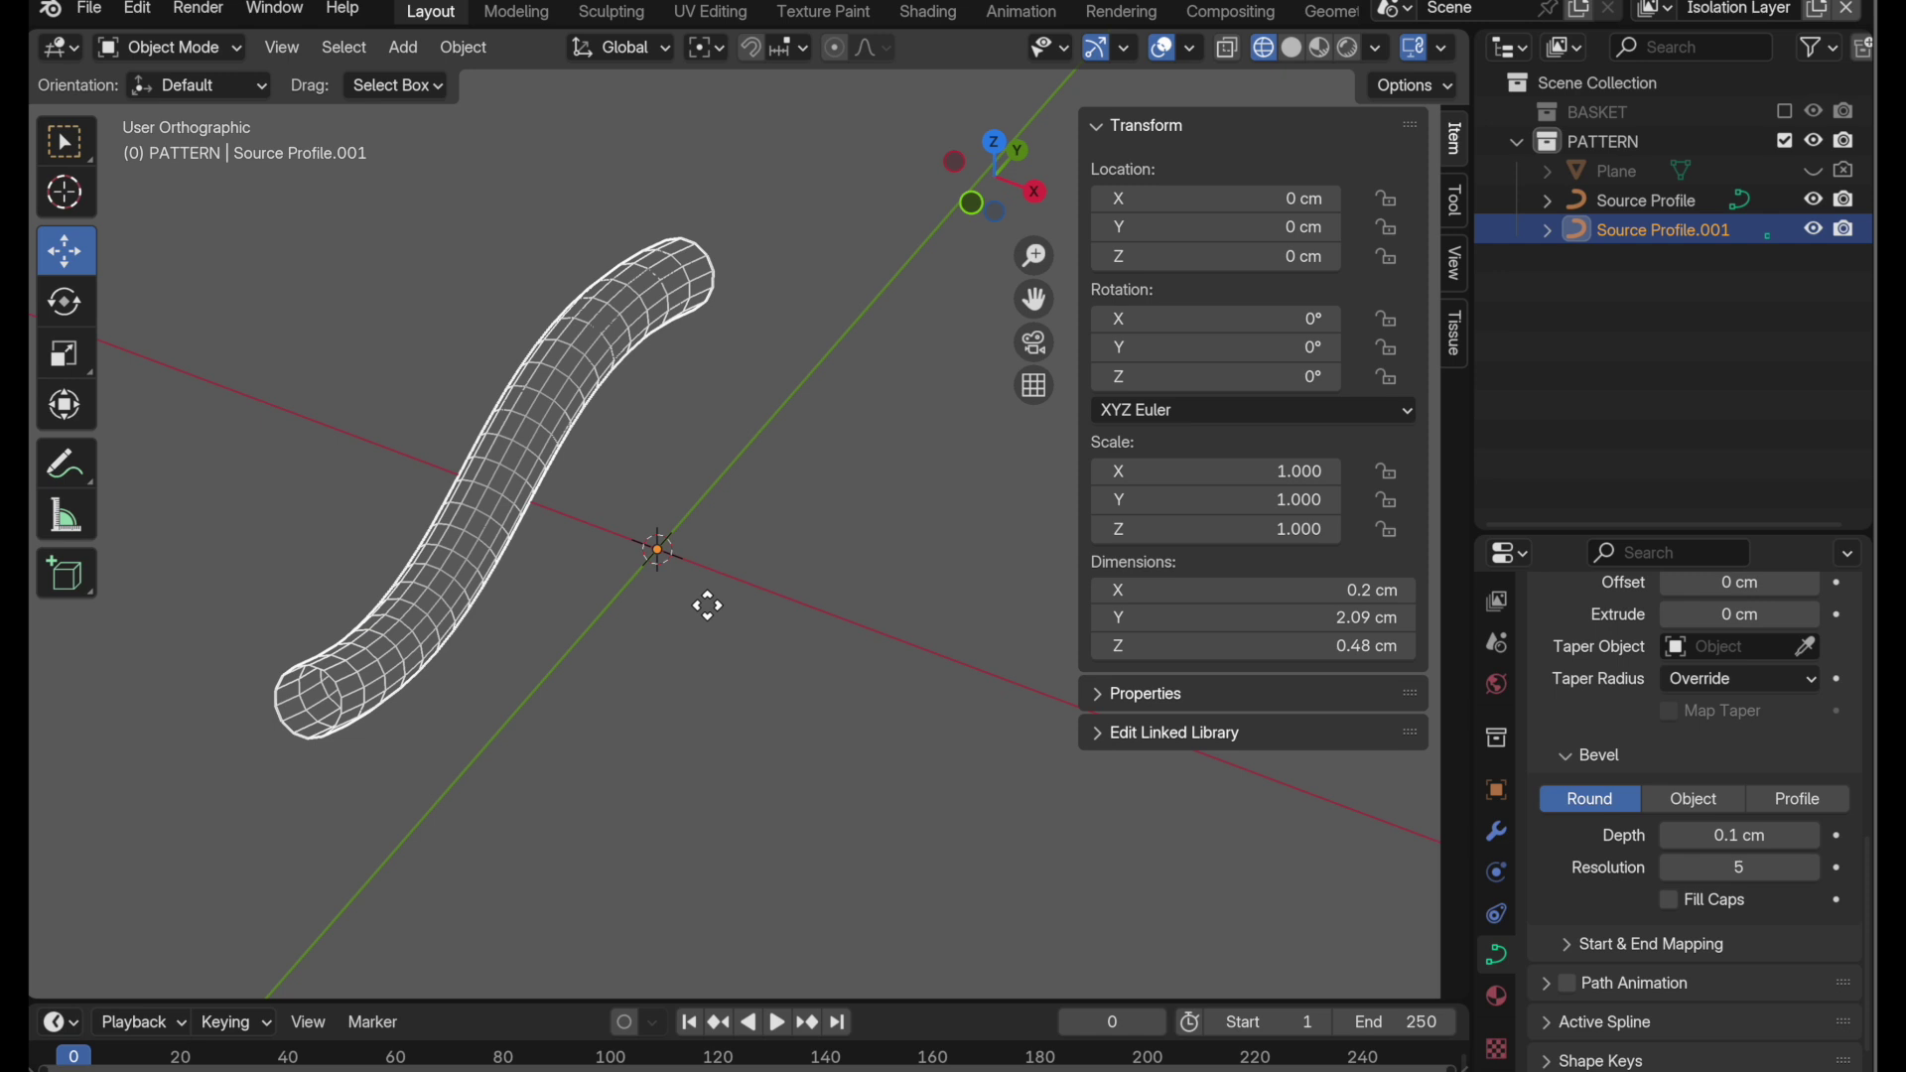
{"action": "key", "text": "r"}
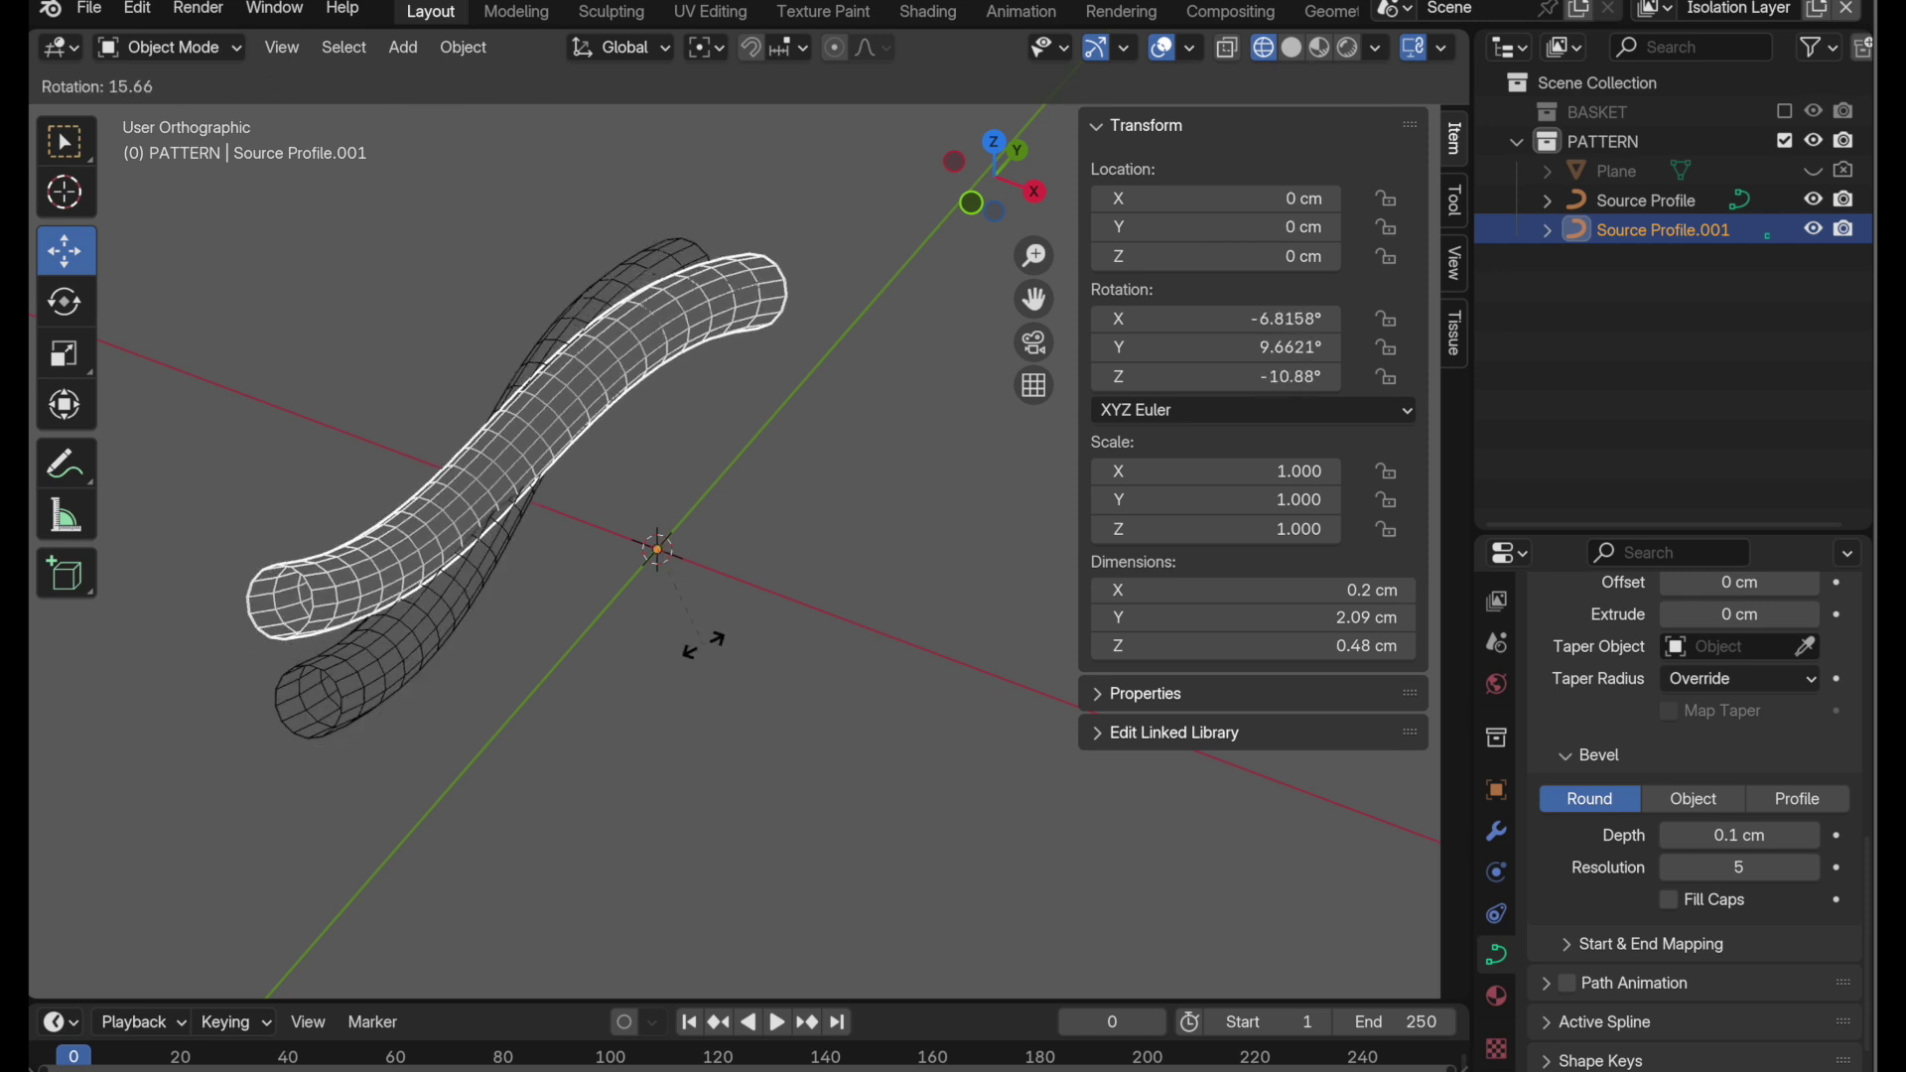
{"action": "type", "text": "z"}
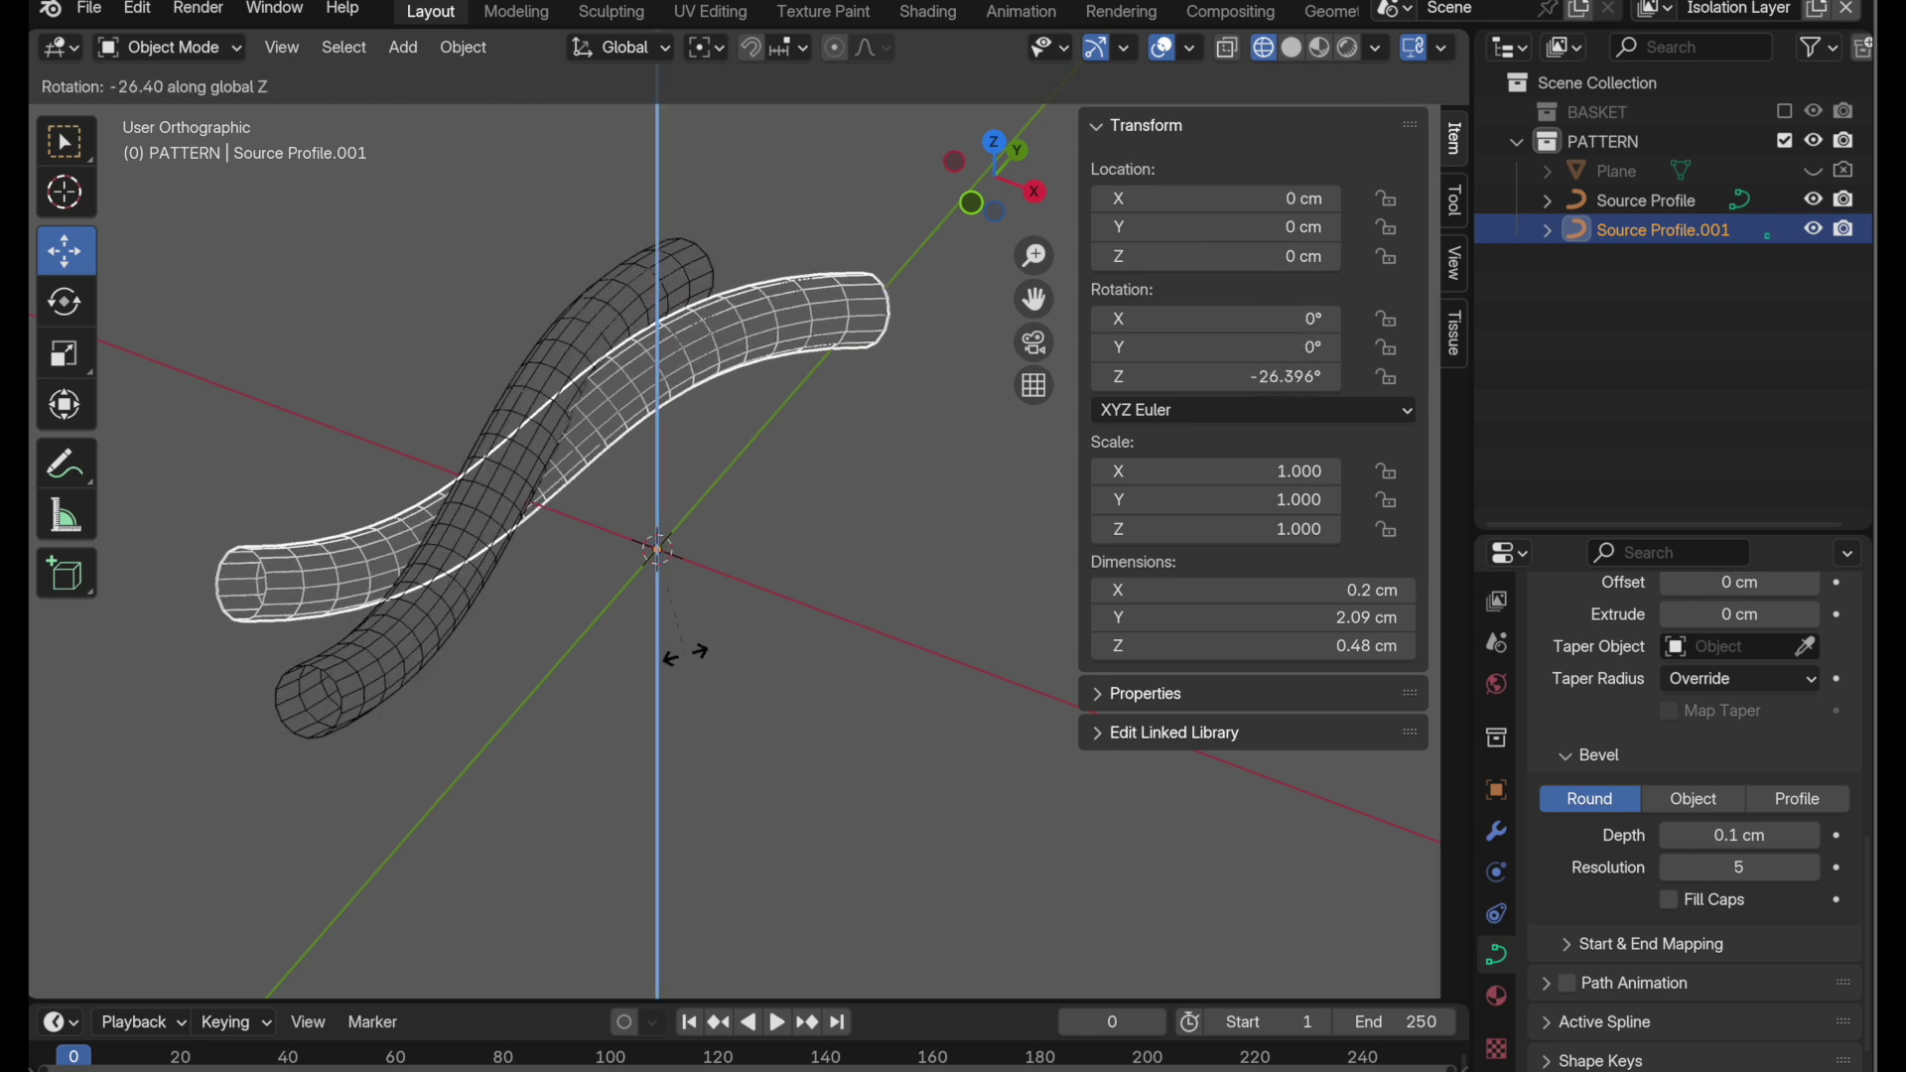
{"action": "type", "text": "90"}
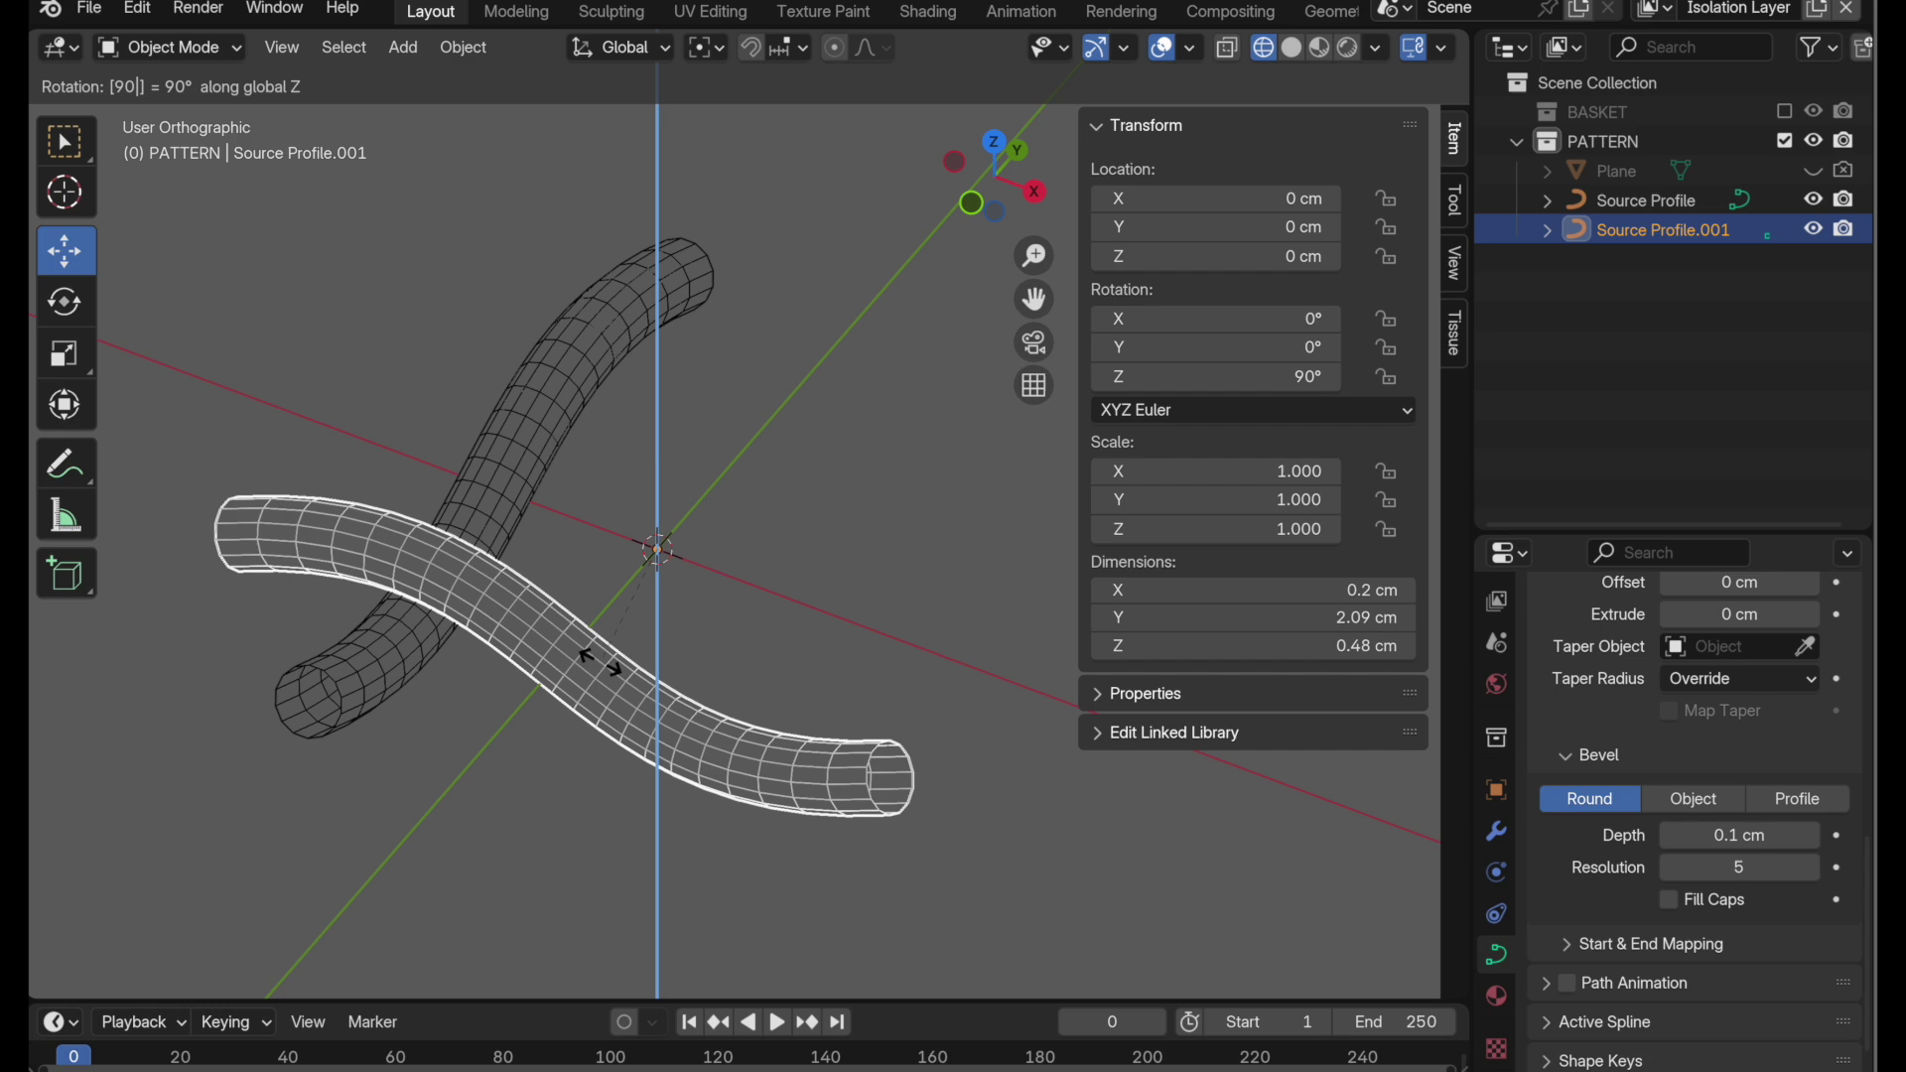
{"action": "key", "text": "Return"}
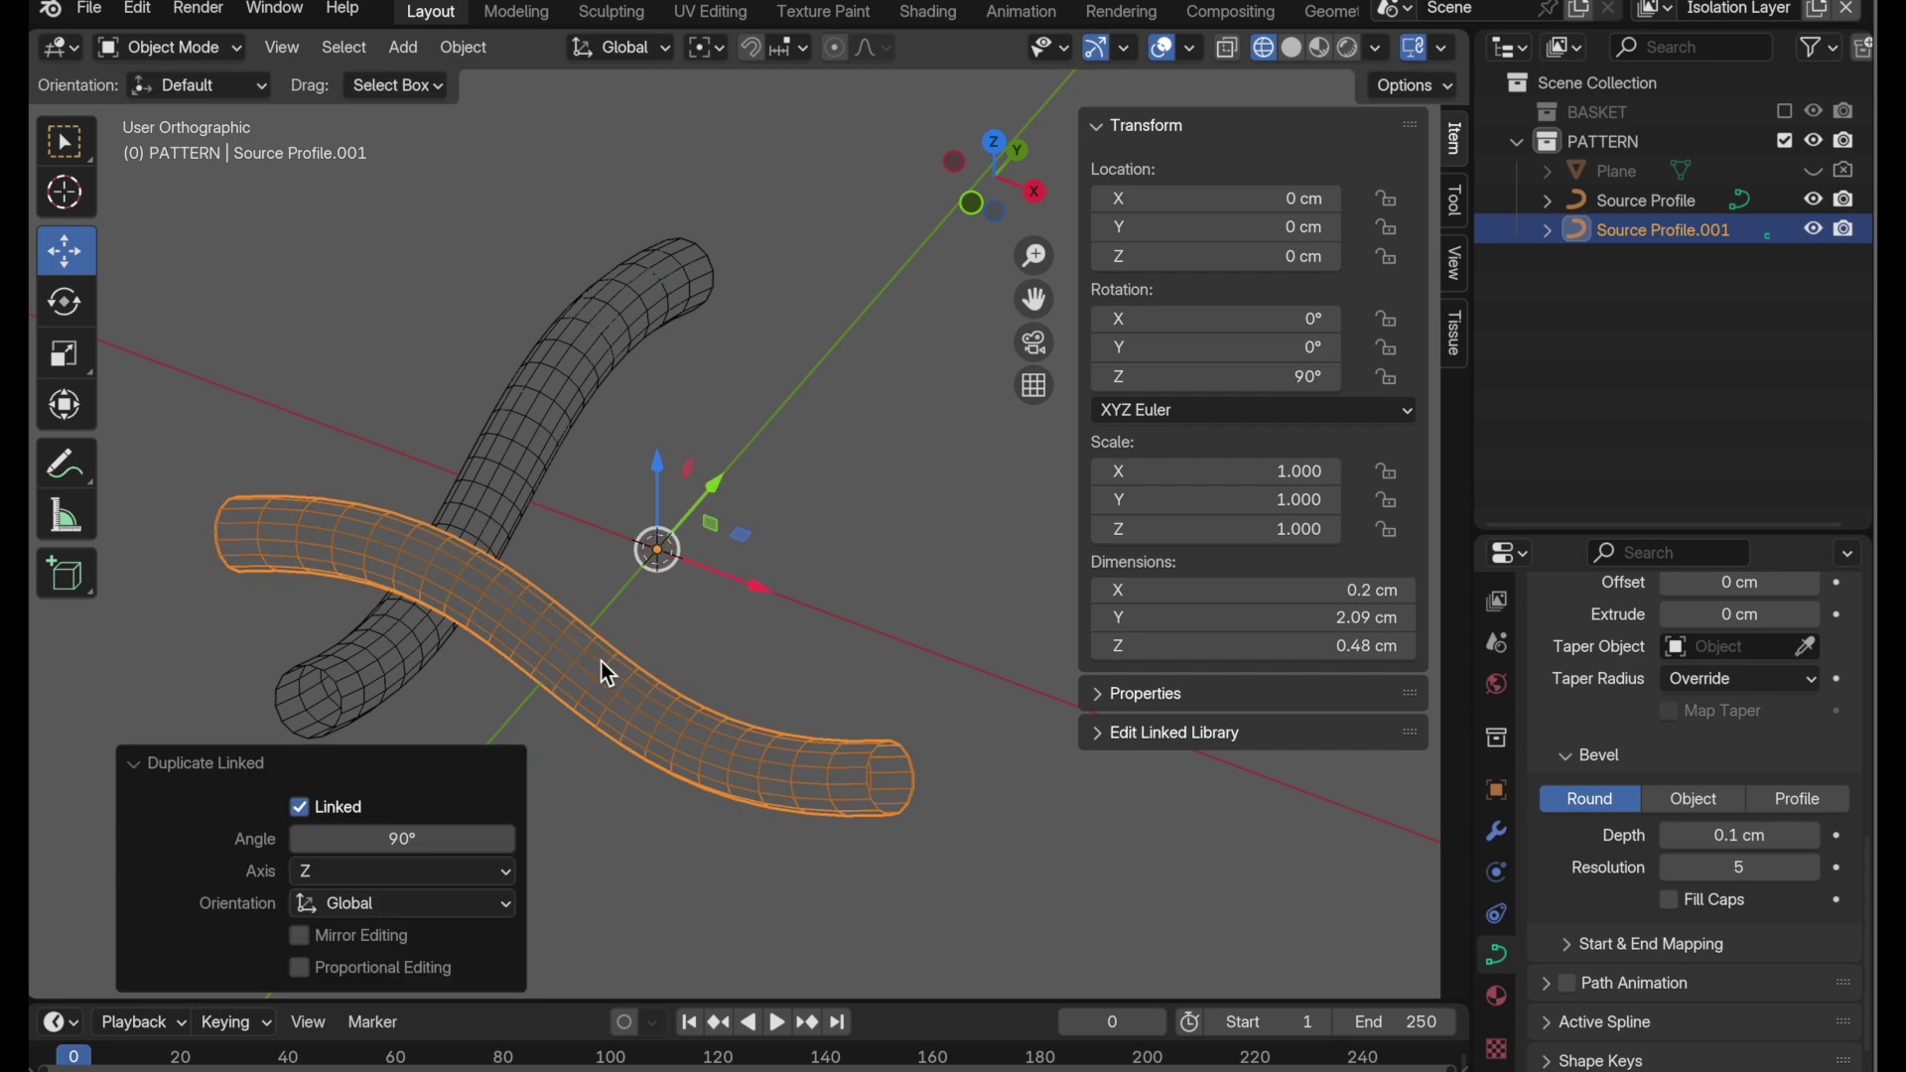
{"action": "key", "text": "shift+r"}
{"action": "key", "text": "shift+r"}
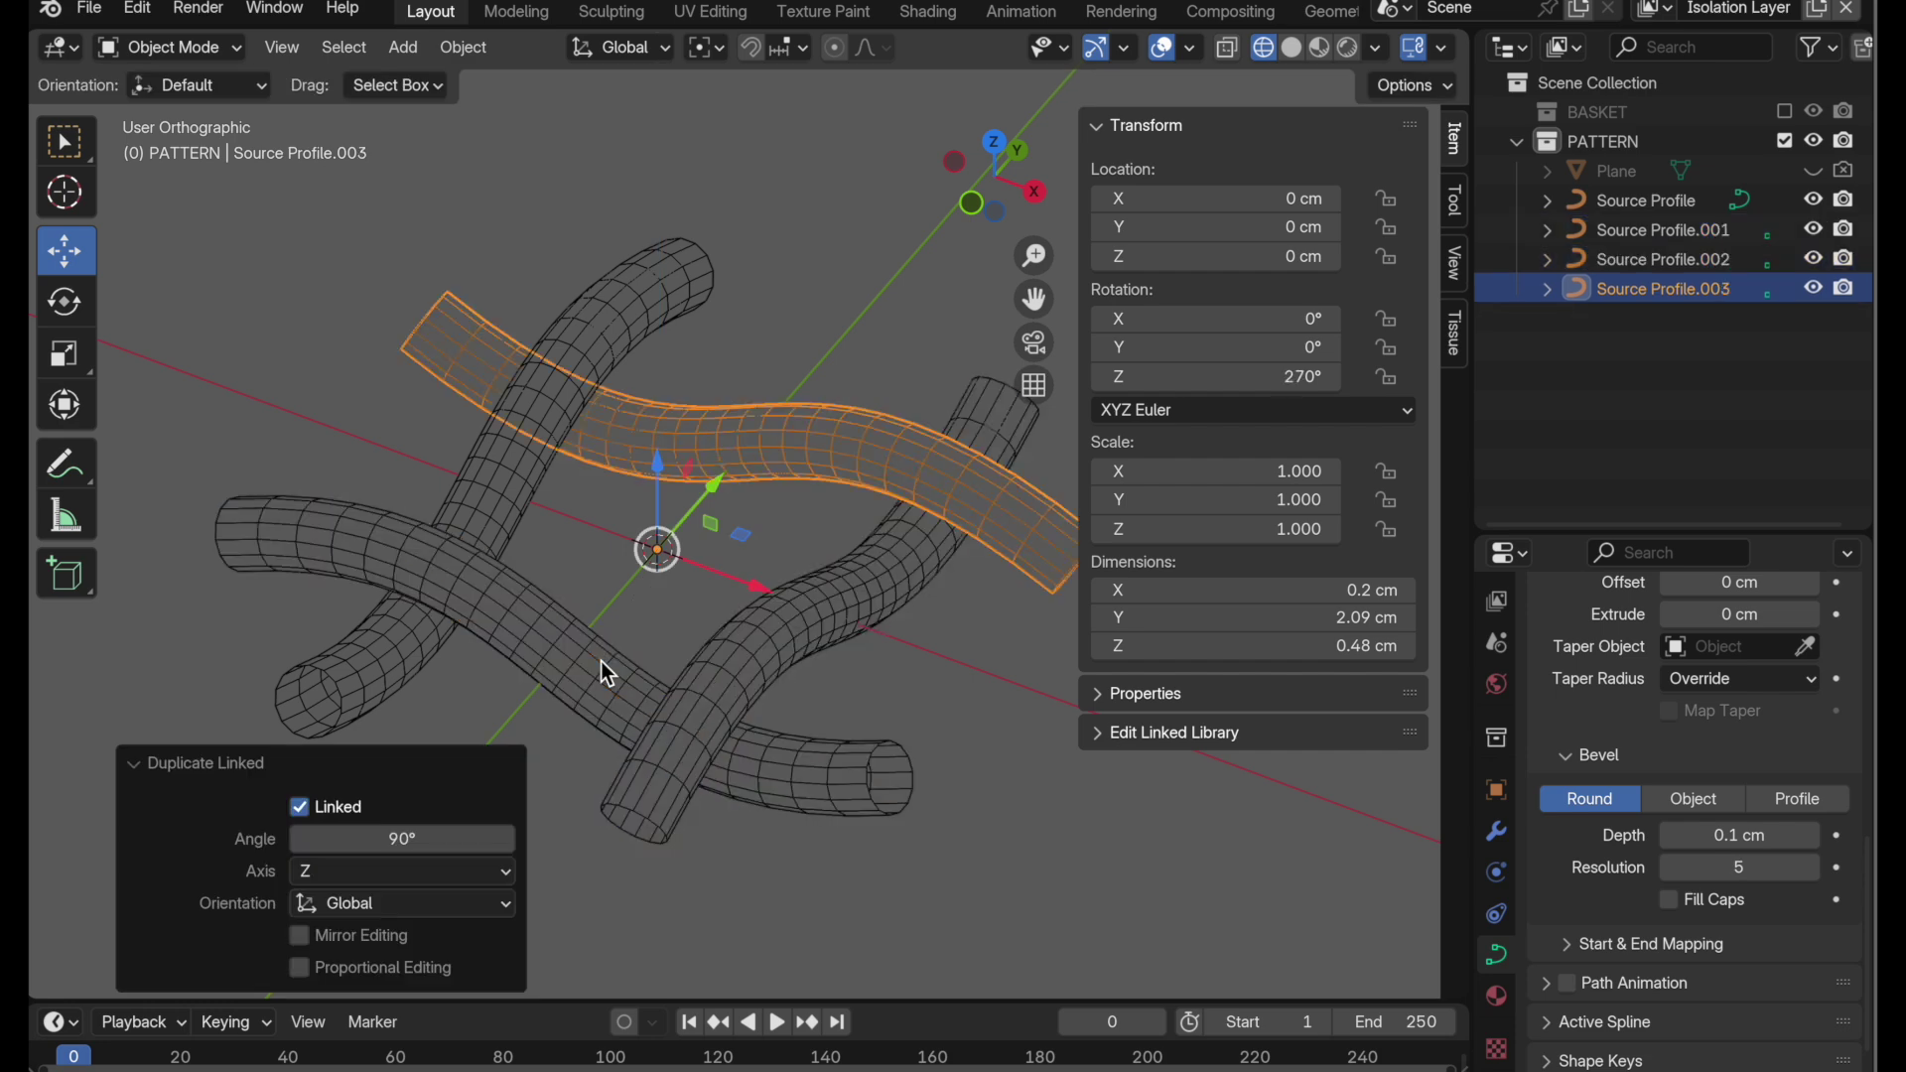
- Orbit and tilt the view to inspect the four interlocking tubes from the side
{"action": "mouse_move", "coordinate": [733, 645]}
{"action": "middle_mouse_down"}
{"action": "mouse_move", "coordinate": [591, 585]}
{"action": "mouse_move", "coordinate": [685, 600]}
{"action": "mouse_move", "coordinate": [770, 545]}
{"action": "mouse_move", "coordinate": [646, 551]}
{"action": "mouse_move", "coordinate": [747, 580]}
{"action": "mouse_move", "coordinate": [699, 611]}
{"action": "mouse_move", "coordinate": [707, 650]}
{"action": "middle_mouse_up"}
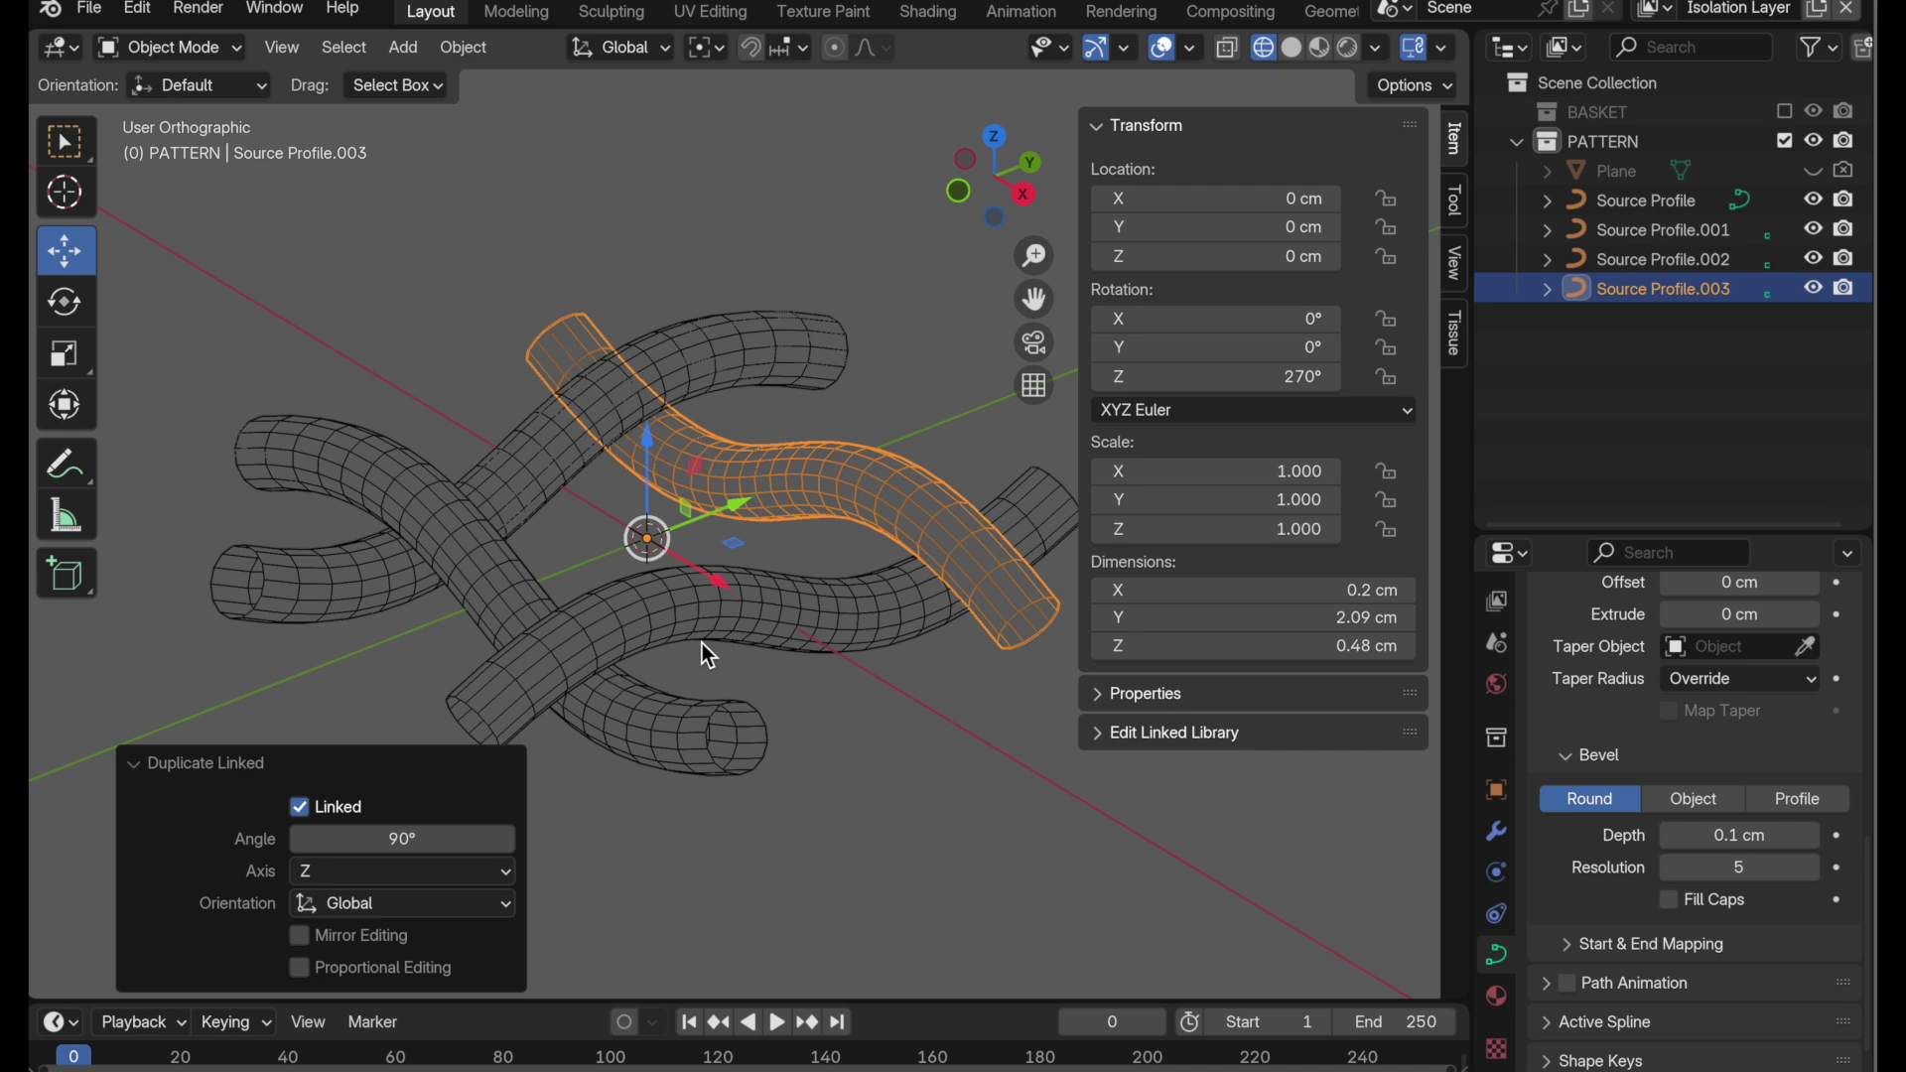
{"action": "middle_click_drag", "start_coordinate": [724, 679], "coordinate": [541, 574]}
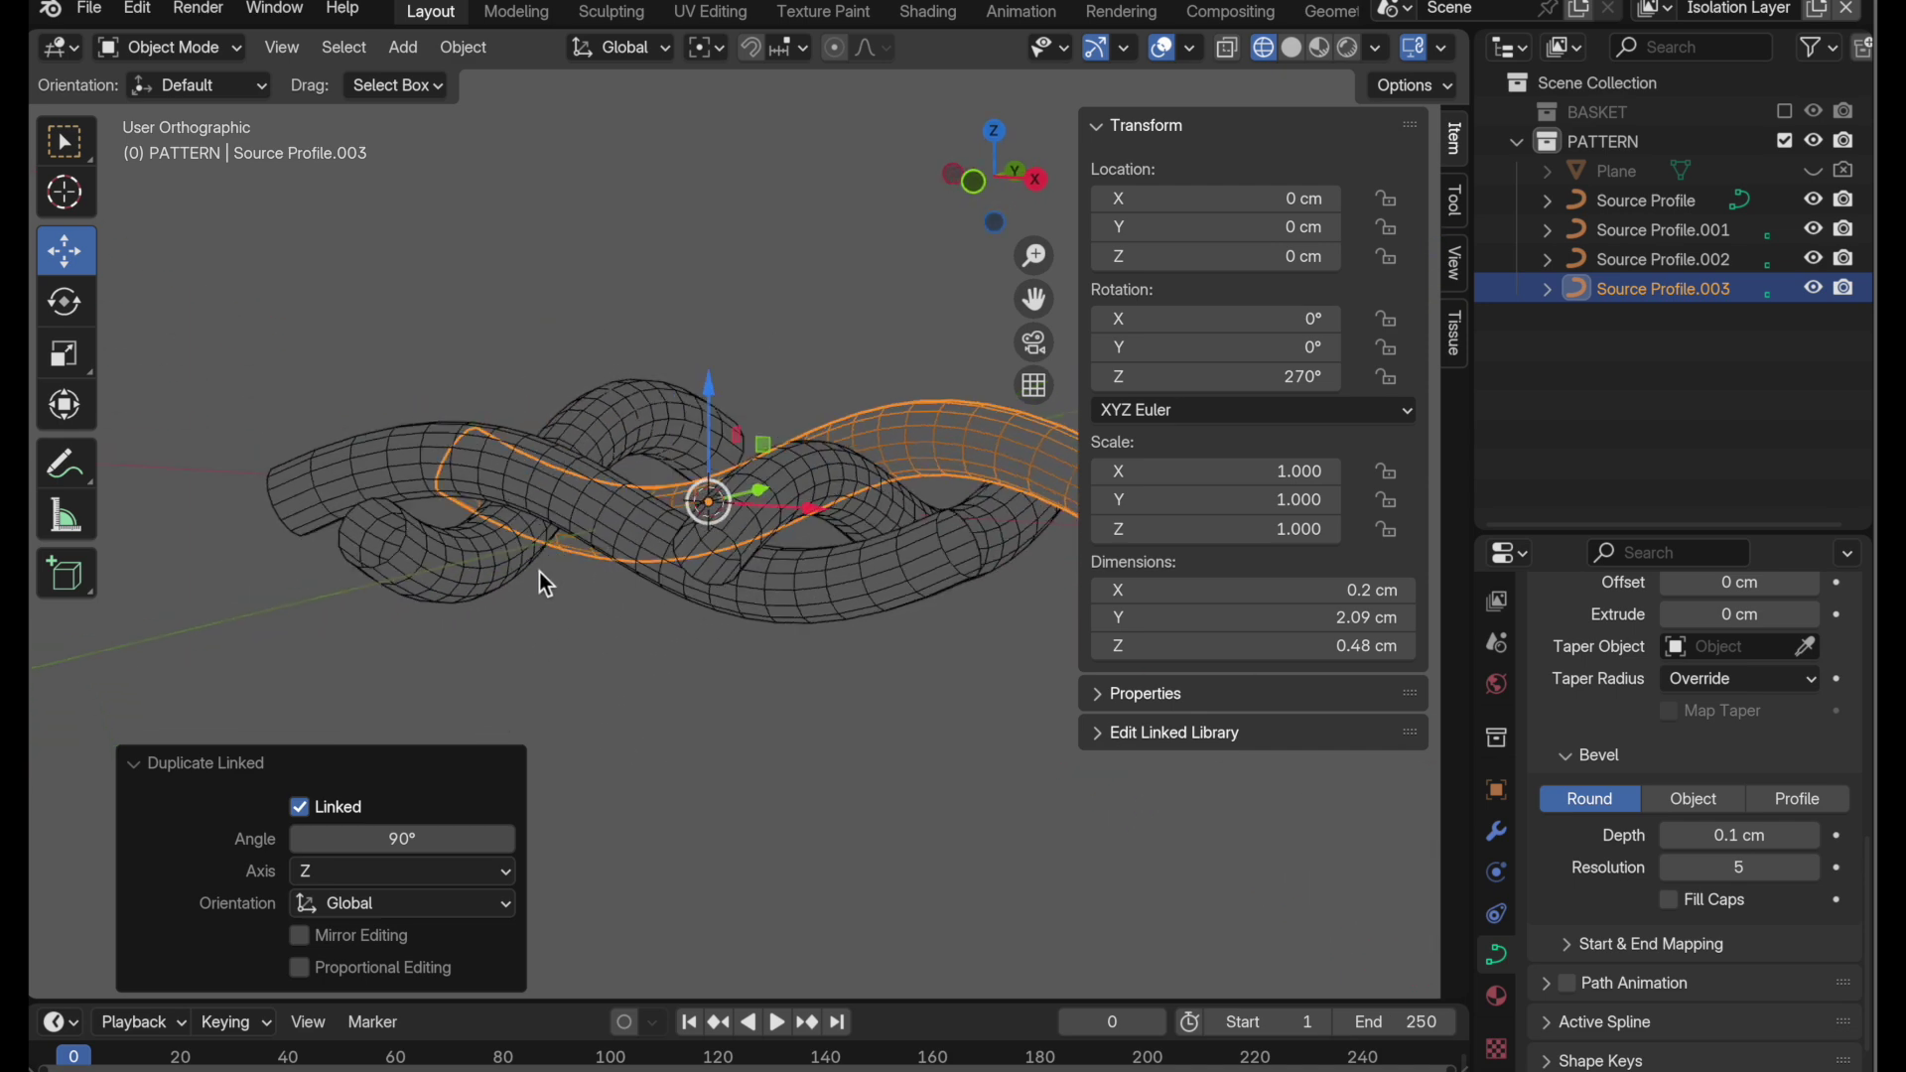
{"action": "middle_click_drag", "start_coordinate": [449, 518], "coordinate": [497, 622]}
- Edit the original Source Profile tube and select its braid control points
{"action": "left_click", "coordinate": [407, 533]}
{"action": "key", "text": "Tab"}
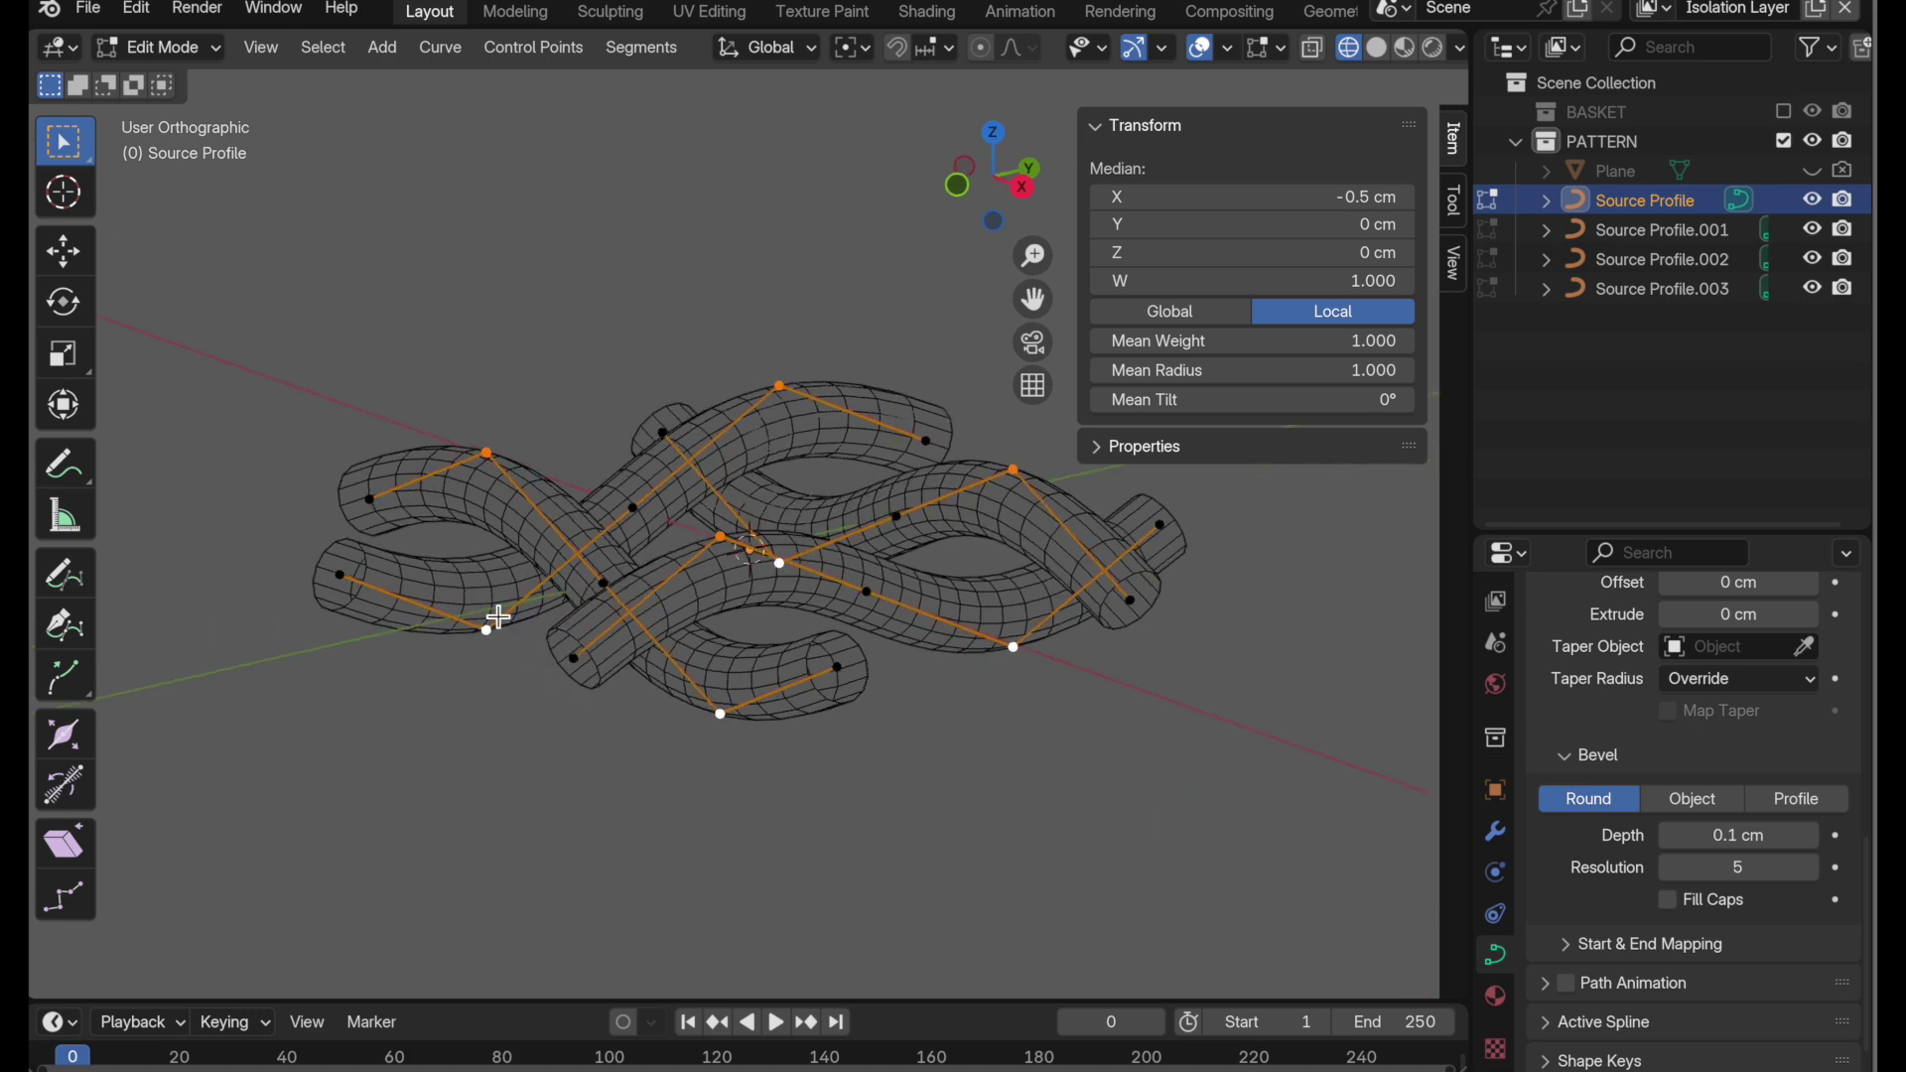
{"action": "left_click", "coordinate": [497, 636]}
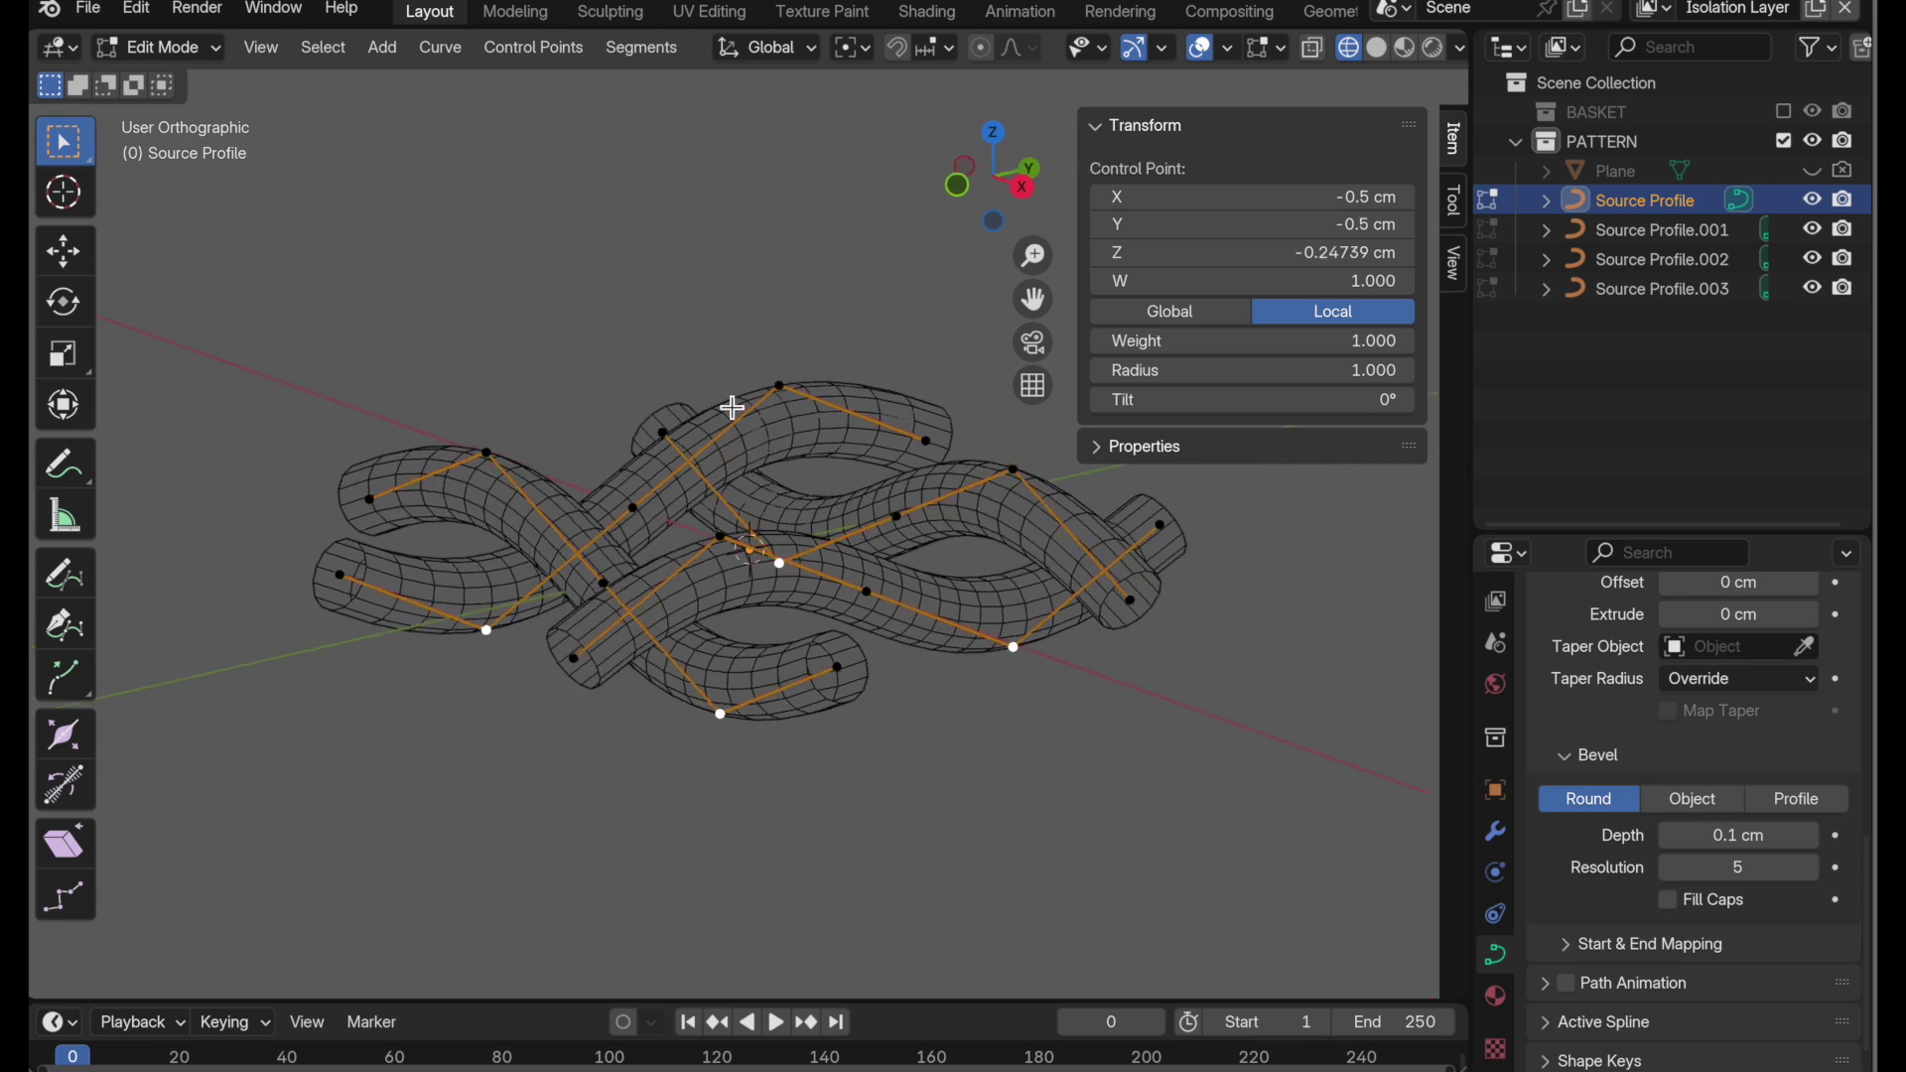
{"action": "key", "text": "c"}
{"action": "left_click", "coordinate": [784, 385]}
{"action": "middle_click_drag", "start_coordinate": [837, 448], "coordinate": [787, 439]}
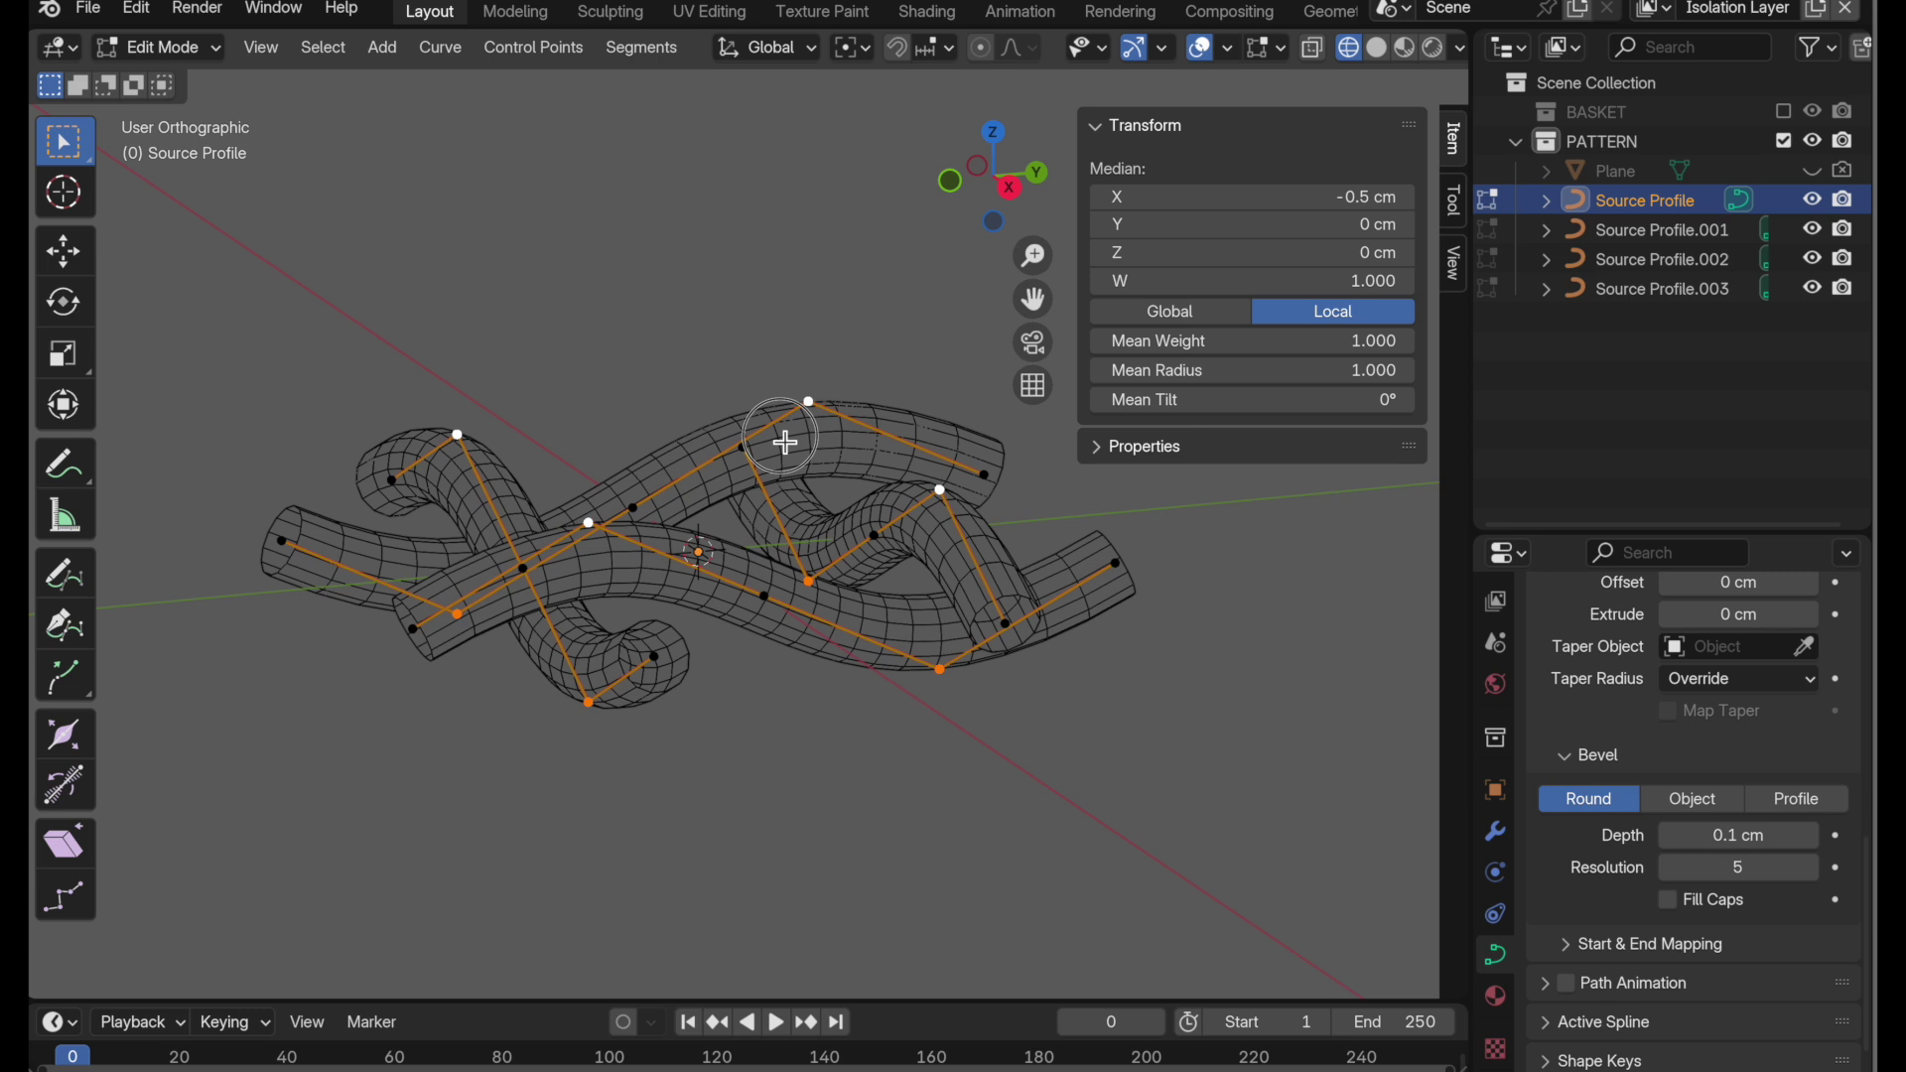
{"action": "key", "text": "Escape"}
- Set the pivot to Bounding Box Center and scale the points to 0.777 along Z
{"action": "key", "text": "period"}
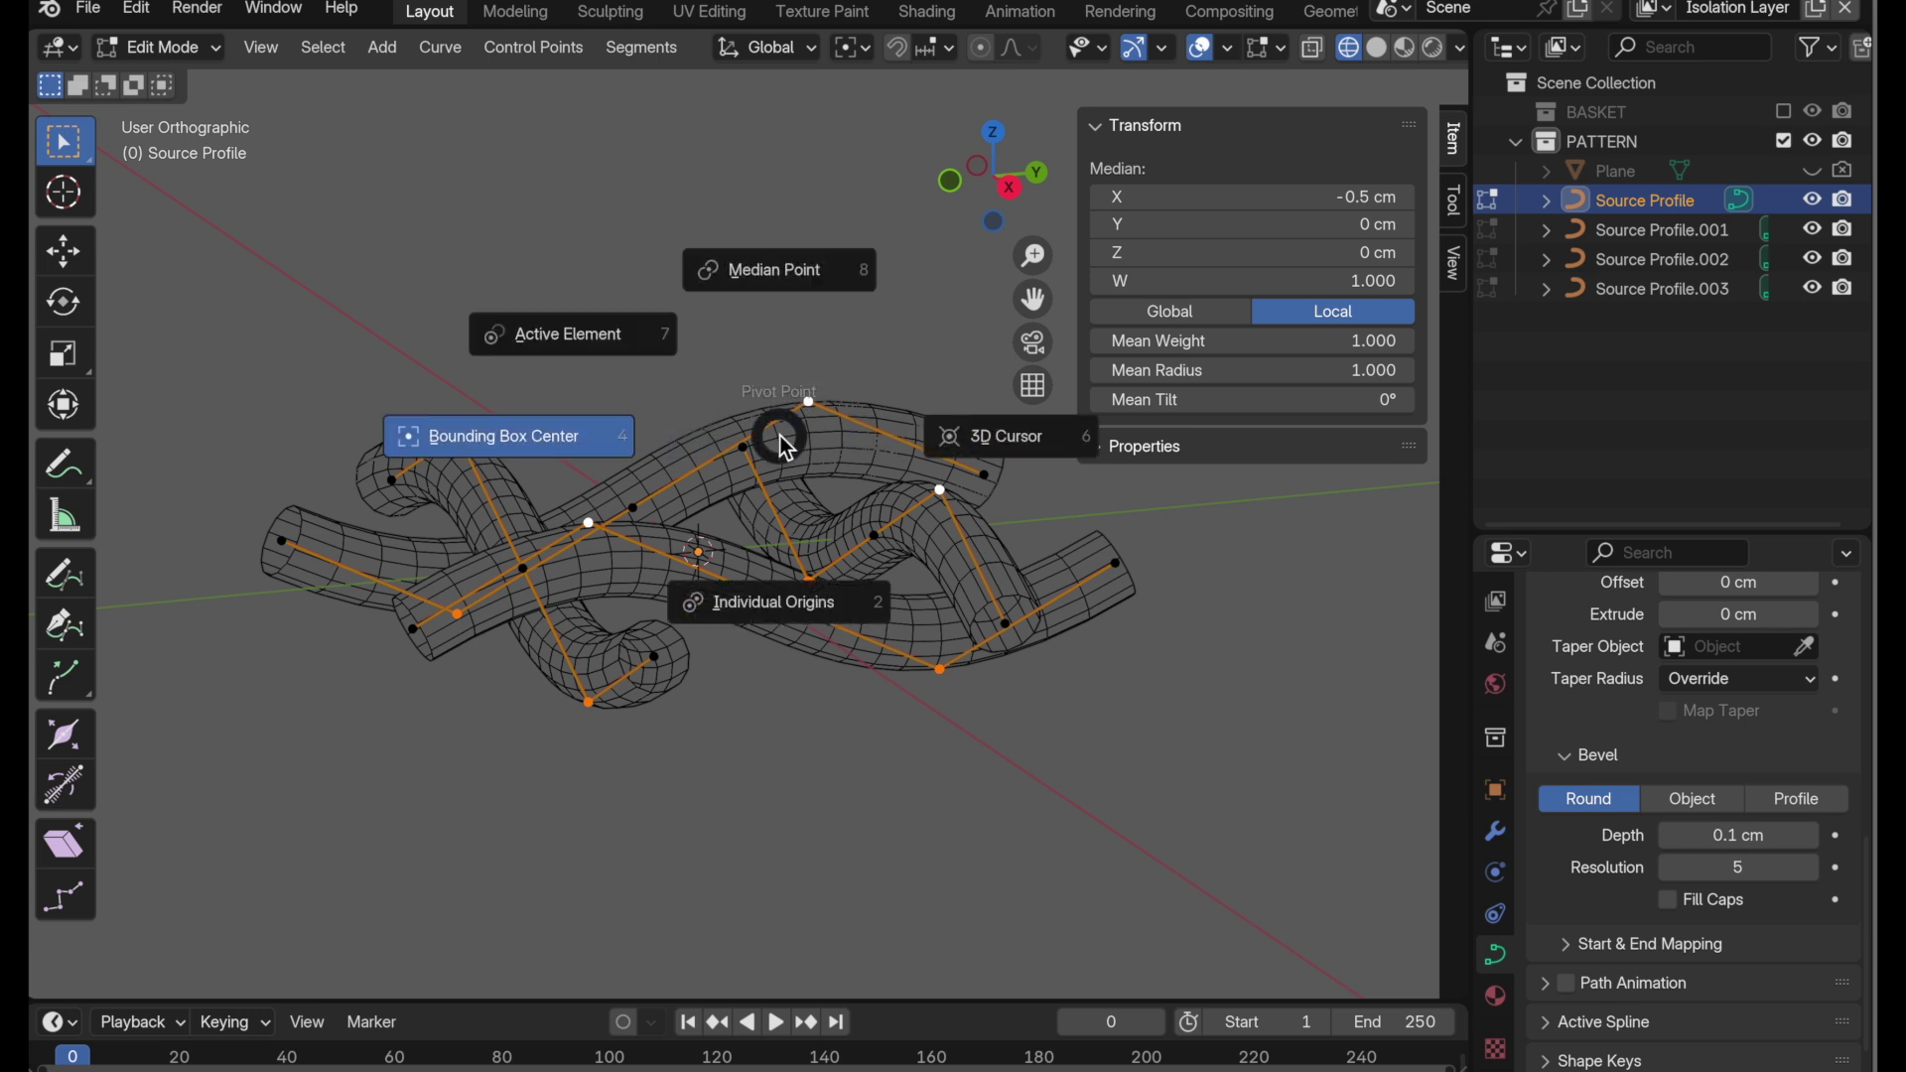
{"action": "left_click", "coordinate": [541, 455]}
{"action": "key", "text": "c"}
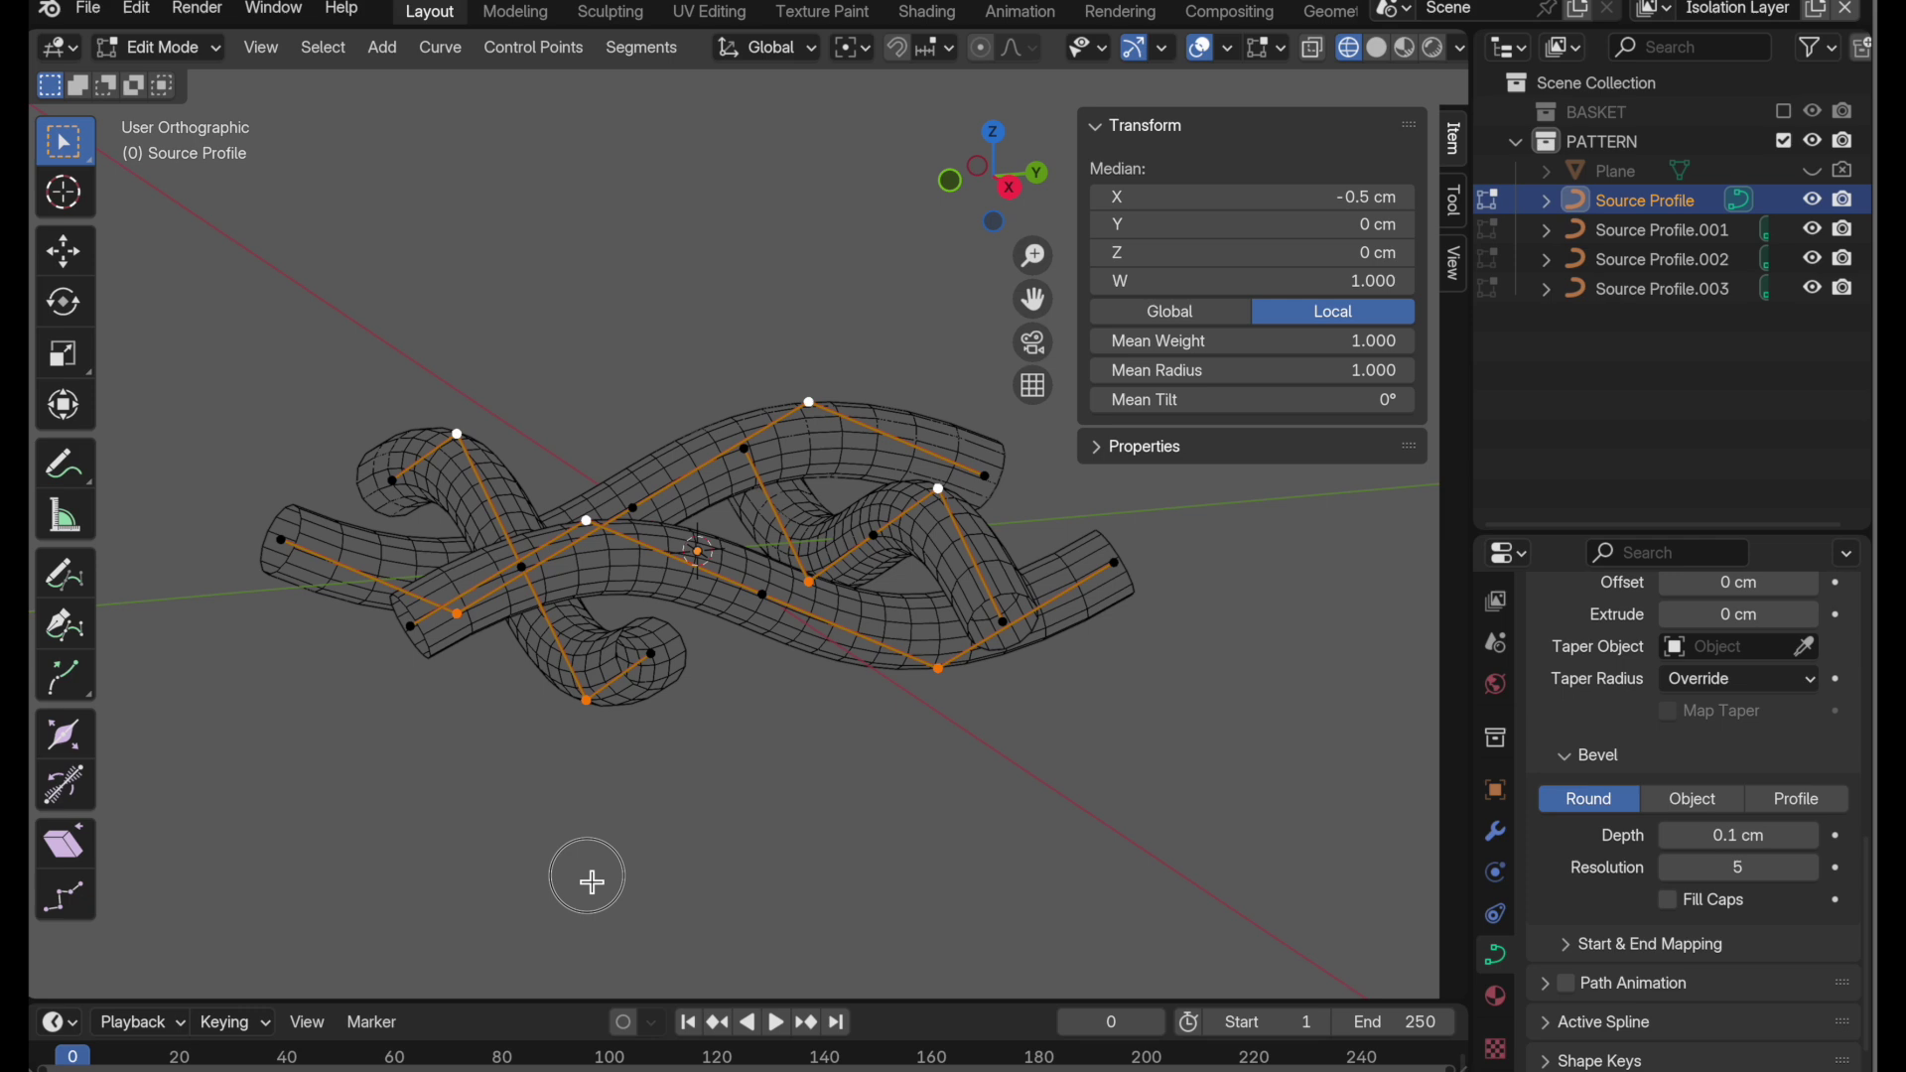
{"action": "mouse_move", "coordinate": [587, 881]}
{"action": "middle_mouse_down"}
{"action": "mouse_move", "coordinate": [538, 855]}
{"action": "mouse_move", "coordinate": [652, 855]}
{"action": "mouse_move", "coordinate": [557, 596]}
{"action": "middle_mouse_up"}
{"action": "key", "text": "Escape"}
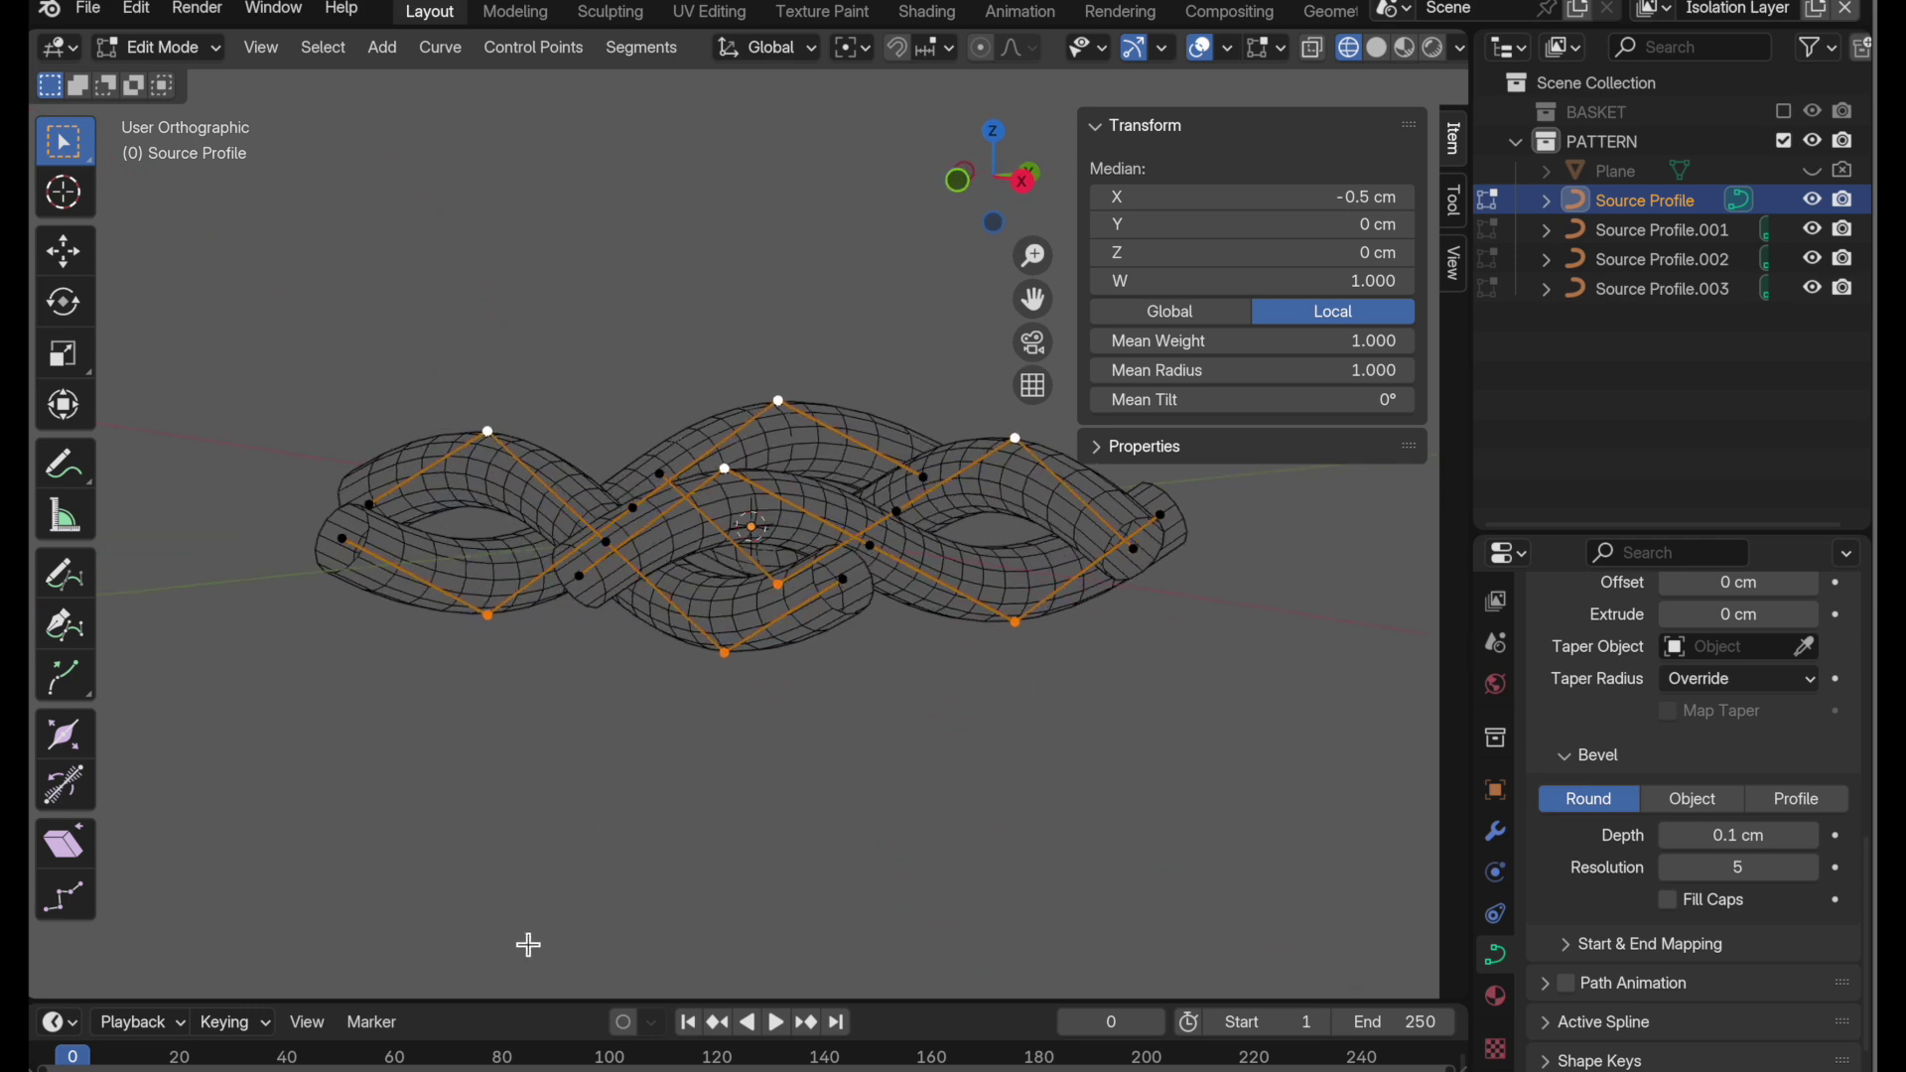
{"action": "key", "text": "s"}
{"action": "key", "text": "z"}
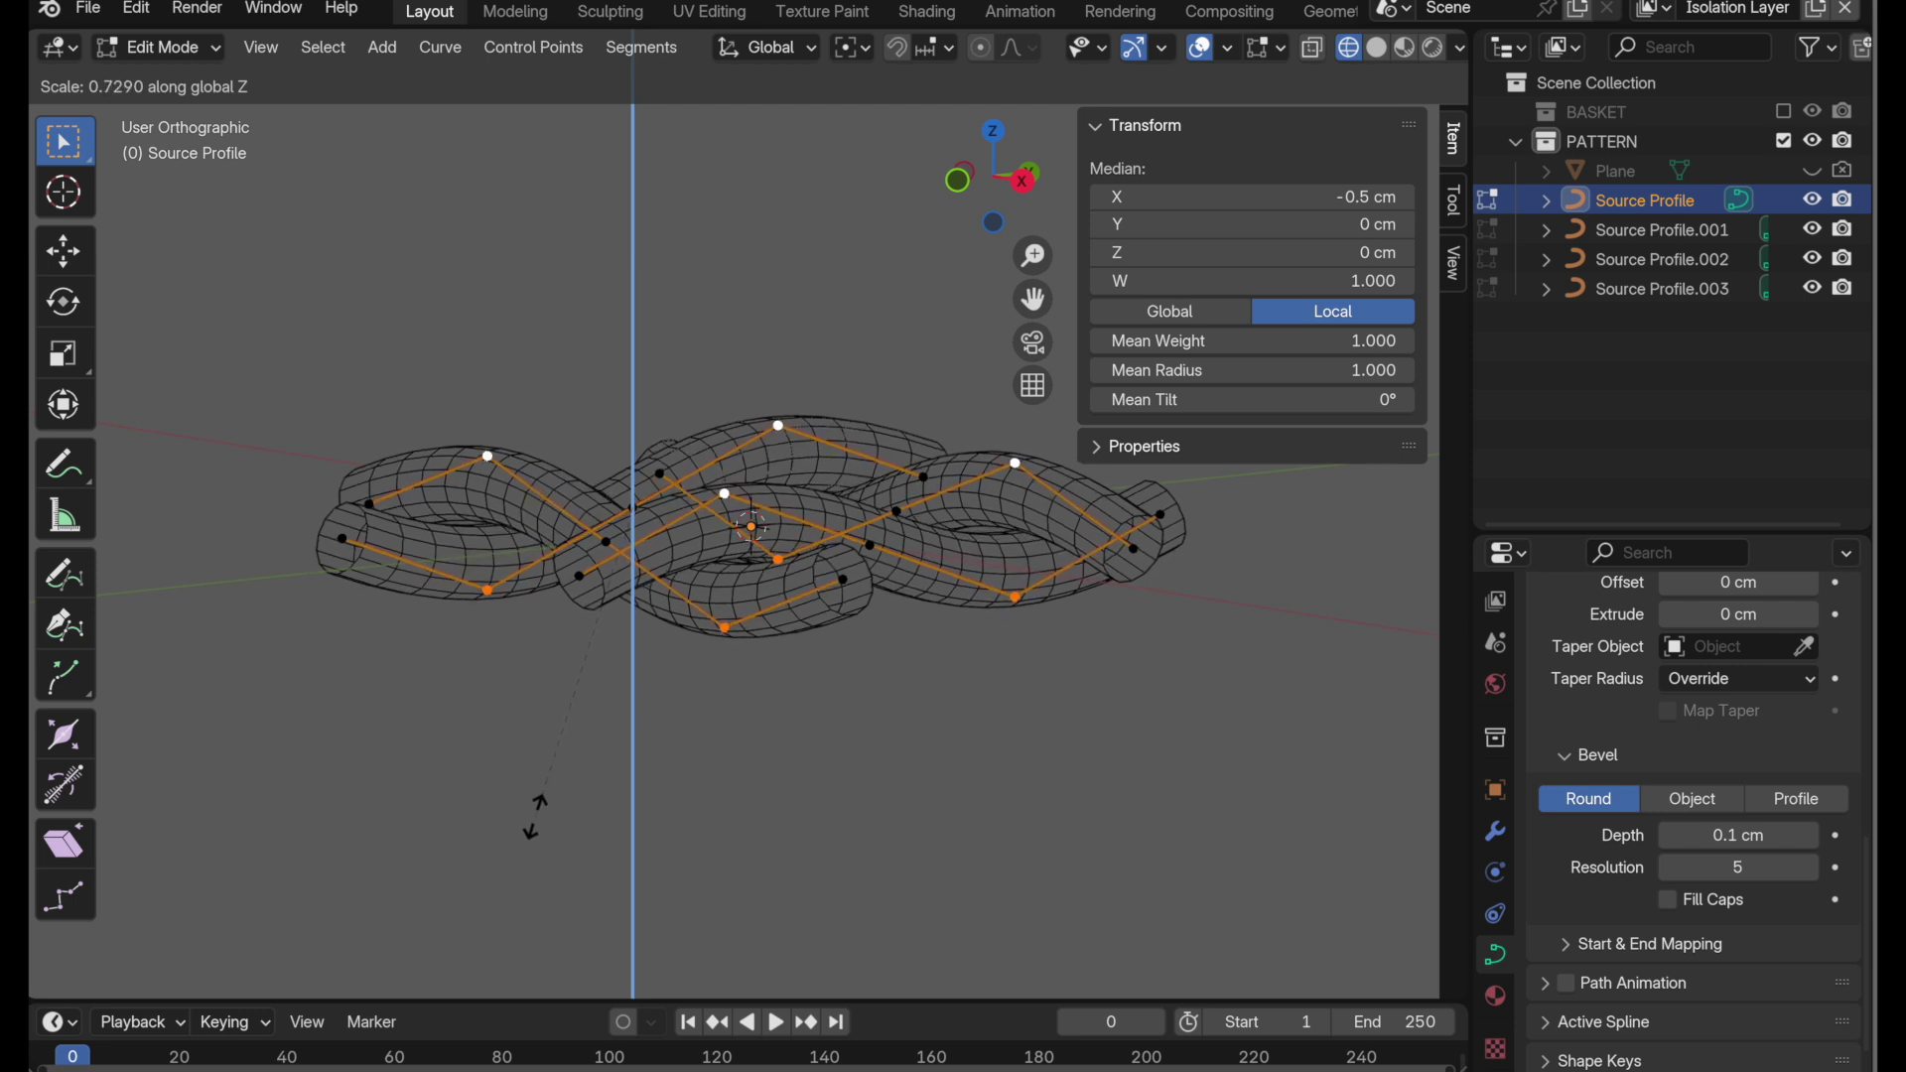
{"action": "left_click", "coordinate": [536, 842]}
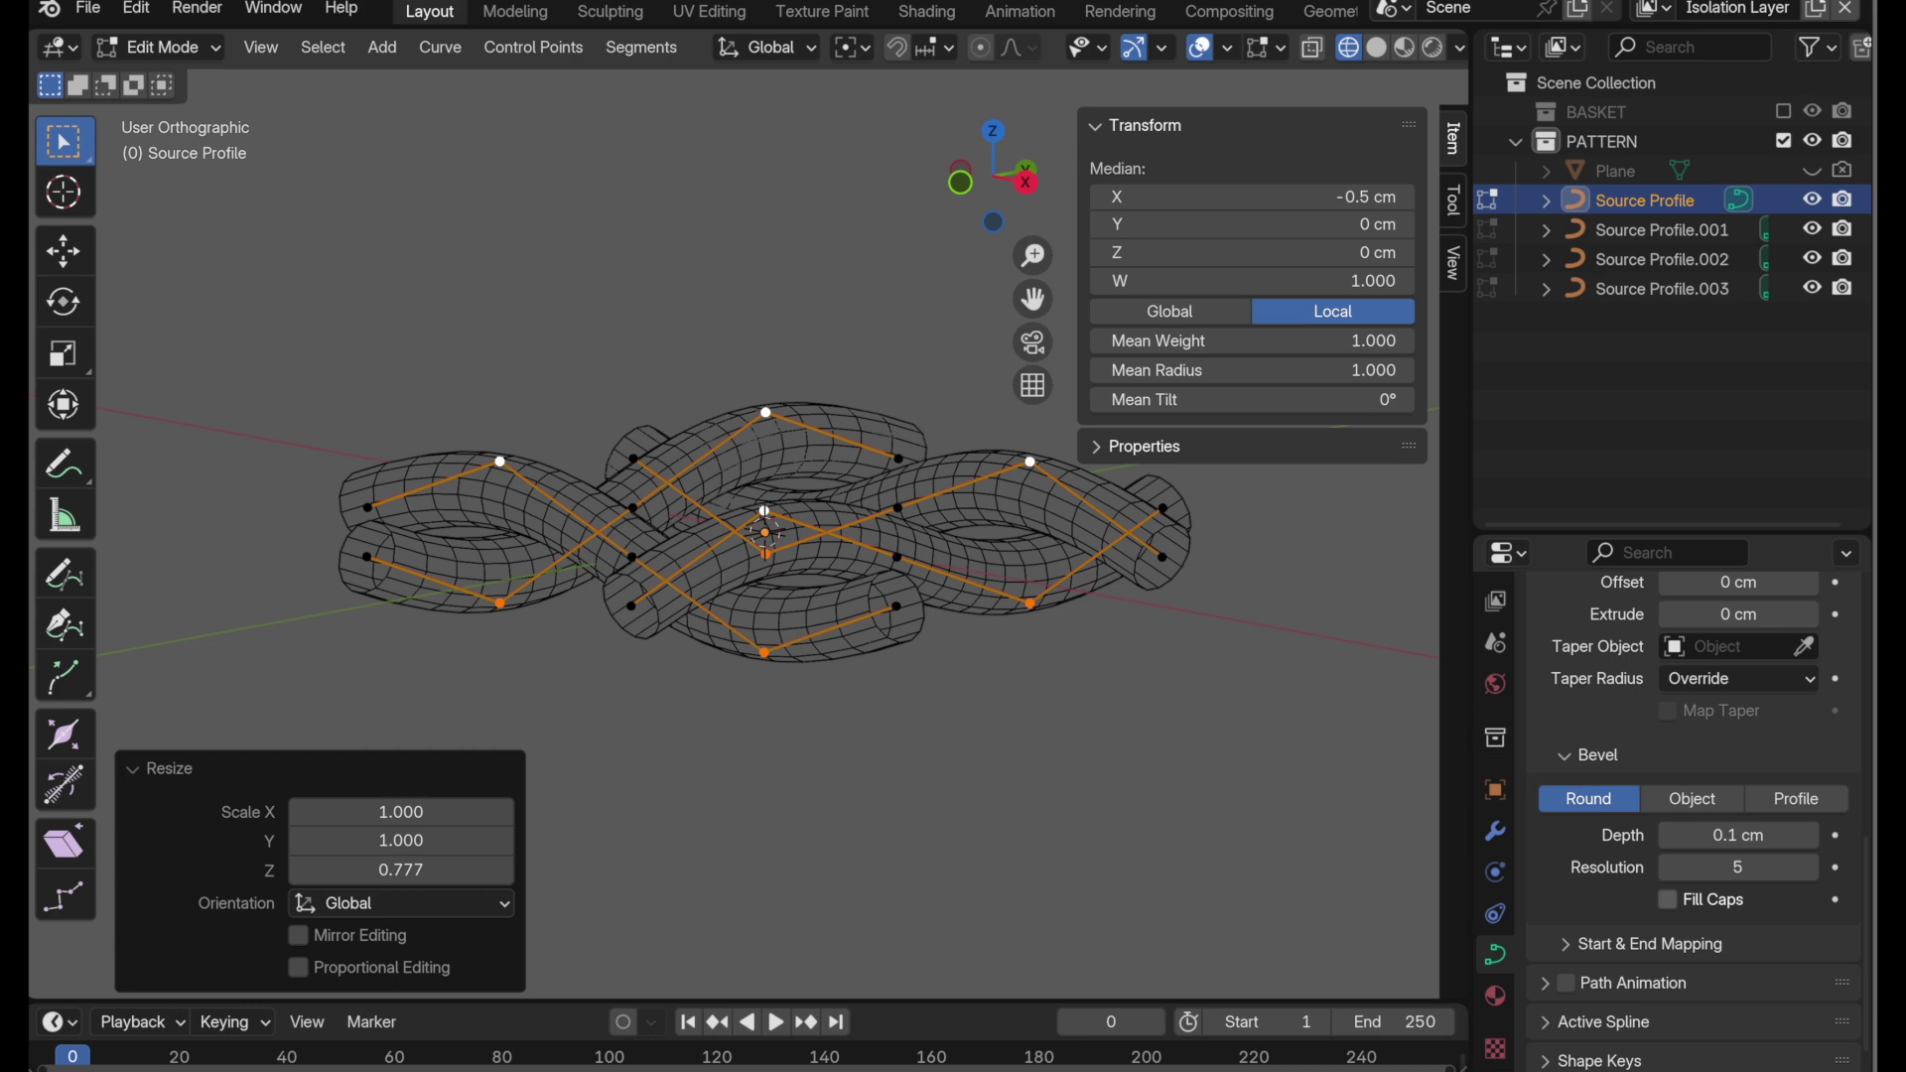
- Thicken the tubes to a 0.11 cm bevel depth and return to object mode
{"action": "left_click", "coordinate": [1745, 839]}
{"action": "type", "text": "0.12"}
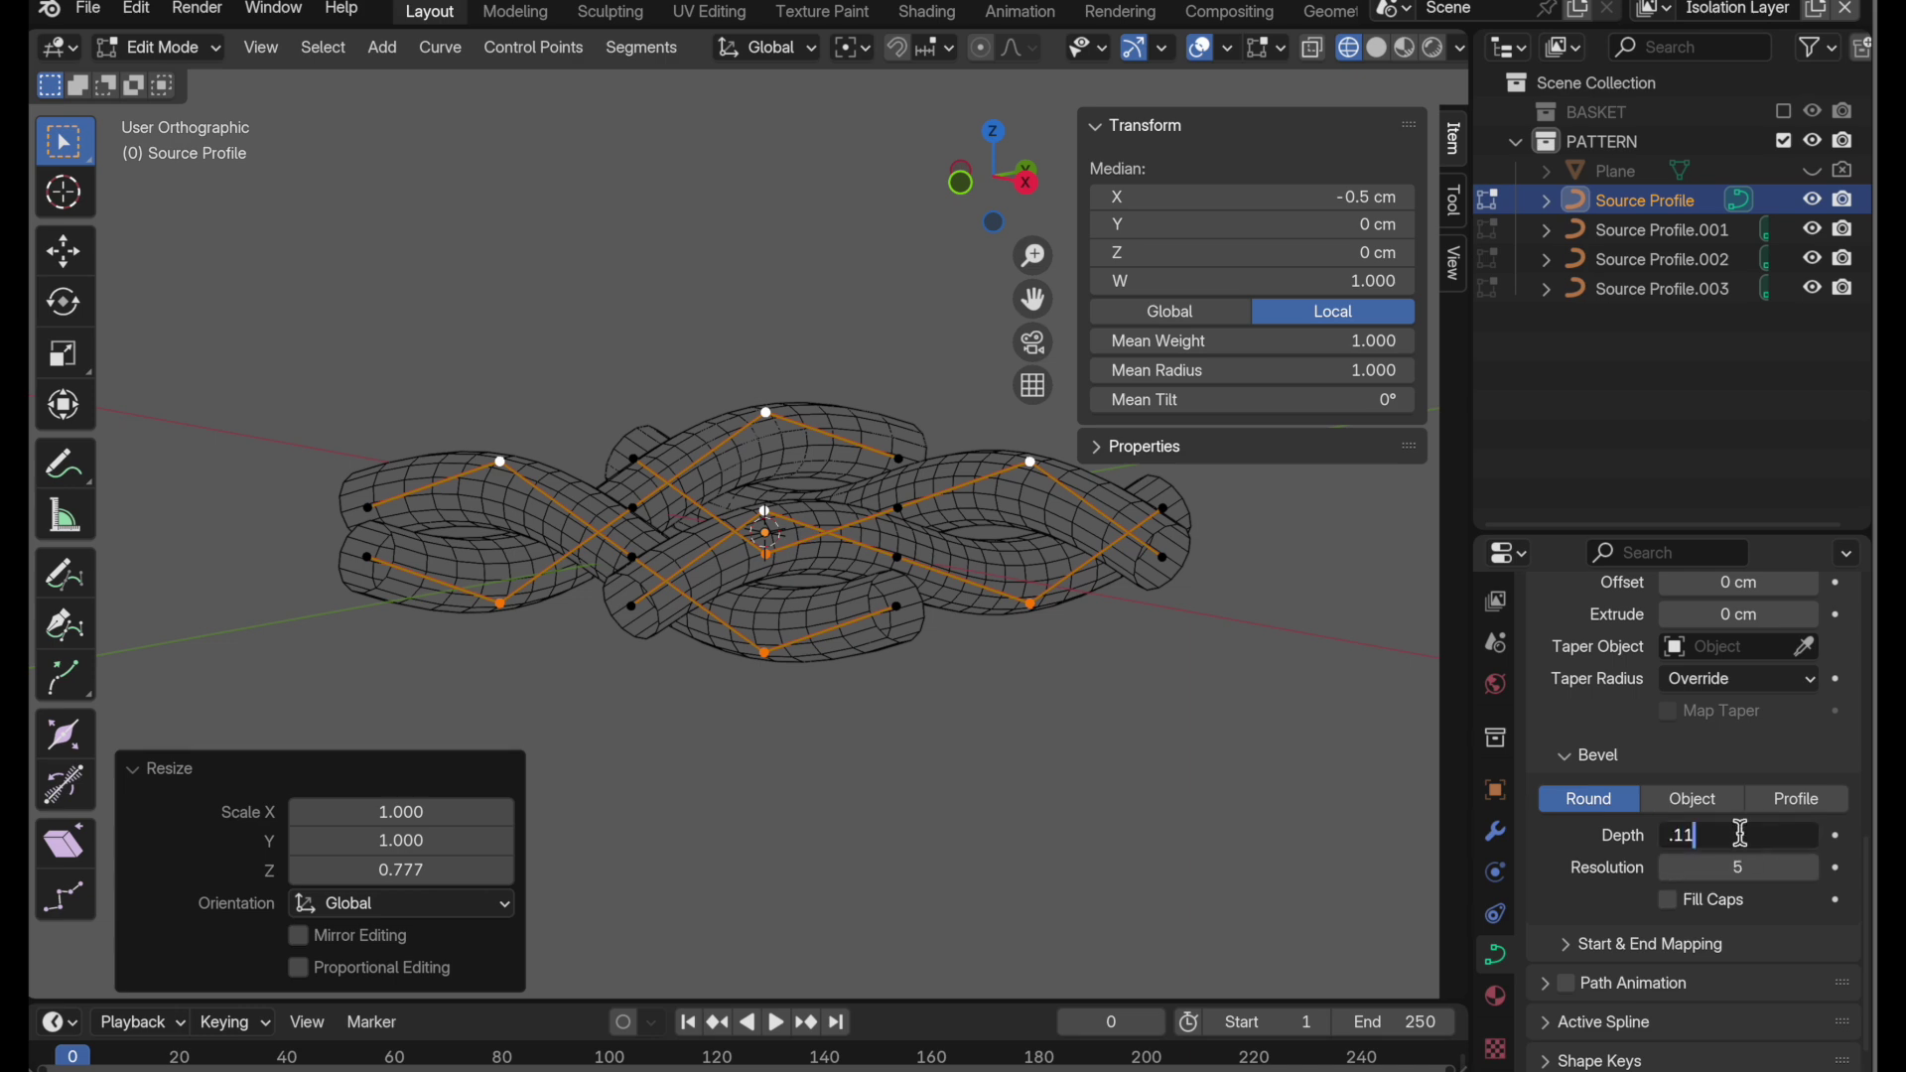
{"action": "key", "text": "Return"}
{"action": "middle_click_drag", "start_coordinate": [979, 629], "coordinate": [860, 700]}
{"action": "key", "text": "Tab"}
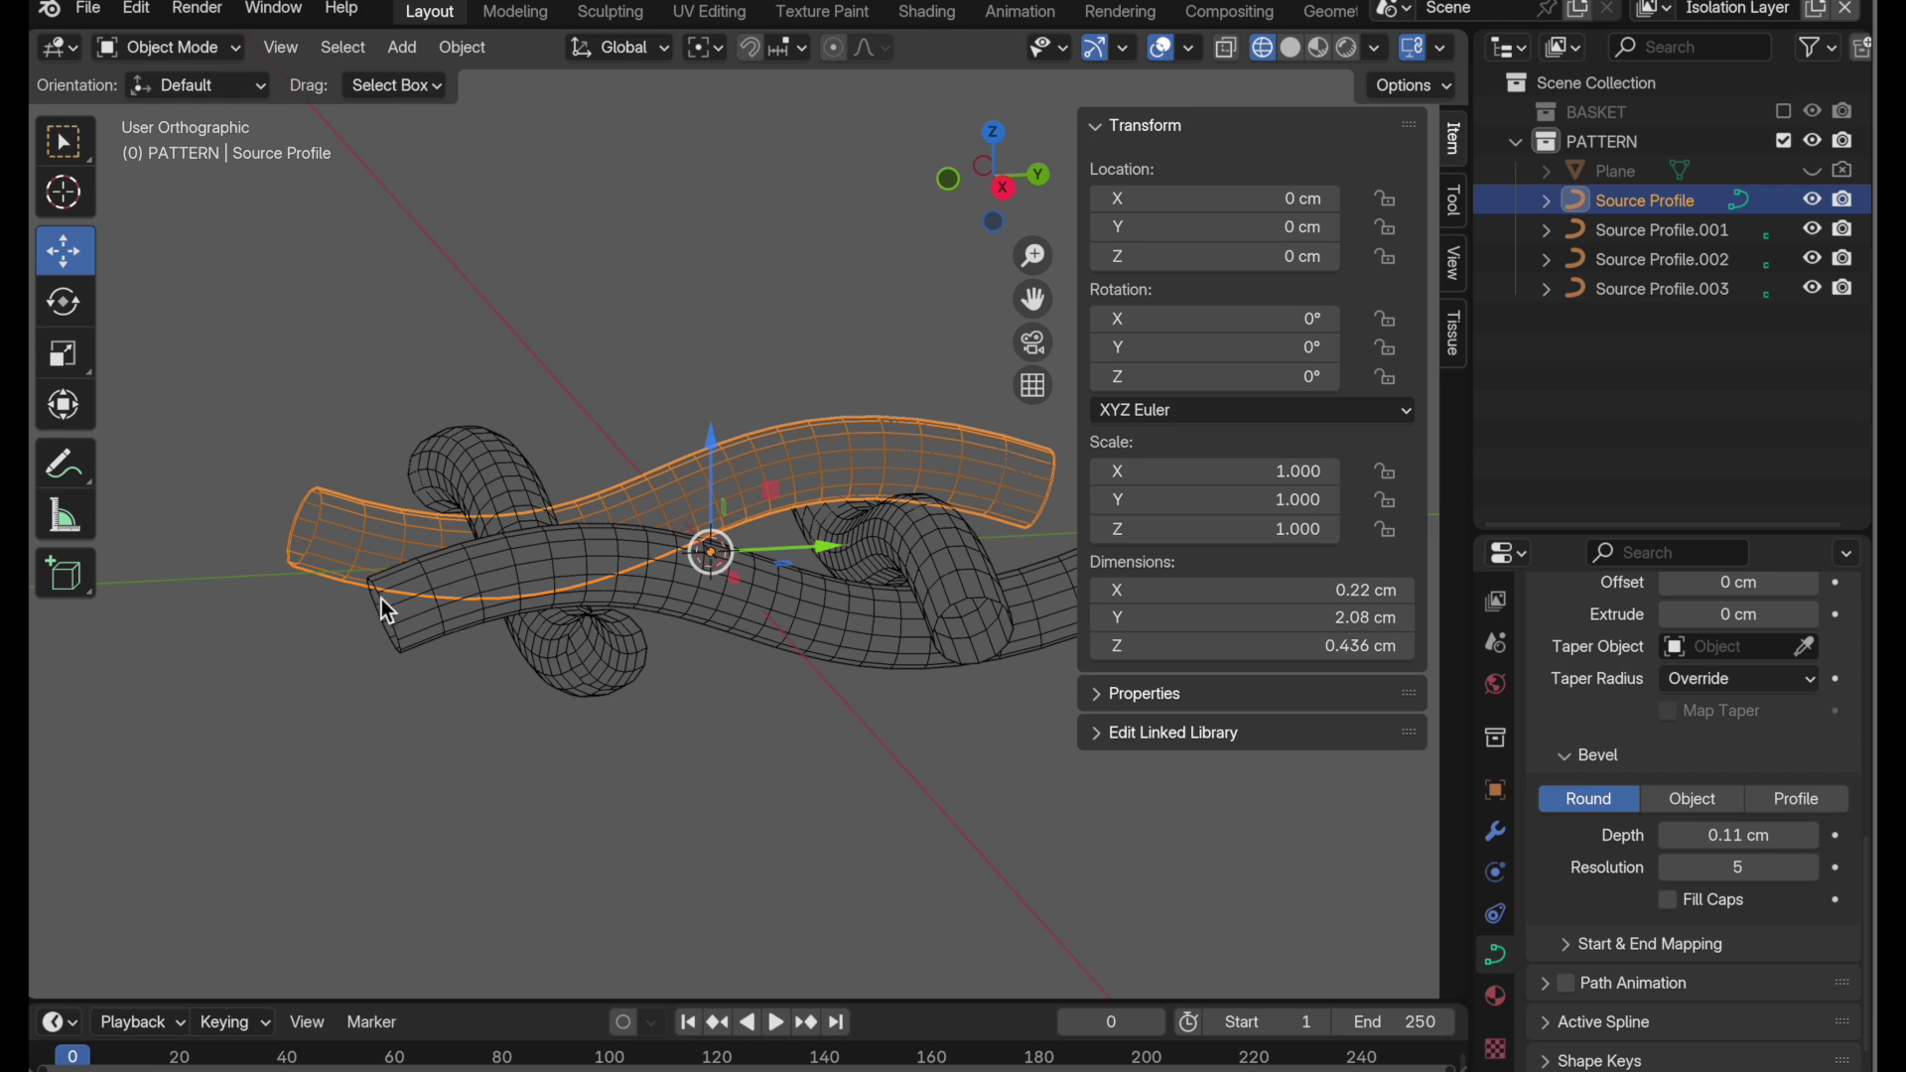
- Orbit around the braid to inspect the flattened, thicker woven tubes from several angles
{"action": "middle_click_drag", "start_coordinate": [381, 600], "coordinate": [404, 623]}
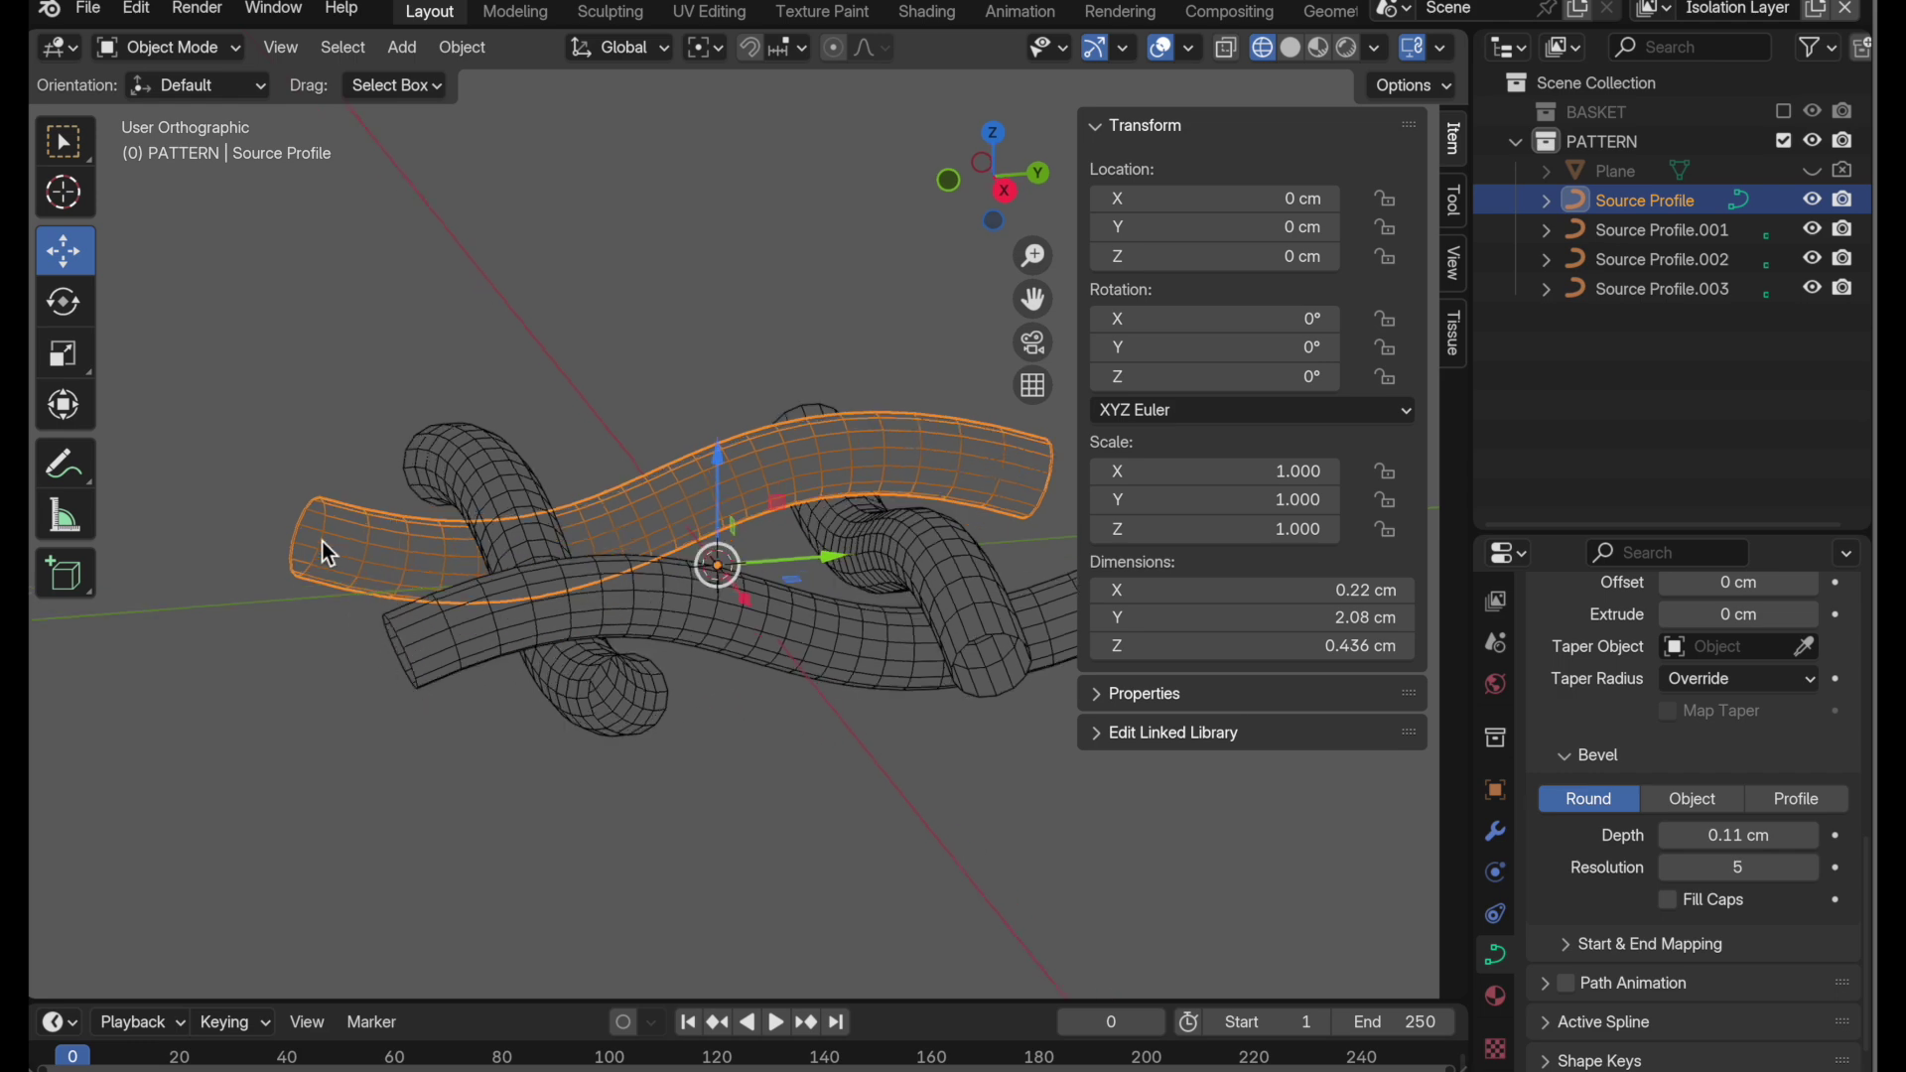
{"action": "middle_click_drag", "start_coordinate": [602, 528], "coordinate": [820, 496]}
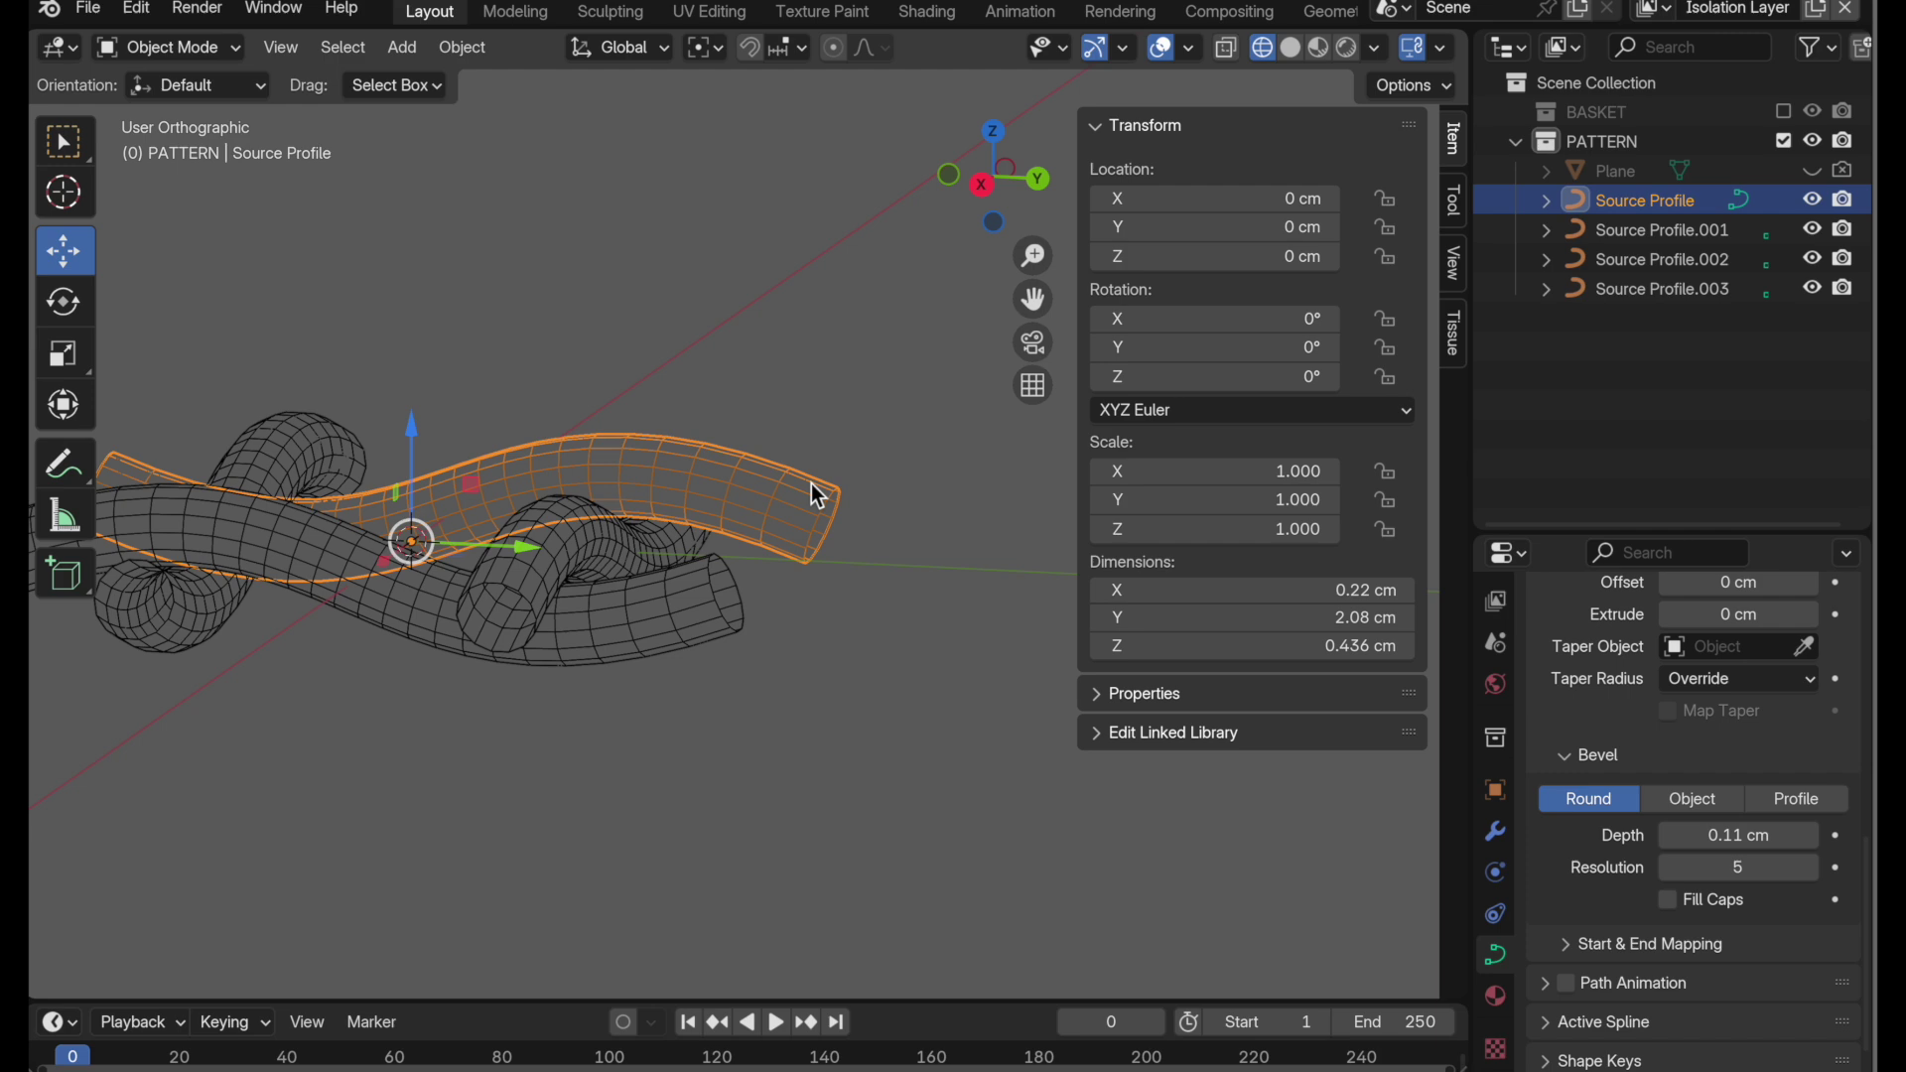
{"action": "middle_click_drag", "start_coordinate": [767, 575], "coordinate": [826, 641]}
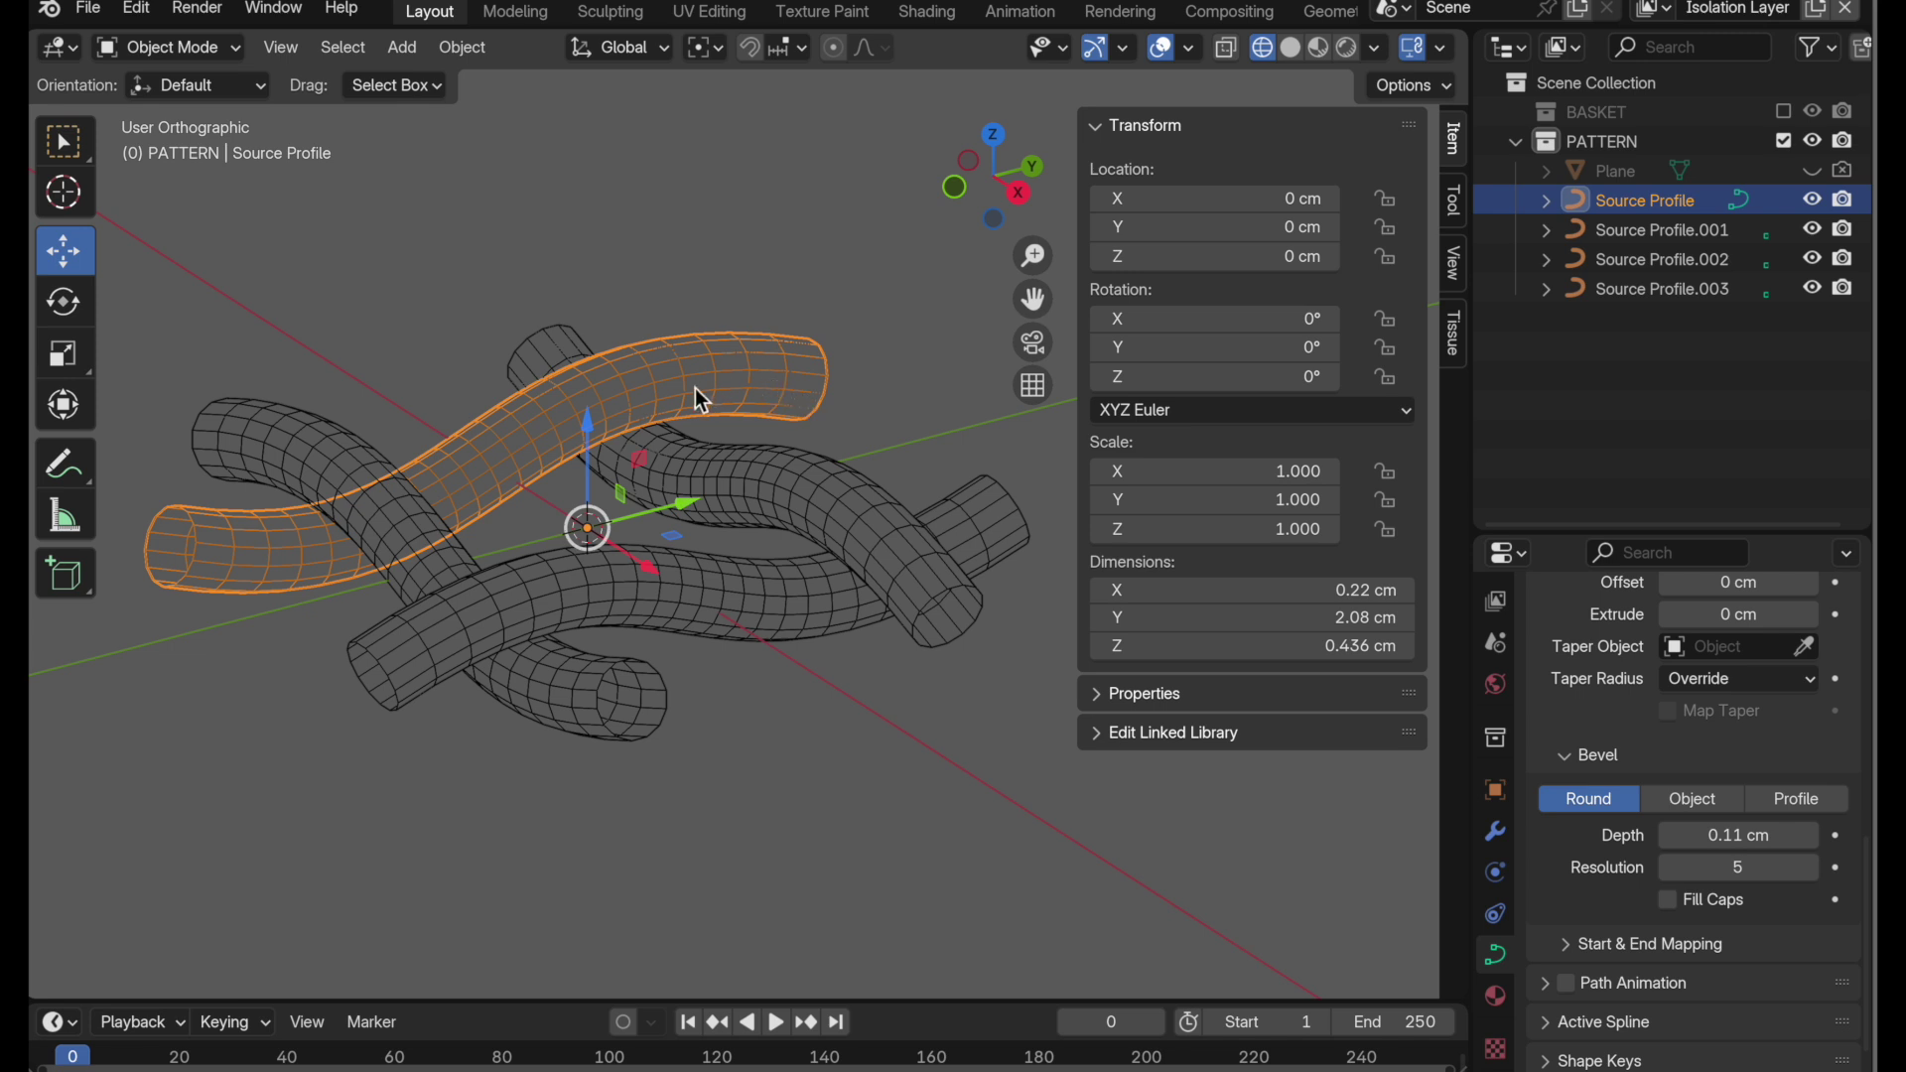
- Duplicate the top tube in place, rename it 'Source Profile . original' and hide it
{"action": "key", "text": "shift+d"}
{"action": "right_click", "coordinate": [742, 427]}
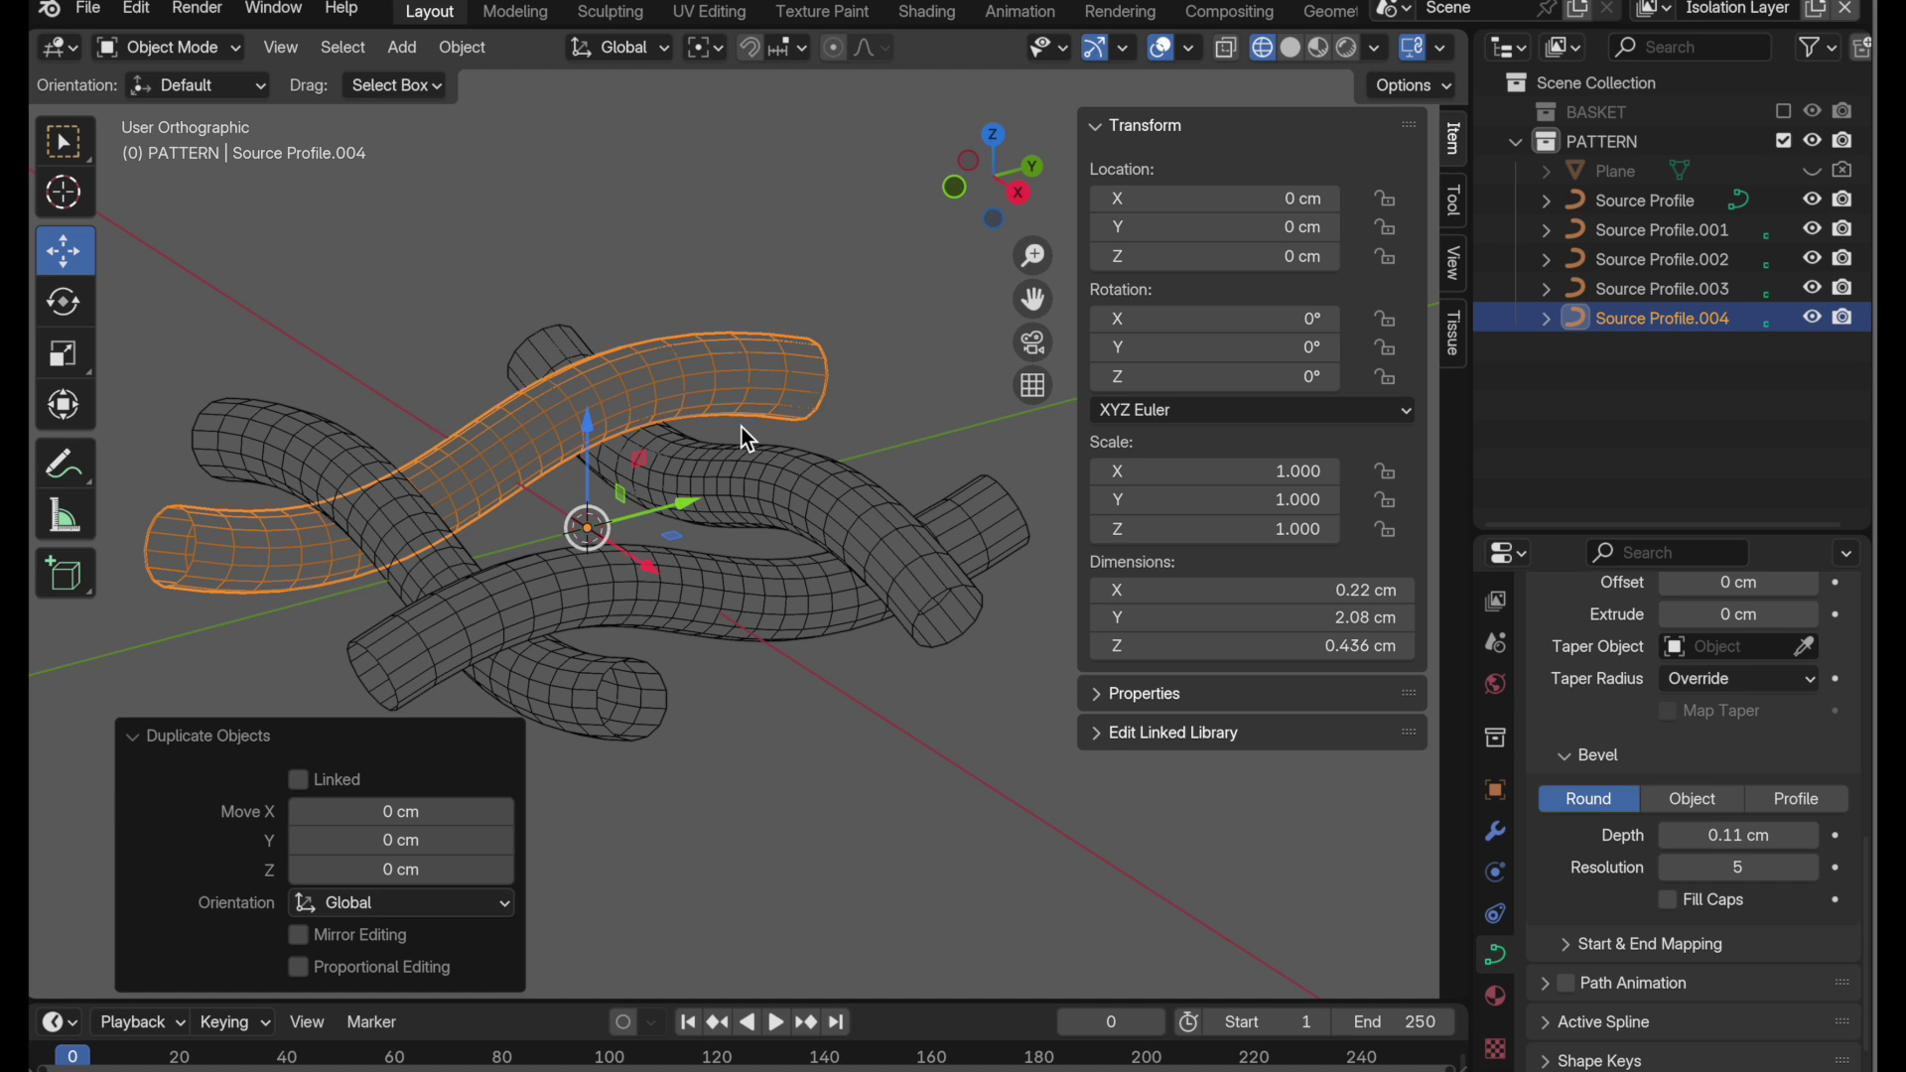
{"action": "double_click", "coordinate": [1637, 331]}
{"action": "key", "text": "End"}
{"action": "key", "text": "BackSpace"}
{"action": "key", "text": "BackSpace"}
{"action": "key", "text": "BackSpace"}
{"action": "key", "text": "BackSpace"}
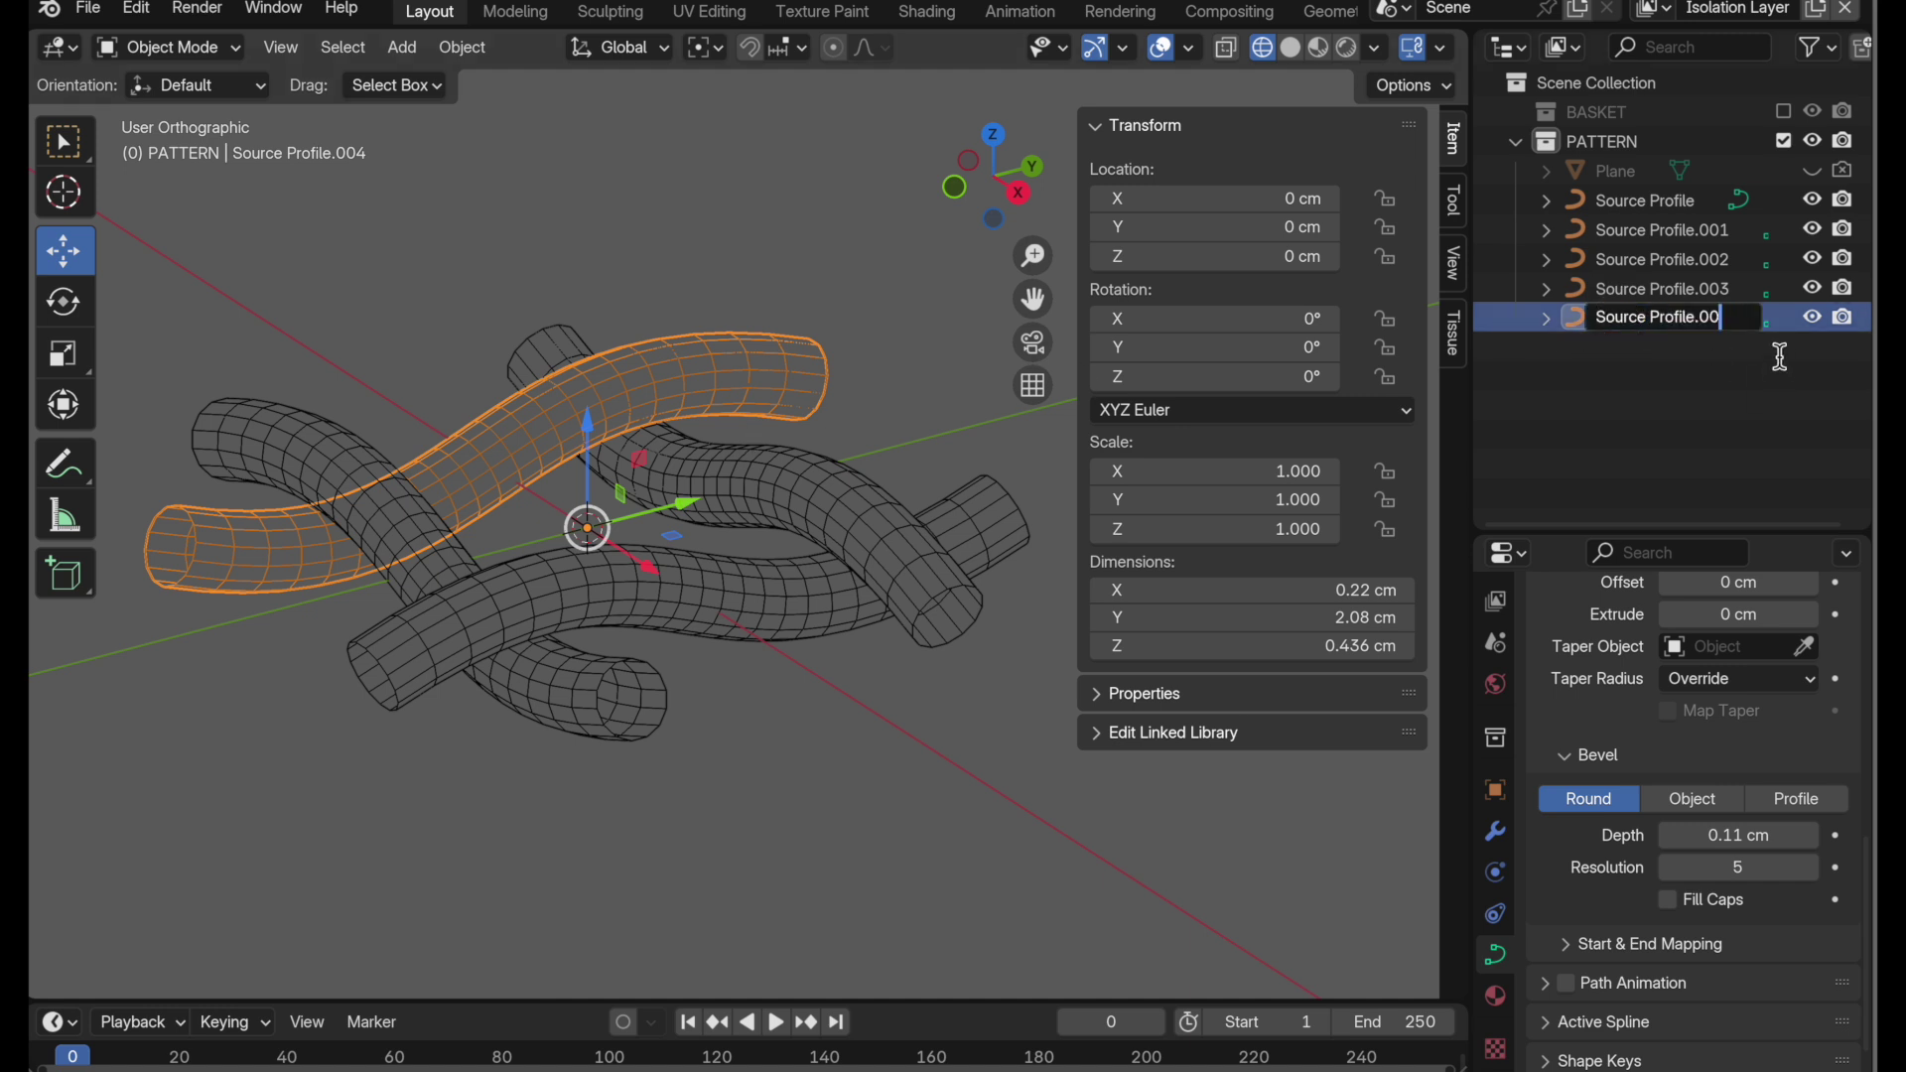
{"action": "type", "text": ". original"}
{"action": "key", "text": "Return"}
{"action": "left_click", "coordinate": [1812, 317]}
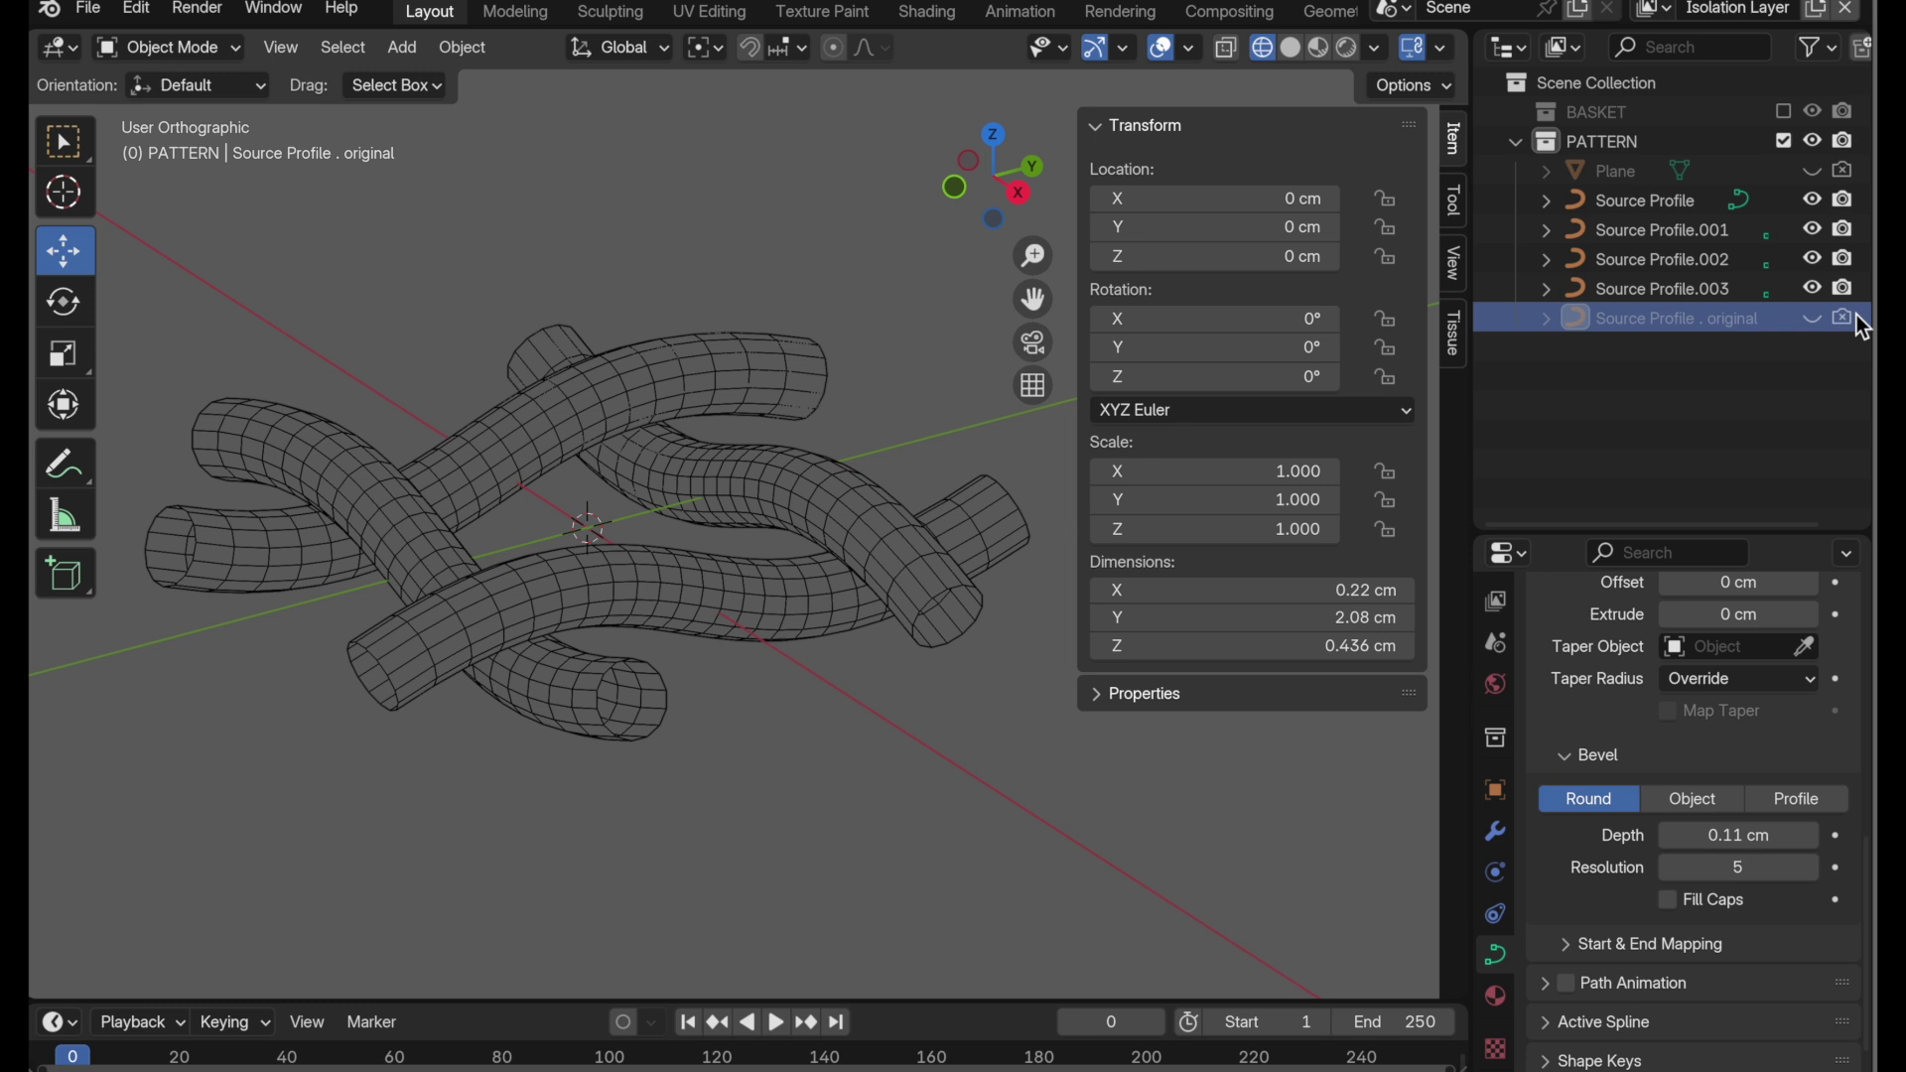
- Convert all four braid tubes to meshes, then reselect the top Source Profile tube
{"action": "left_click", "coordinate": [788, 364]}
{"action": "middle_click_drag", "start_coordinate": [753, 431], "coordinate": [722, 432]}
{"action": "left_click", "coordinate": [727, 526], "text": "shift"}
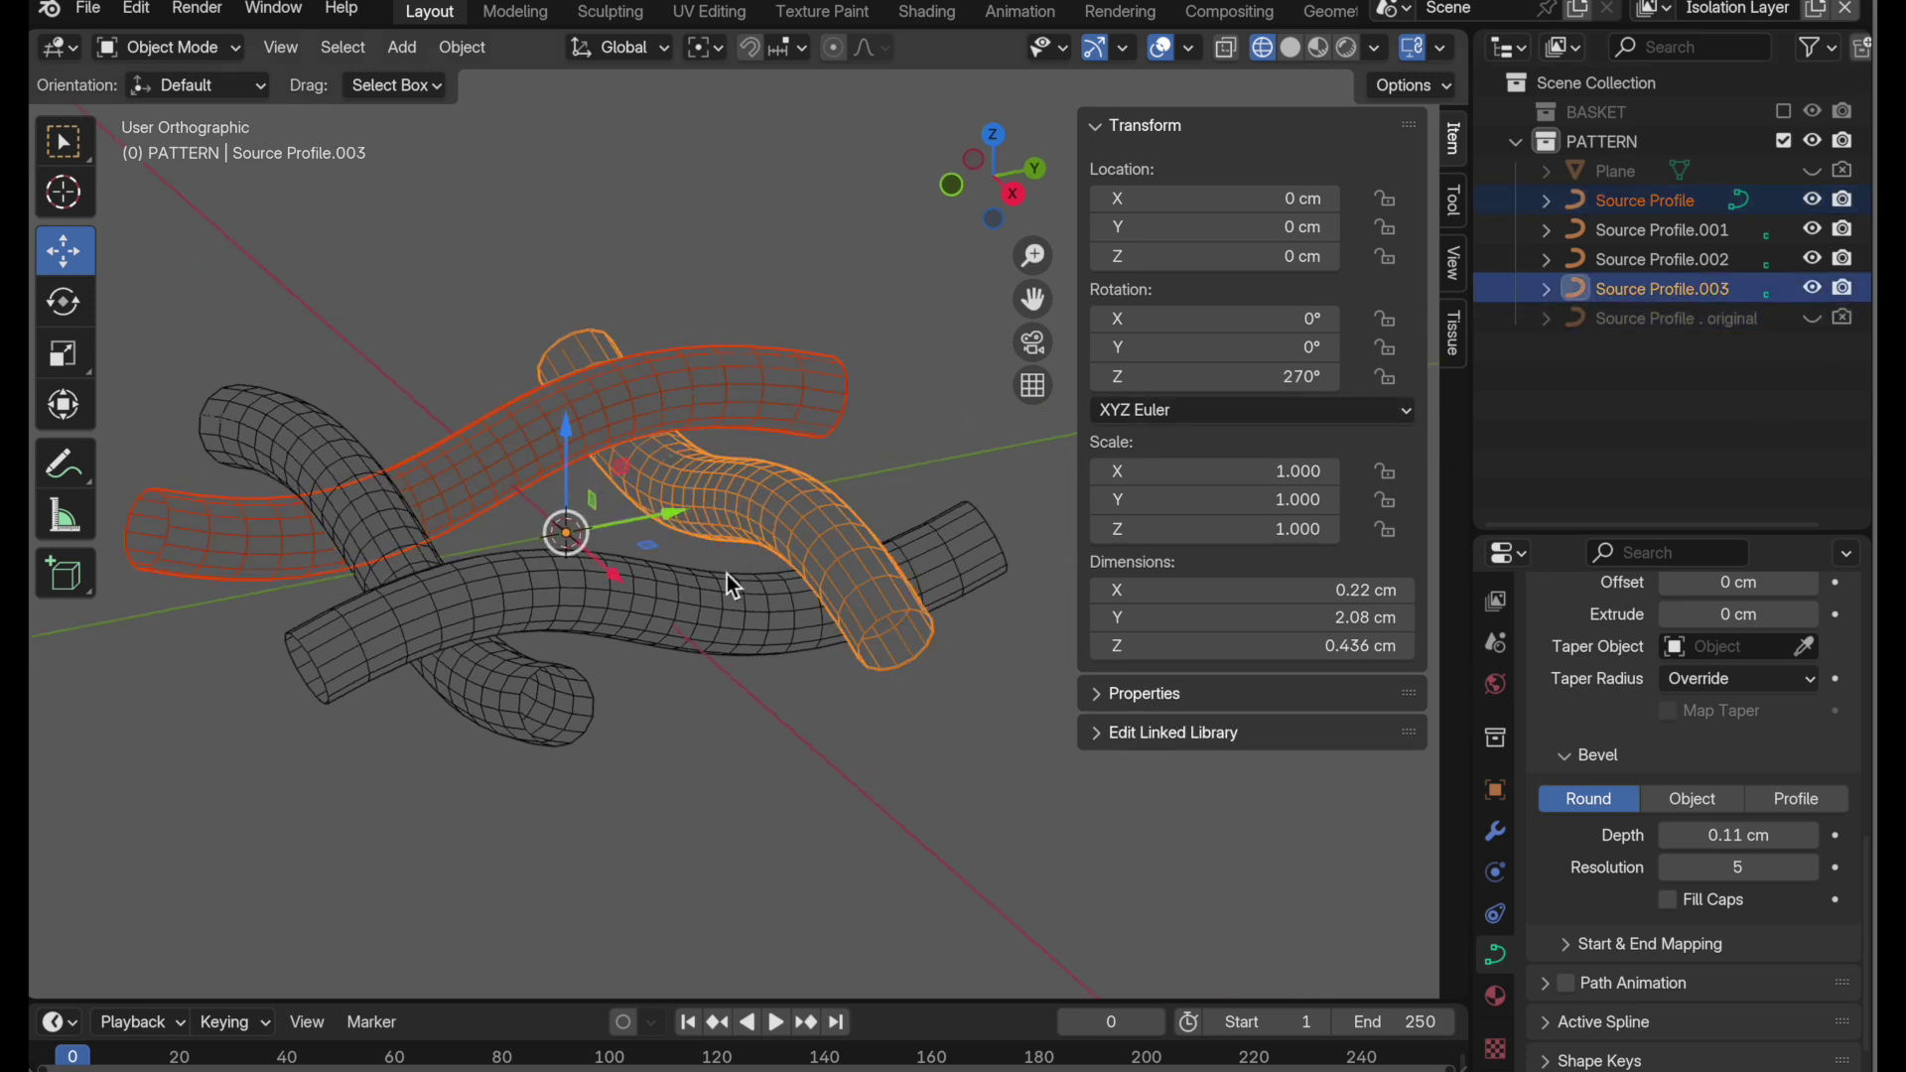
{"action": "left_click", "coordinate": [725, 584], "text": "shift"}
{"action": "left_click", "coordinate": [323, 419], "text": "shift"}
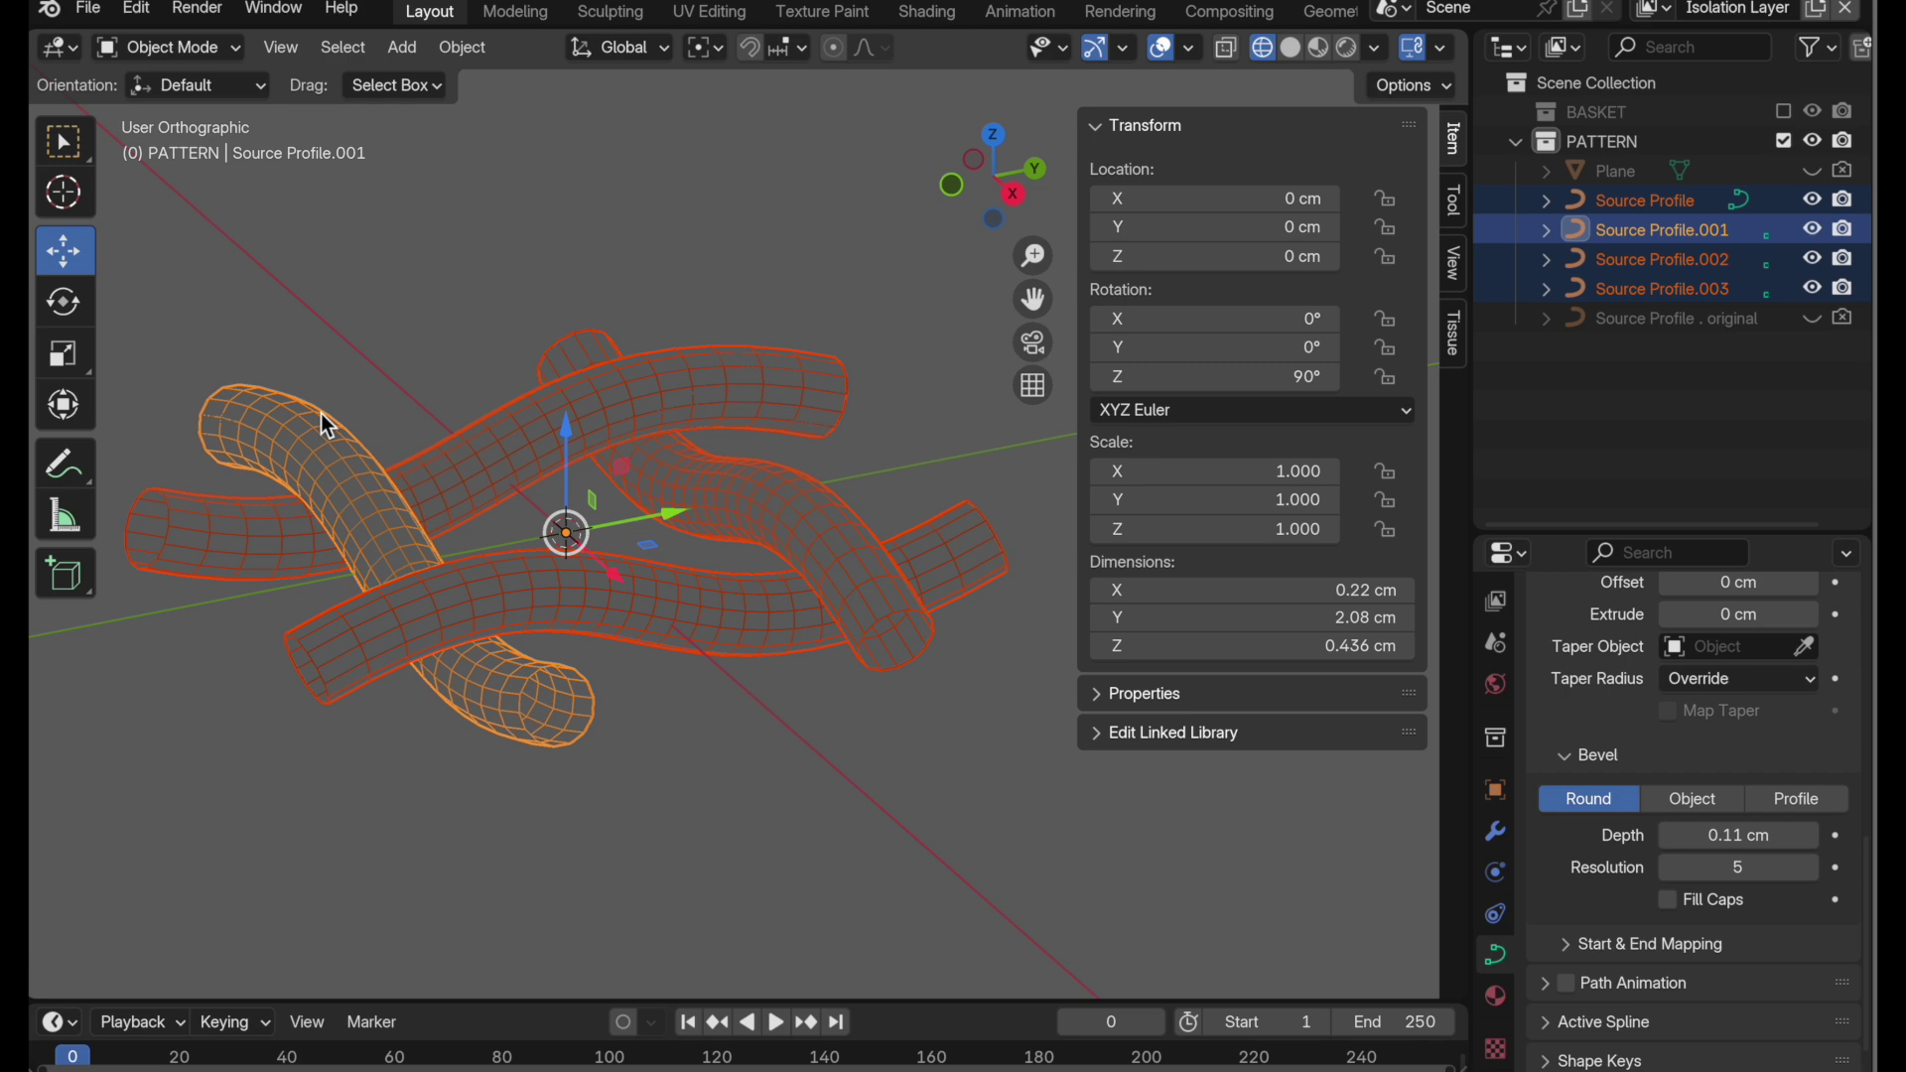
{"action": "right_click", "coordinate": [321, 415]}
{"action": "mouse_move", "coordinate": [318, 411]}
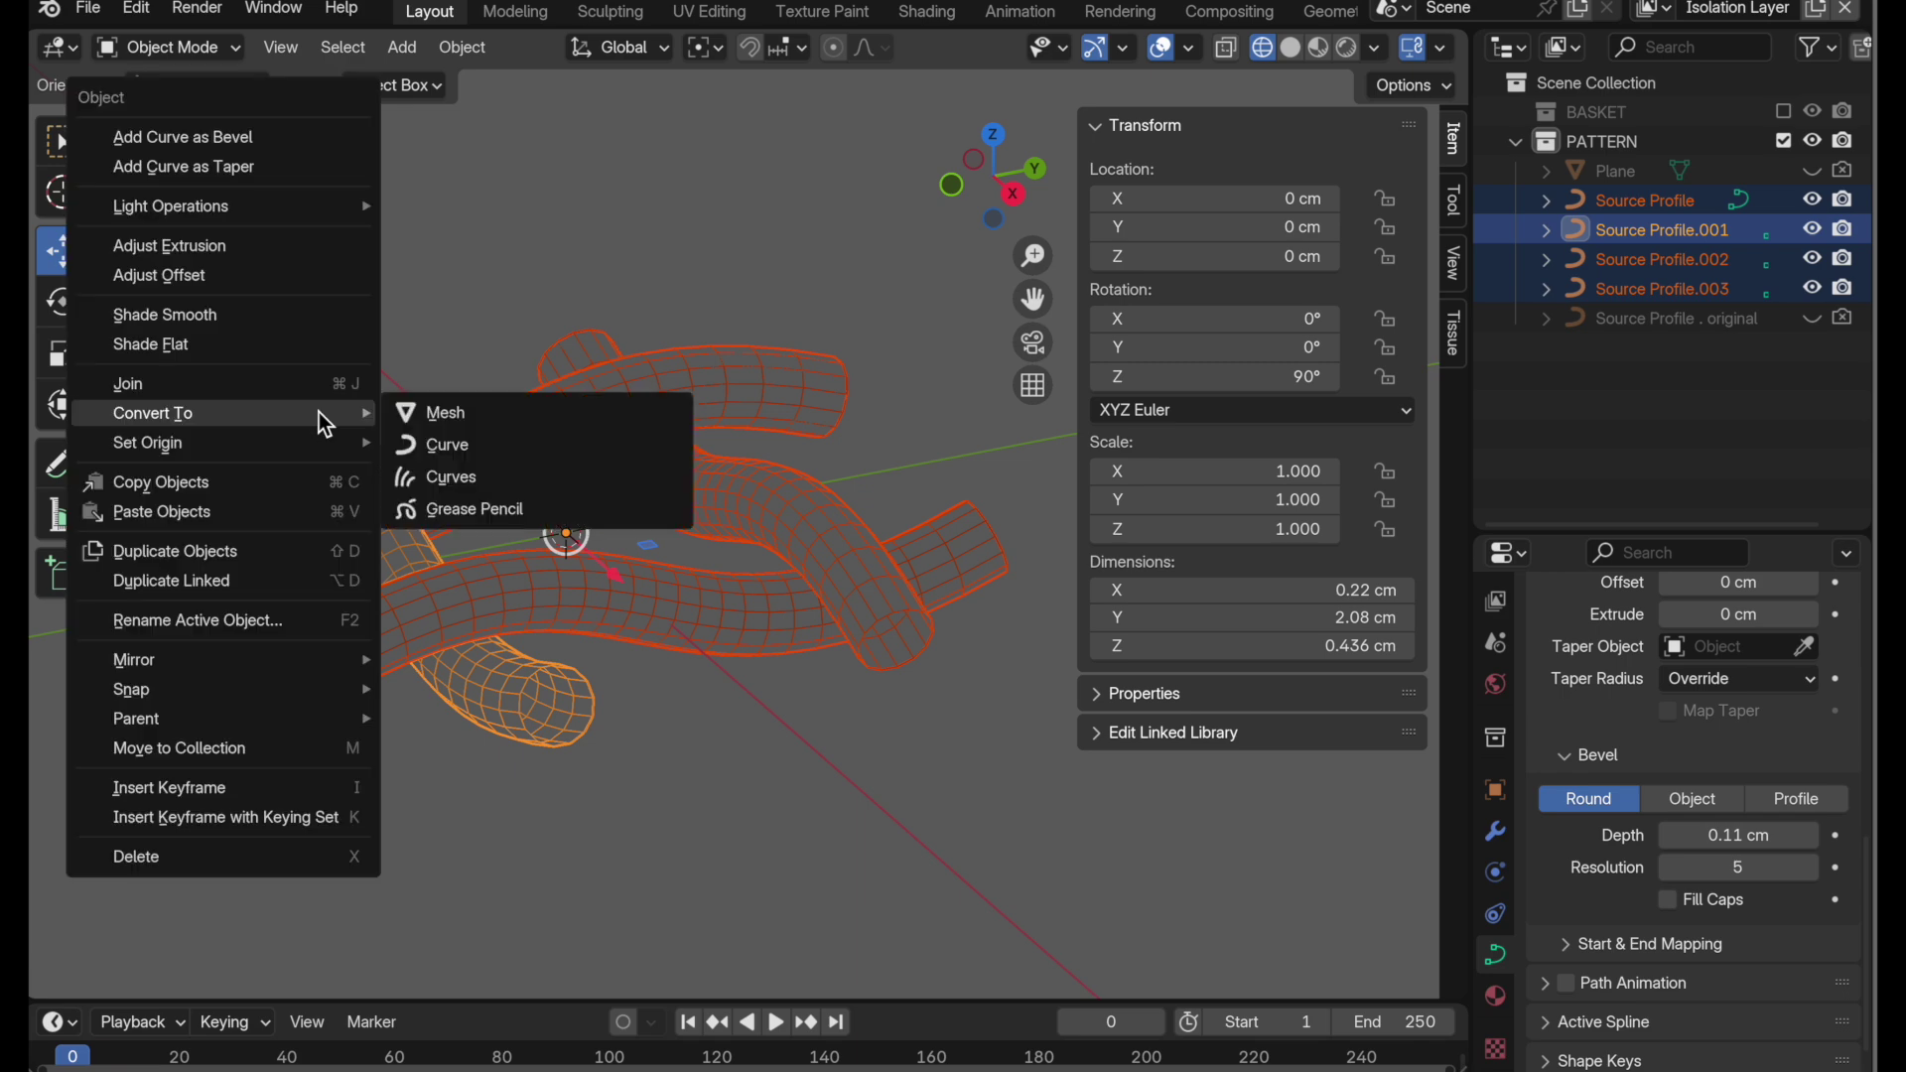
{"action": "left_click", "coordinate": [442, 415]}
{"action": "left_click", "coordinate": [451, 378]}
{"action": "left_click", "coordinate": [483, 427]}
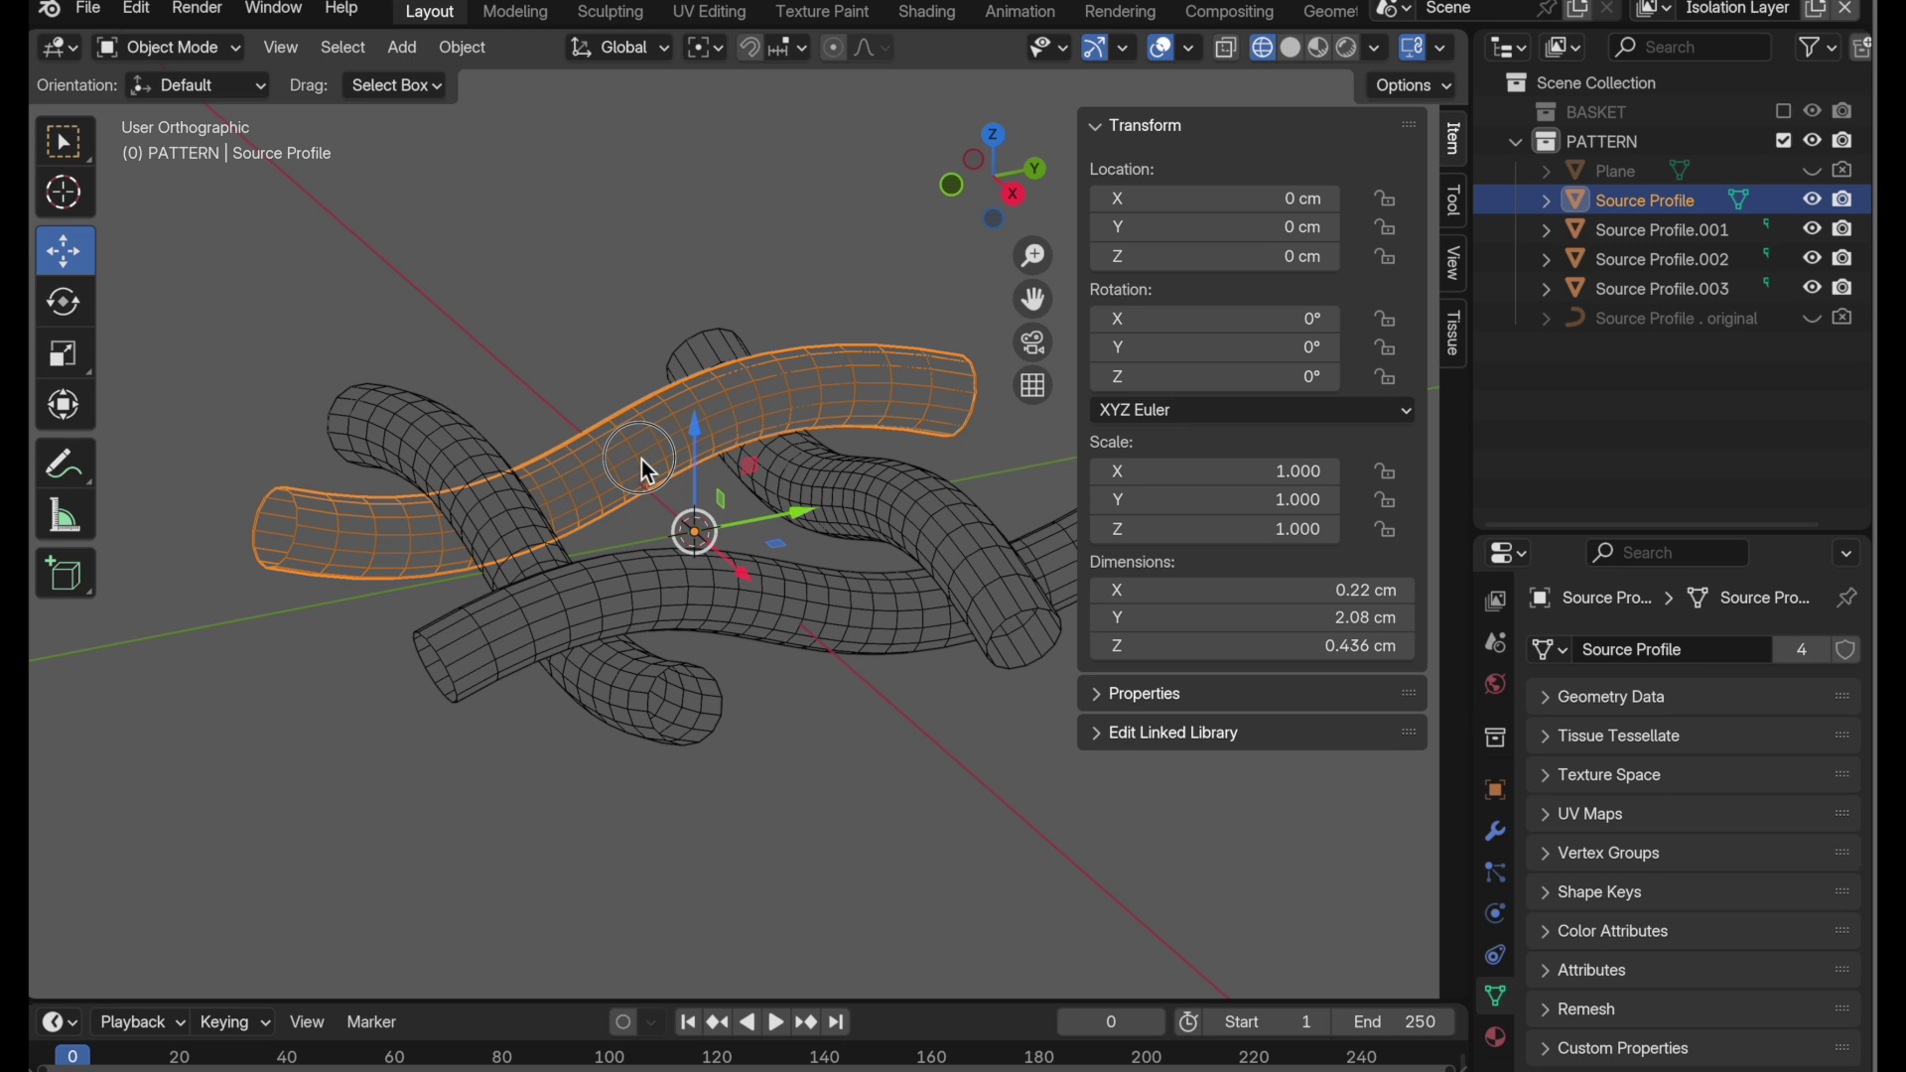
{"action": "middle_click_drag", "start_coordinate": [644, 462], "coordinate": [595, 477]}
- Isolate Source Profile in local view from the right side, in vertex edit mode
{"action": "key", "text": "KP_Divide"}
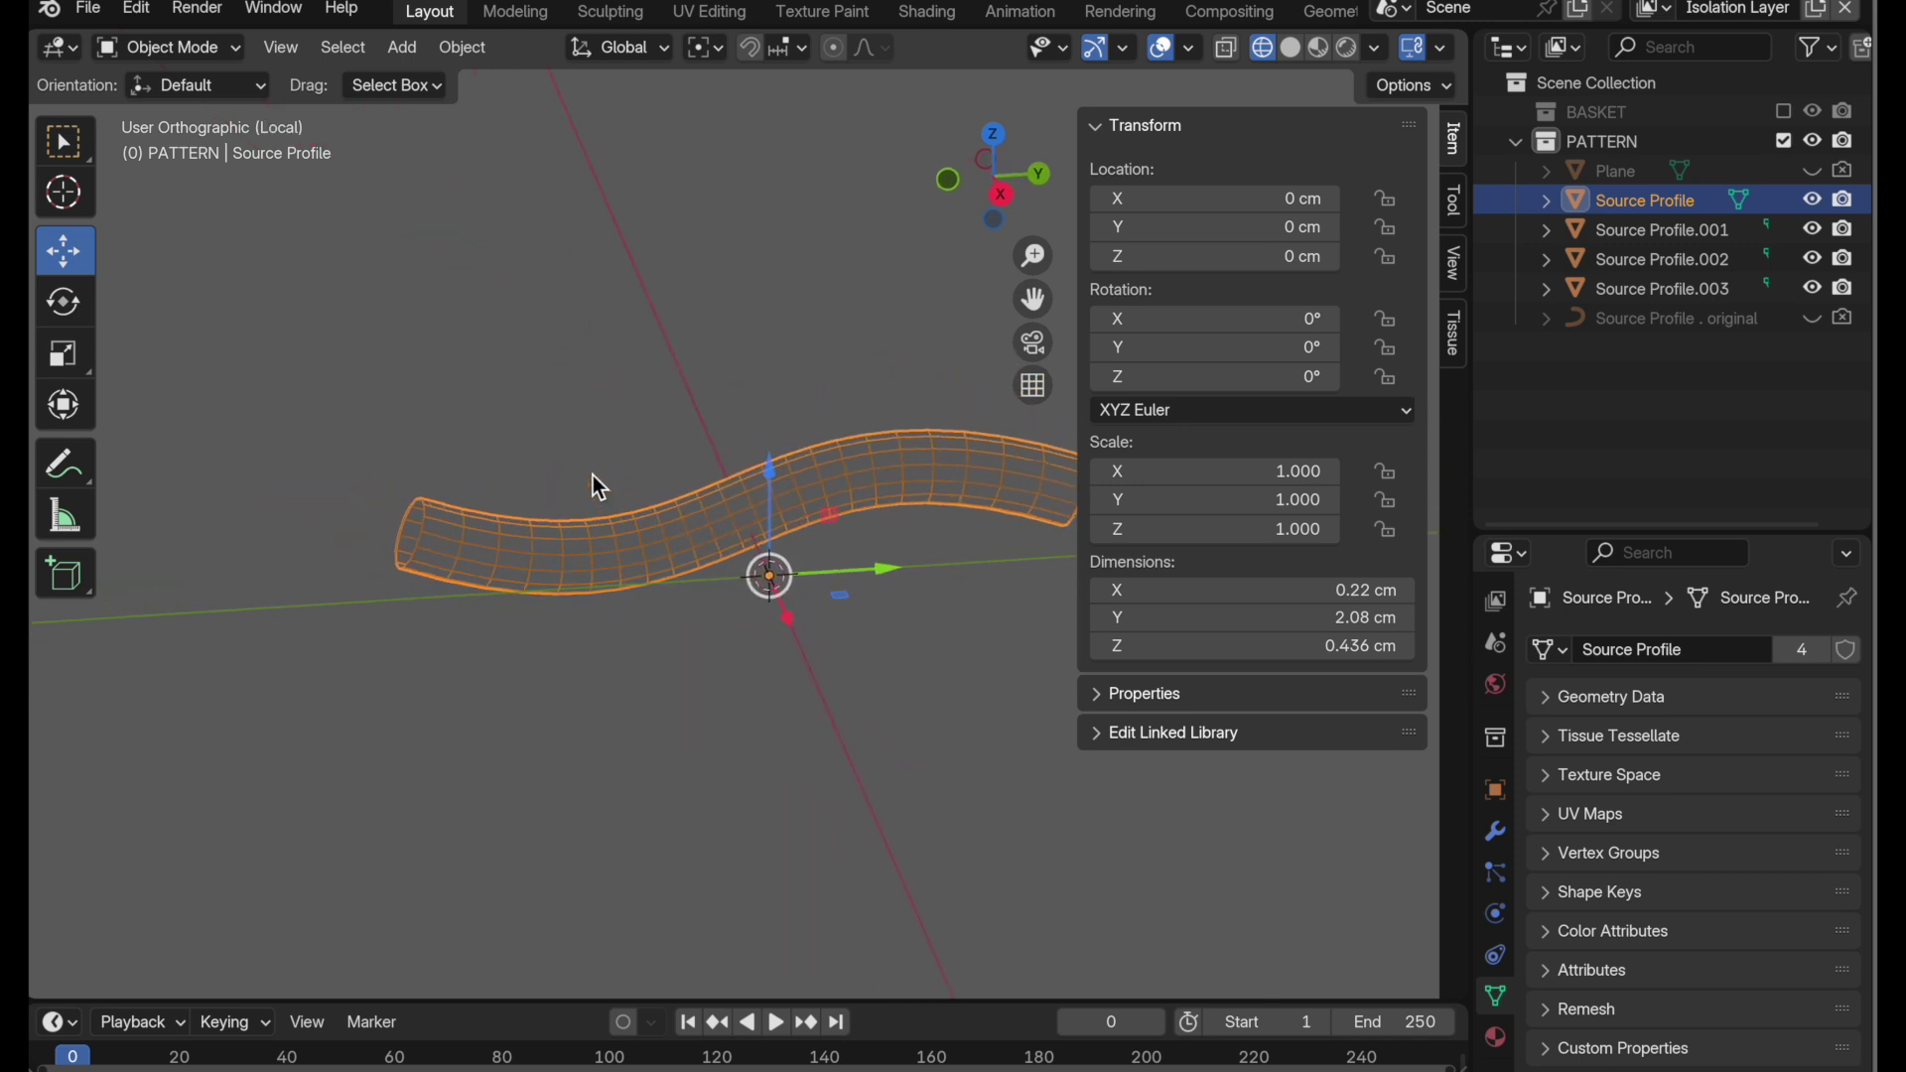
{"action": "left_click", "coordinate": [1003, 207]}
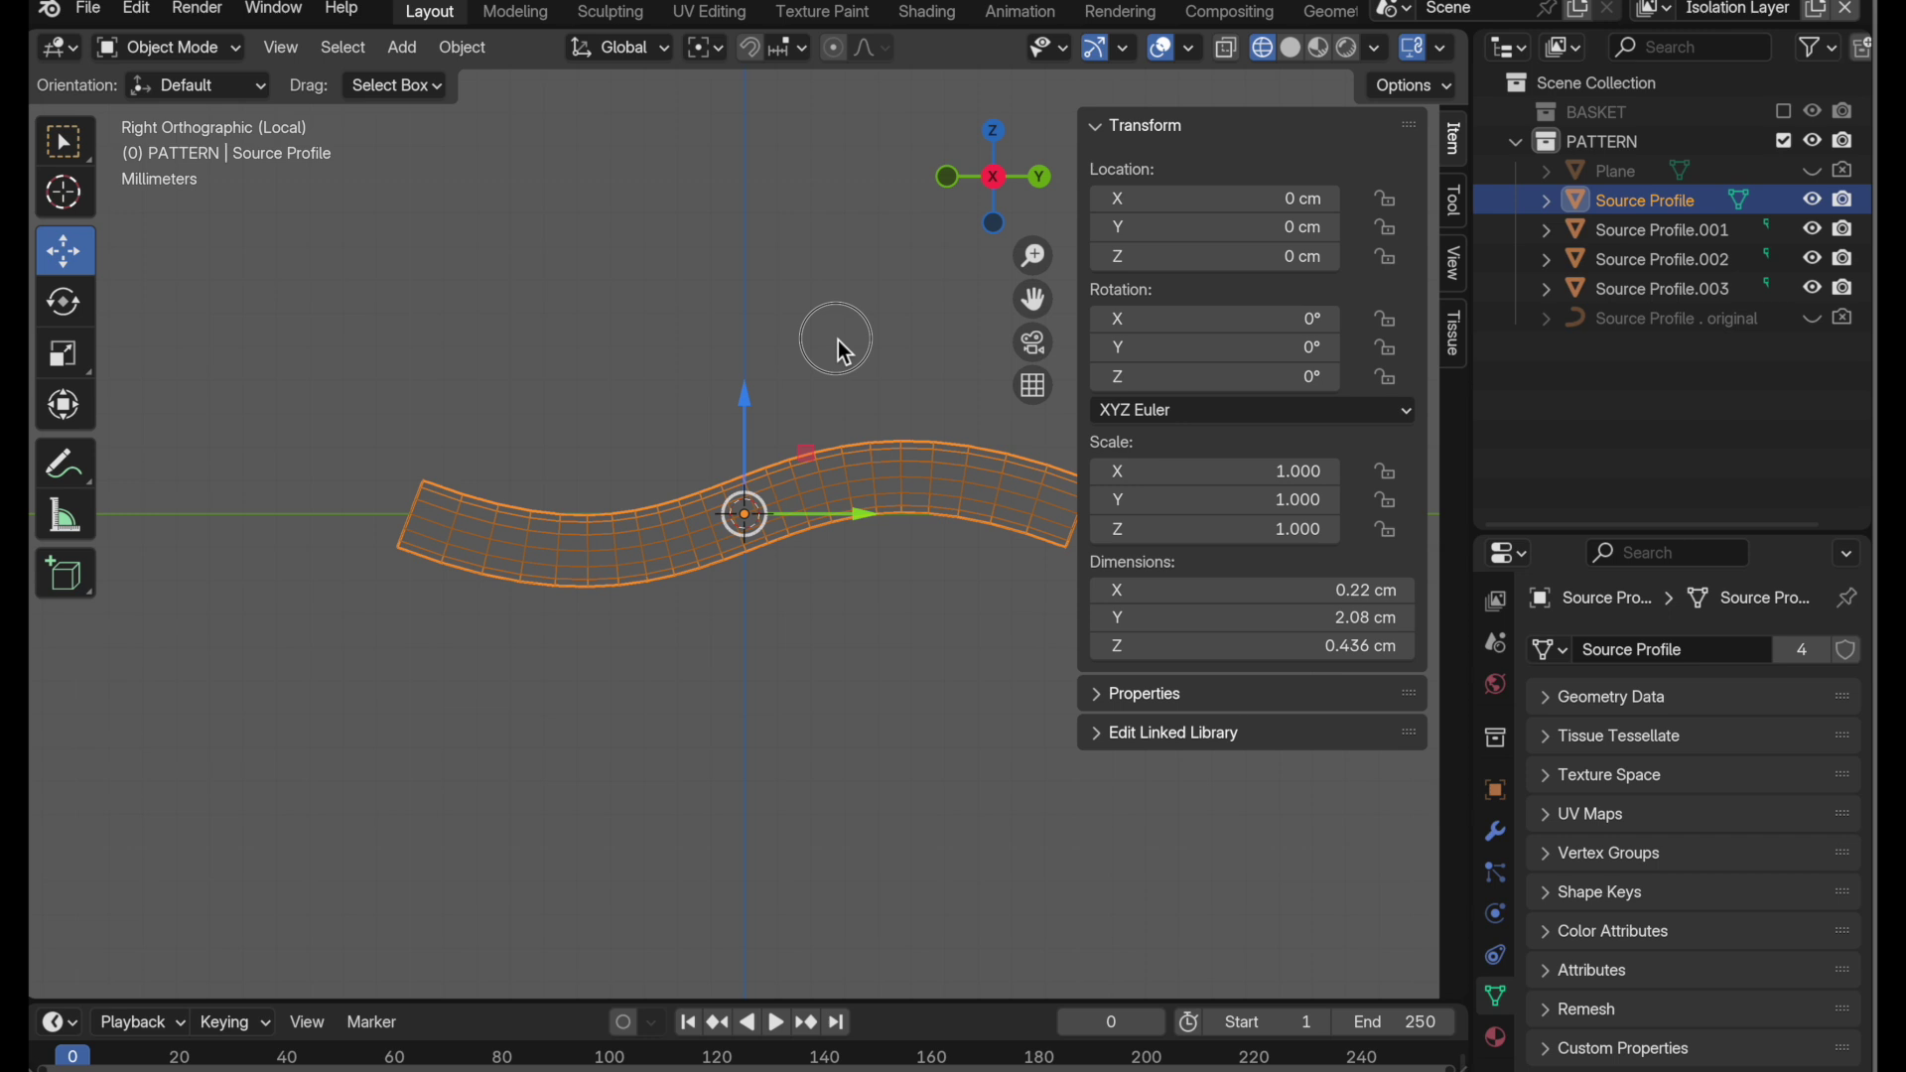
{"action": "scroll", "coordinate": [429, 533], "scroll_direction": "up", "scroll_amount": 3}
{"action": "key", "text": "Tab"}
{"action": "scroll", "coordinate": [501, 476], "scroll_direction": "up", "scroll_amount": 2, "text": "ctrl"}
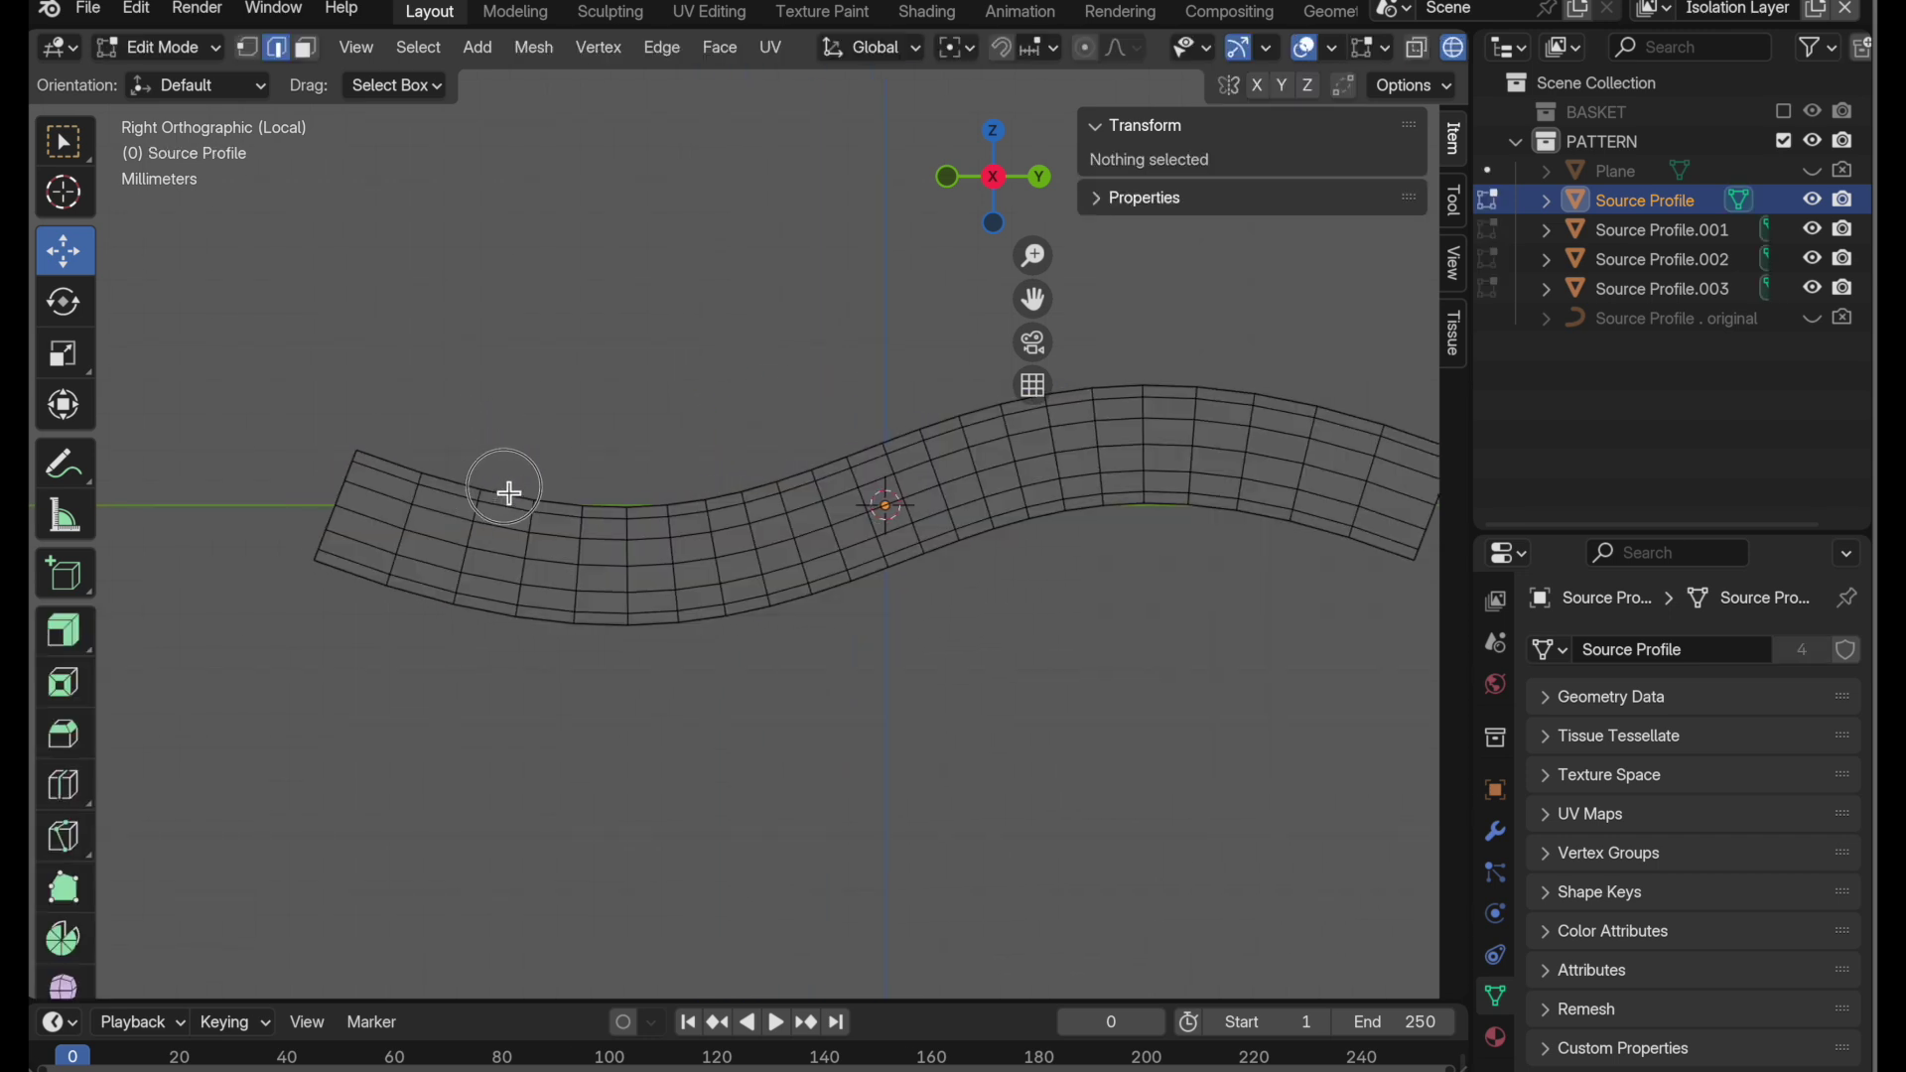
{"action": "key", "text": "1"}
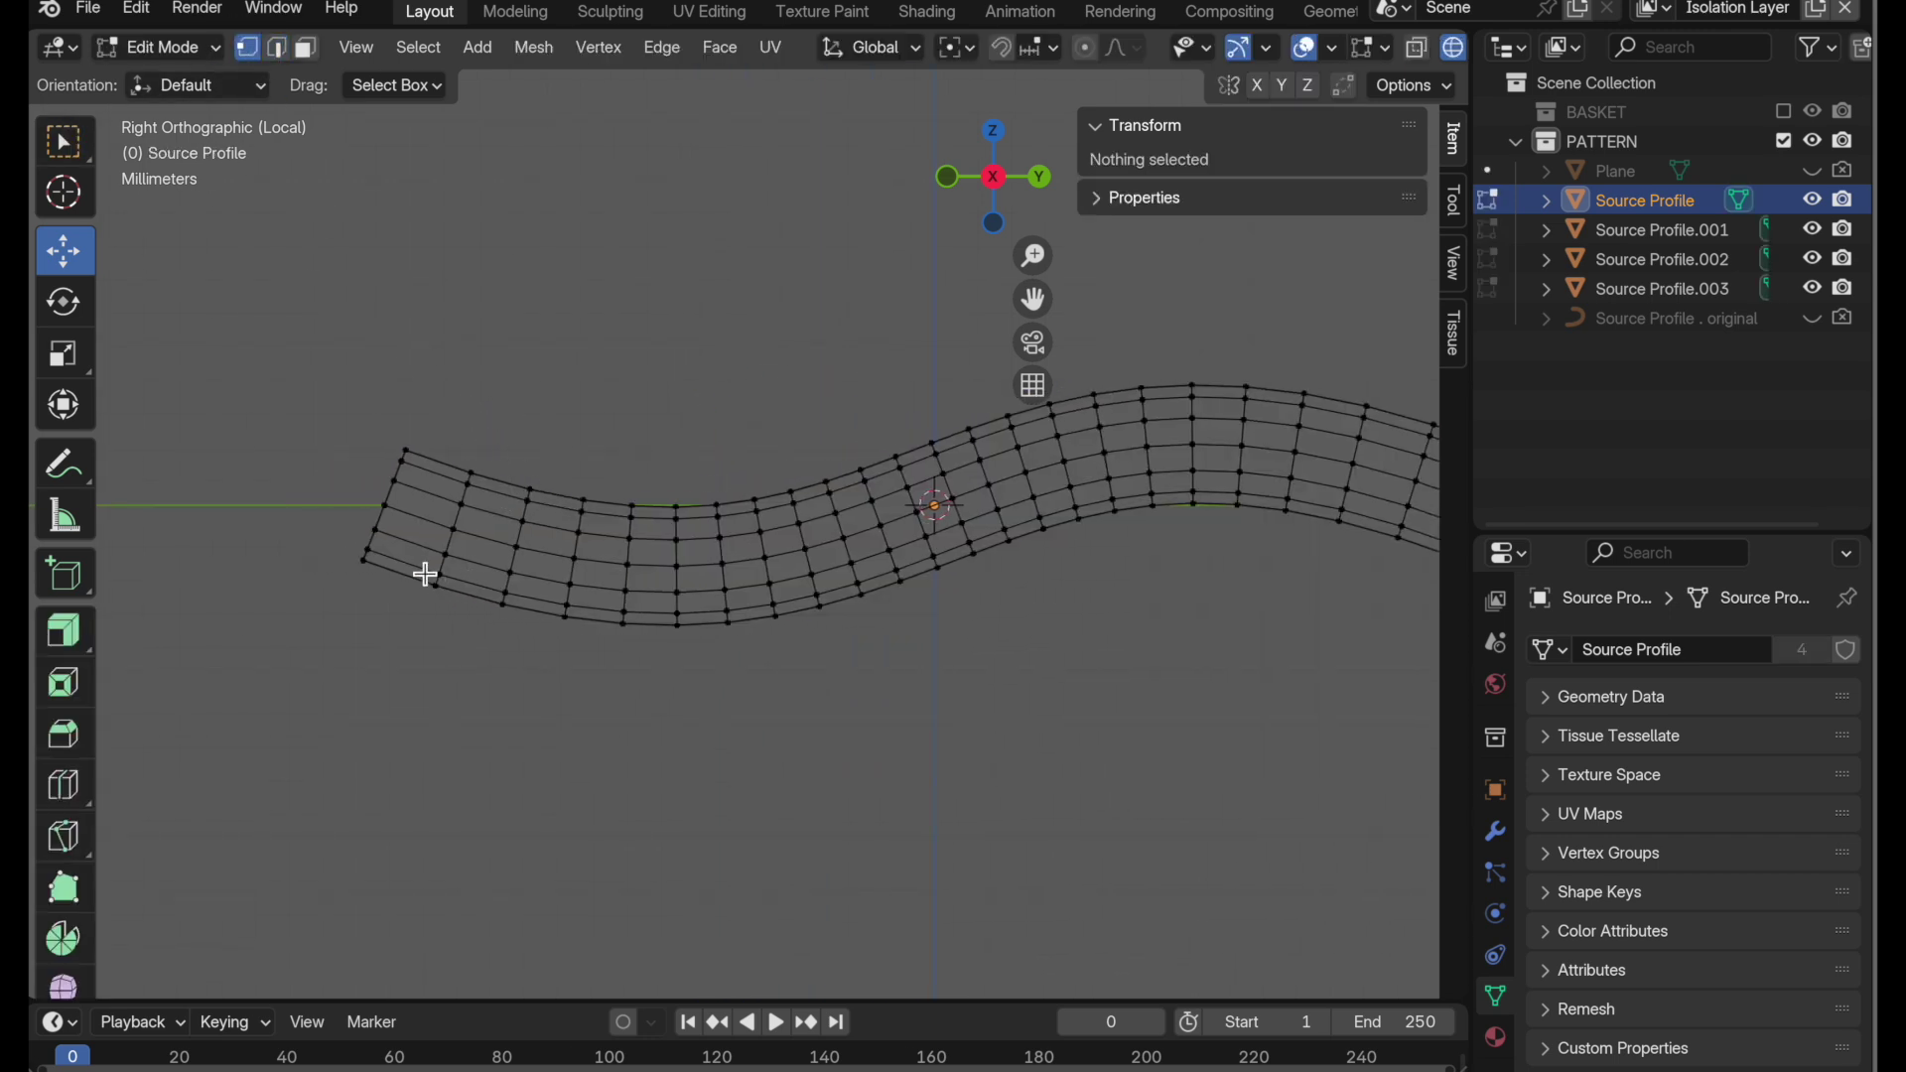
{"action": "scroll", "coordinate": [425, 570], "scroll_direction": "up", "scroll_amount": 2}
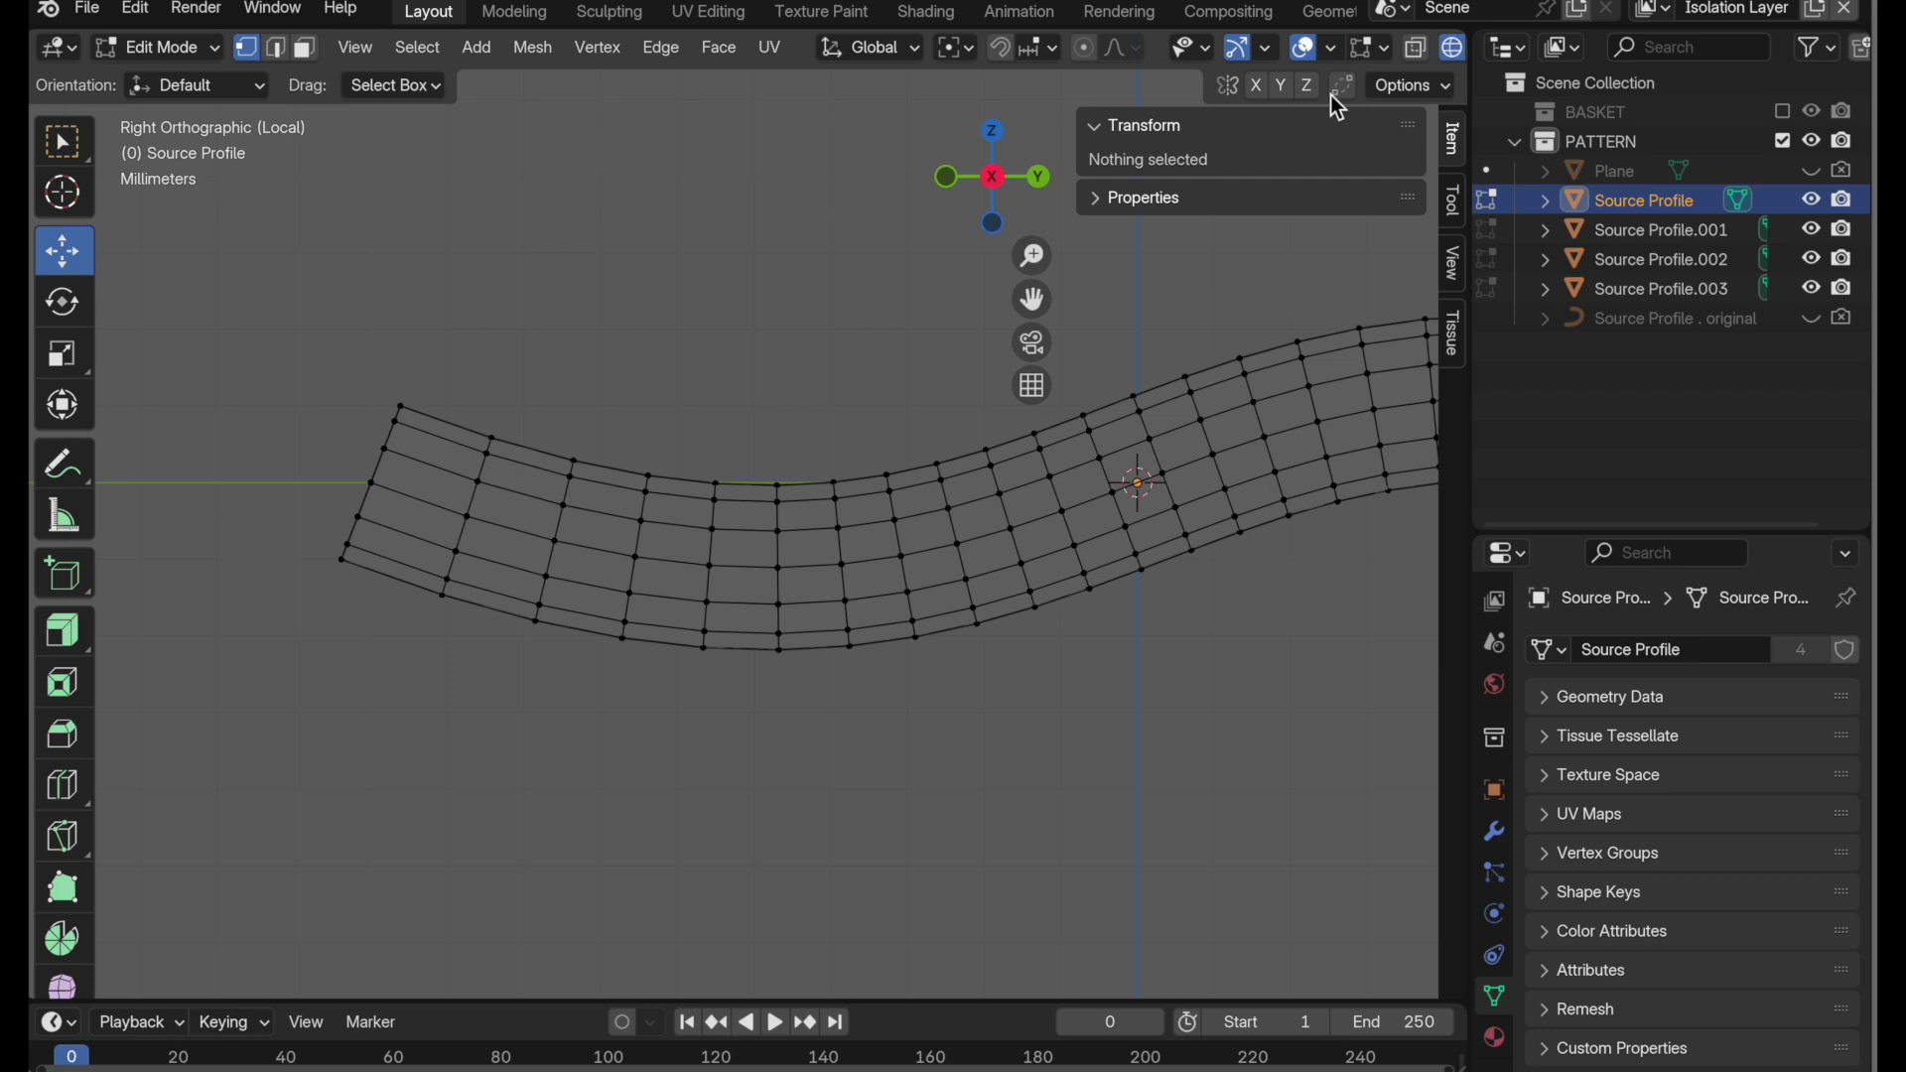
- Darken the viewport background colour to a value of about 0.028
{"action": "left_click", "coordinate": [1332, 57]}
{"action": "left_click", "coordinate": [1332, 55]}
{"action": "scroll", "coordinate": [1374, 50], "scroll_direction": "down", "scroll_amount": 5}
{"action": "left_click", "coordinate": [1376, 50]}
{"action": "left_click", "coordinate": [1393, 296]}
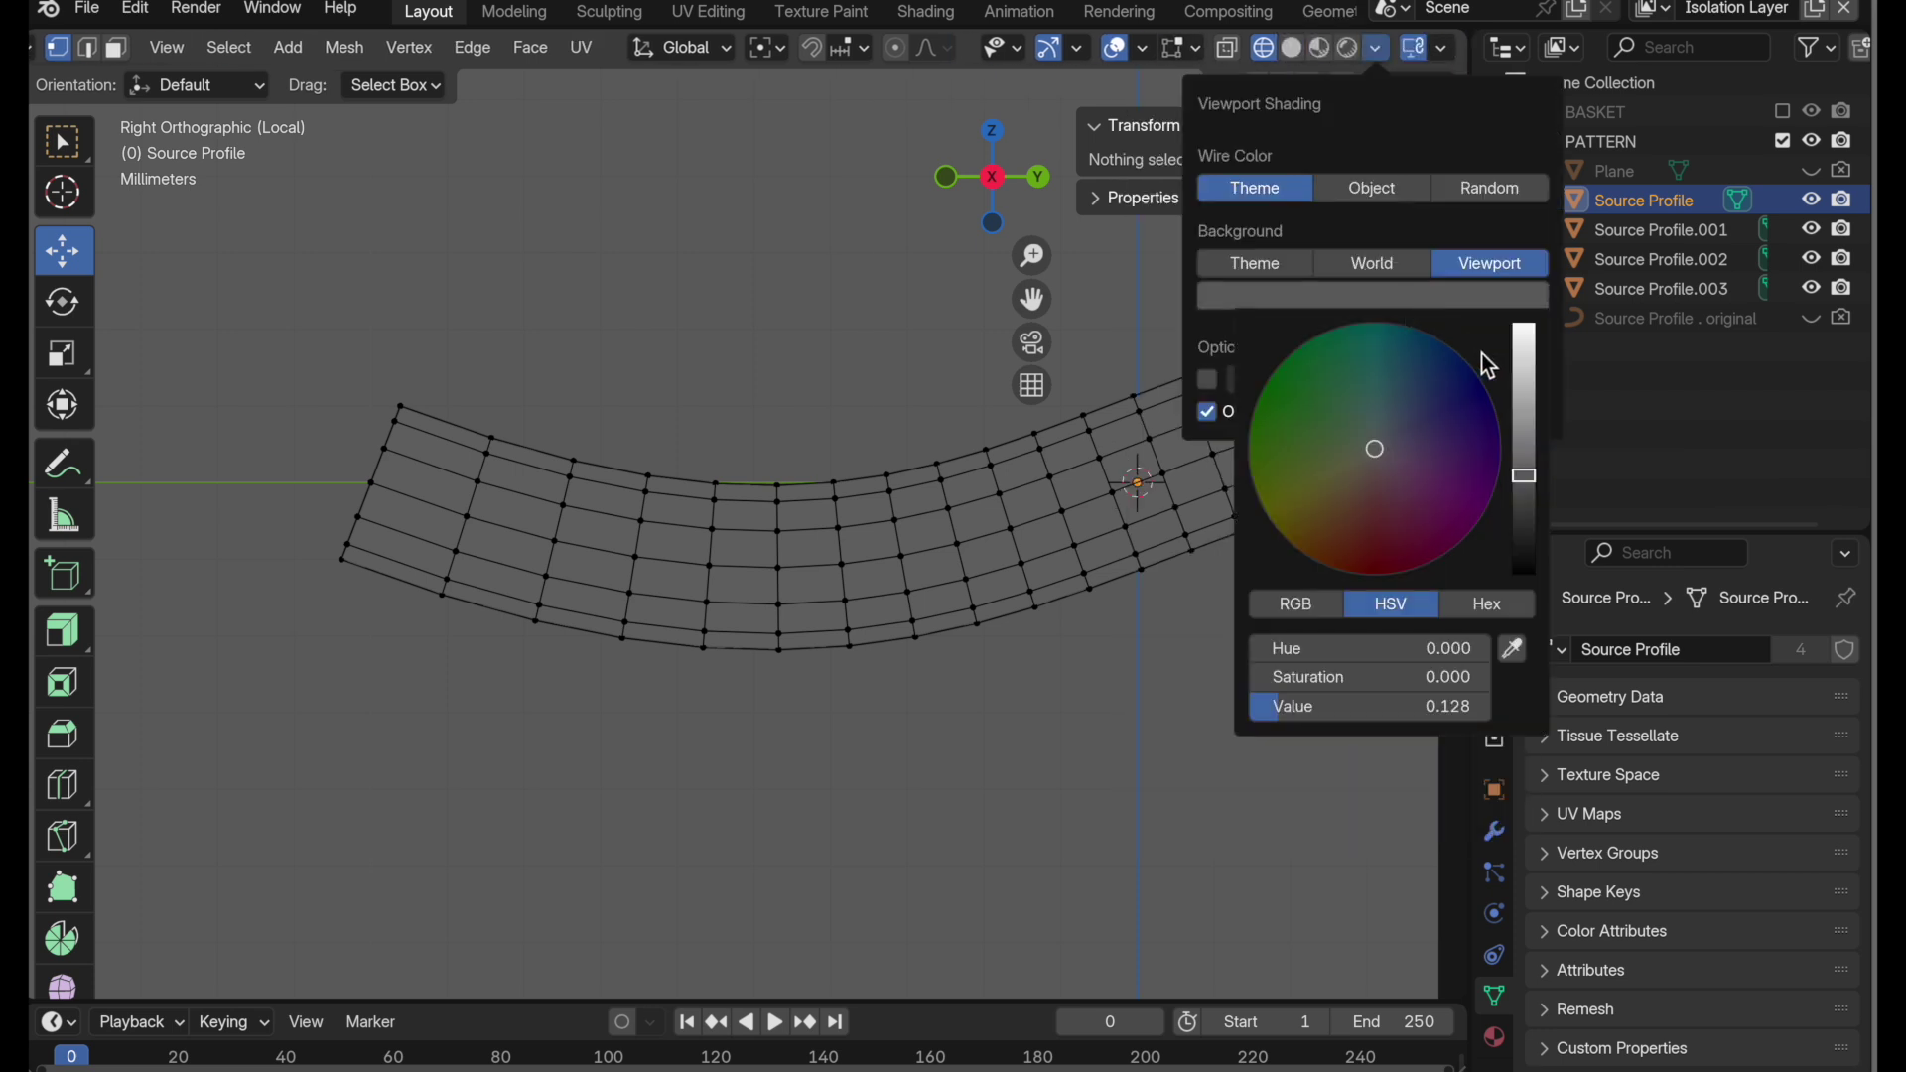
{"action": "left_click_drag", "start_coordinate": [1529, 498], "coordinate": [1529, 529]}
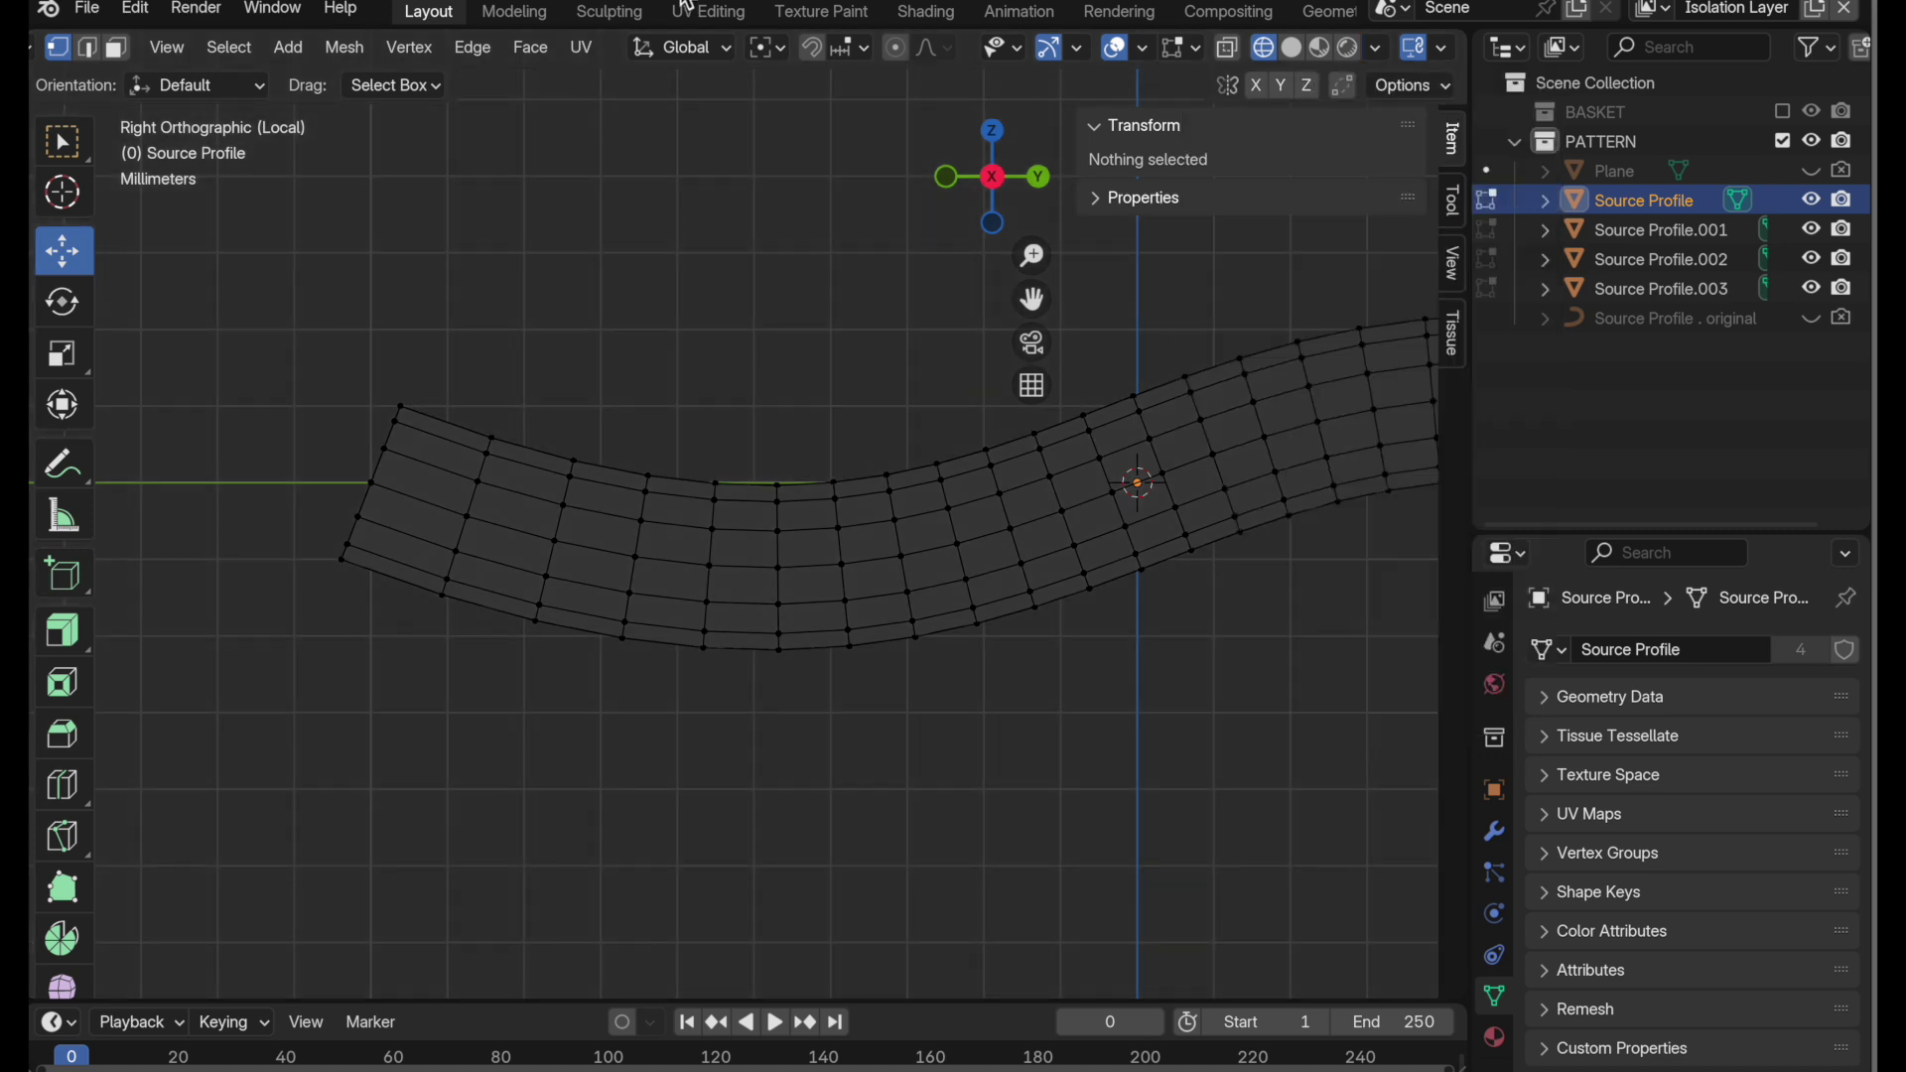
{"action": "scroll", "coordinate": [363, 516], "scroll_direction": "up", "scroll_amount": 6}
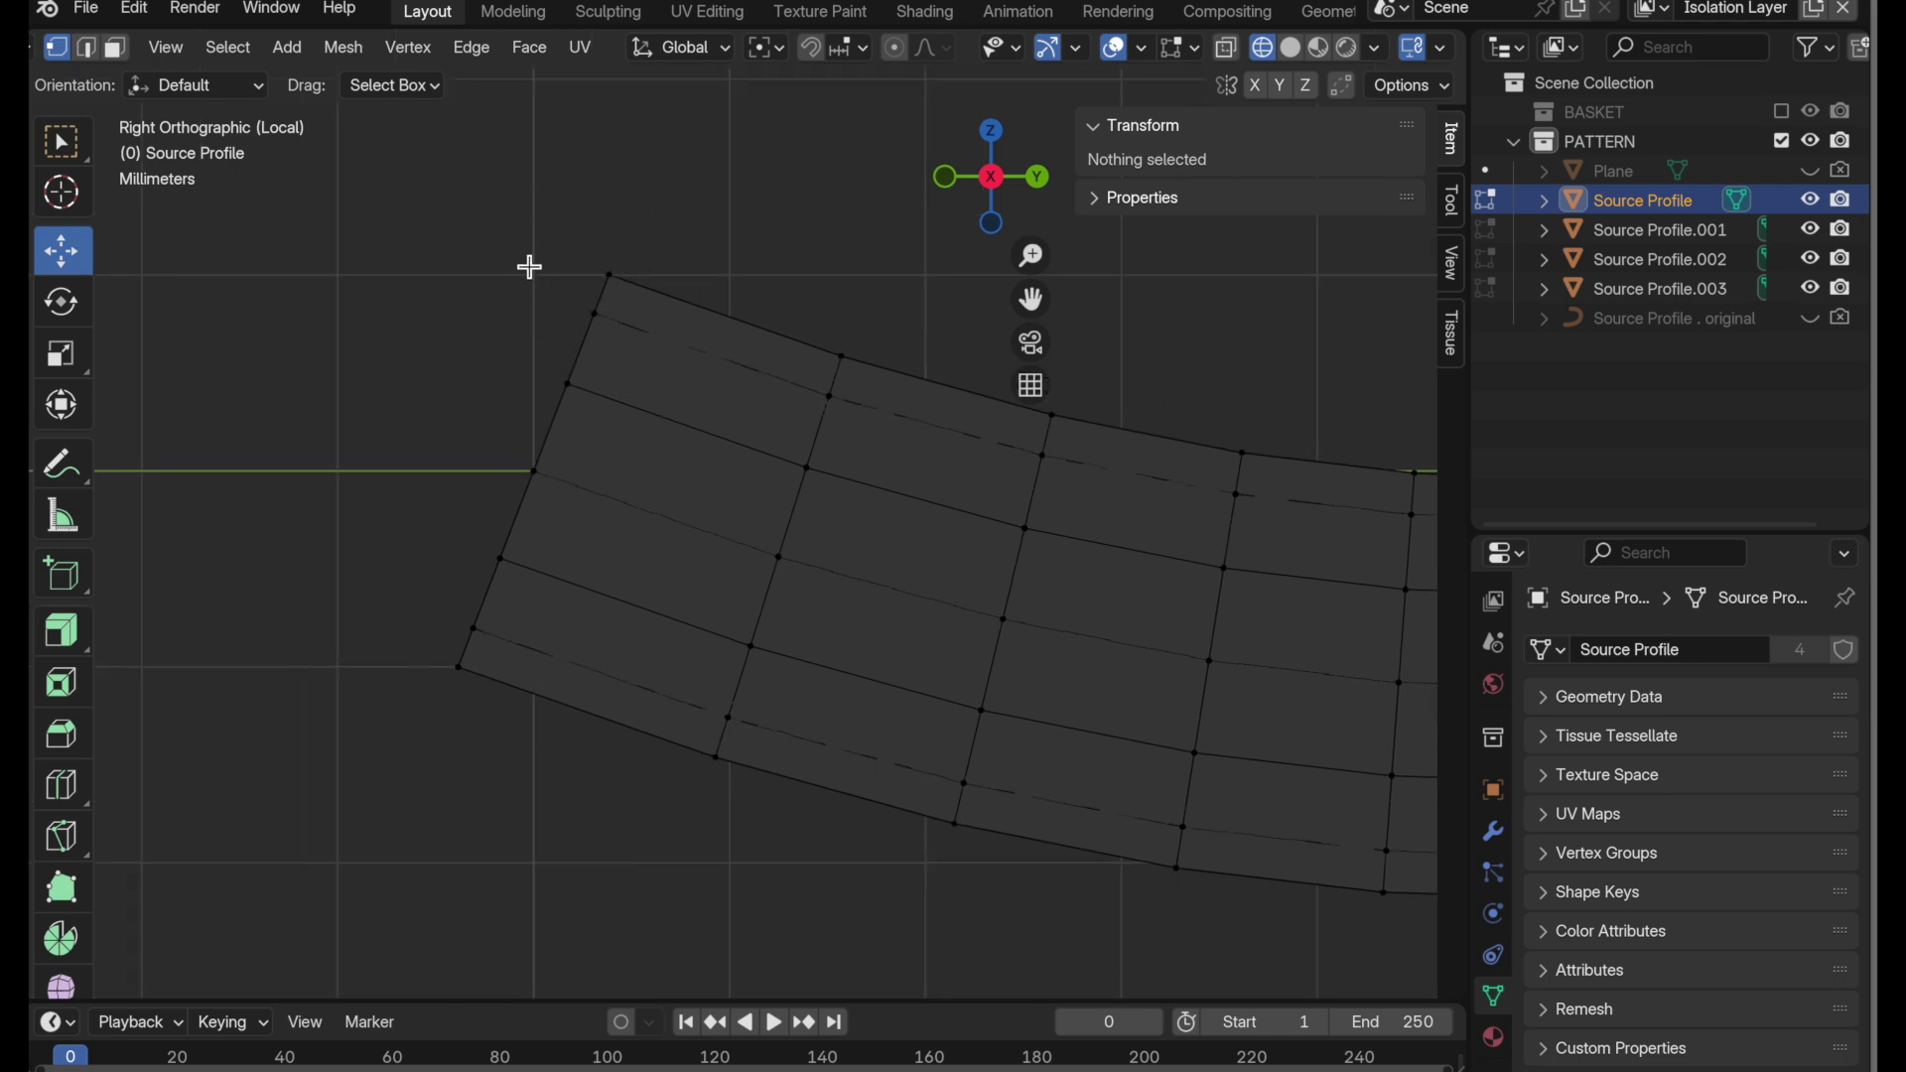
{"action": "scroll", "coordinate": [575, 500], "scroll_direction": "up", "scroll_amount": 2}
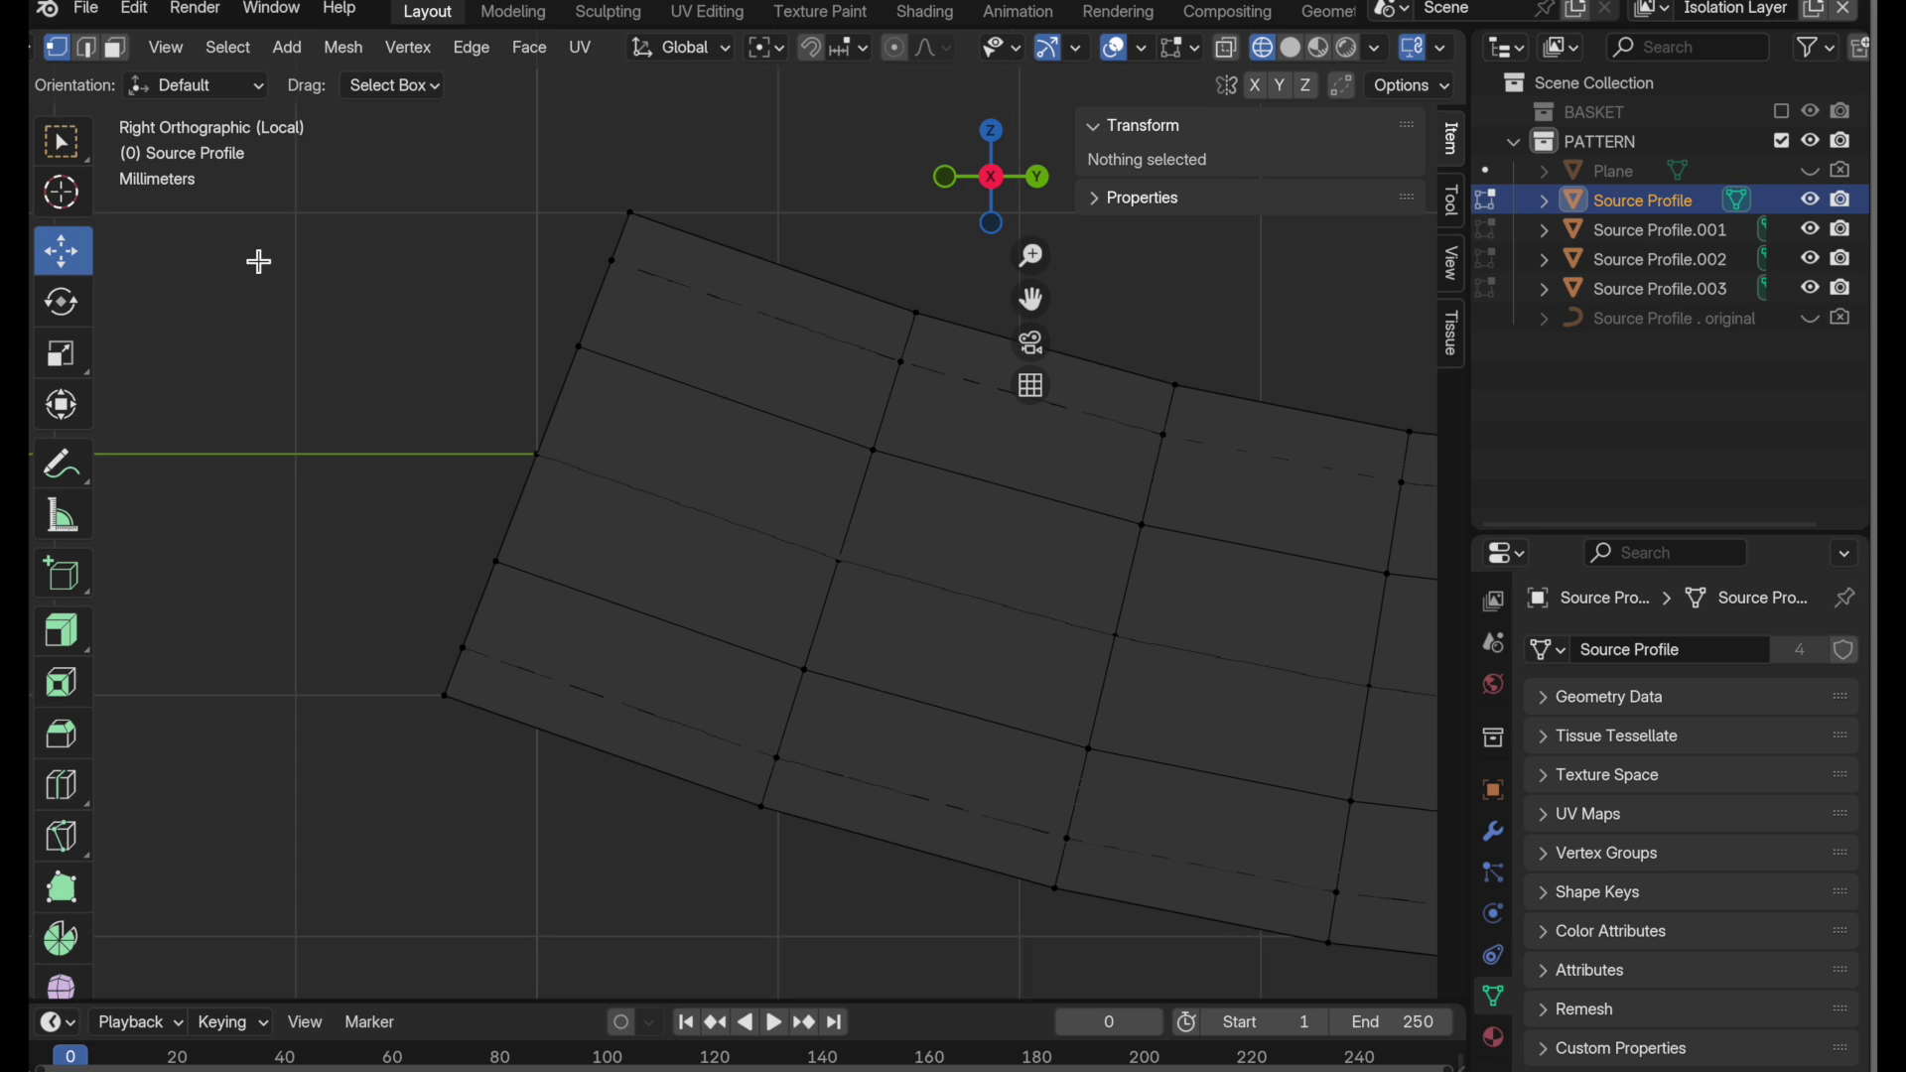
- Create a custom Edge transform orientation from an edge near the strip's left end
{"action": "left_click", "coordinate": [87, 47]}
{"action": "left_click", "coordinate": [621, 374]}
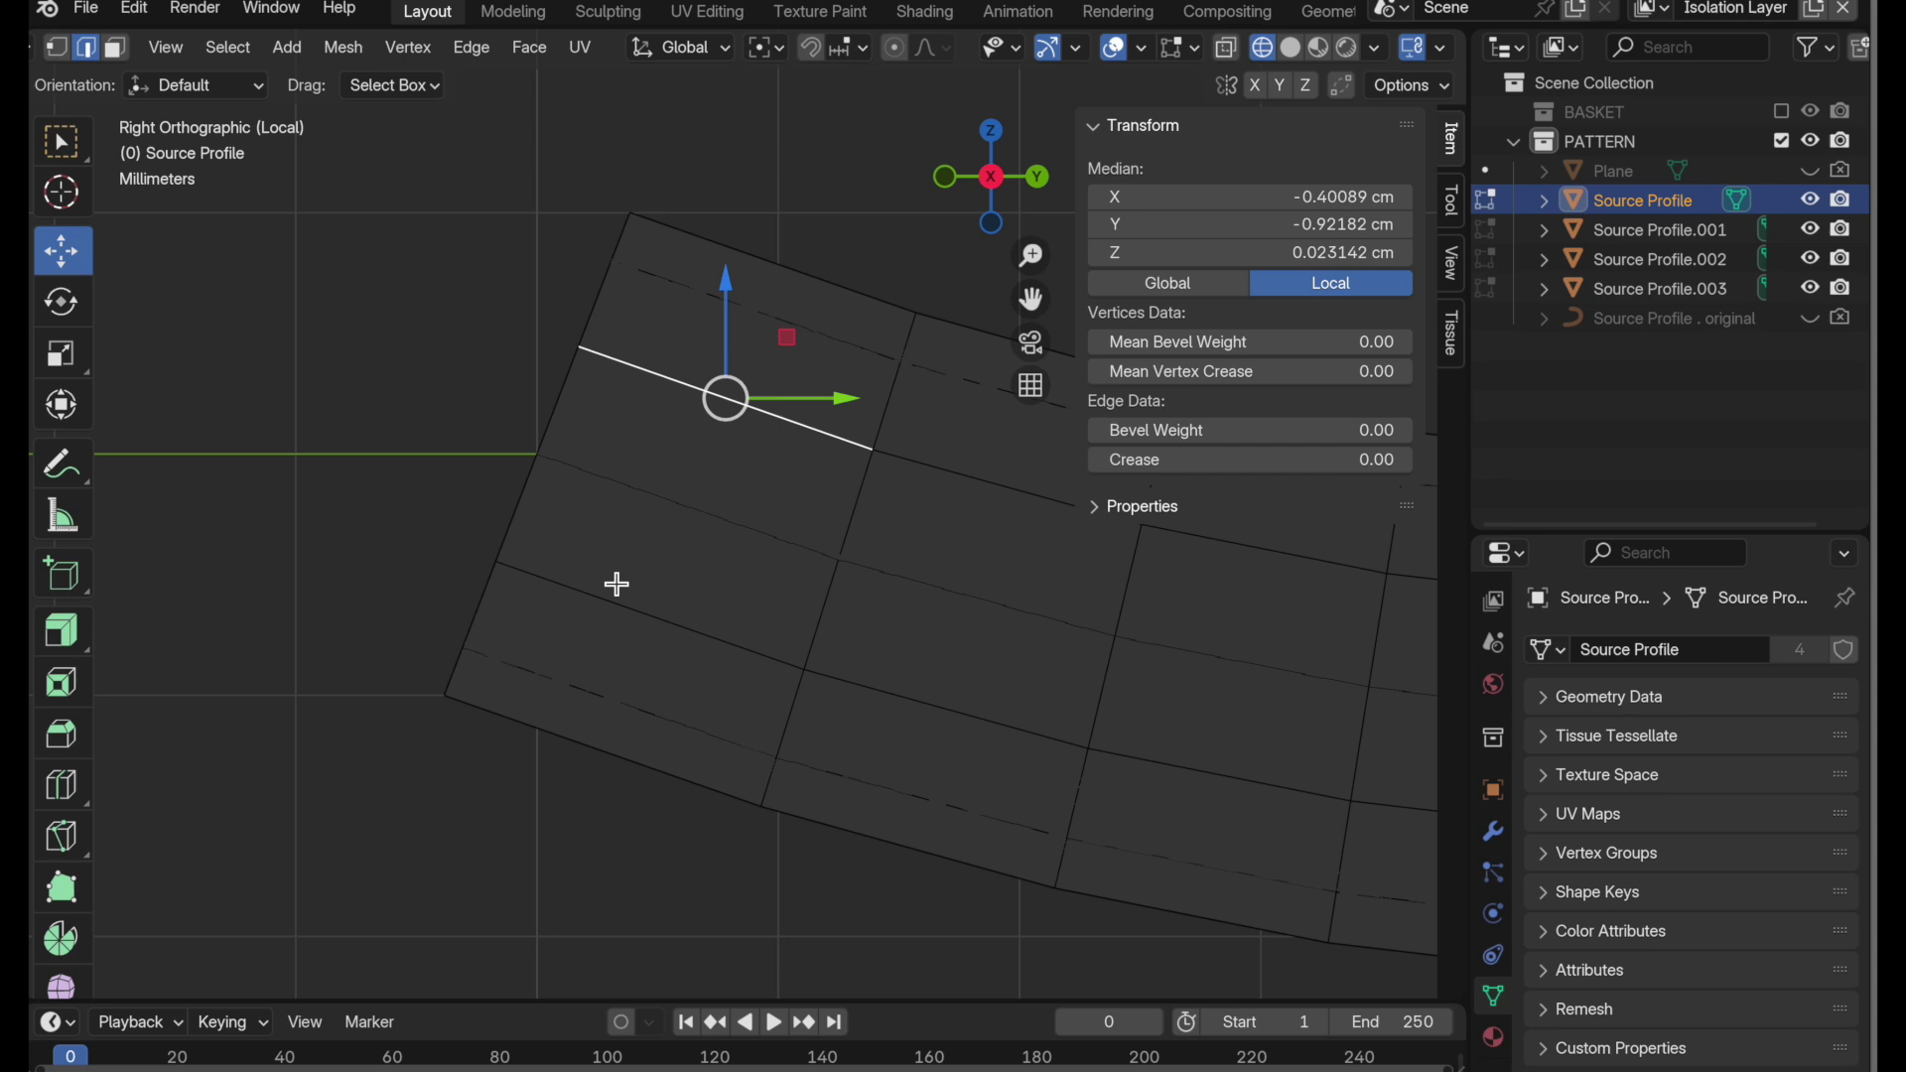
{"action": "left_click", "coordinate": [693, 49]}
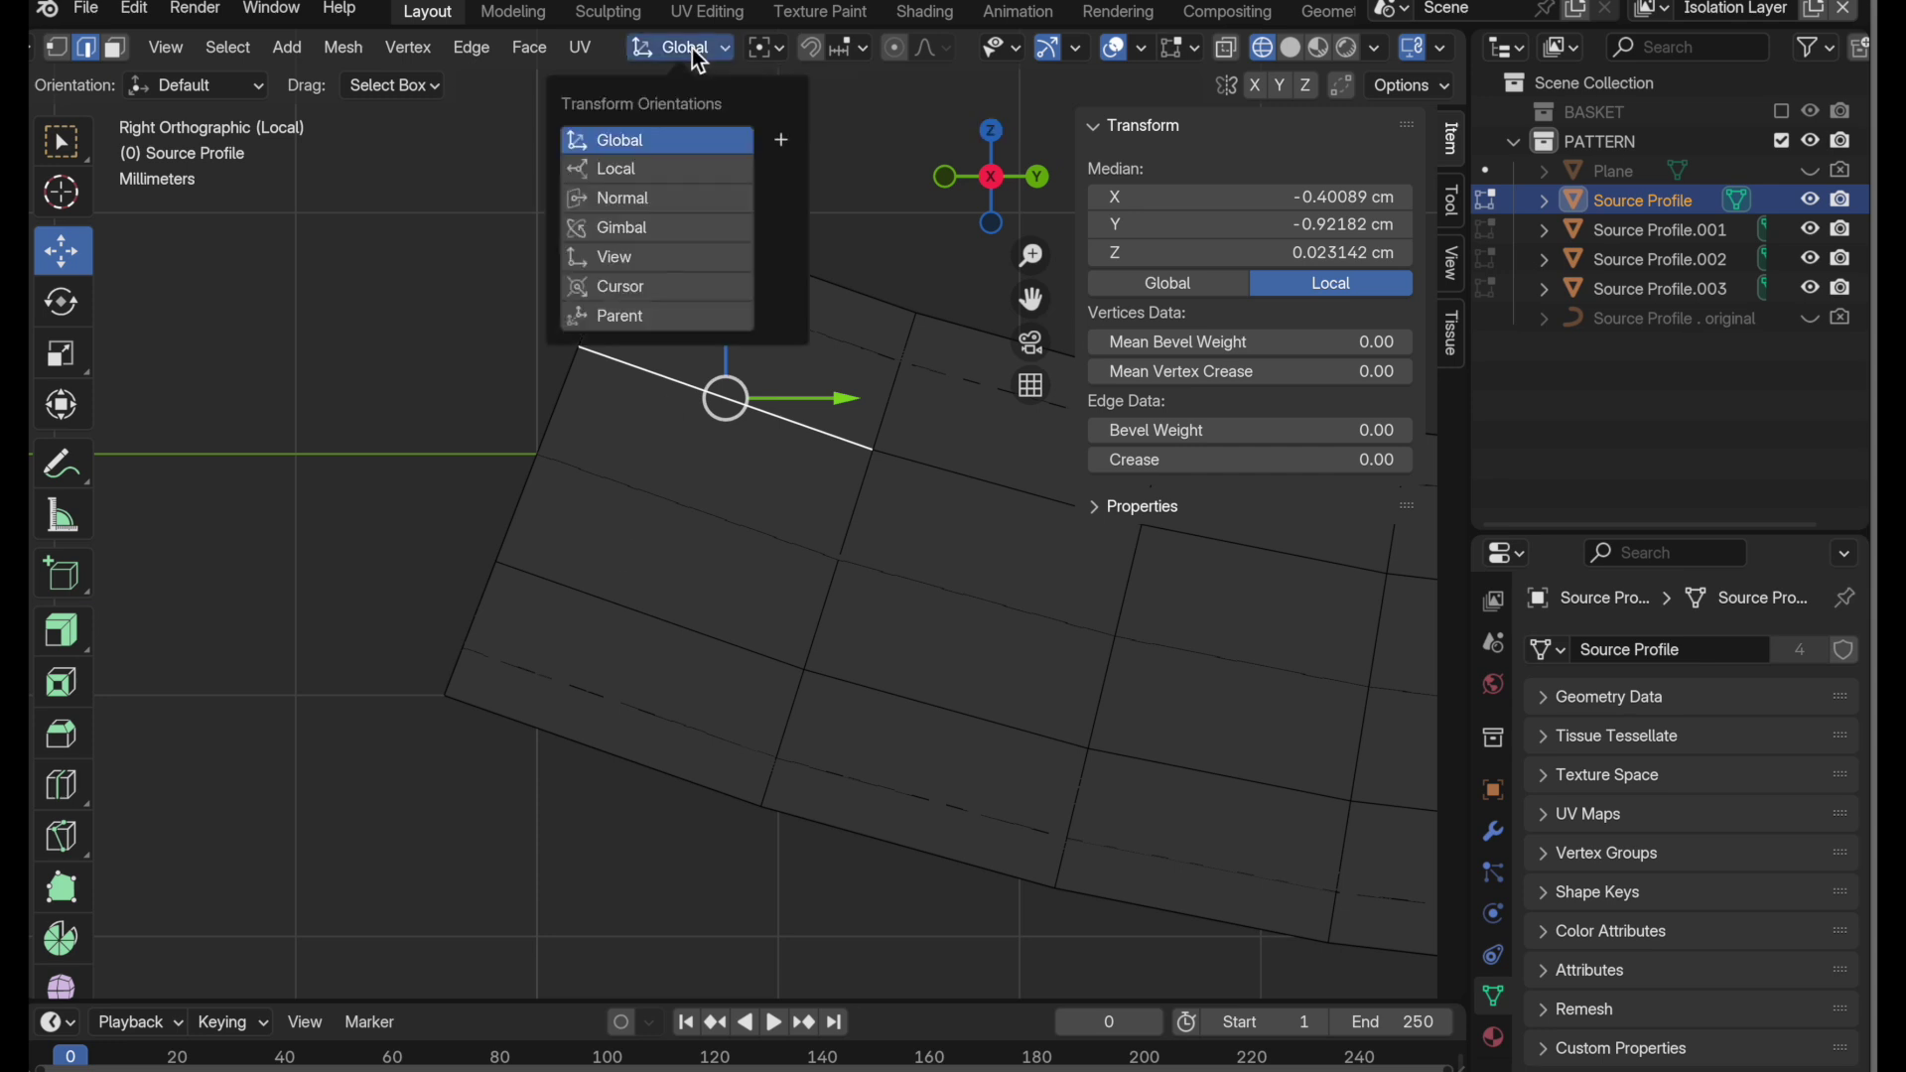
{"action": "left_click", "coordinate": [664, 202]}
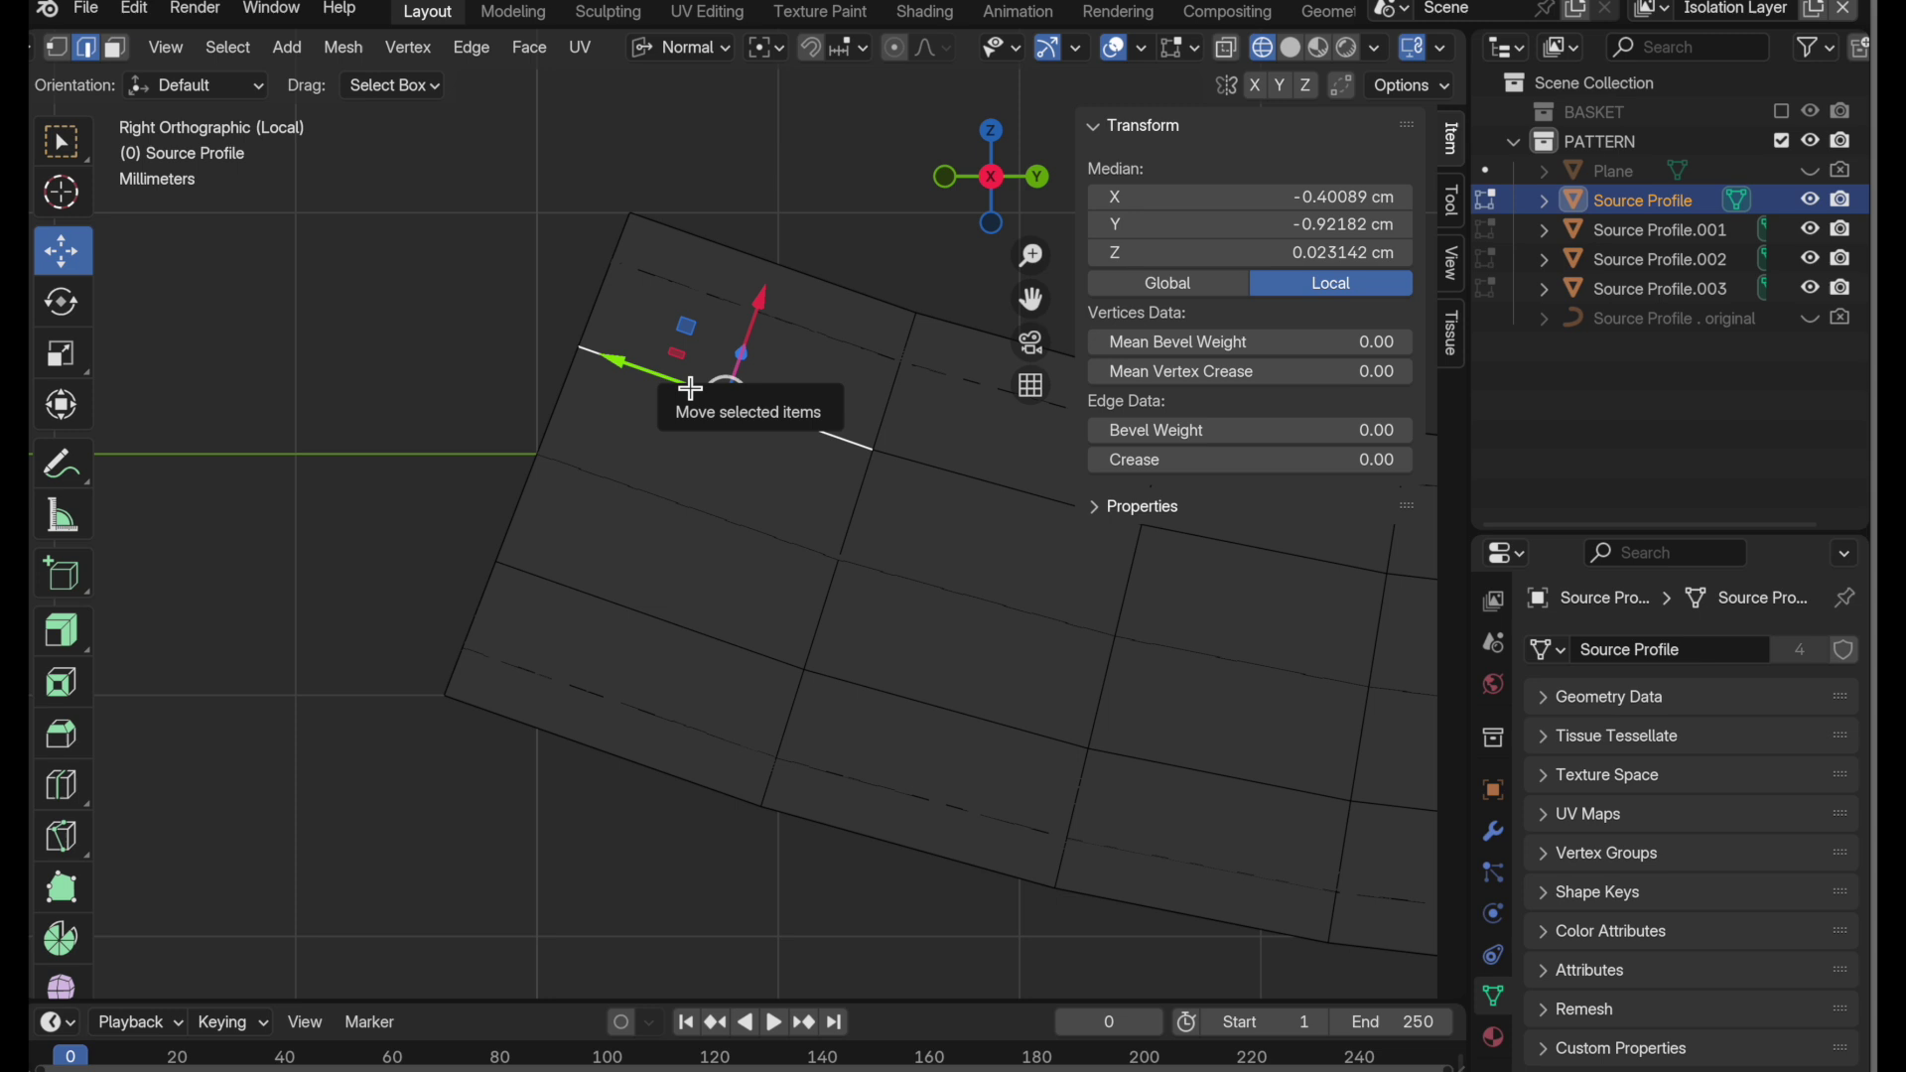
{"action": "left_click", "coordinate": [731, 55]}
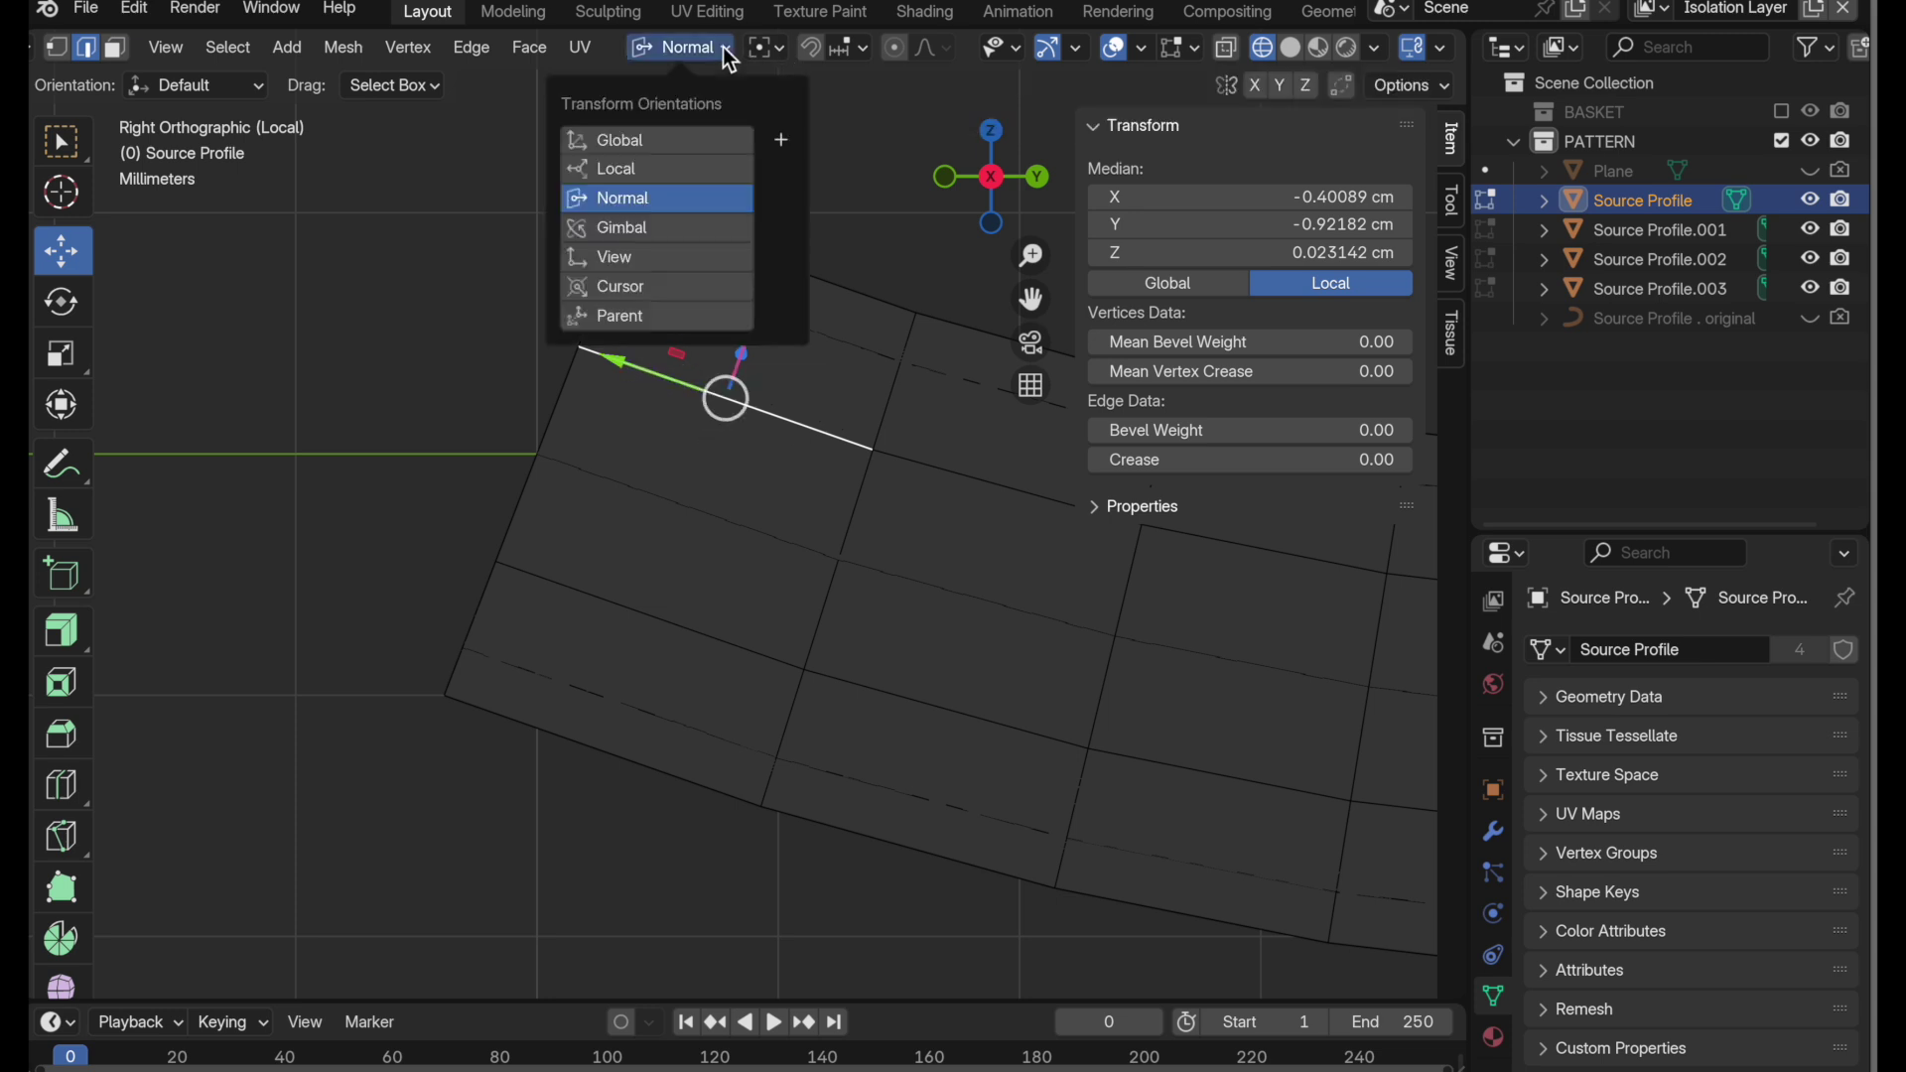
{"action": "left_click", "coordinate": [784, 144]}
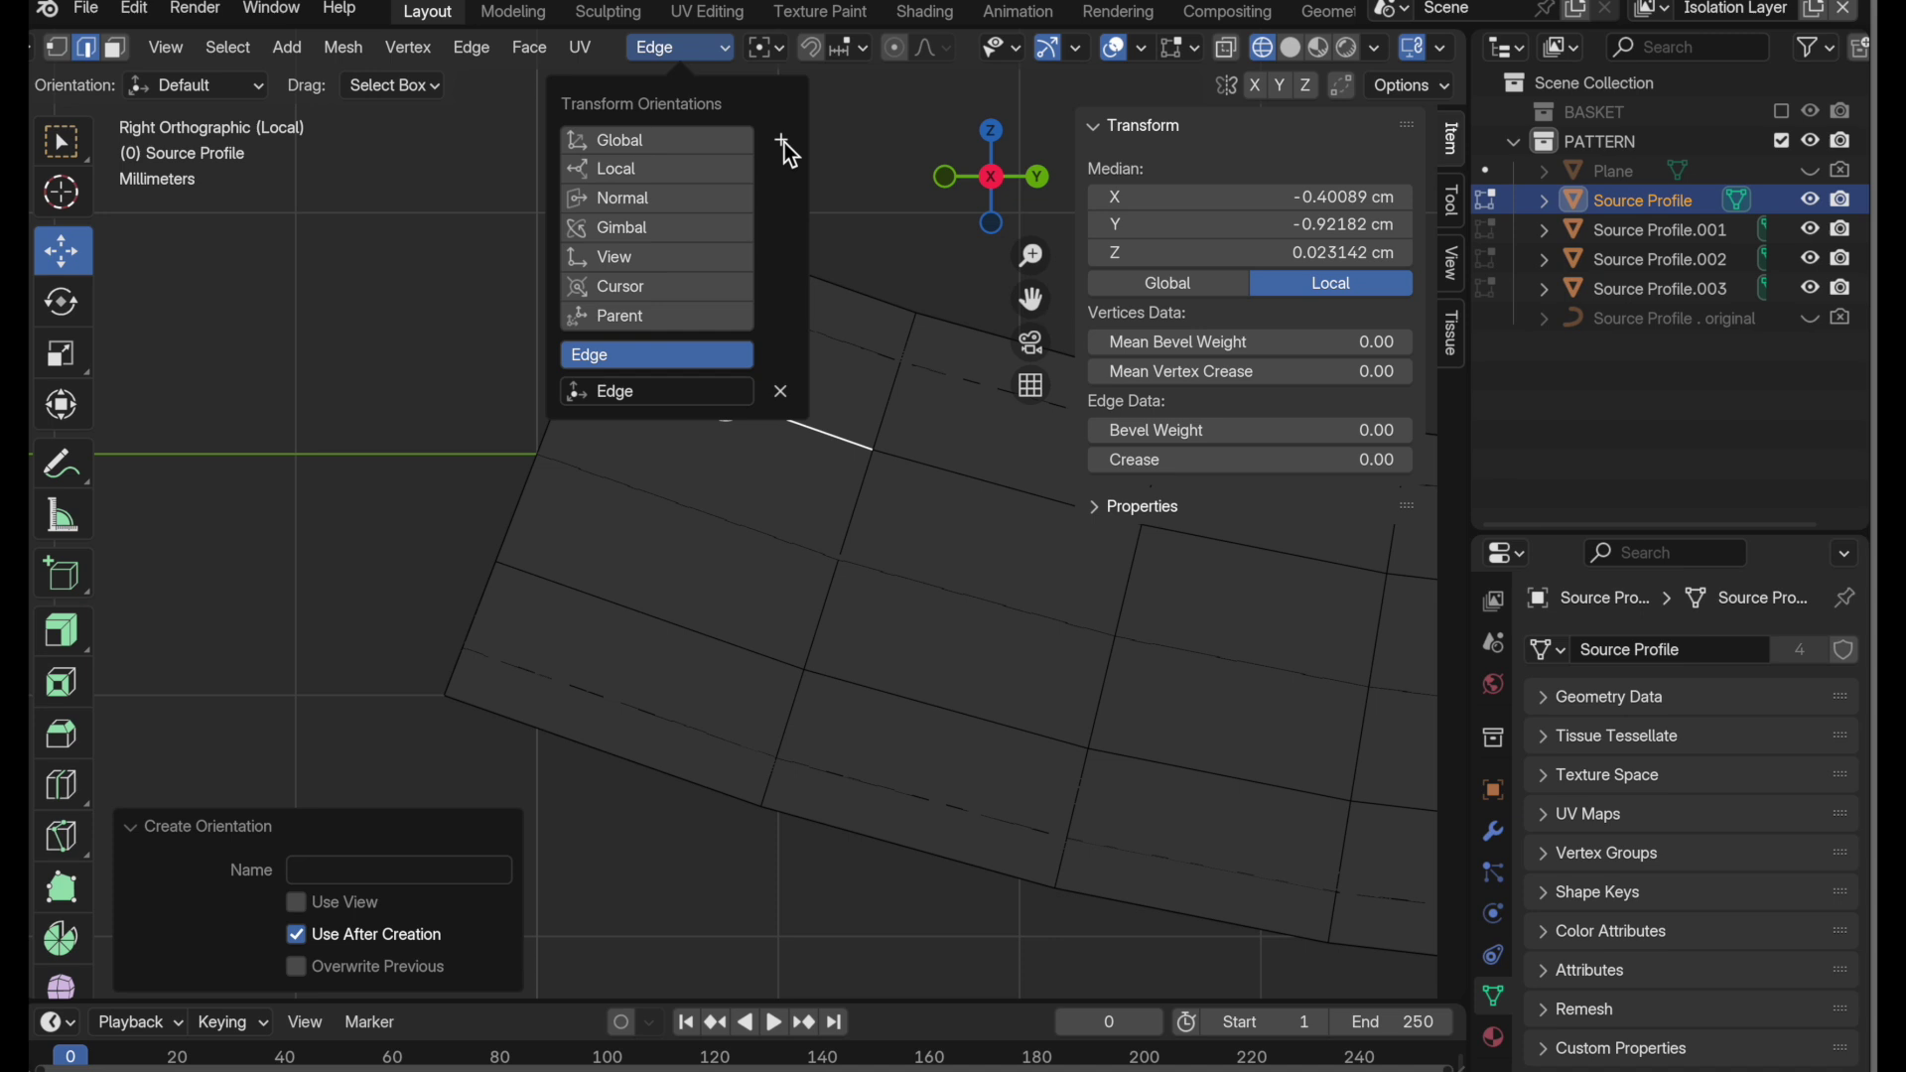
- Move the left end edge outward along the Edge orientation and enable X-ray
{"action": "left_click", "coordinate": [535, 520]}
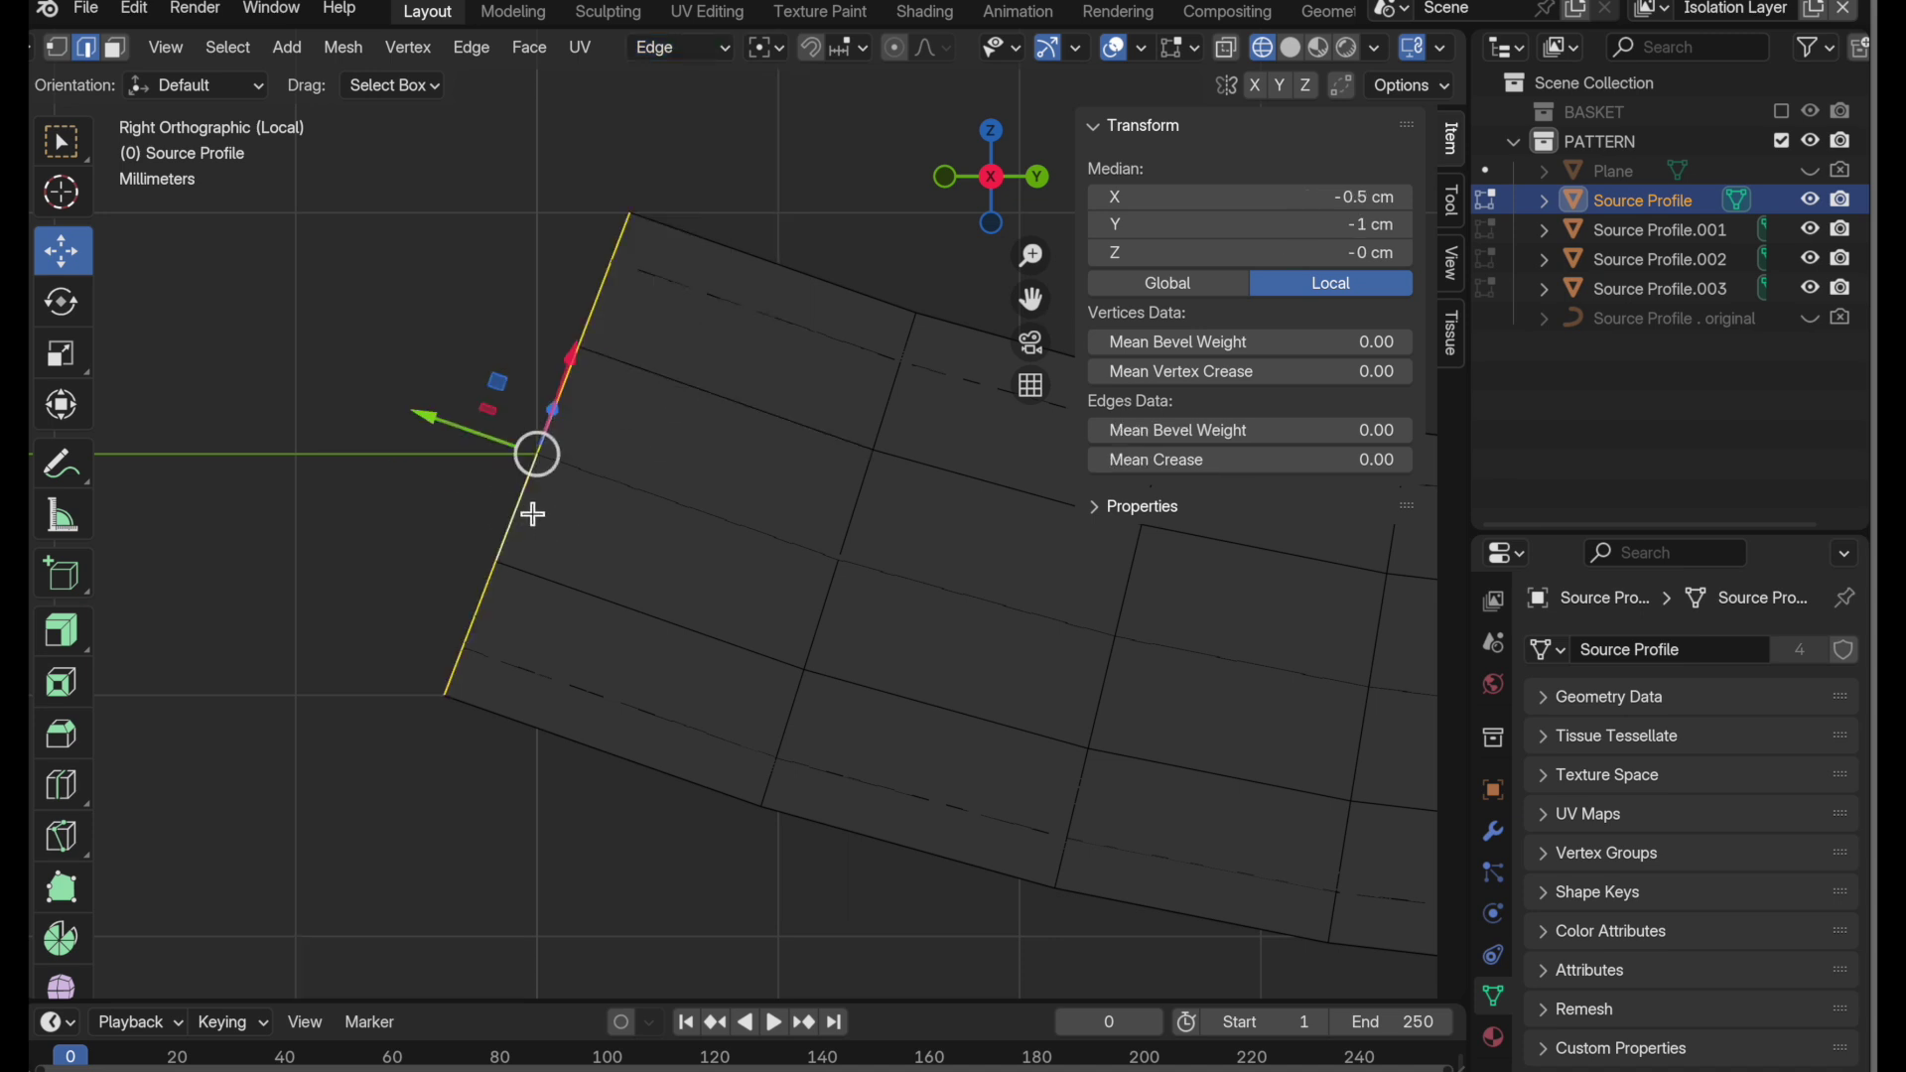
{"action": "left_click_drag", "start_coordinate": [427, 417], "coordinate": [185, 347]}
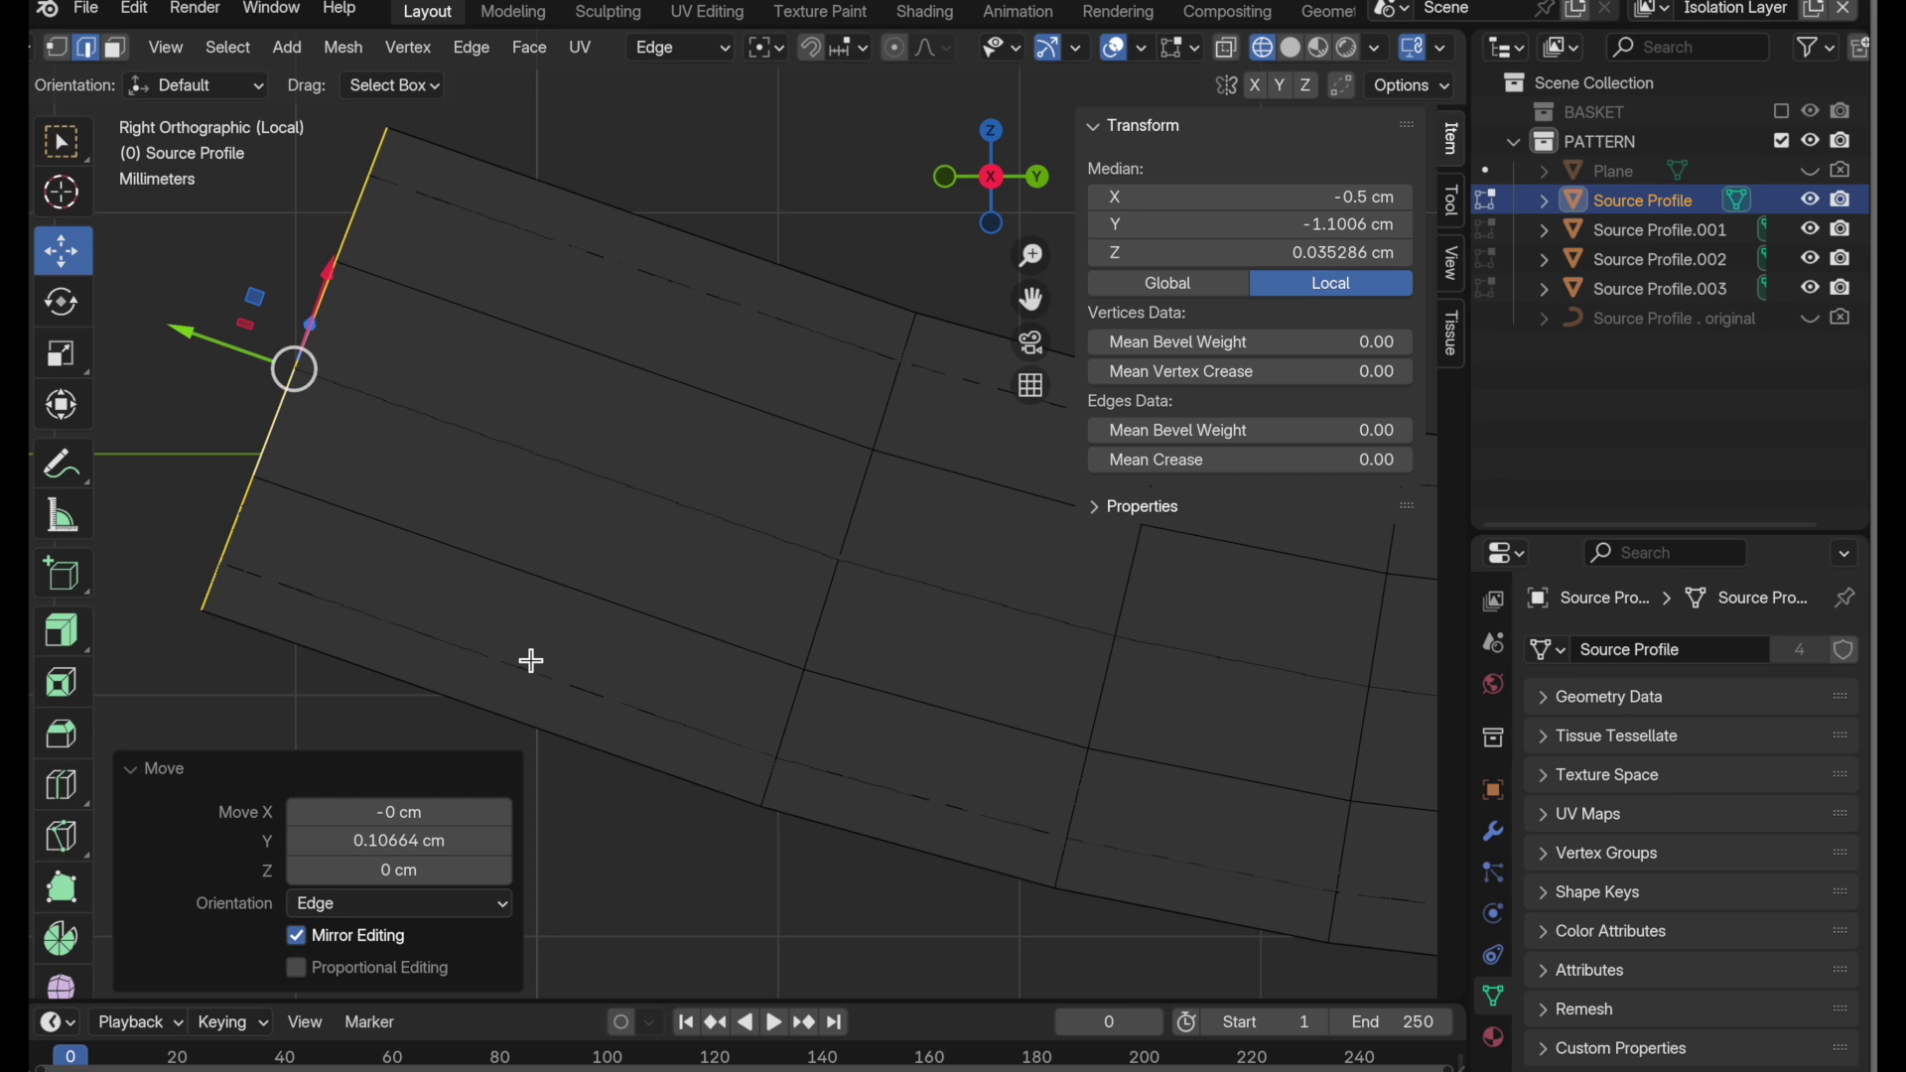
{"action": "middle_click_drag", "start_coordinate": [532, 659], "coordinate": [652, 660], "text": "shift"}
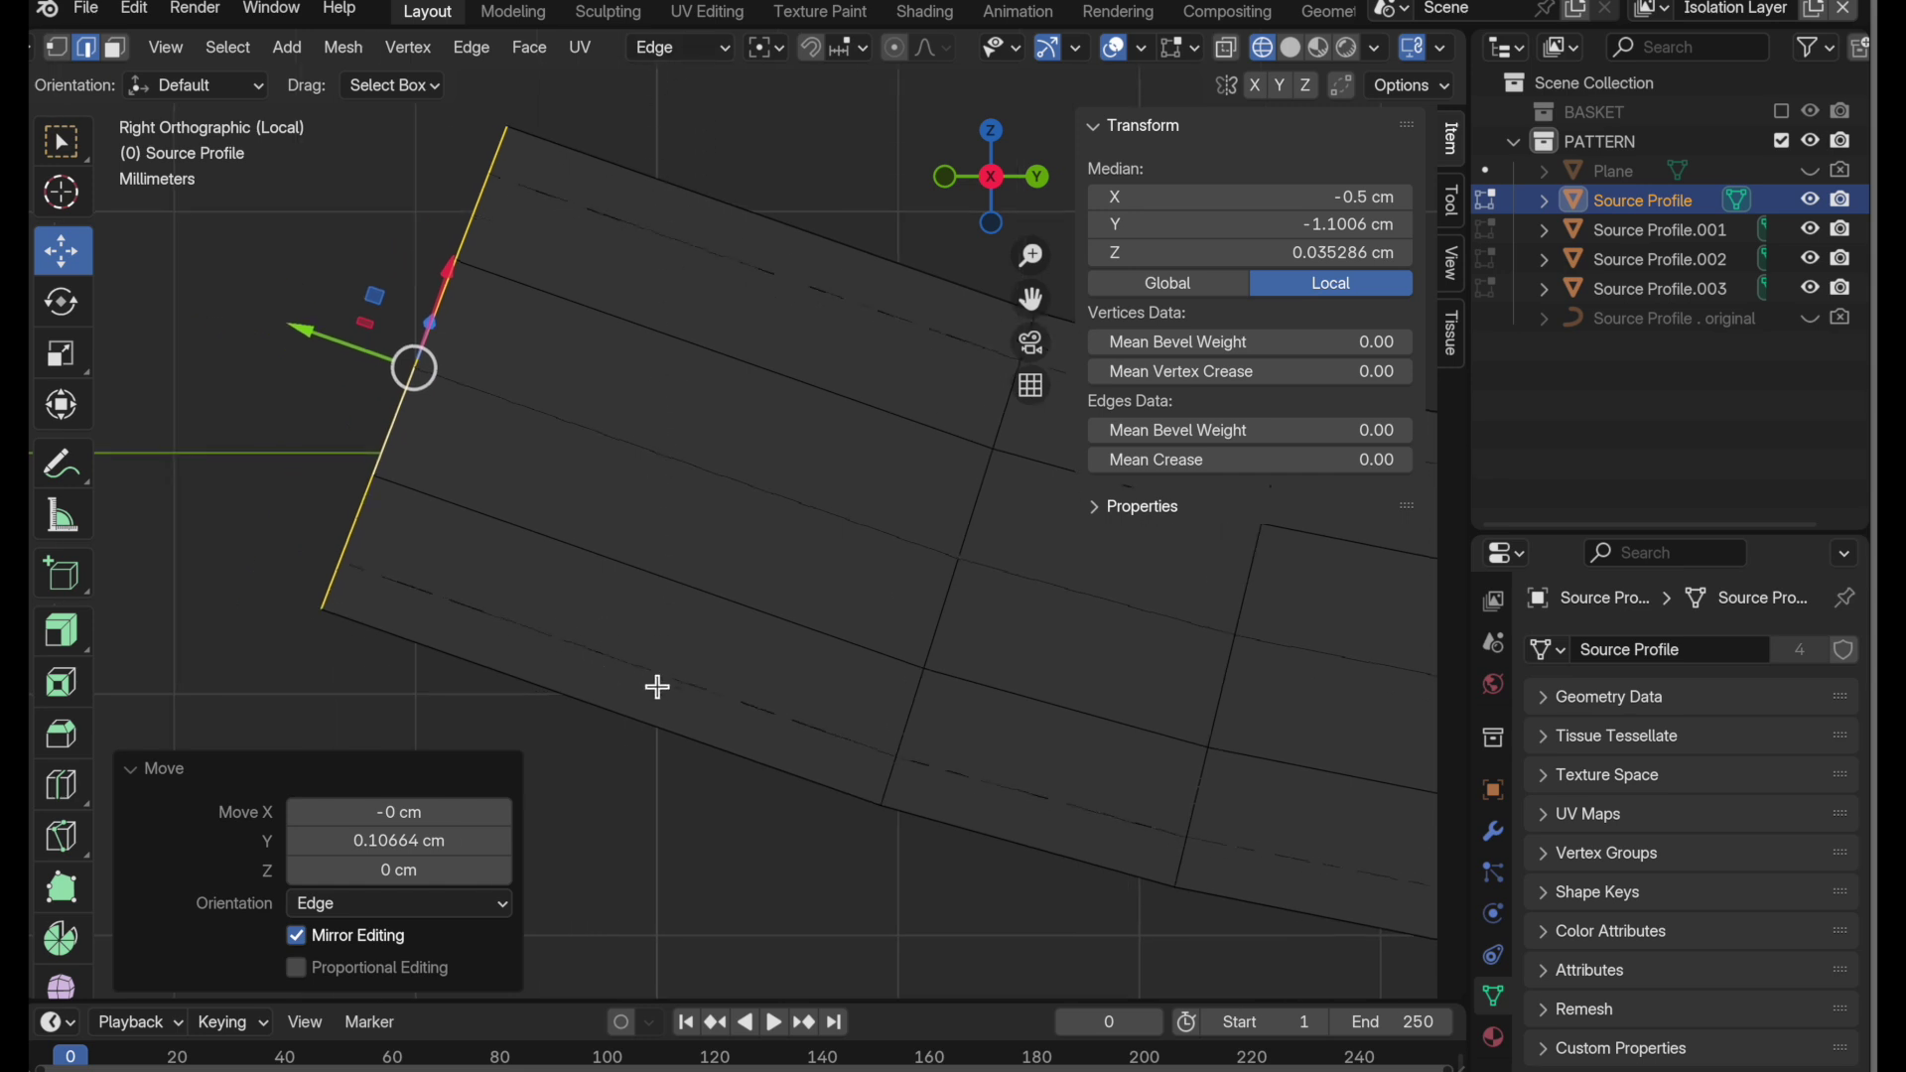
{"action": "key", "text": "alt+z"}
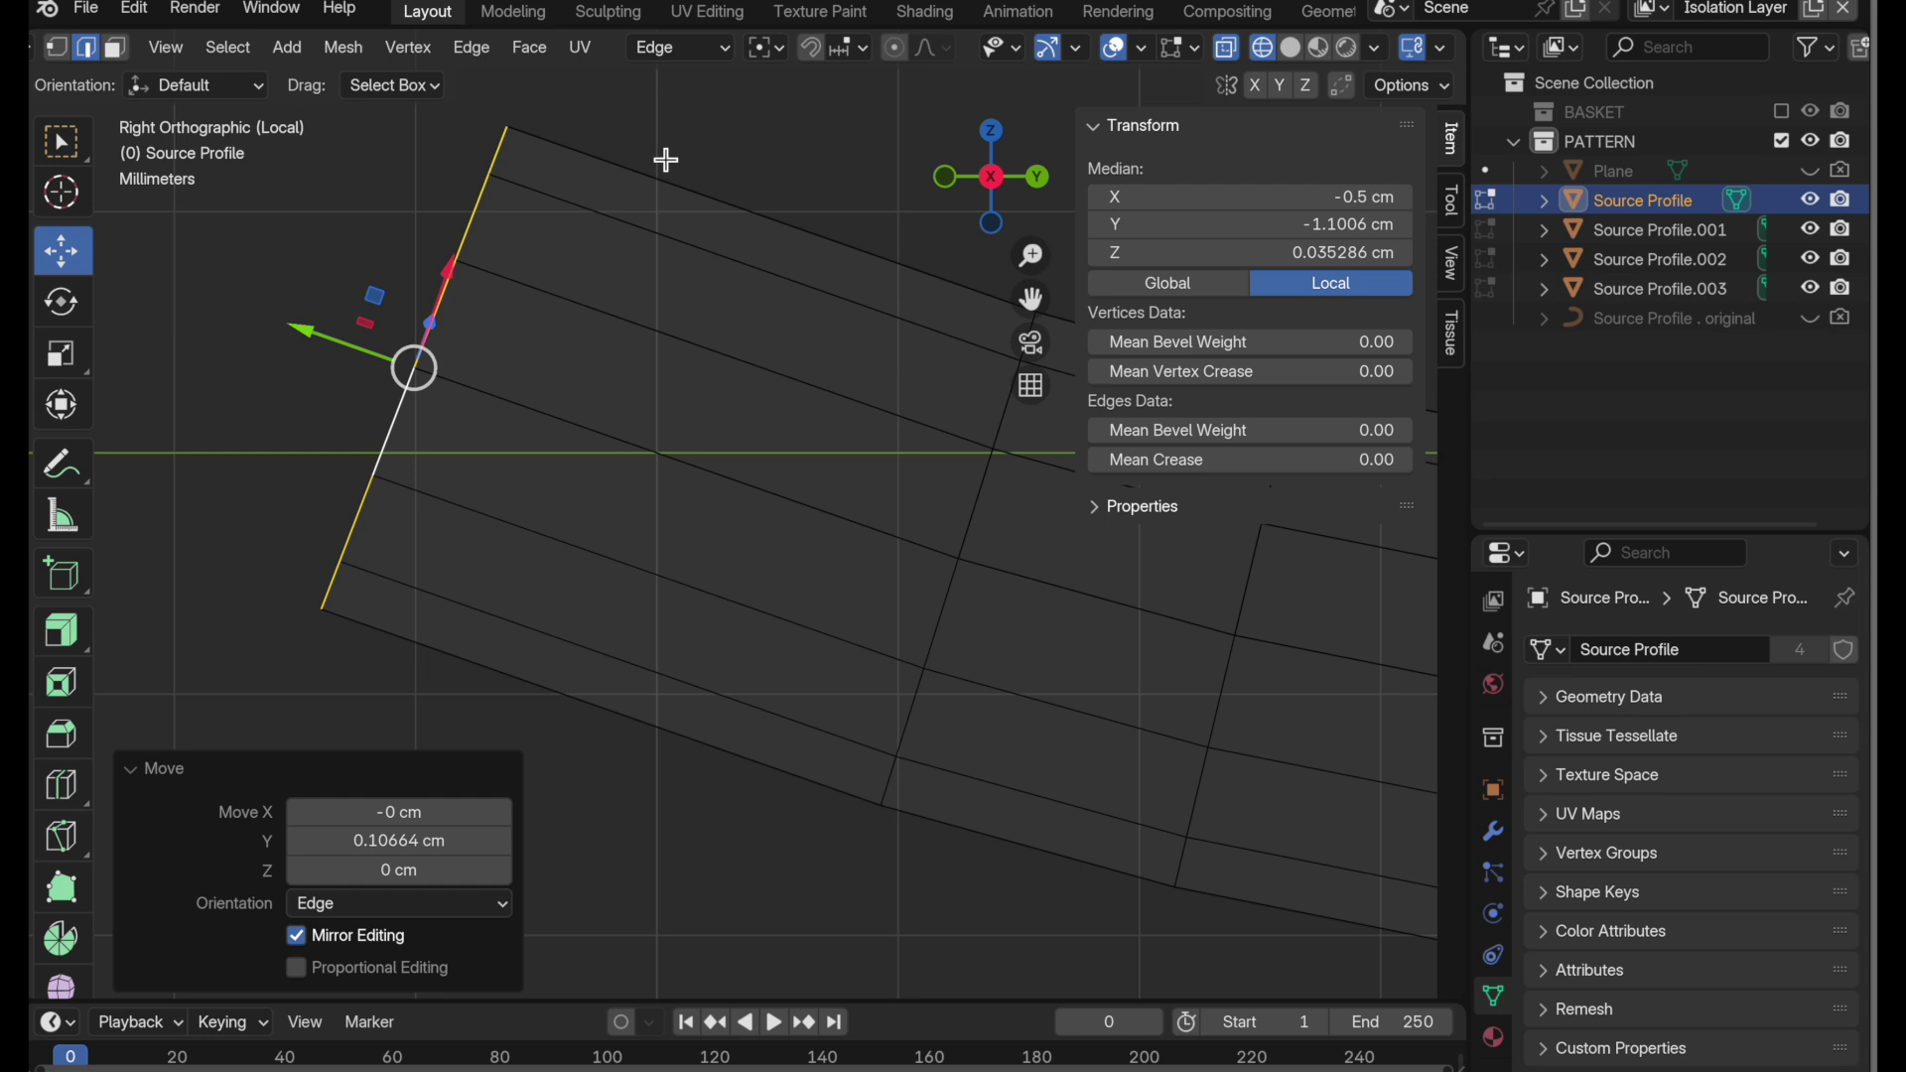
- Switch back to Global orientation and knife-cut the strip vertically along Z
{"action": "left_click", "coordinate": [667, 53]}
{"action": "left_click", "coordinate": [656, 144]}
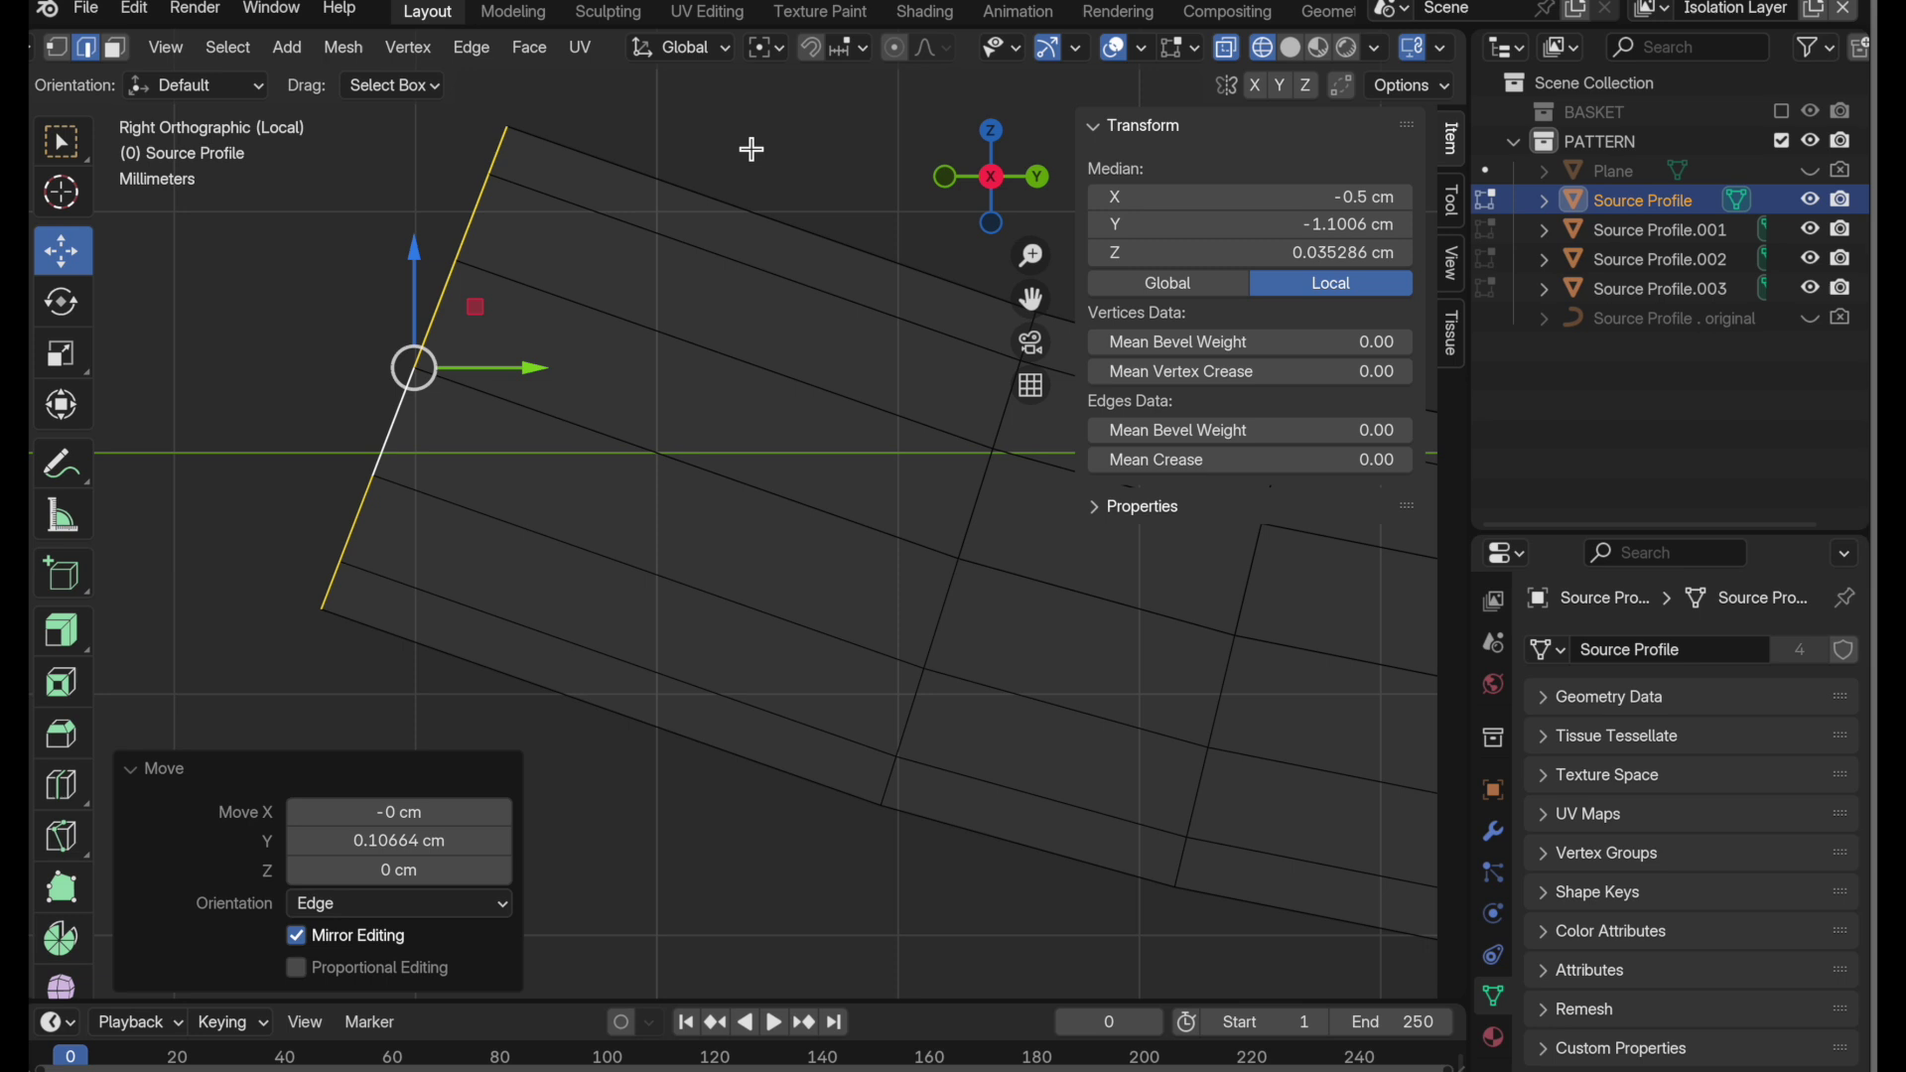
{"action": "key", "text": "k"}
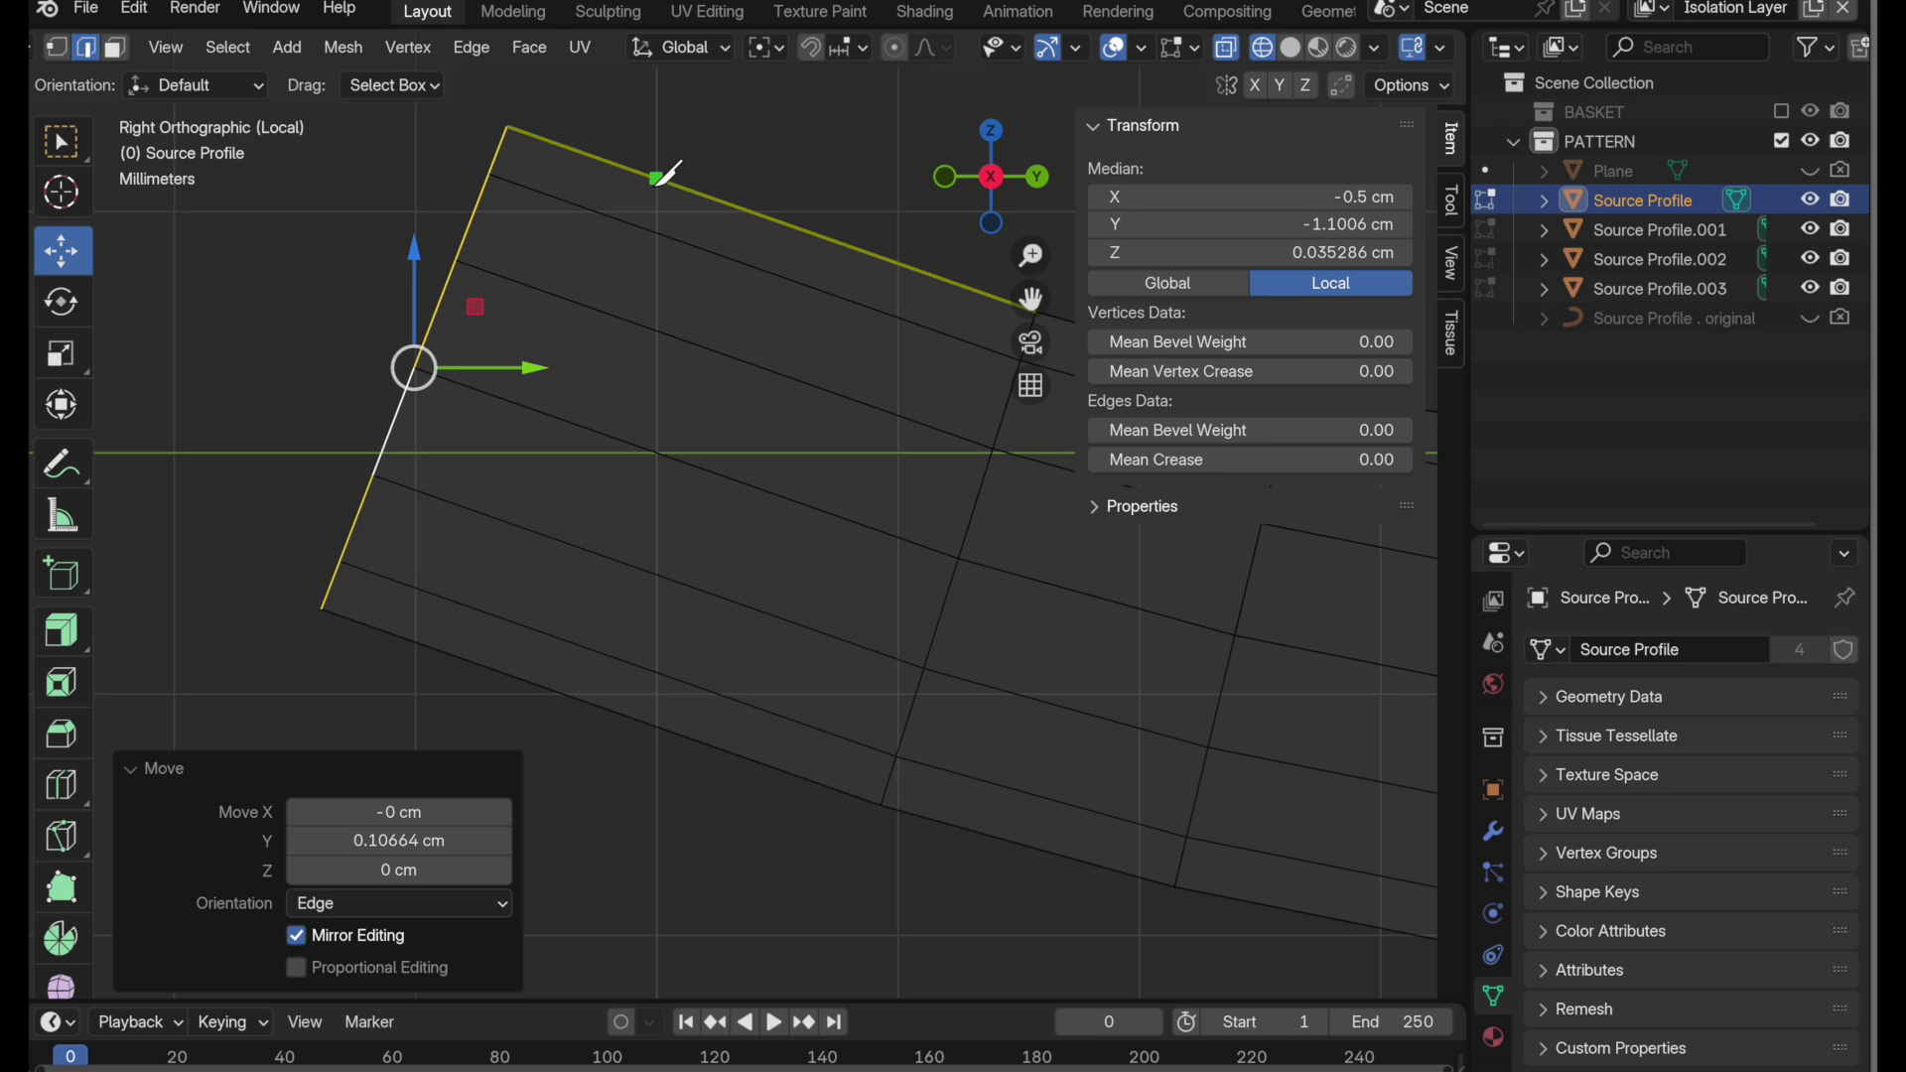
{"action": "left_click", "coordinate": [656, 179]}
{"action": "key", "text": "z"}
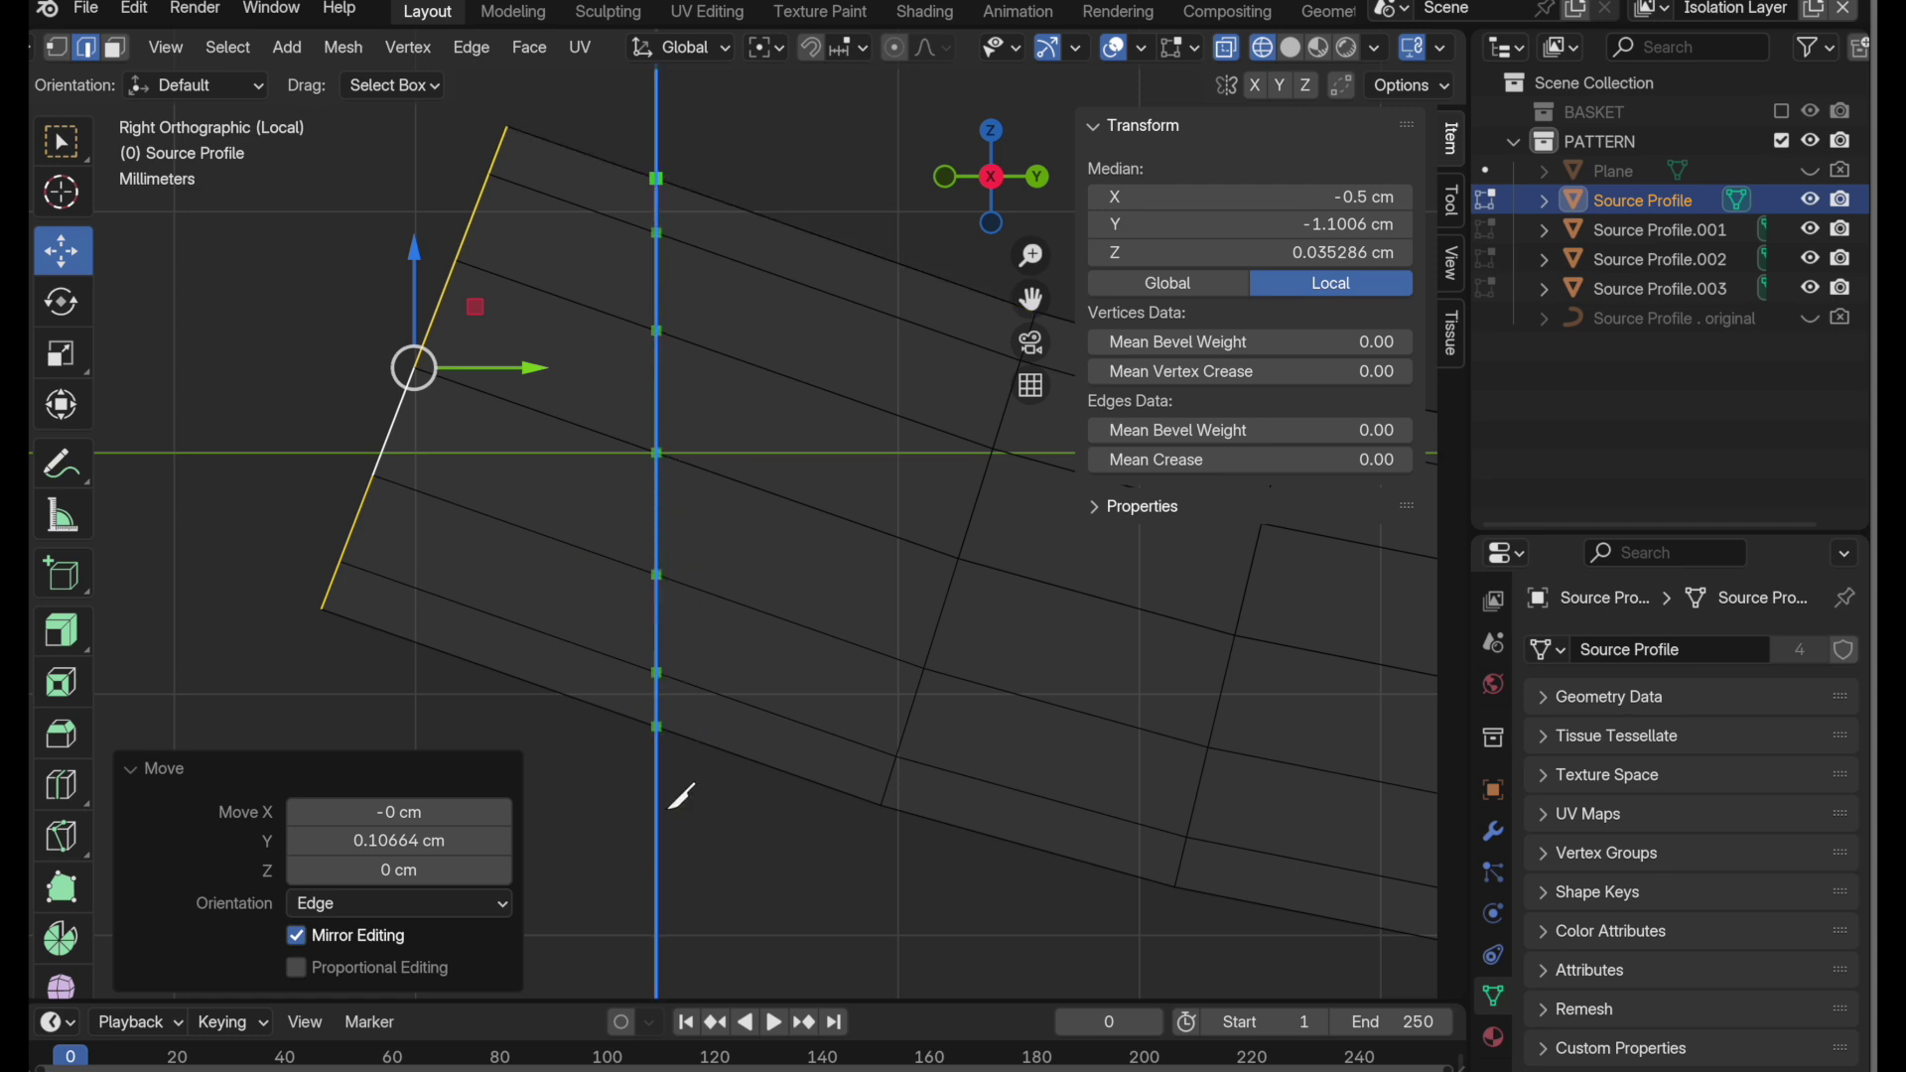
{"action": "key", "text": "Return"}
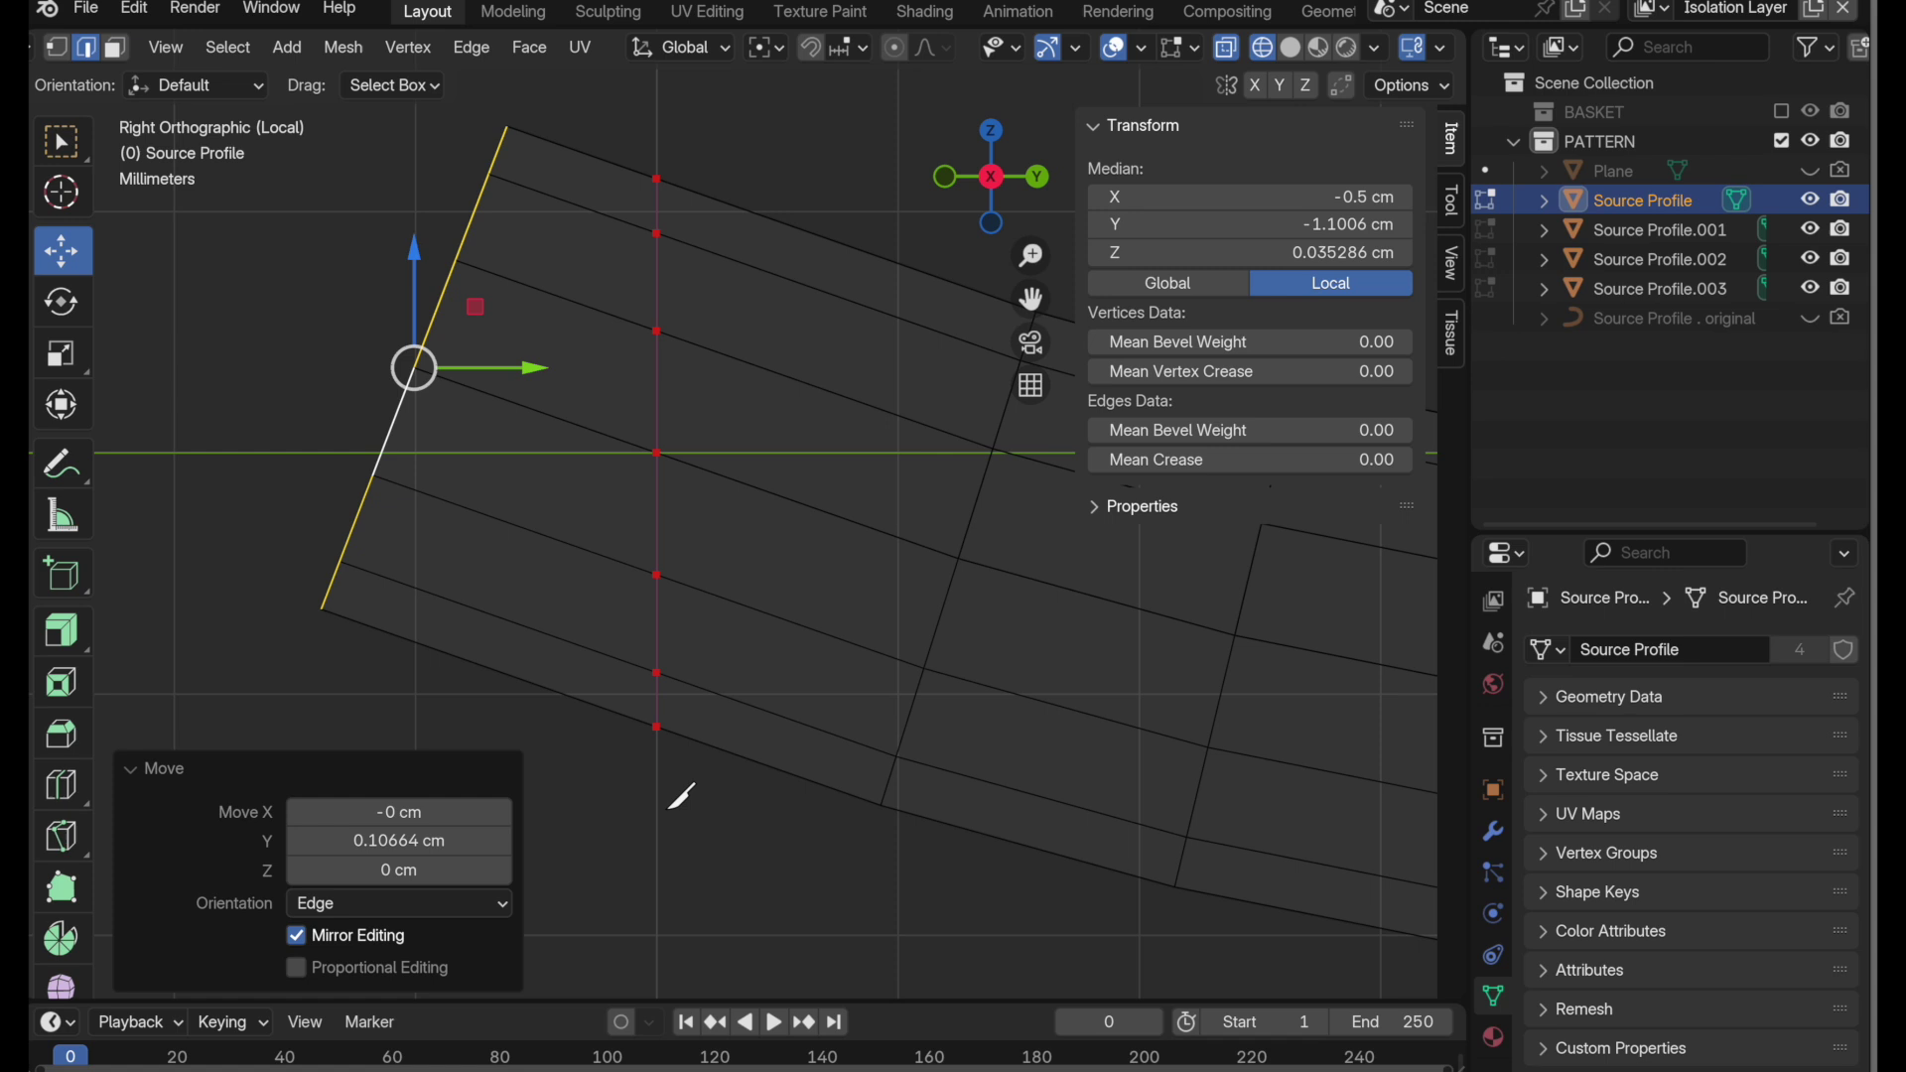
- Delete the column of faces left of the cut
{"action": "left_click", "coordinate": [675, 809]}
{"action": "key", "text": "3"}
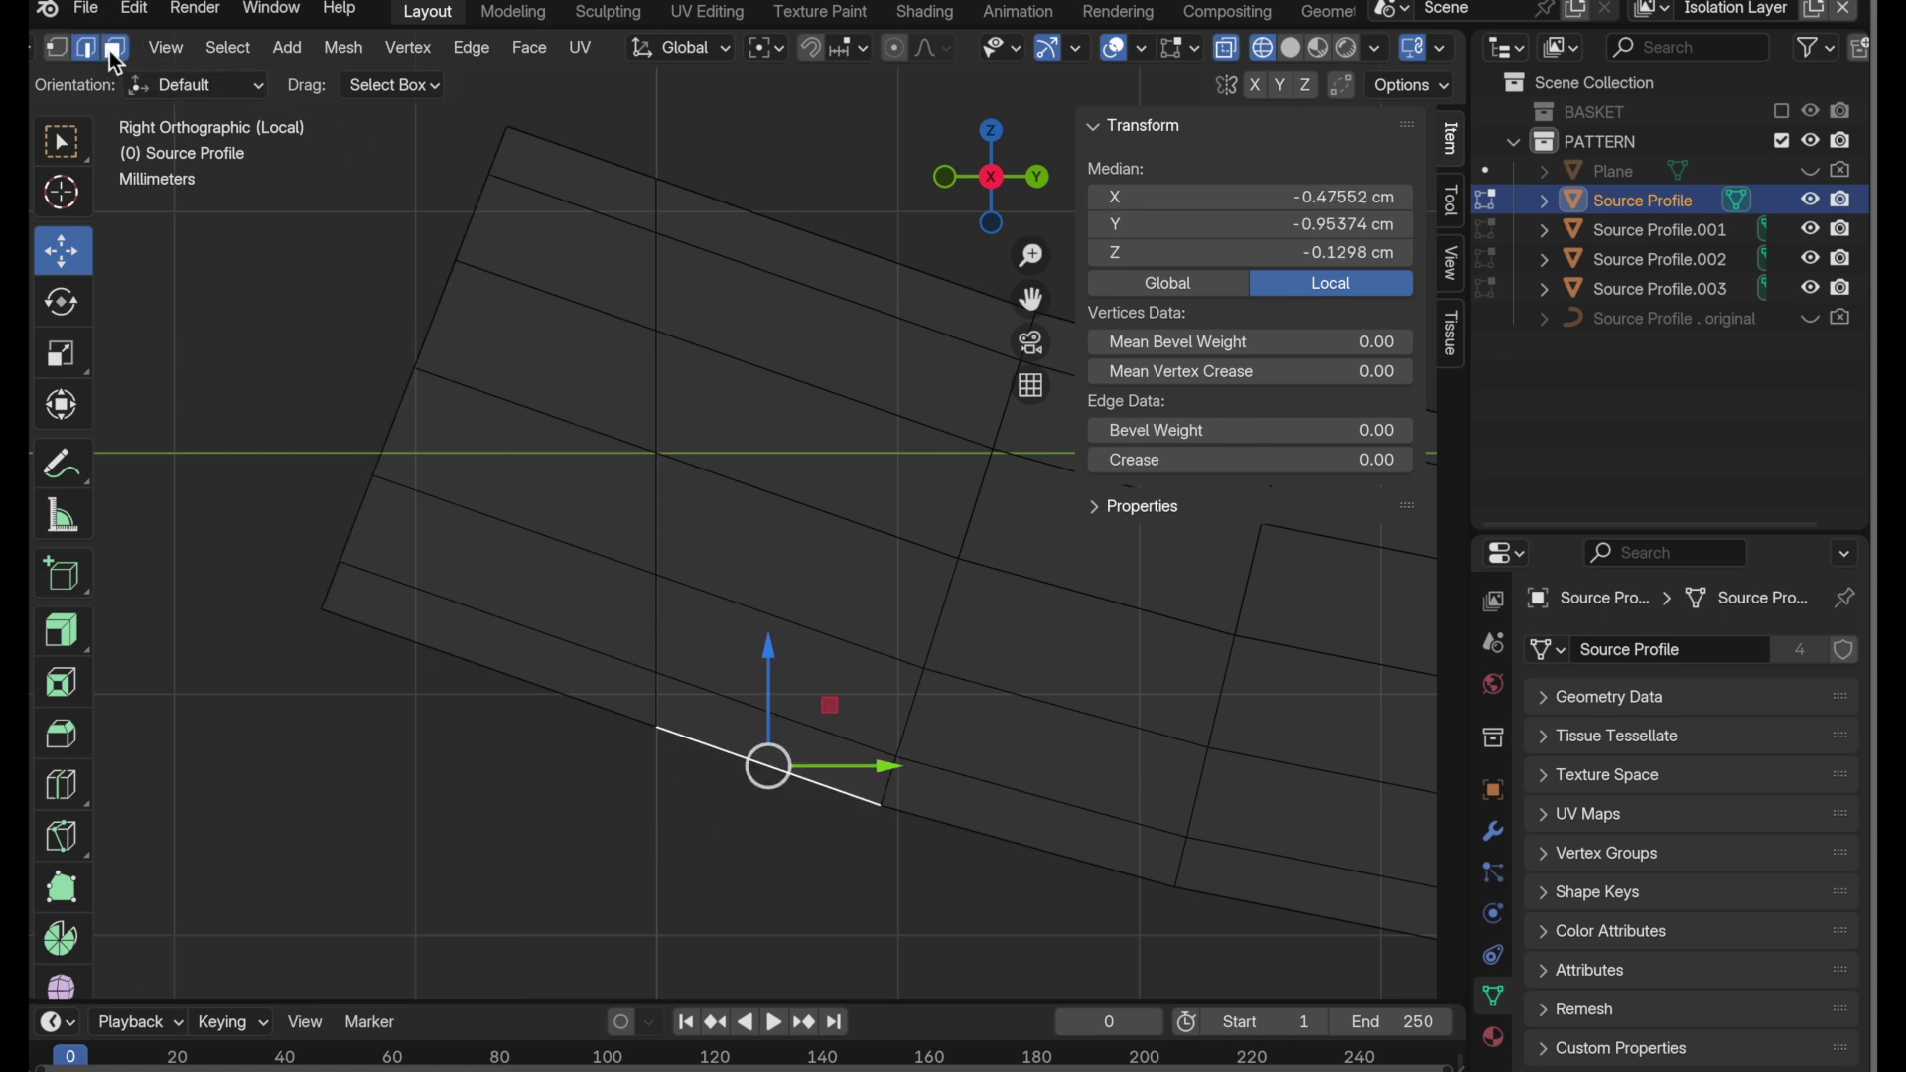
{"action": "left_click", "coordinate": [566, 303], "text": "alt"}
{"action": "key", "text": "x"}
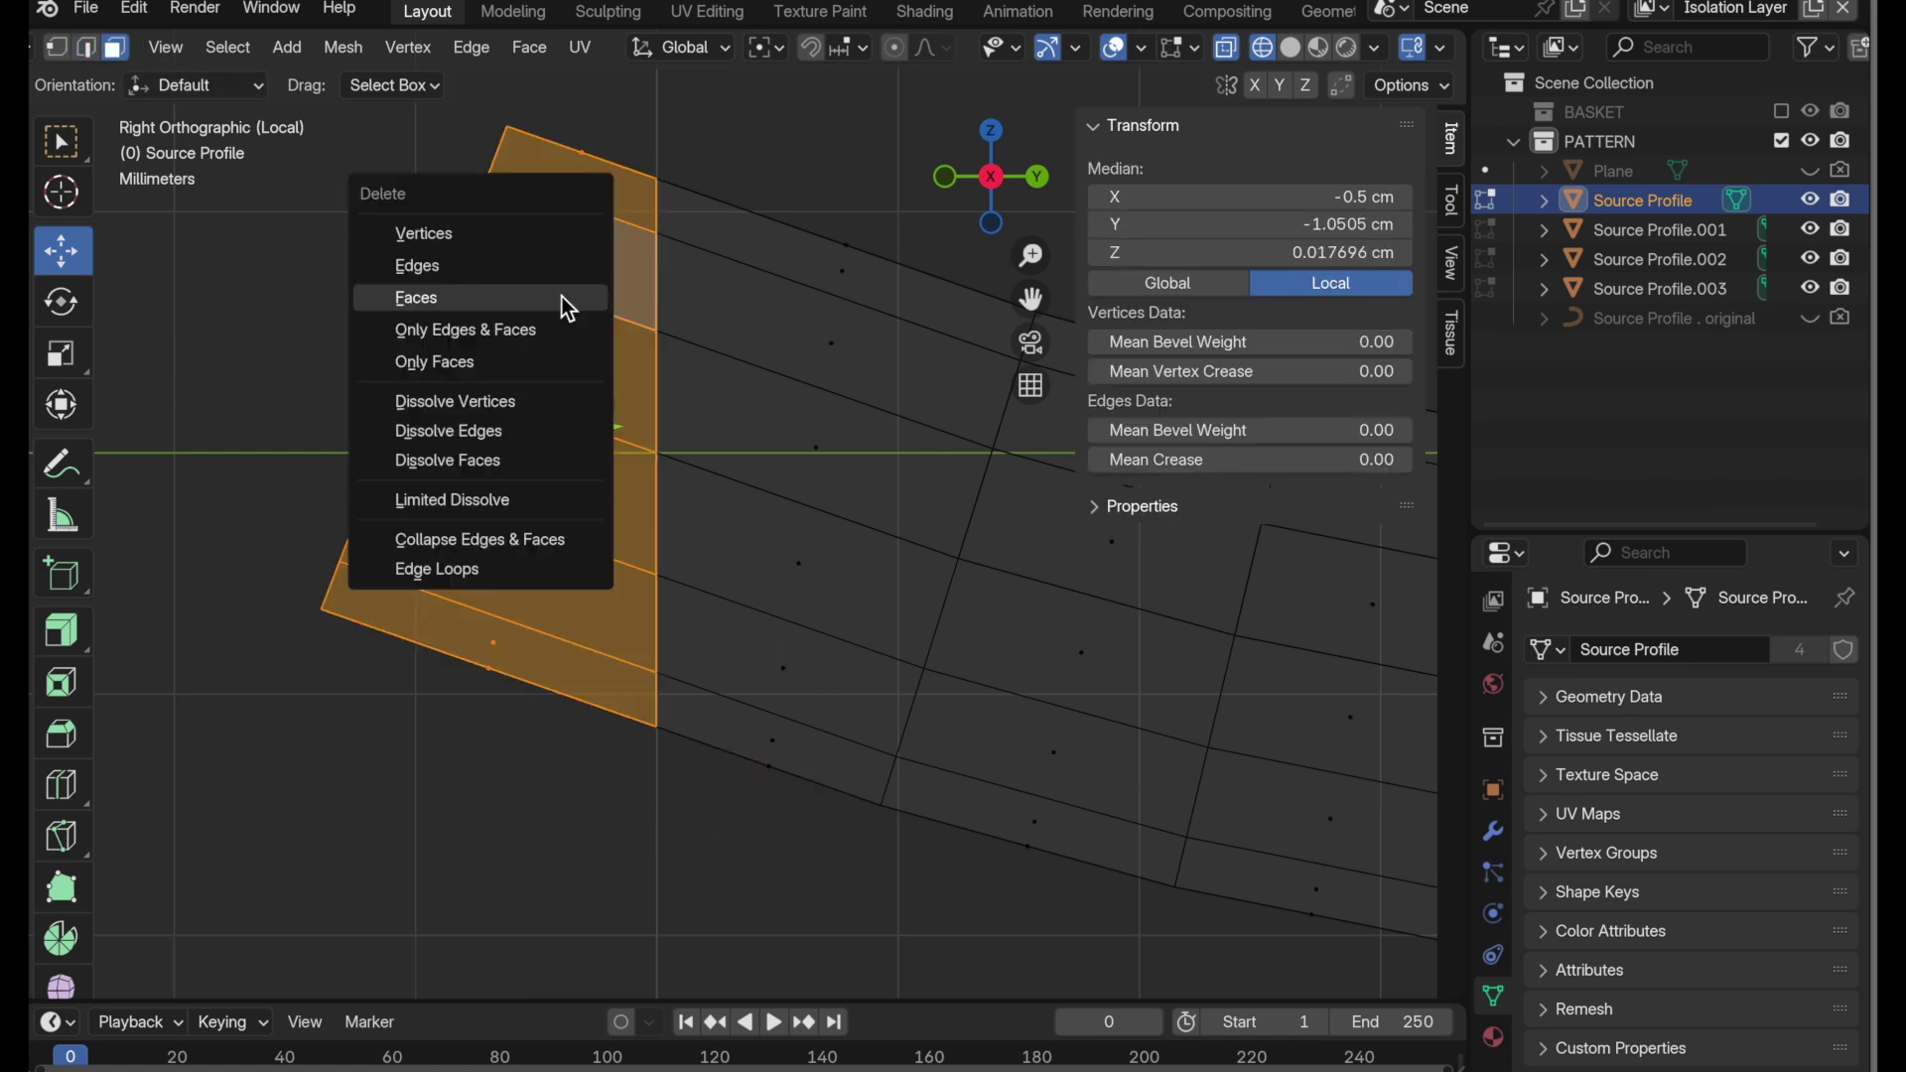
{"action": "left_click", "coordinate": [562, 302]}
{"action": "scroll", "coordinate": [770, 358], "scroll_direction": "down", "scroll_amount": 6}
{"action": "middle_click_drag", "start_coordinate": [651, 635], "coordinate": [534, 531], "text": "shift"}
- Push the strip's right end edge outward along the custom Edge orientation
{"action": "scroll", "coordinate": [612, 323], "scroll_direction": "up", "scroll_amount": 4}
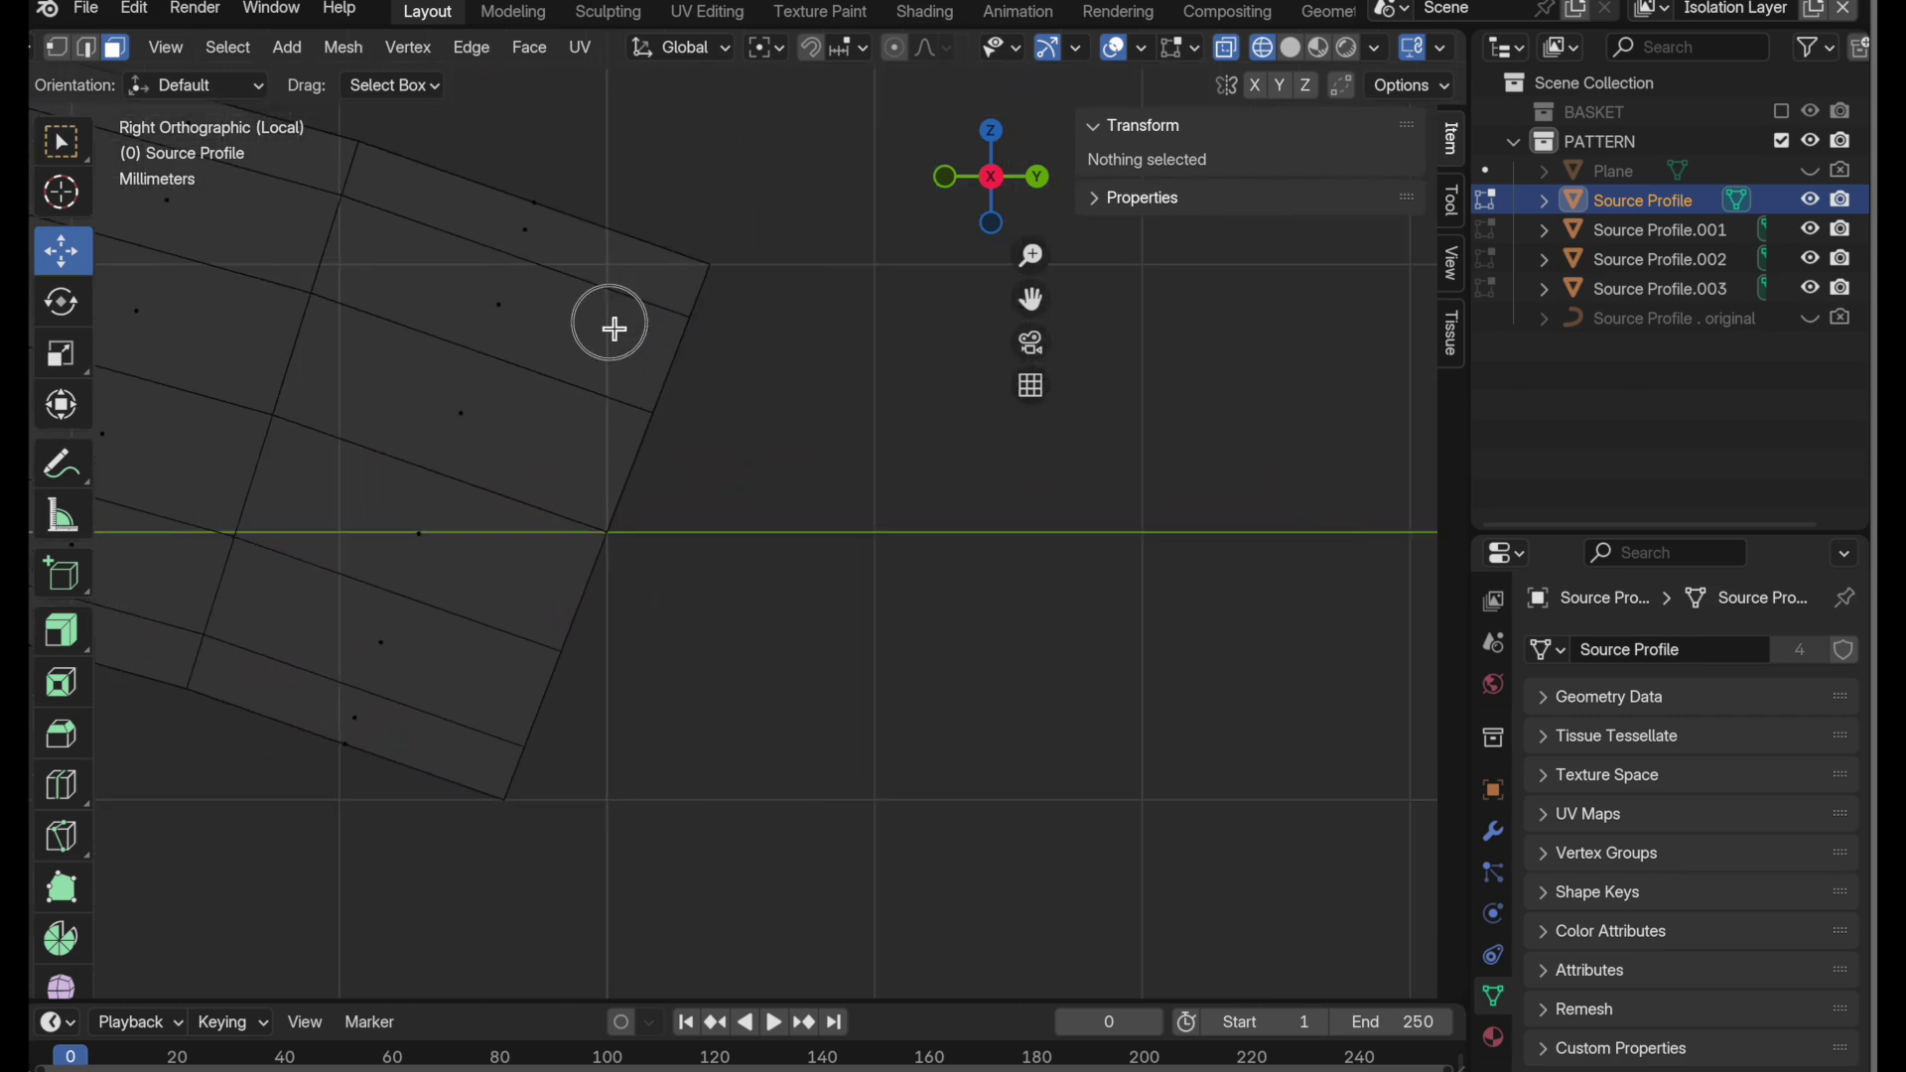
{"action": "middle_click_drag", "start_coordinate": [608, 331], "coordinate": [762, 387], "text": "shift"}
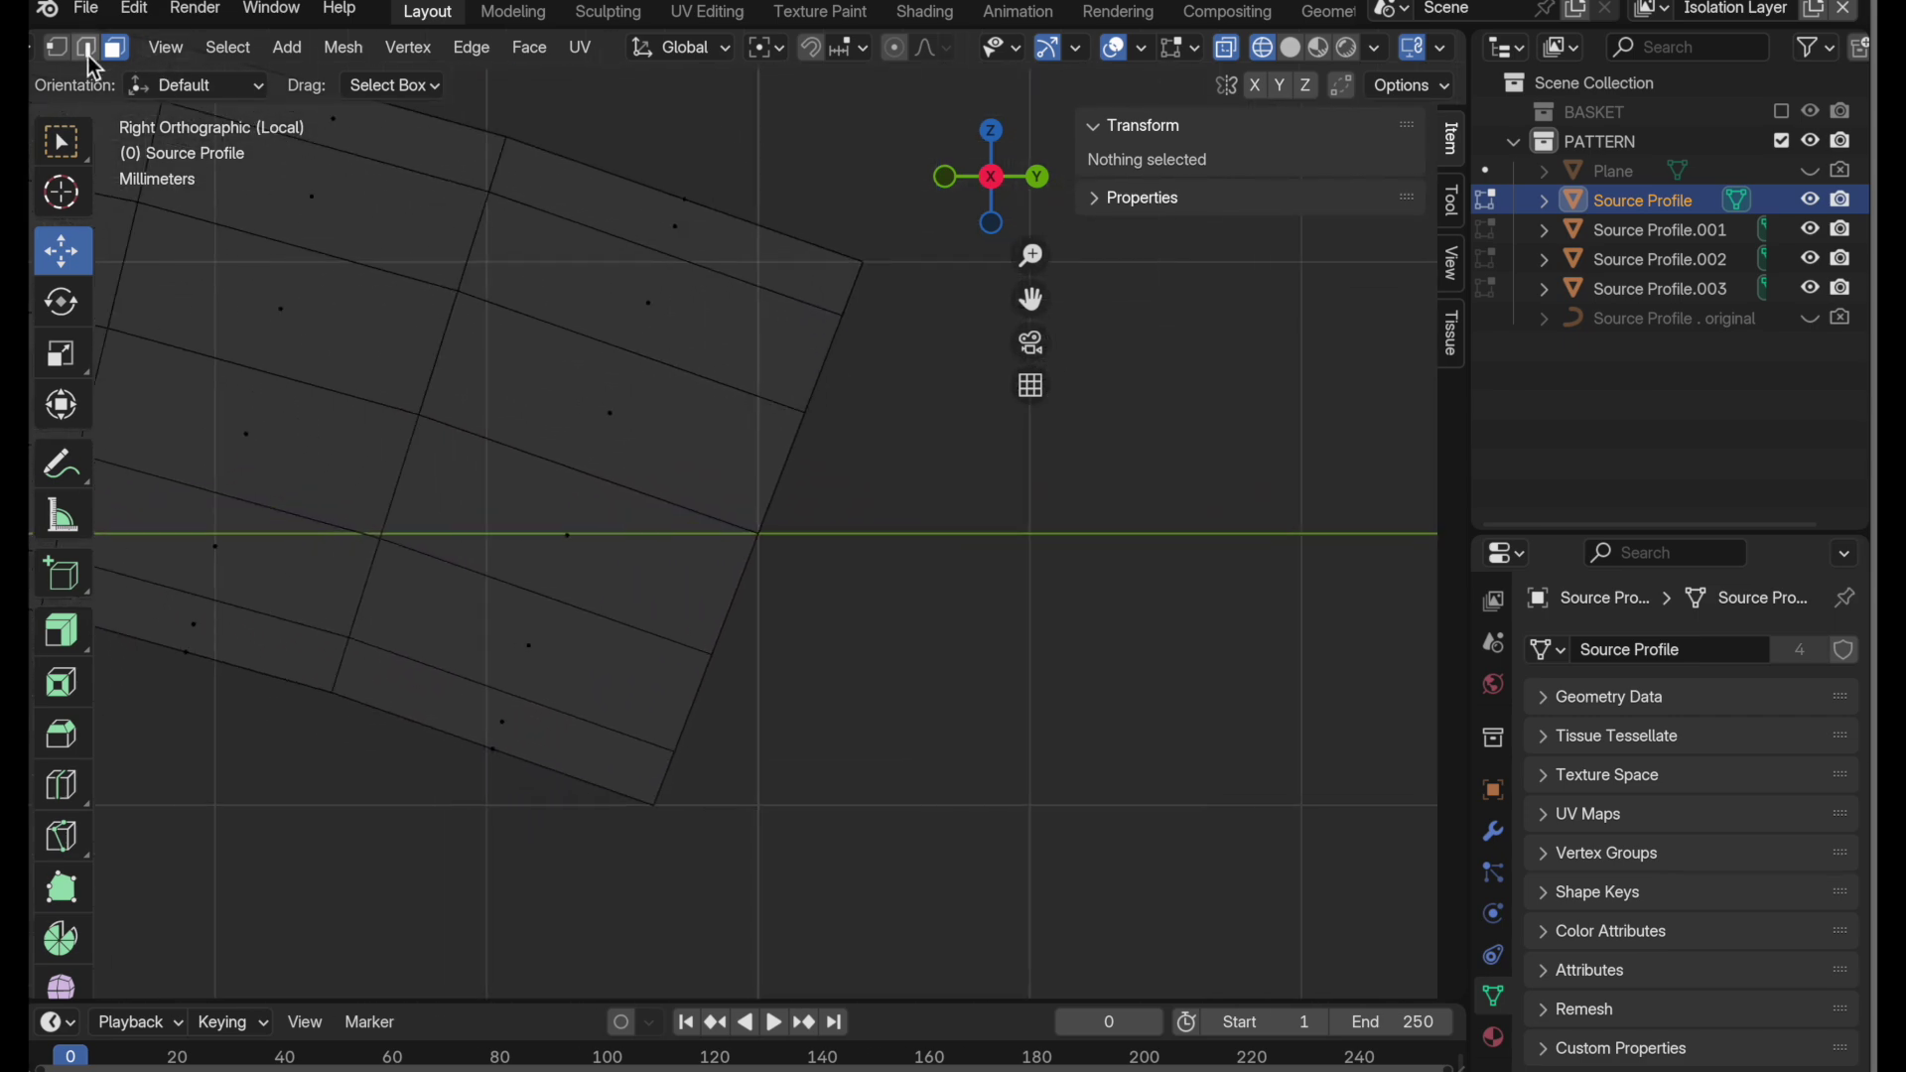
{"action": "left_click", "coordinate": [88, 50]}
{"action": "left_click", "coordinate": [791, 450]}
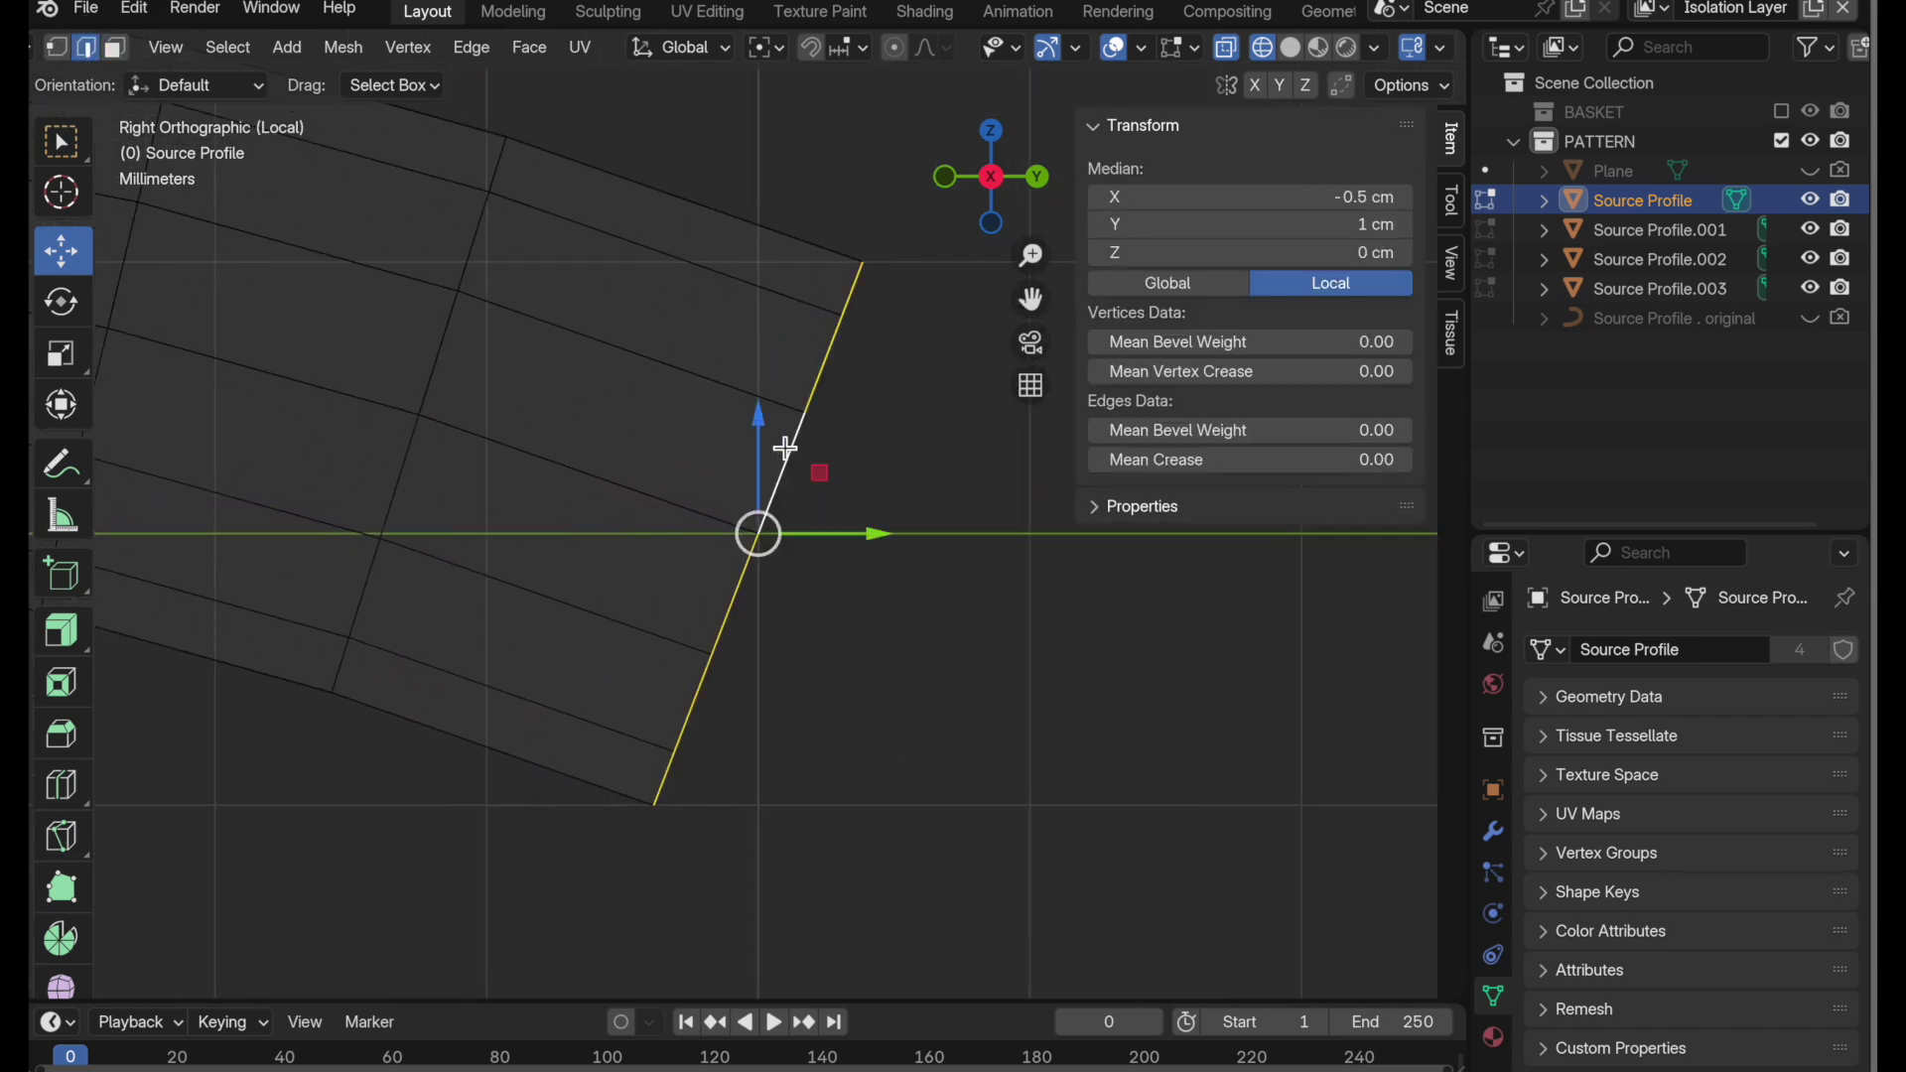
{"action": "left_click", "coordinate": [722, 50]}
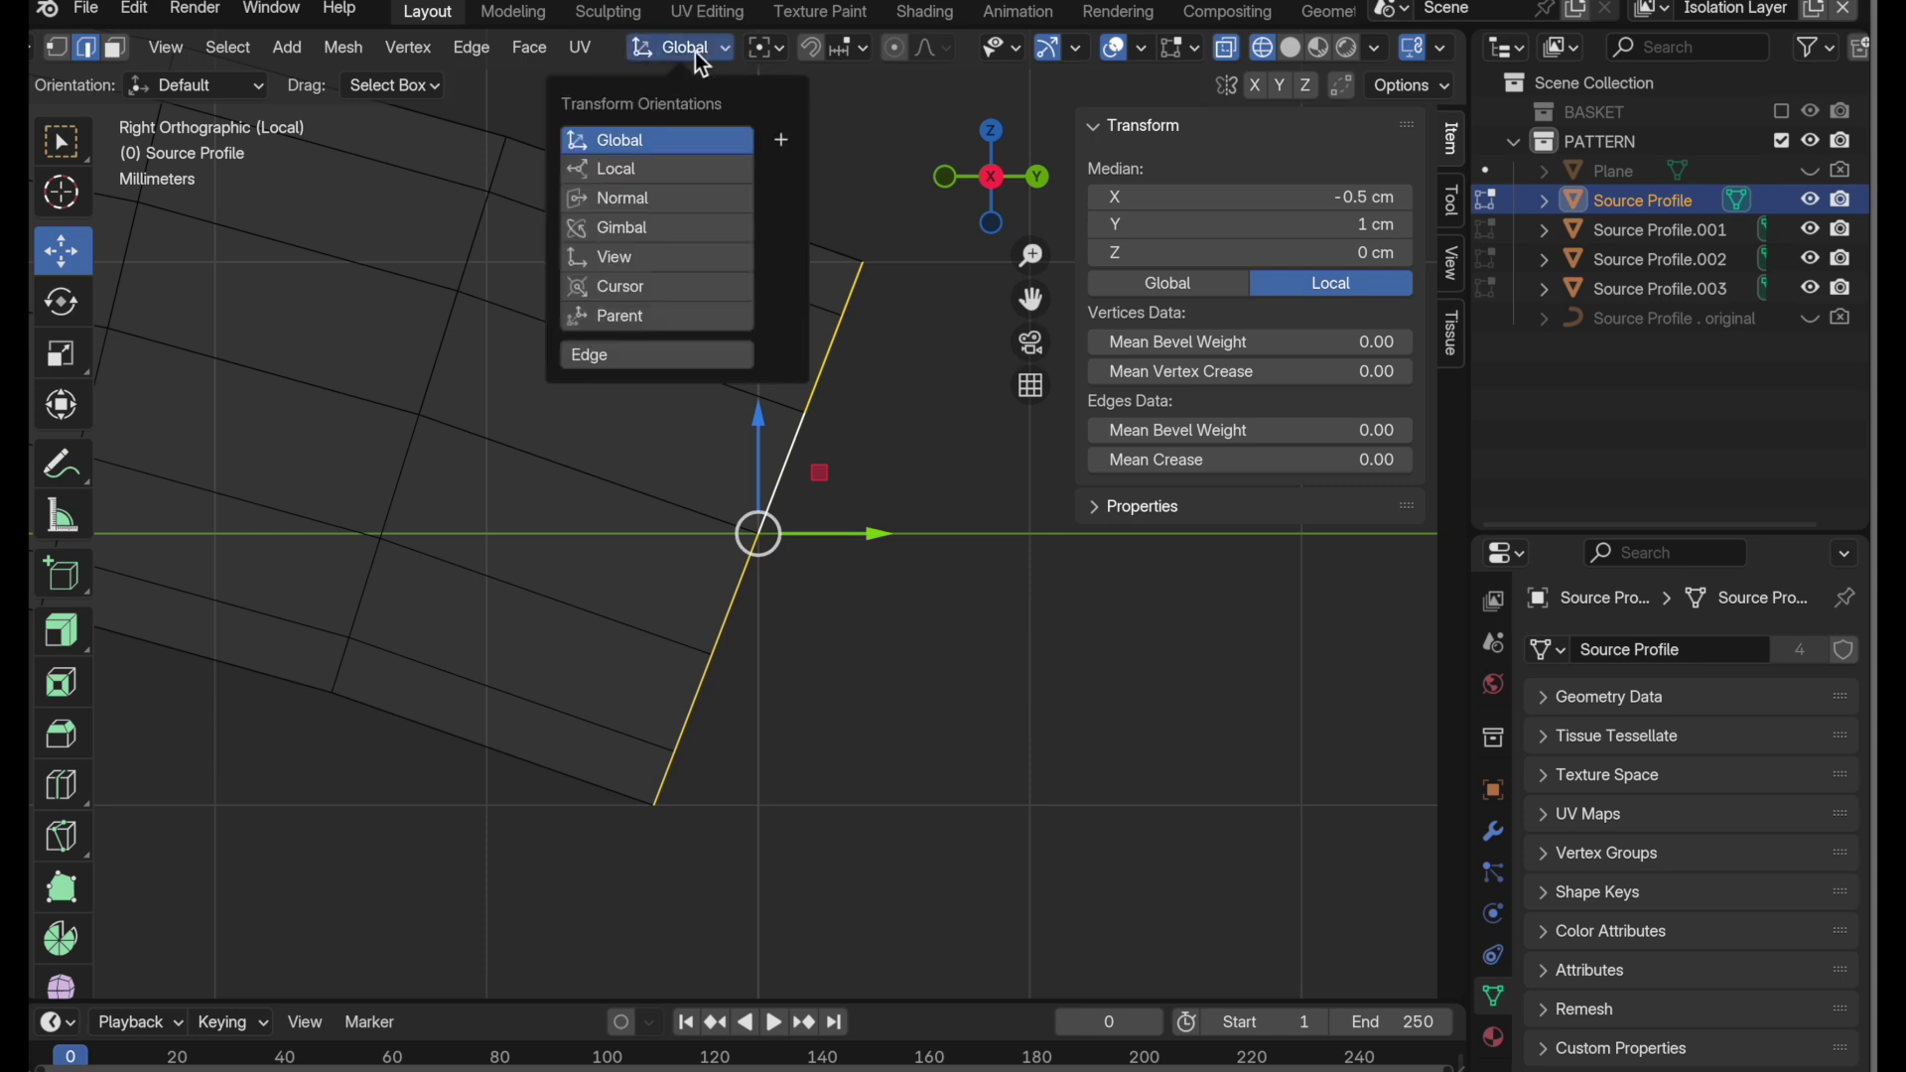
{"action": "left_click", "coordinate": [675, 360]}
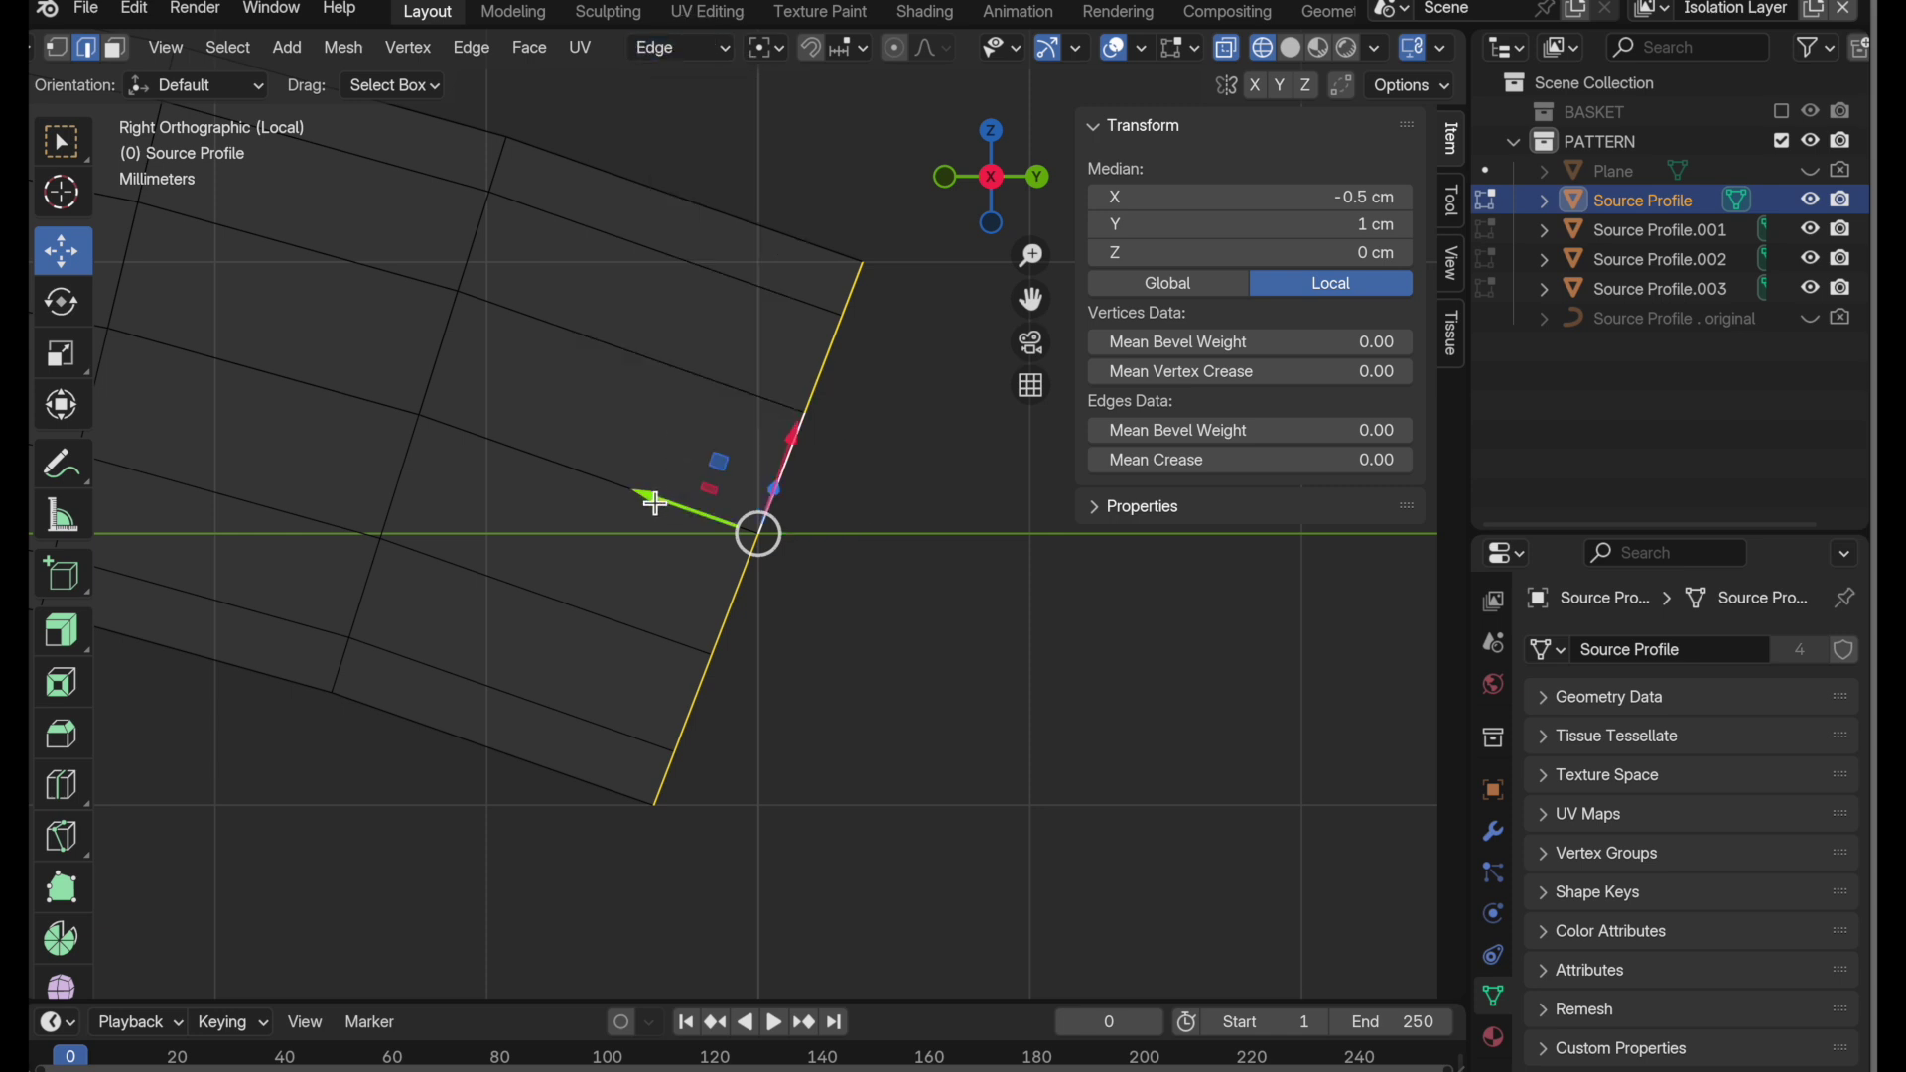
{"action": "left_click_drag", "start_coordinate": [655, 503], "coordinate": [936, 590]}
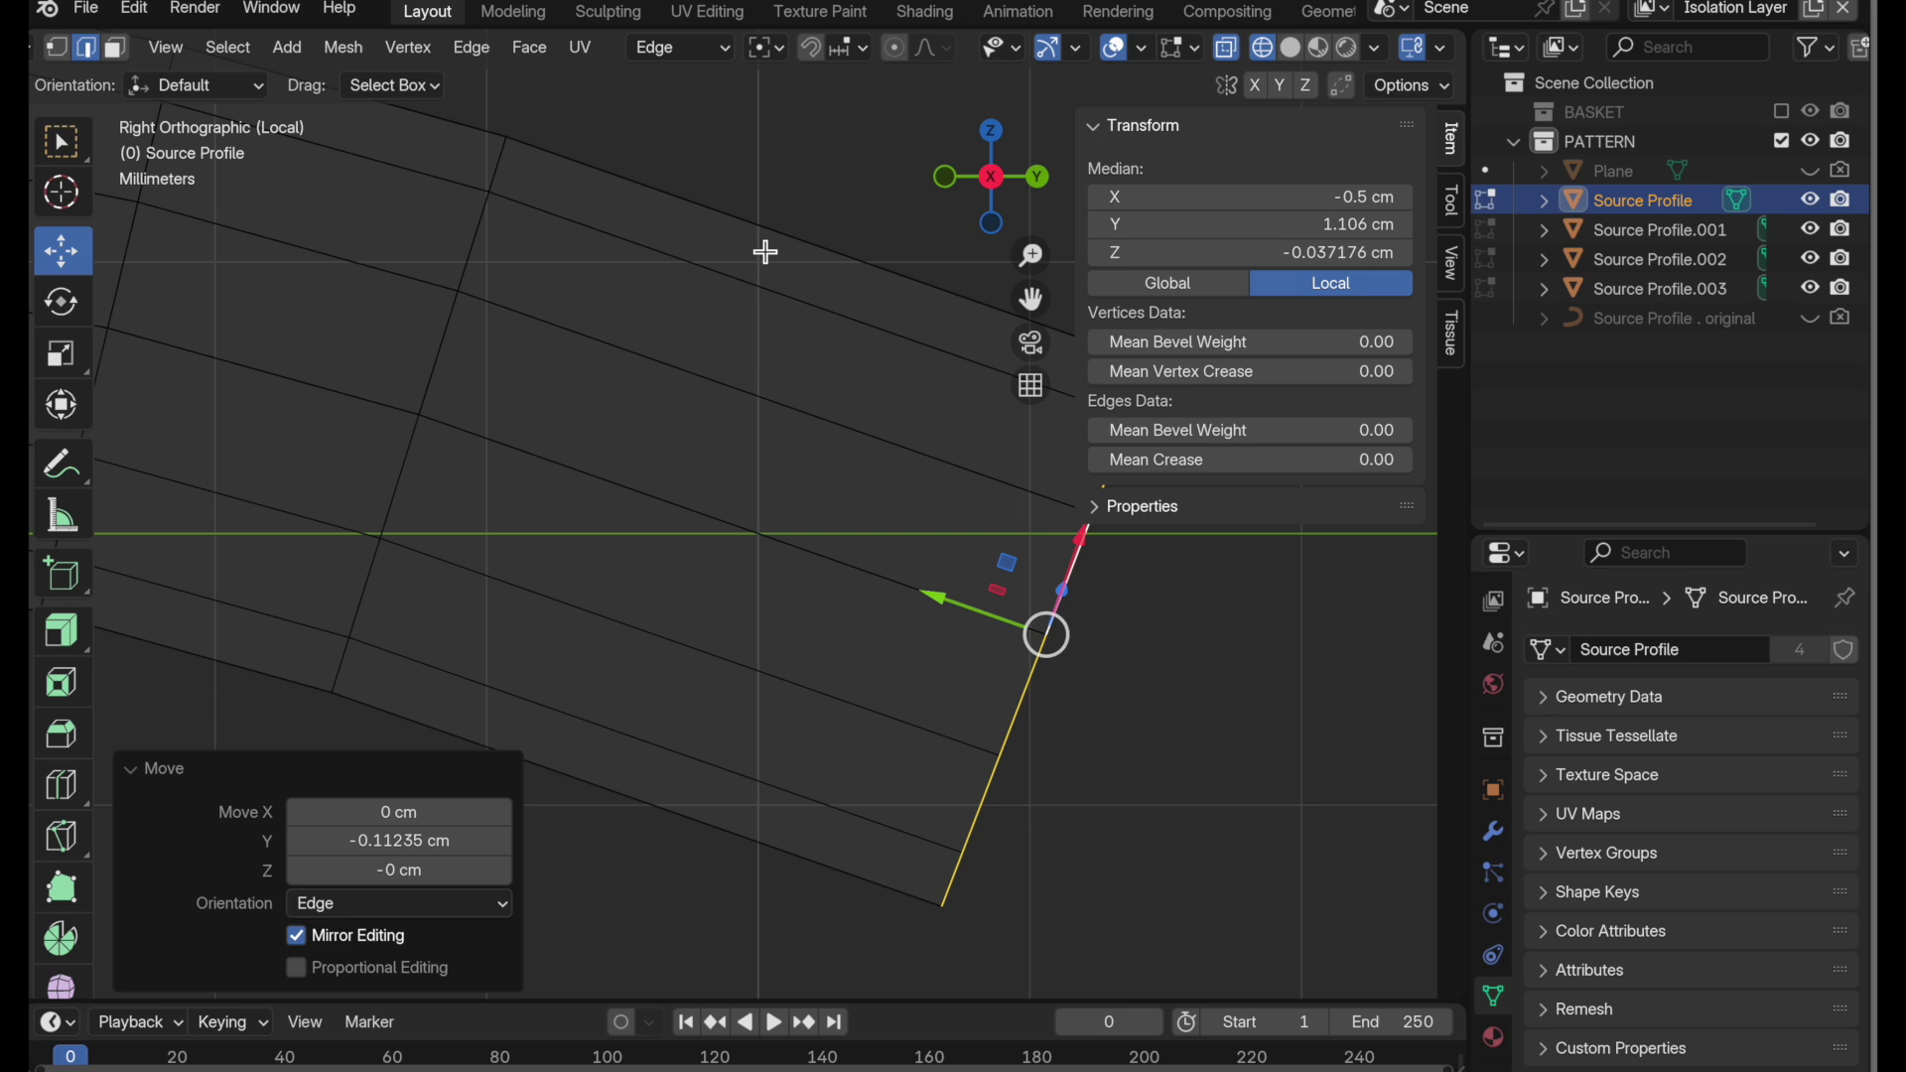
- Switch to Global orientation and knife-cut the right end vertically along Z
{"action": "left_click", "coordinate": [695, 47]}
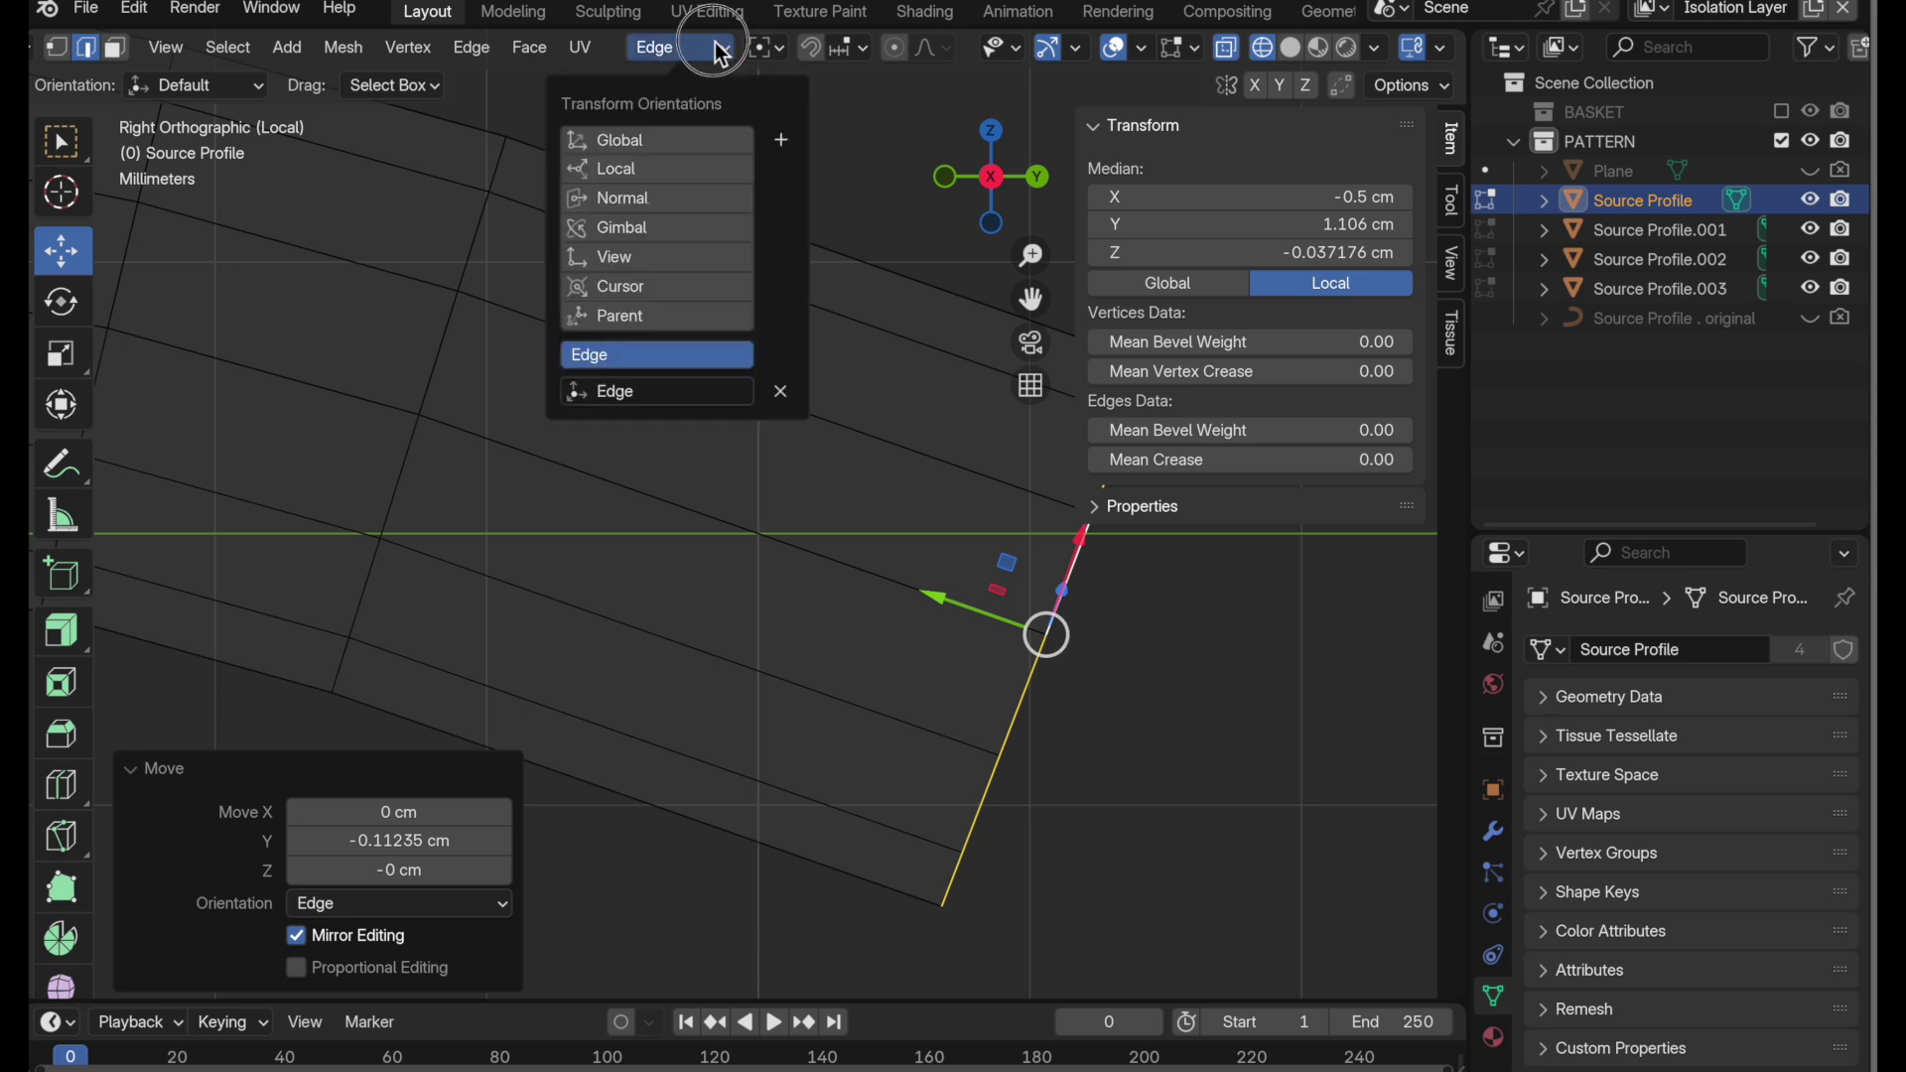
{"action": "left_click", "coordinate": [695, 139]}
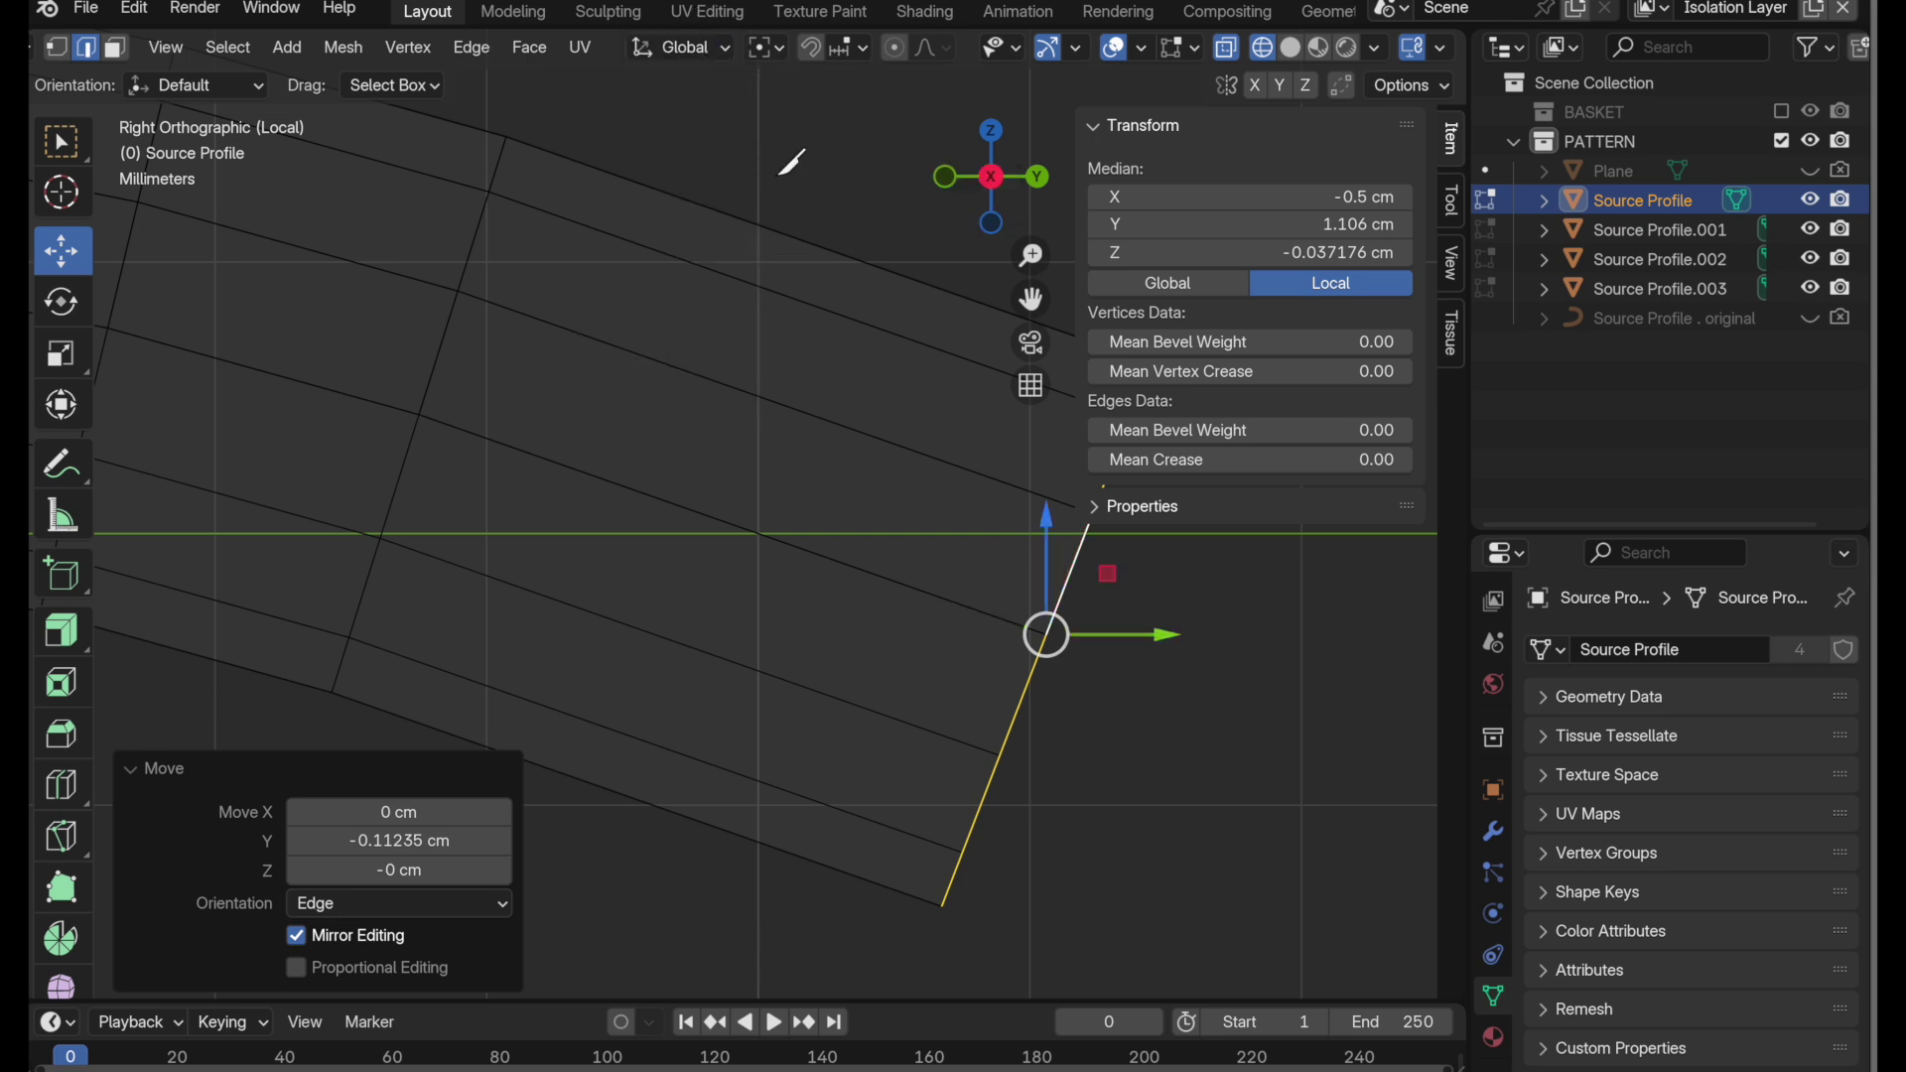
{"action": "key", "text": "k"}
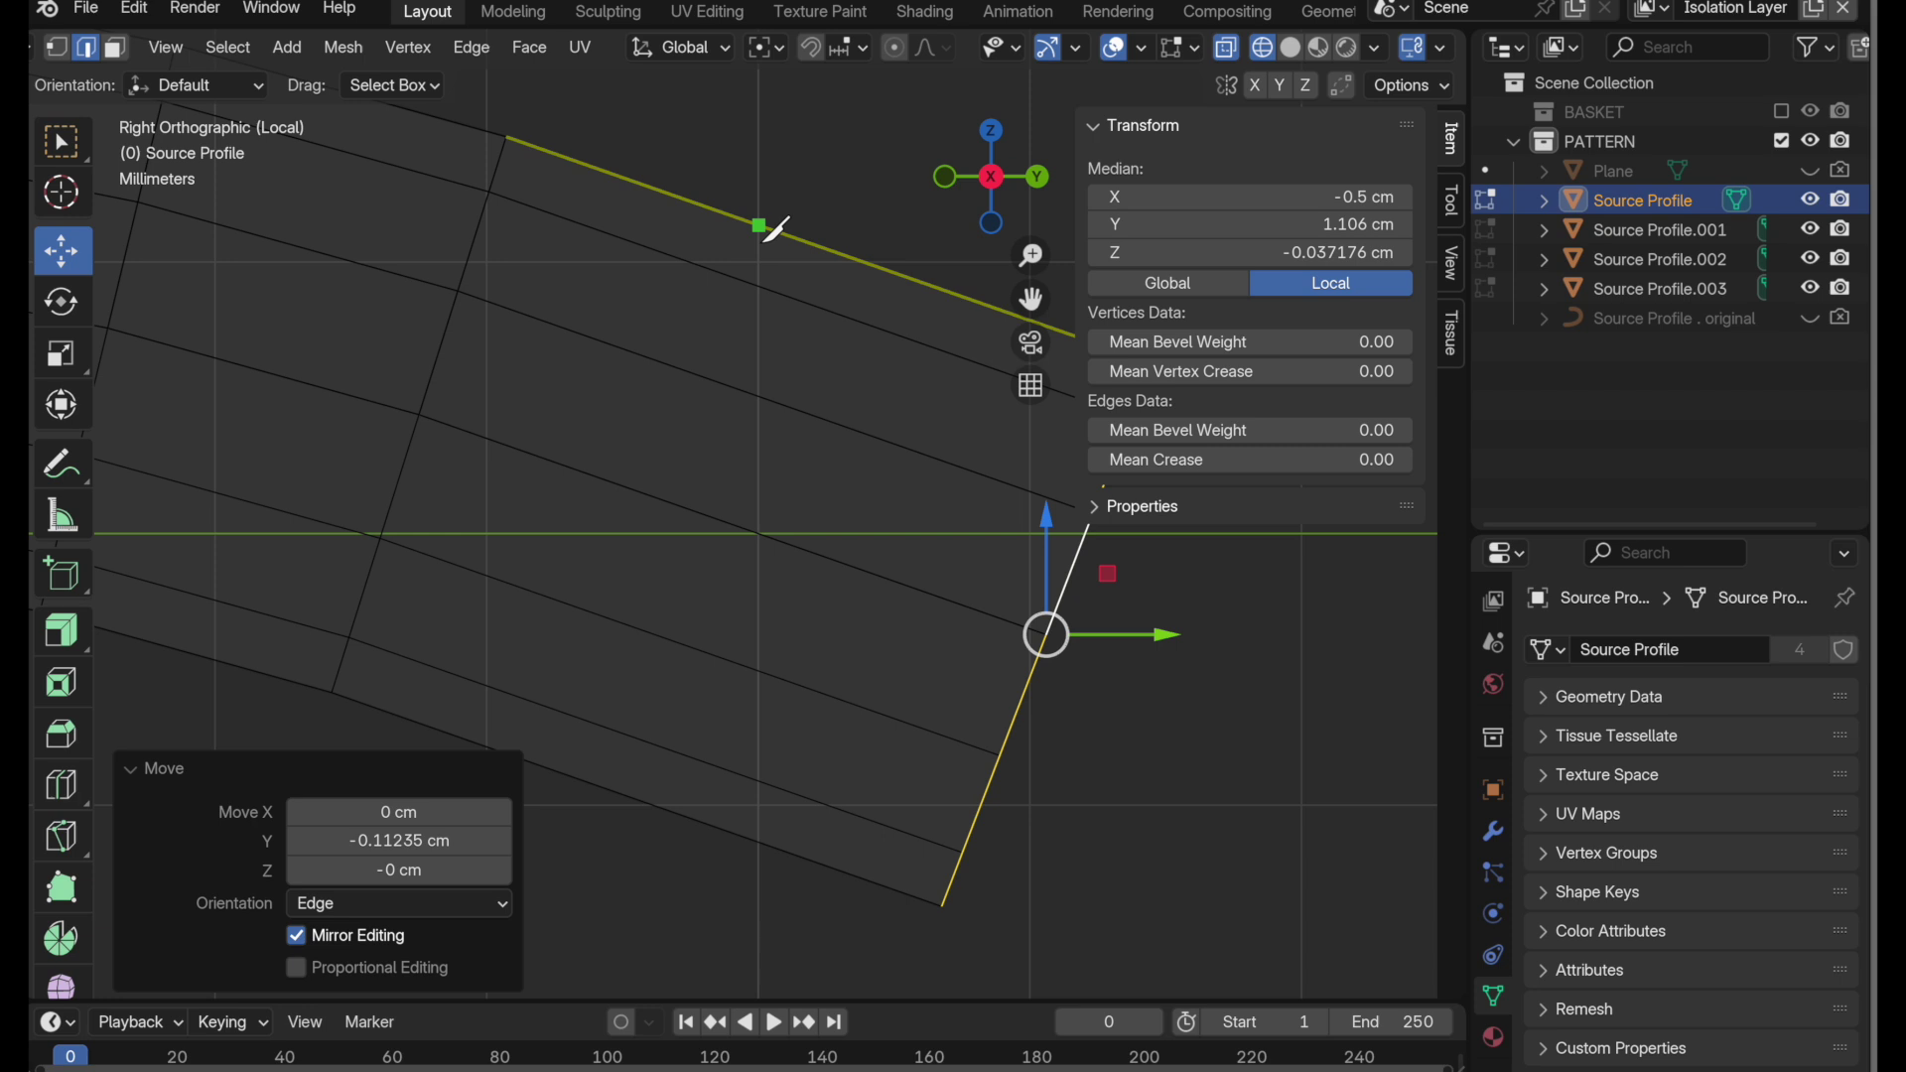
{"action": "left_click", "coordinate": [760, 226]}
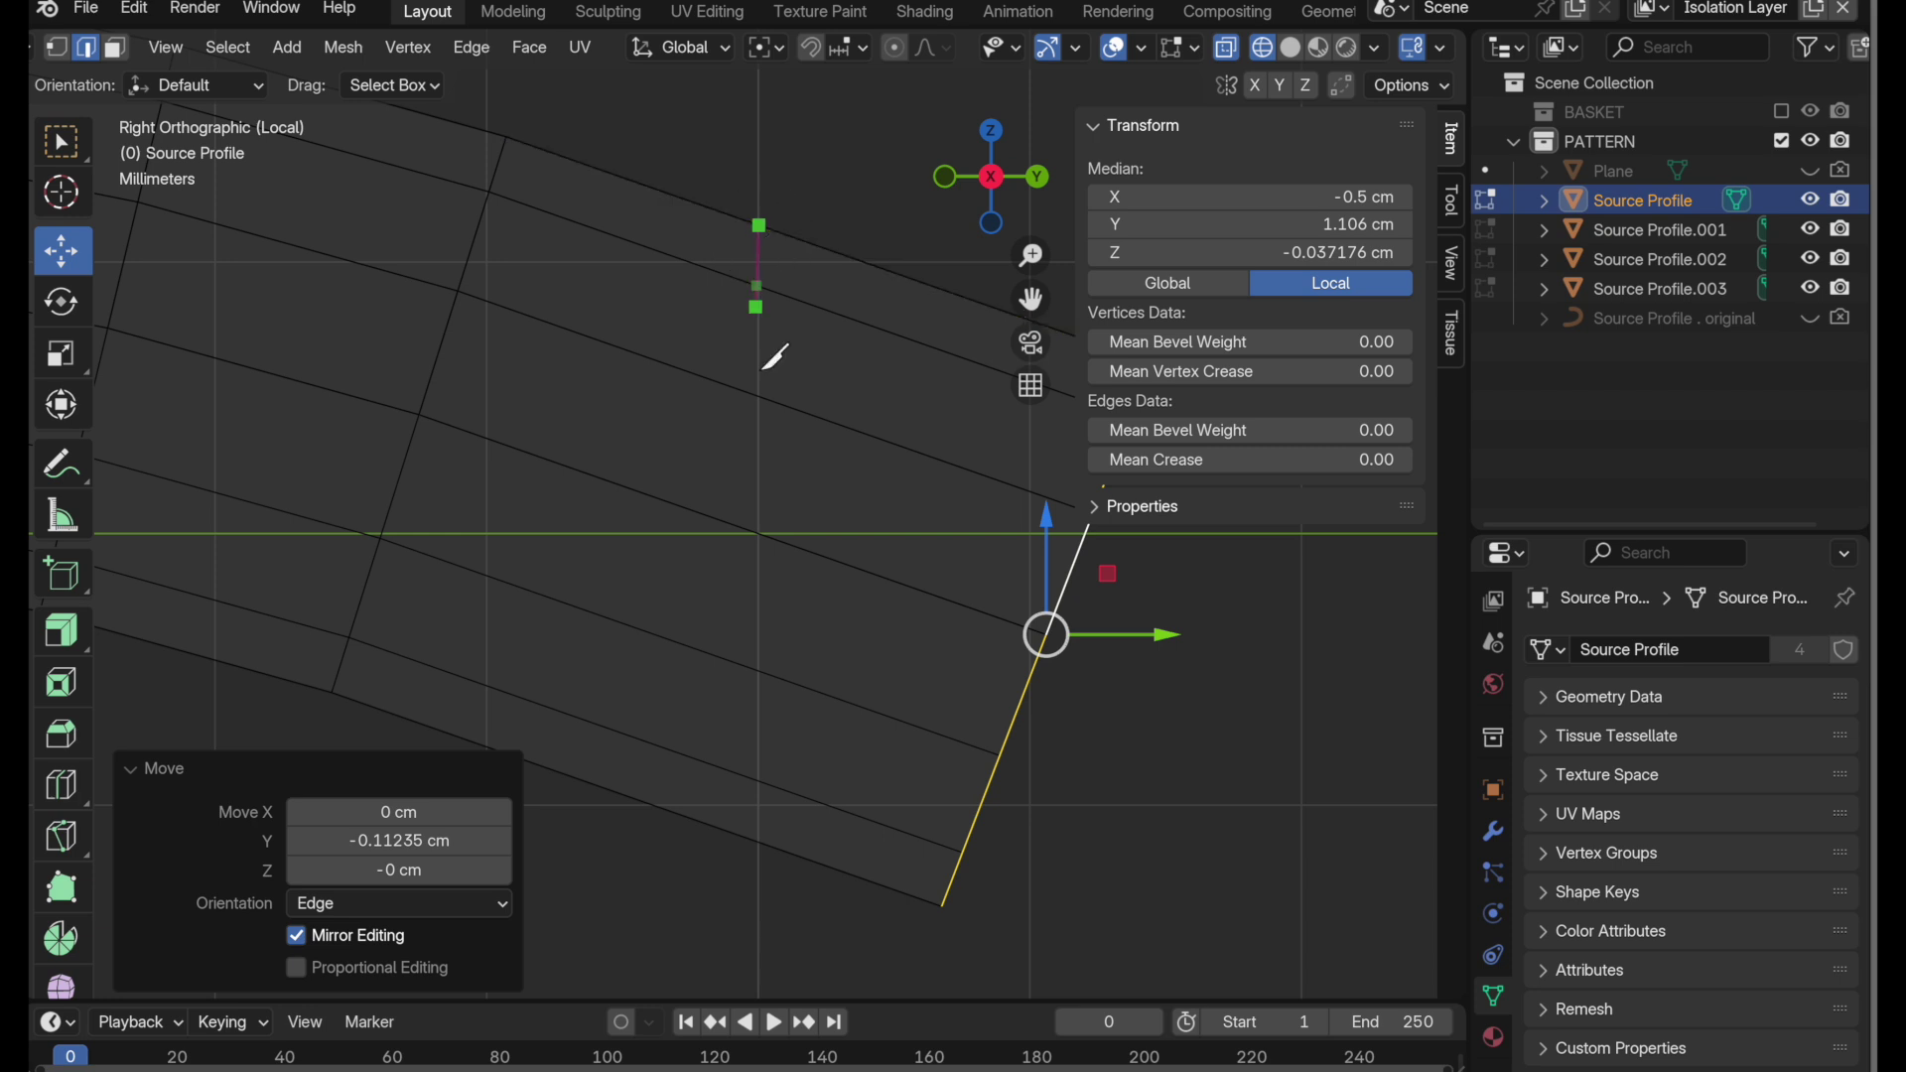
{"action": "key", "text": "z"}
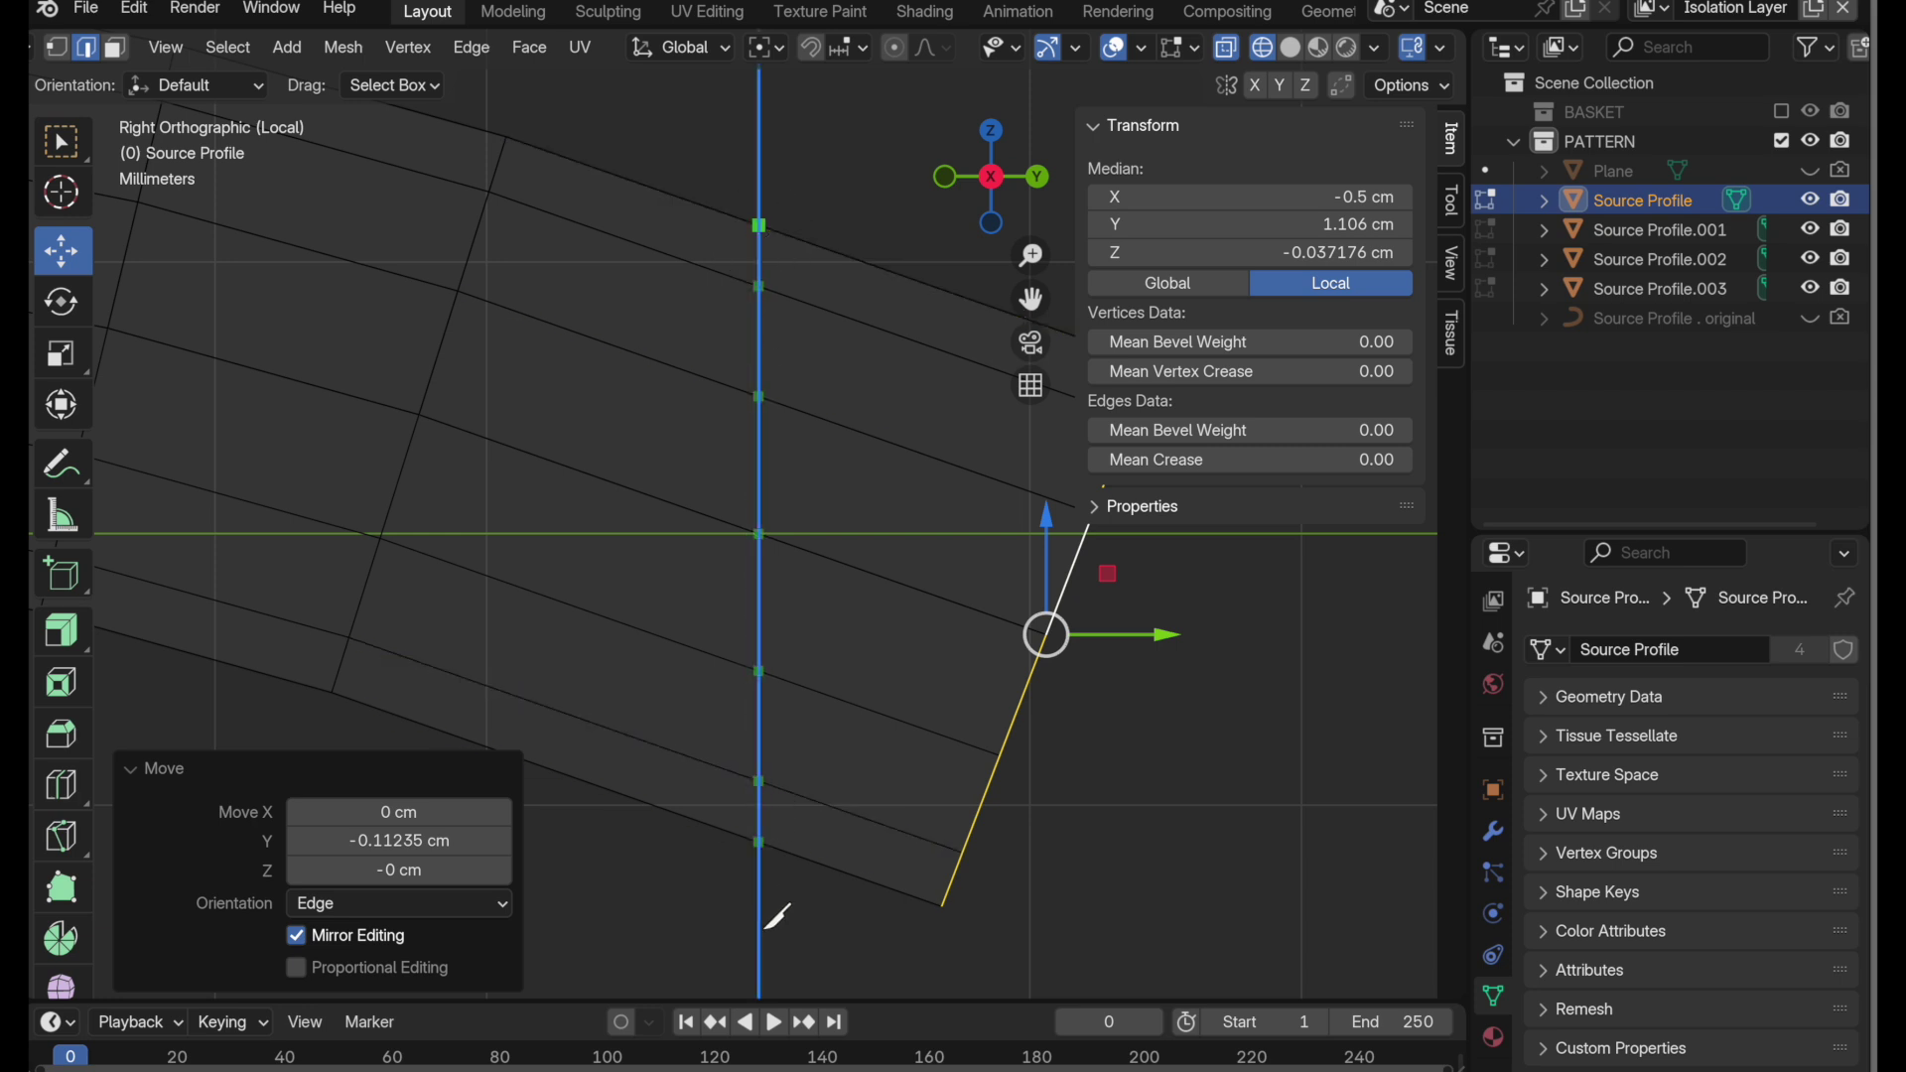
{"action": "key", "text": "Return"}
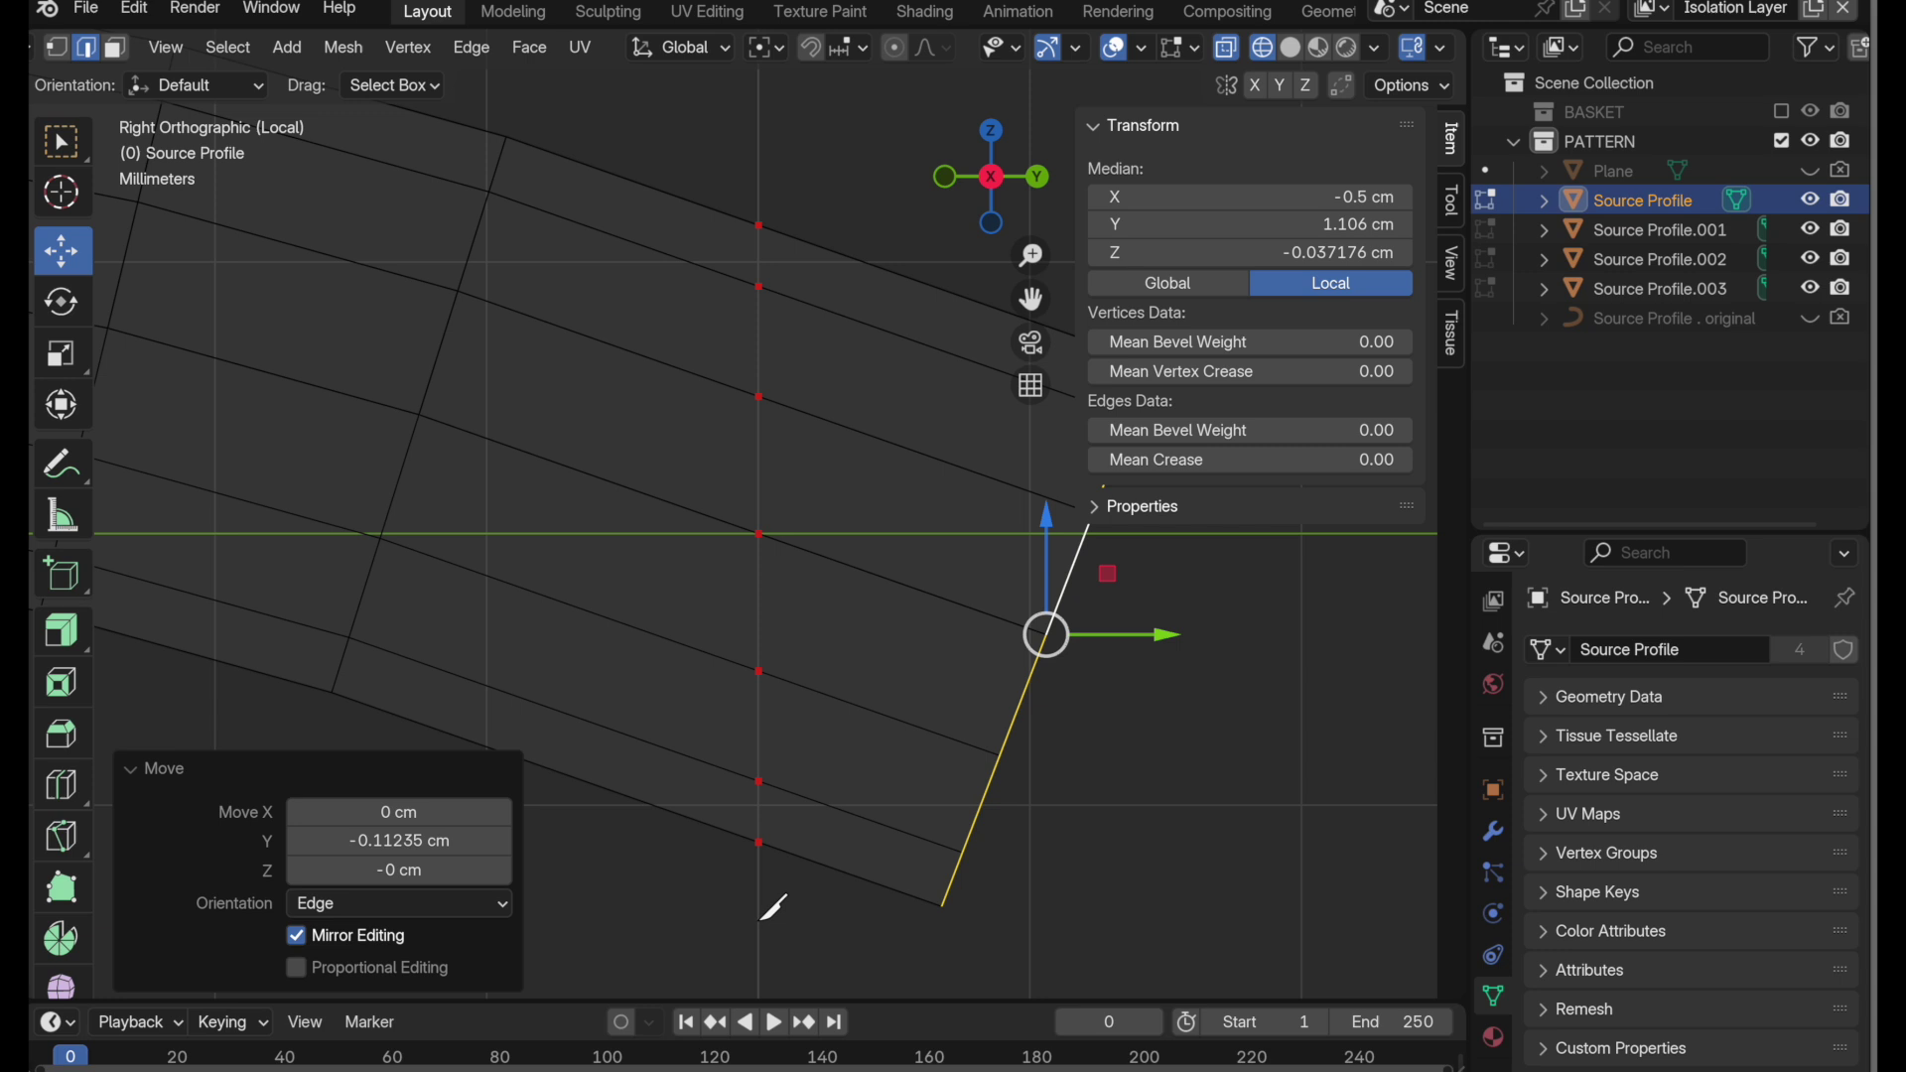
- Delete the linked faces to the right of the cut
{"action": "key", "text": "alt+a"}
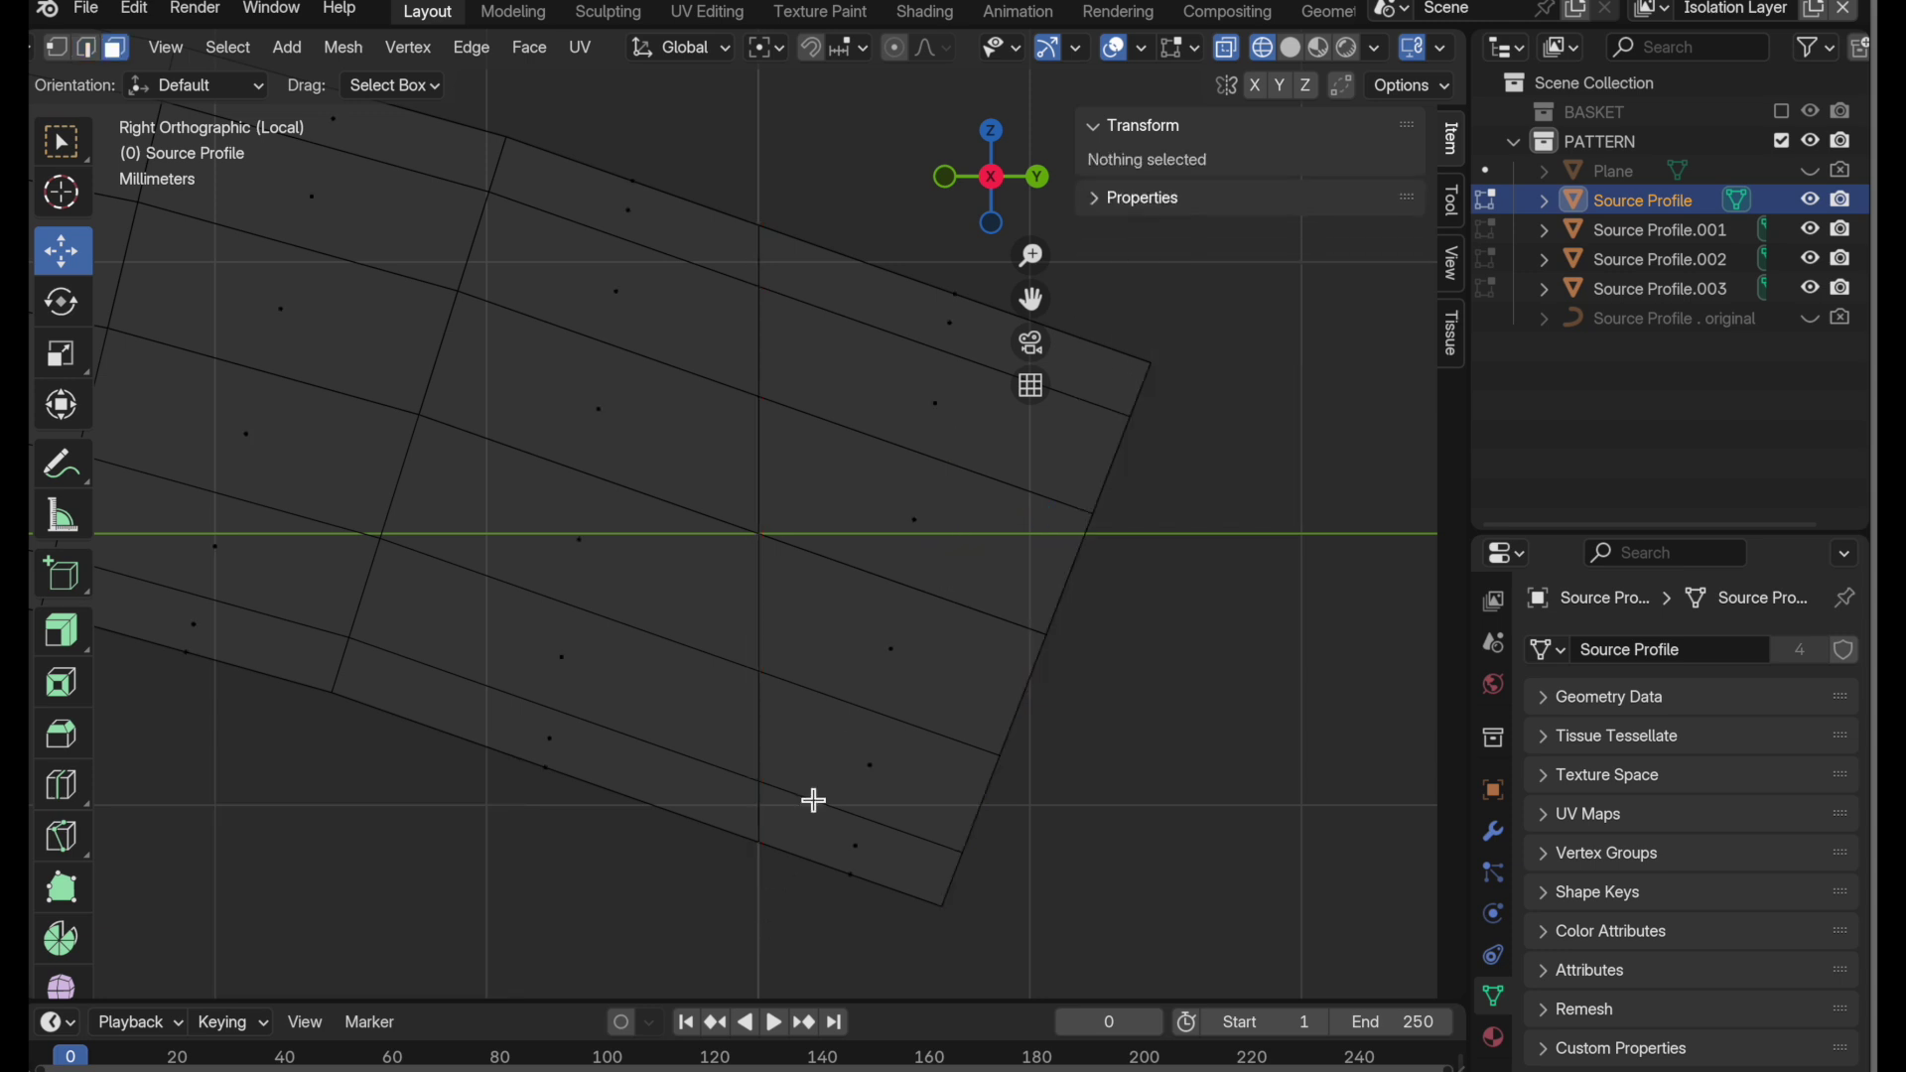
{"action": "left_click", "coordinate": [924, 449]}
{"action": "key", "text": "ctrl+l"}
{"action": "key", "text": "x"}
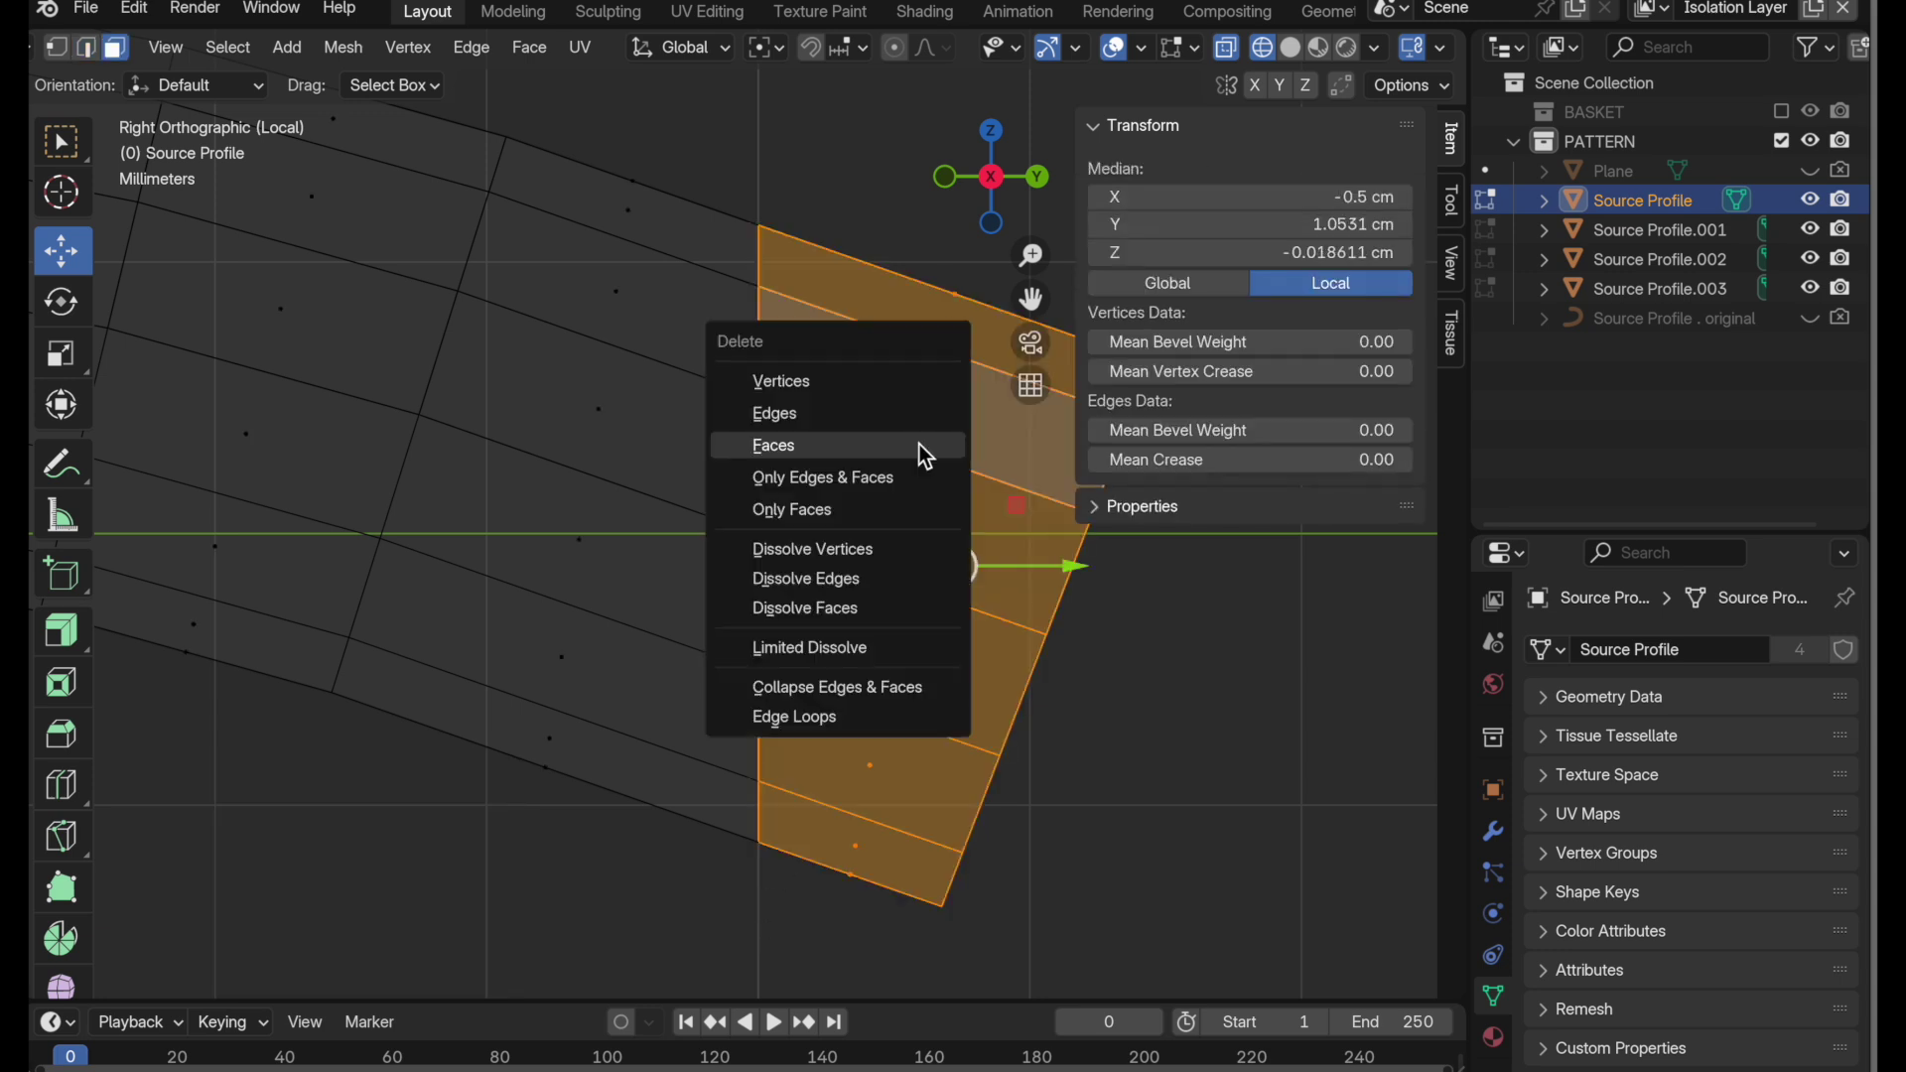
{"action": "left_click", "coordinate": [919, 445]}
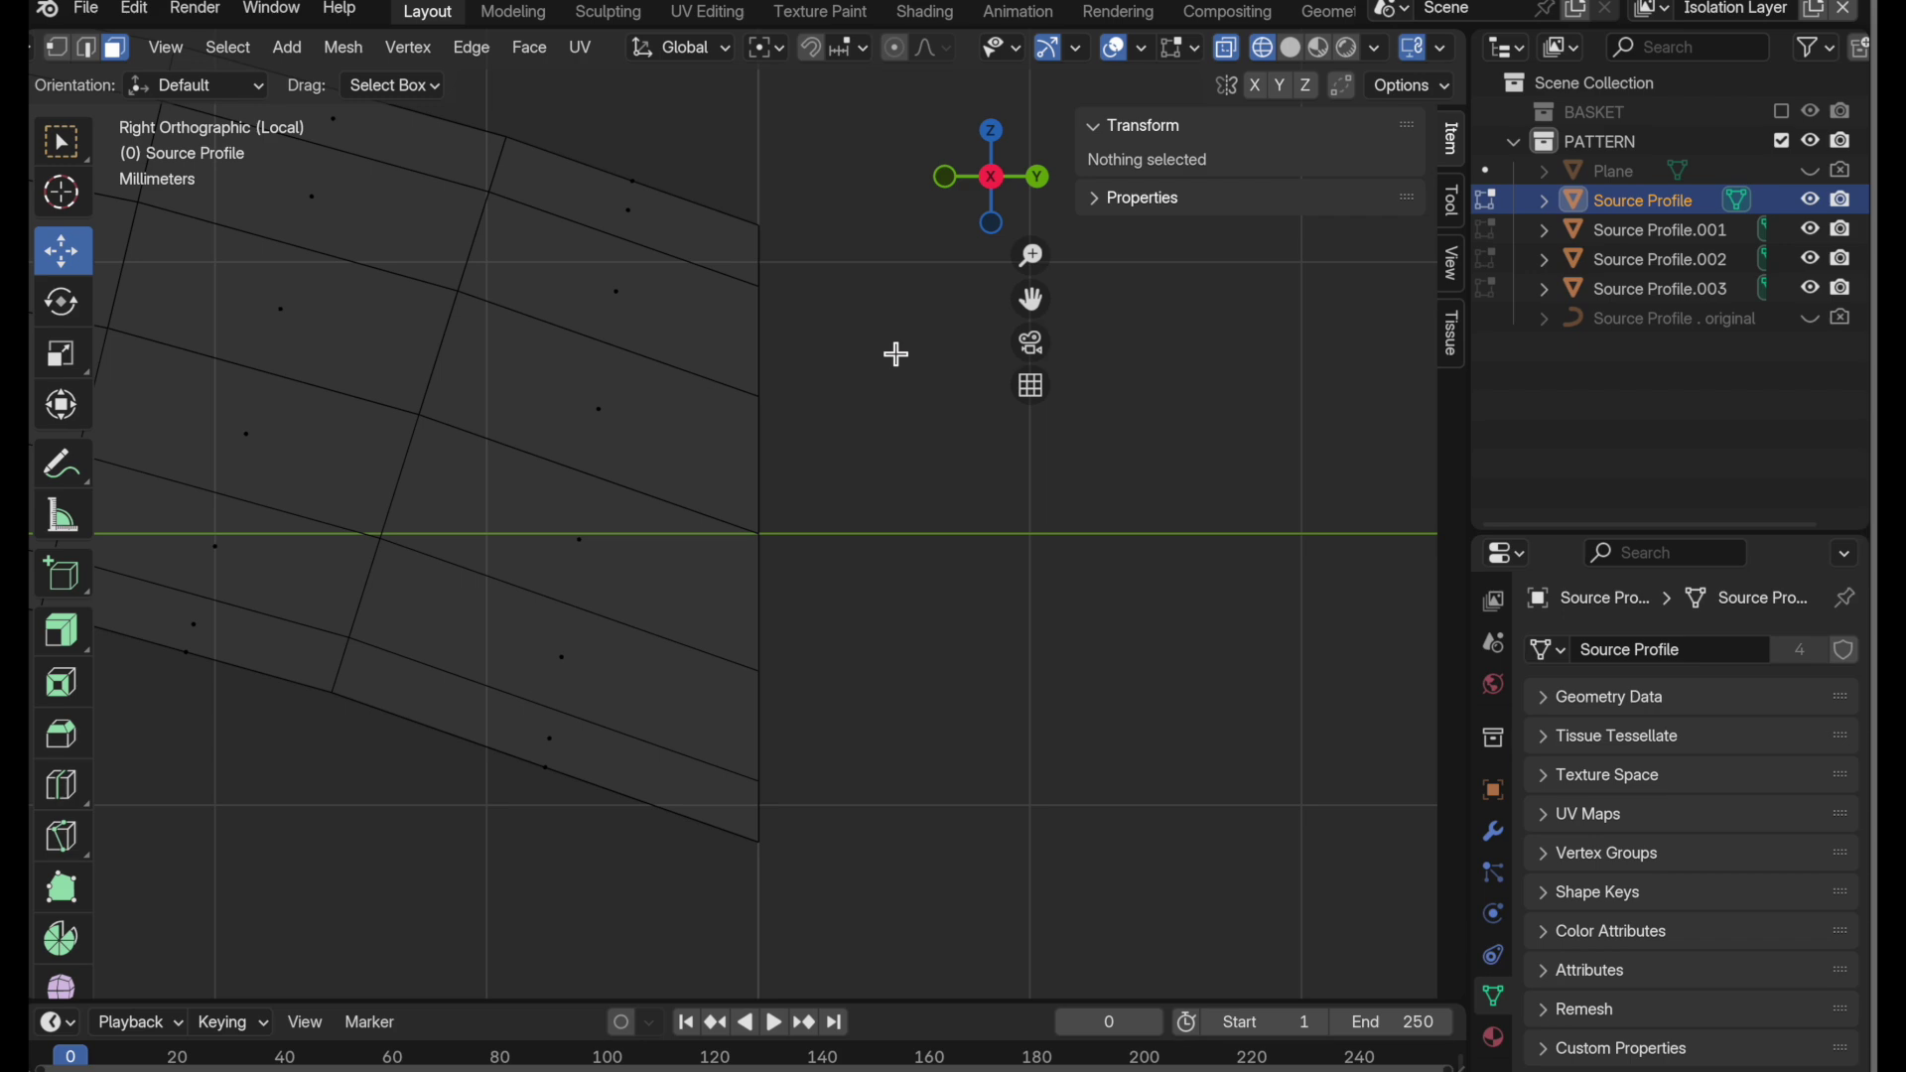
{"action": "scroll", "coordinate": [800, 447], "scroll_direction": "down", "scroll_amount": 5}
- Exit local view to show all four tubes and return to object mode
{"action": "scroll", "coordinate": [738, 415], "scroll_direction": "down", "scroll_amount": 2}
{"action": "middle_click_drag", "start_coordinate": [676, 502], "coordinate": [911, 549]}
{"action": "key", "text": "KP_Divide"}
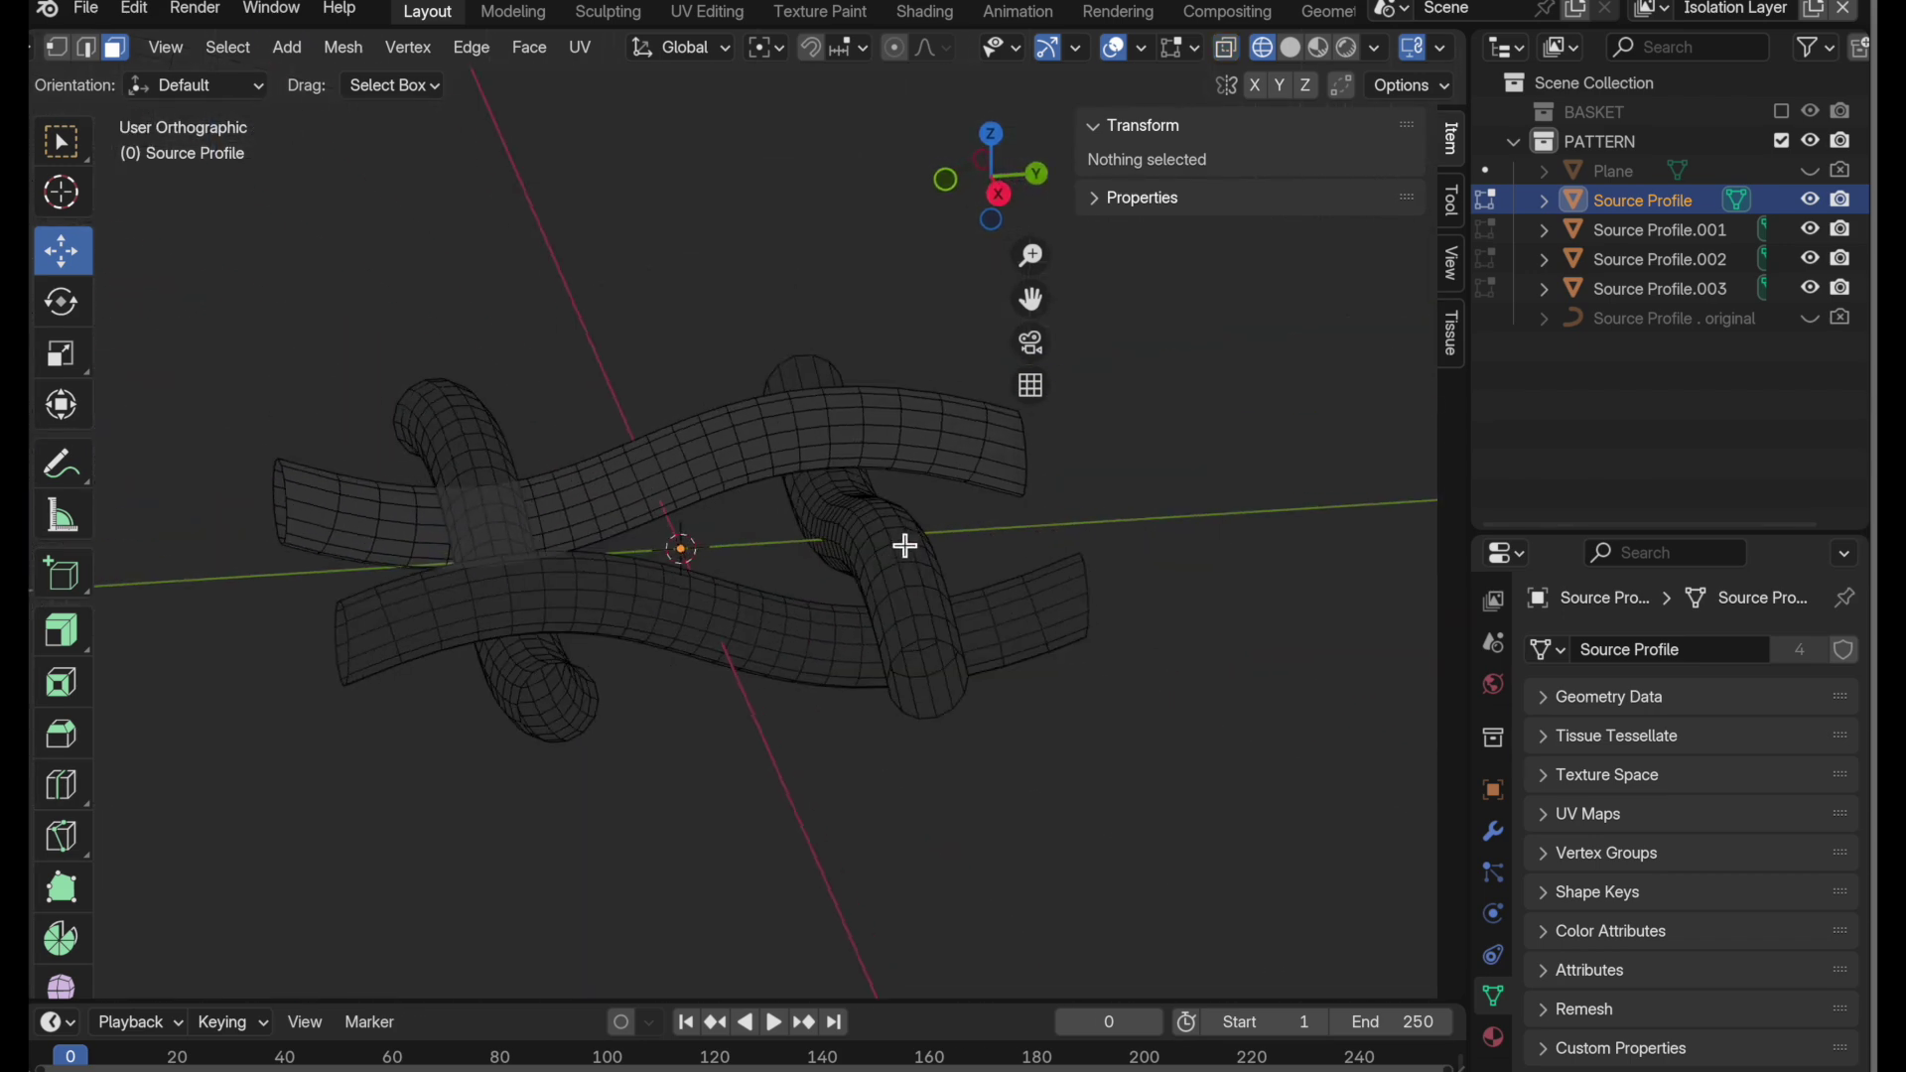
{"action": "middle_click_drag", "start_coordinate": [719, 600], "coordinate": [825, 527]}
{"action": "key", "text": "Tab"}
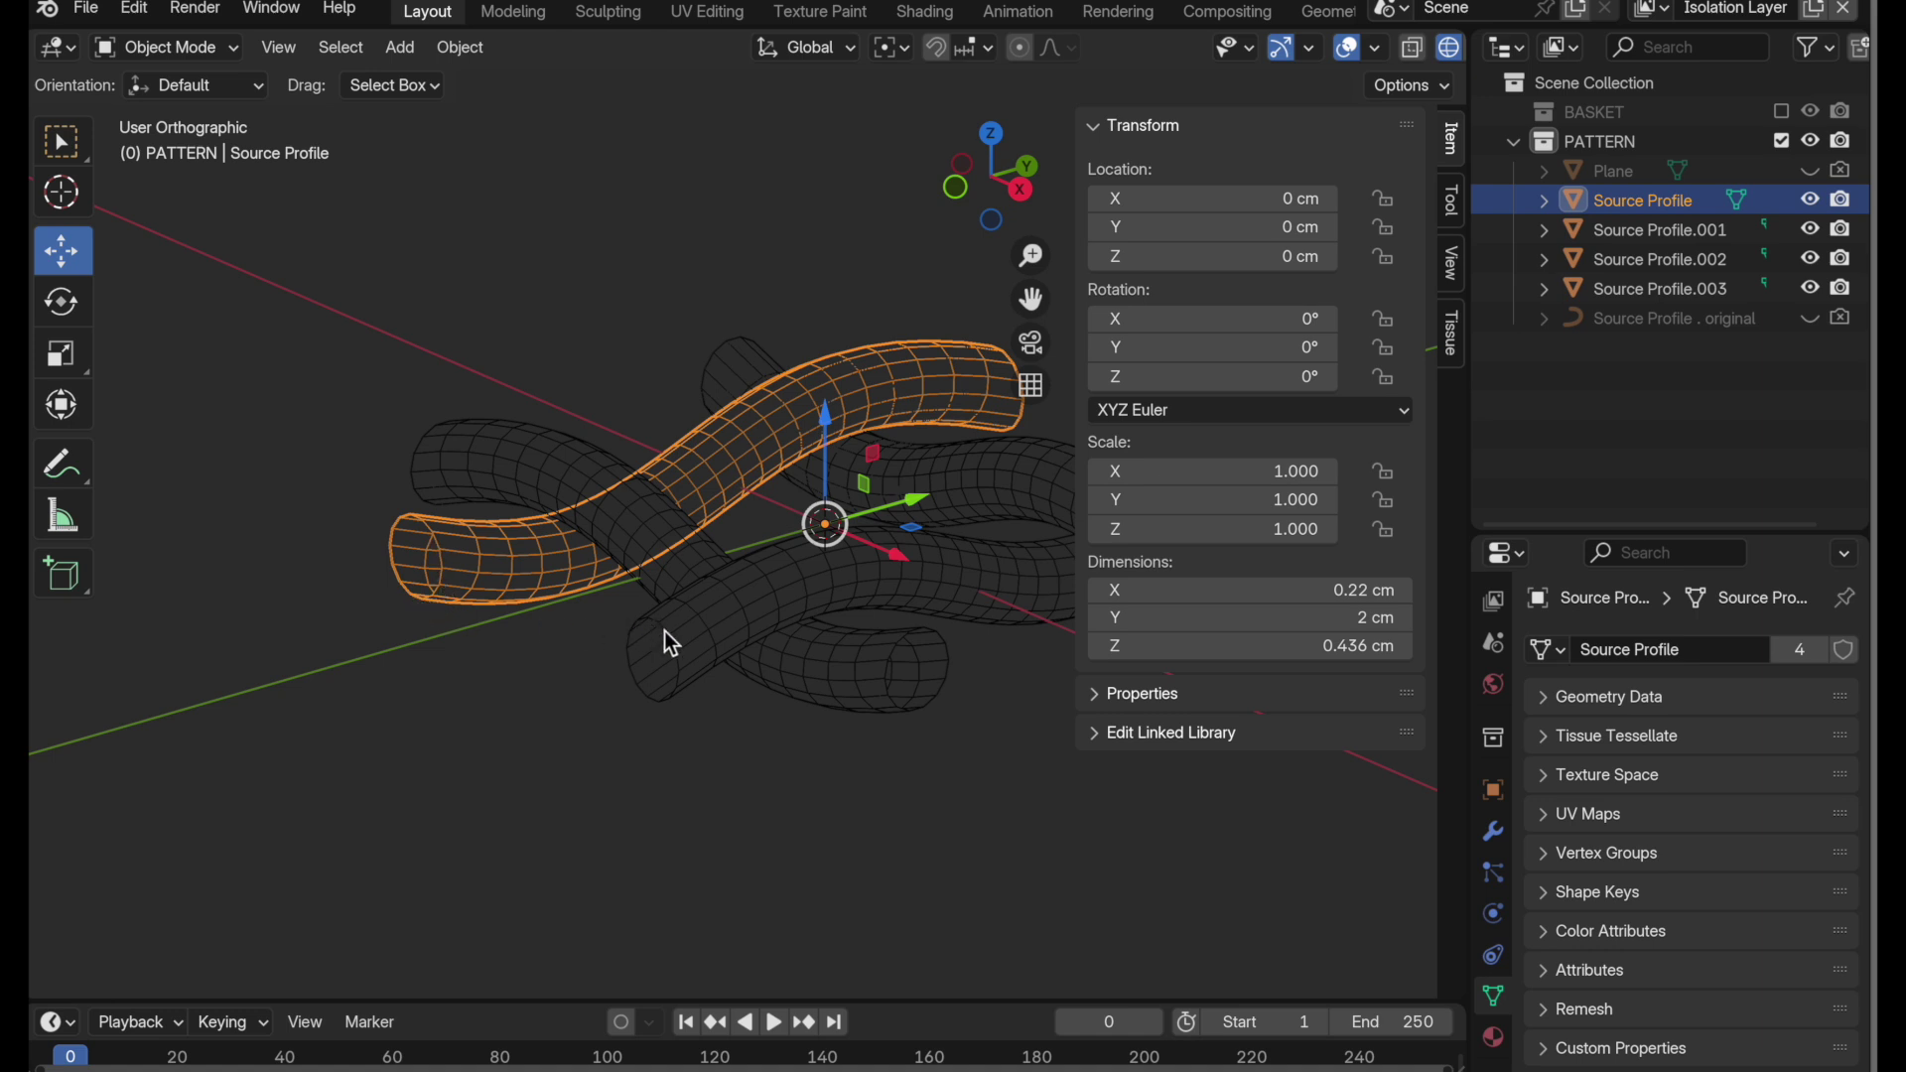
- Select all four Source Profile pieces and join them into Source Profile.001
{"action": "middle_click_drag", "start_coordinate": [672, 659], "coordinate": [887, 671]}
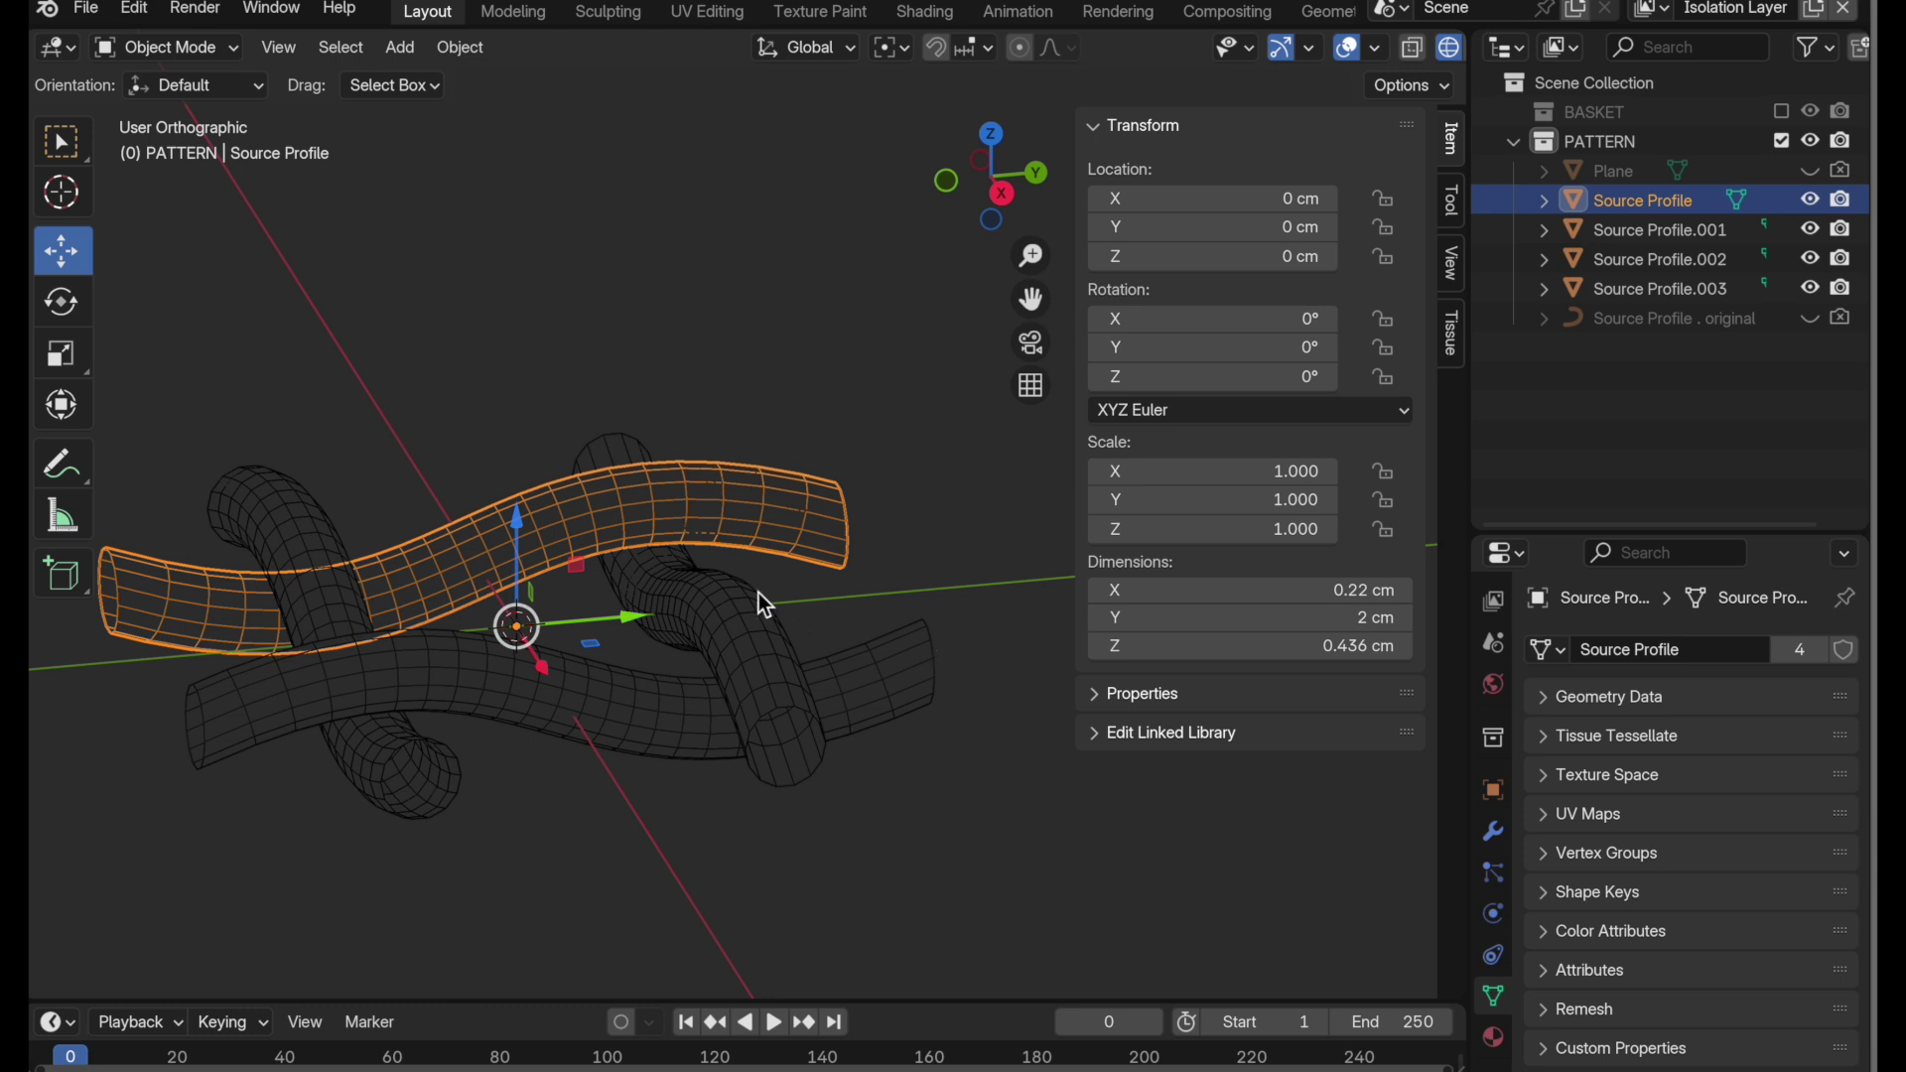
{"action": "middle_click_drag", "start_coordinate": [759, 593], "coordinate": [802, 580], "text": "shift"}
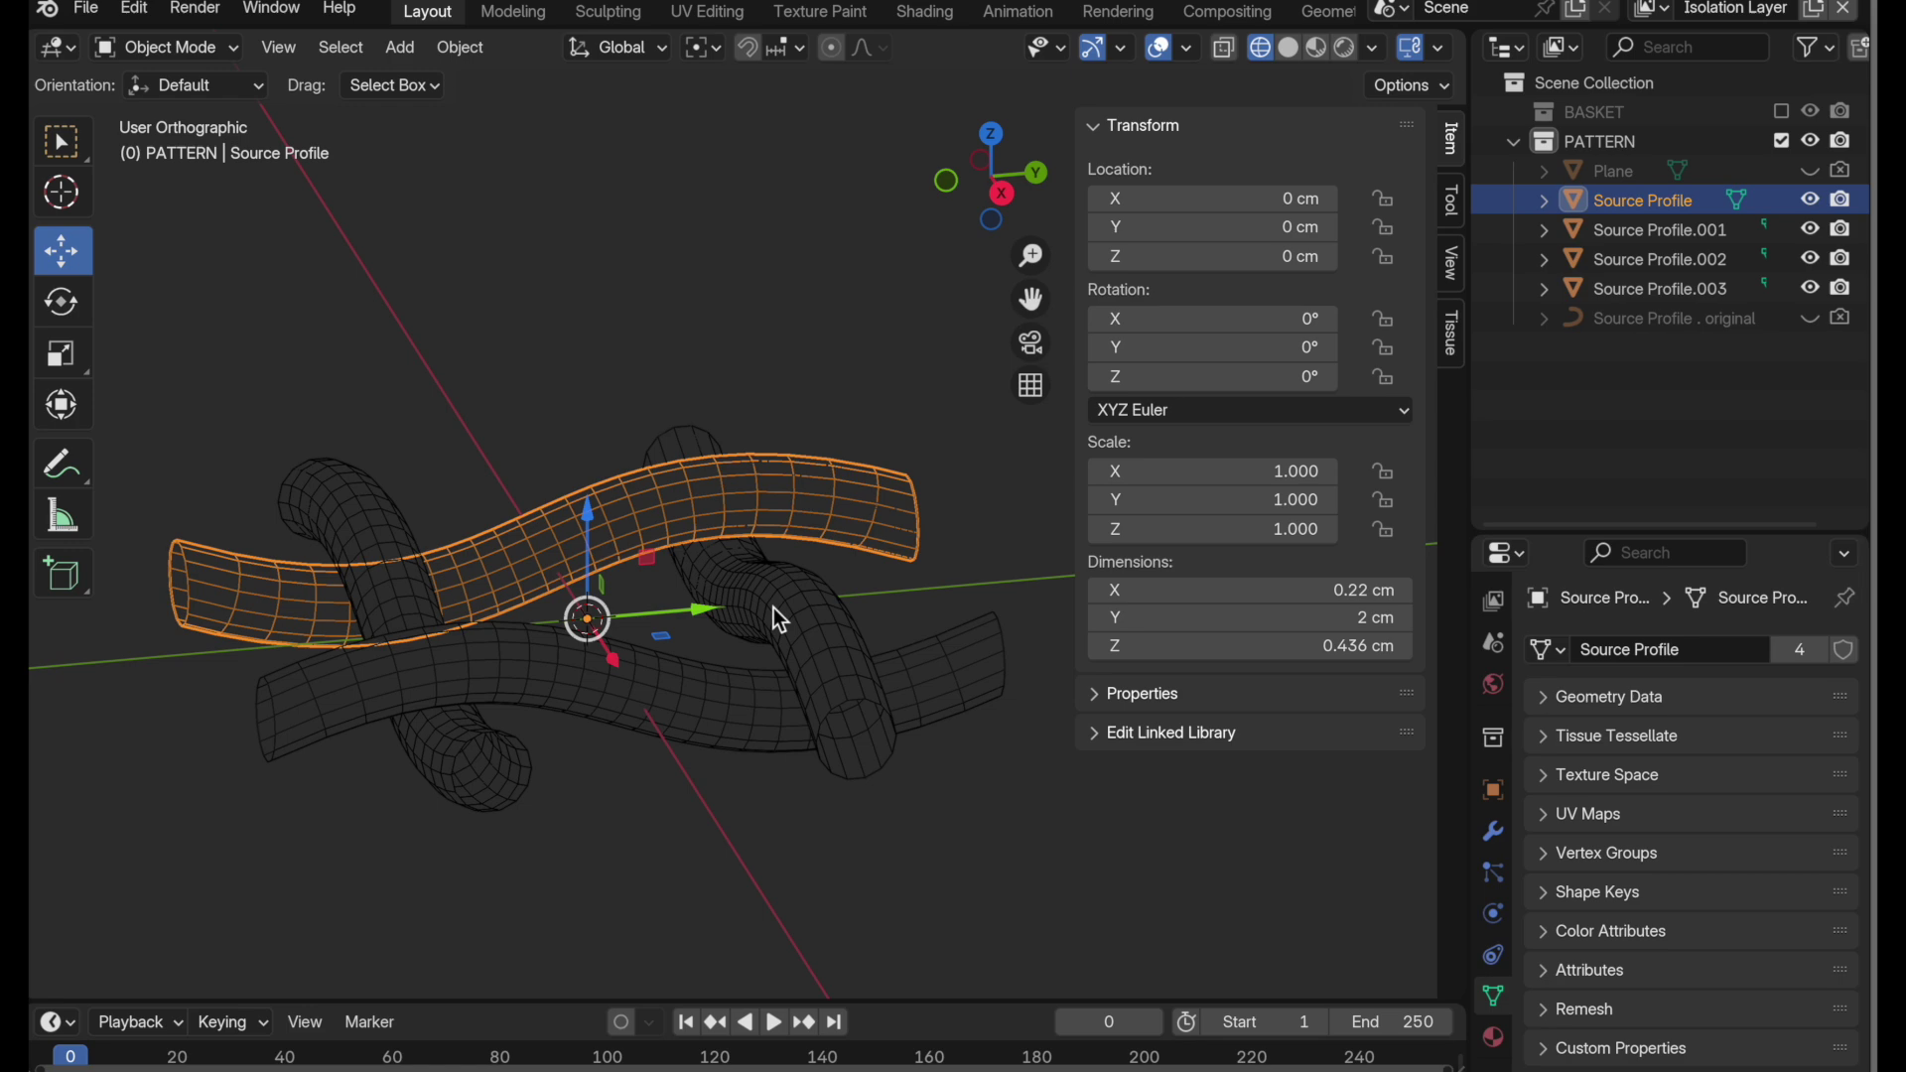
{"action": "left_click", "coordinate": [772, 607], "text": "shift"}
{"action": "left_click", "coordinate": [739, 677], "text": "shift"}
{"action": "key", "text": "c"}
{"action": "left_click", "coordinate": [385, 552]}
{"action": "right_click", "coordinate": [385, 552]}
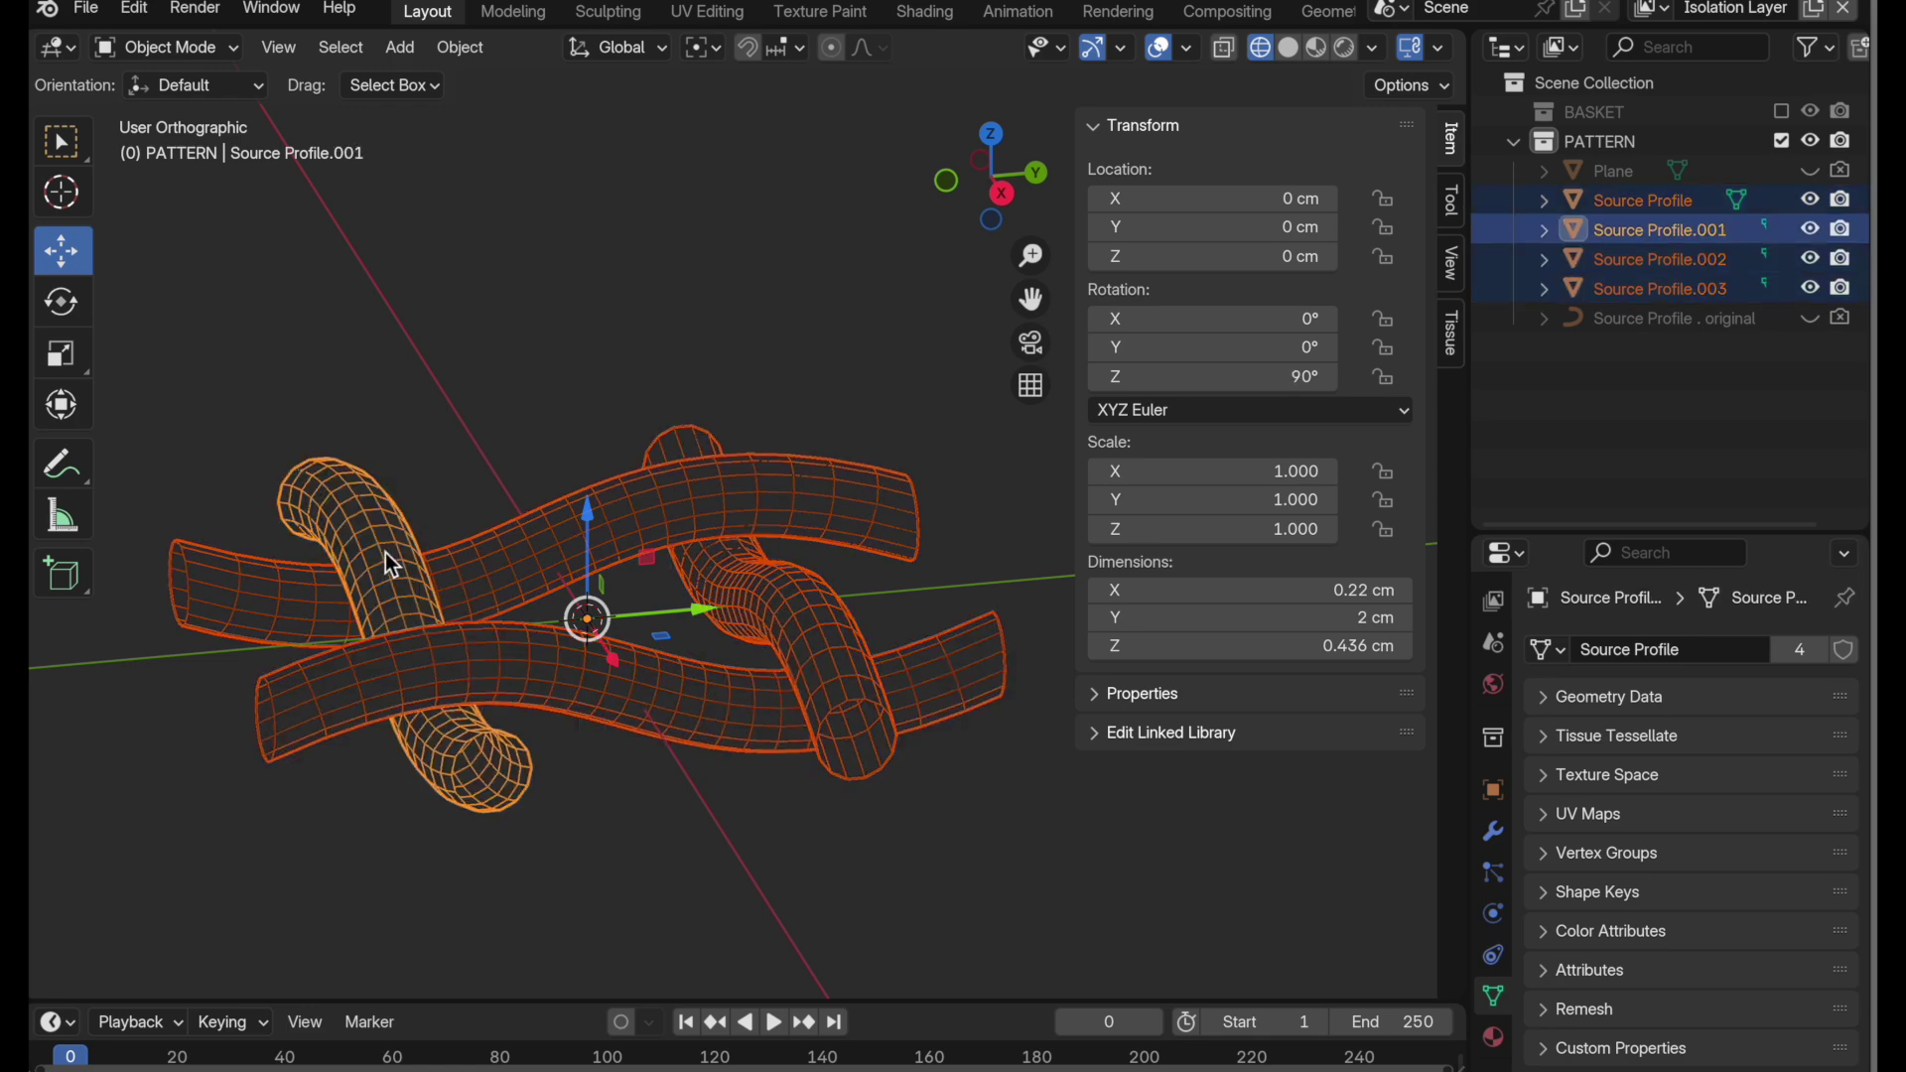
{"action": "right_click", "coordinate": [385, 552]}
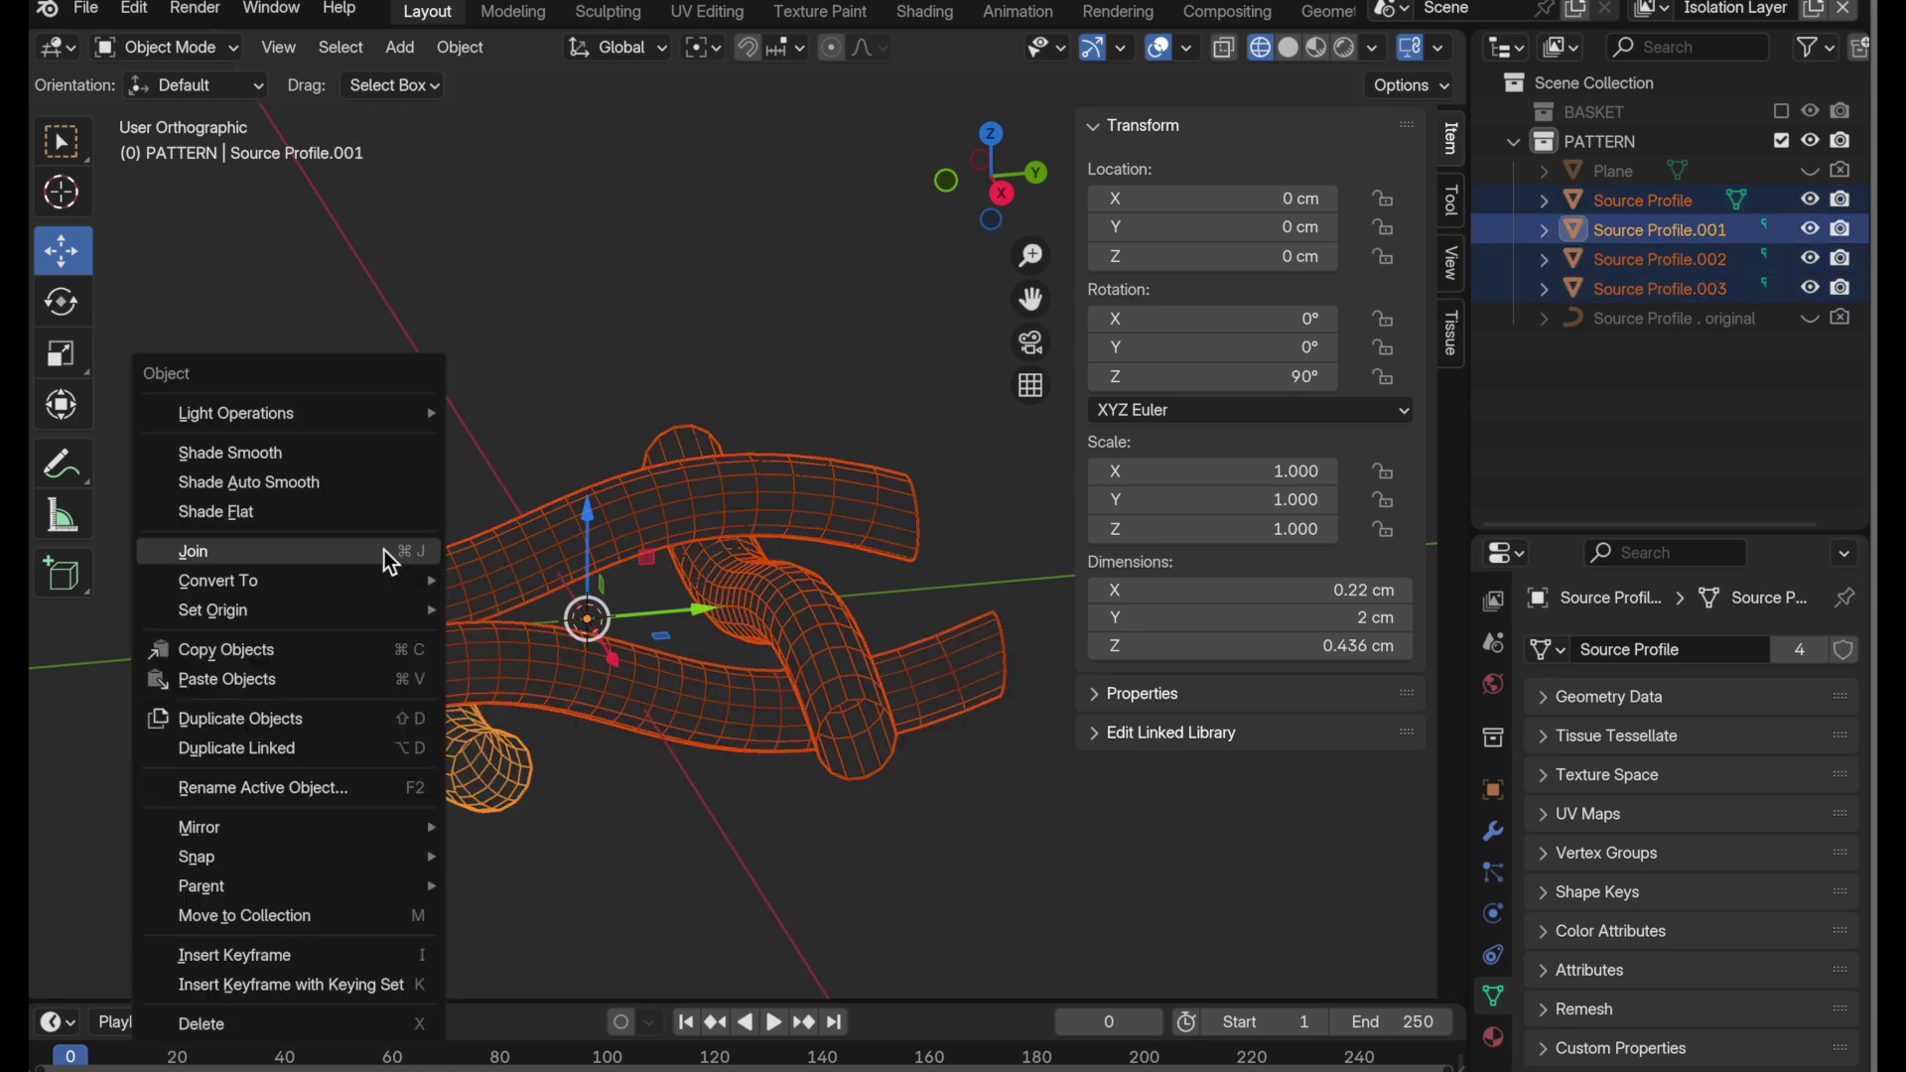
{"action": "left_click", "coordinate": [384, 550]}
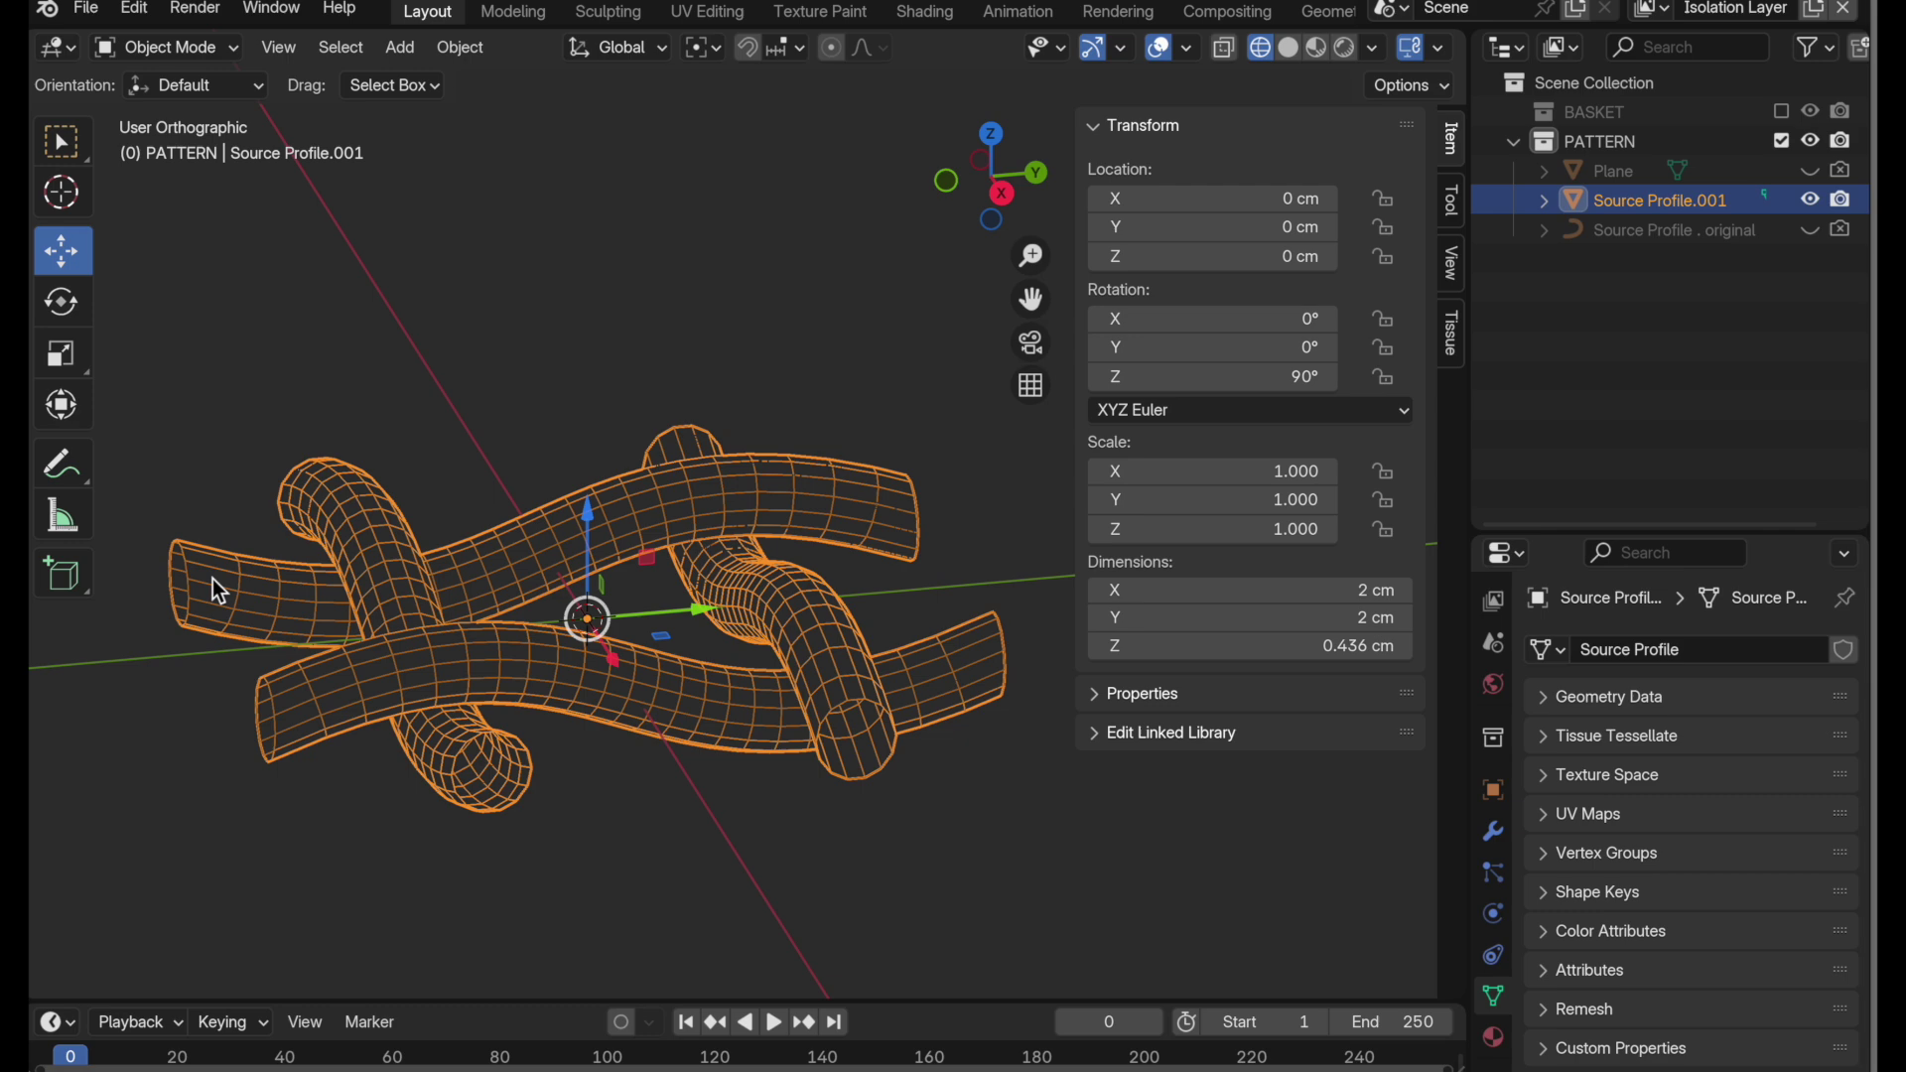
{"action": "middle_click_drag", "start_coordinate": [212, 580], "coordinate": [406, 572]}
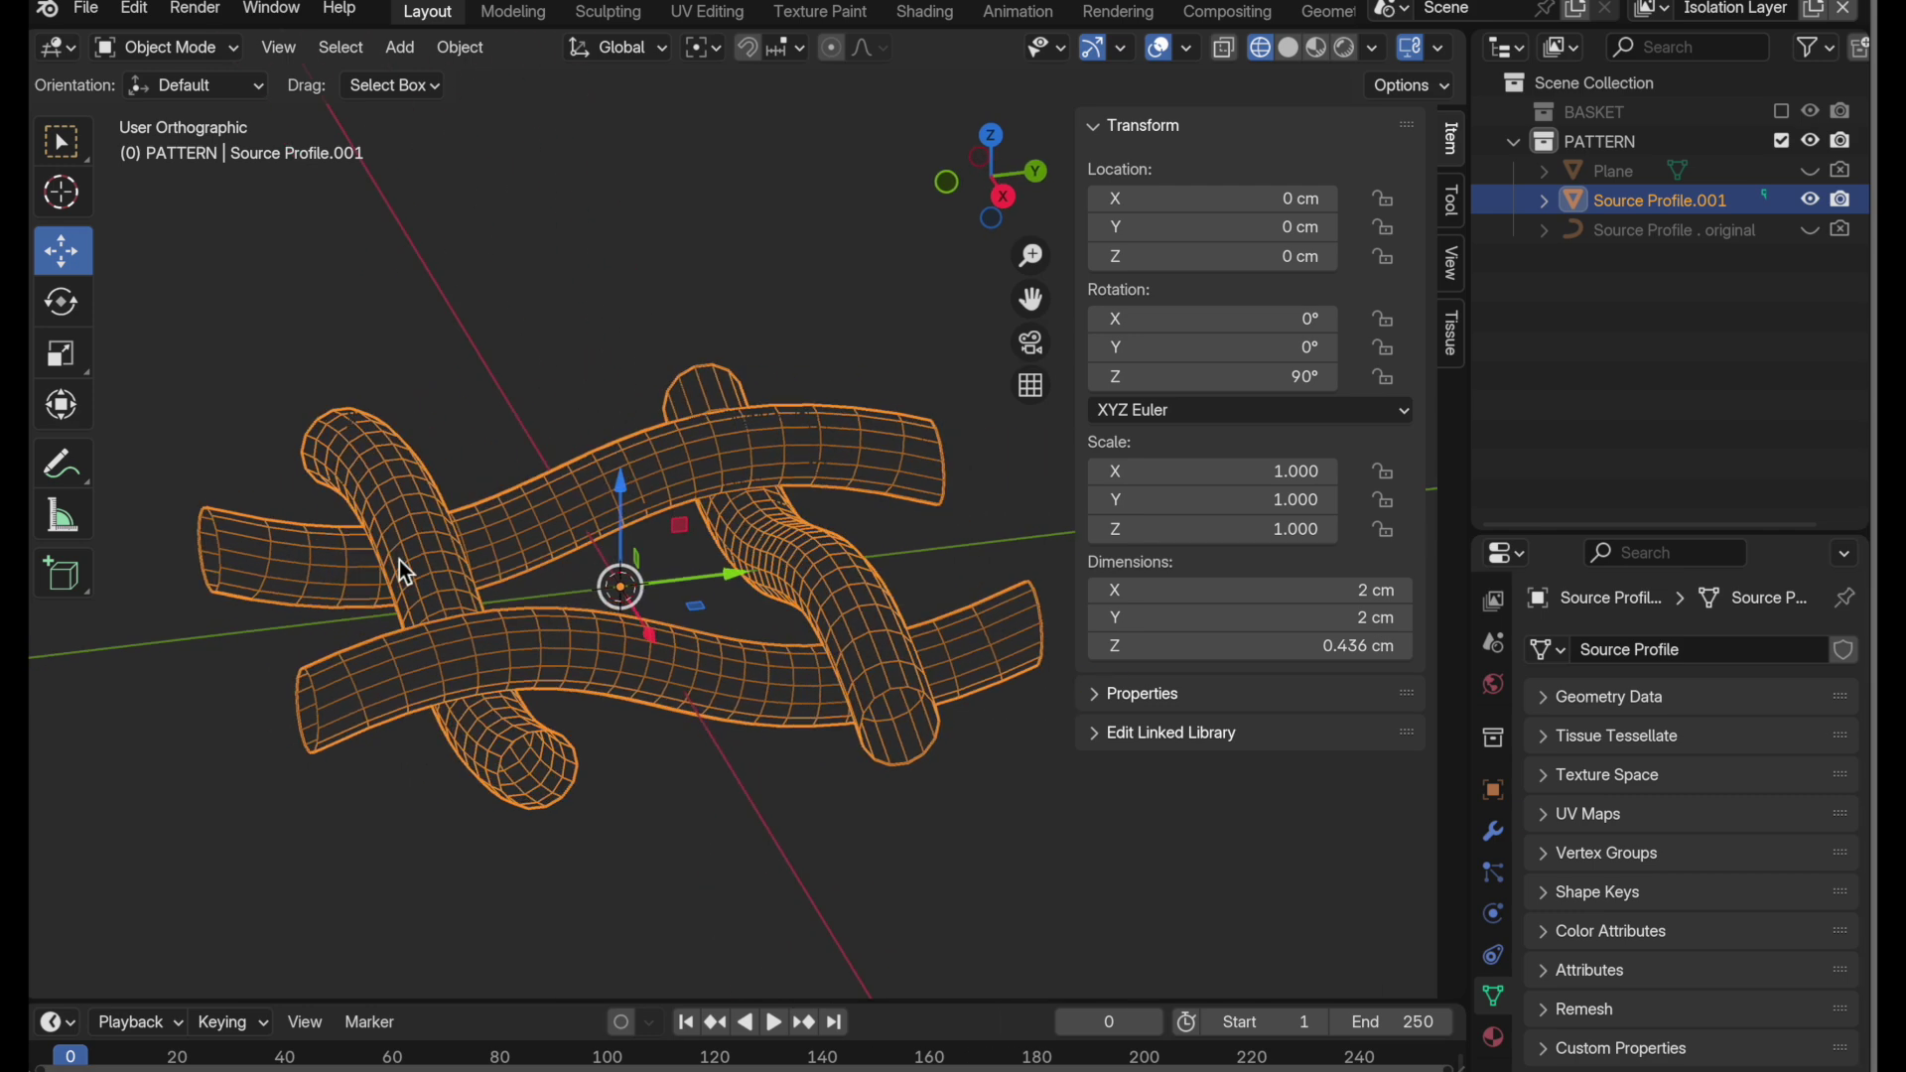
- View Source Profile.001 in Right Orthographic and zoom in on its flat end edge
{"action": "left_click", "coordinate": [1004, 197]}
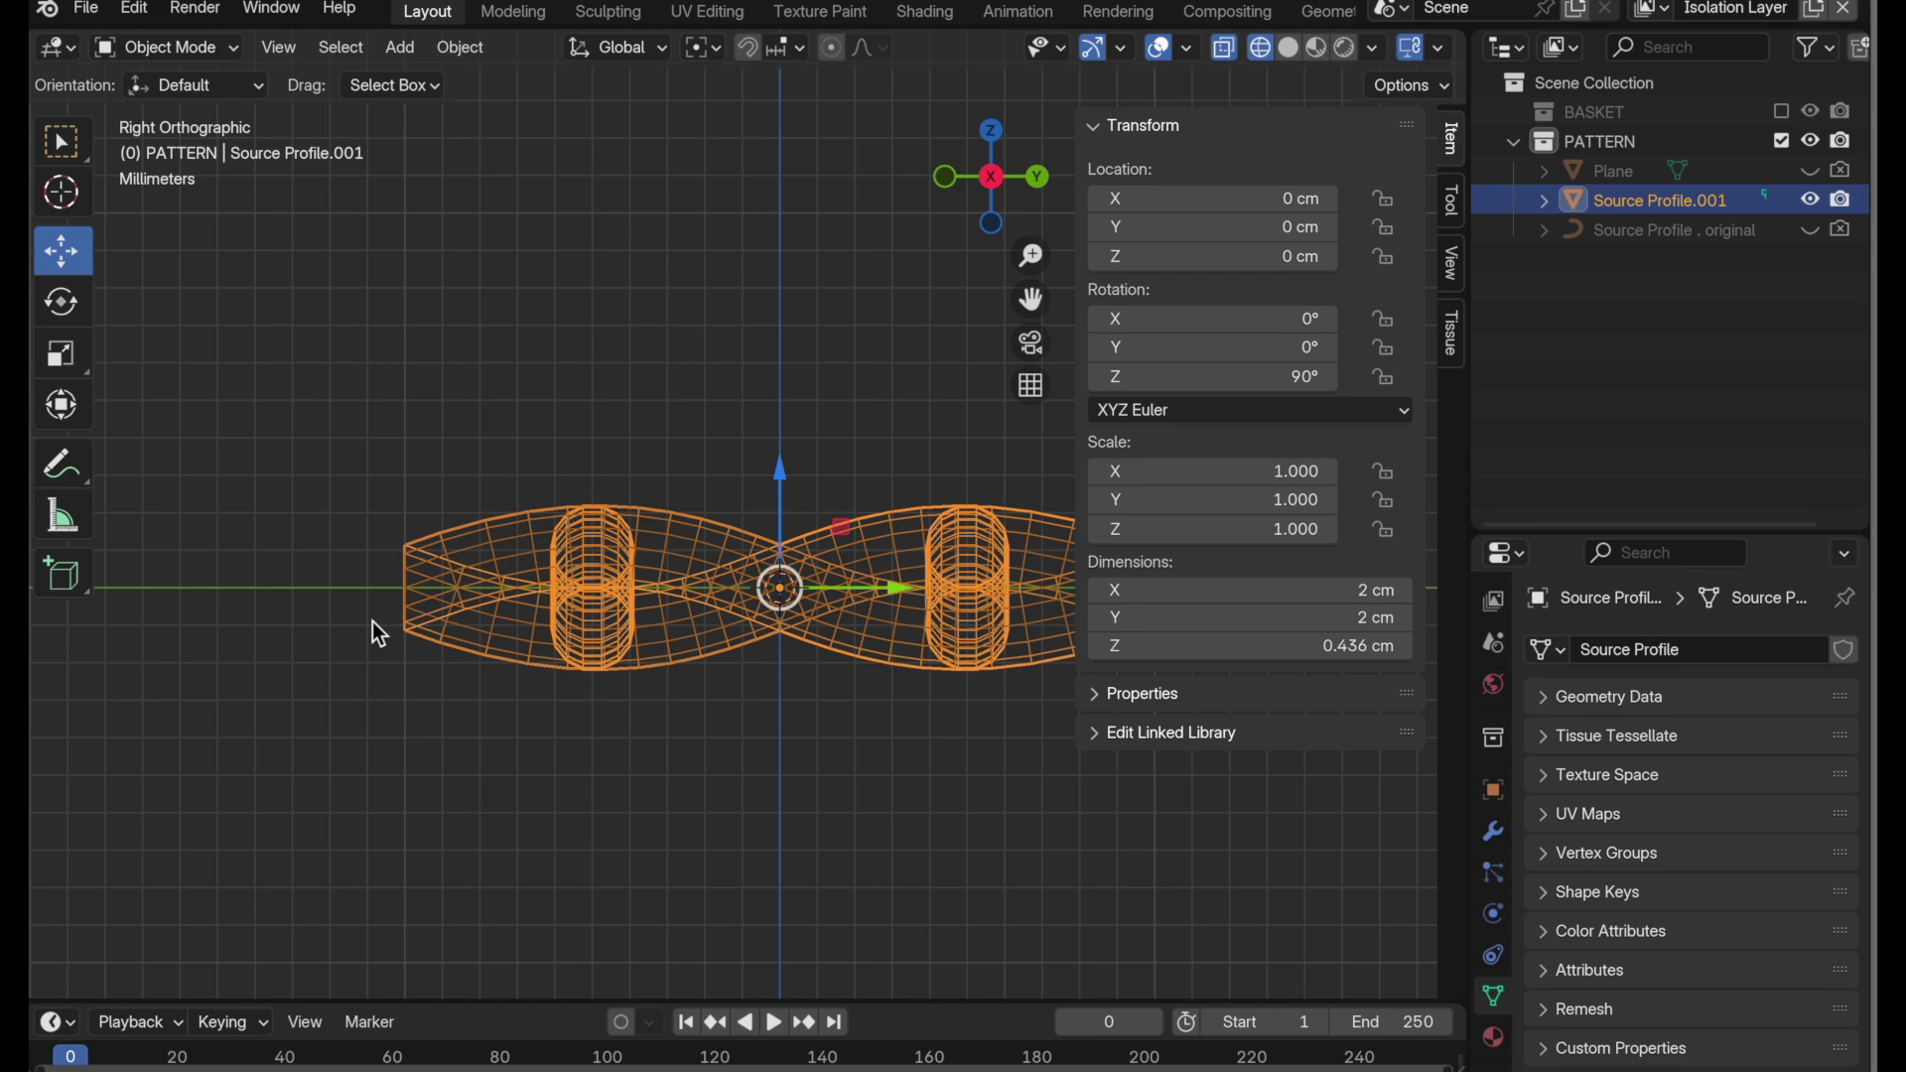
{"action": "middle_click_drag", "start_coordinate": [372, 622], "coordinate": [544, 343], "text": "ctrl"}
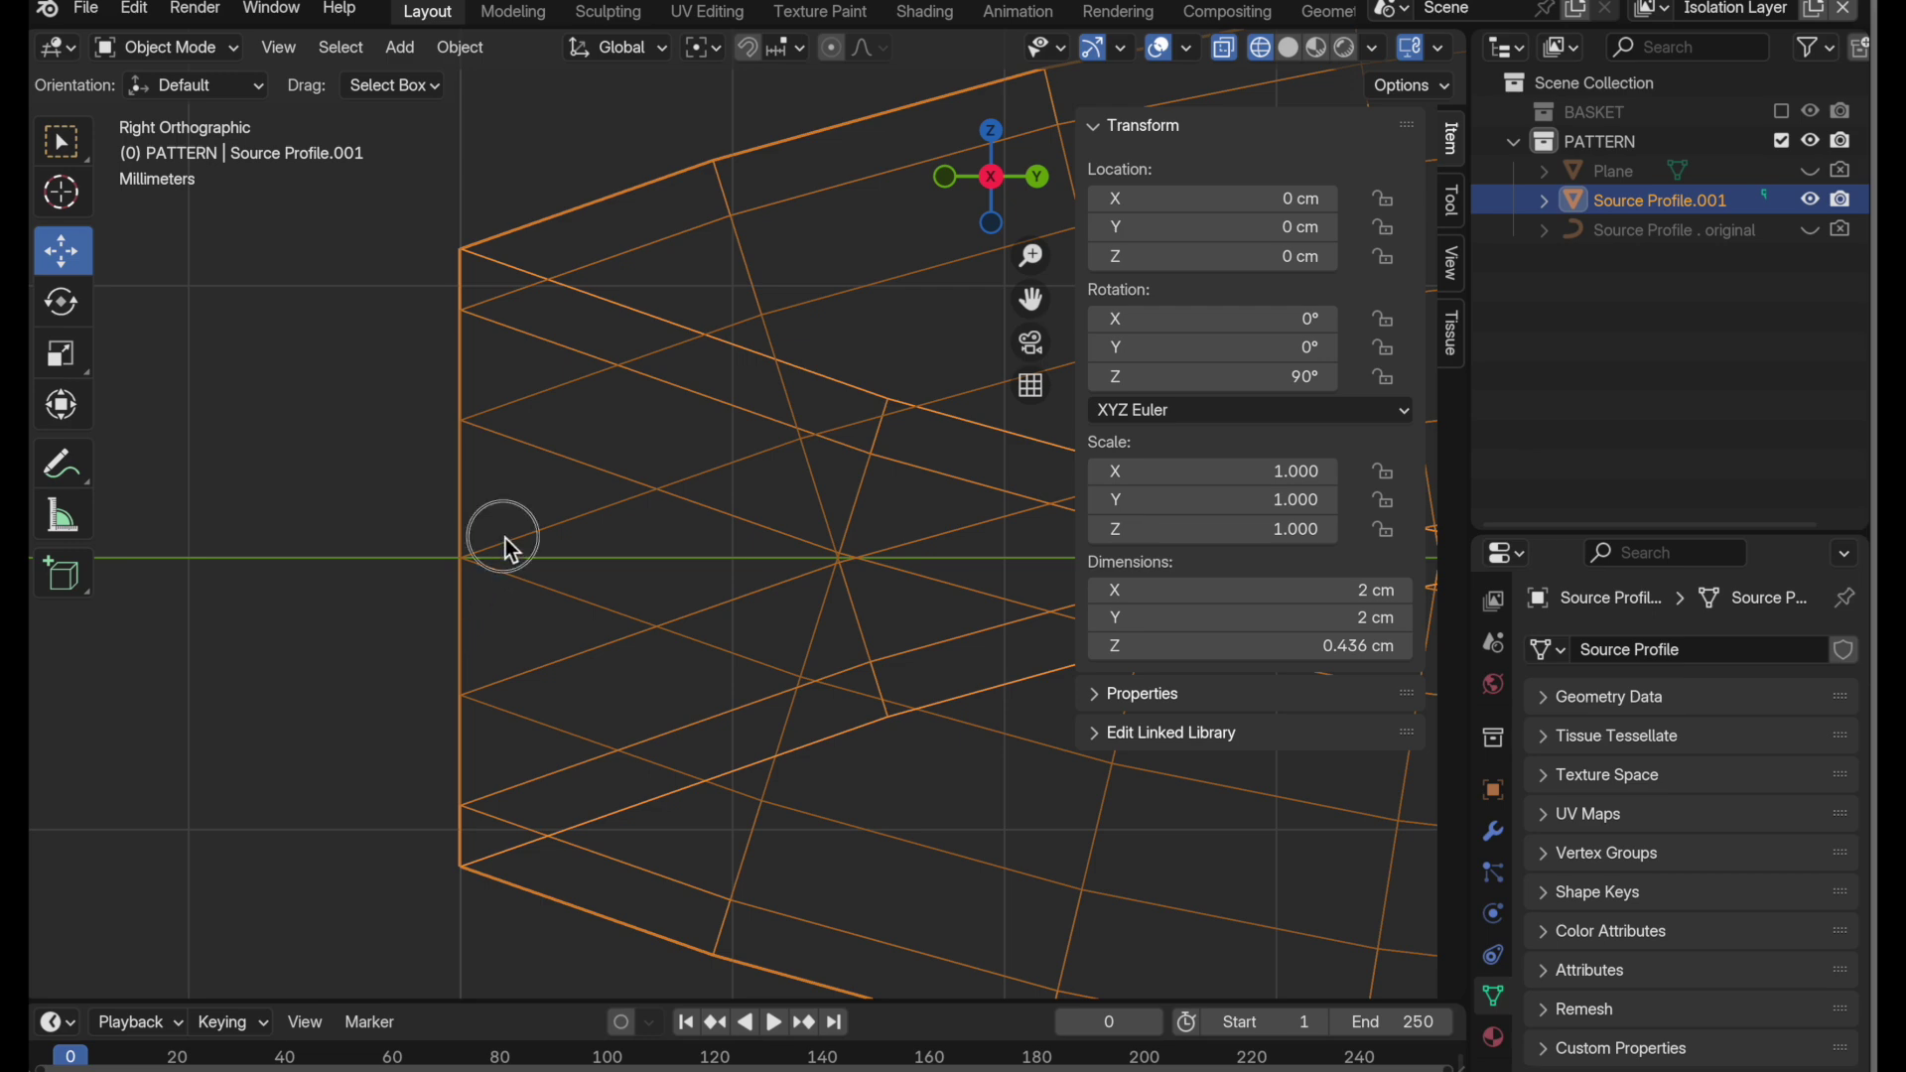
{"action": "scroll", "coordinate": [504, 538], "scroll_direction": "down", "scroll_amount": 8}
{"action": "scroll", "coordinate": [636, 602], "scroll_direction": "down", "scroll_amount": 3}
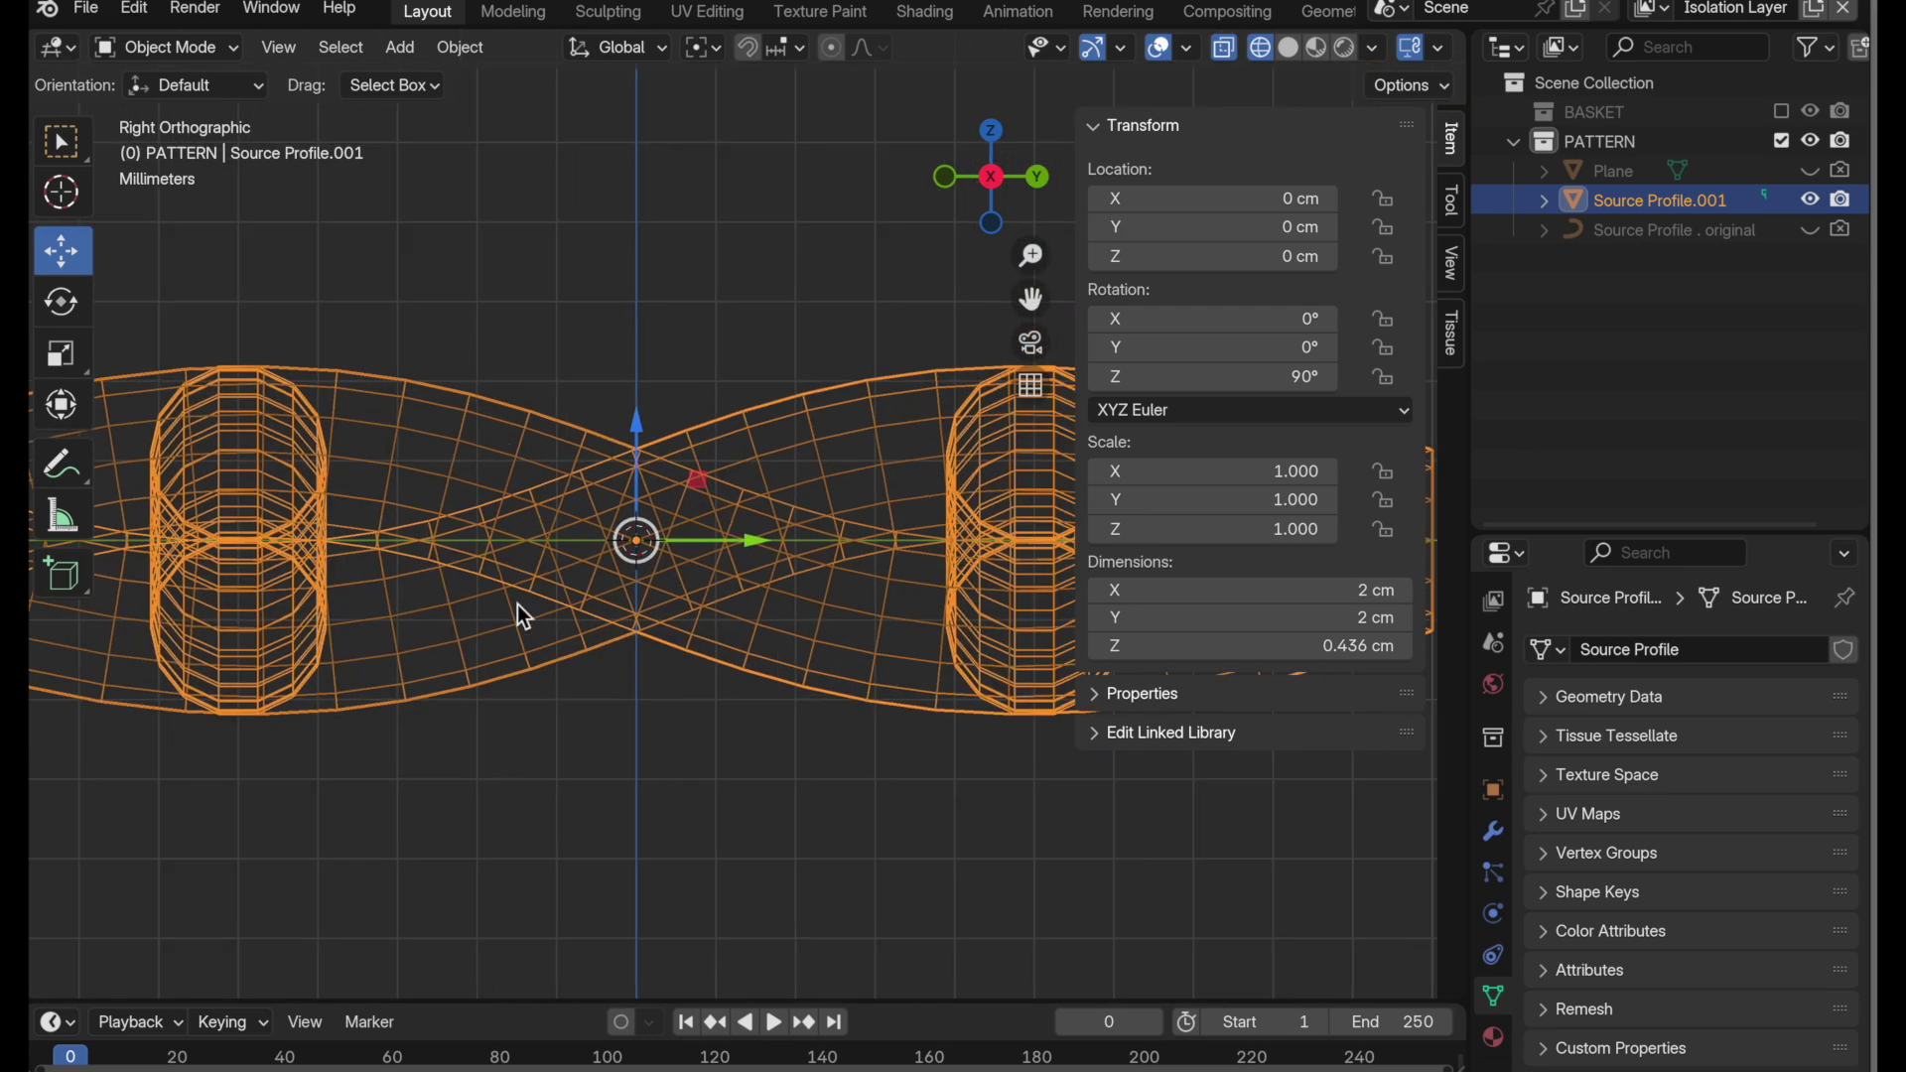
{"action": "scroll", "coordinate": [218, 574], "scroll_direction": "up", "scroll_amount": 3}
{"action": "scroll", "coordinate": [620, 512], "scroll_direction": "up", "scroll_amount": 4}
{"action": "scroll", "coordinate": [611, 467], "scroll_direction": "up", "scroll_amount": 4}
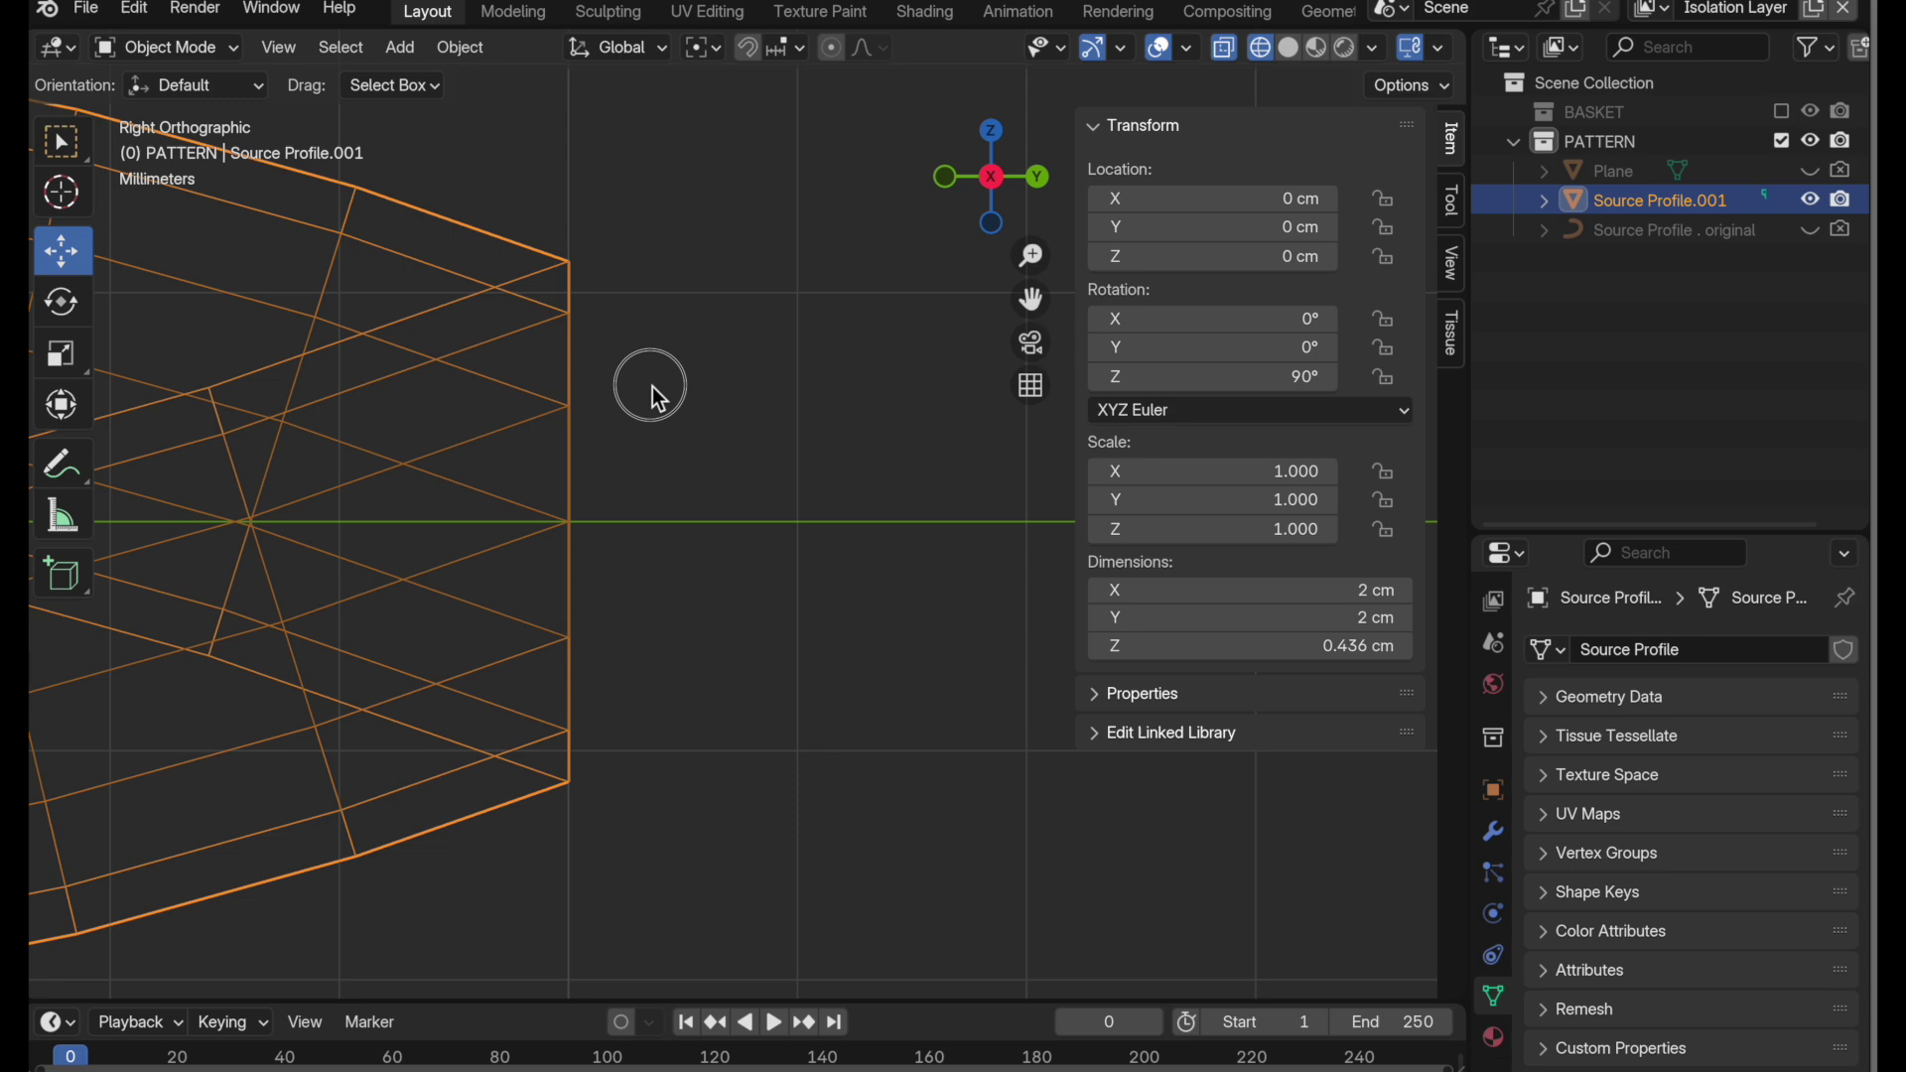
- Box-select the end vertex column, scale it to 0 along Y (sy0), then exit edit mode
{"action": "key", "text": "Tab"}
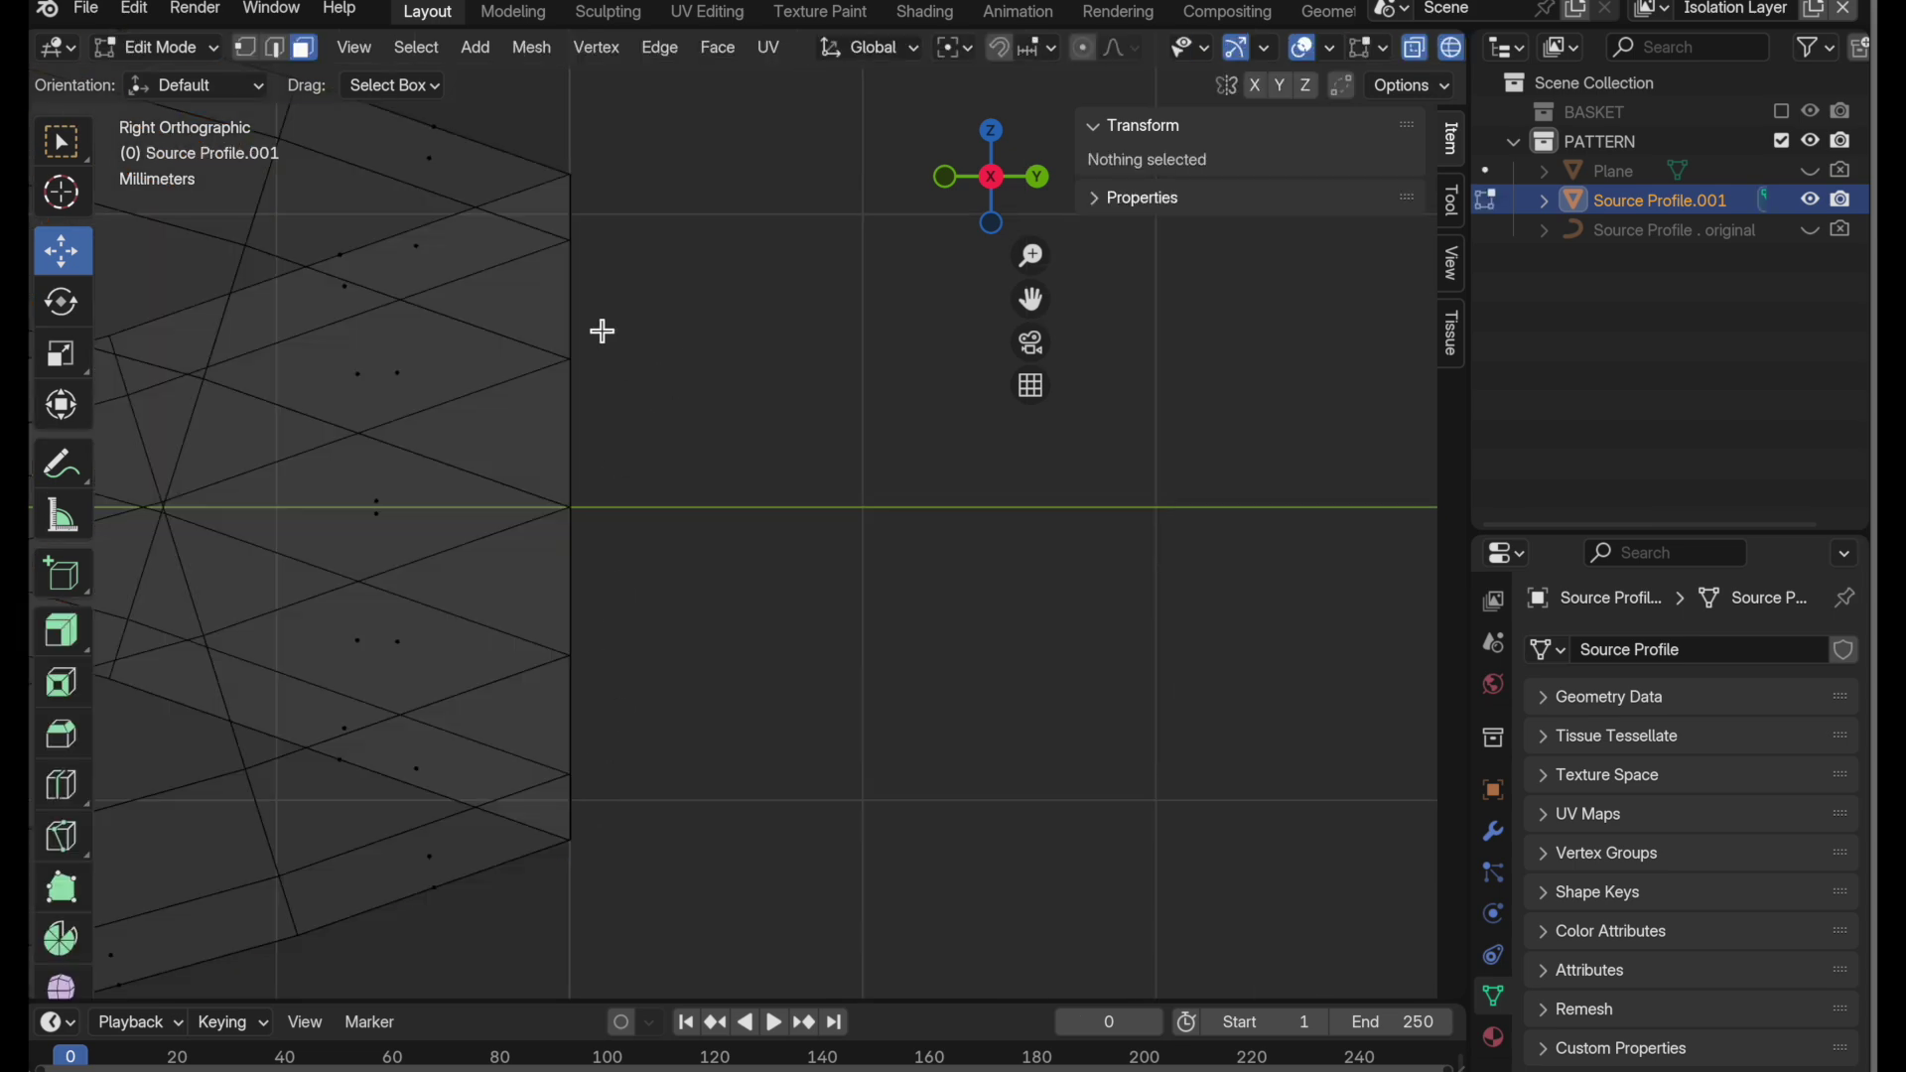
{"action": "left_click", "coordinate": [253, 50]}
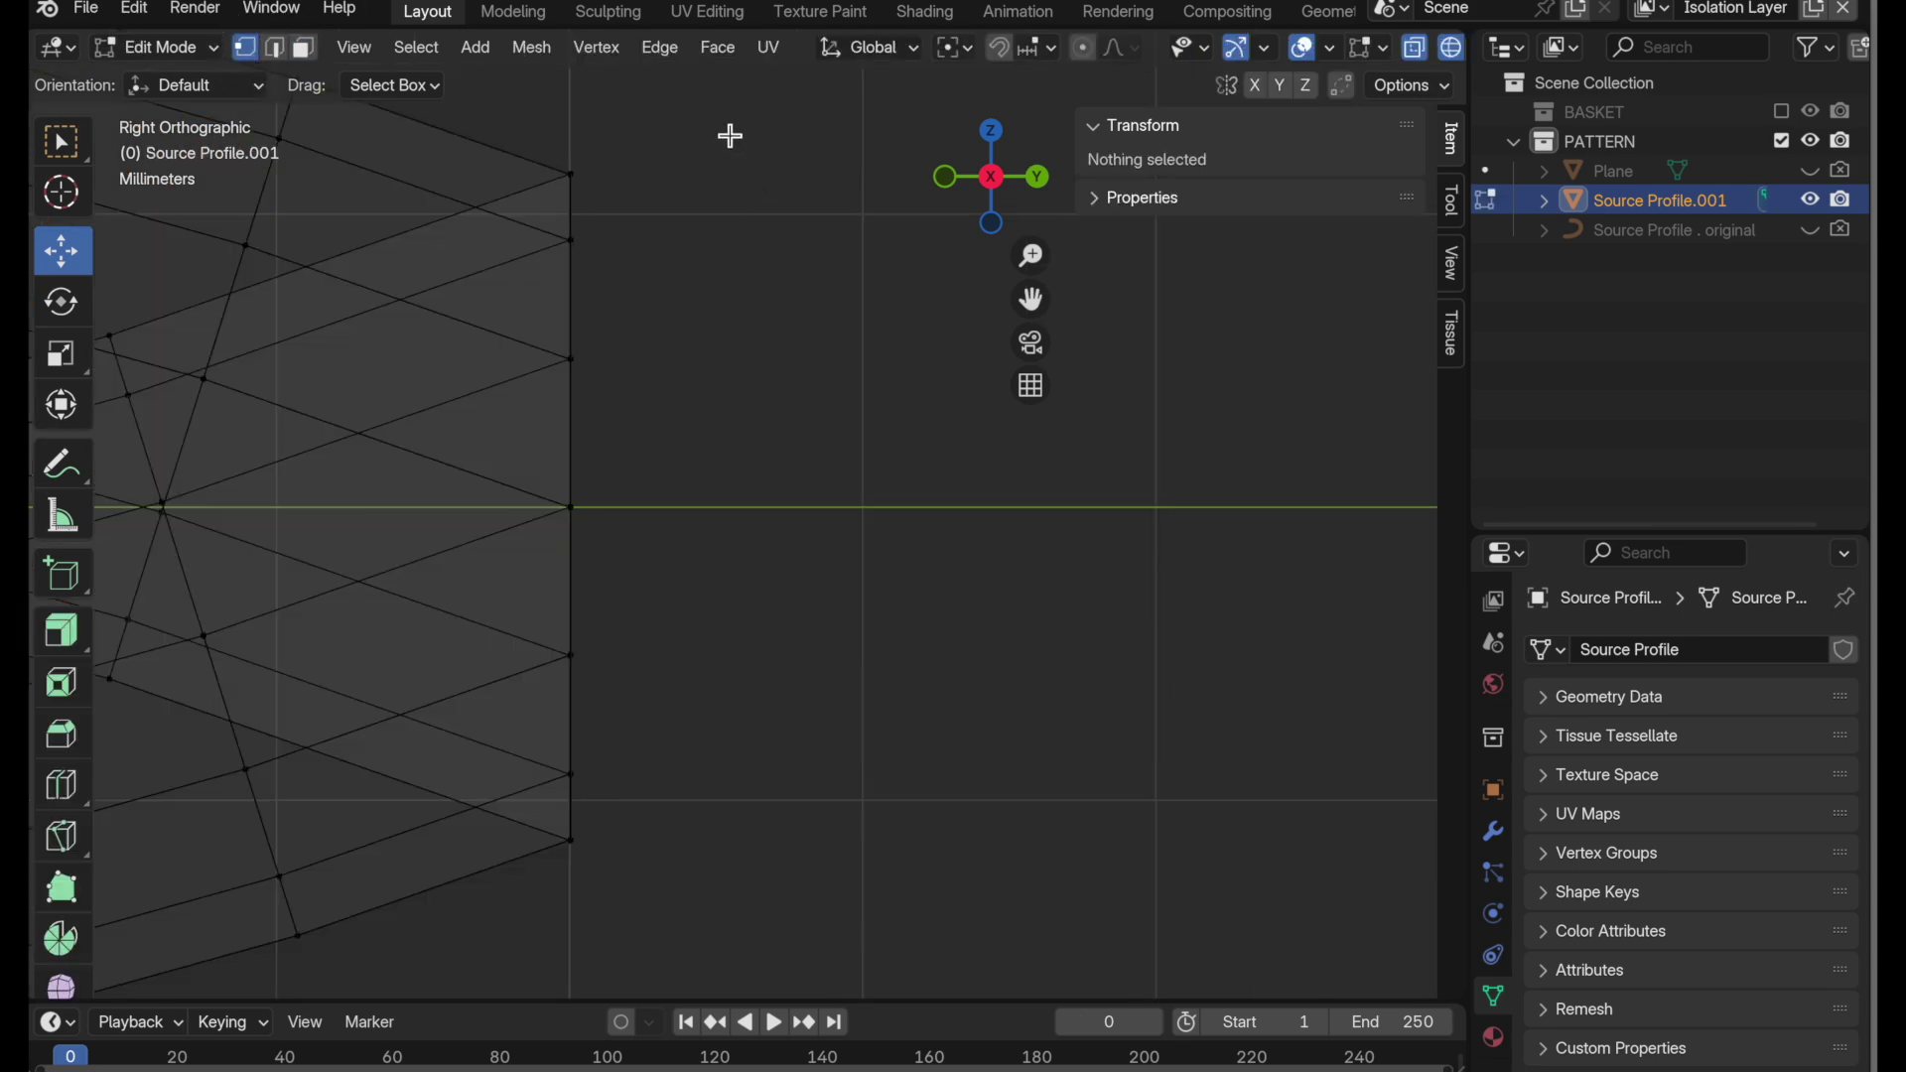
{"action": "left_click_drag", "start_coordinate": [731, 131], "coordinate": [521, 953]}
{"action": "middle_click_drag", "start_coordinate": [724, 764], "coordinate": [748, 736]}
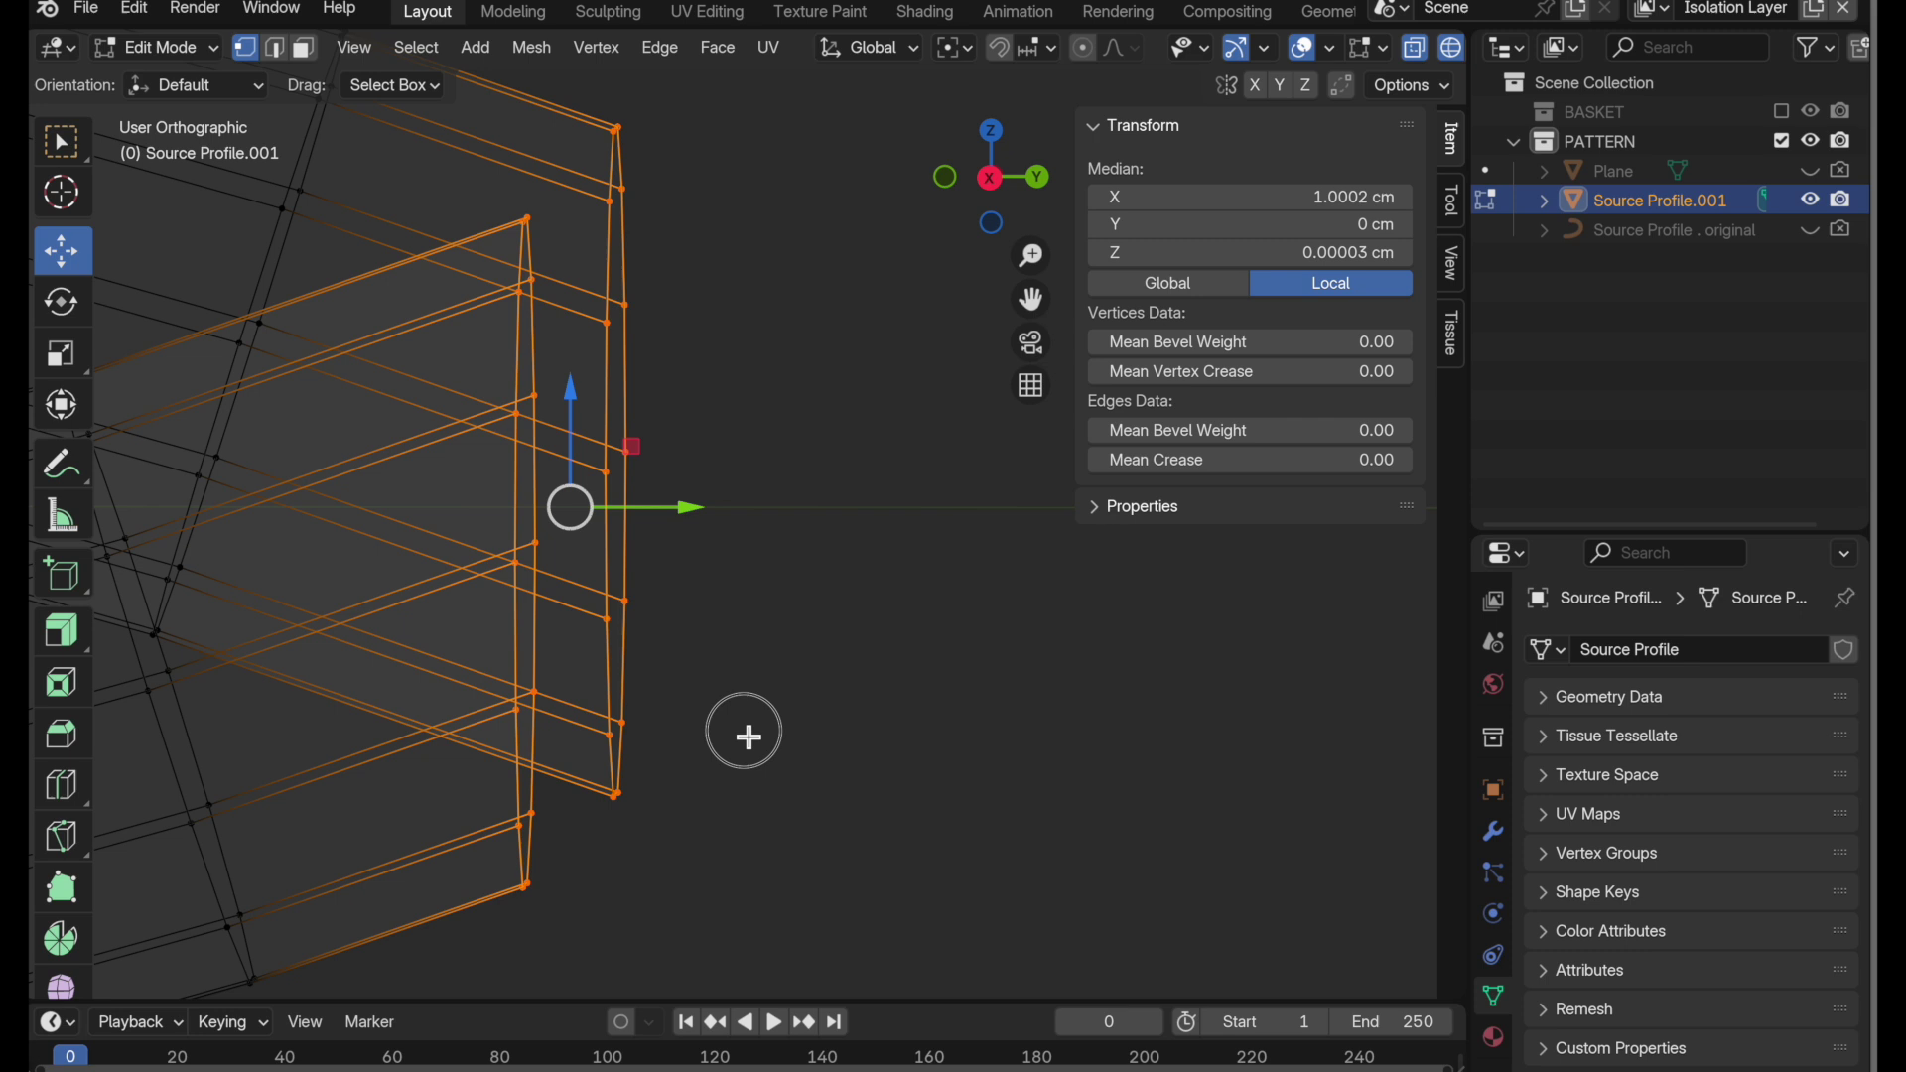
{"action": "left_click", "coordinate": [992, 178]}
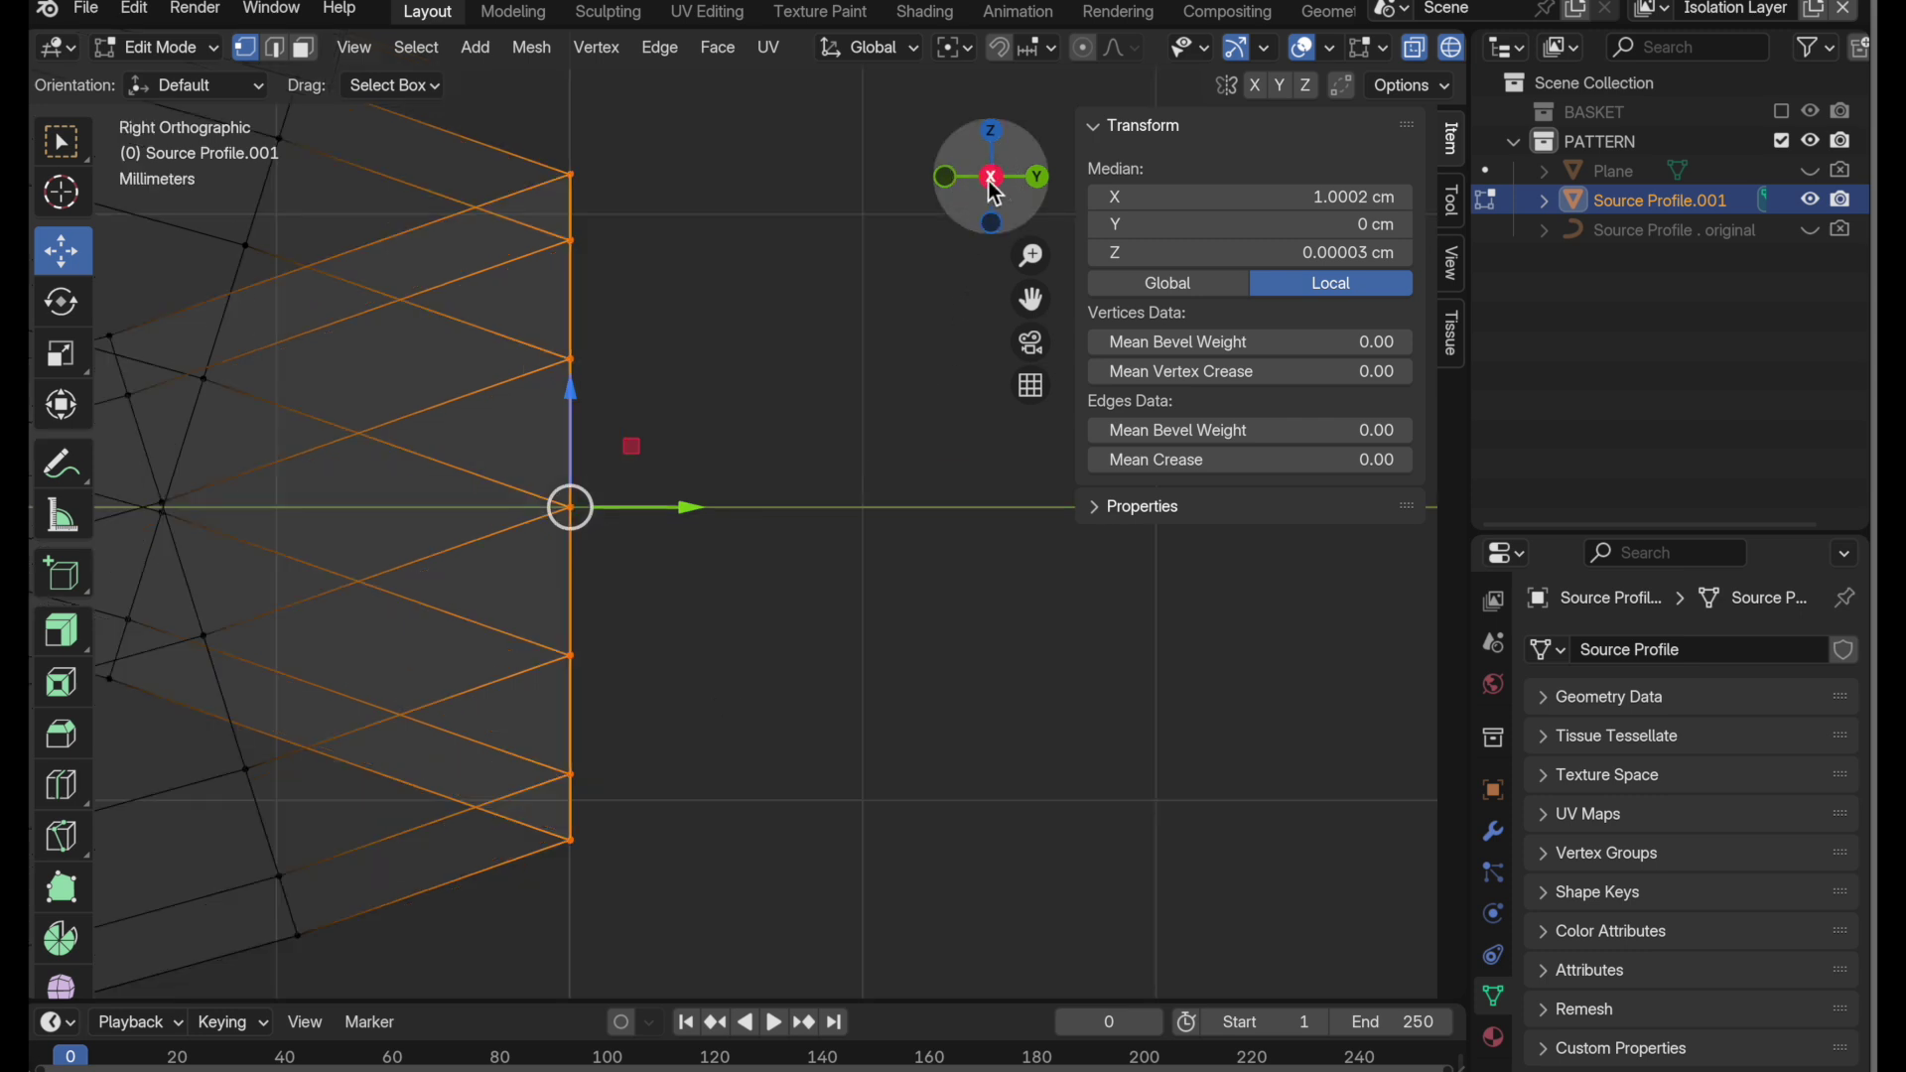
{"action": "type", "text": "s"}
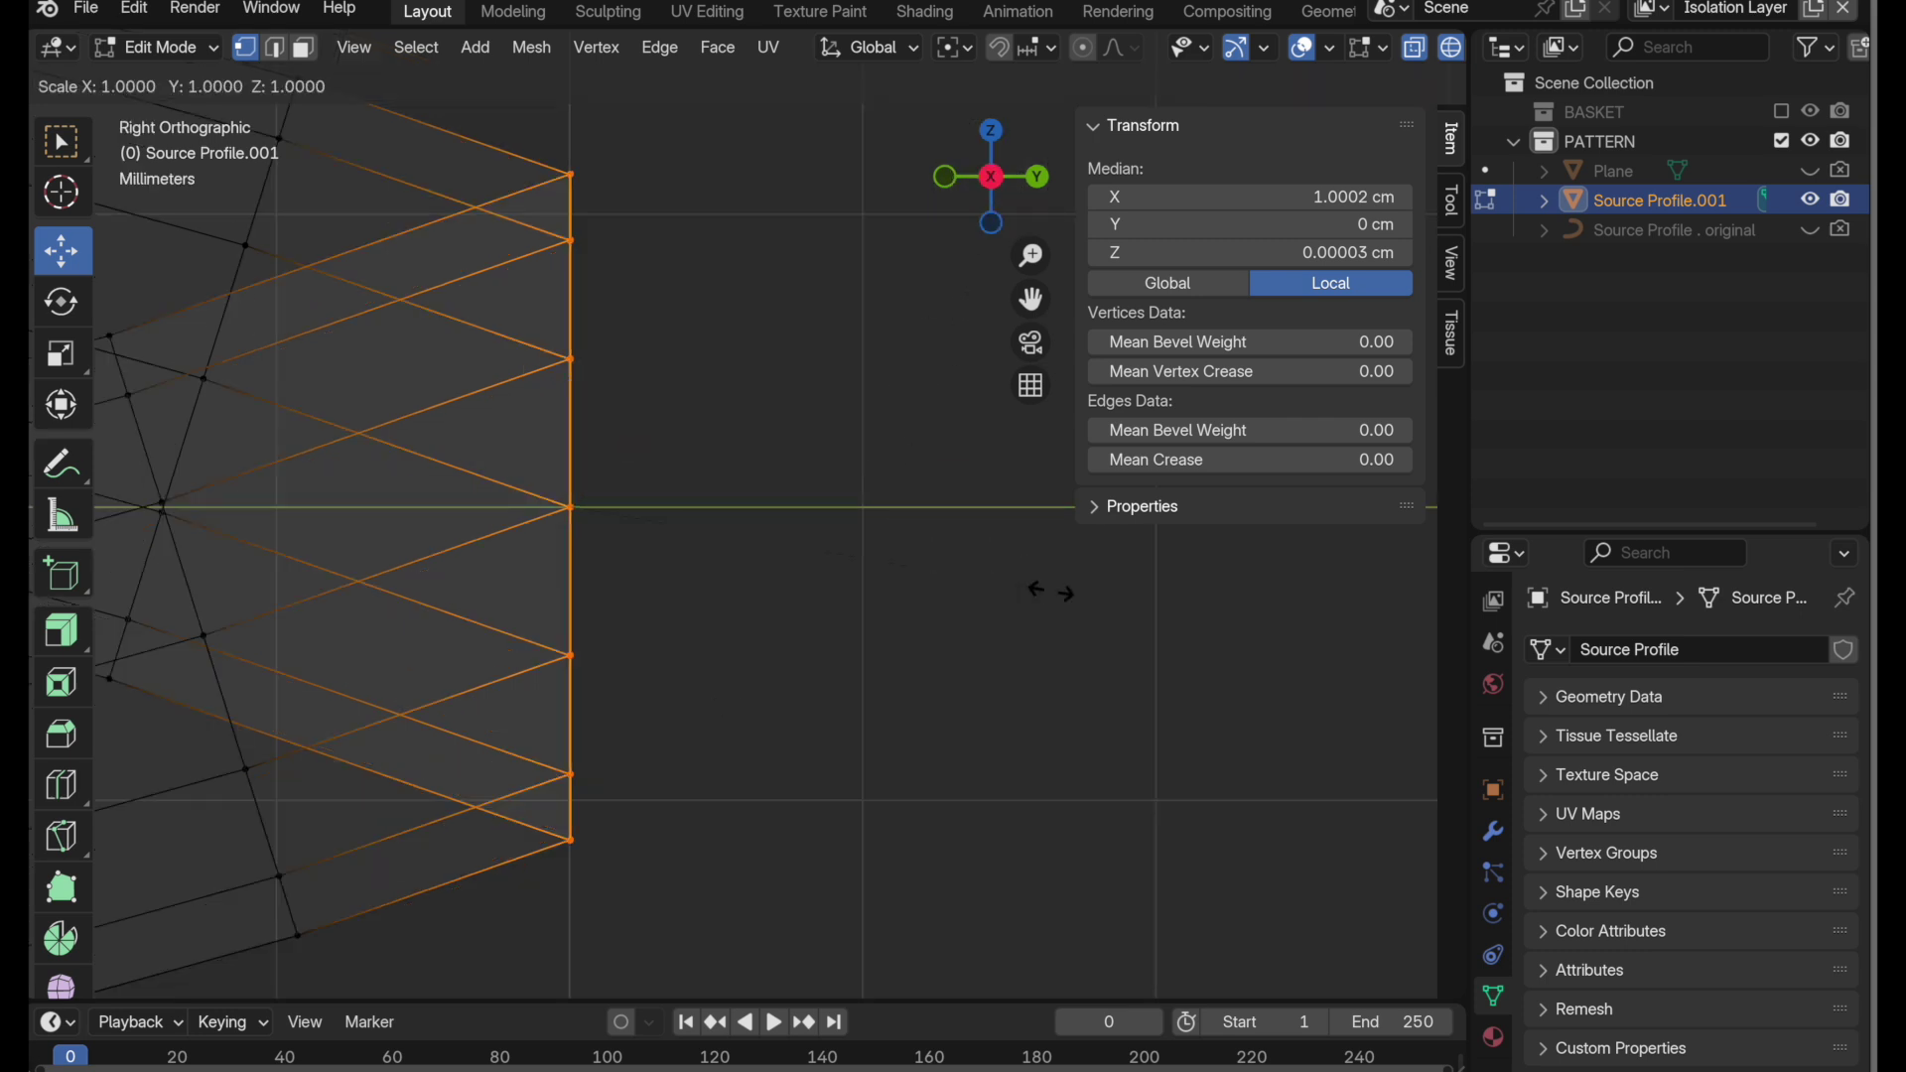
{"action": "type", "text": "y"}
{"action": "type", "text": "0"}
{"action": "key", "text": "Return"}
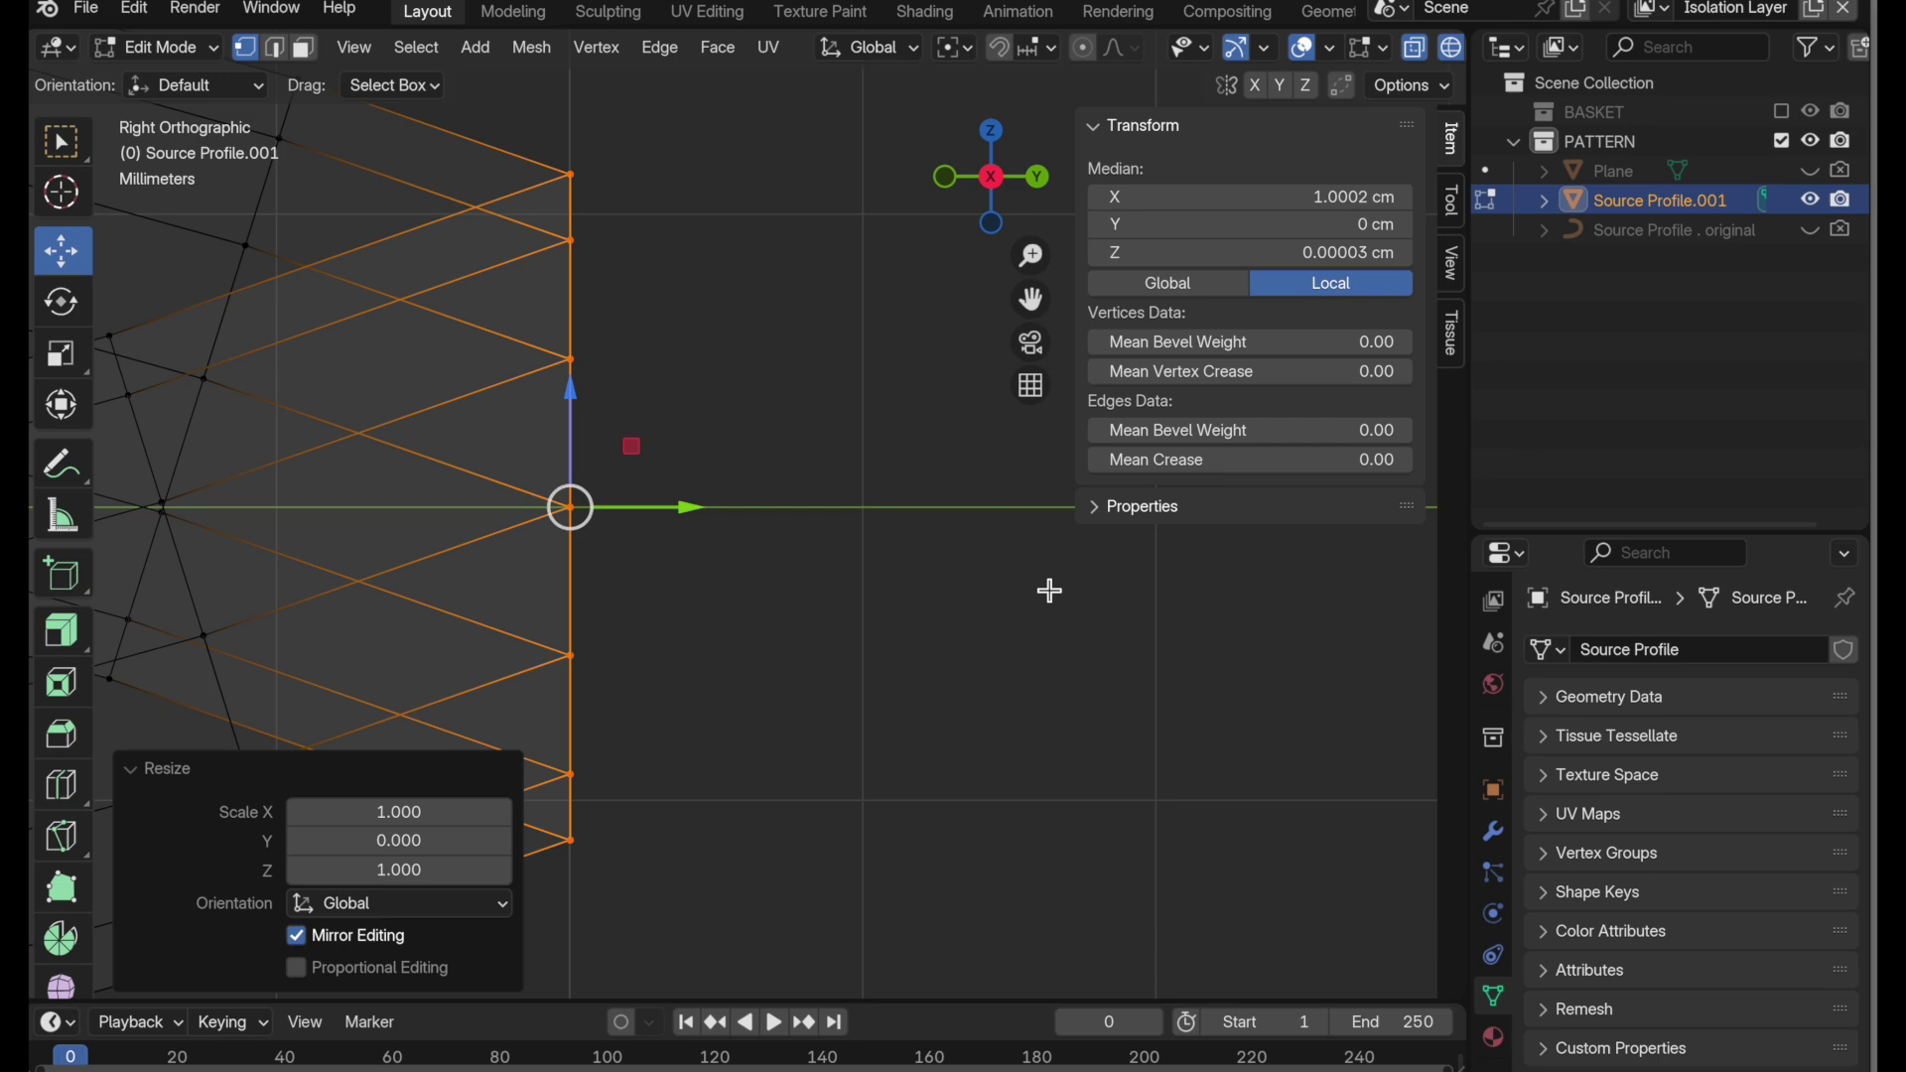
{"action": "scroll", "coordinate": [623, 417], "scroll_direction": "down", "scroll_amount": 2}
{"action": "scroll", "coordinate": [566, 485], "scroll_direction": "down", "scroll_amount": 5}
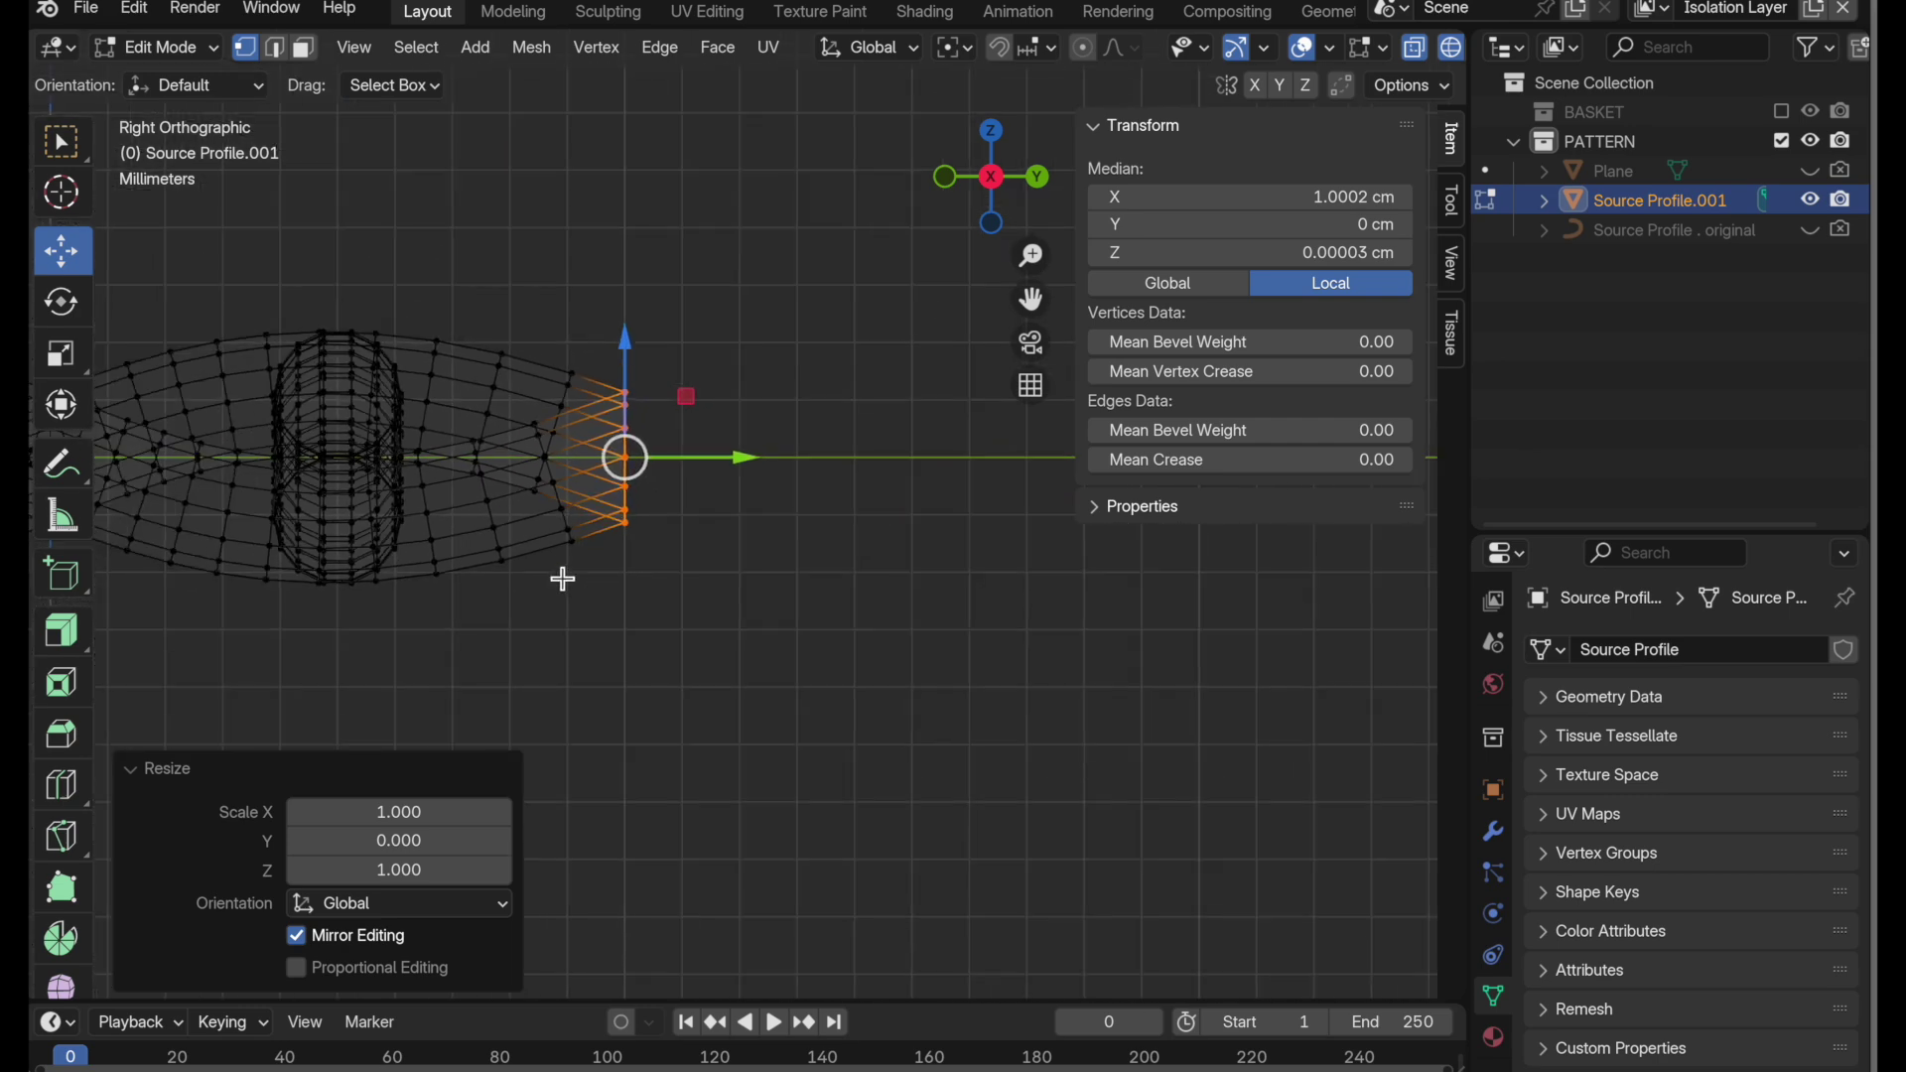
{"action": "middle_click_drag", "start_coordinate": [562, 575], "coordinate": [609, 570]}
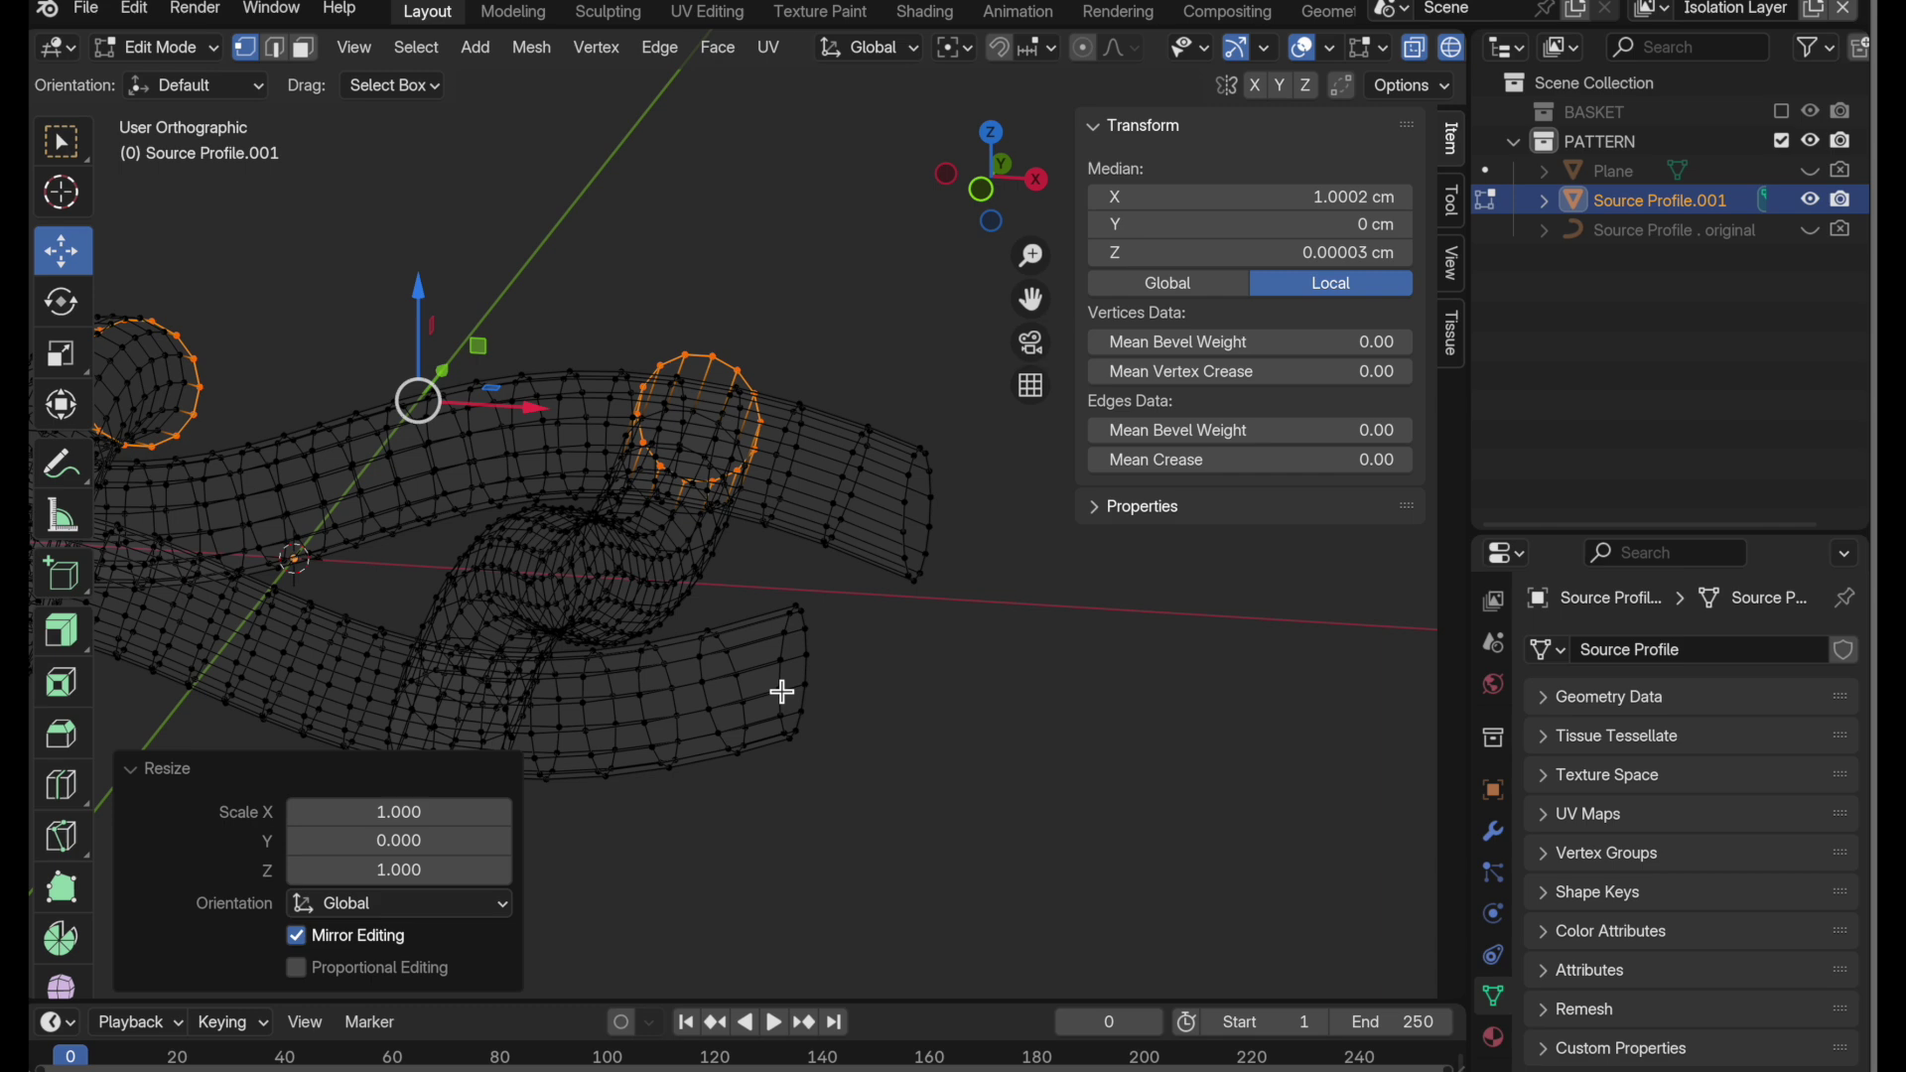
{"action": "key", "text": "Tab"}
{"action": "middle_click_drag", "start_coordinate": [848, 648], "coordinate": [892, 706]}
- Deselect the woven tile, re-include the BASKET collection in the scene and select the basket BODY
{"action": "left_click", "coordinate": [593, 544]}
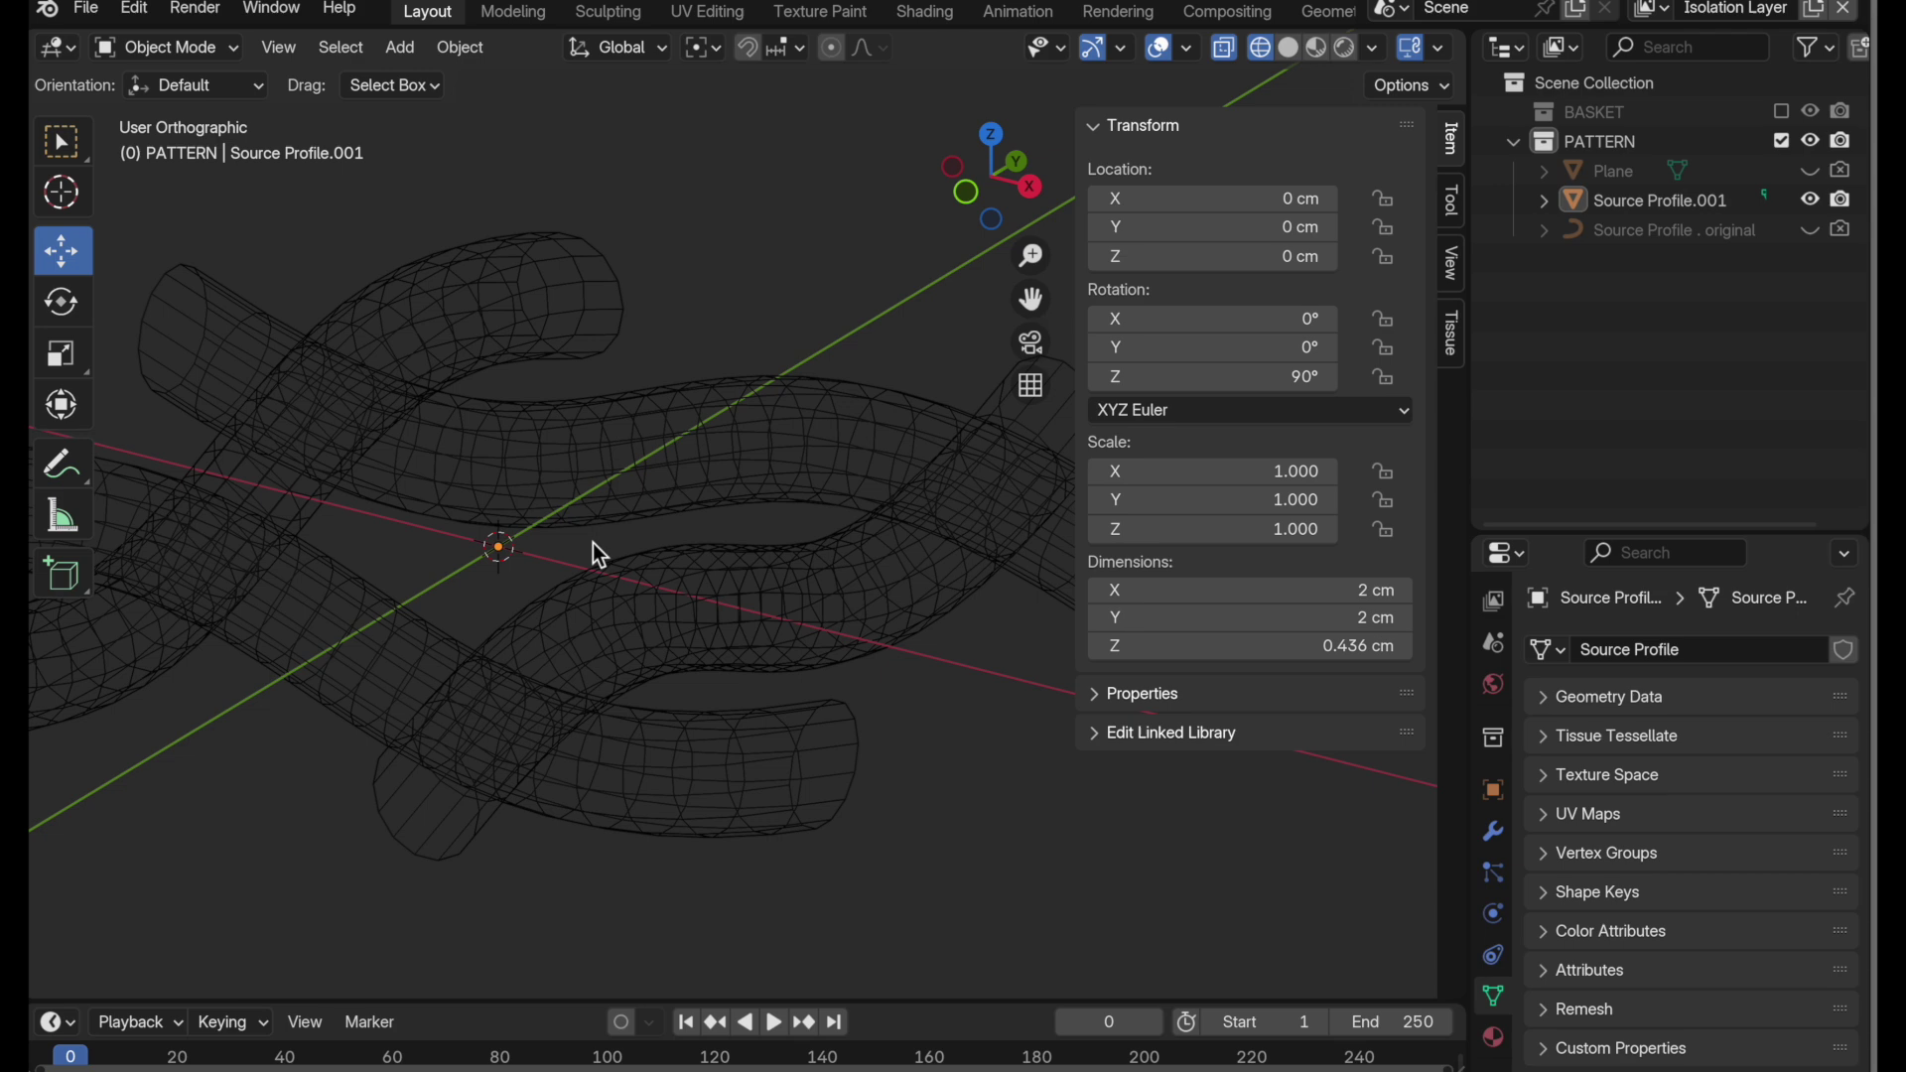
{"action": "scroll", "coordinate": [658, 581], "scroll_direction": "down", "scroll_amount": 9}
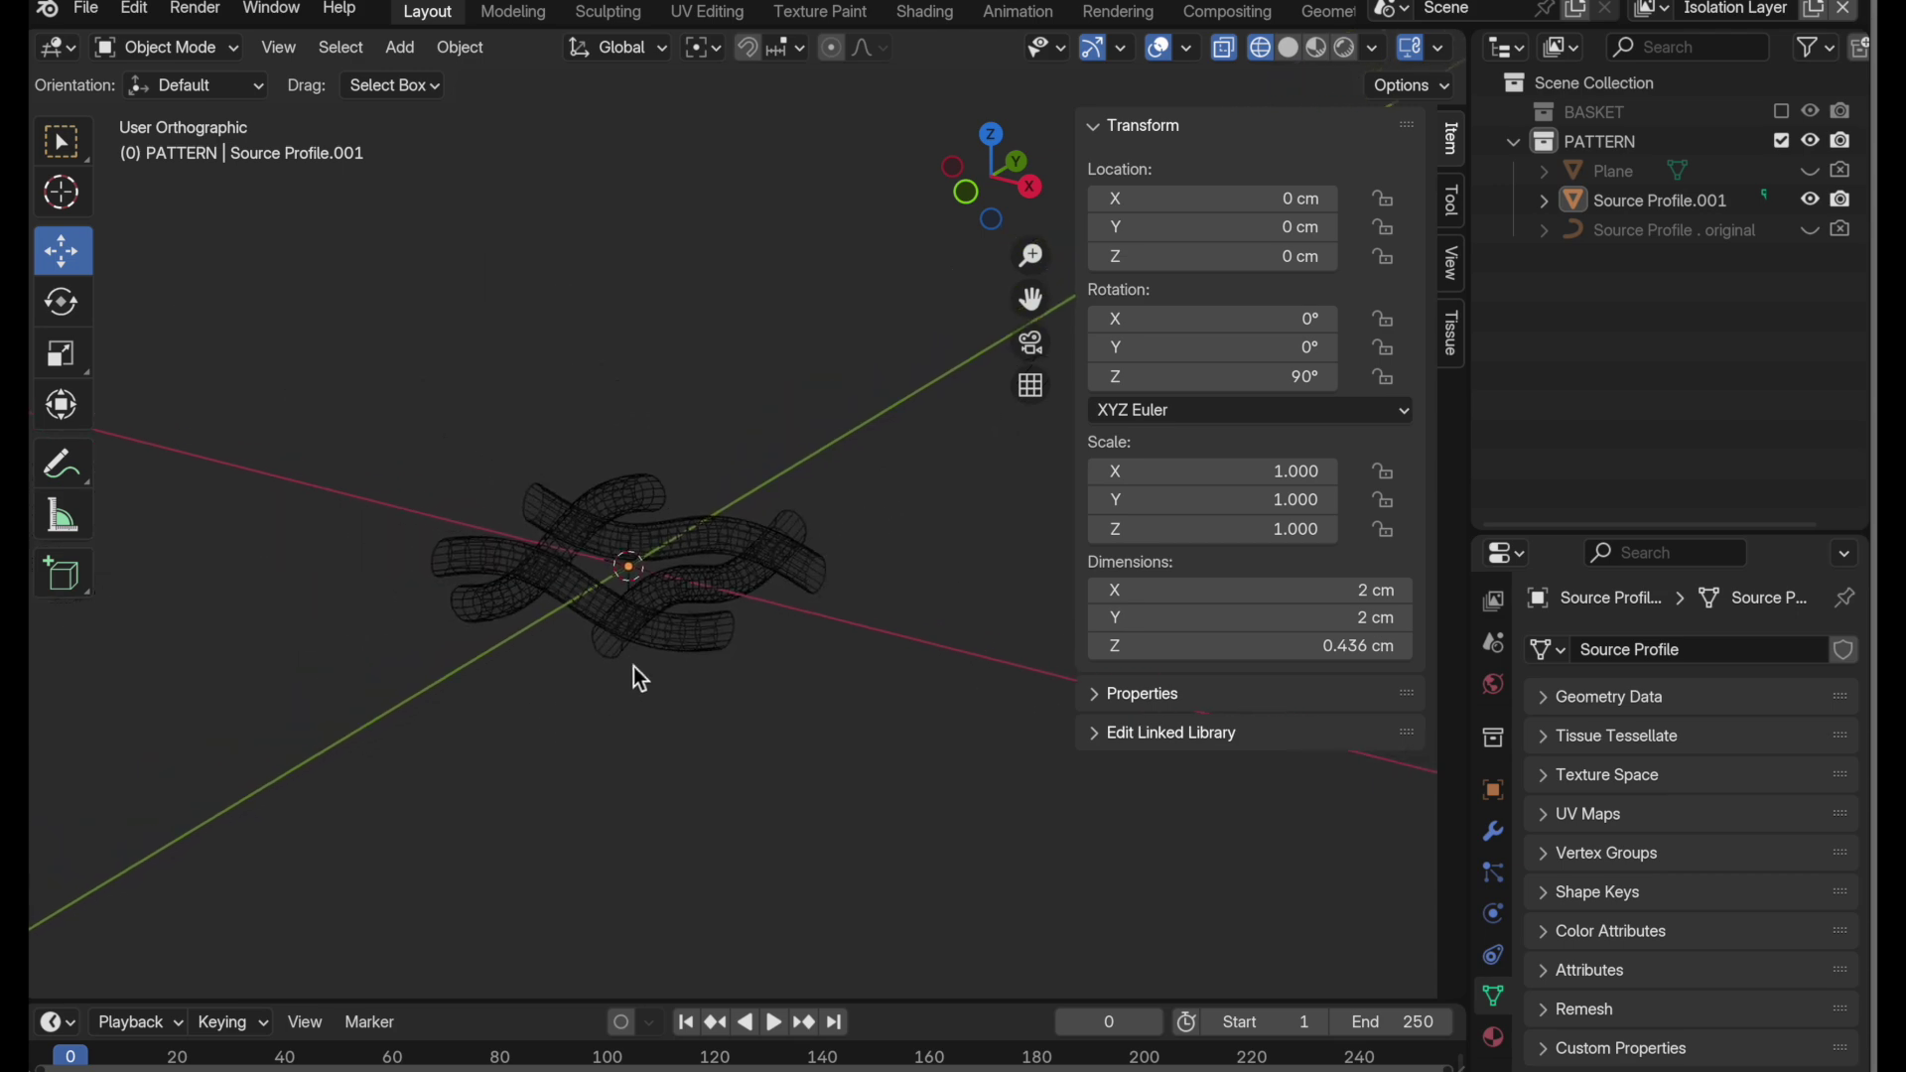
{"action": "scroll", "coordinate": [650, 693], "scroll_direction": "down", "scroll_amount": 2}
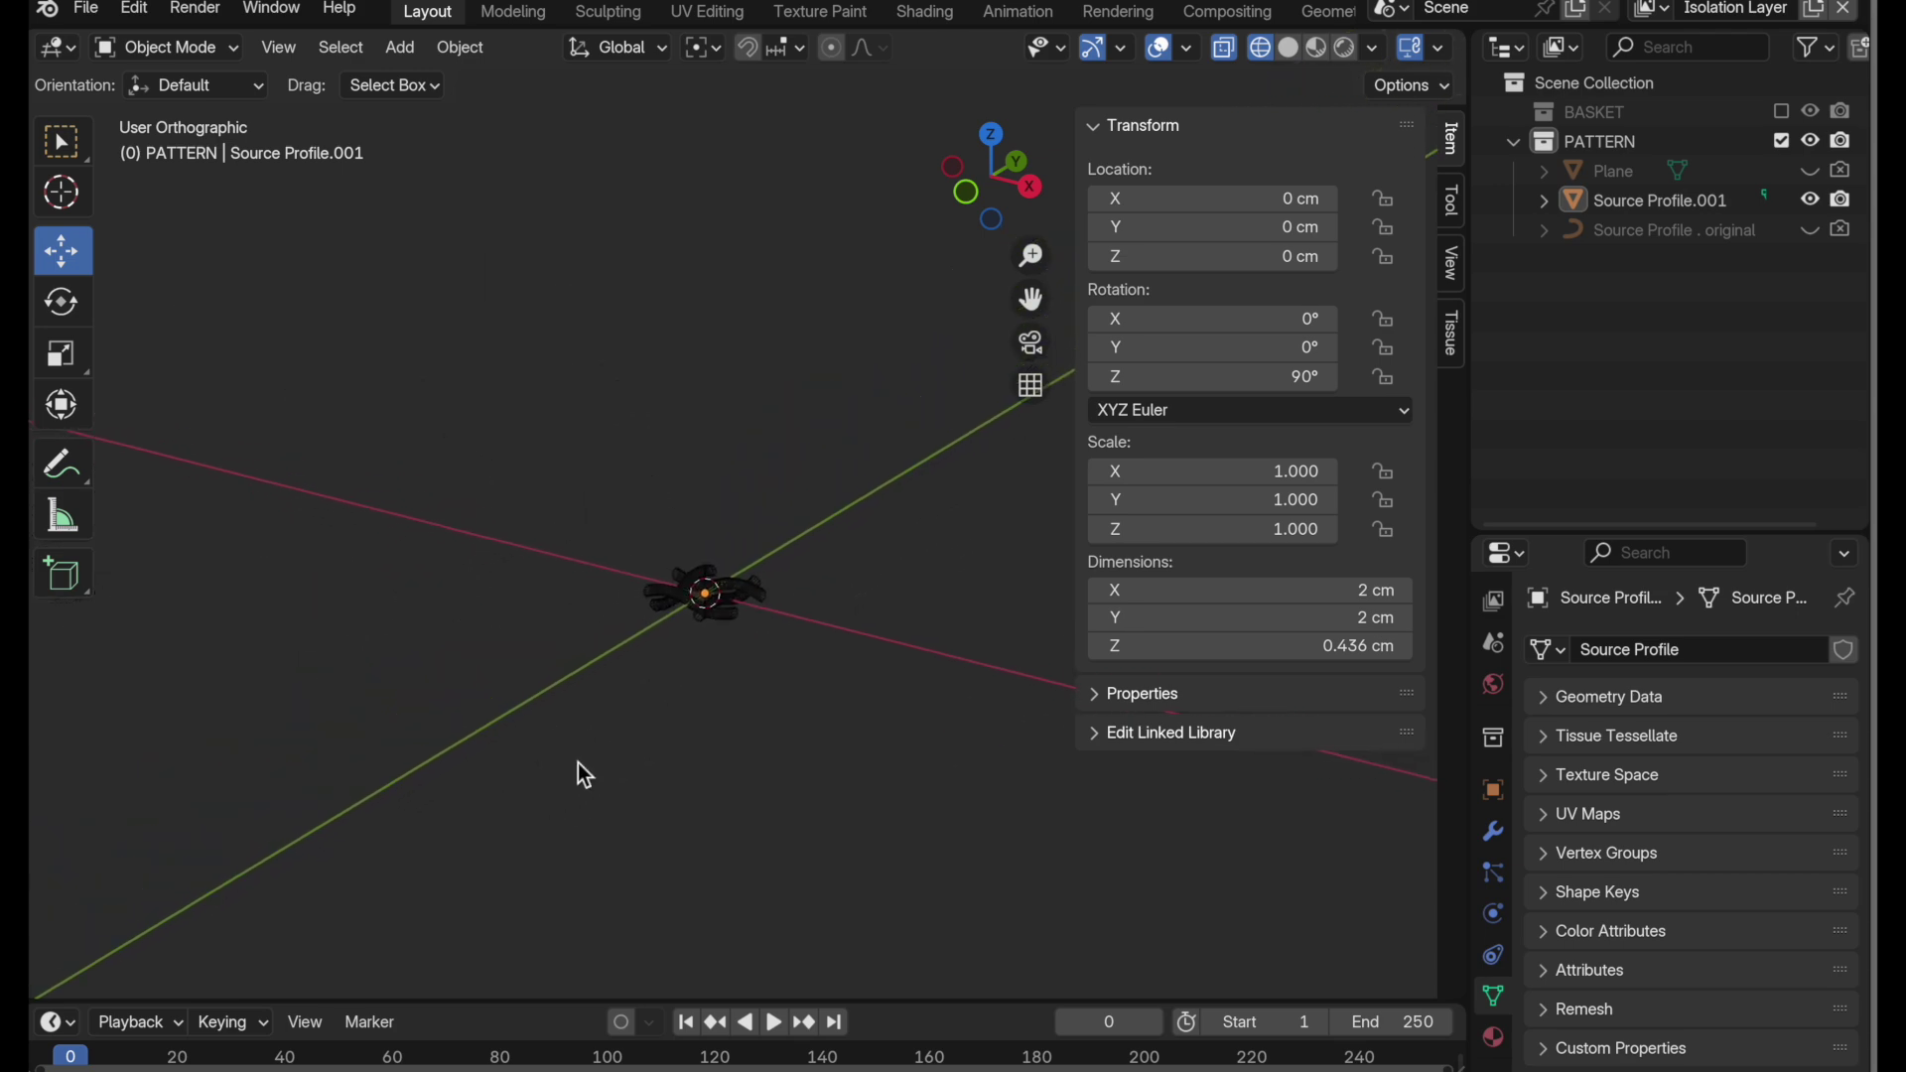
{"action": "left_click", "coordinate": [1782, 112]}
{"action": "left_click", "coordinate": [864, 559]}
{"action": "left_click", "coordinate": [945, 605]}
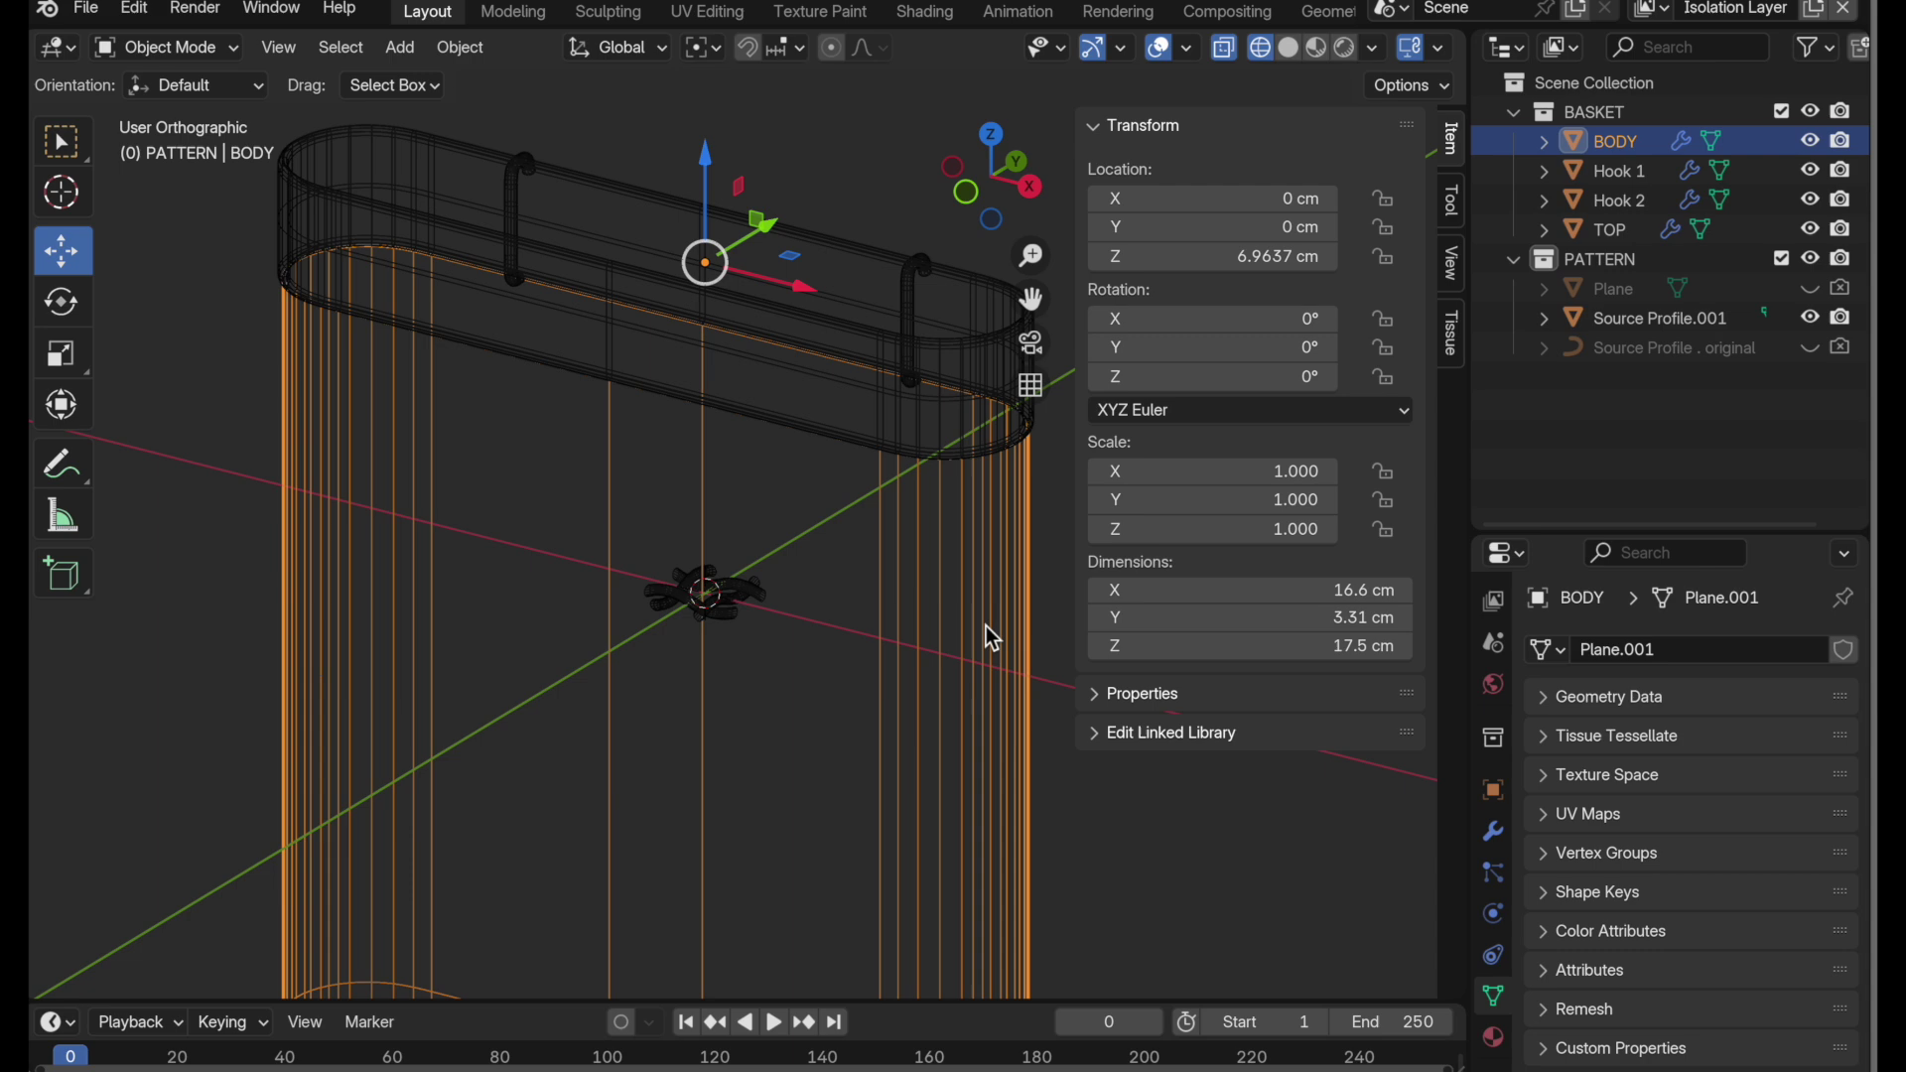
- Duplicate BODY as BODY.001 and hide the original BODY in the viewport and renders
{"action": "middle_click_drag", "start_coordinate": [986, 625], "coordinate": [836, 491], "text": "shift"}
{"action": "scroll", "coordinate": [807, 788], "scroll_direction": "up", "scroll_amount": 4}
{"action": "middle_click_drag", "start_coordinate": [820, 666], "coordinate": [848, 701]}
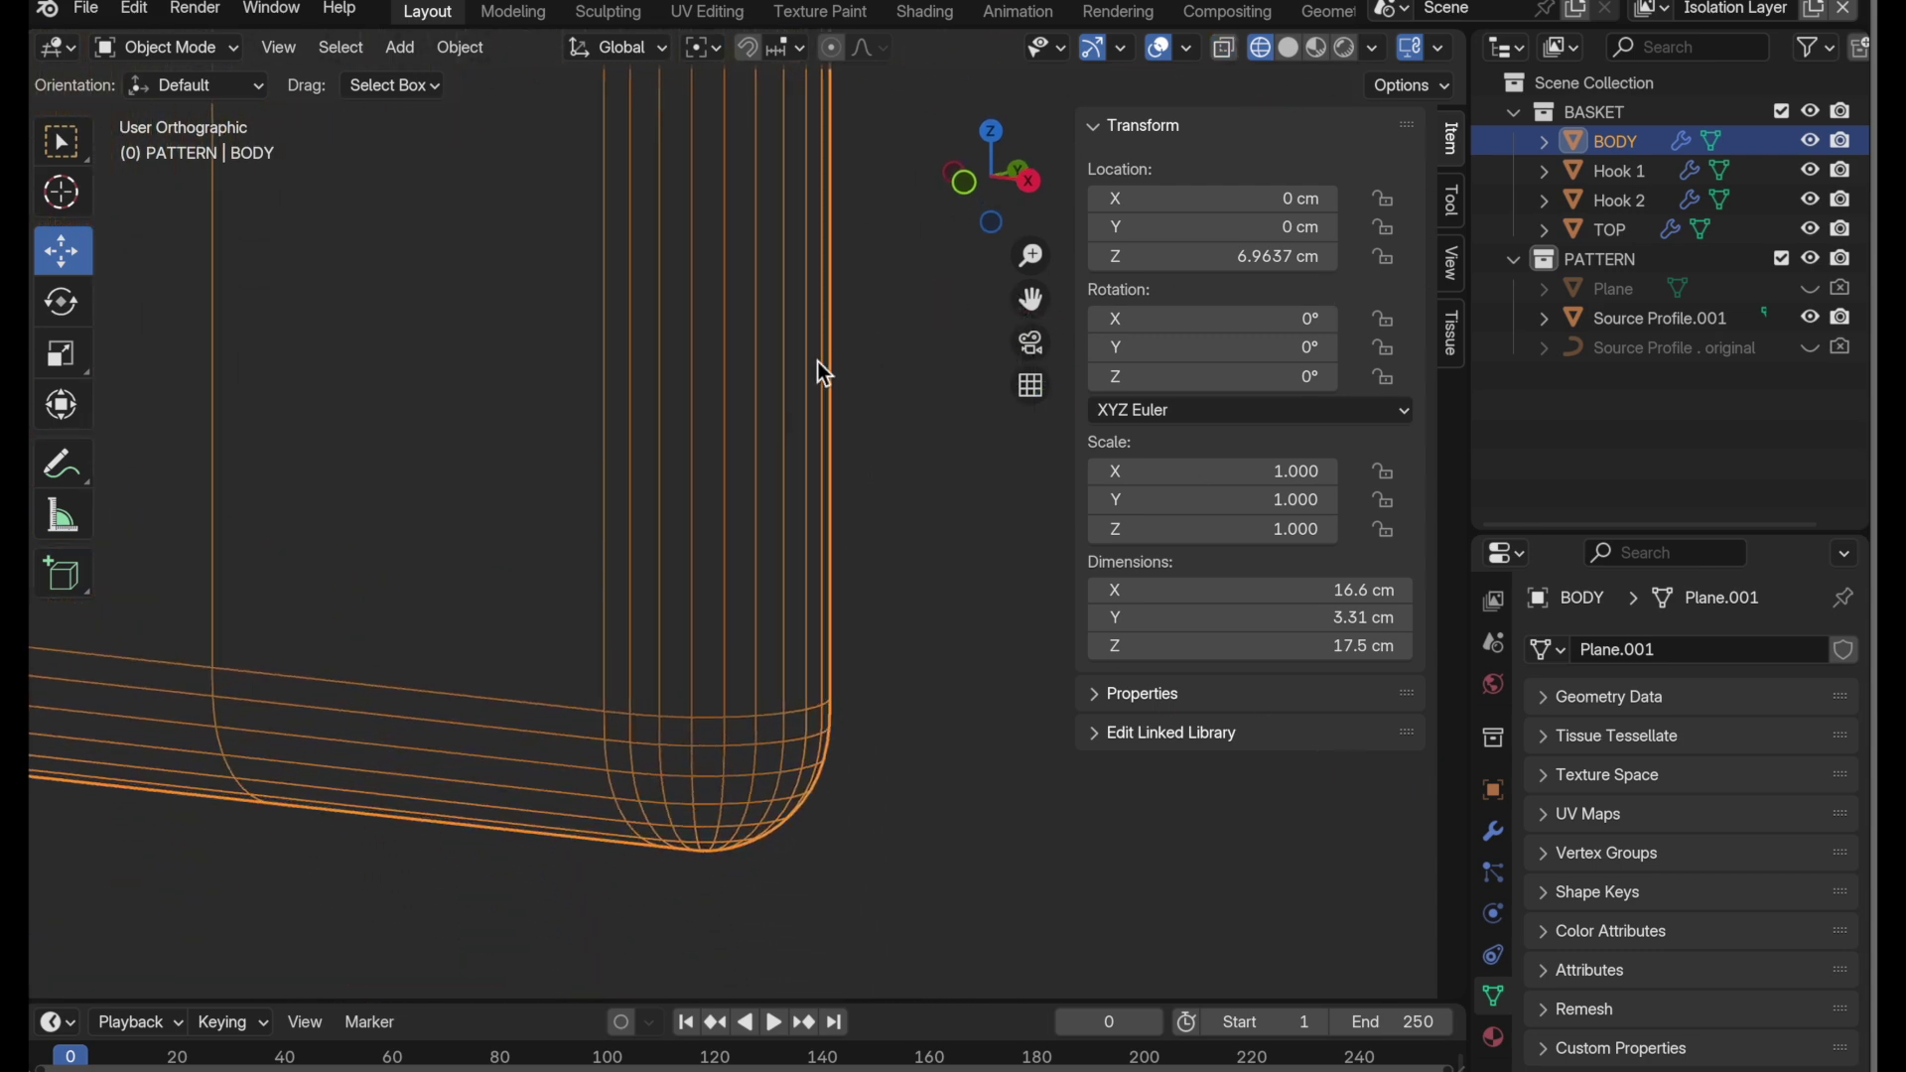
{"action": "key", "text": "shift+d"}
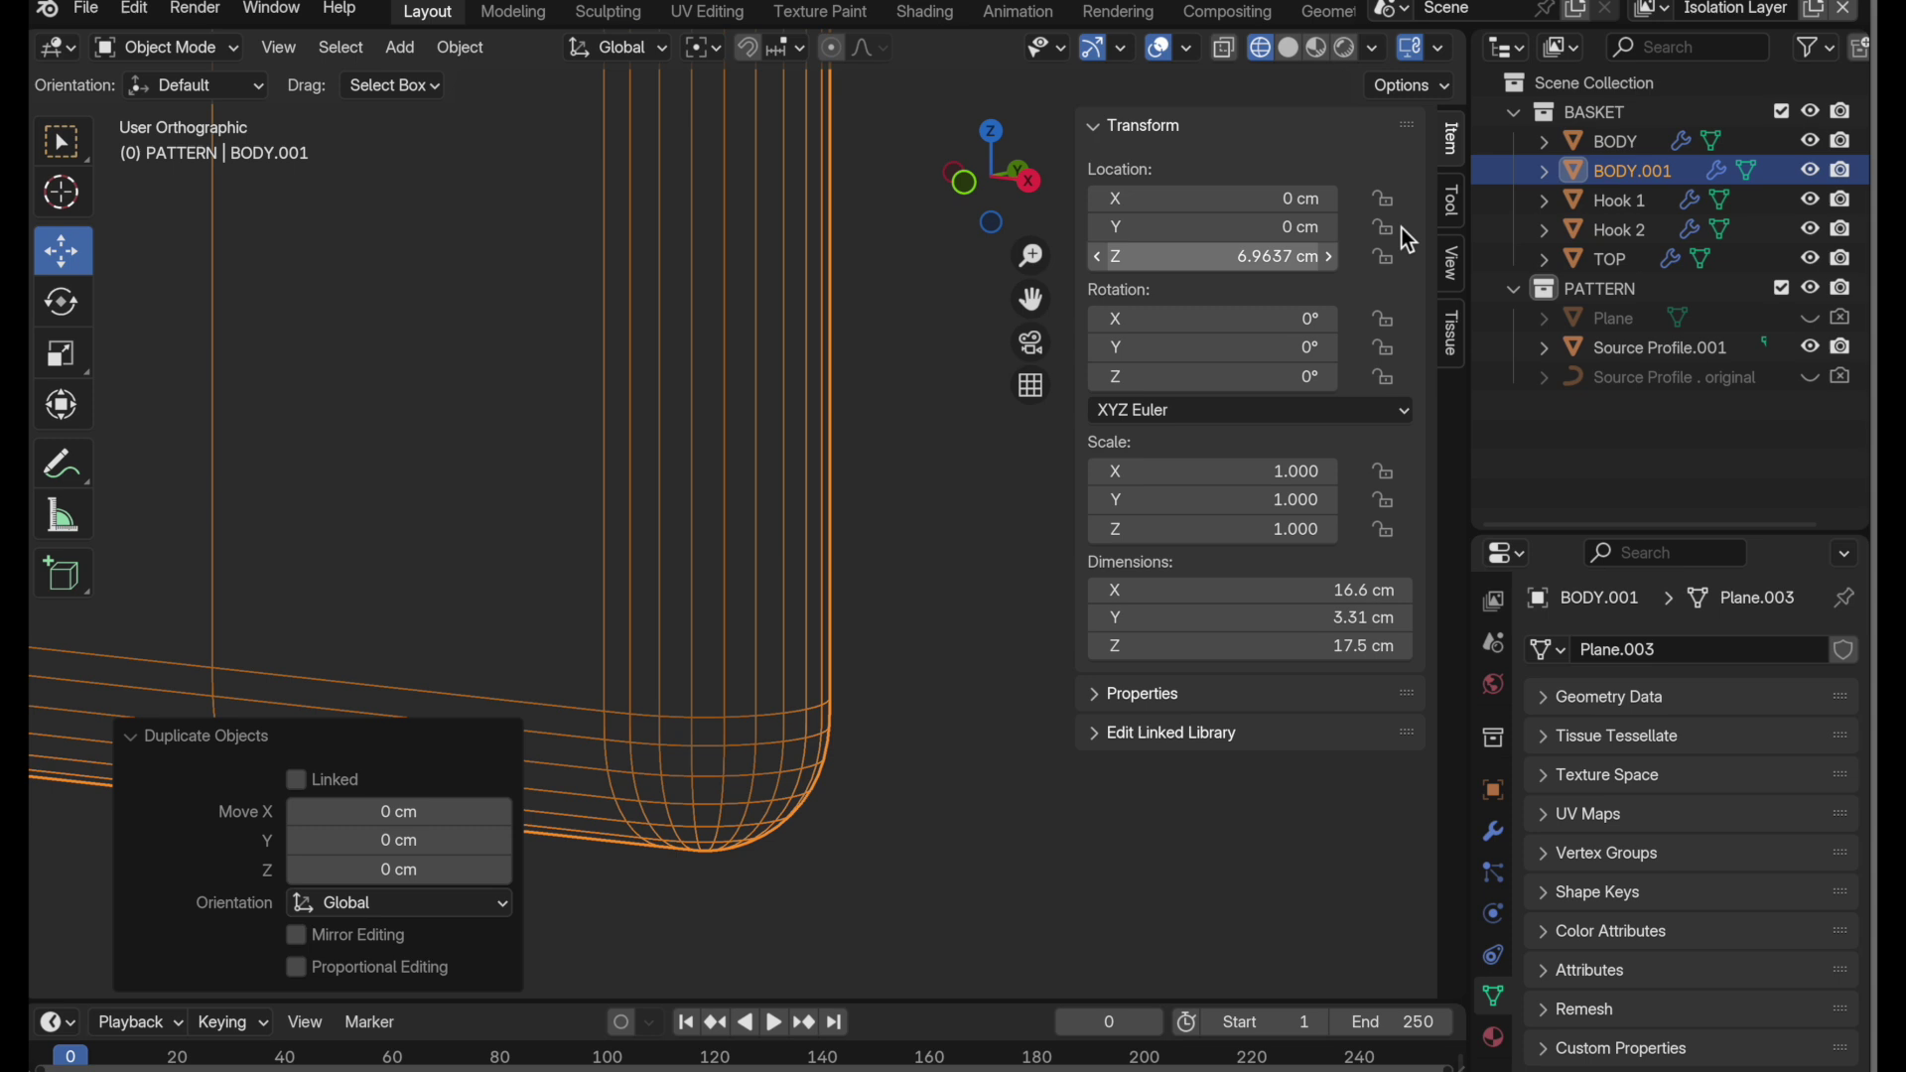
{"action": "left_click", "coordinate": [1811, 140]}
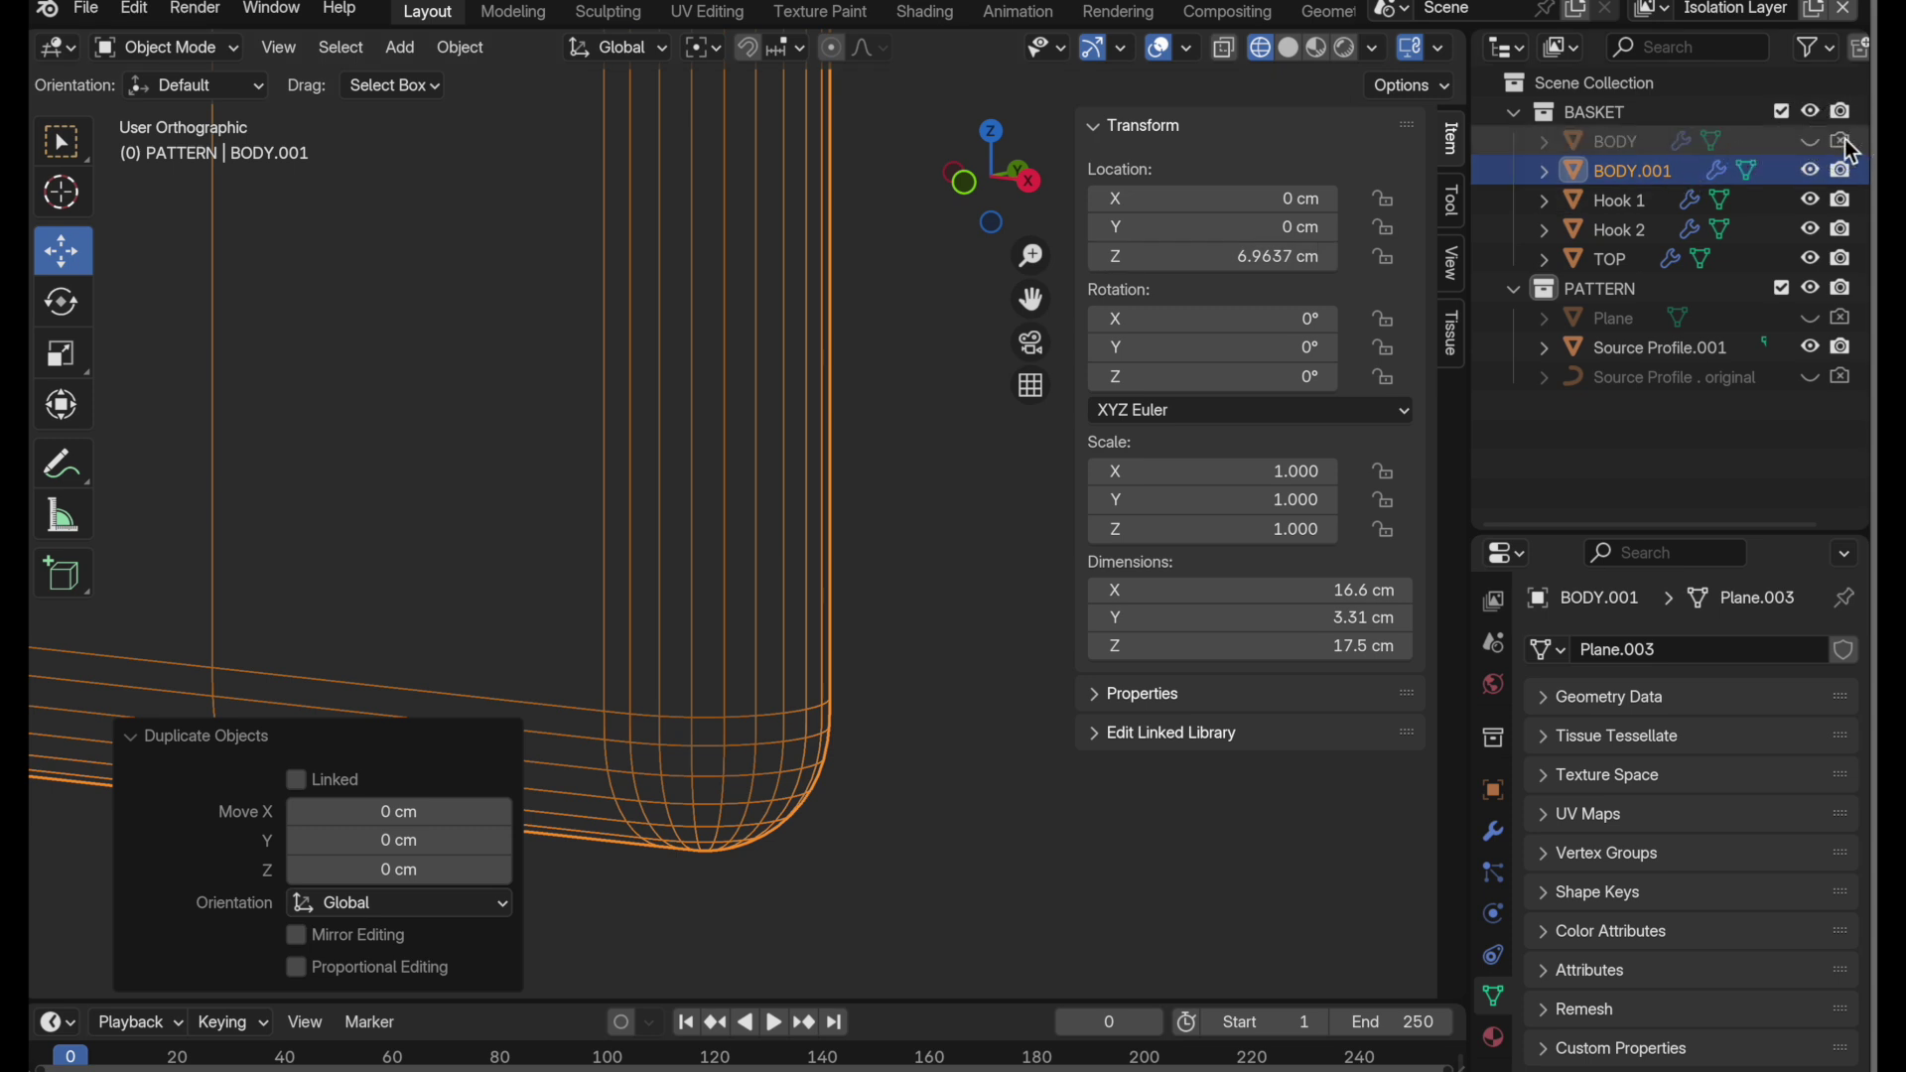
{"action": "left_click", "coordinate": [1842, 140]}
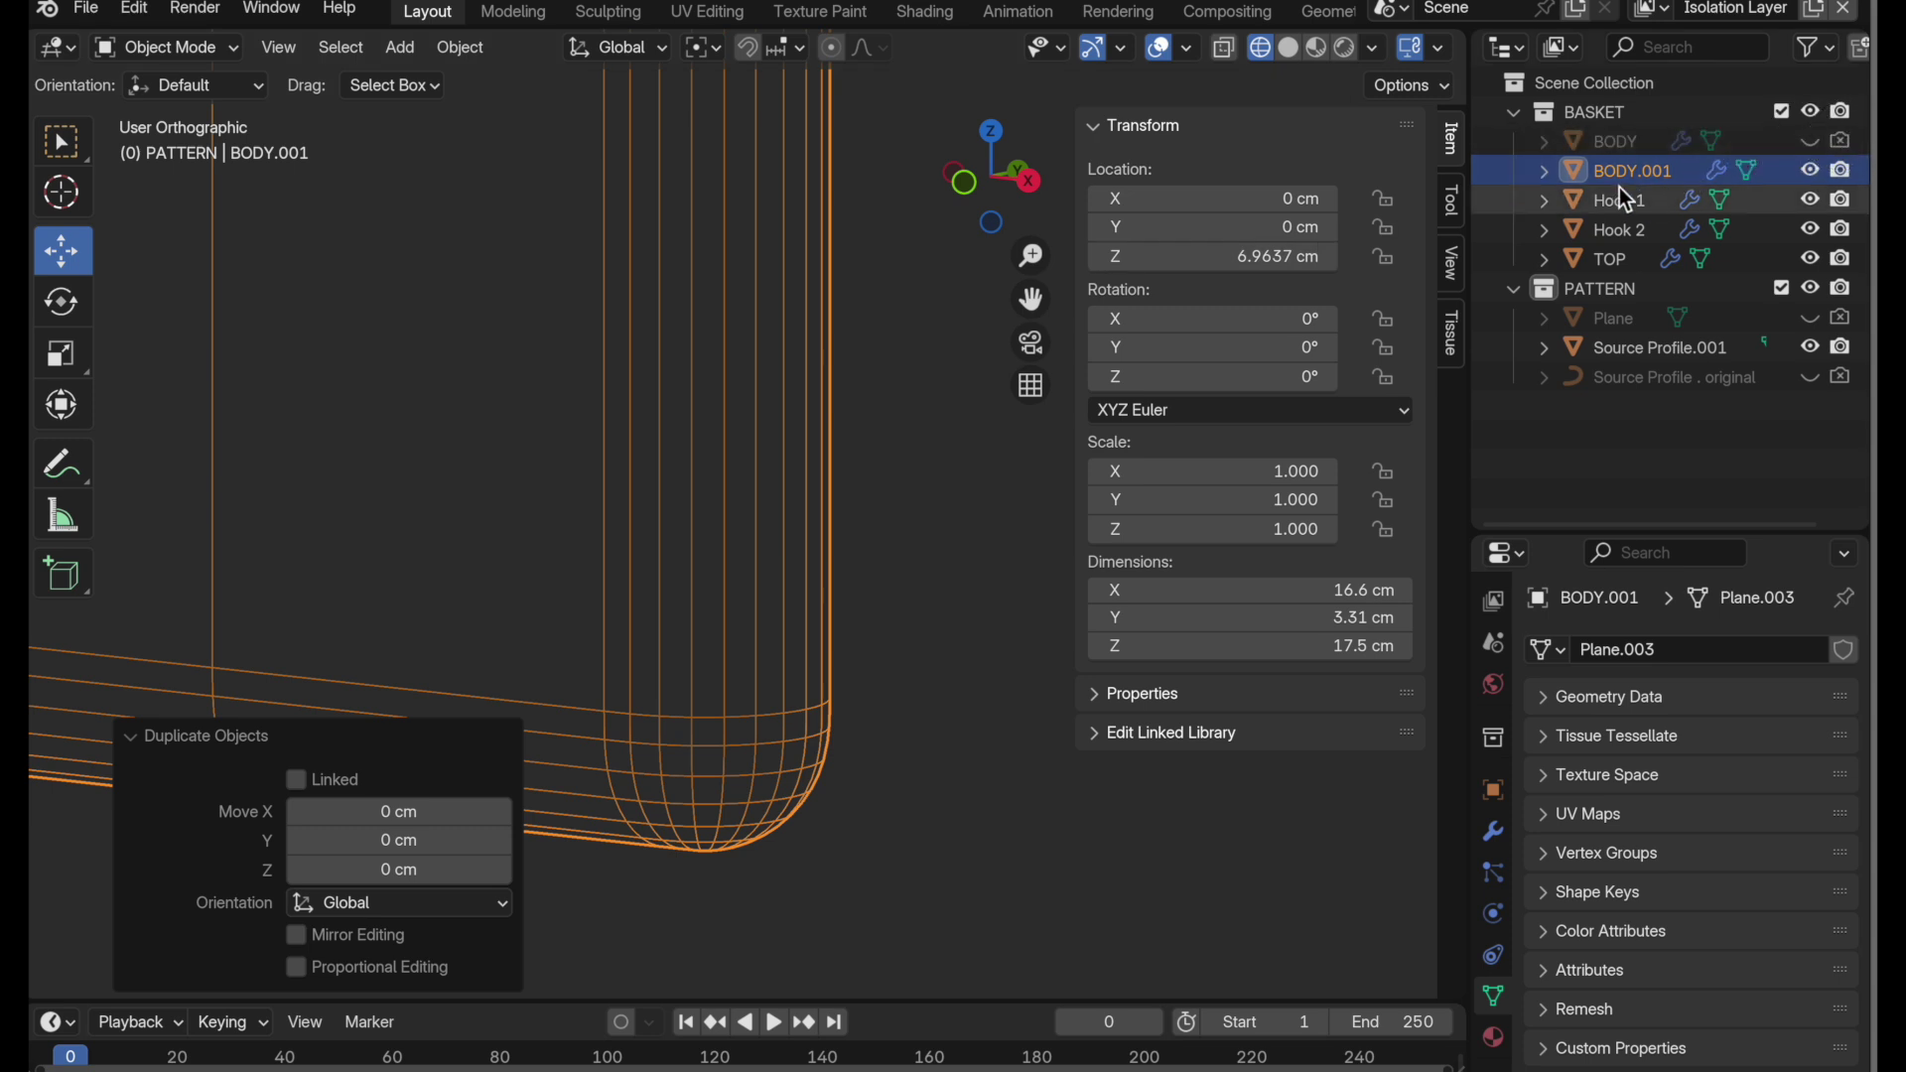
- Apply BODY.001's Subdivision modifier so the denser geometry is baked into its mesh
{"action": "left_click", "coordinate": [1493, 832]}
{"action": "left_click", "coordinate": [1809, 784]}
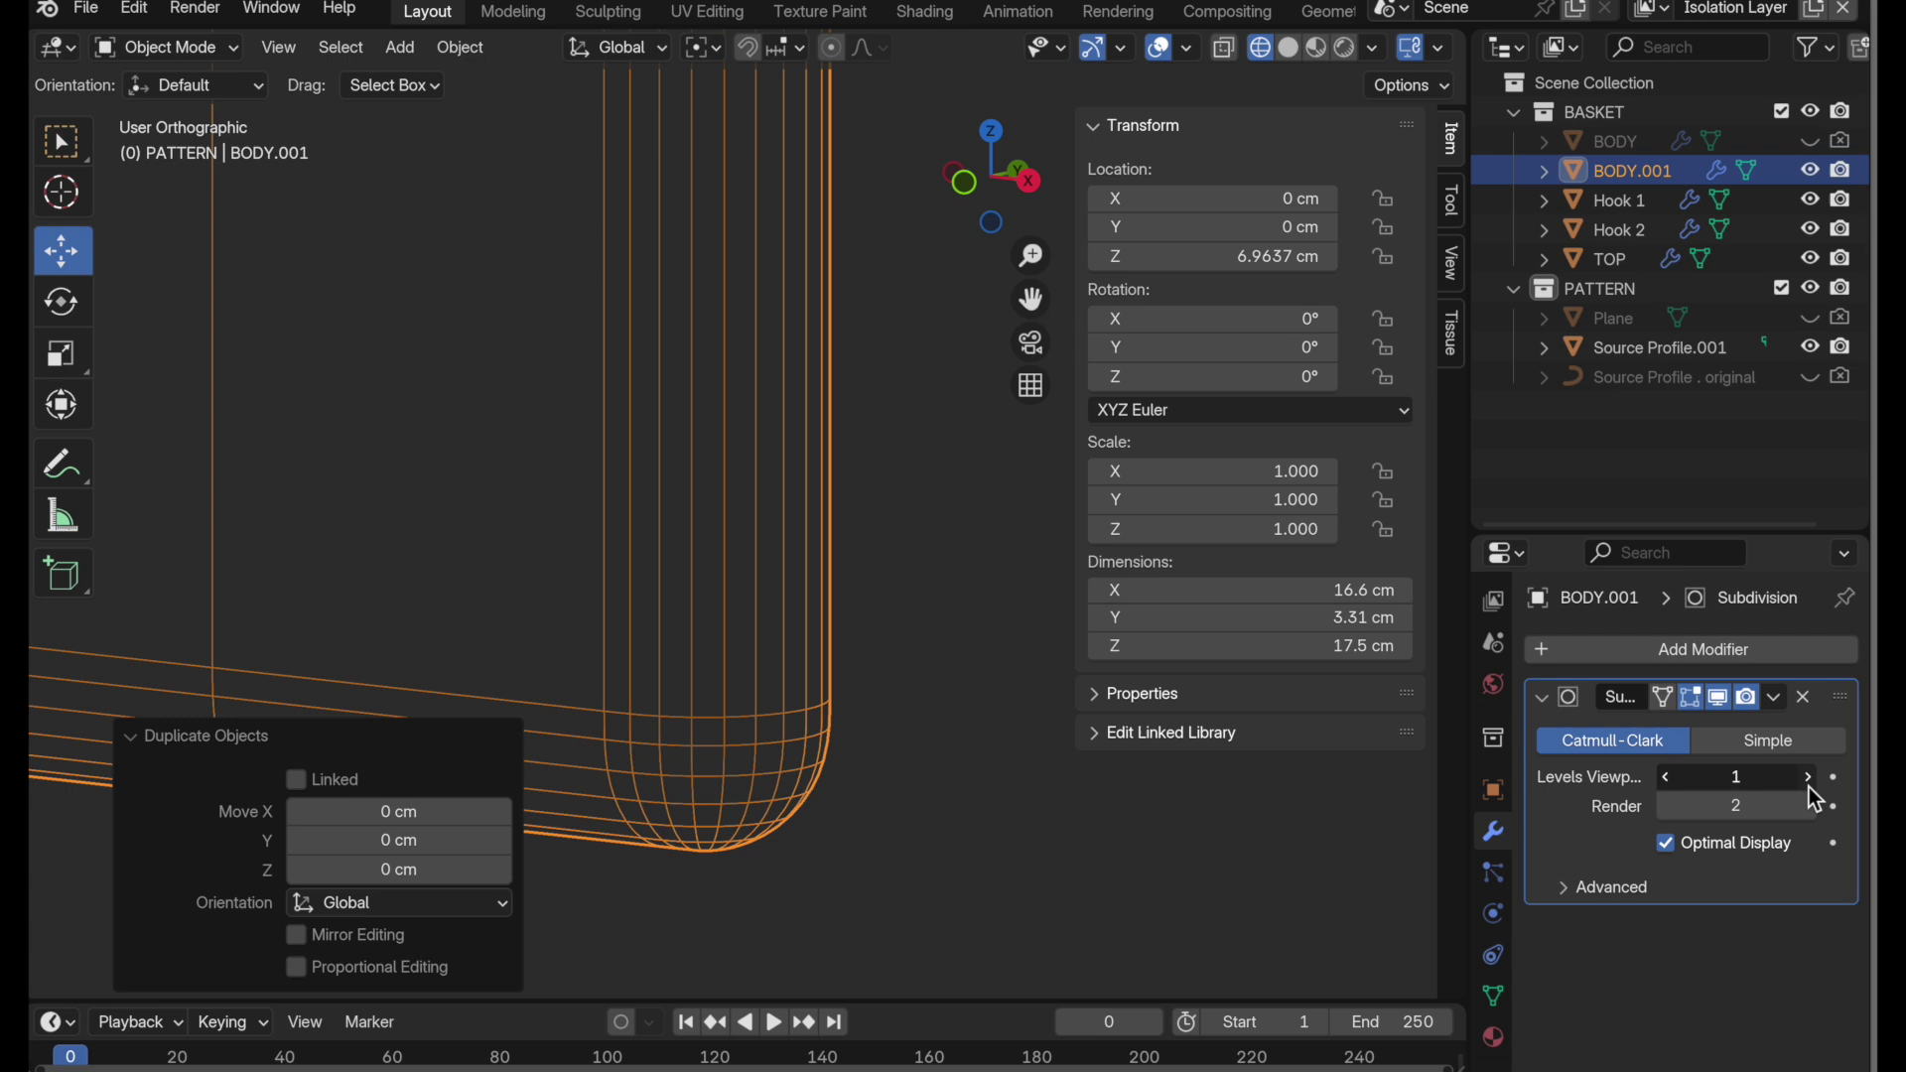
{"action": "left_click", "coordinate": [1775, 698]}
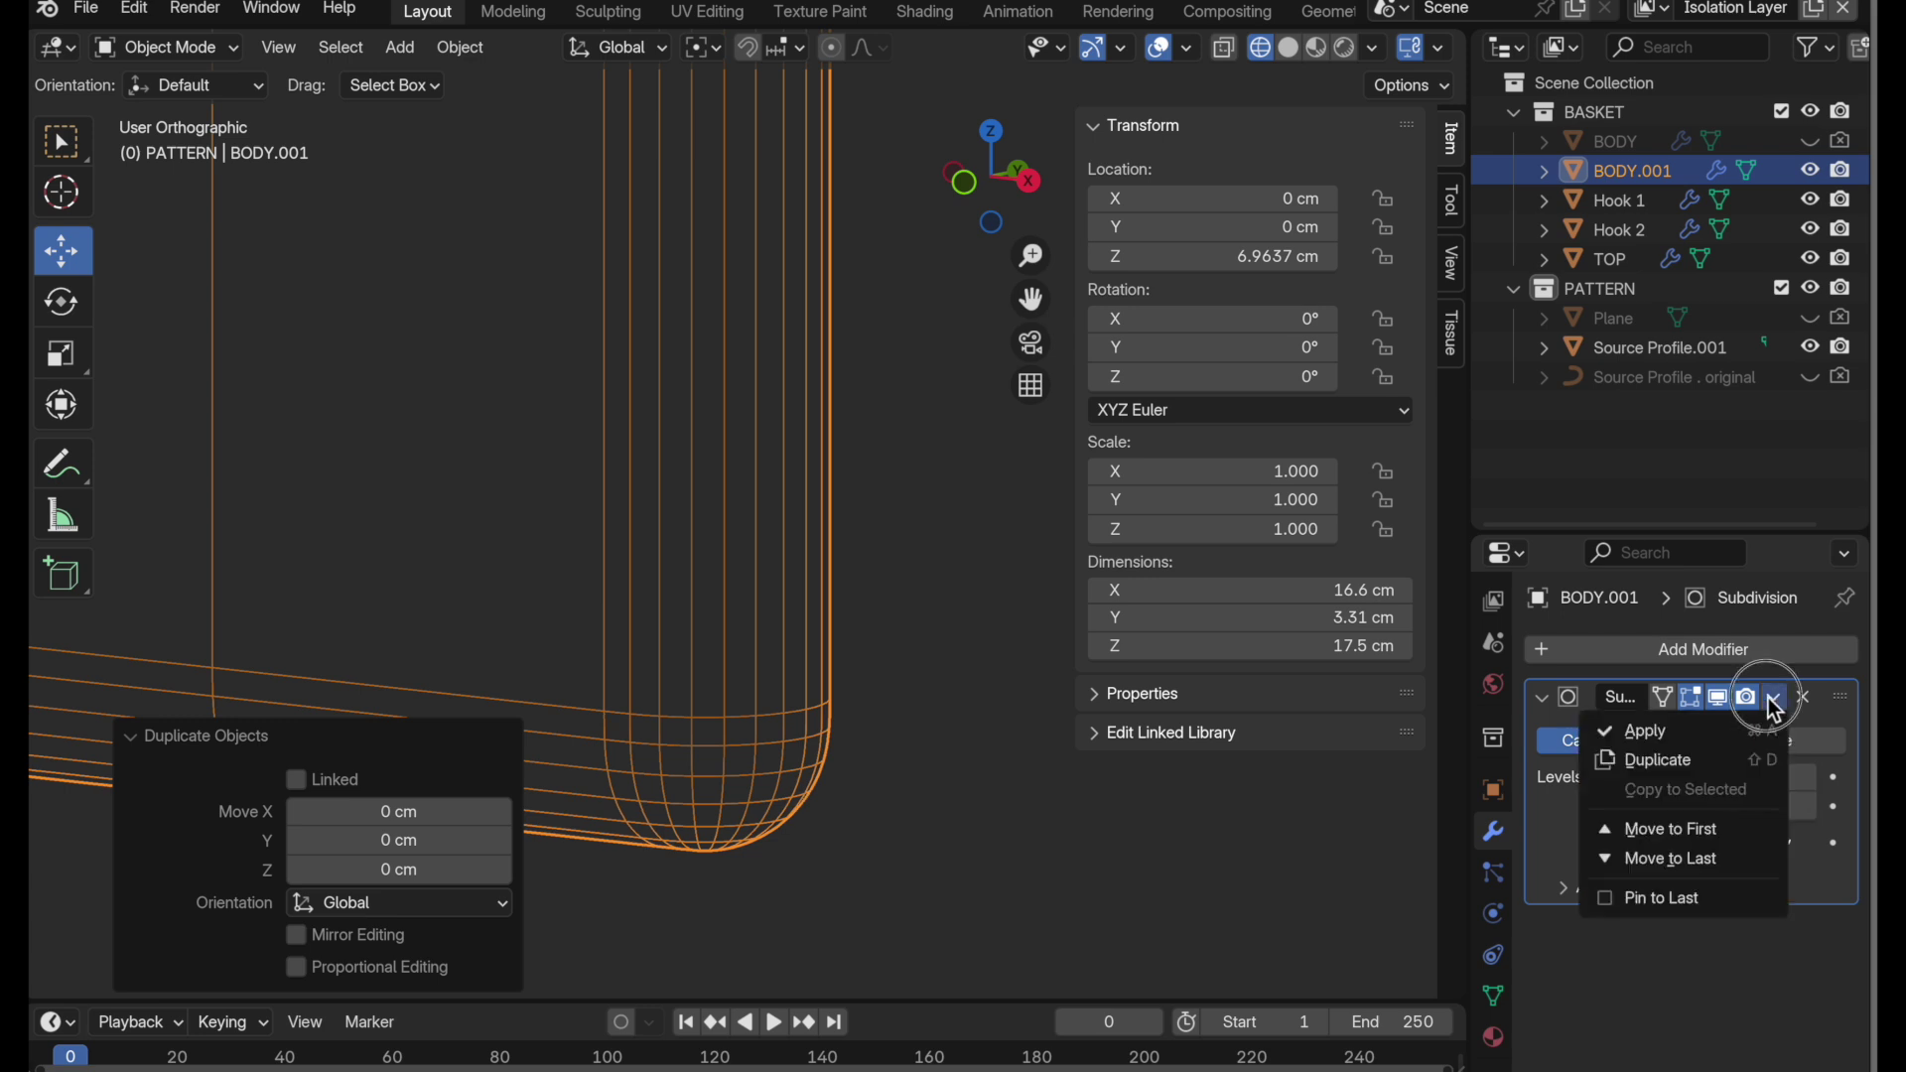
{"action": "left_click", "coordinate": [1718, 741]}
{"action": "scroll", "coordinate": [1494, 963], "scroll_direction": "down", "scroll_amount": 1}
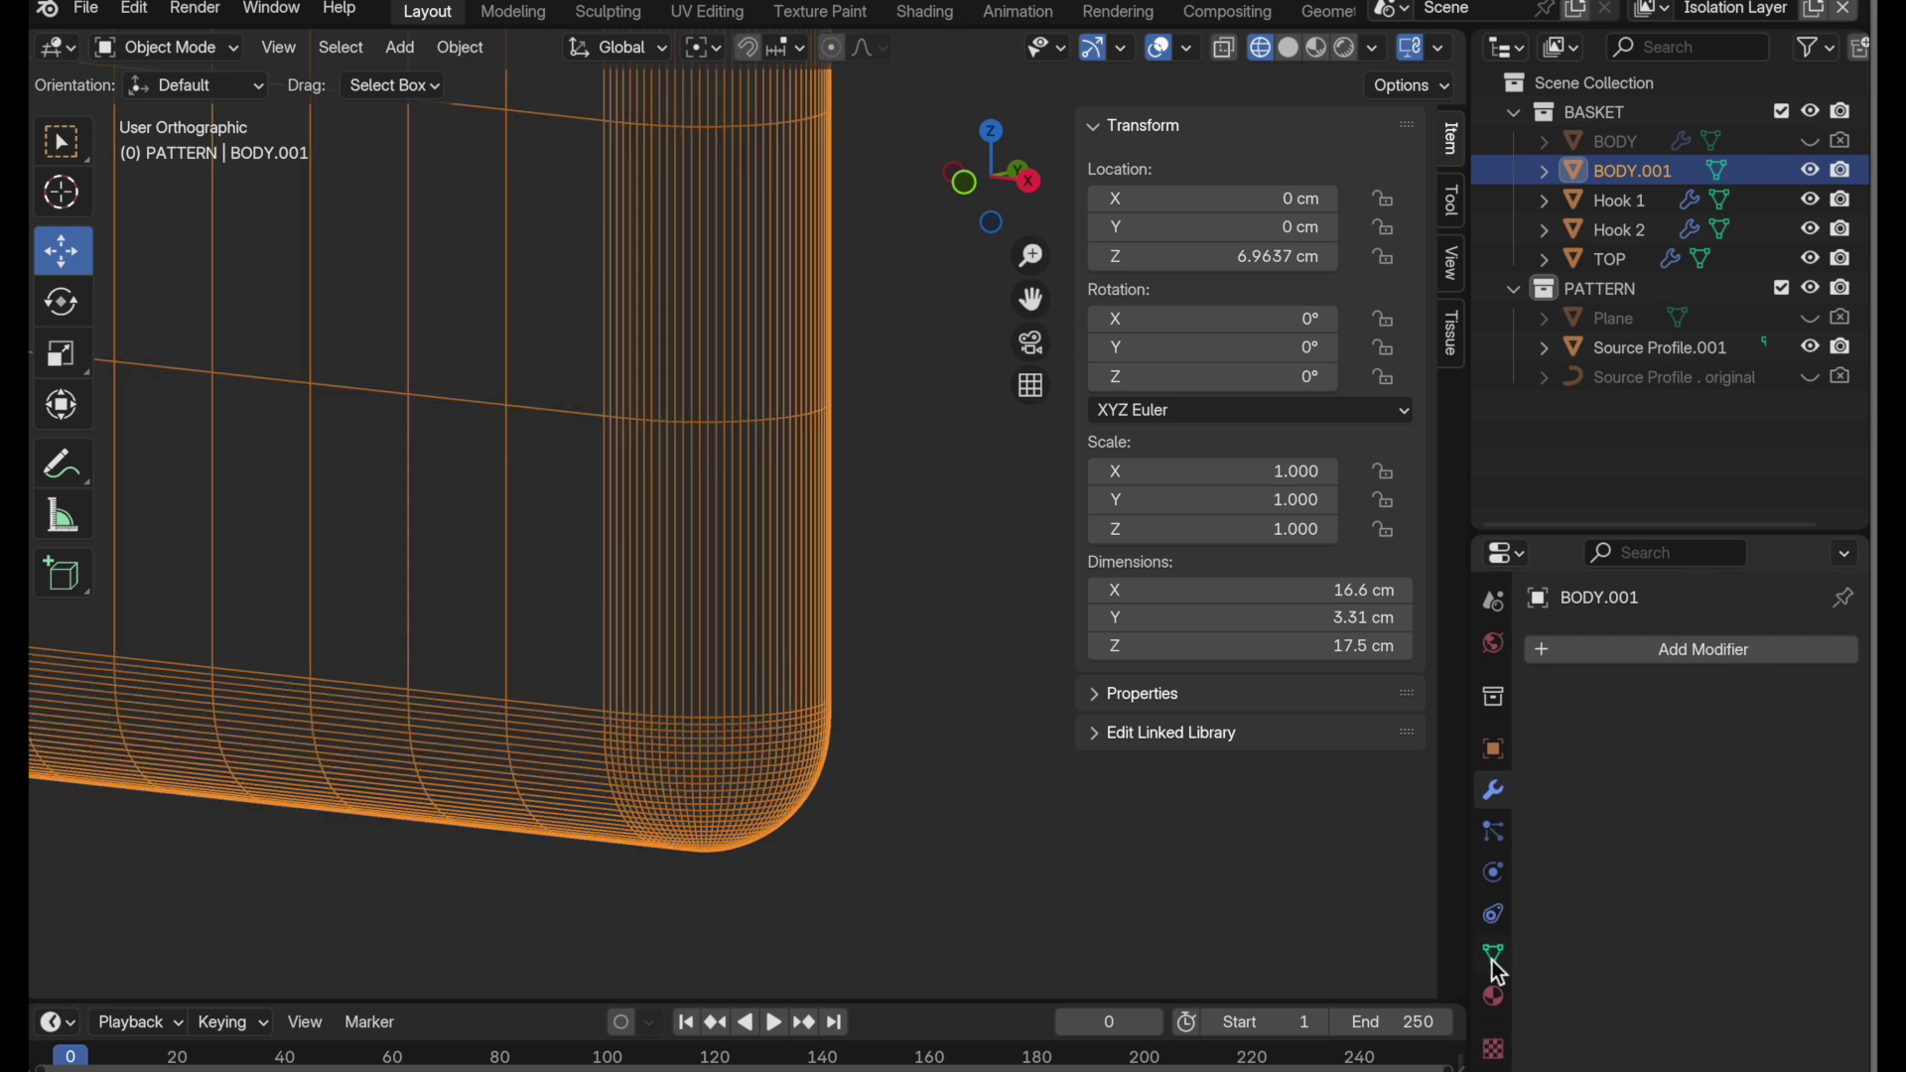
{"action": "left_click", "coordinate": [1493, 959]}
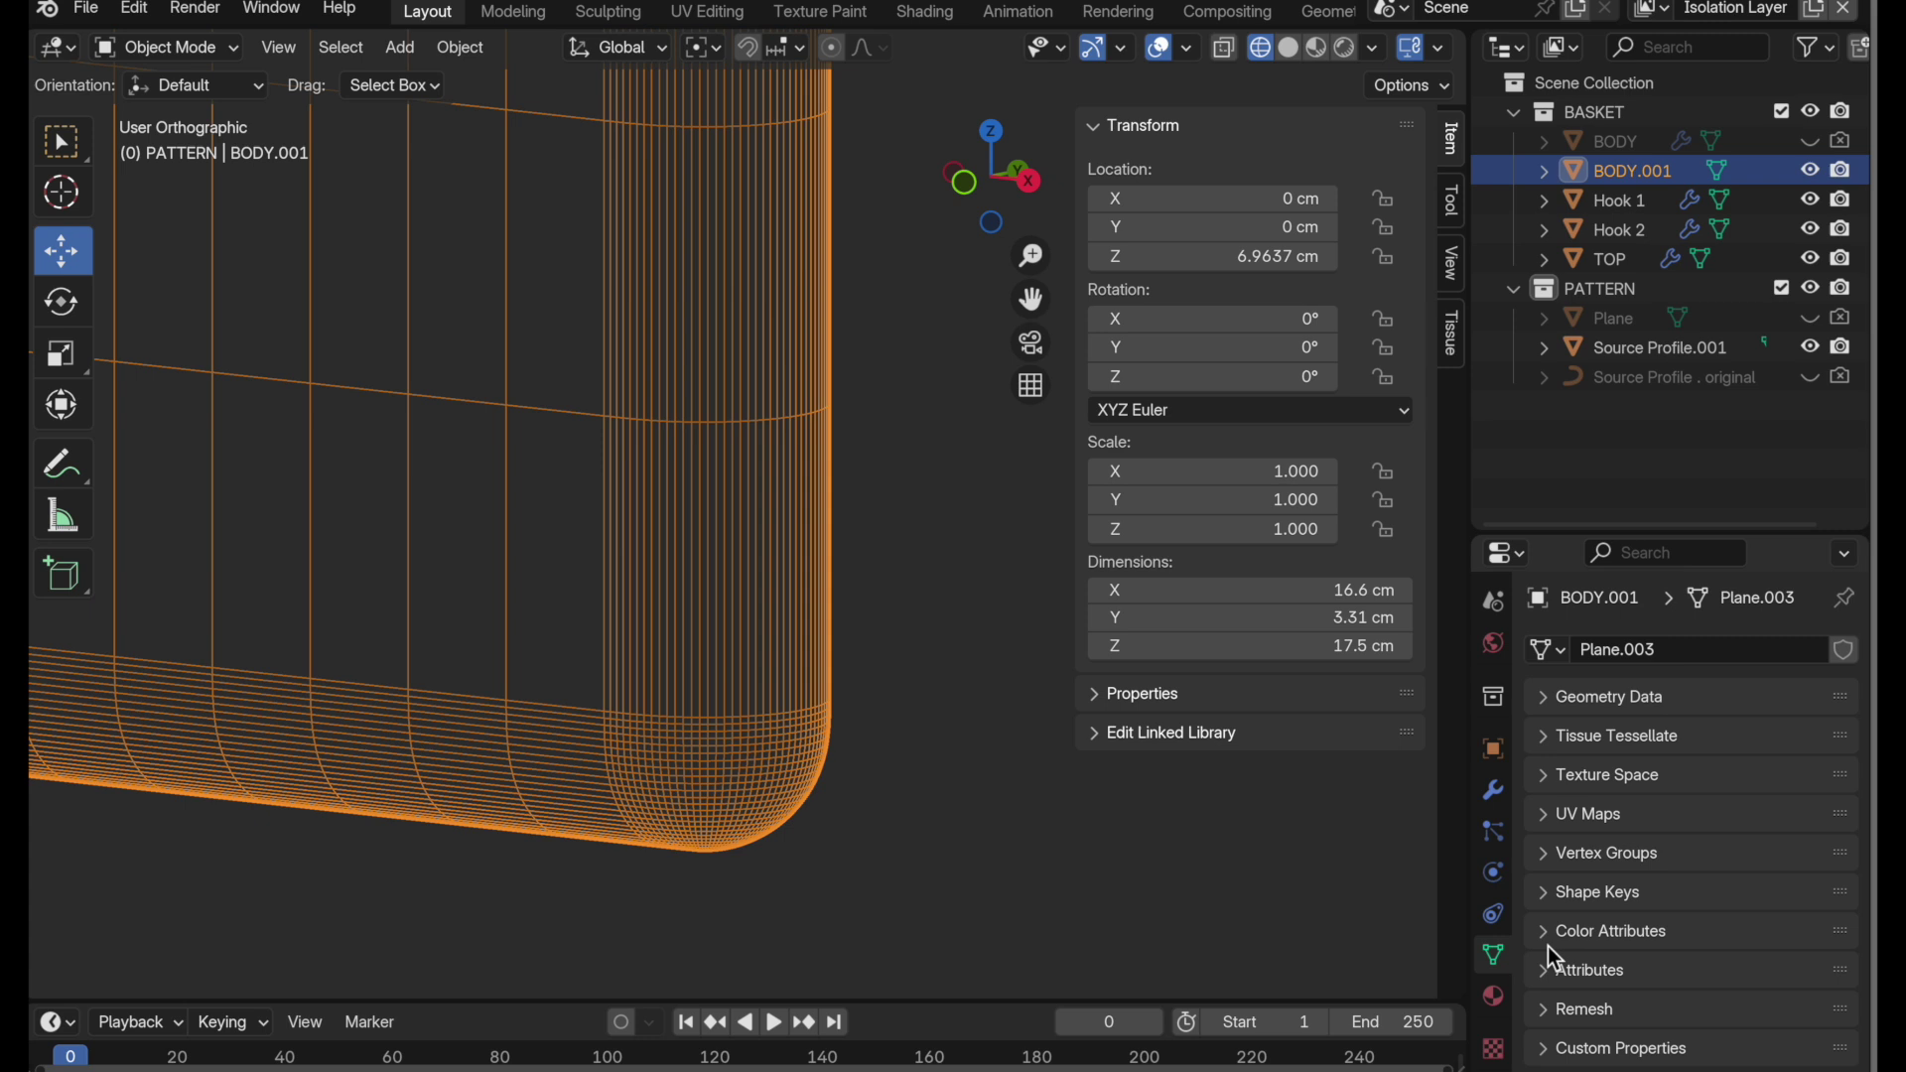
- QuadriFlow-remesh BODY.001 in Quad mode with a target of 2000 faces
{"action": "left_click", "coordinate": [1541, 1023]}
{"action": "left_click_drag", "start_coordinate": [1844, 1004], "coordinate": [1815, 821]}
{"action": "left_click", "coordinate": [1802, 822]}
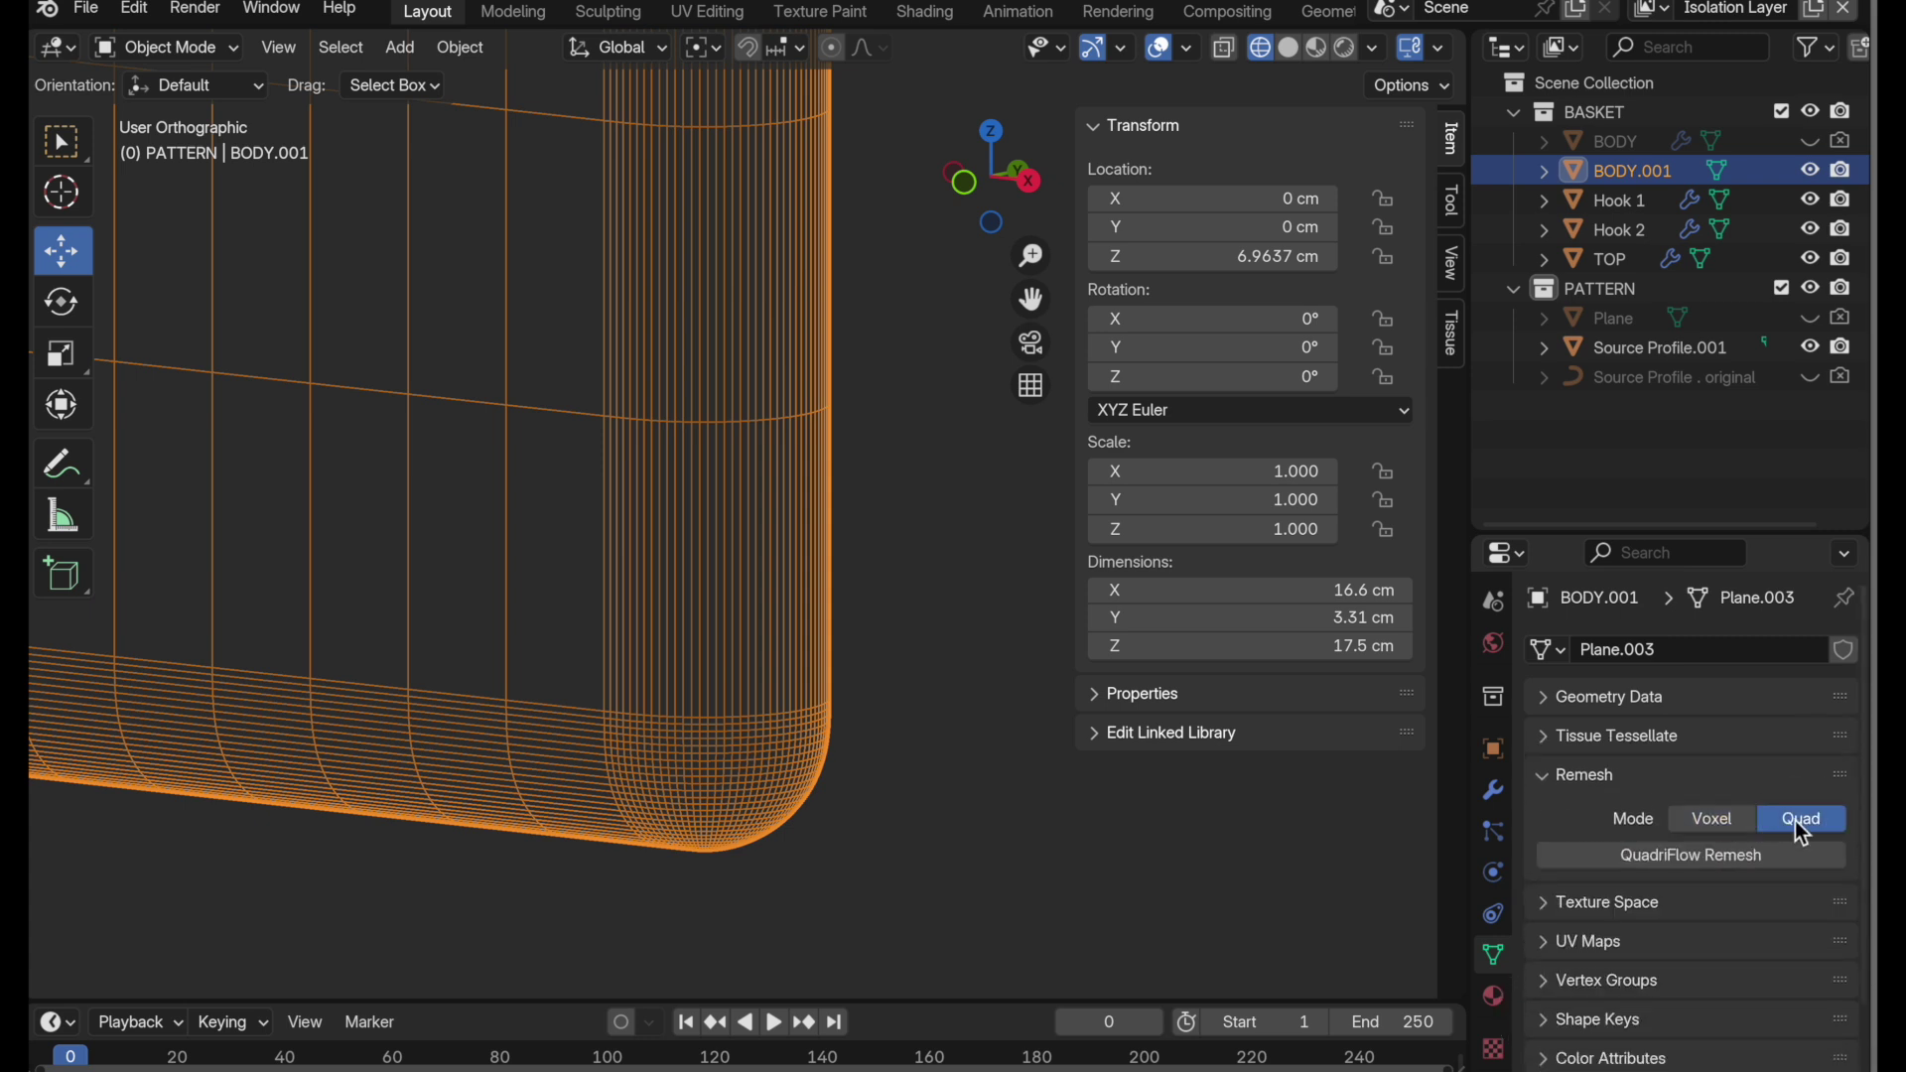
{"action": "left_click", "coordinate": [1763, 856]}
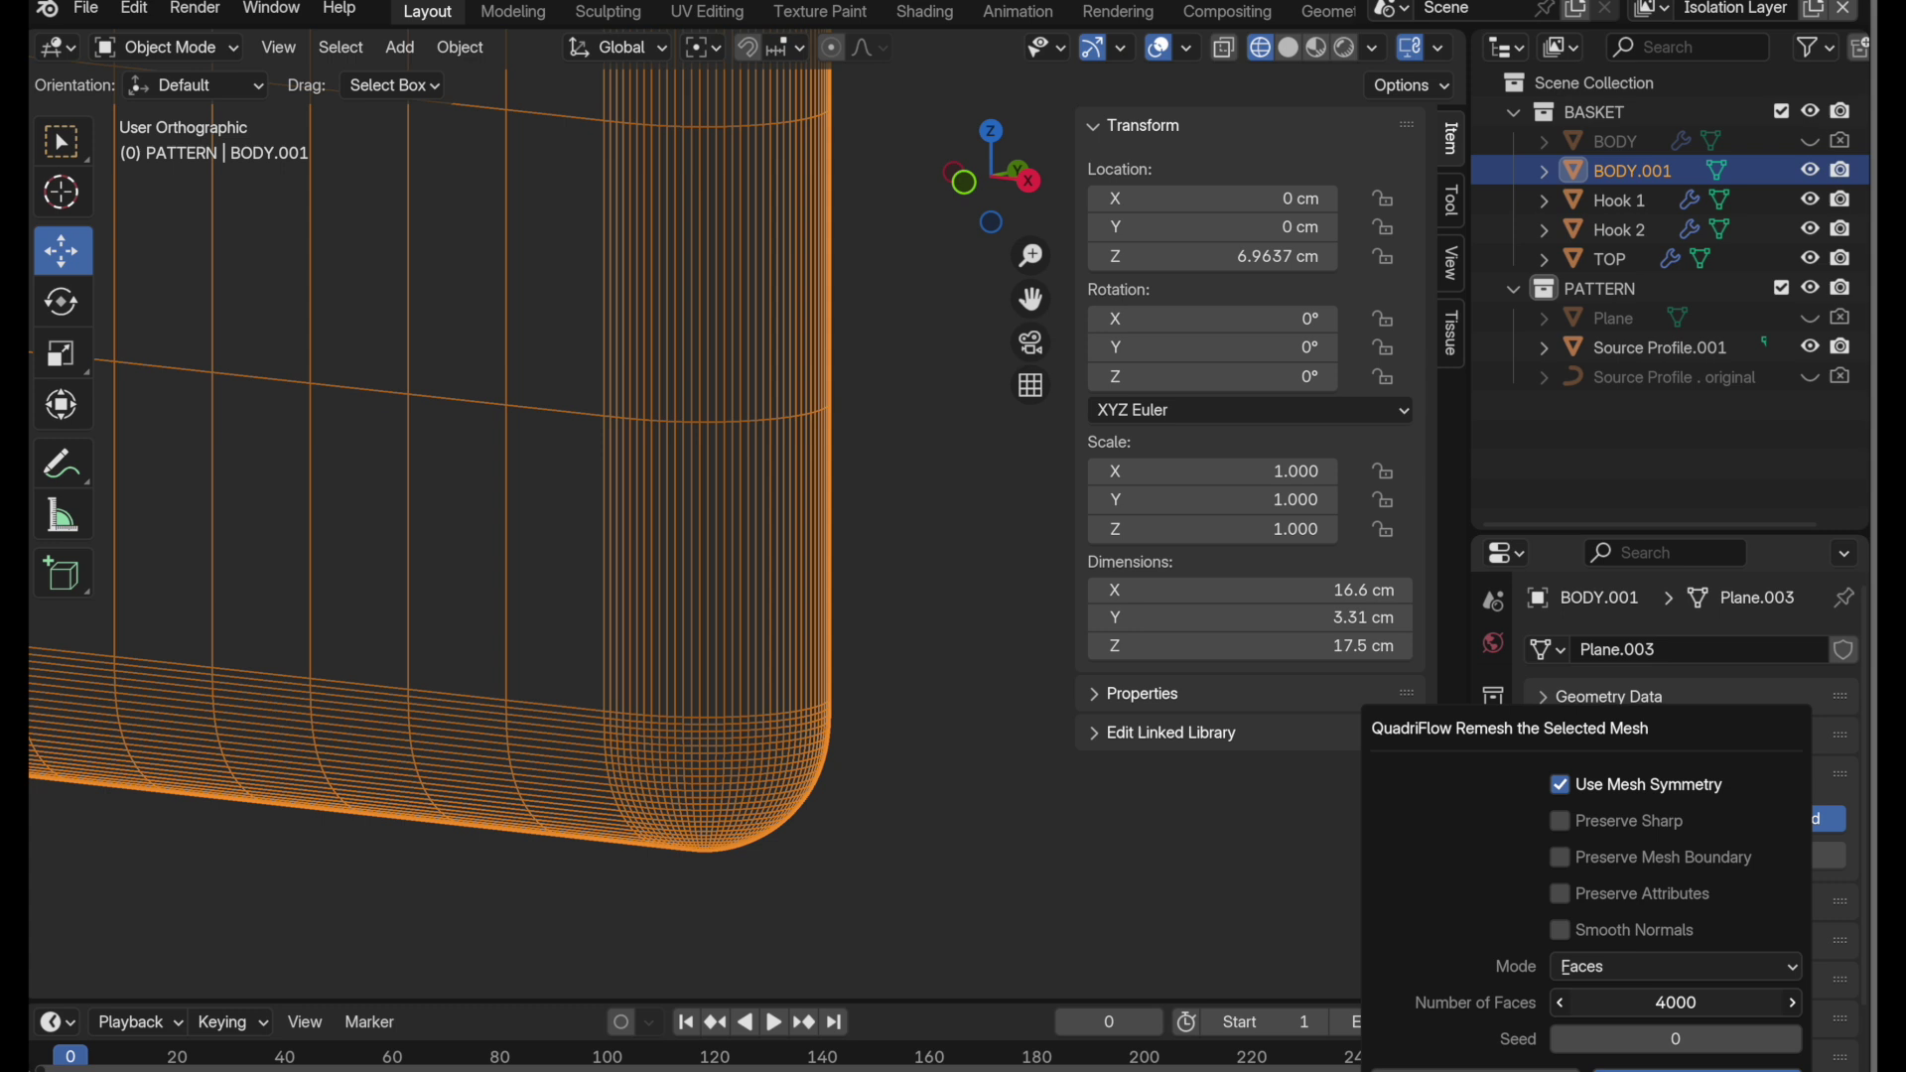
{"action": "left_click", "coordinate": [1704, 1002]}
{"action": "type", "text": "2000"}
{"action": "left_click", "coordinate": [1688, 1067]}
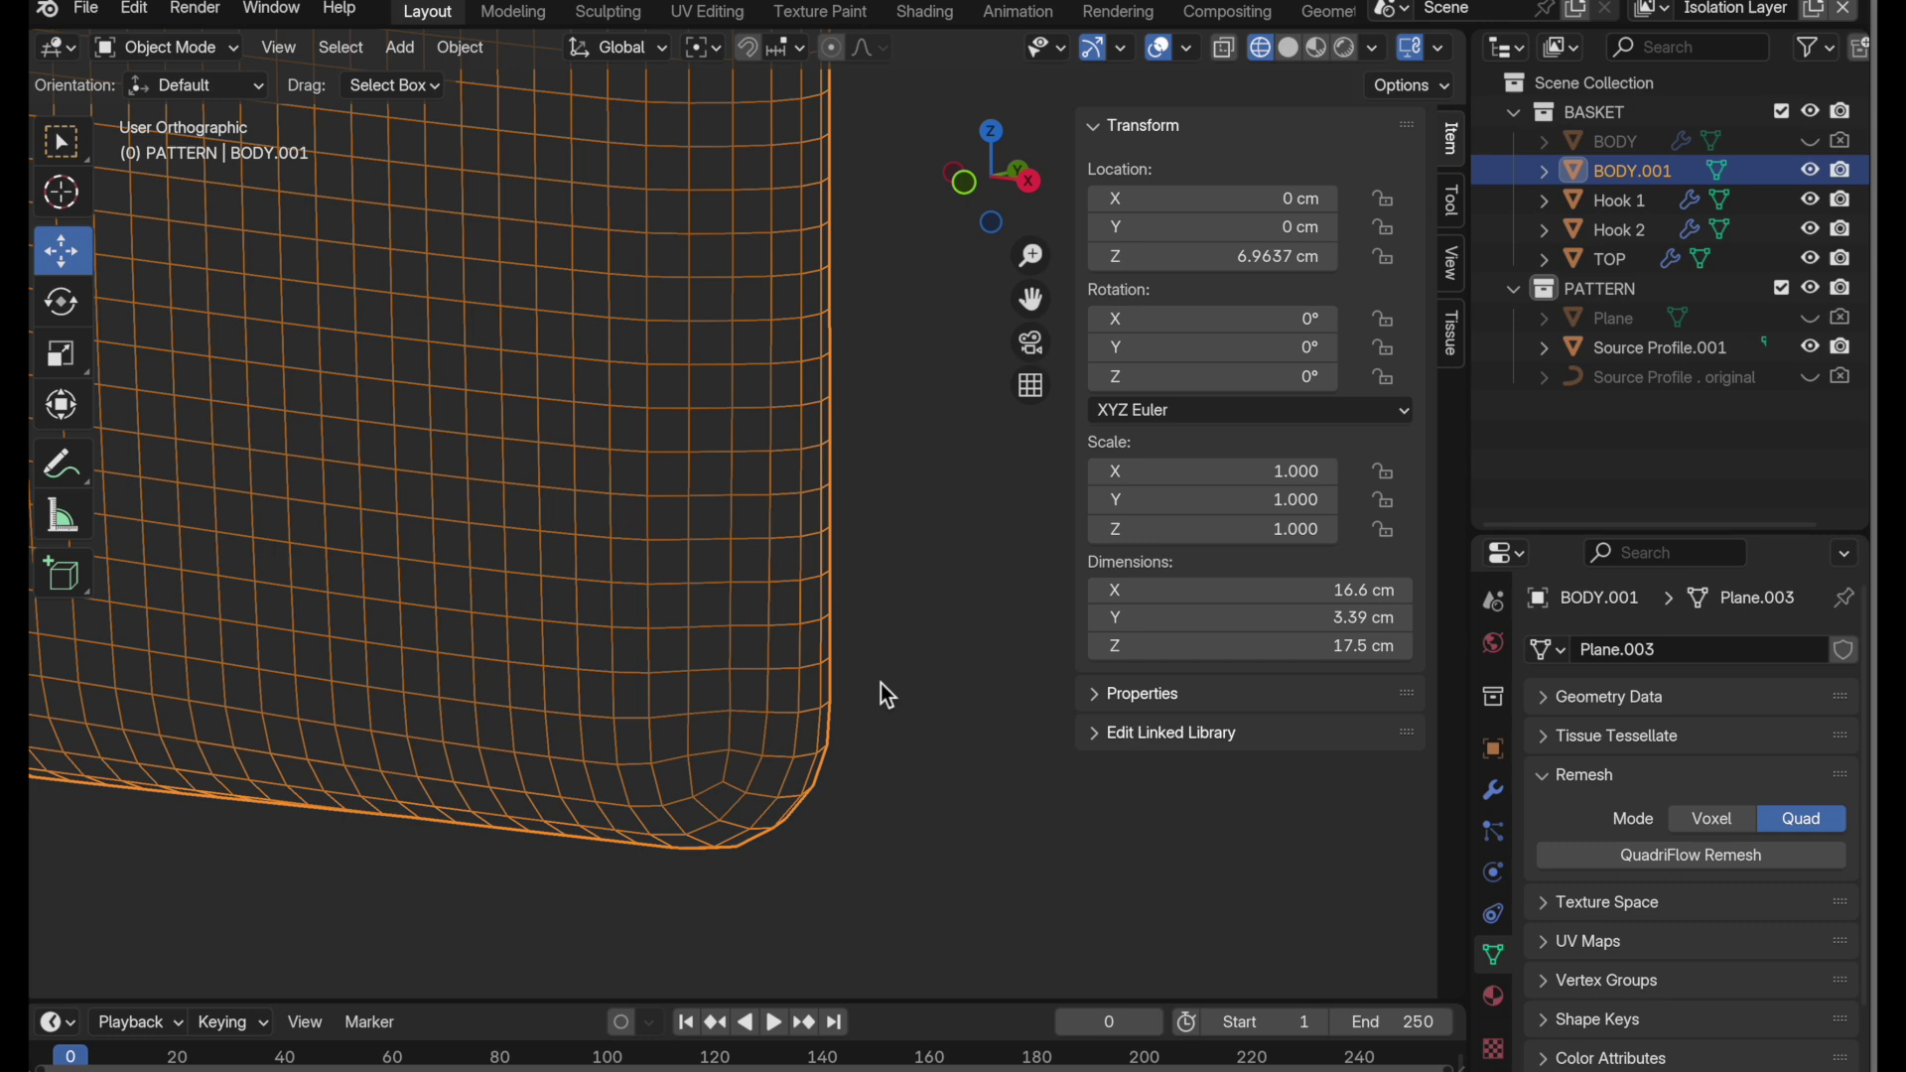
{"action": "middle_click_drag", "start_coordinate": [838, 699], "coordinate": [1154, 679]}
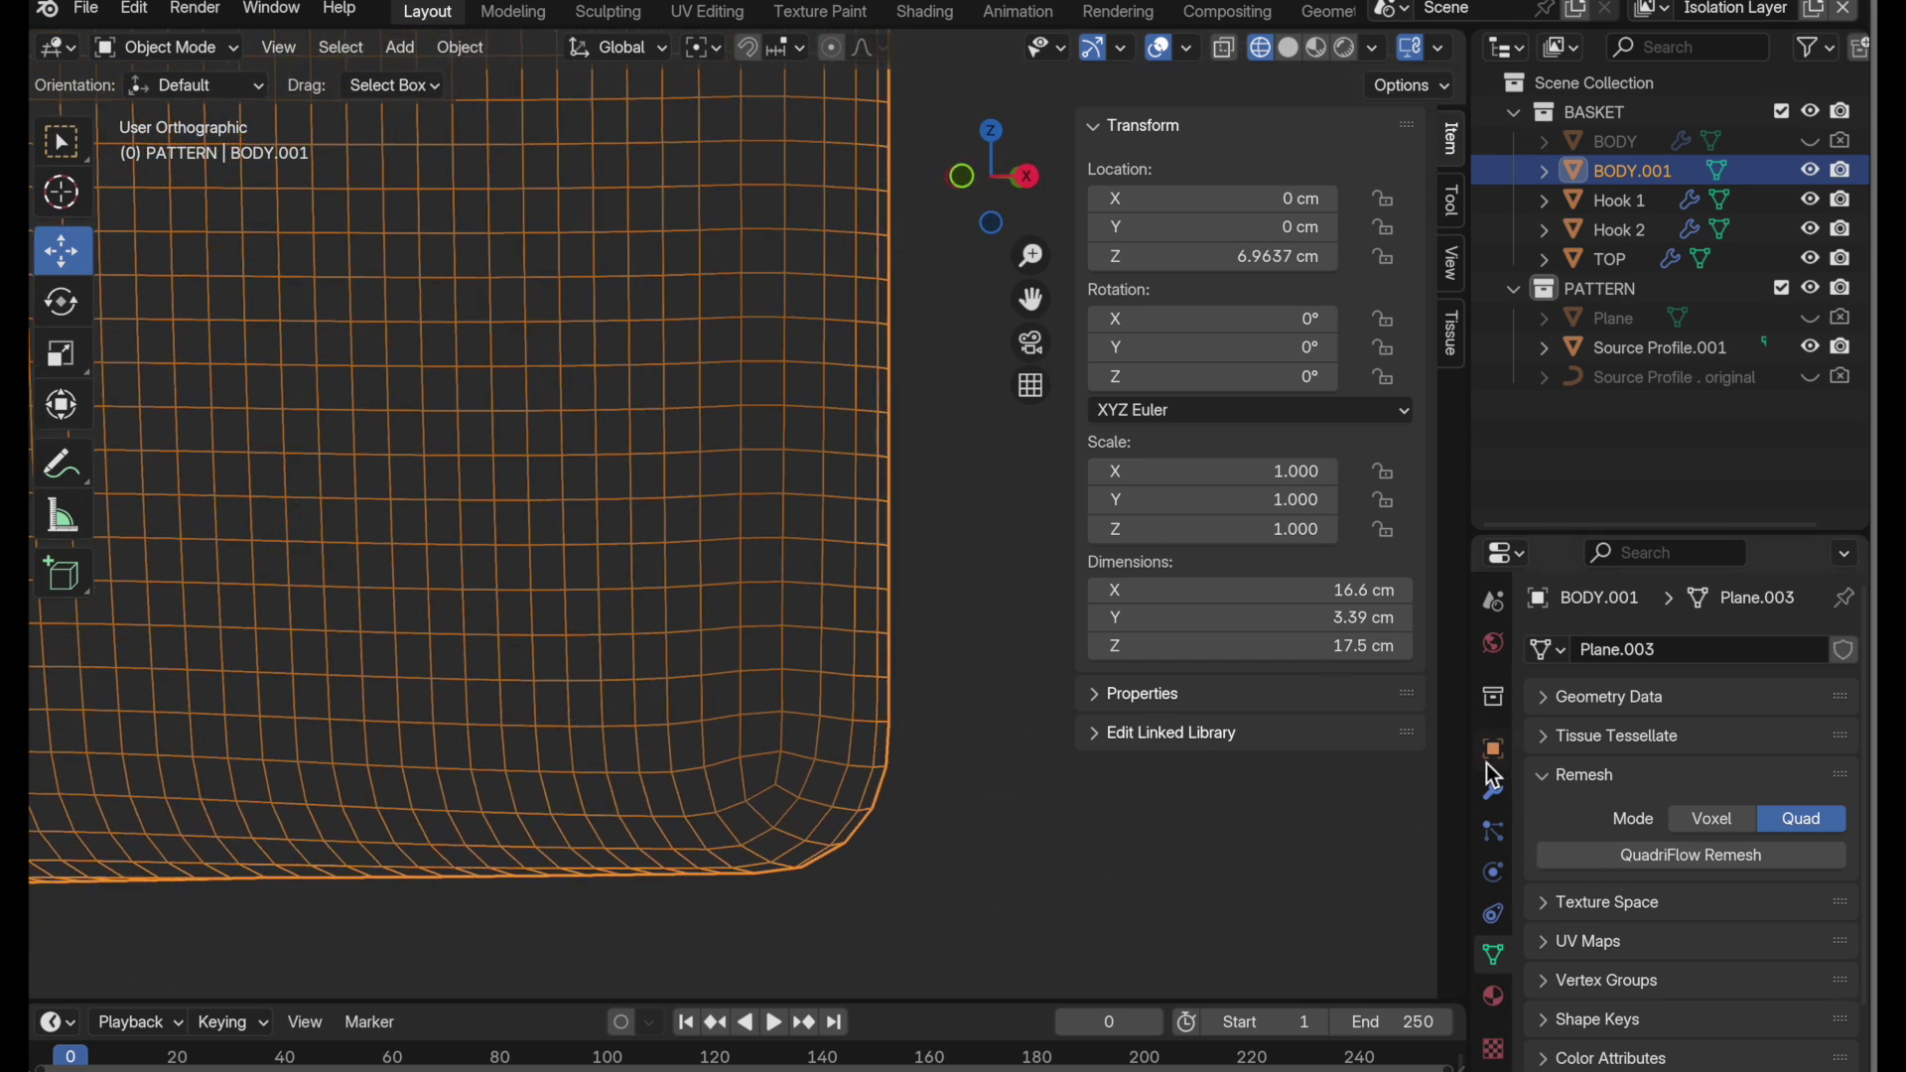
- Add a level-2 Subdivision Surface modifier to BODY.001 and turn on X-ray view
{"action": "left_click", "coordinate": [1494, 794]}
{"action": "left_click", "coordinate": [1743, 646]}
{"action": "mouse_move", "coordinate": [1743, 646]}
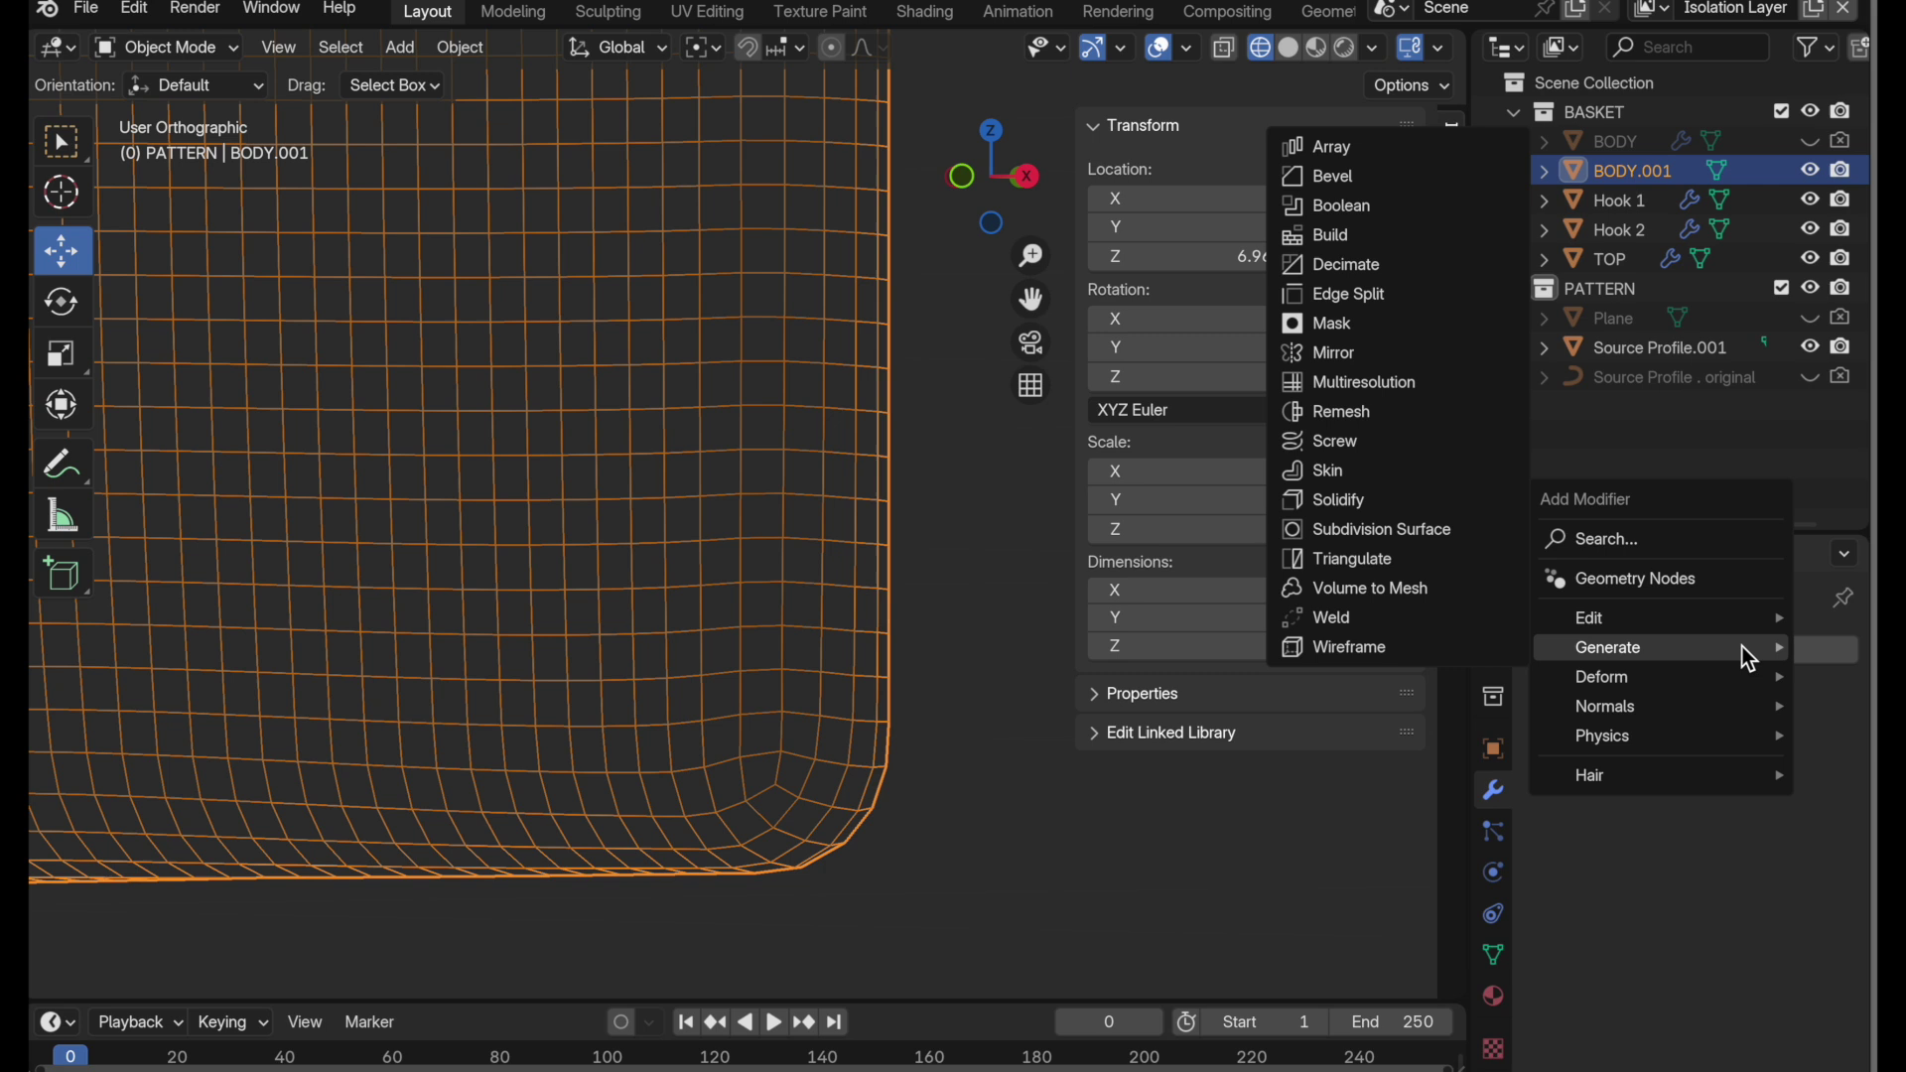
{"action": "left_click", "coordinate": [1368, 536]}
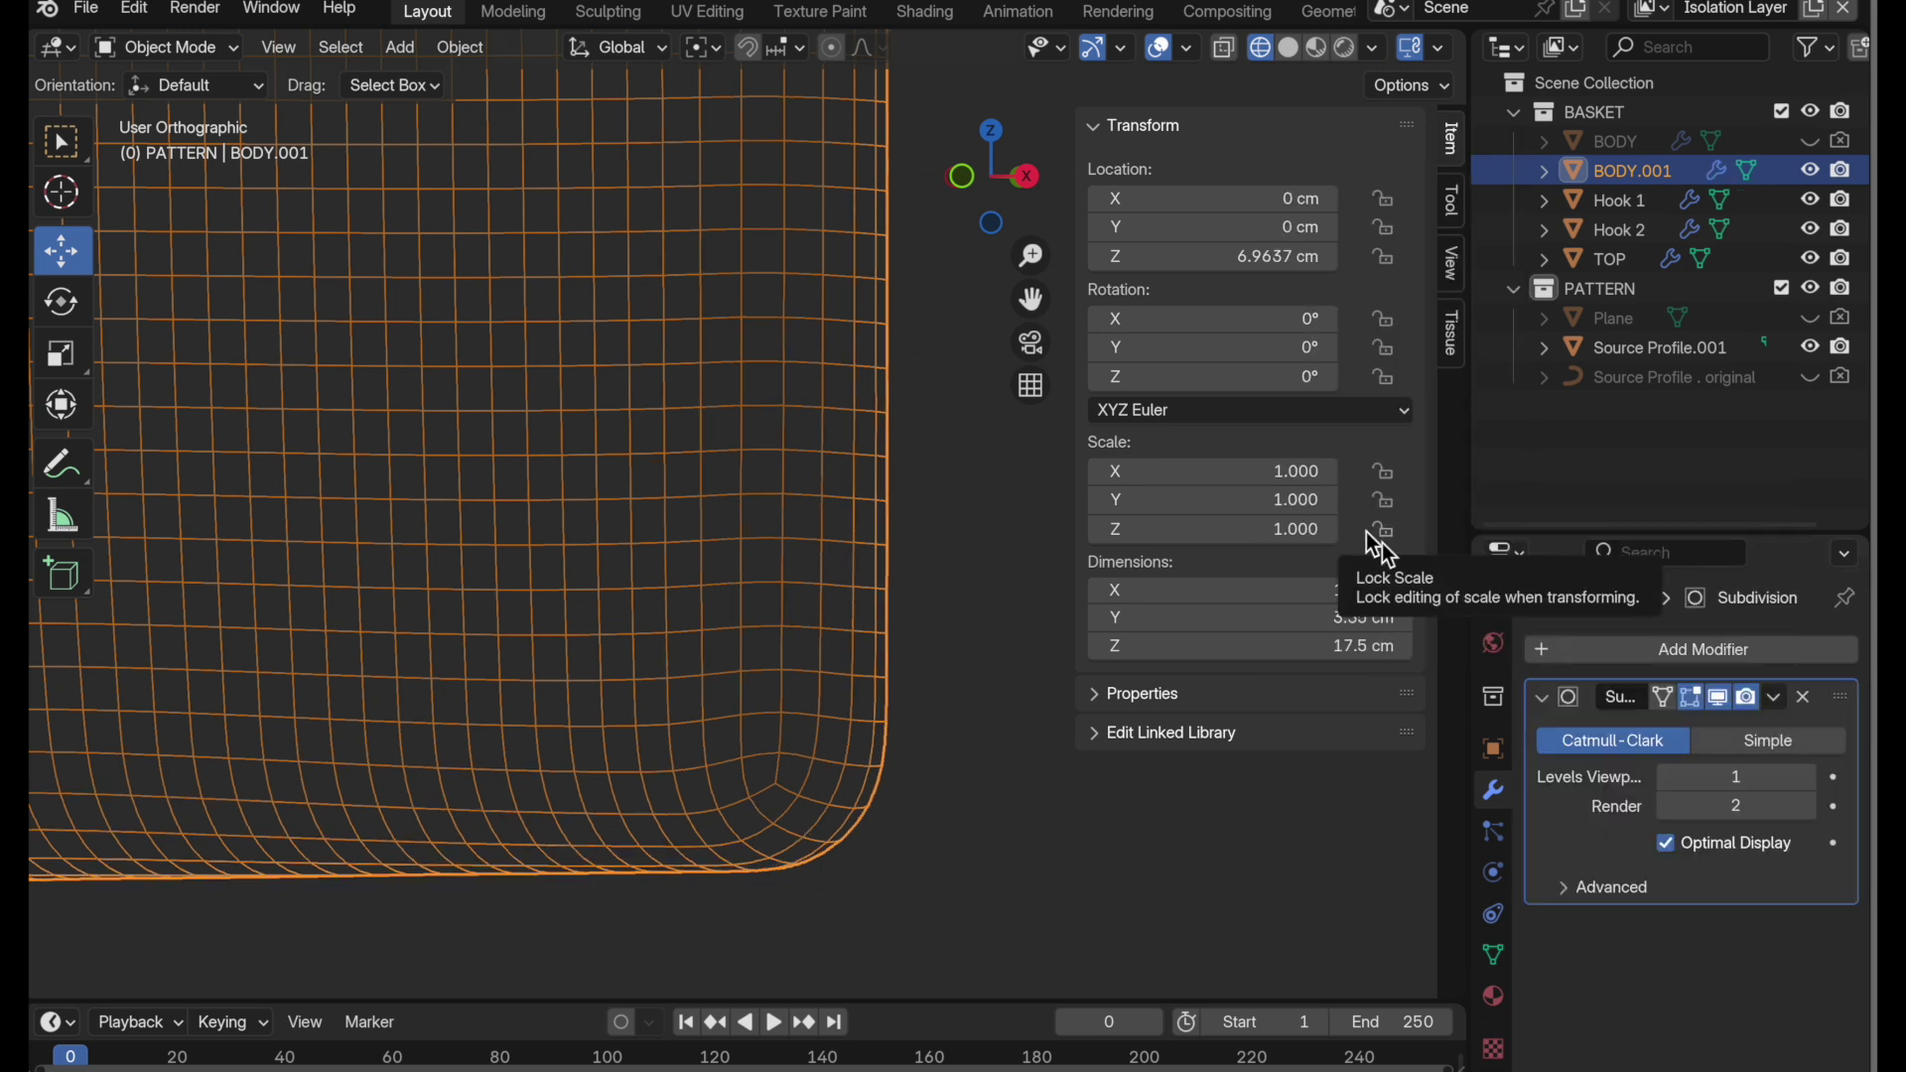
{"action": "left_click", "coordinate": [1805, 776]}
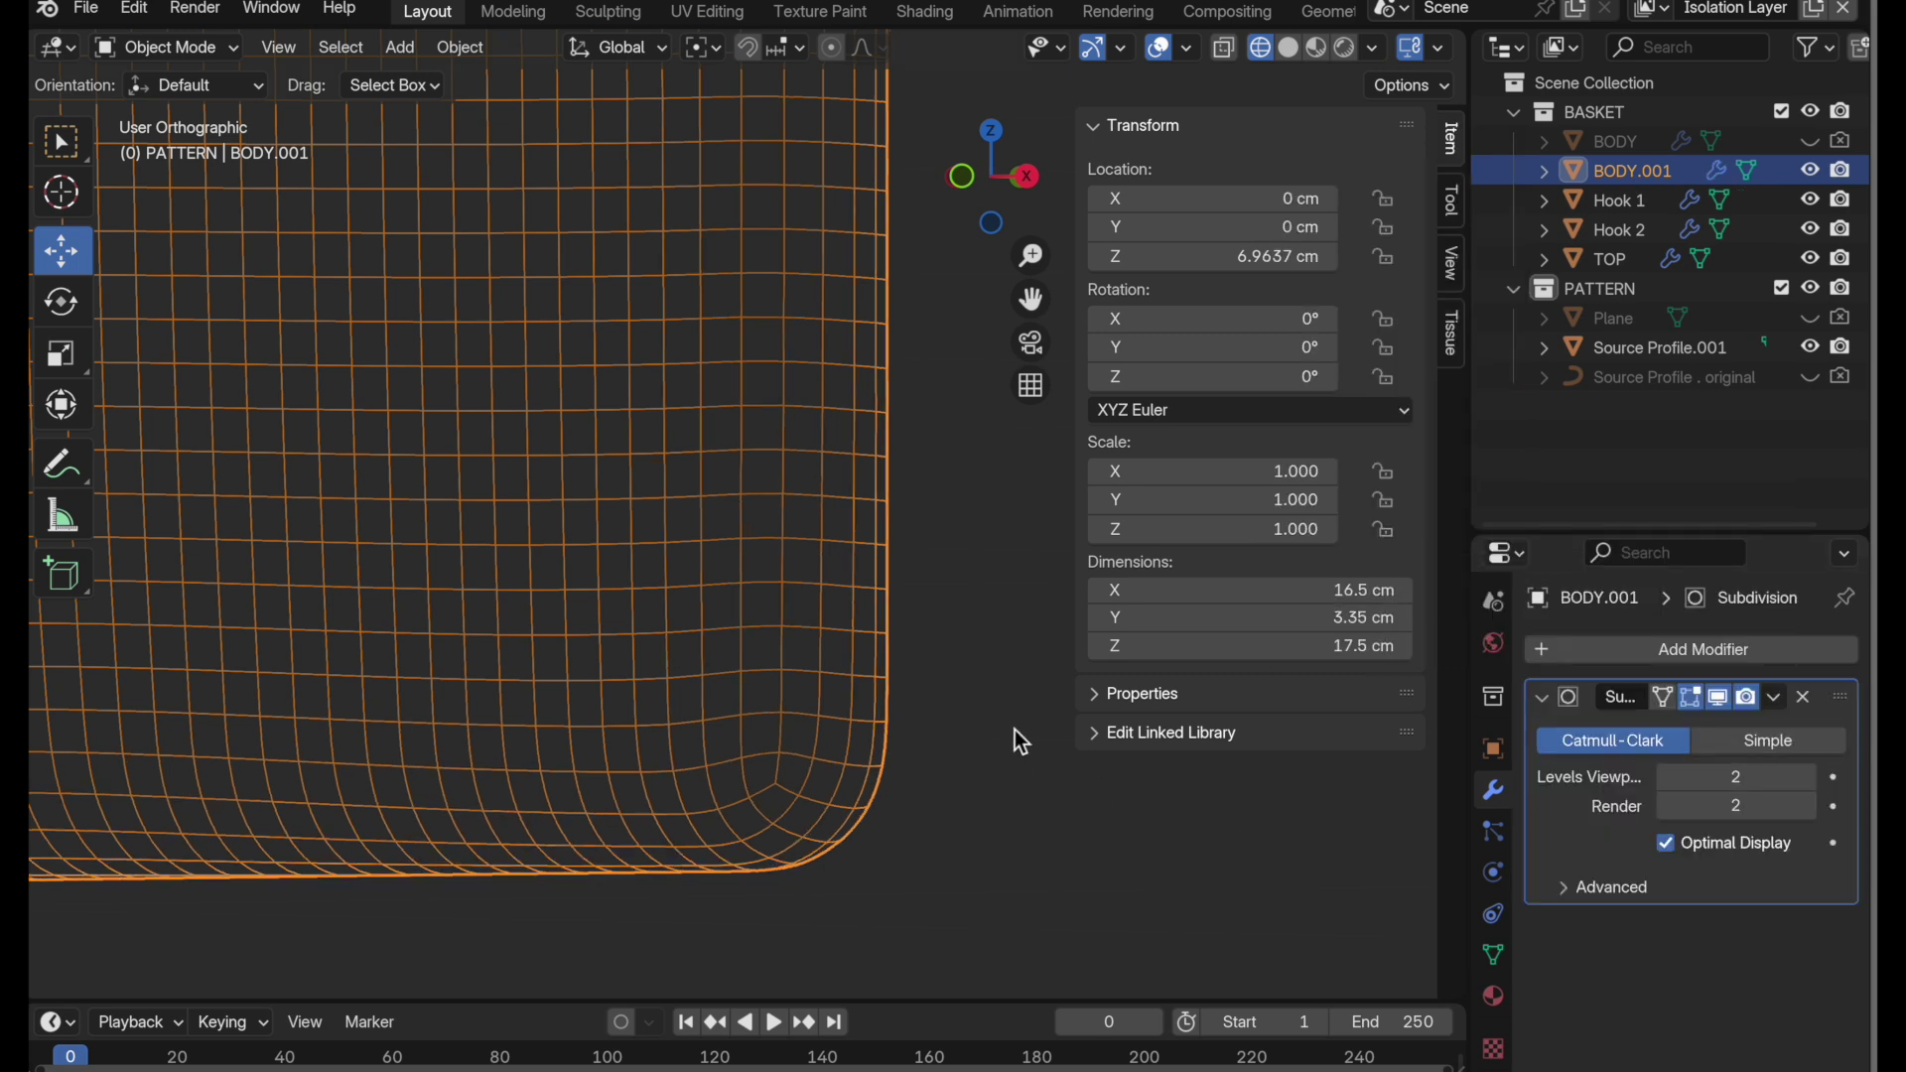
{"action": "middle_click_drag", "start_coordinate": [1014, 740], "coordinate": [1014, 802], "text": "shift"}
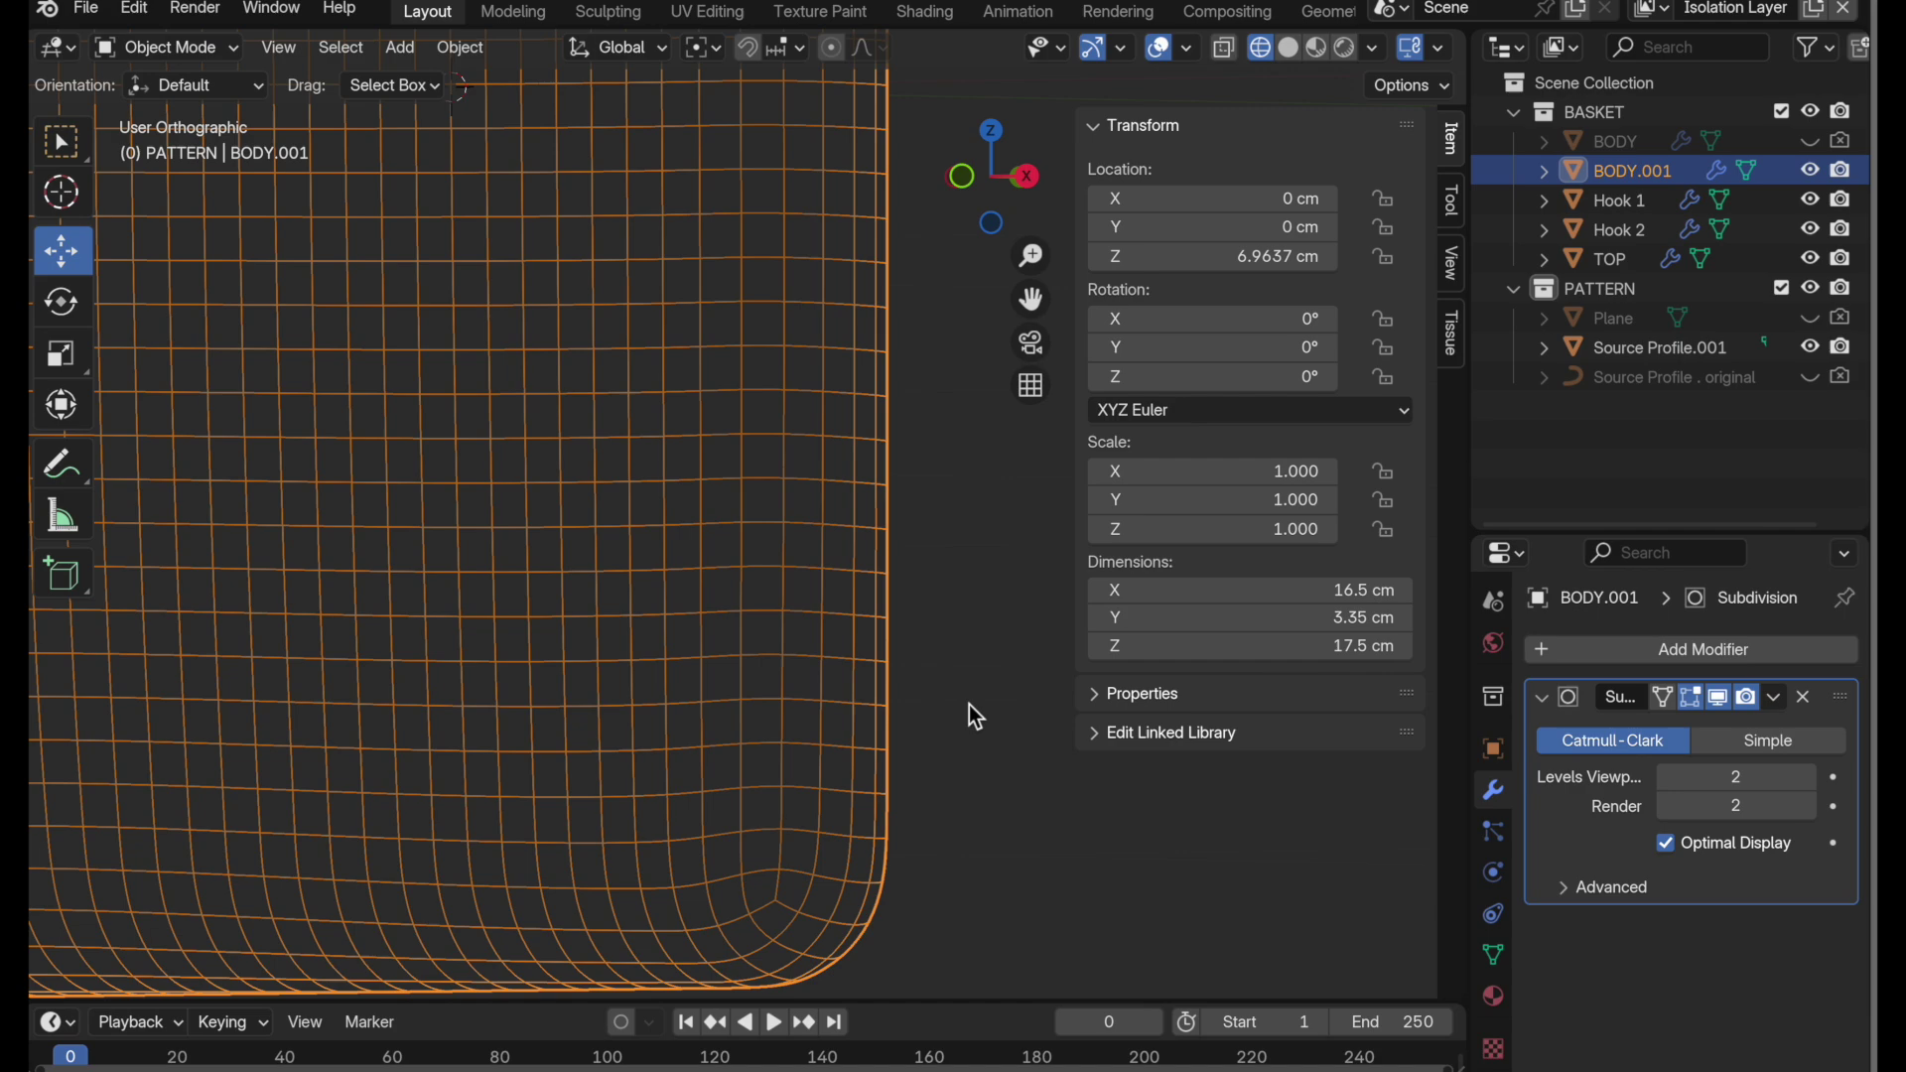
{"action": "key", "text": "alt+z"}
{"action": "scroll", "coordinate": [697, 621], "scroll_direction": "up", "scroll_amount": 5}
{"action": "middle_click_drag", "start_coordinate": [685, 591], "coordinate": [638, 570]}
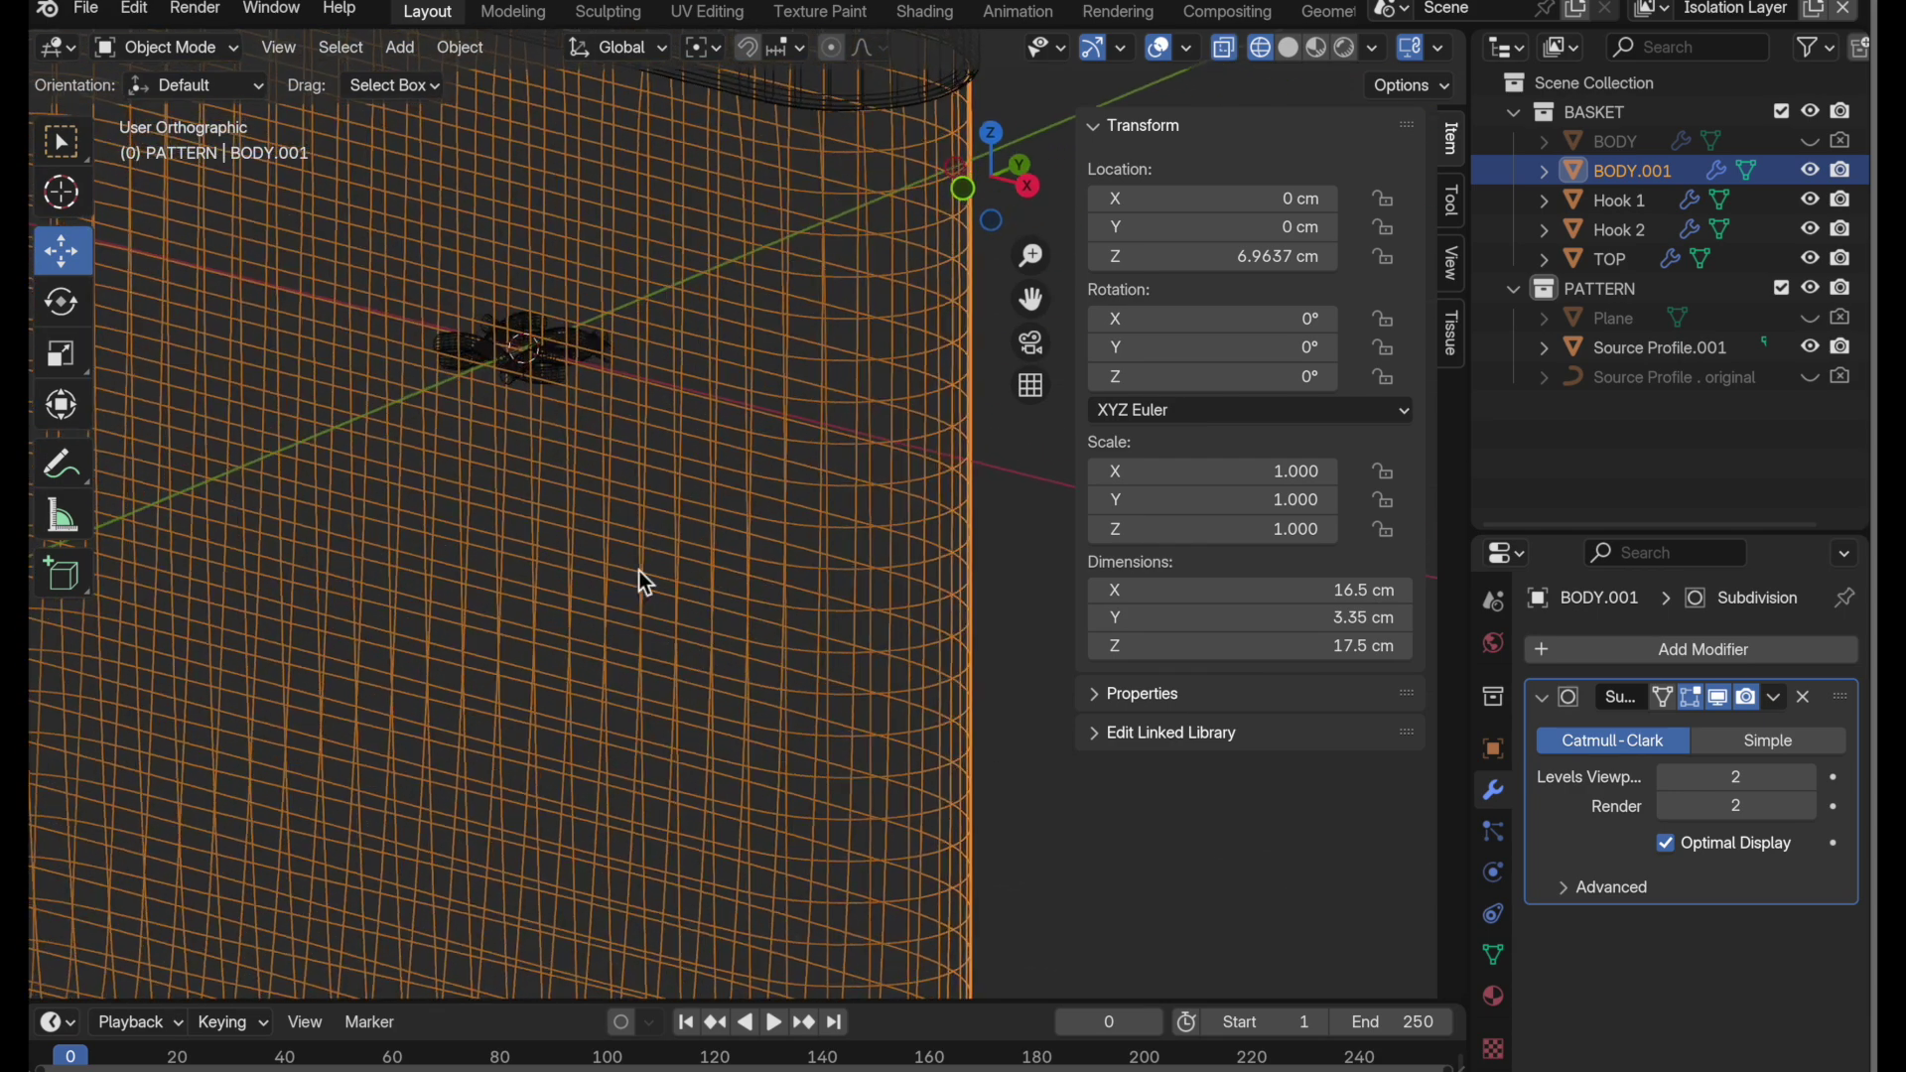
- Tissue-tessellate base BODY.001 with component Source Profile.001 using Patch fill and smooth shading
{"action": "left_click", "coordinate": [546, 385]}
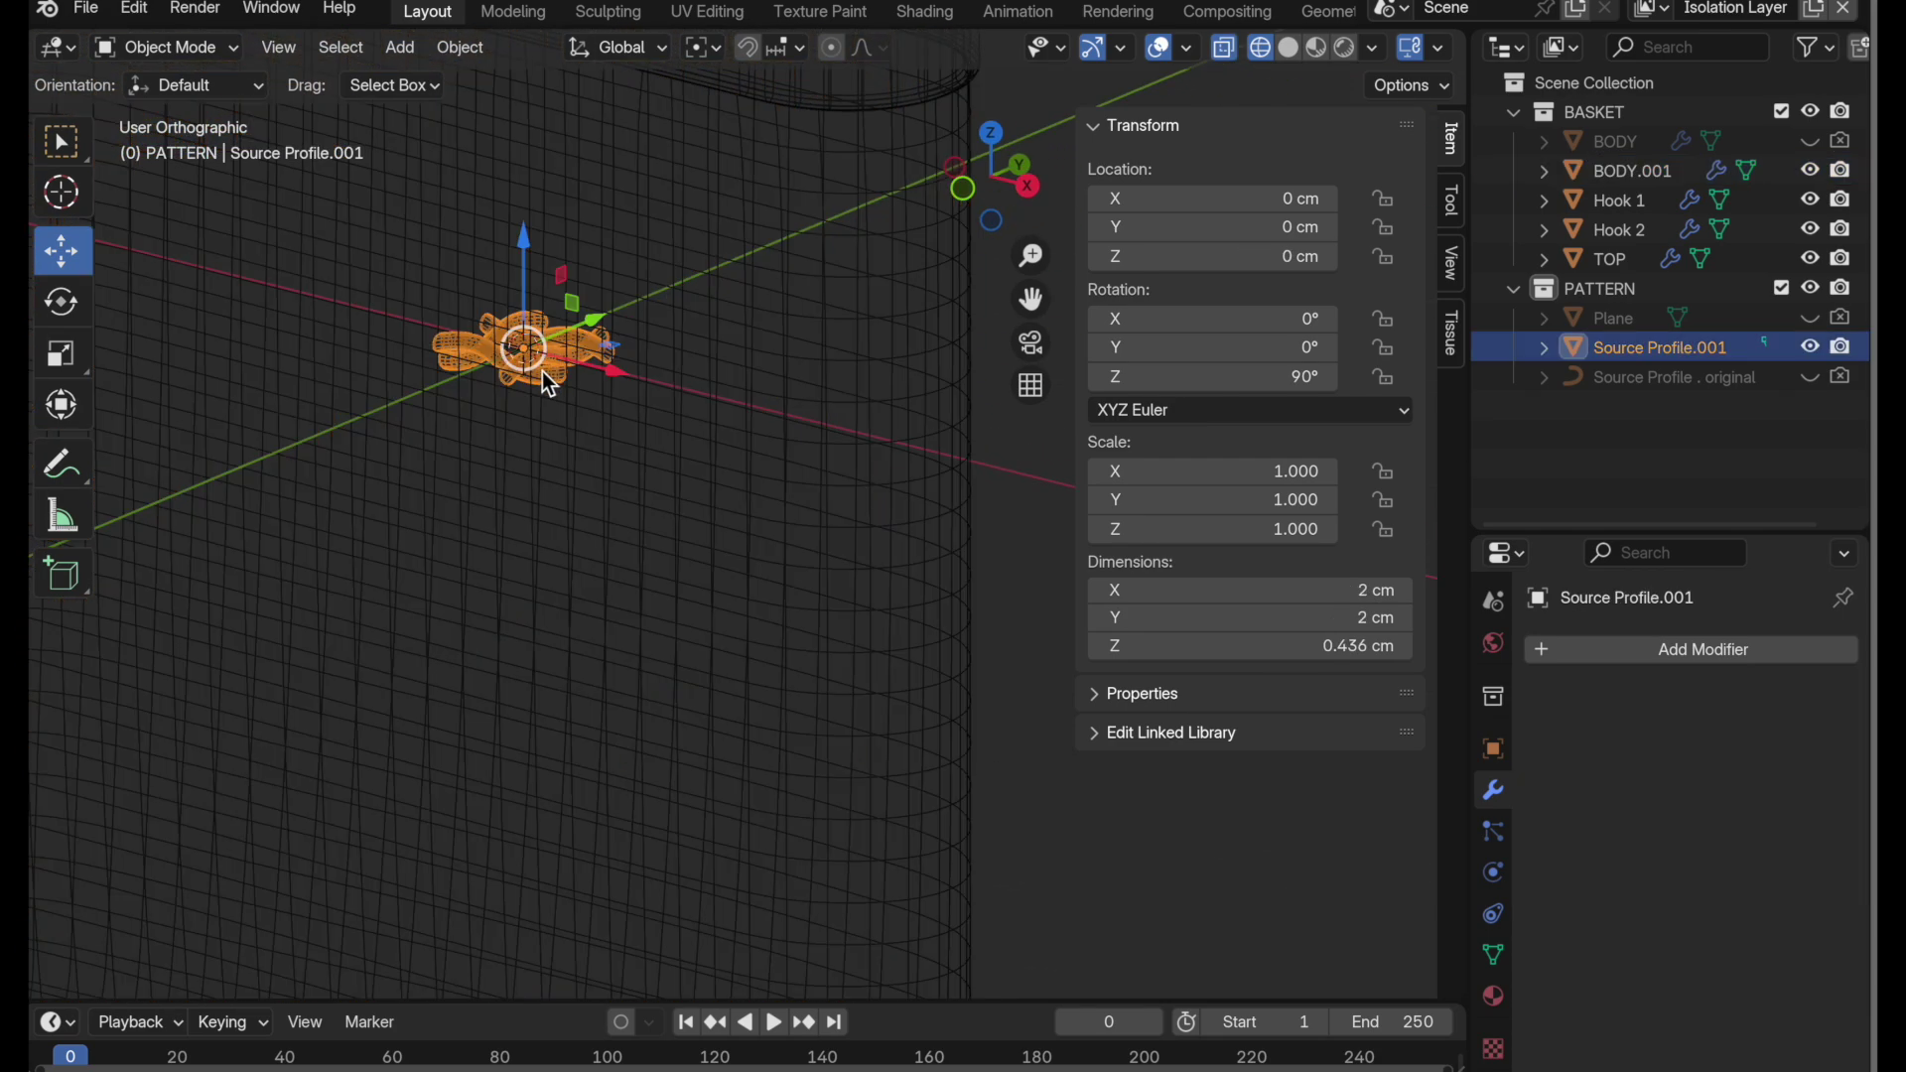
{"action": "left_click", "coordinate": [866, 384], "text": "shift"}
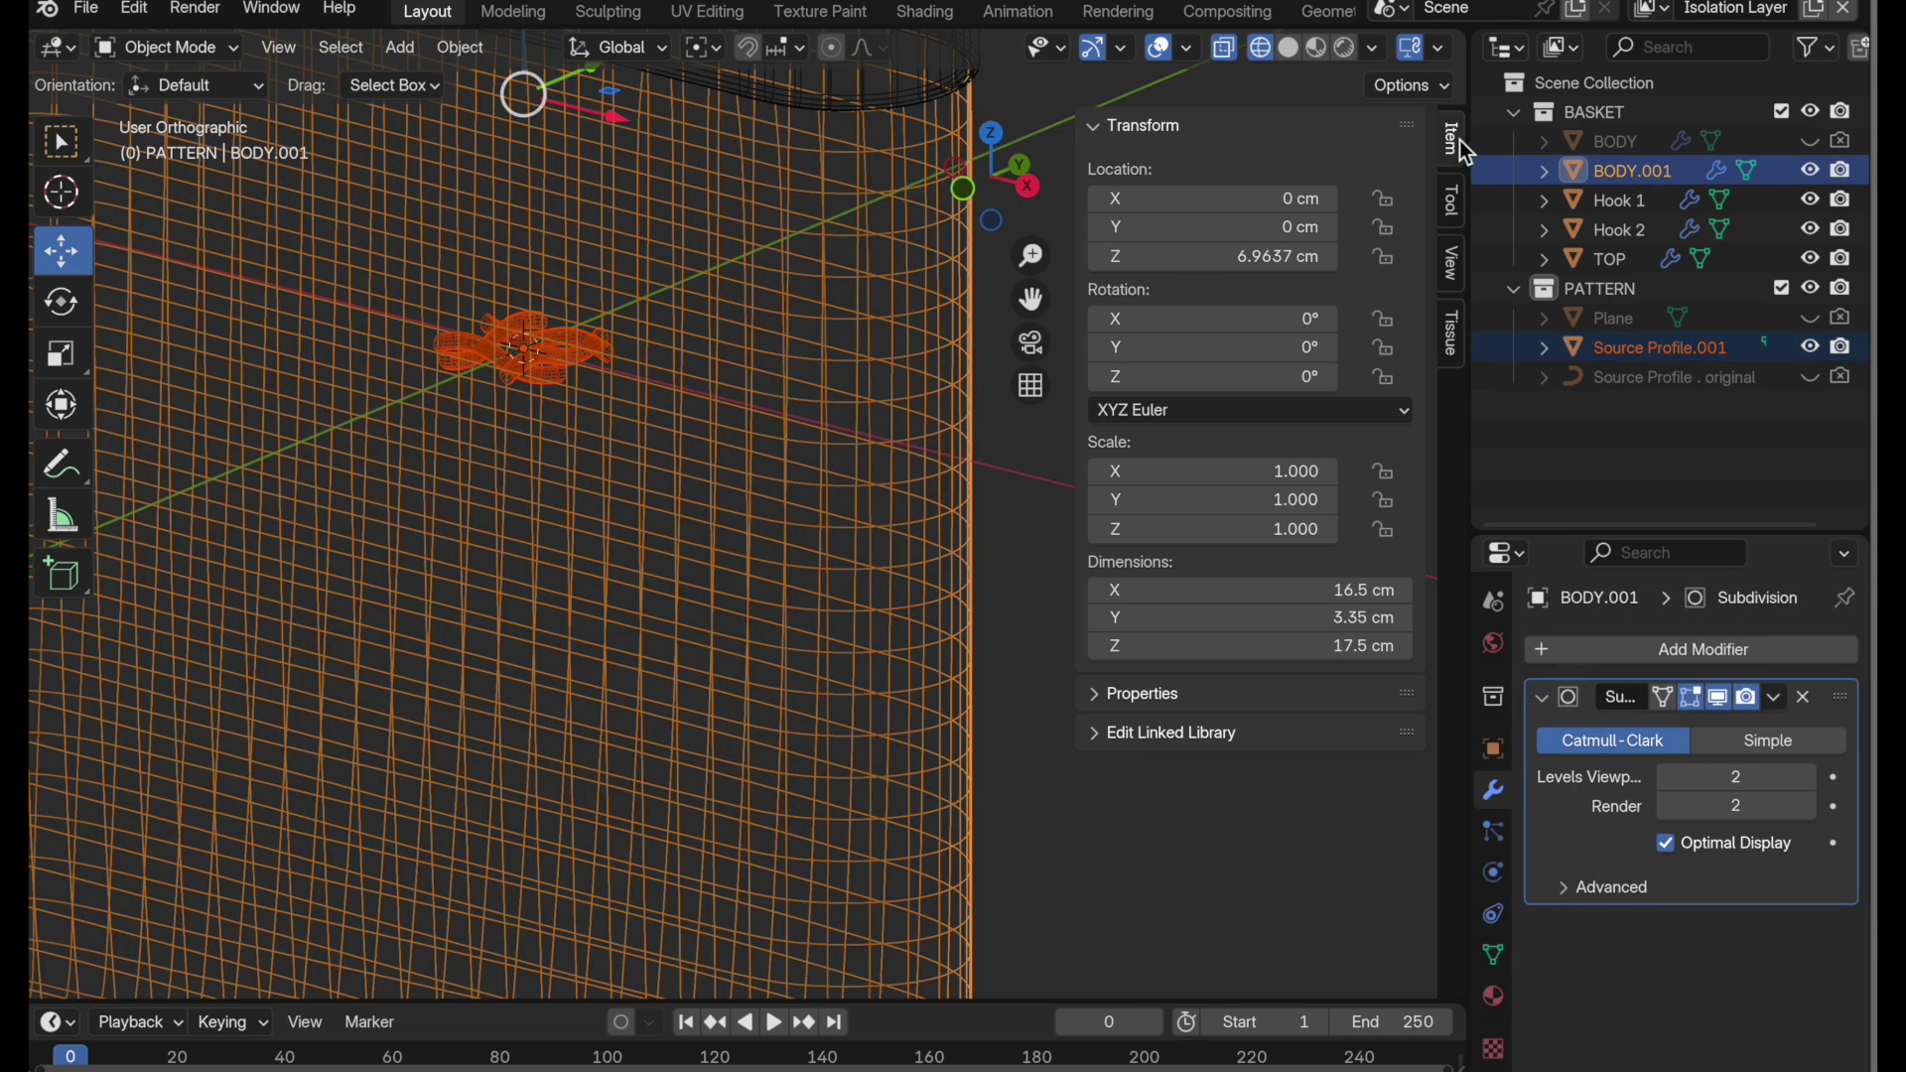
{"action": "left_click", "coordinate": [1452, 329]}
{"action": "left_click", "coordinate": [1263, 195]}
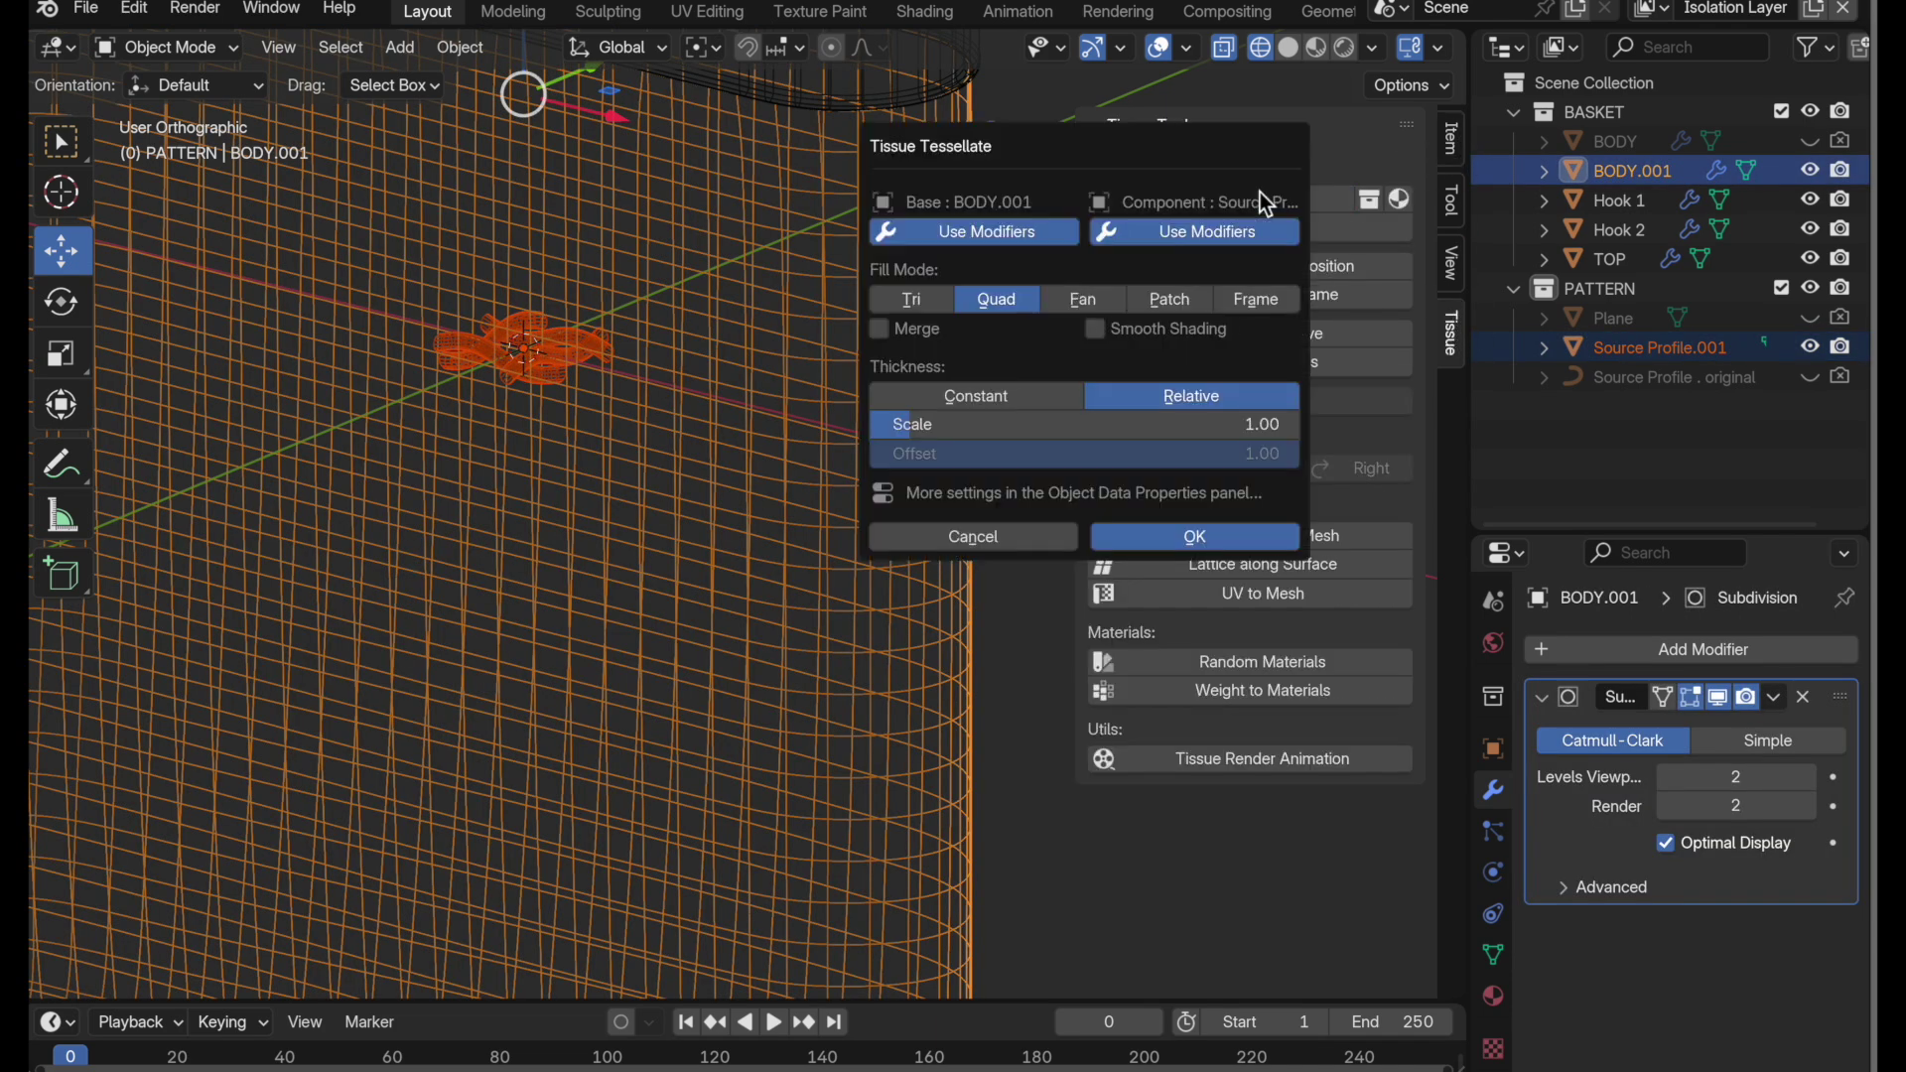
{"action": "left_click", "coordinate": [1197, 301]}
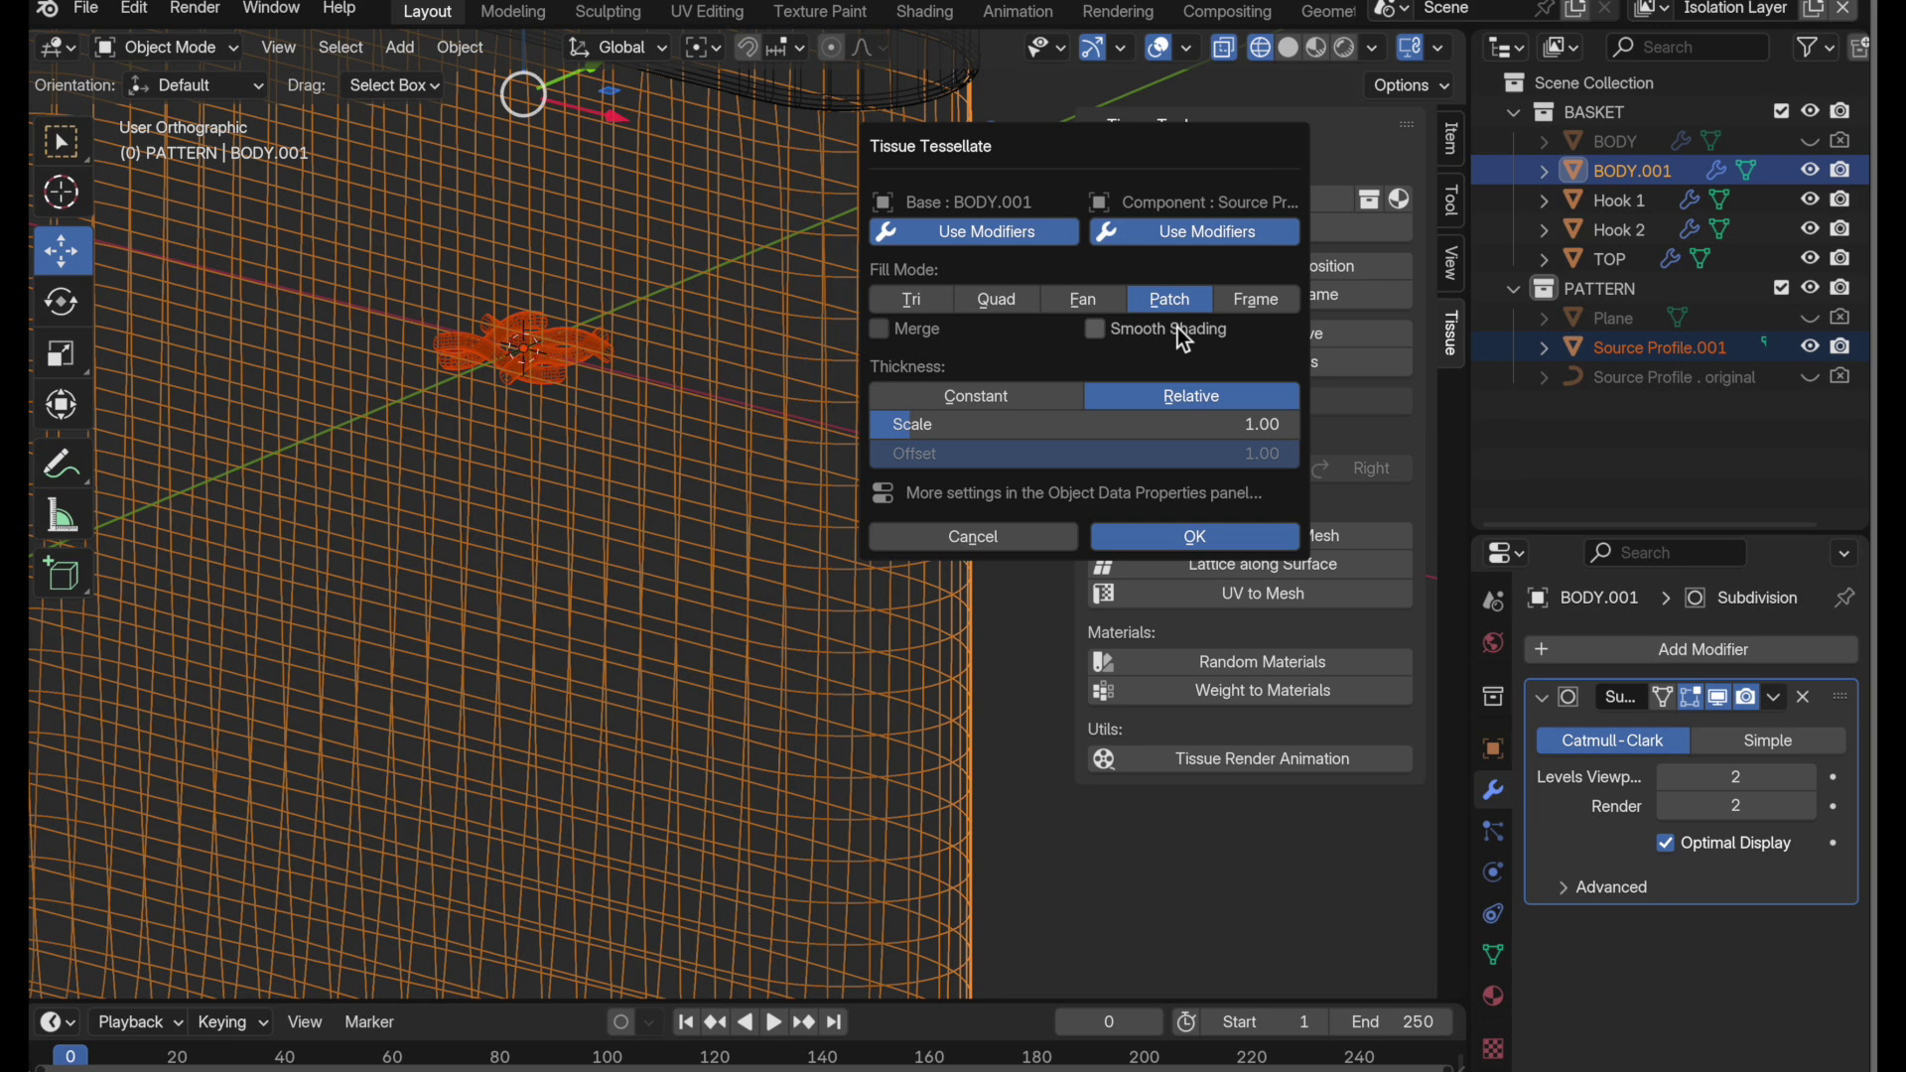
{"action": "left_click", "coordinate": [1176, 326]}
{"action": "left_click", "coordinate": [1177, 541]}
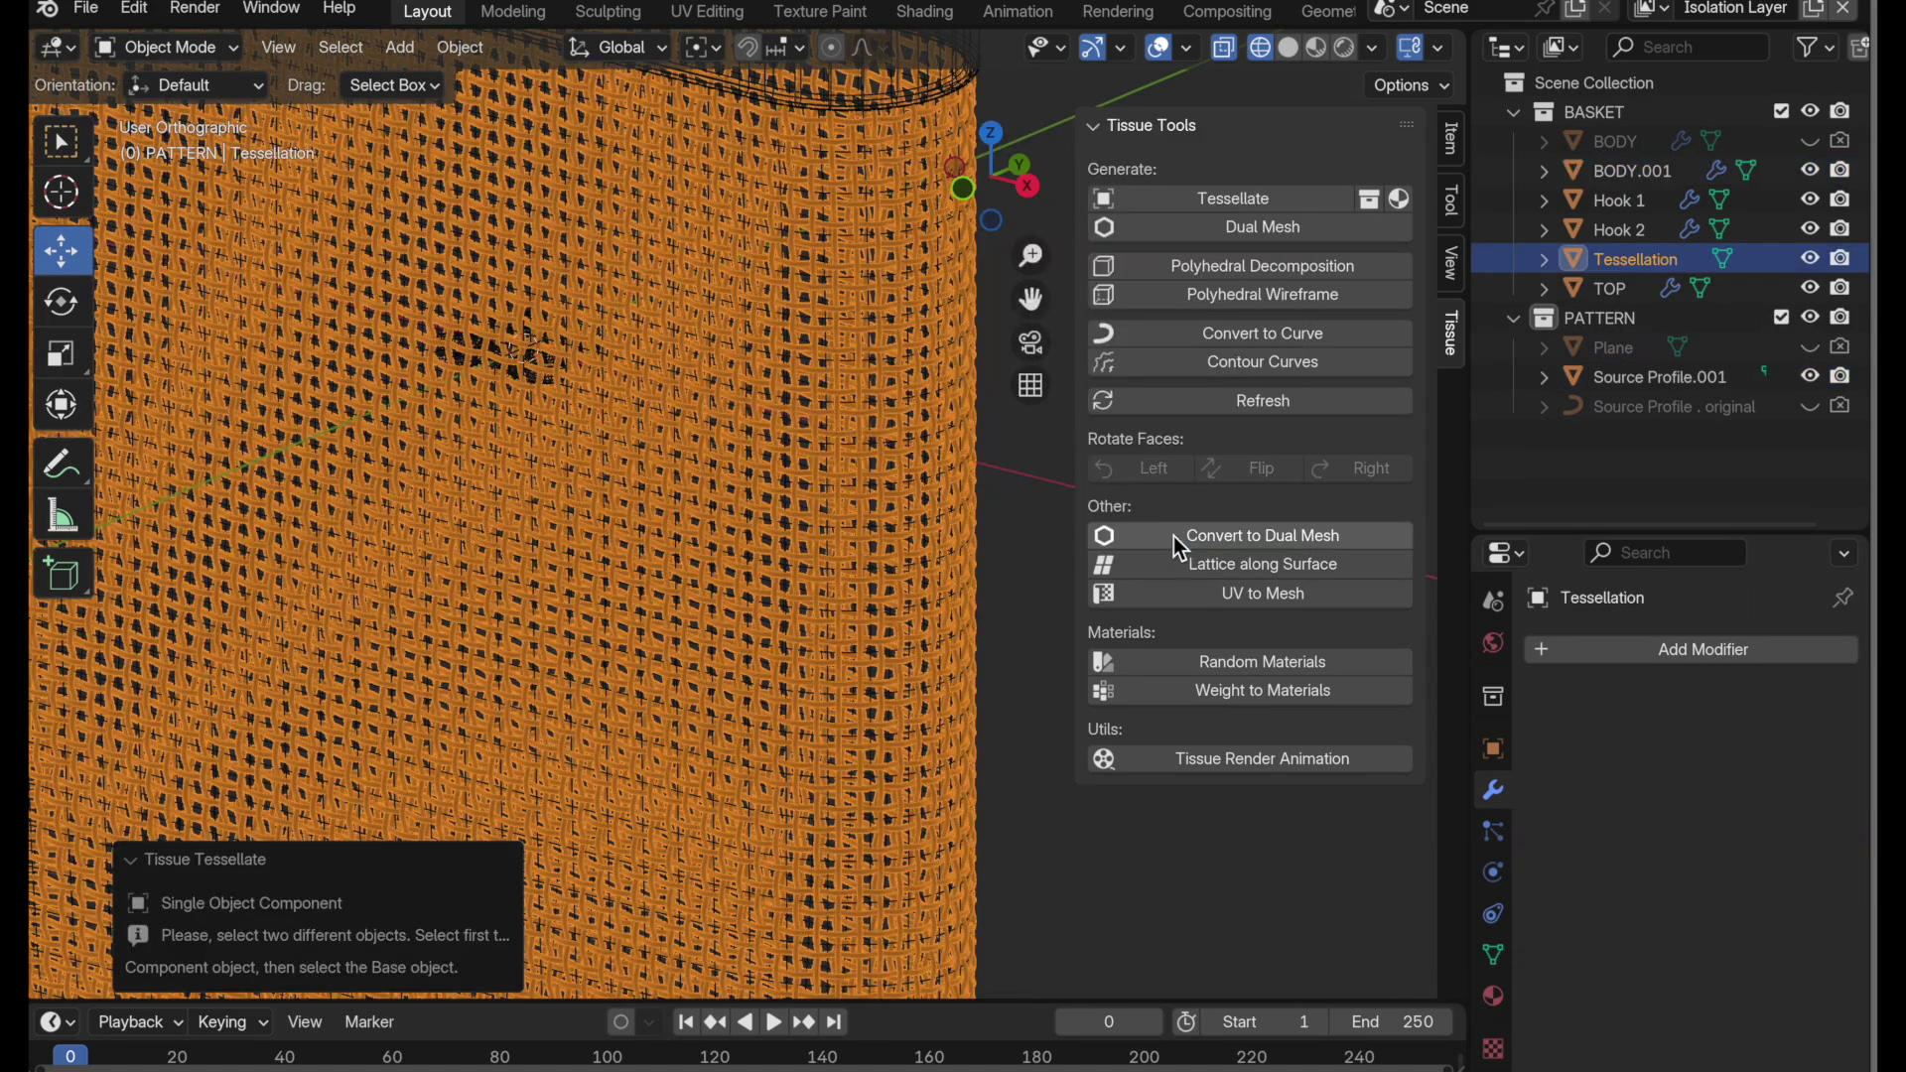
- Hide BODY.001 and deselect the woven Tessellation object
{"action": "left_click", "coordinate": [1811, 170]}
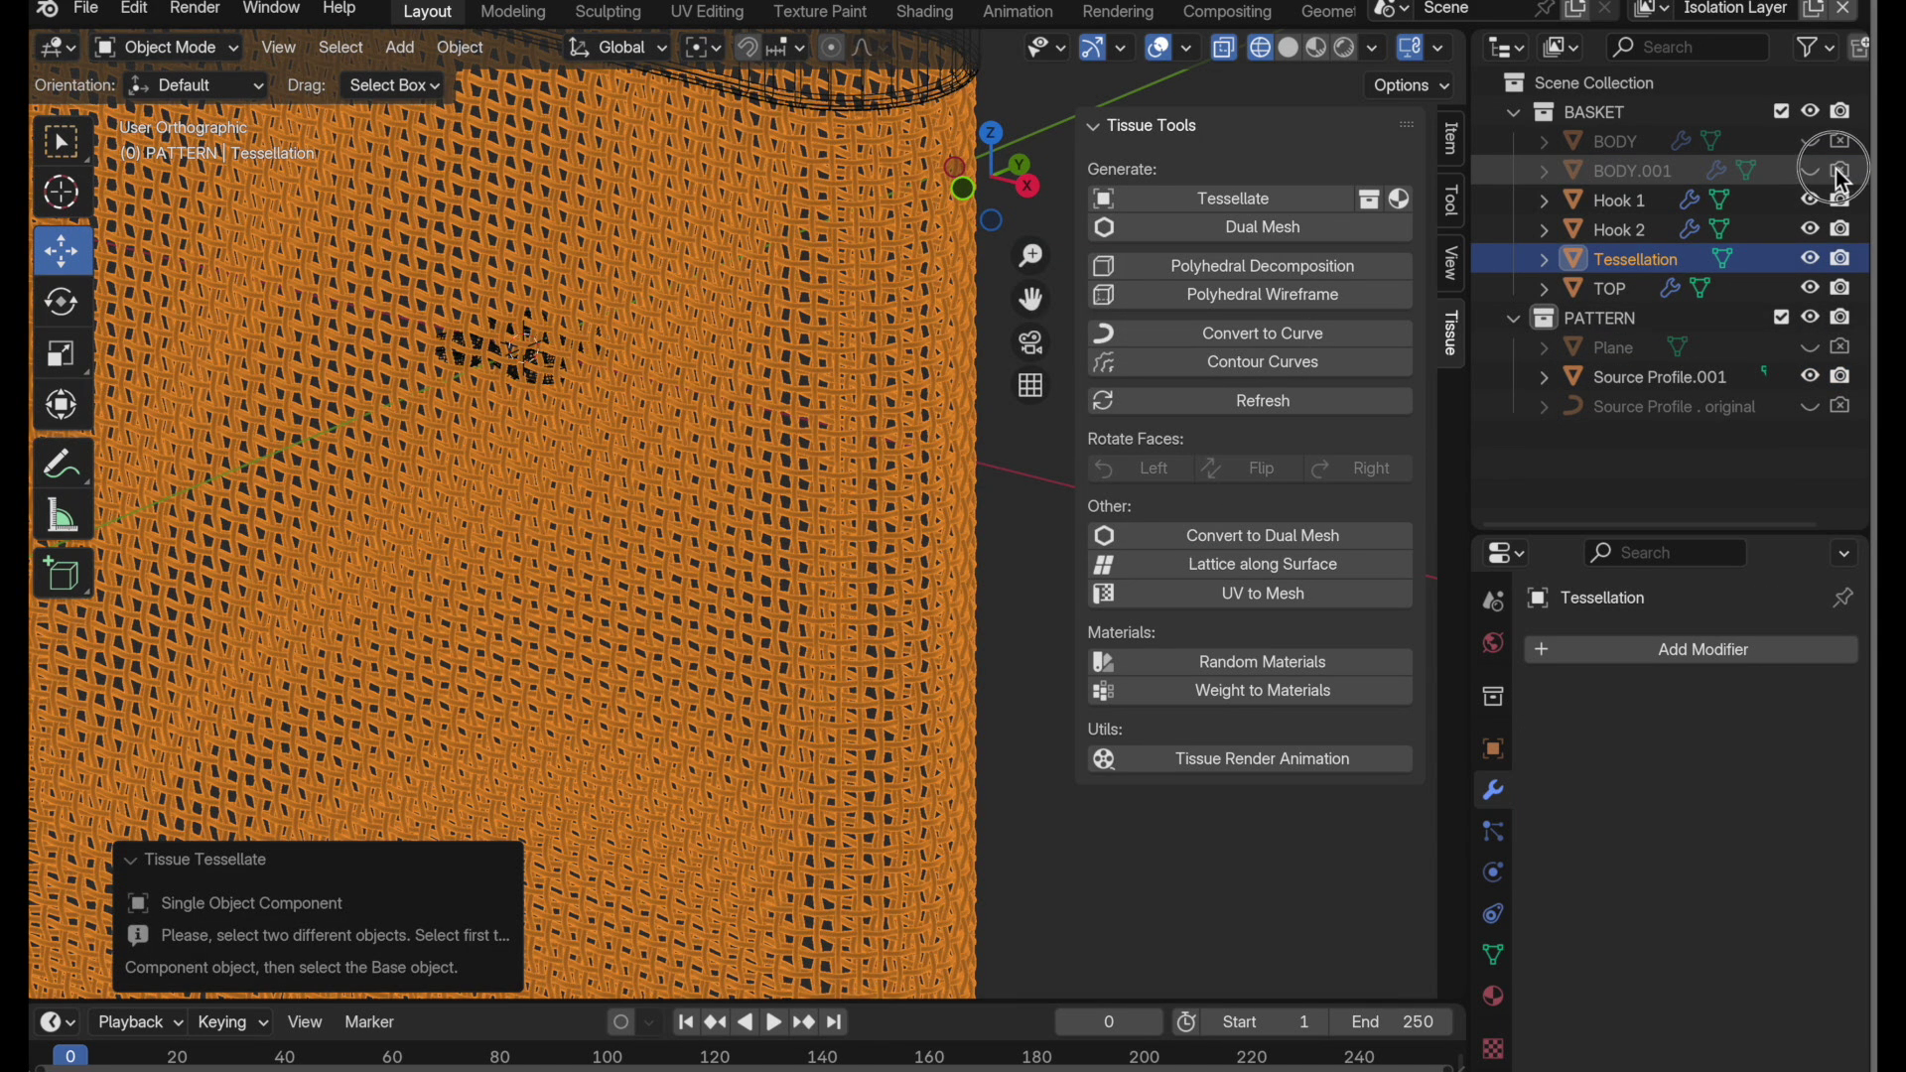
{"action": "left_click", "coordinate": [1060, 715]}
{"action": "middle_click_drag", "start_coordinate": [1024, 800], "coordinate": [950, 568]}
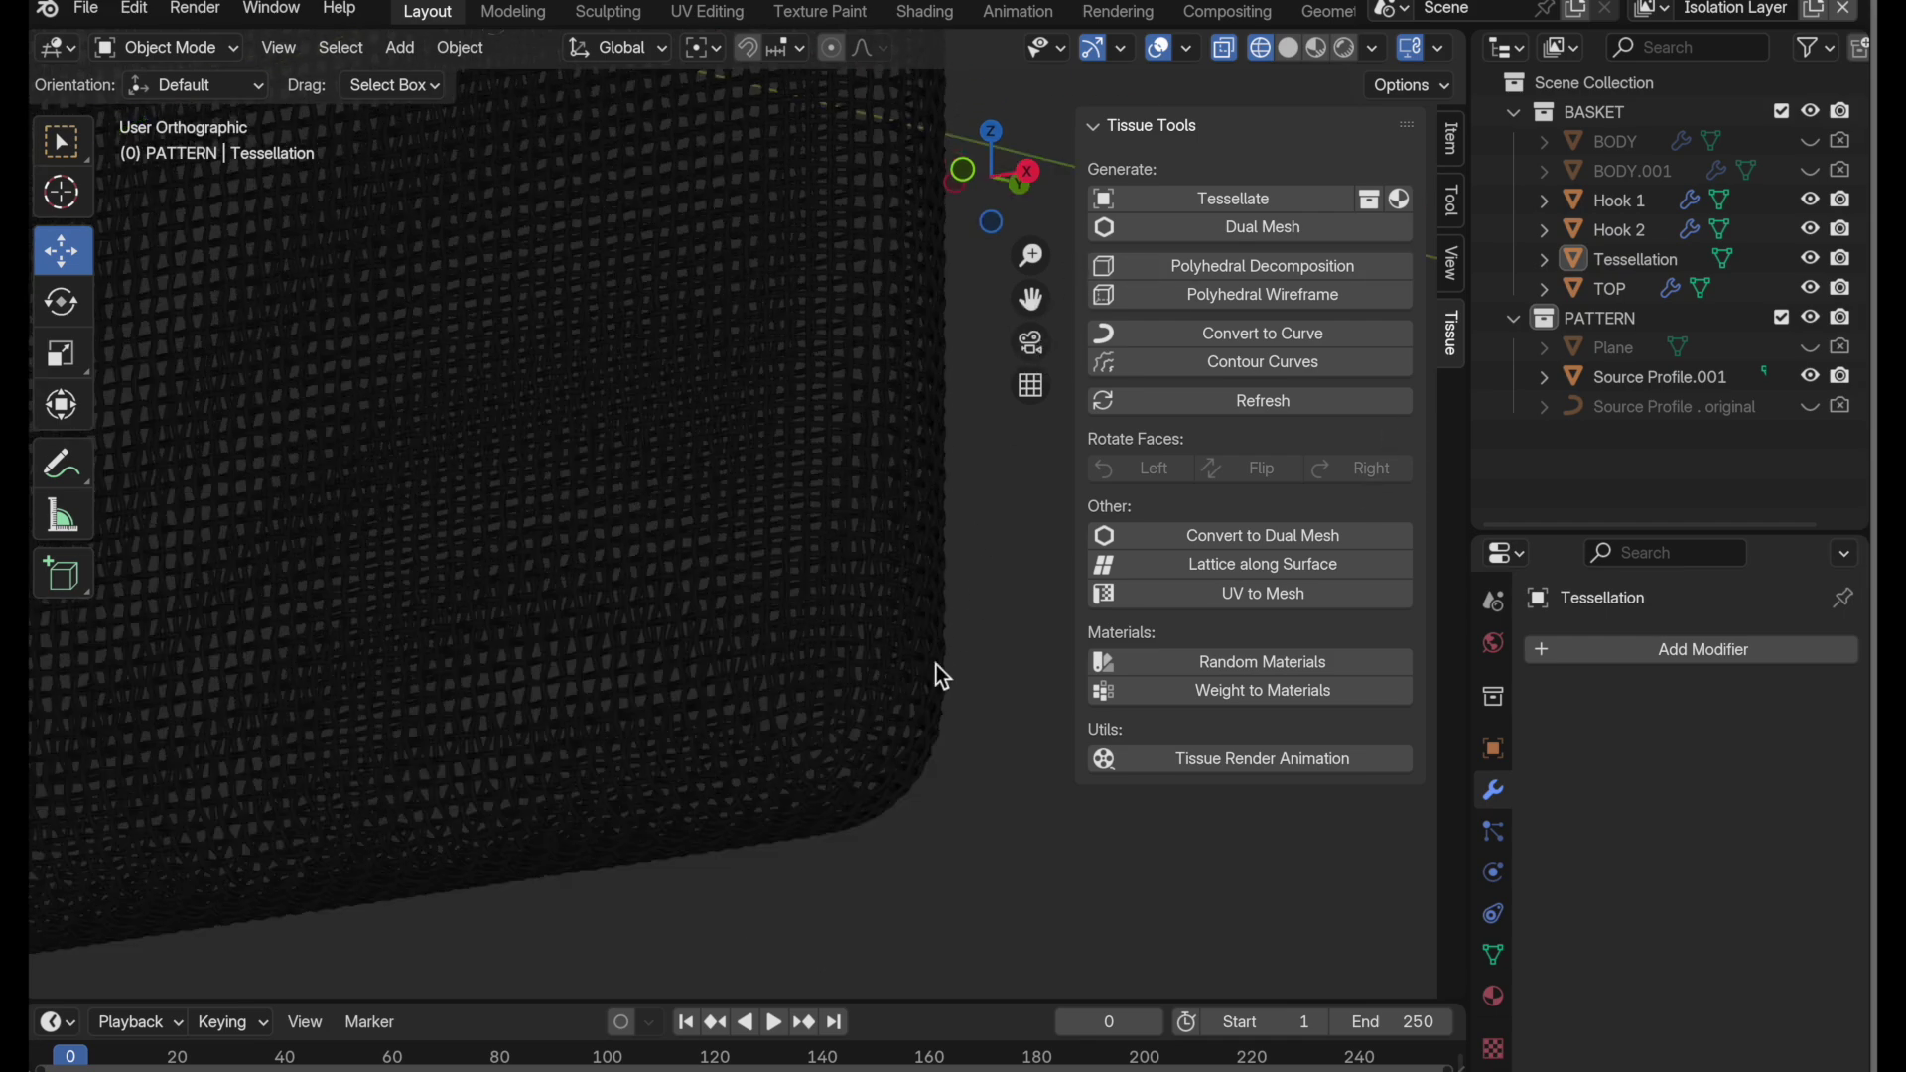
- Switch to perspective view with Solid shading and zoom in to inspect the wicker weave
{"action": "left_click", "coordinate": [1032, 387]}
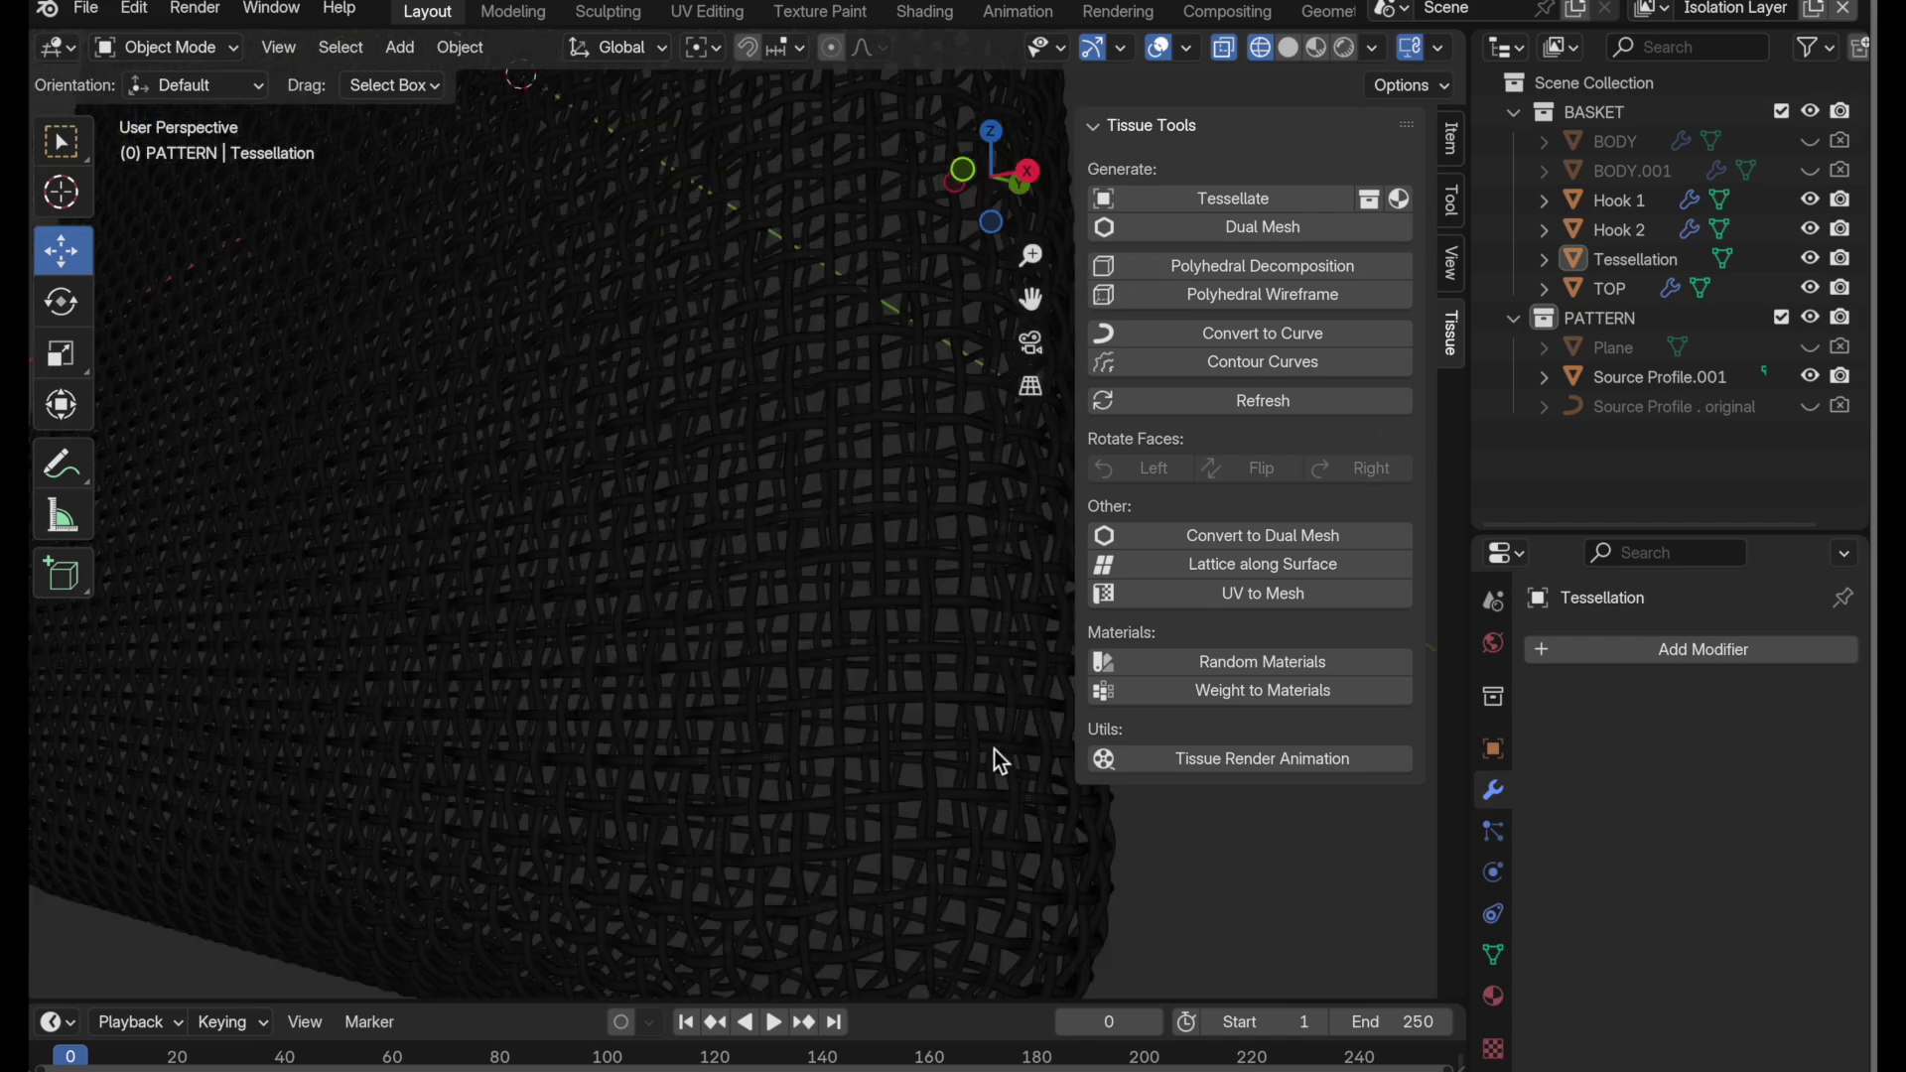
{"action": "scroll", "coordinate": [856, 619], "scroll_direction": "down", "scroll_amount": 3}
{"action": "left_click", "coordinate": [1293, 50]}
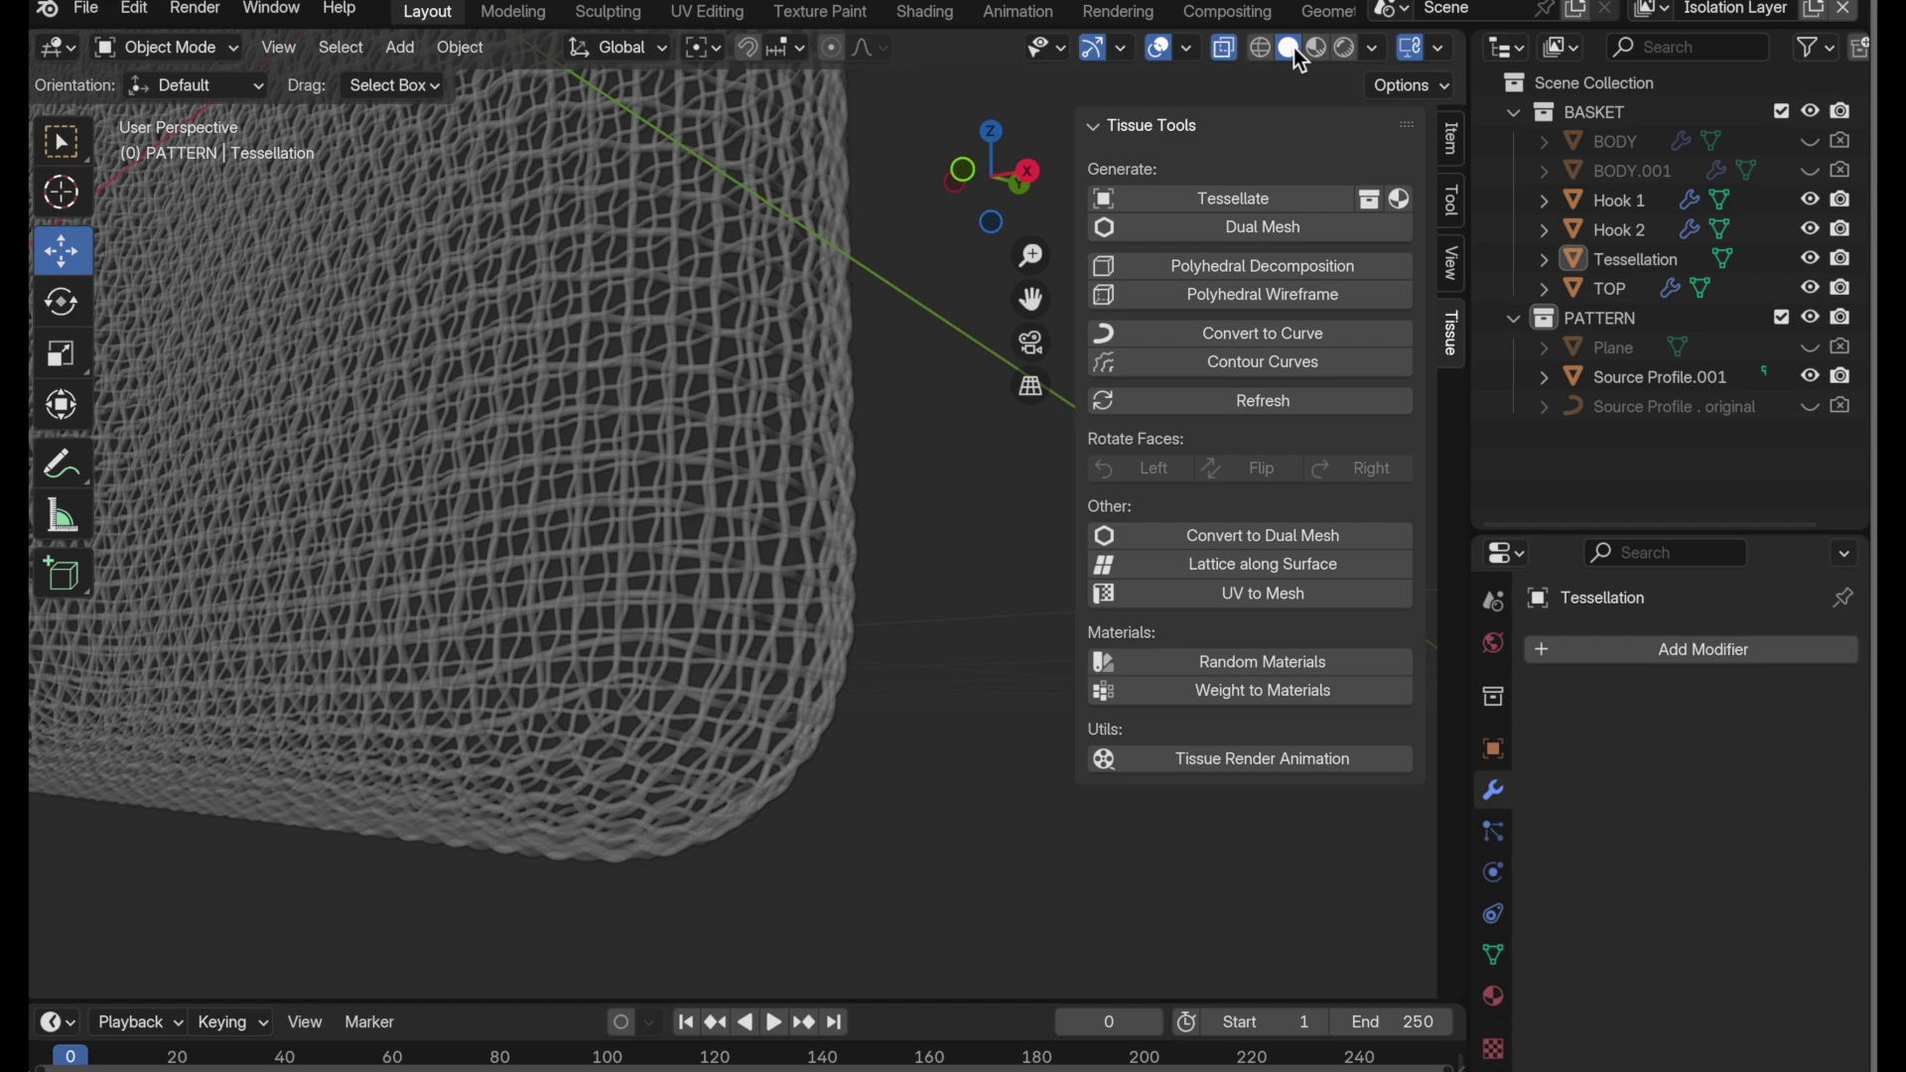
{"action": "scroll", "coordinate": [910, 417], "scroll_direction": "up", "scroll_amount": 5}
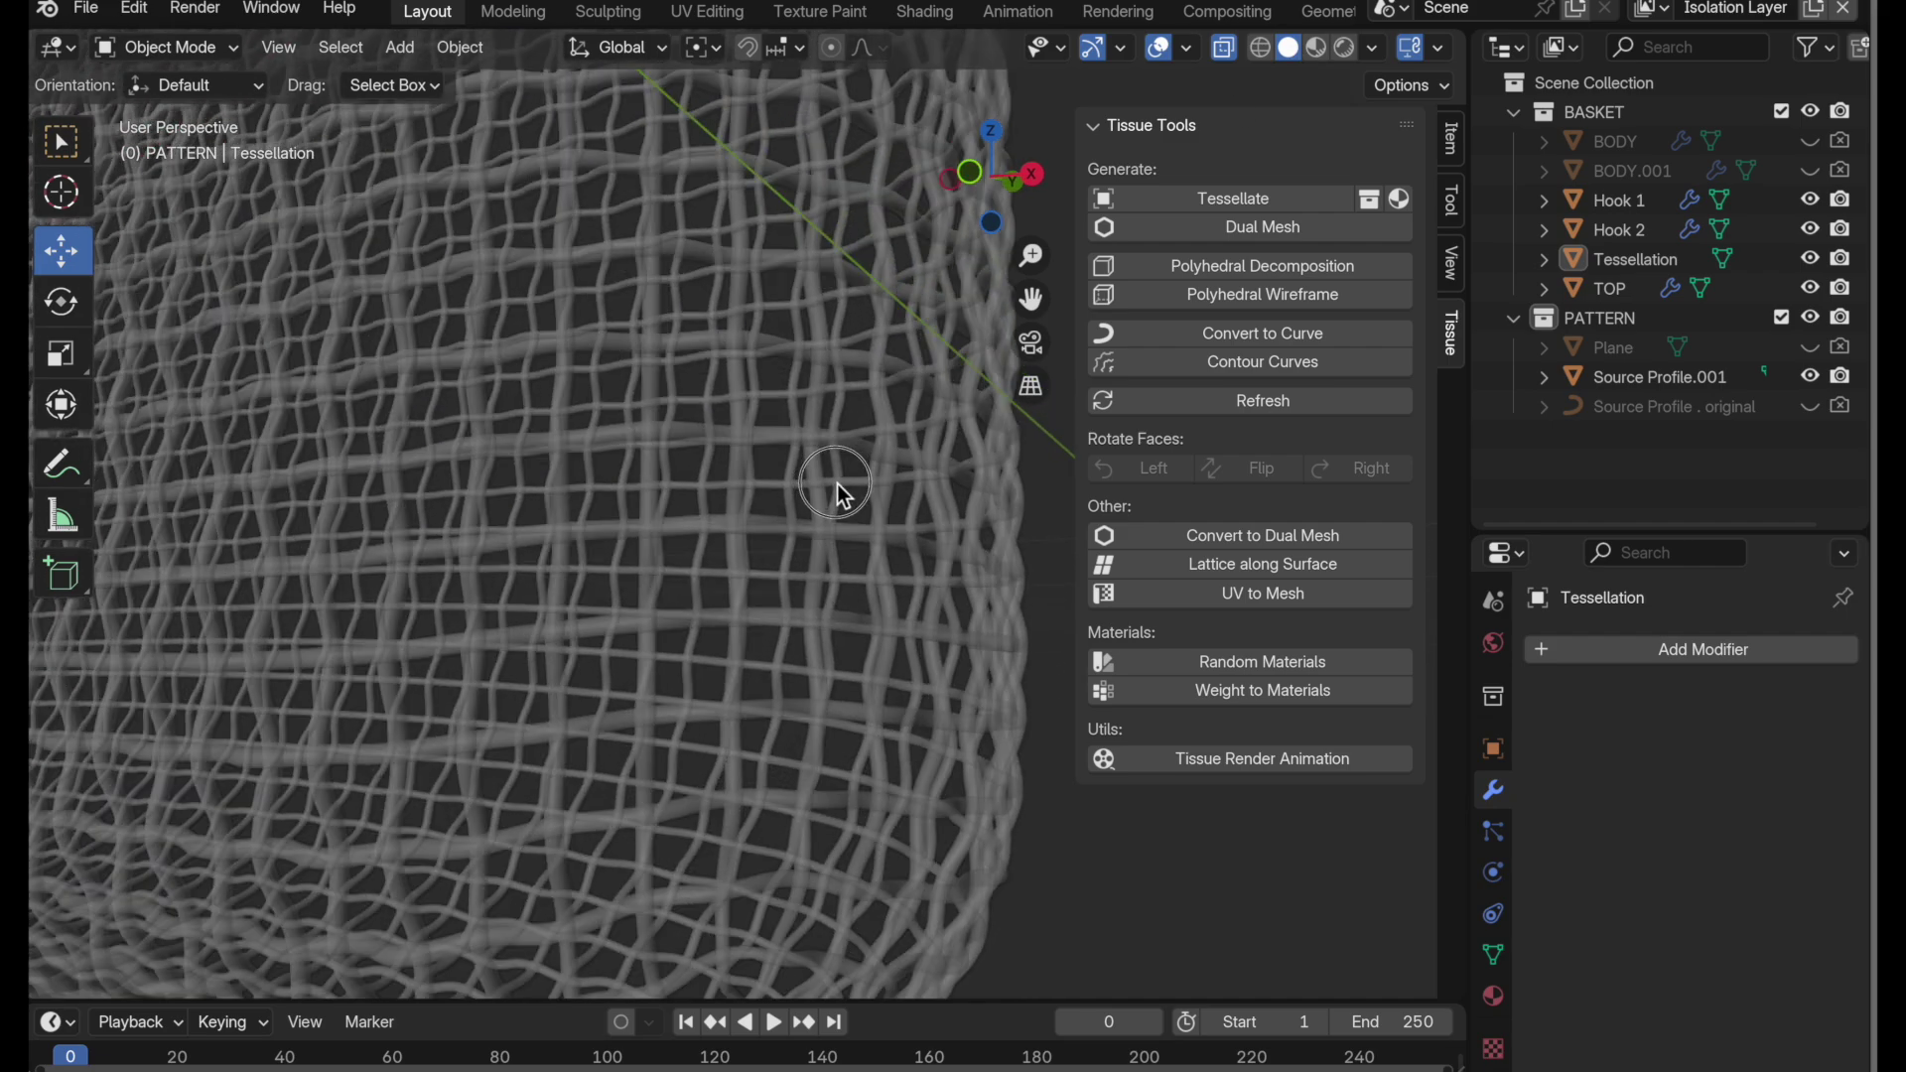
{"action": "scroll", "coordinate": [837, 487], "scroll_direction": "up", "scroll_amount": 4}
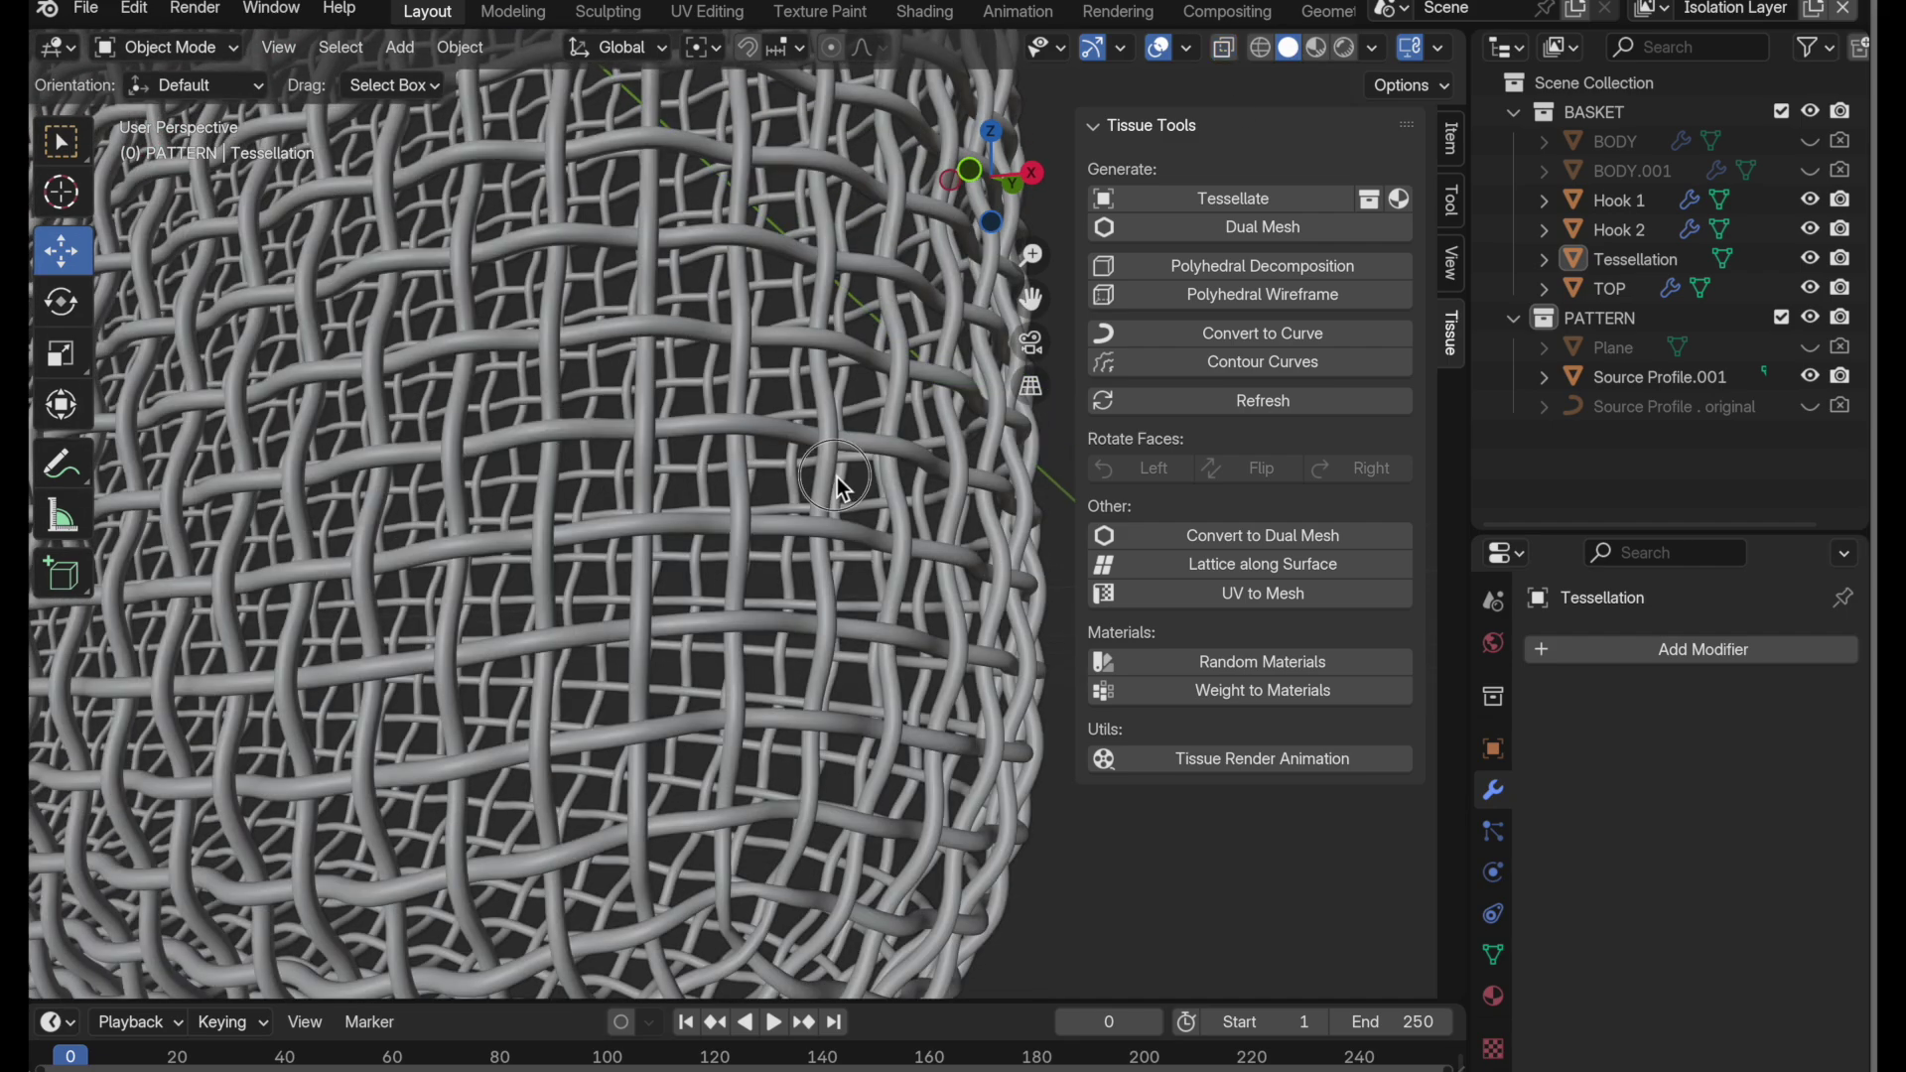
{"action": "scroll", "coordinate": [832, 472], "scroll_direction": "down", "scroll_amount": 6}
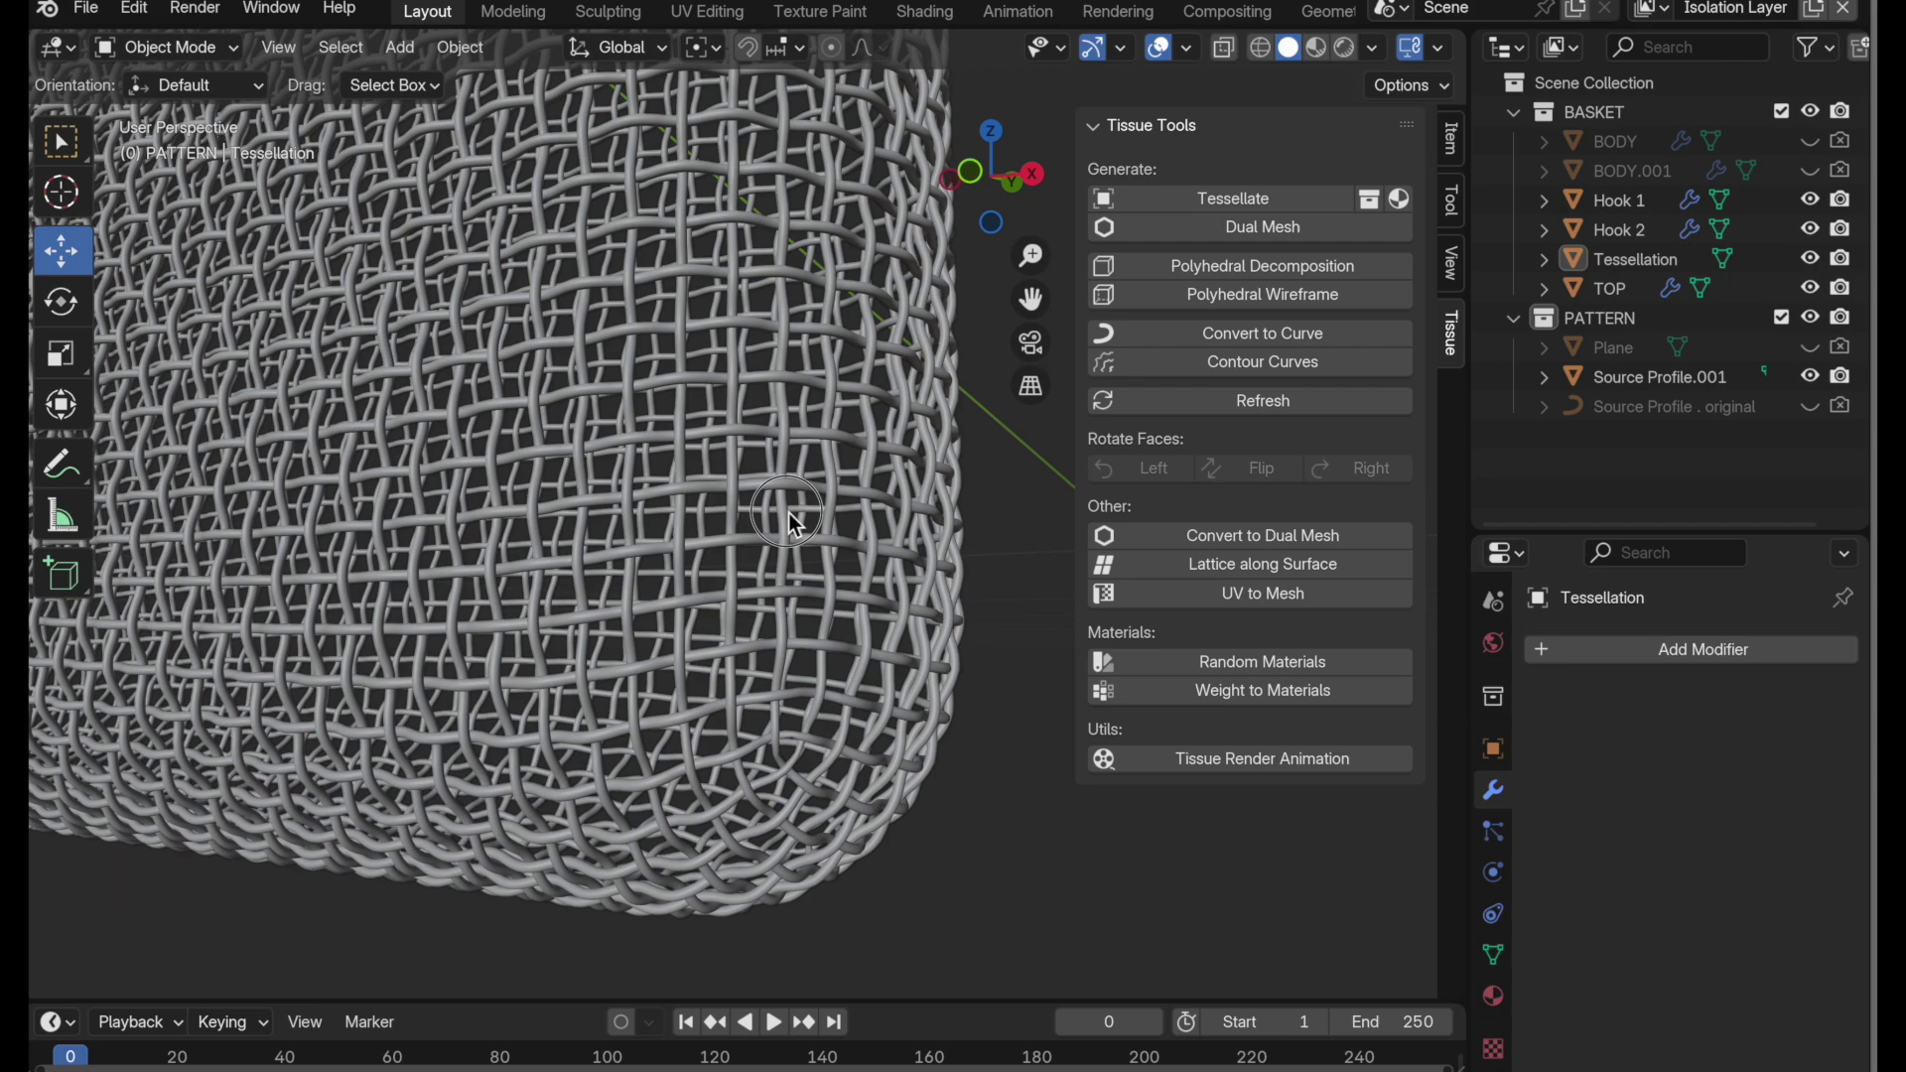
{"action": "scroll", "coordinate": [785, 504], "scroll_direction": "up", "scroll_amount": 3}
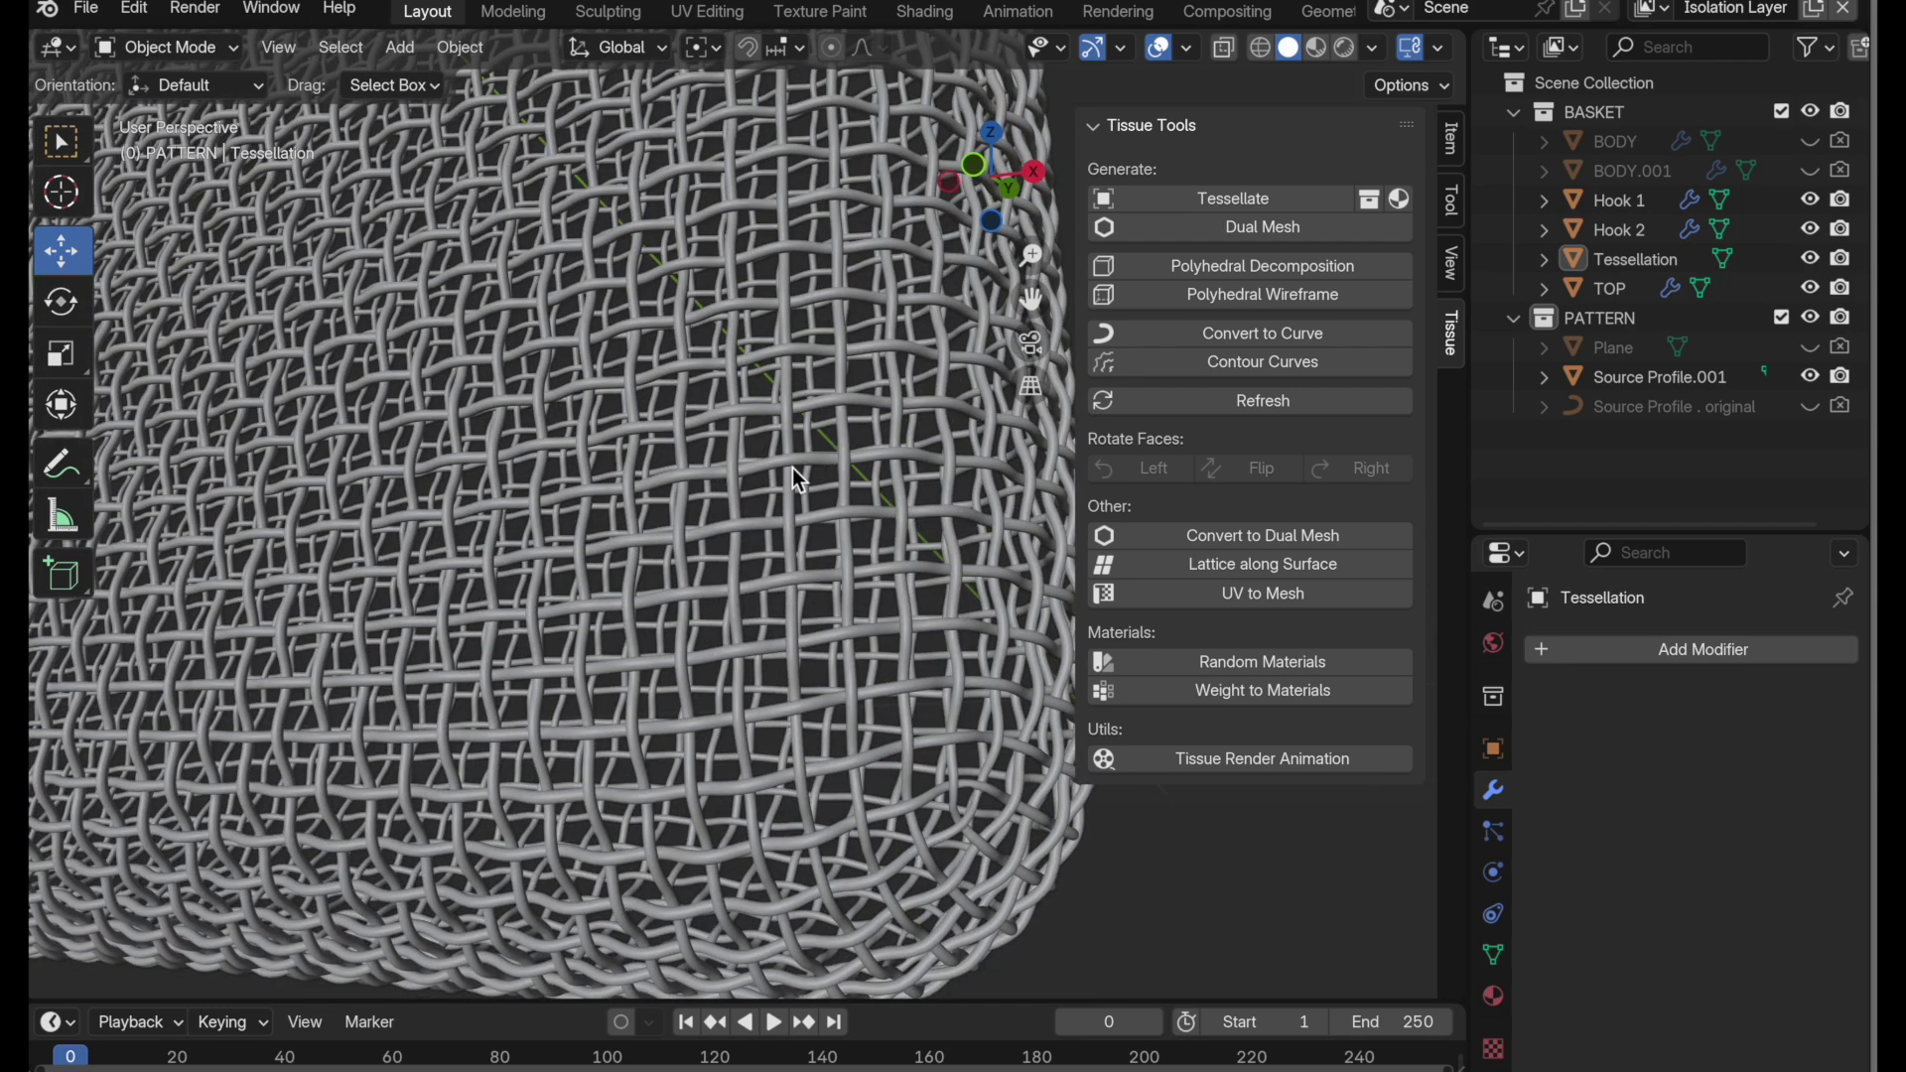
{"action": "scroll", "coordinate": [792, 468], "scroll_direction": "down", "scroll_amount": 4}
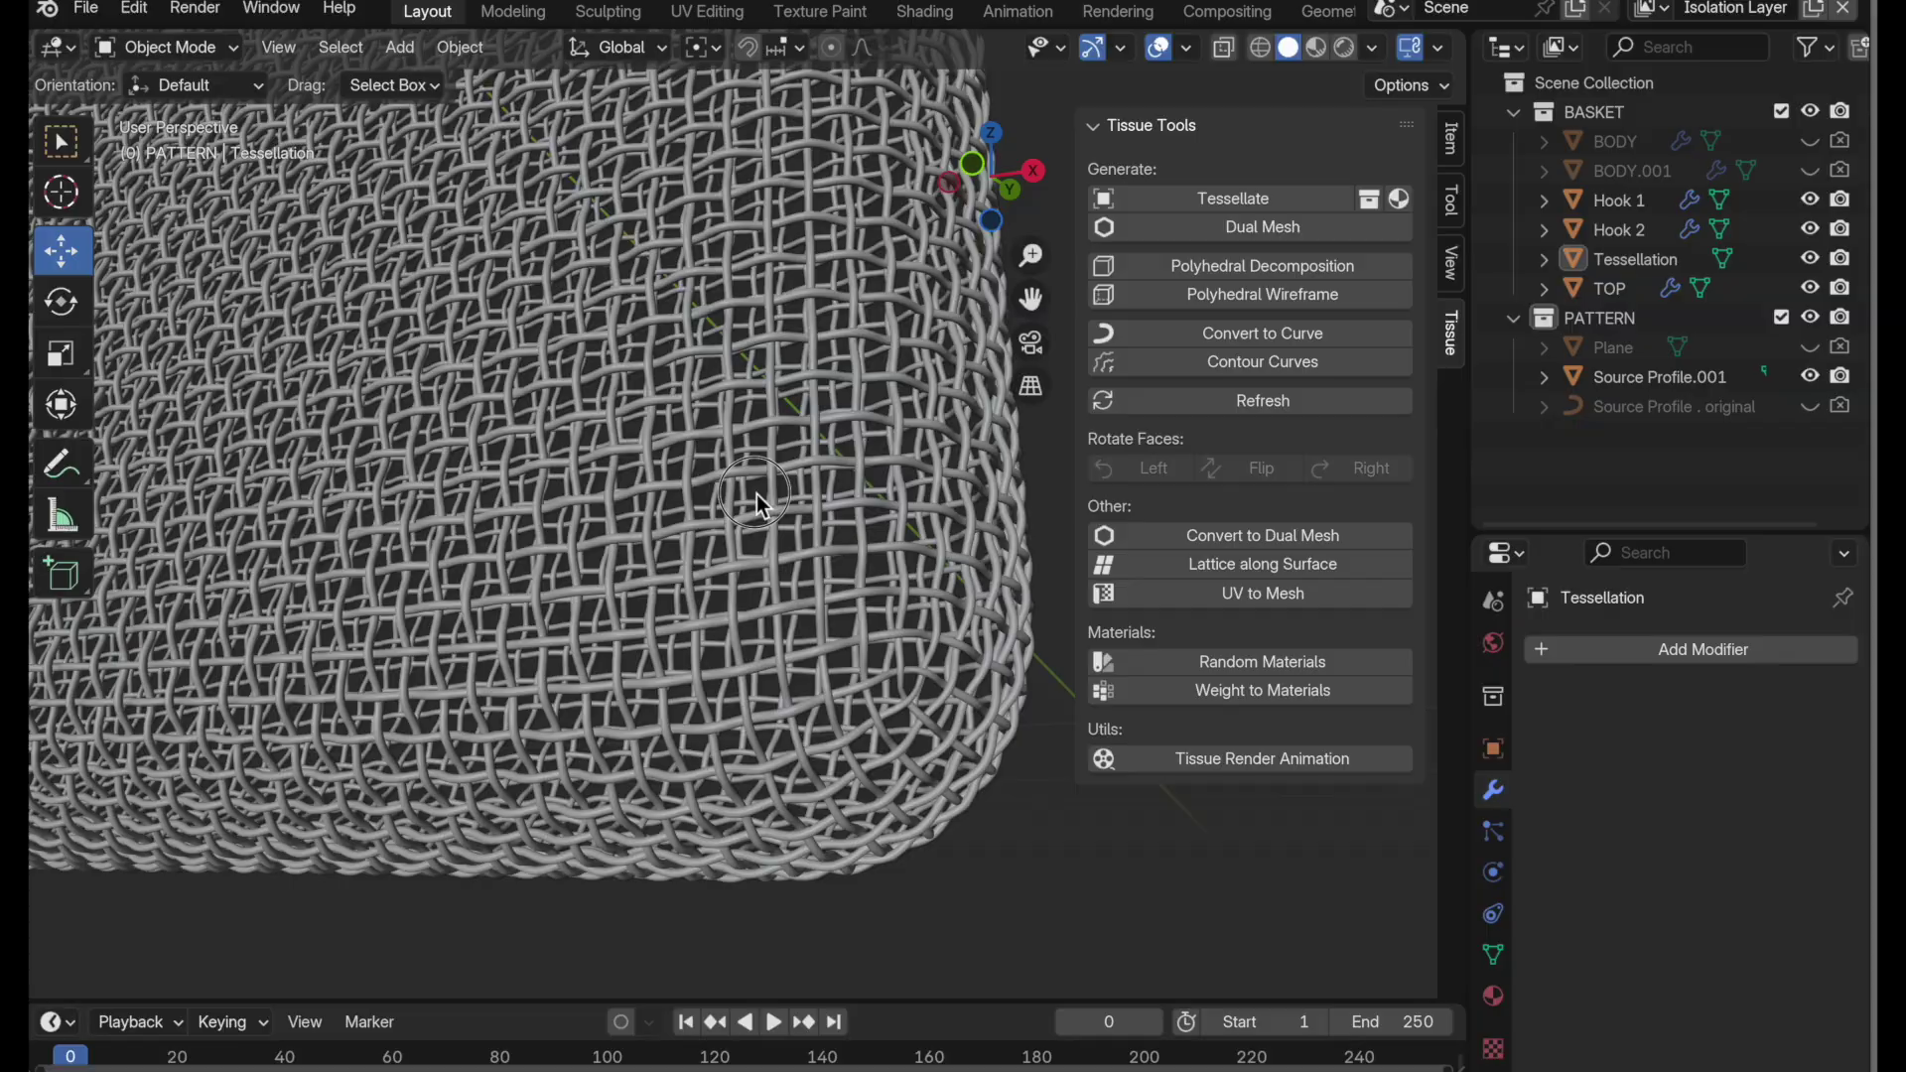